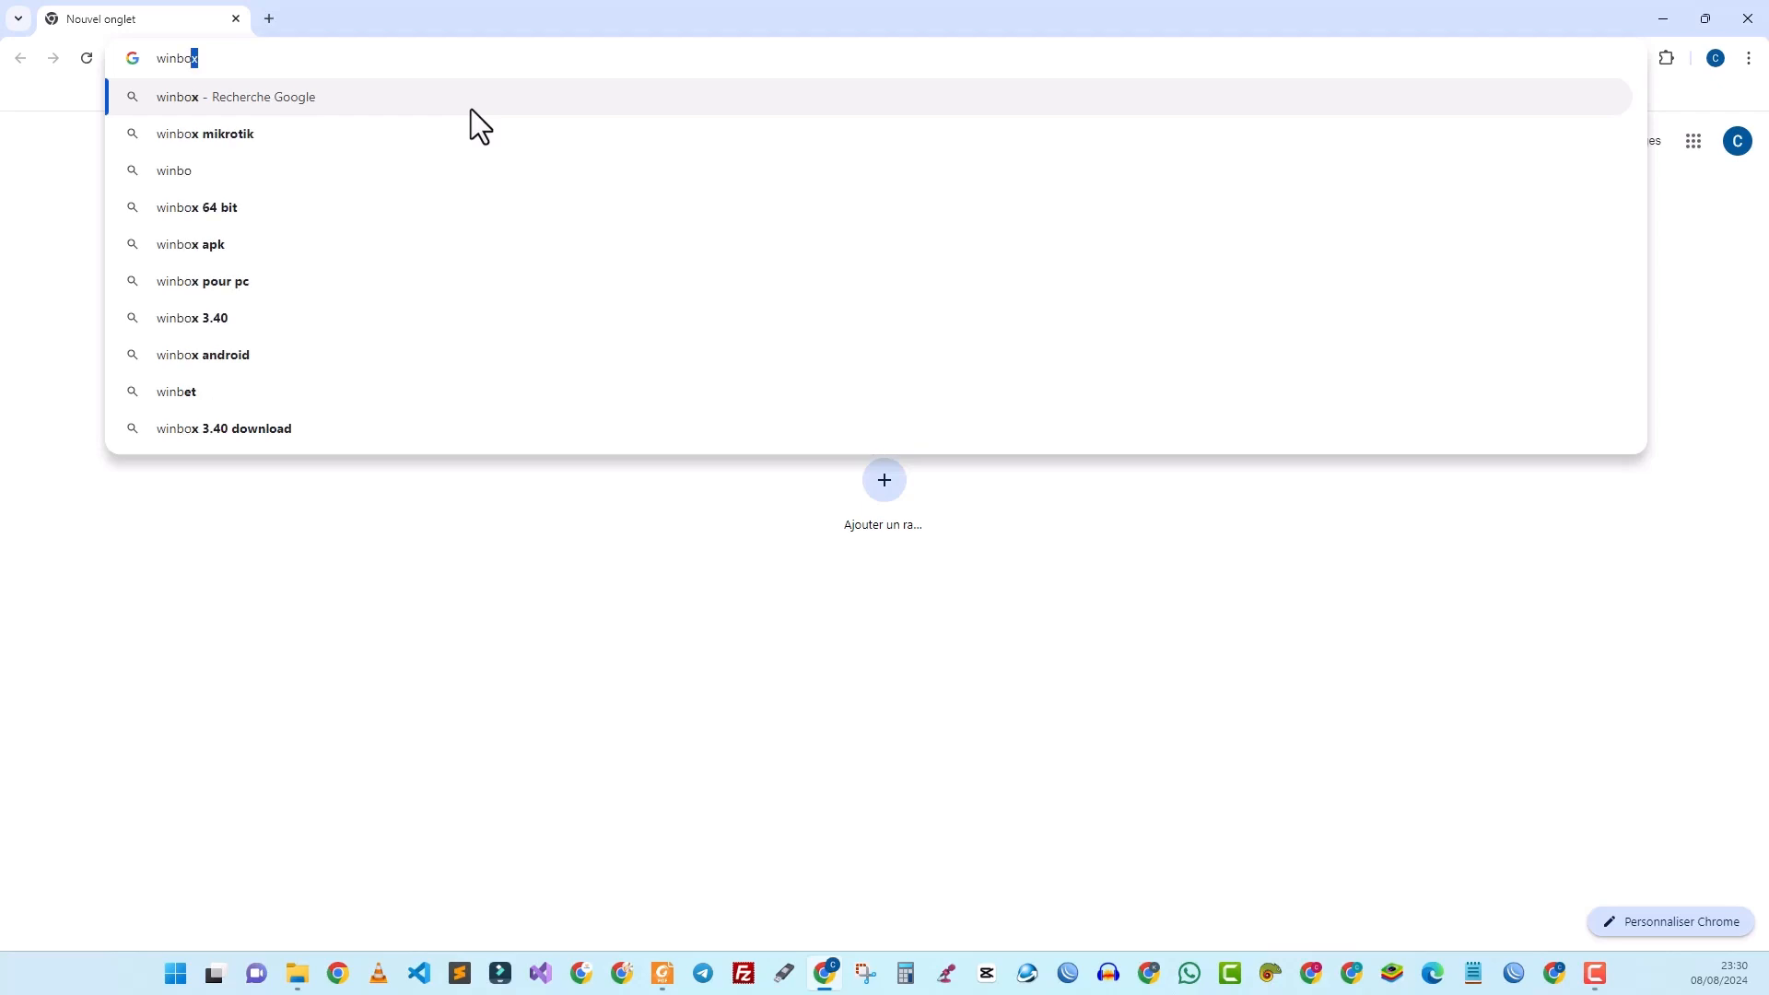
Step: Search Google for winbox and open the mikrotik.com result in a new tab
{"action": "key", "text": "Return"}
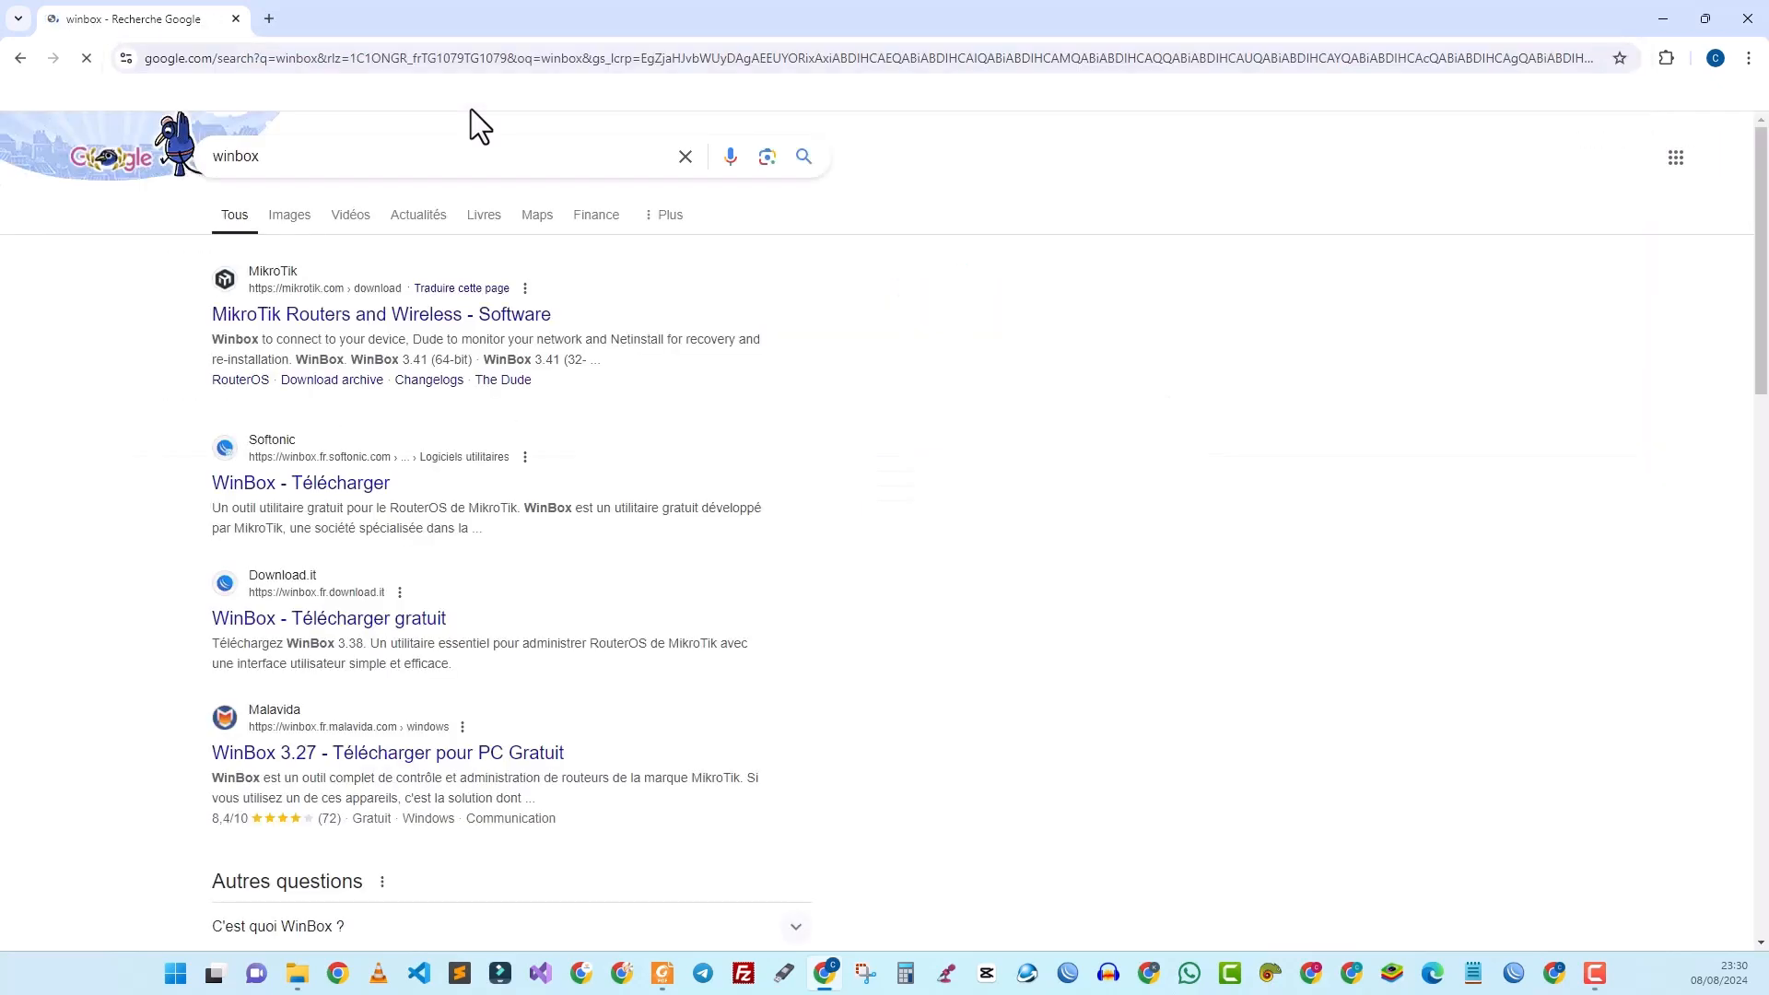
{"action": "right_click", "coordinate": [319, 324]}
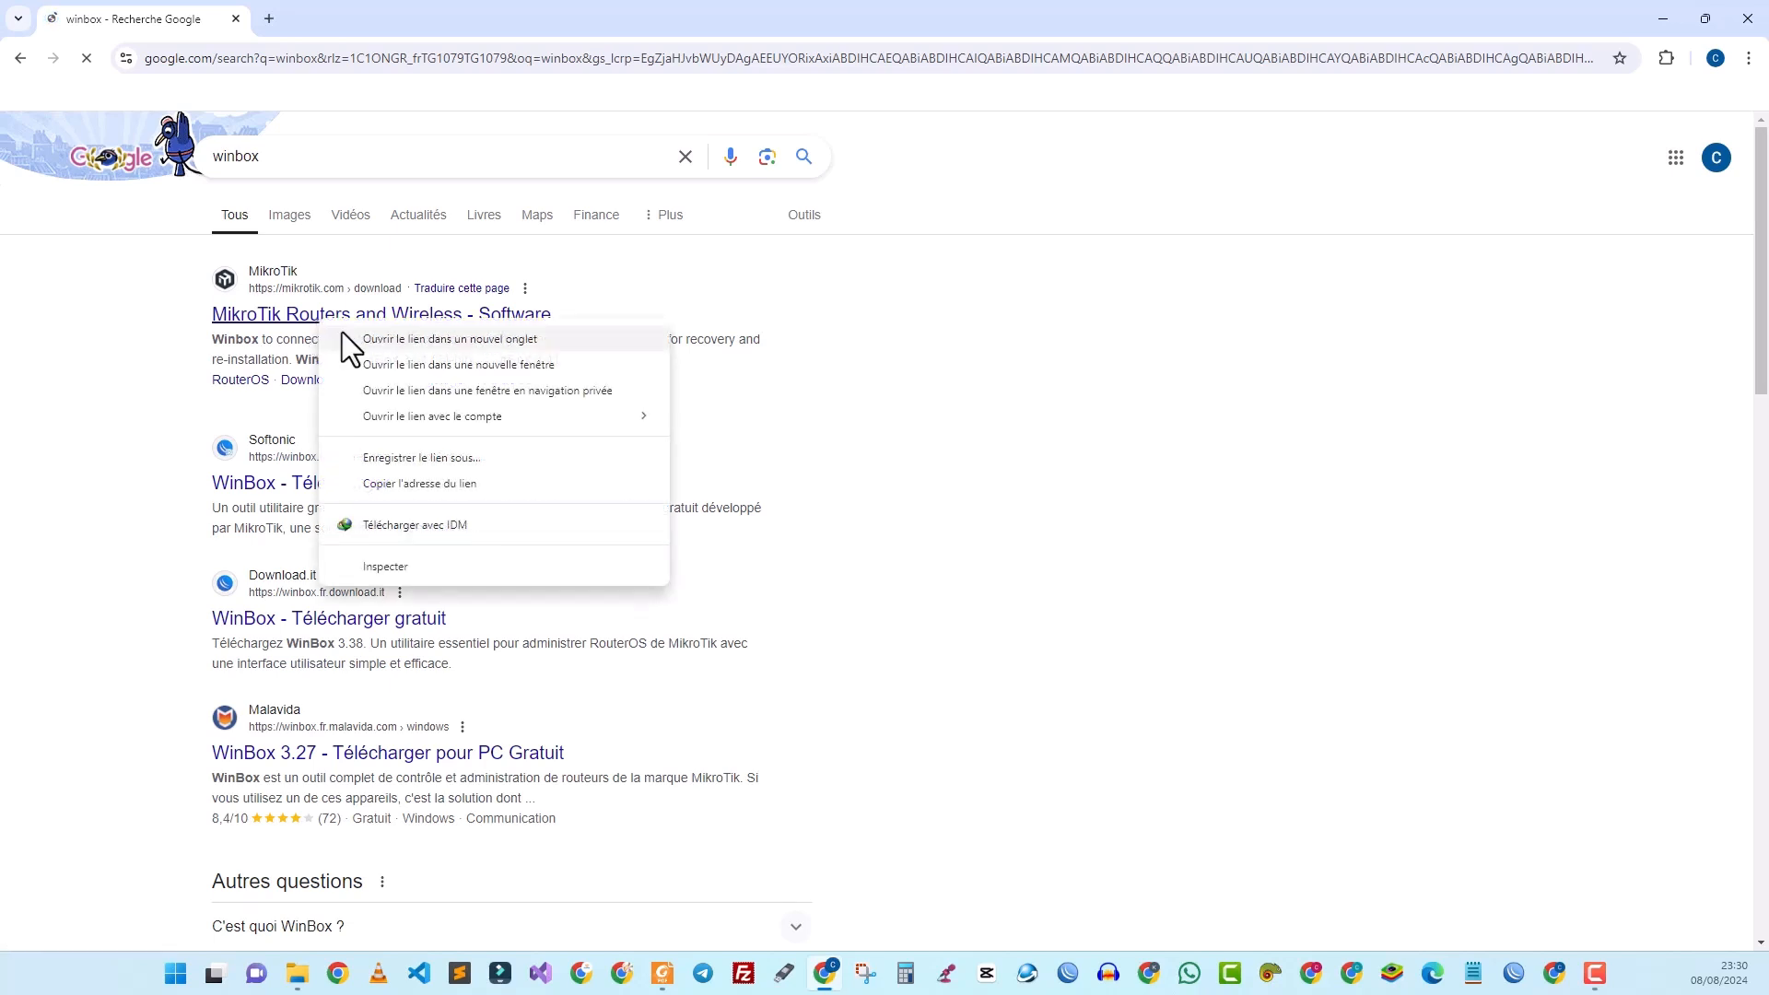
{"action": "left_click", "coordinate": [343, 340]}
{"action": "left_click", "coordinate": [305, 2]}
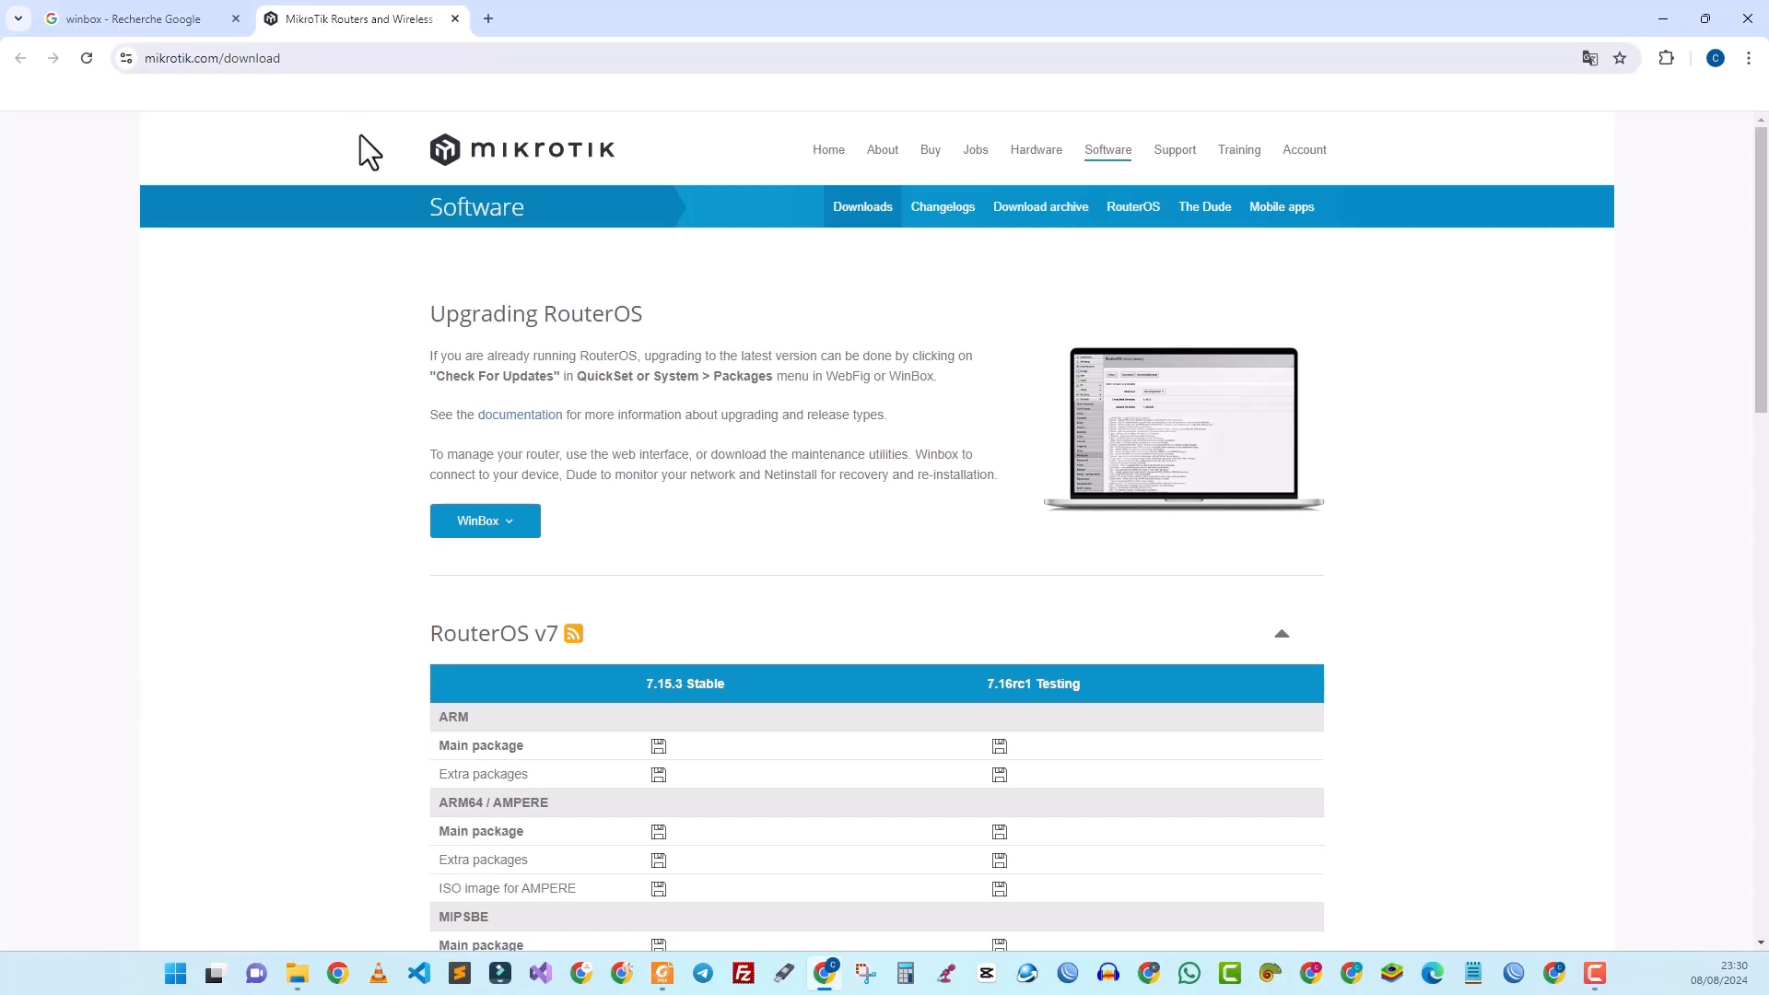
Step: Download WinBox 3.41 (64-bit) winbox64.exe from the MikroTik software page
{"action": "left_click", "coordinate": [521, 532]}
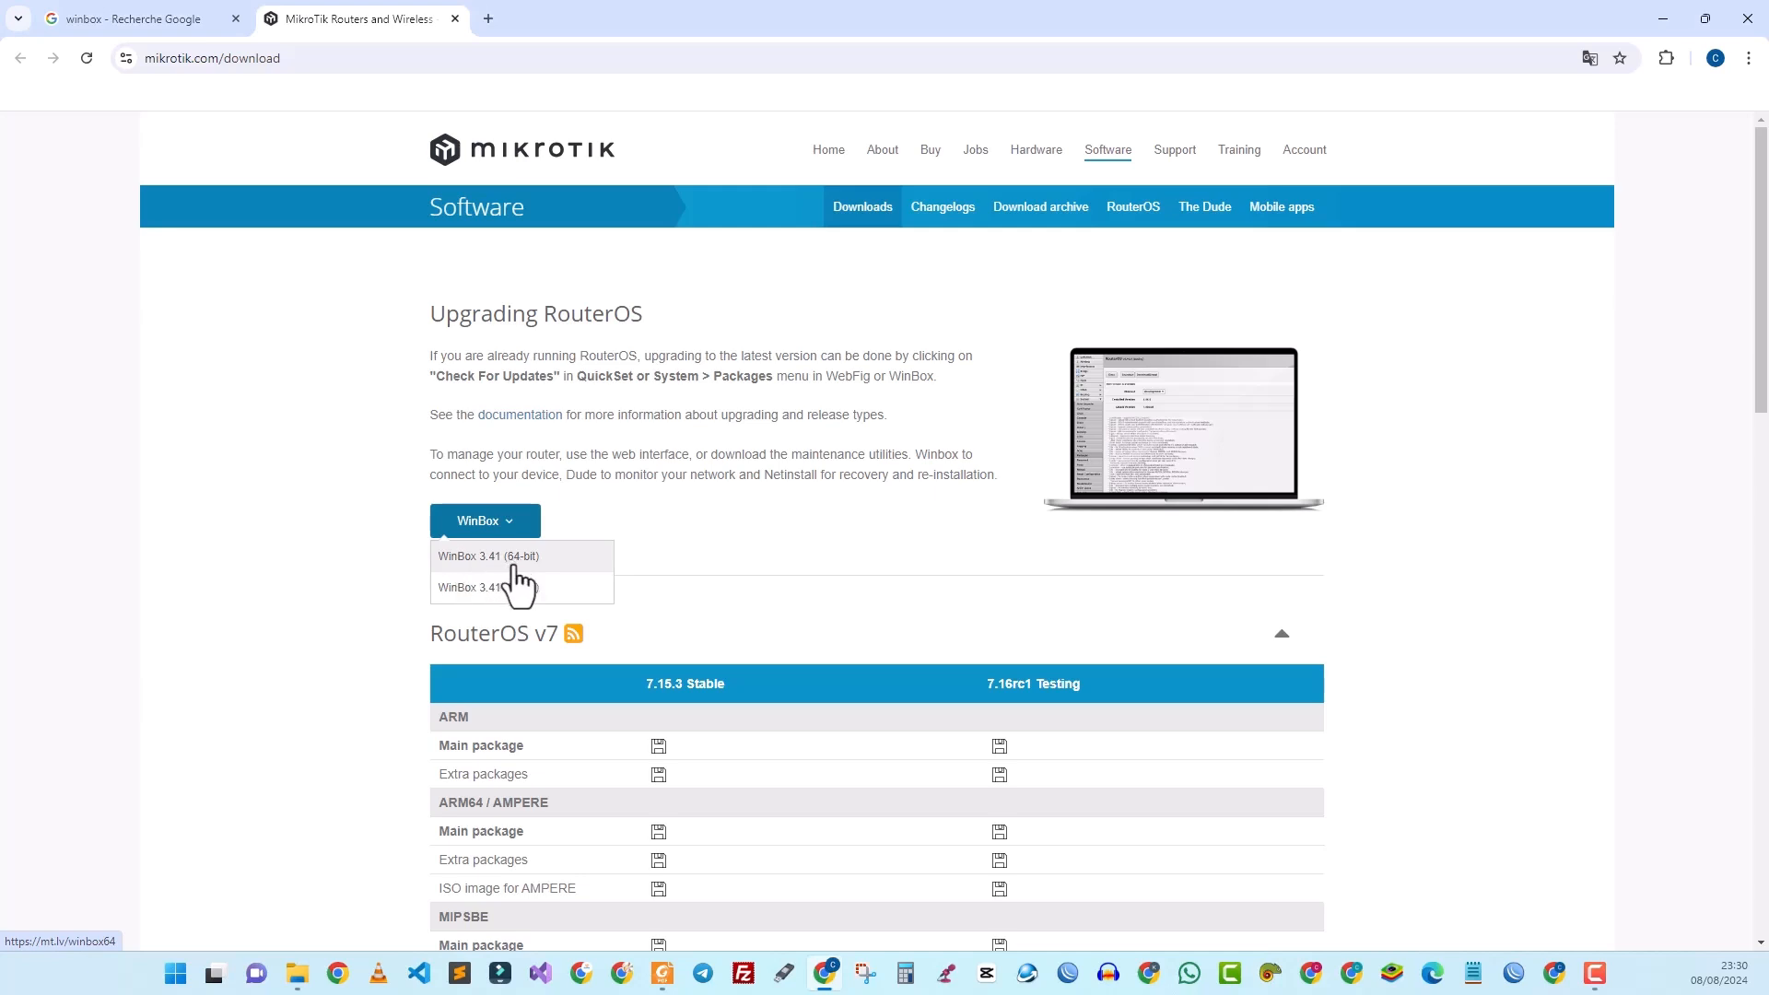
{"action": "left_click", "coordinate": [514, 564]}
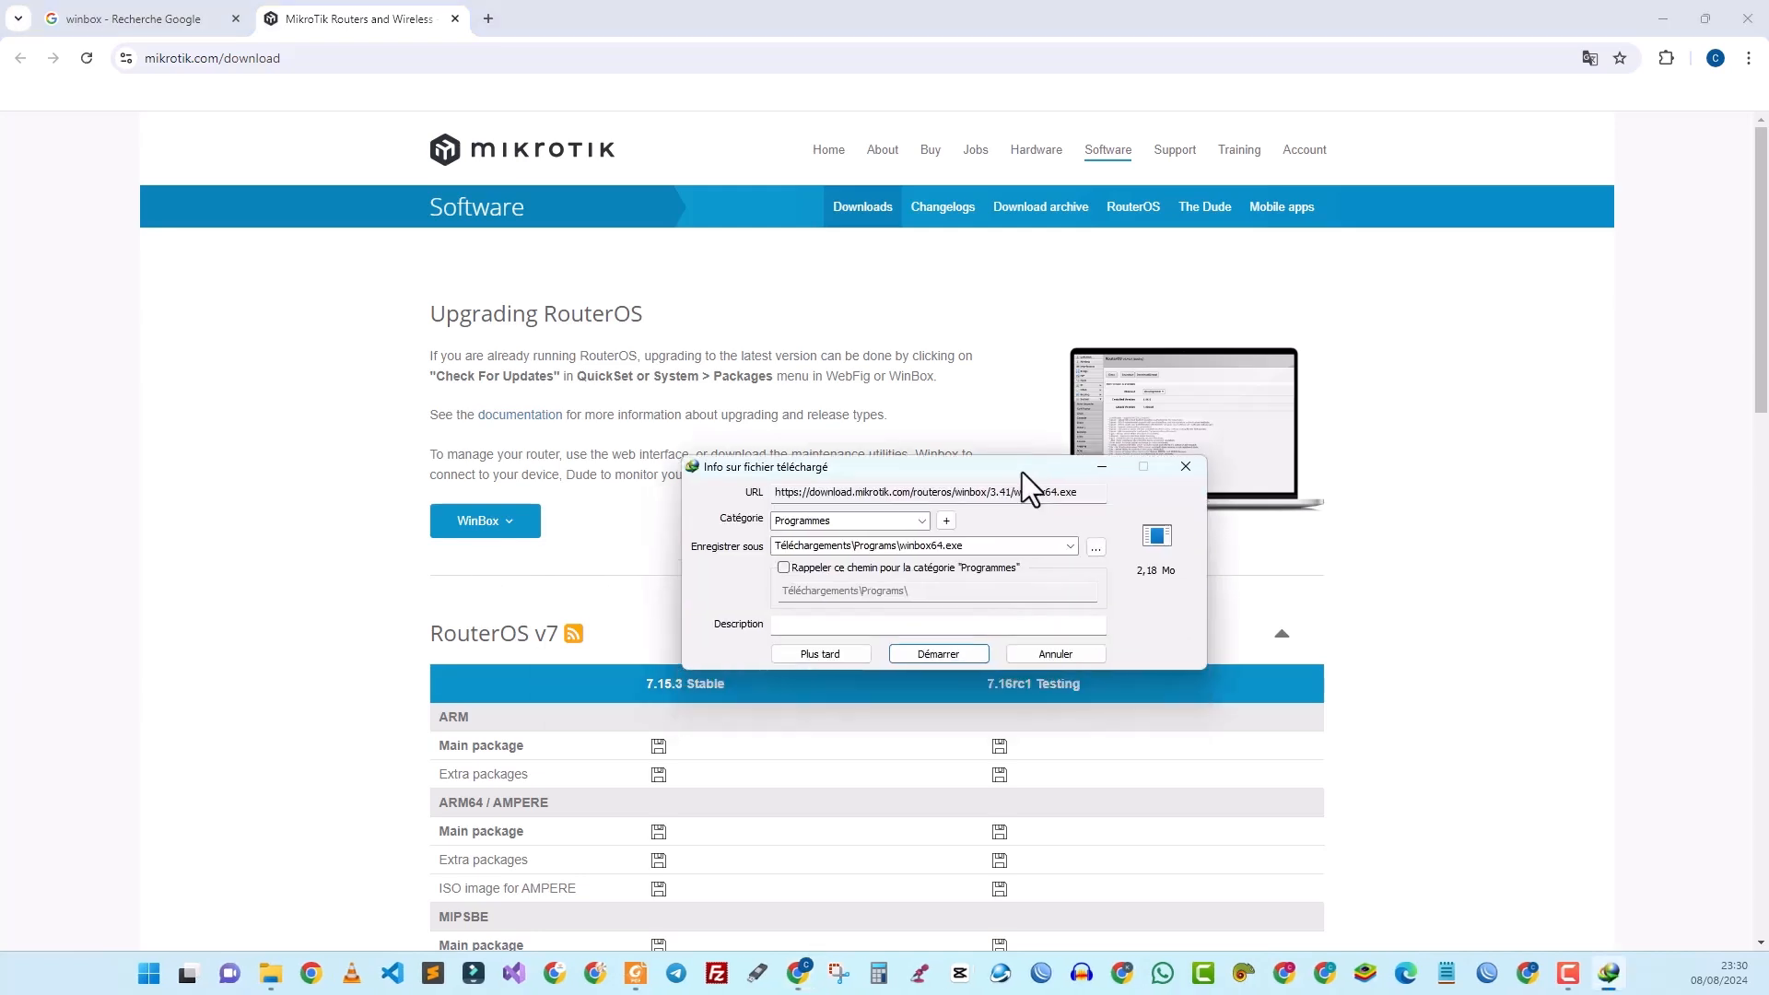
{"action": "left_click_drag", "start_coordinate": [1021, 471], "coordinate": [944, 433]}
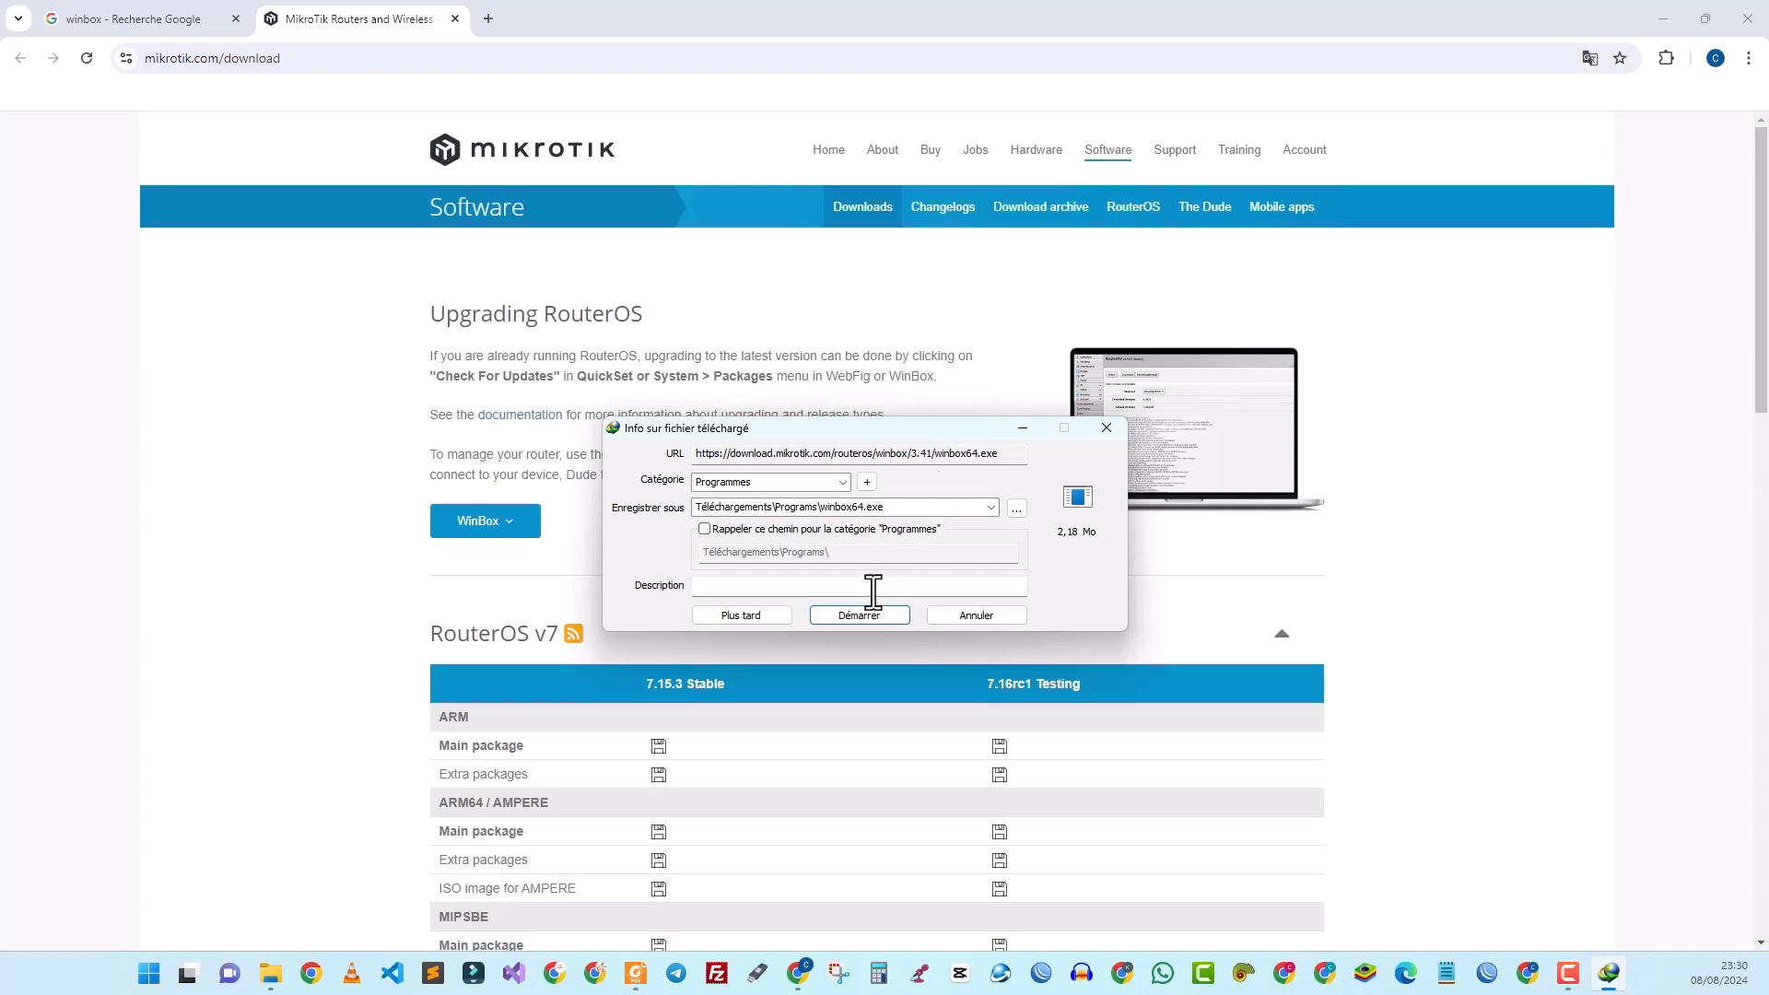
{"action": "left_click", "coordinate": [864, 616]}
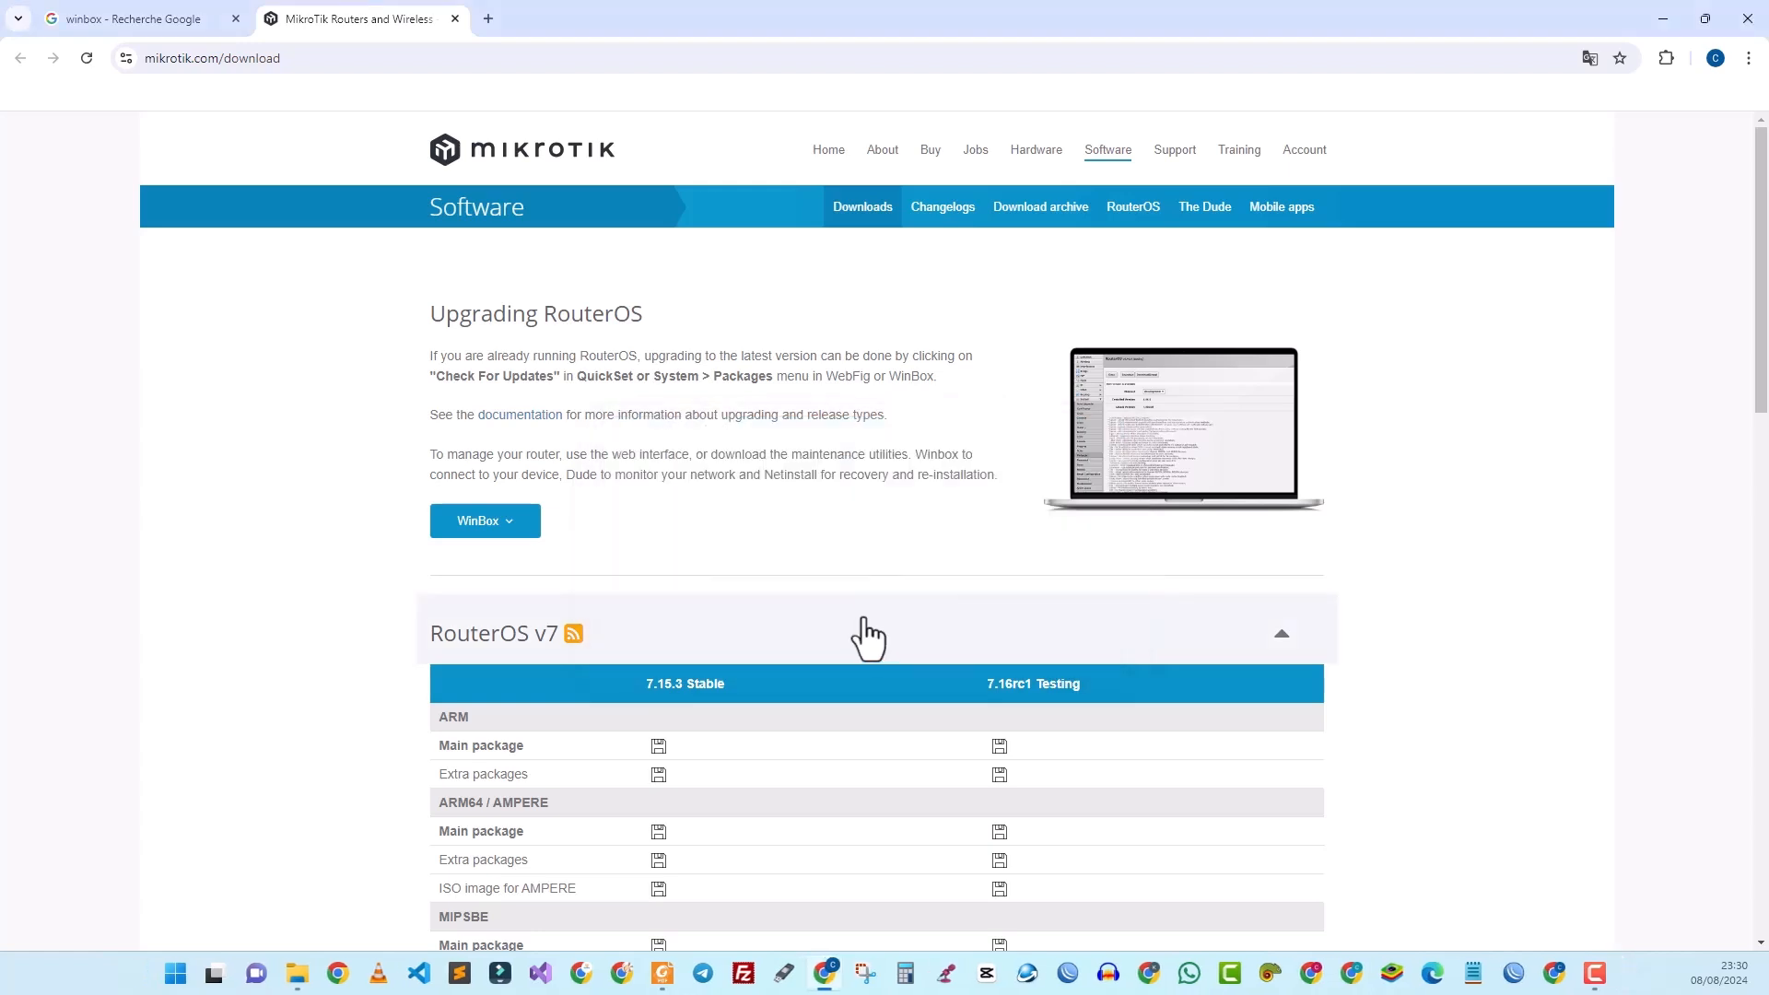
Step: Browse to the Programs folder inside Downloads in a new File Explorer tab
{"action": "mouse_move", "coordinate": [293, 984]}
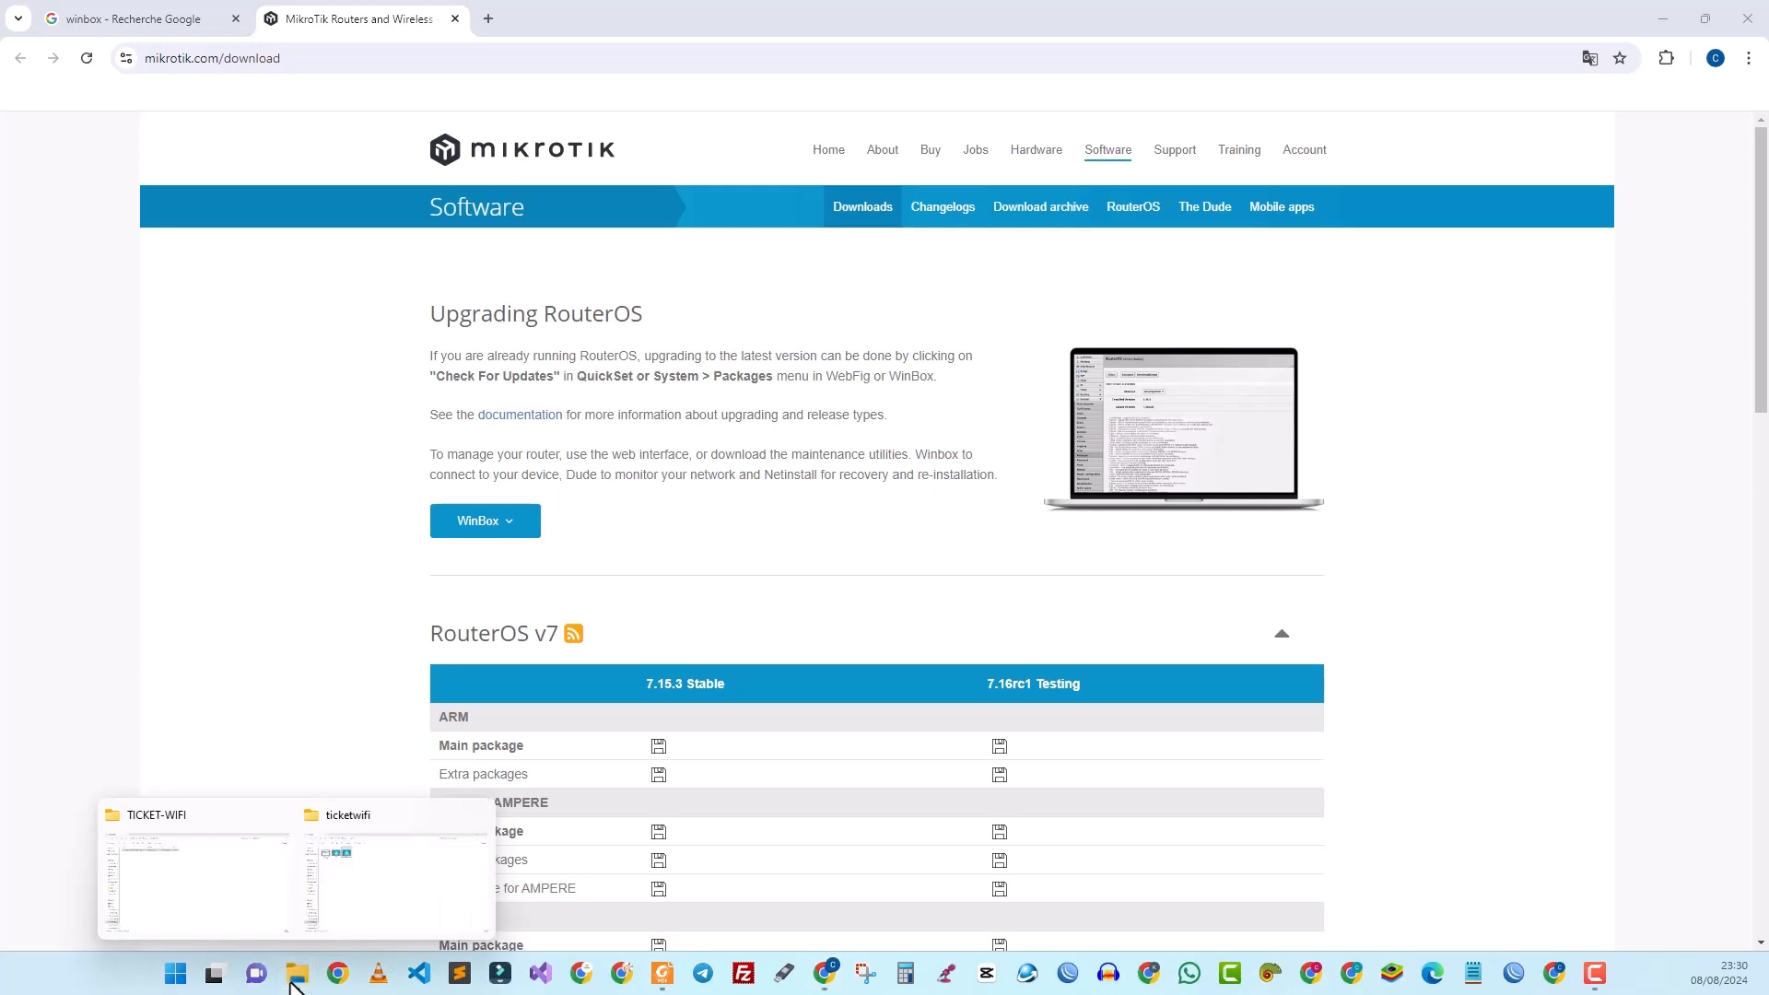
{"action": "left_click", "coordinate": [223, 886]}
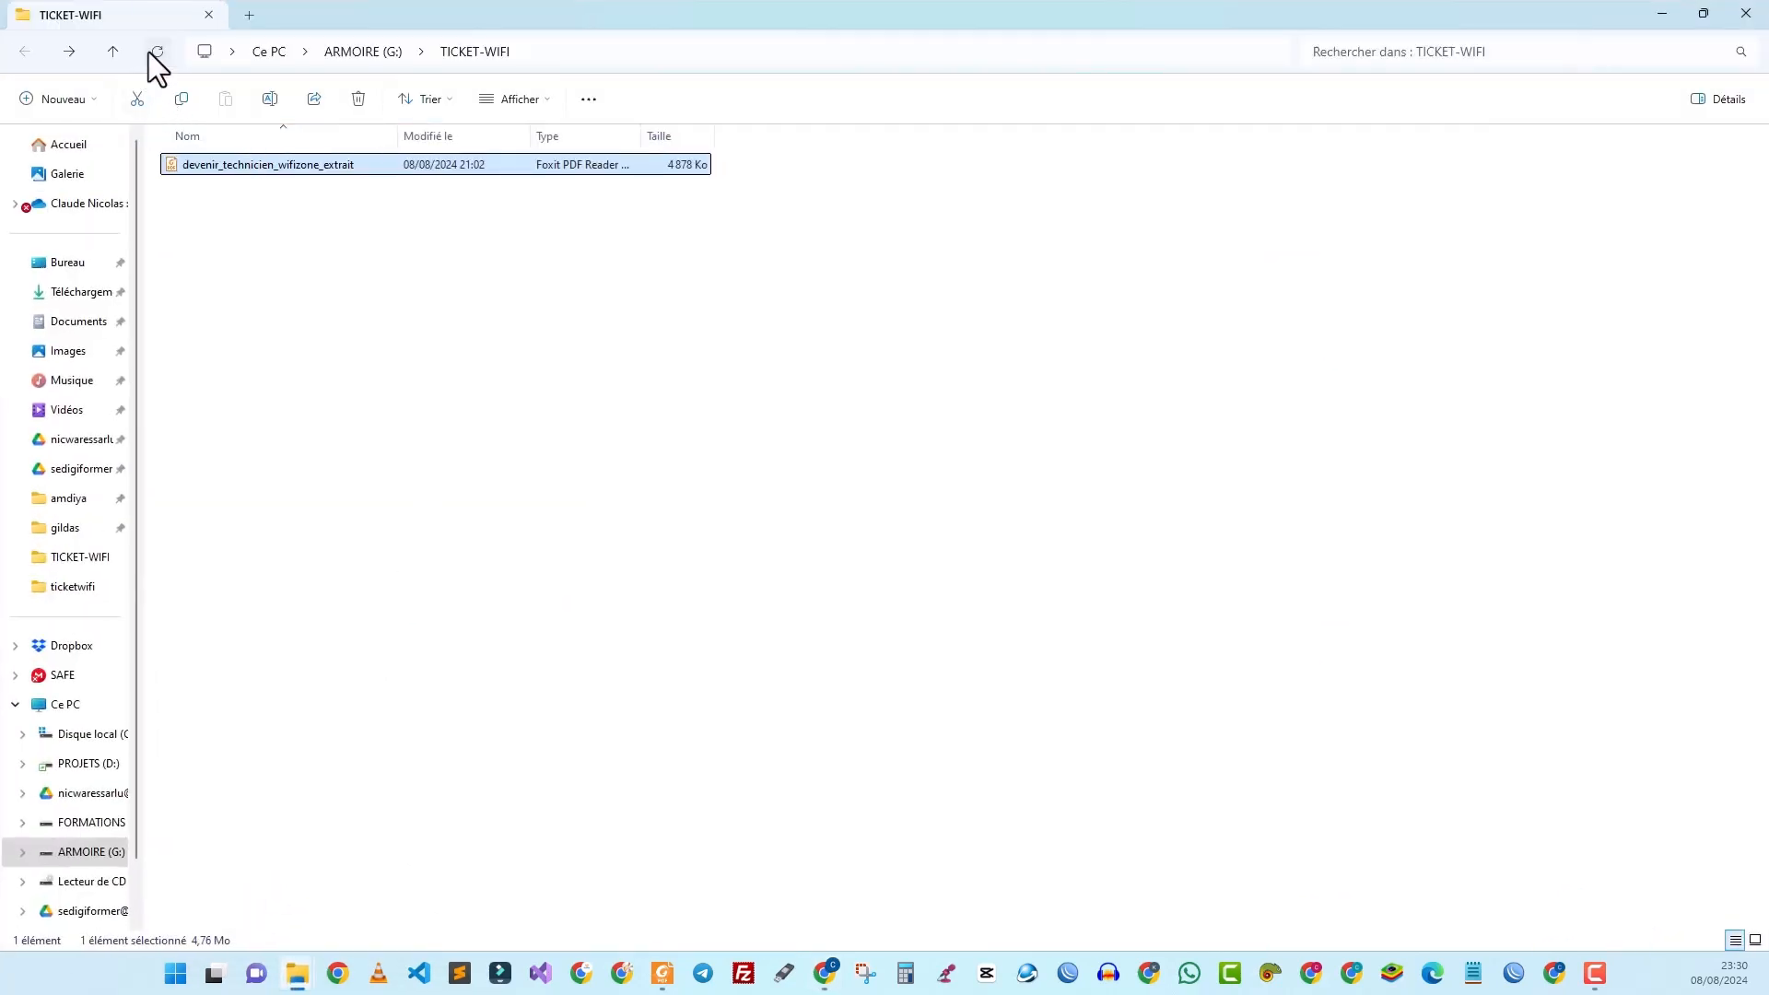
{"action": "left_click", "coordinate": [250, 12]}
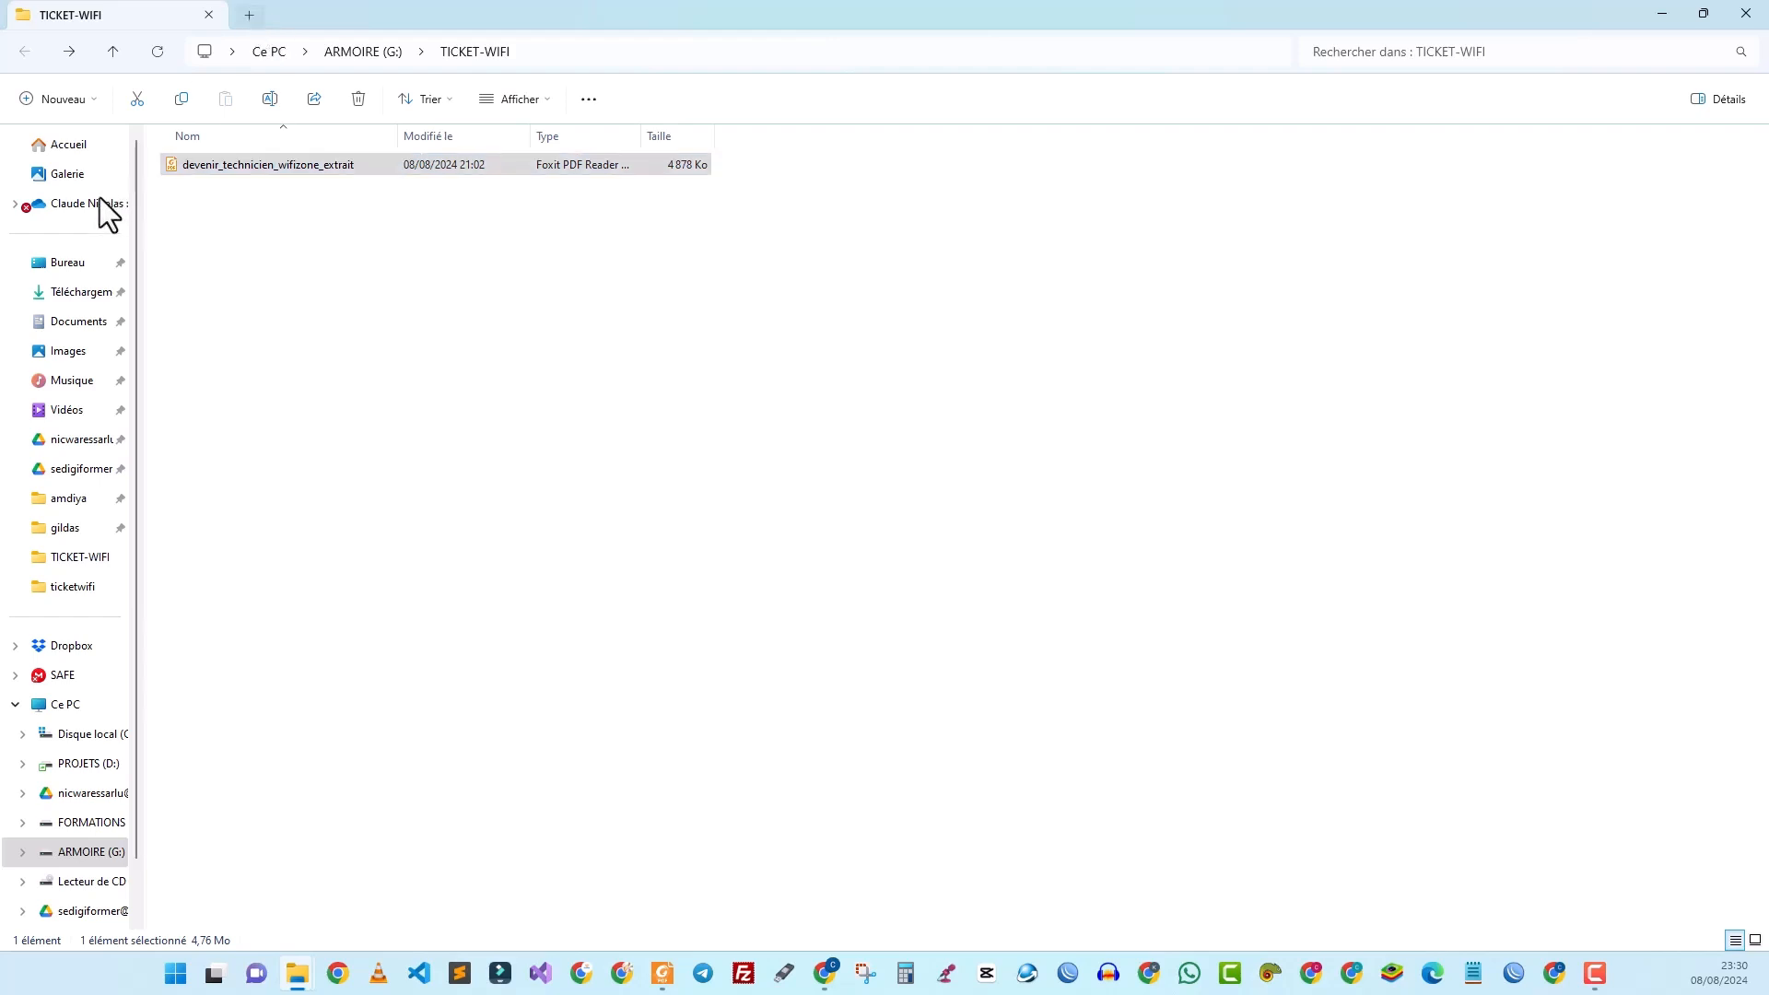
{"action": "left_click", "coordinate": [74, 293]}
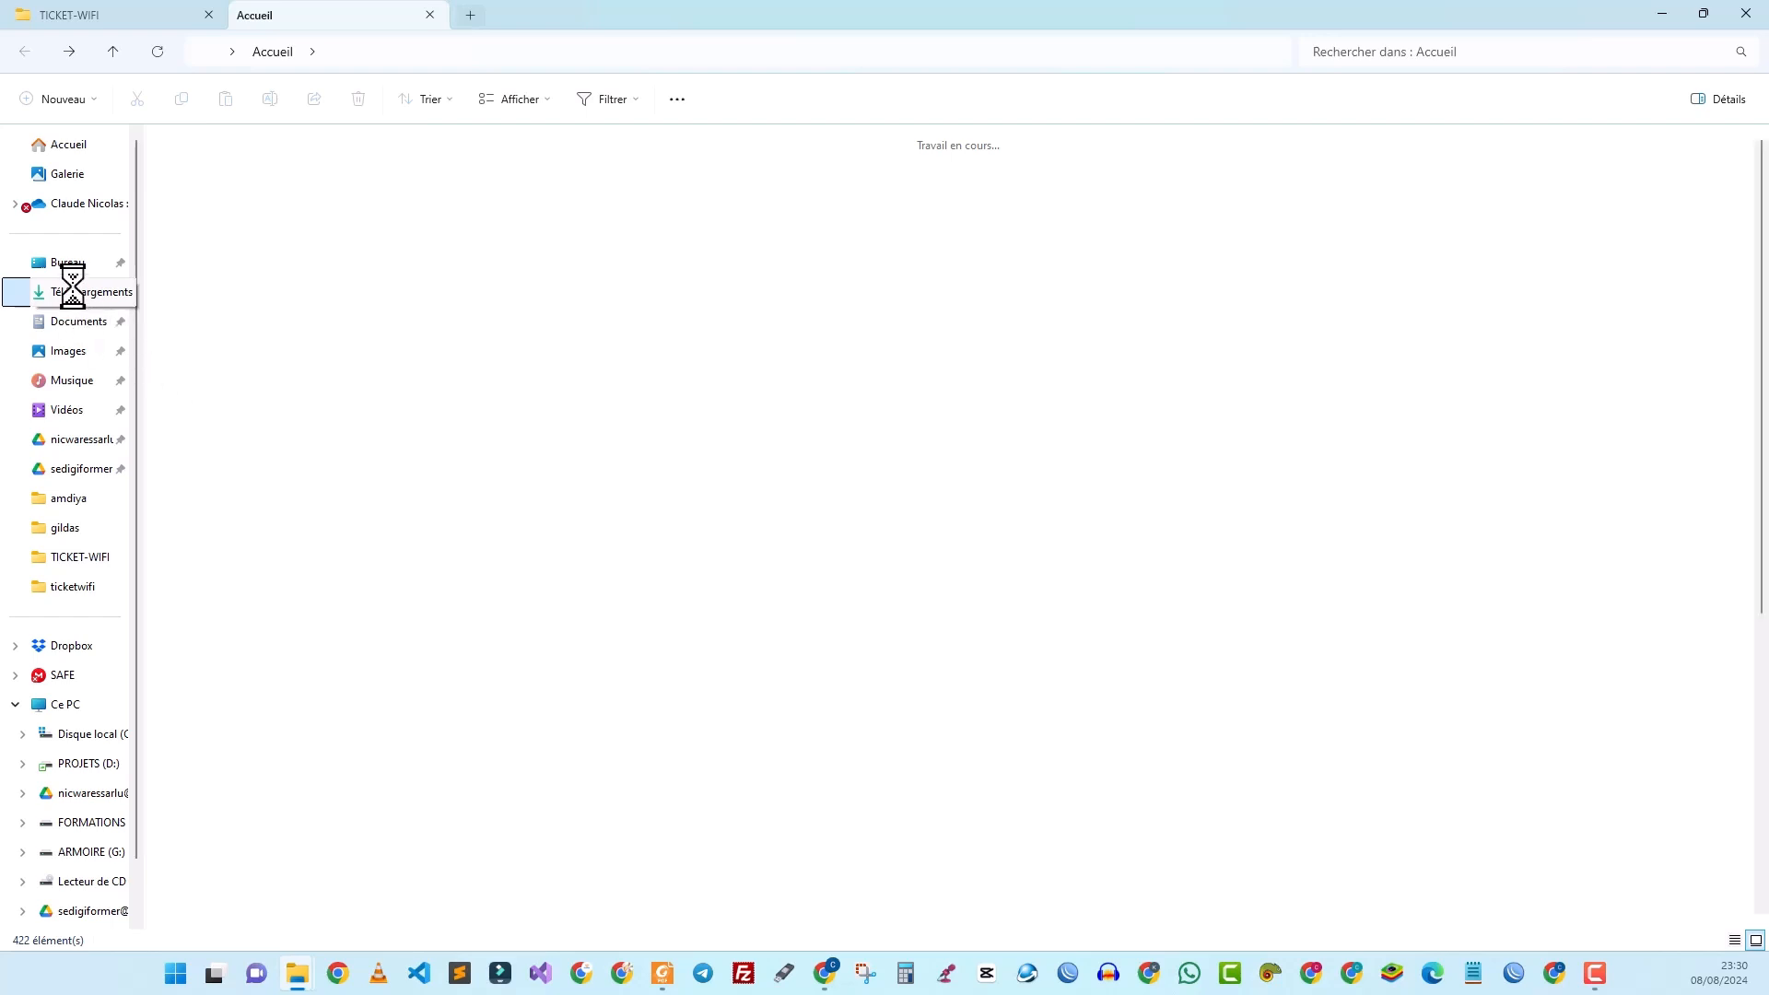
{"action": "double_click", "coordinate": [193, 214]}
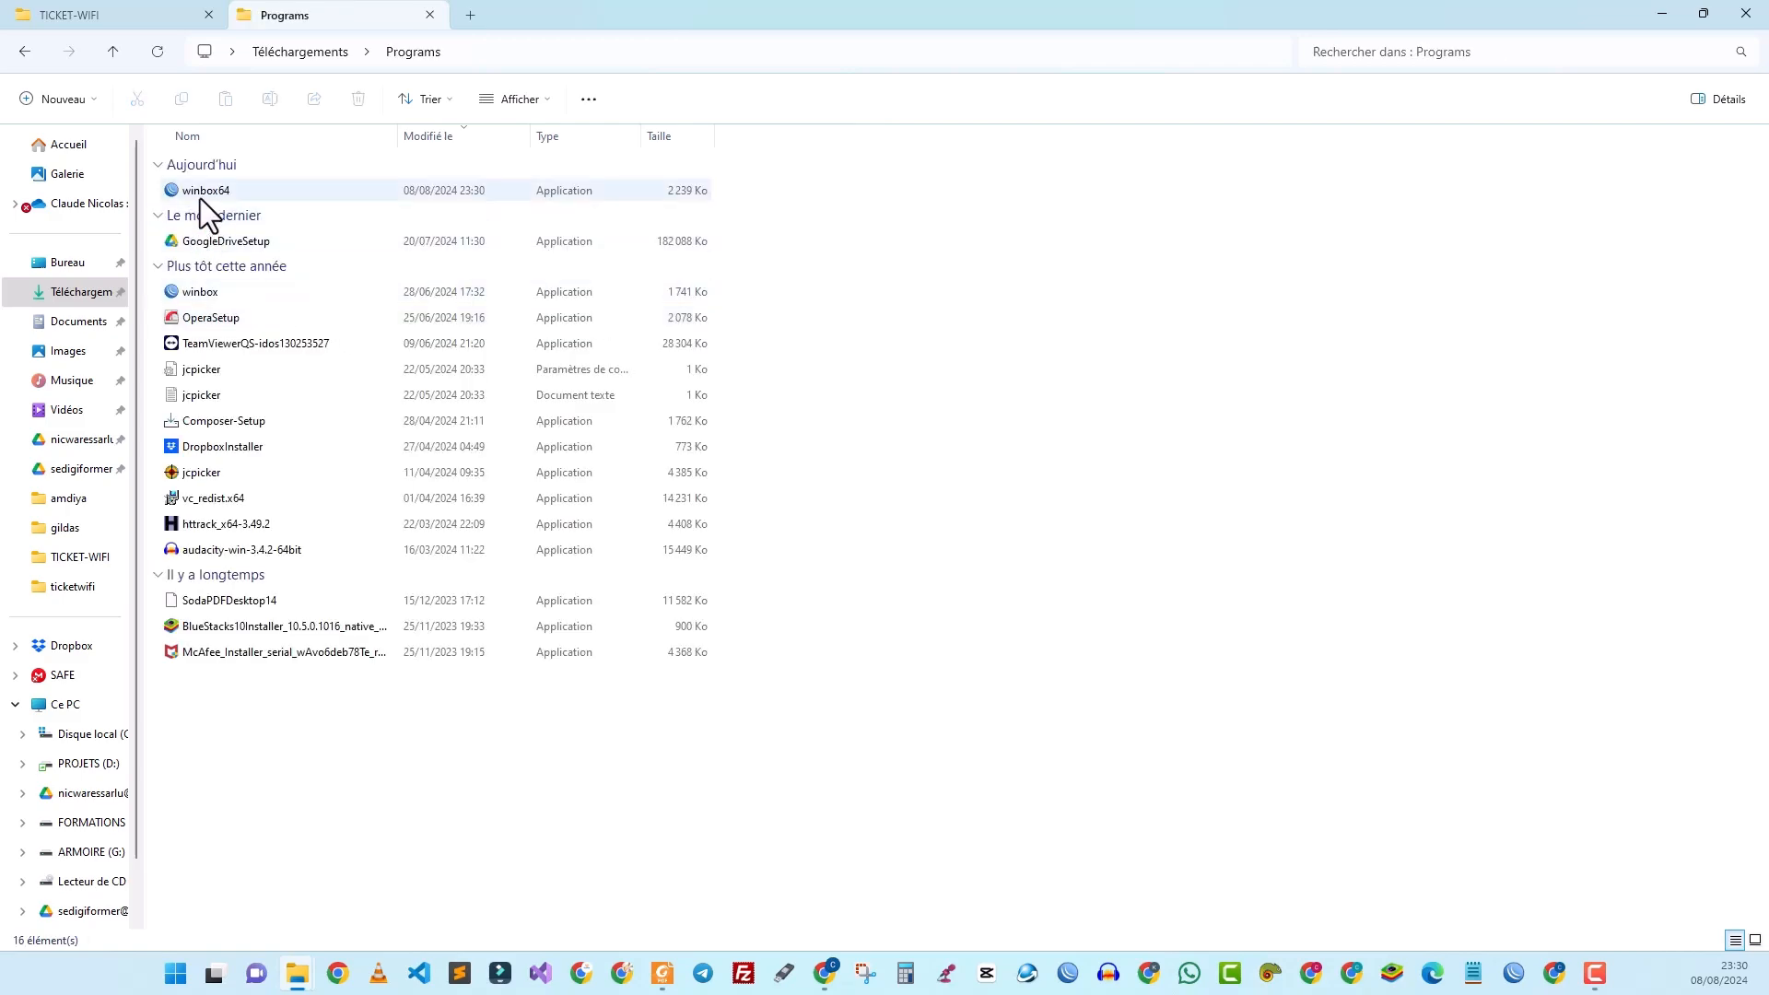
Step: Launch winbox64 and allow it through the Windows firewall
{"action": "left_click", "coordinate": [208, 192]}
{"action": "double_click", "coordinate": [208, 192]}
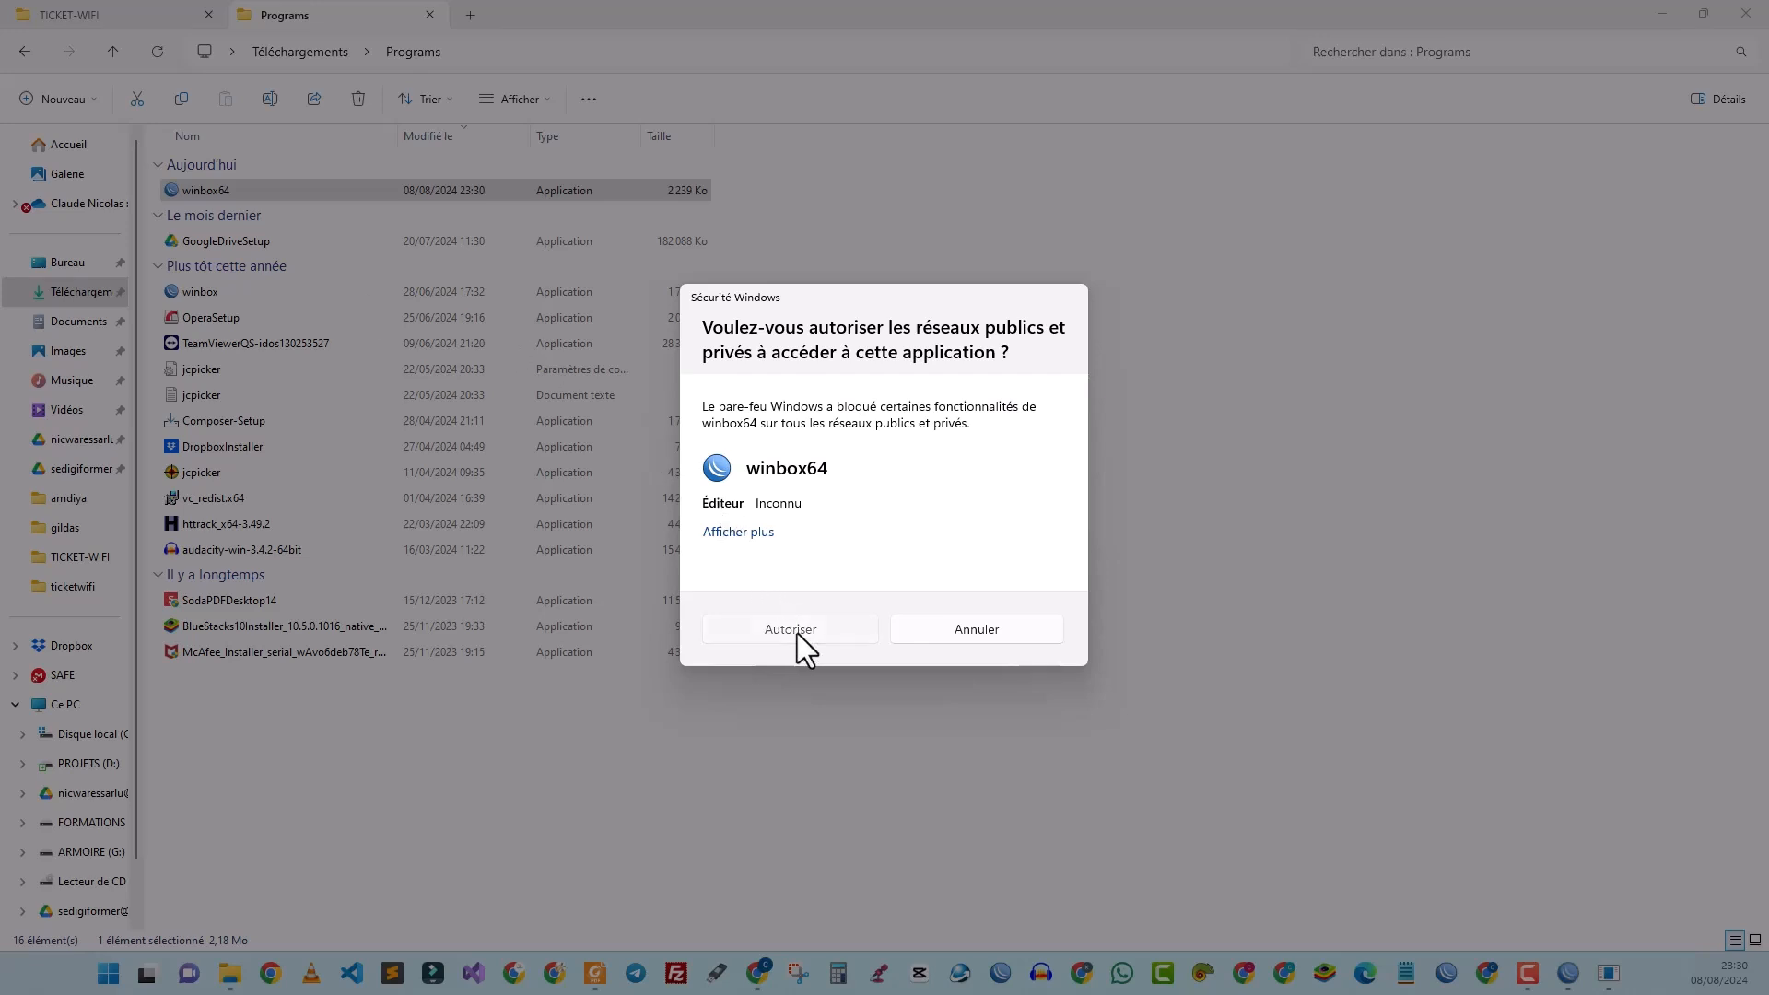
{"action": "left_click", "coordinate": [798, 633]}
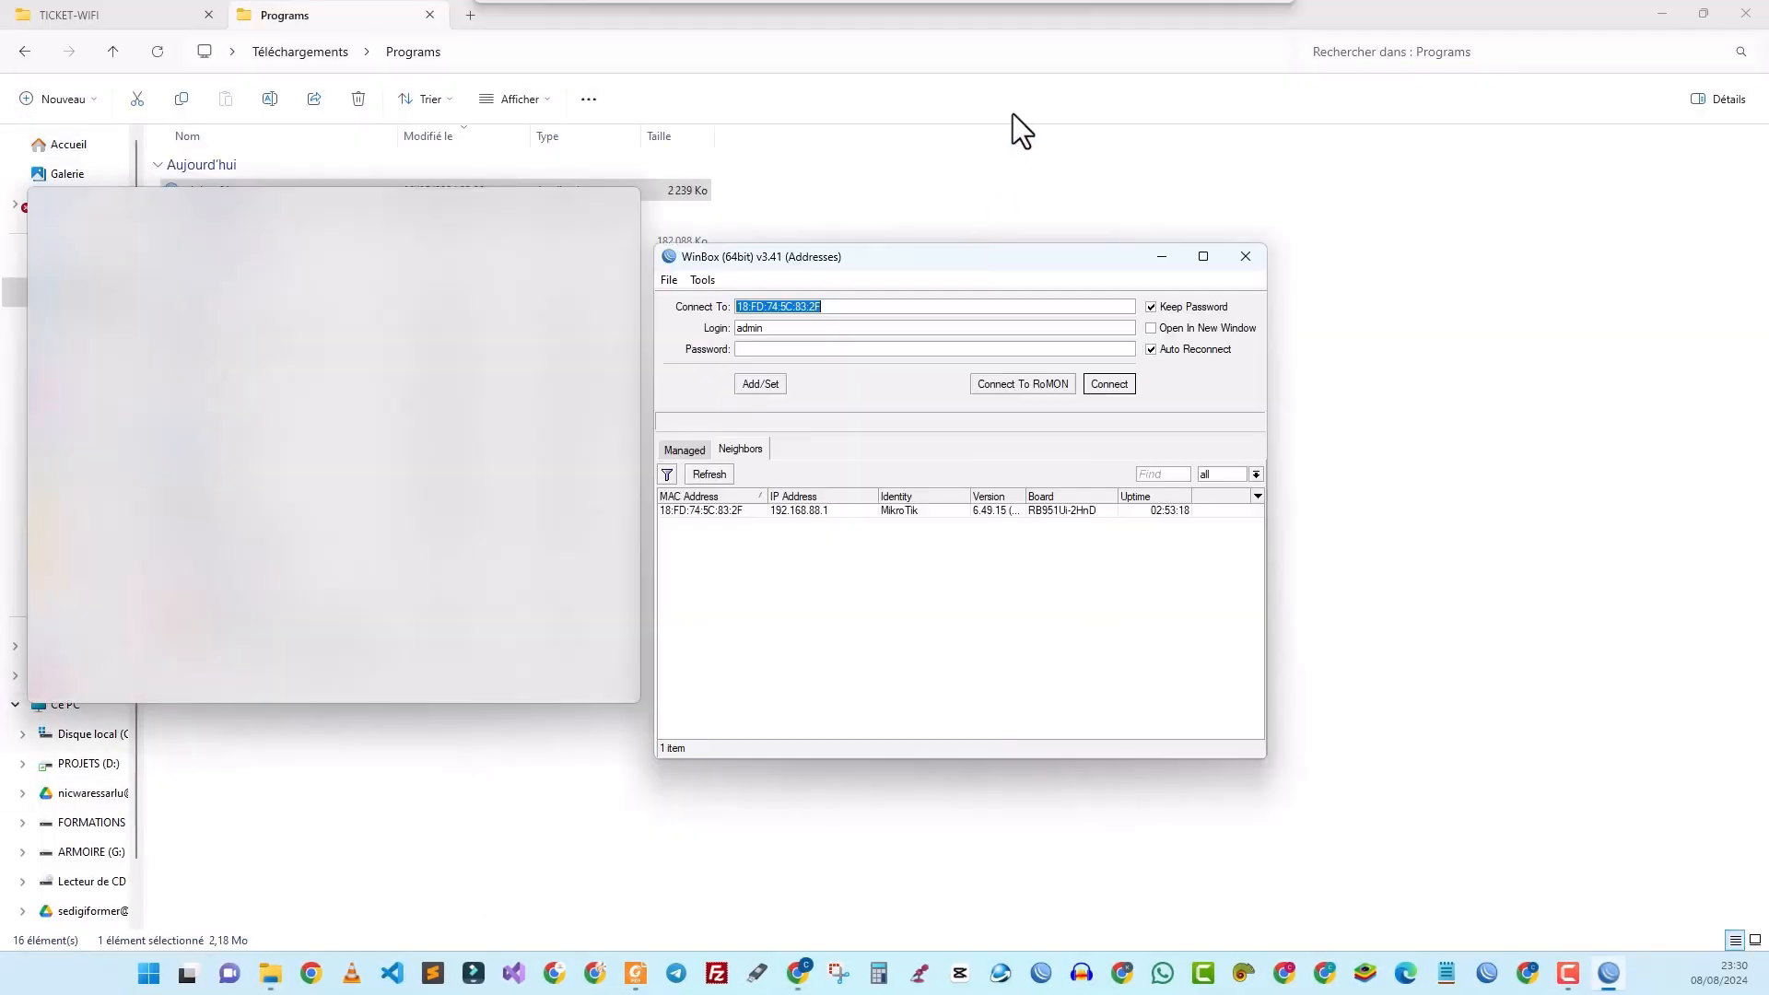
{"action": "left_click_drag", "start_coordinate": [960, 249], "coordinate": [1017, 5]}
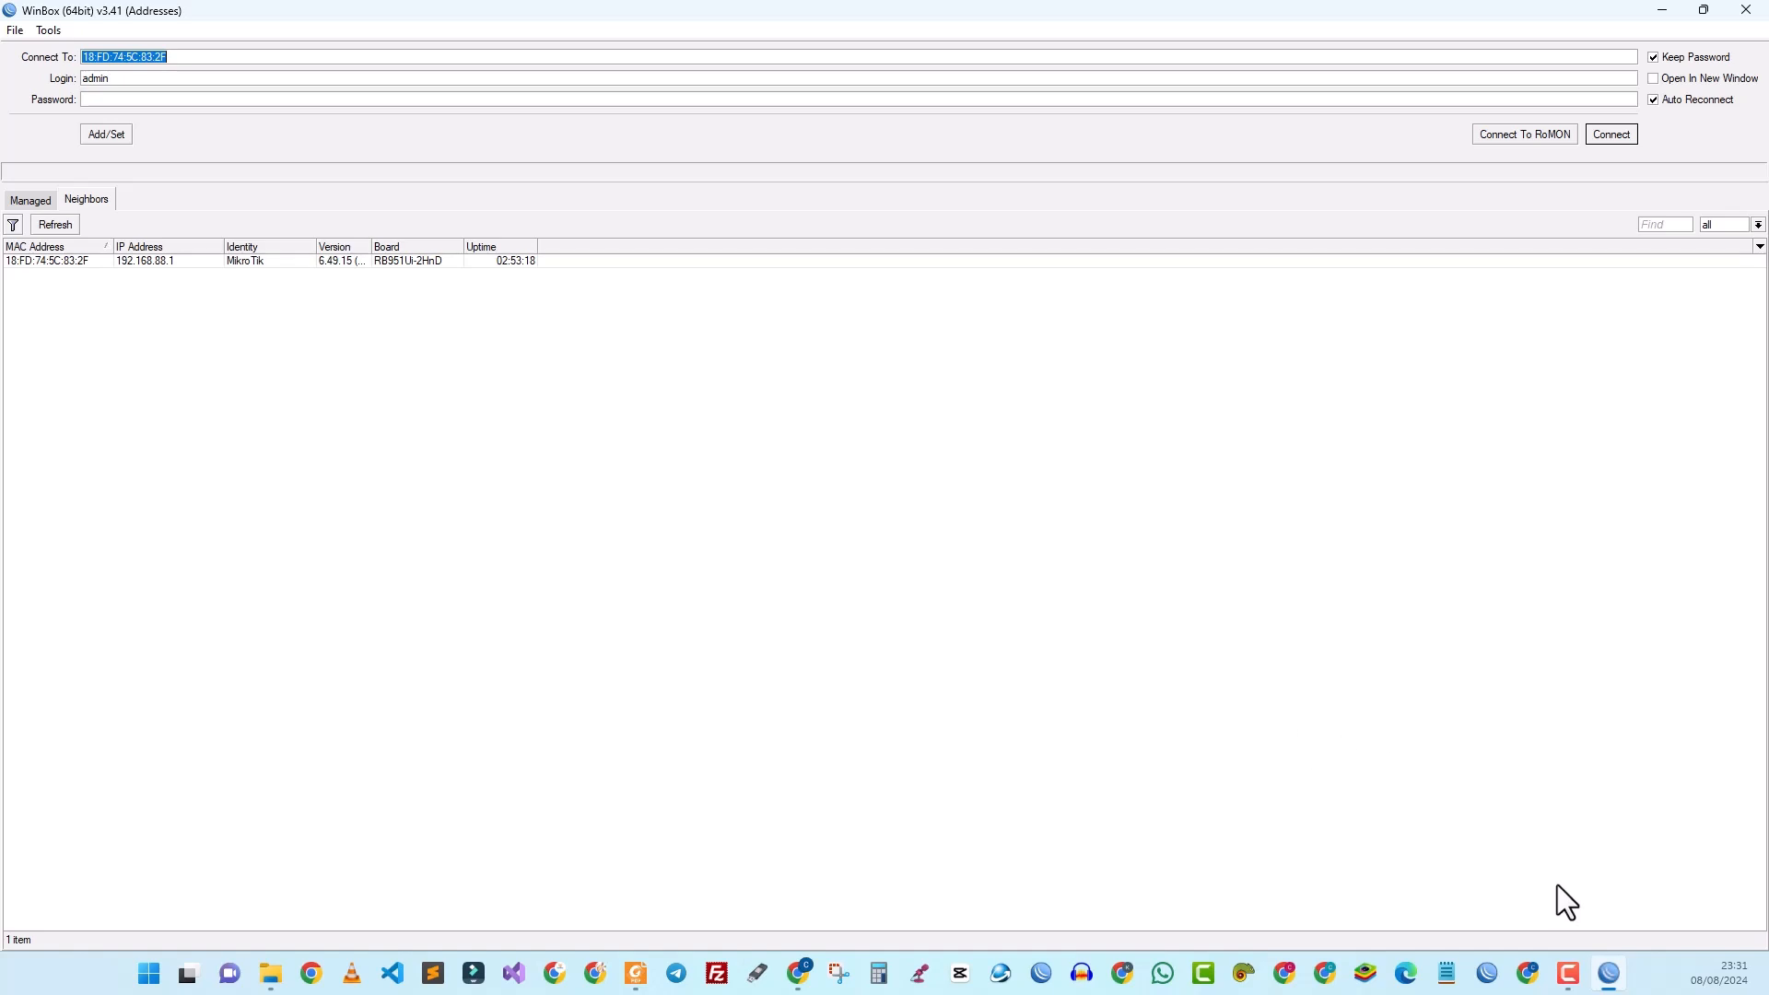
{"action": "right_click", "coordinate": [1612, 958]}
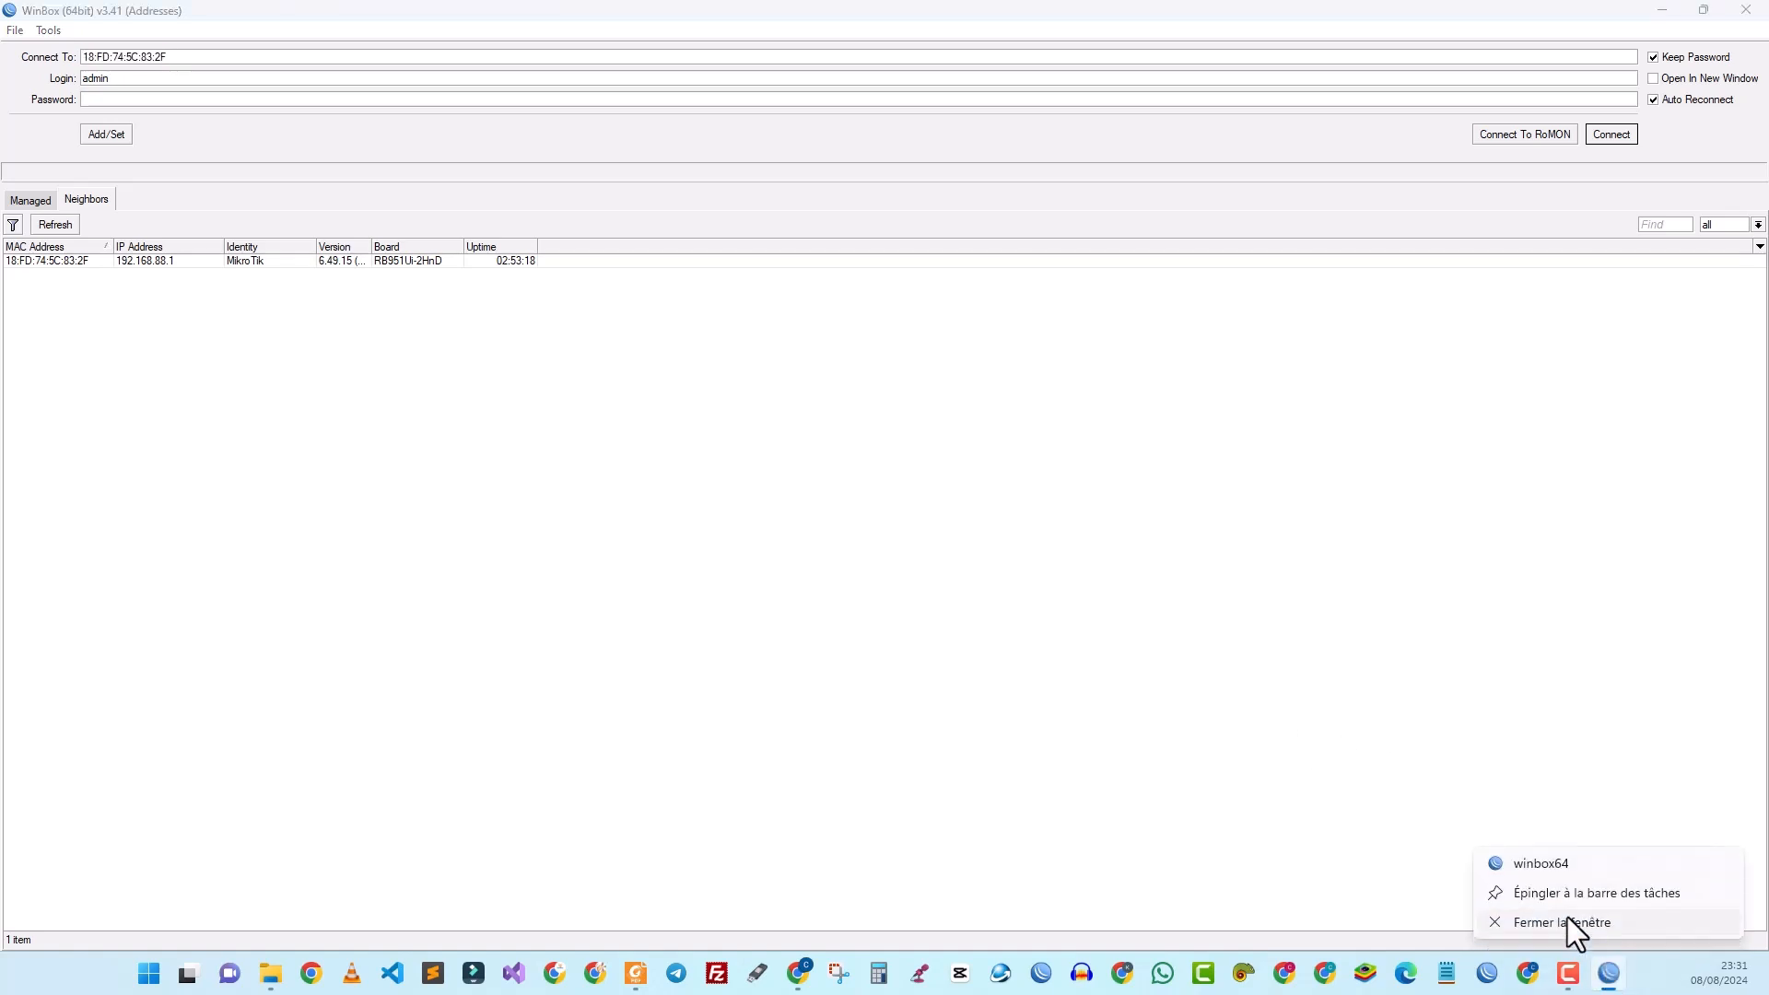
{"action": "left_click", "coordinate": [1087, 580]}
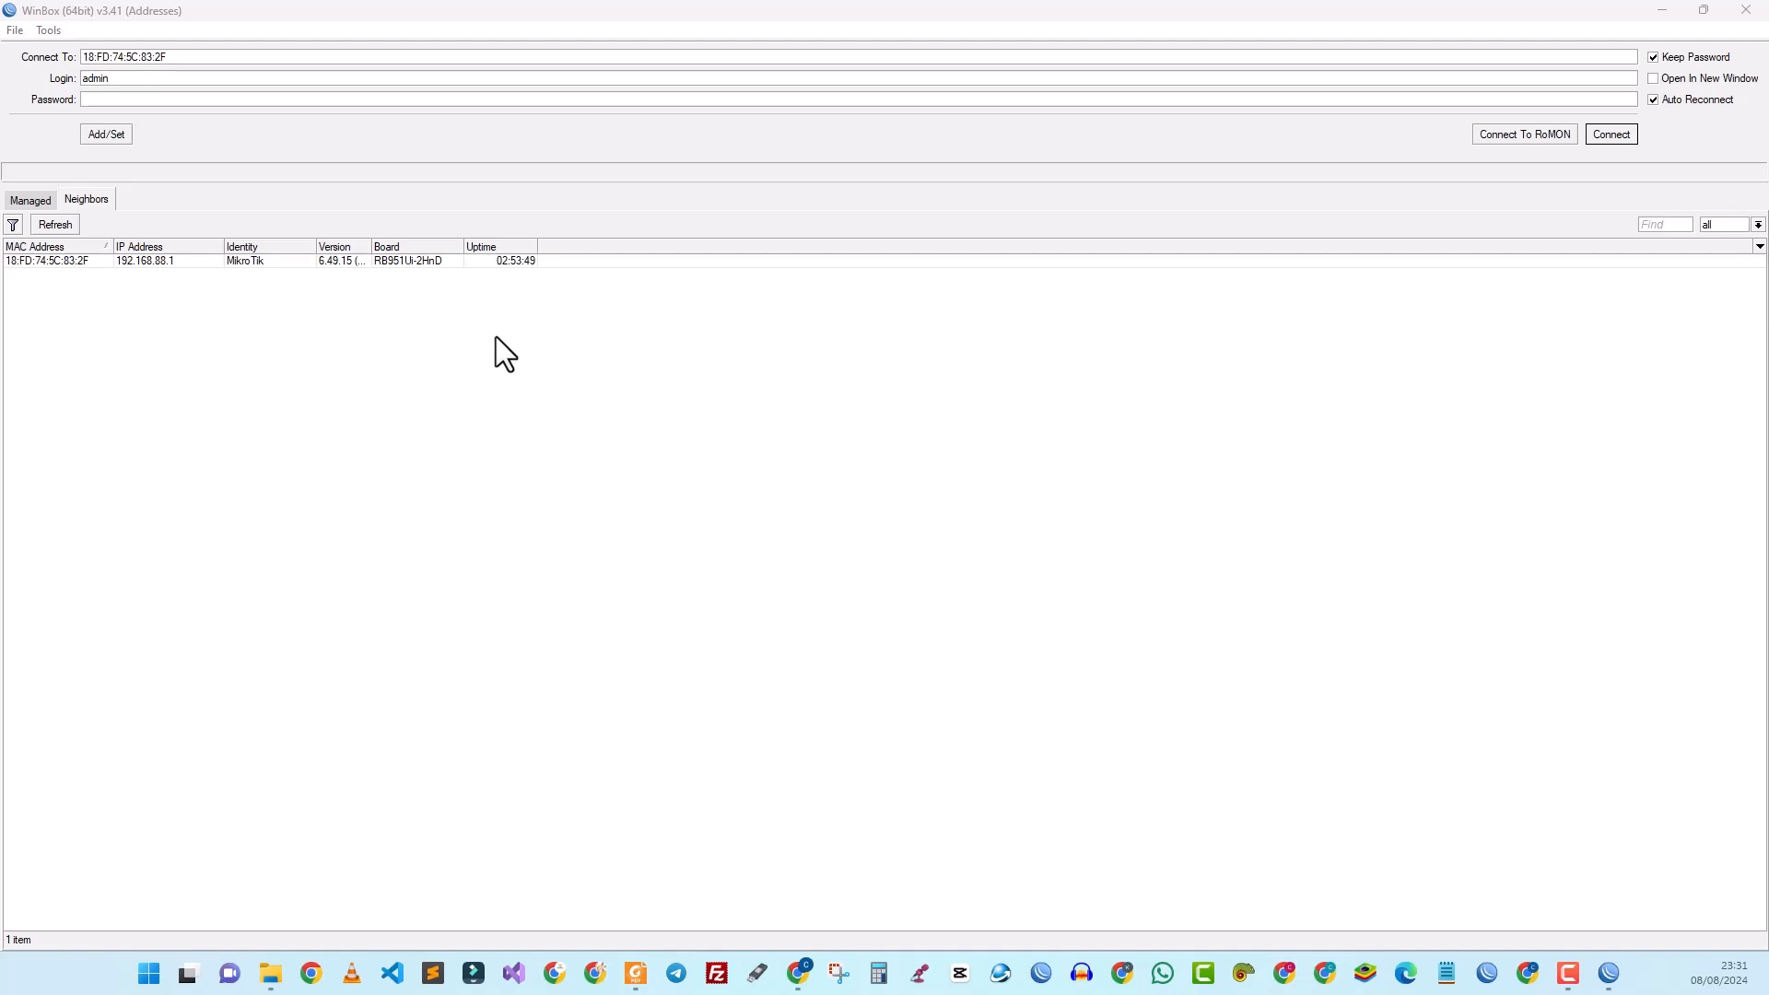
{"action": "left_click", "coordinate": [36, 200]}
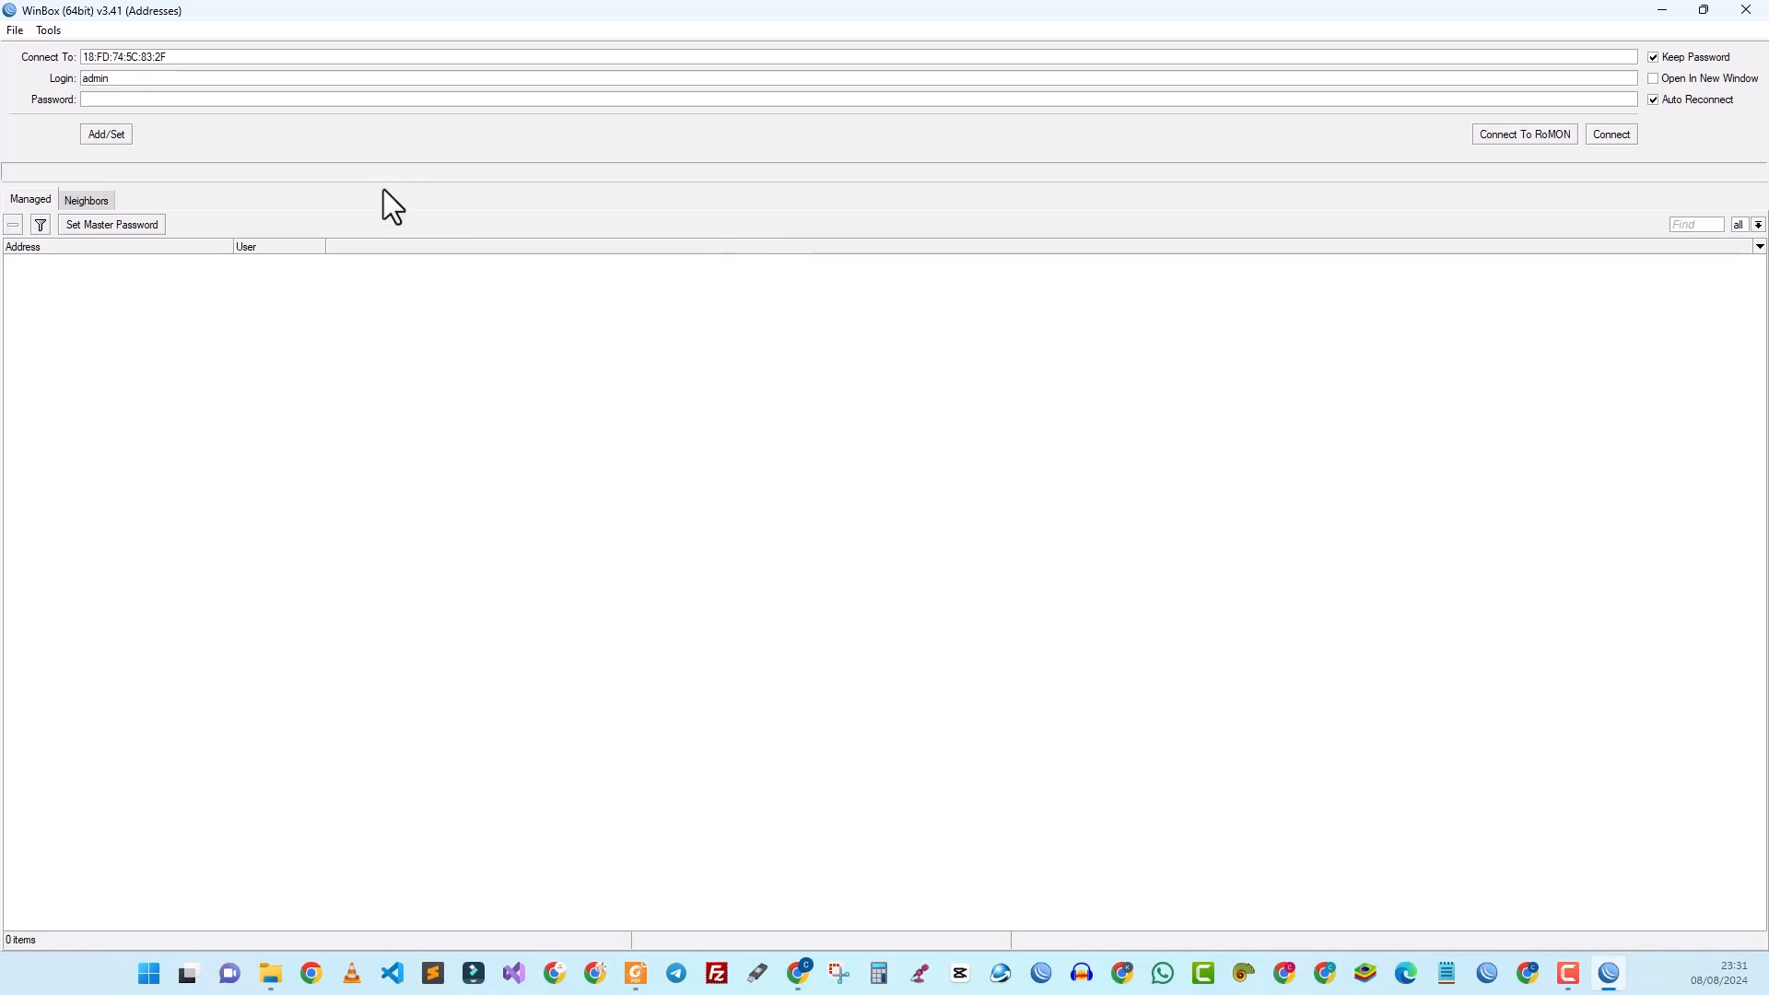
{"action": "left_click", "coordinate": [90, 200]}
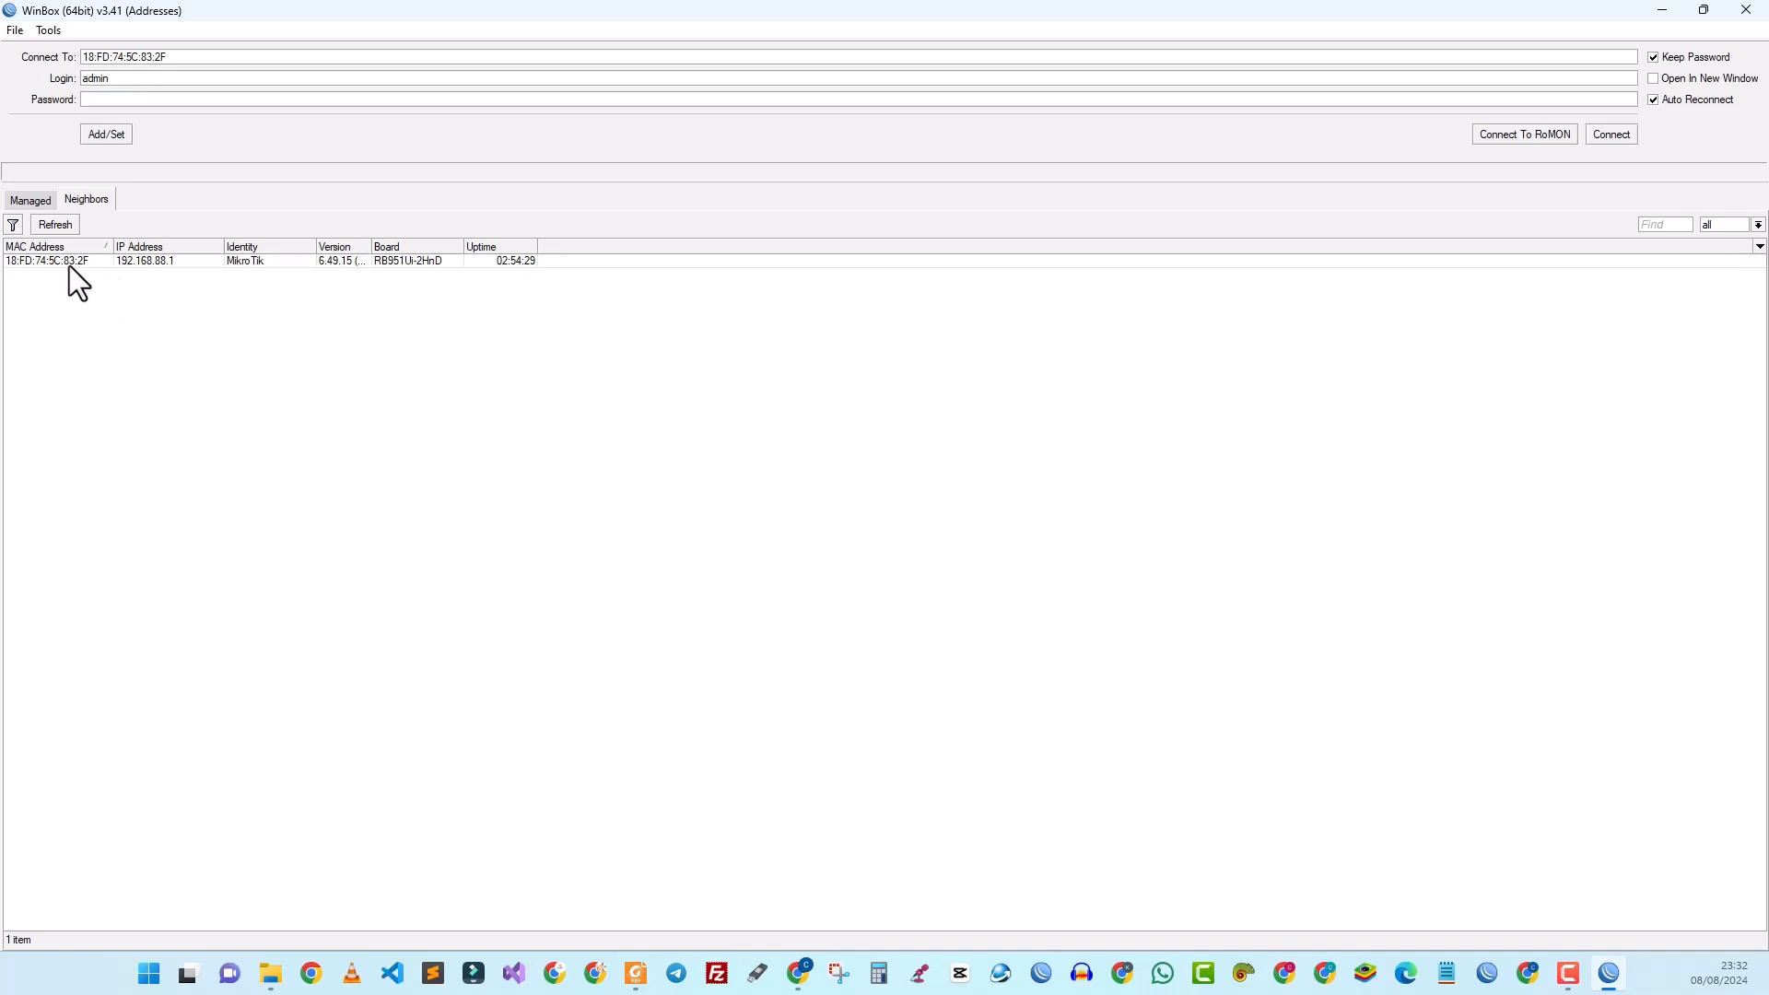
Step: Connect to the RB951Ui-2HnD router using its MAC address 18:FD:74:5C:83:2F from Neighbors
{"action": "left_click", "coordinate": [70, 263]}
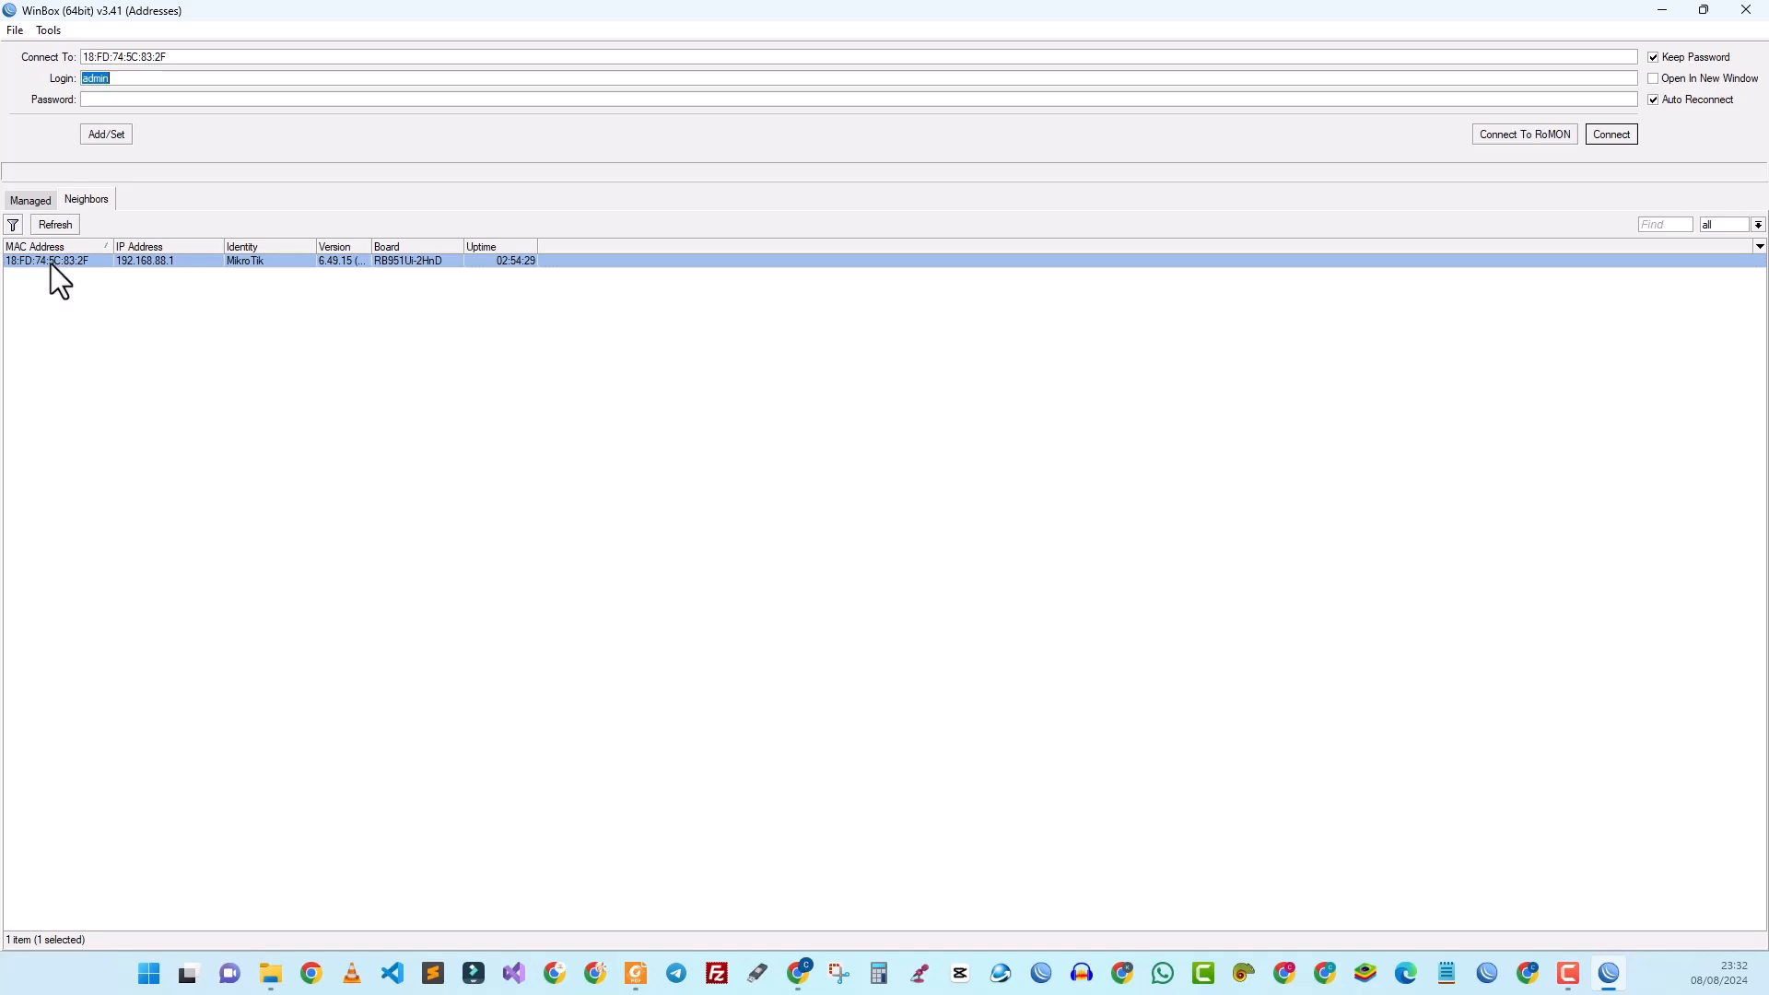
{"action": "left_click", "coordinate": [143, 262]}
{"action": "left_click", "coordinate": [53, 263]}
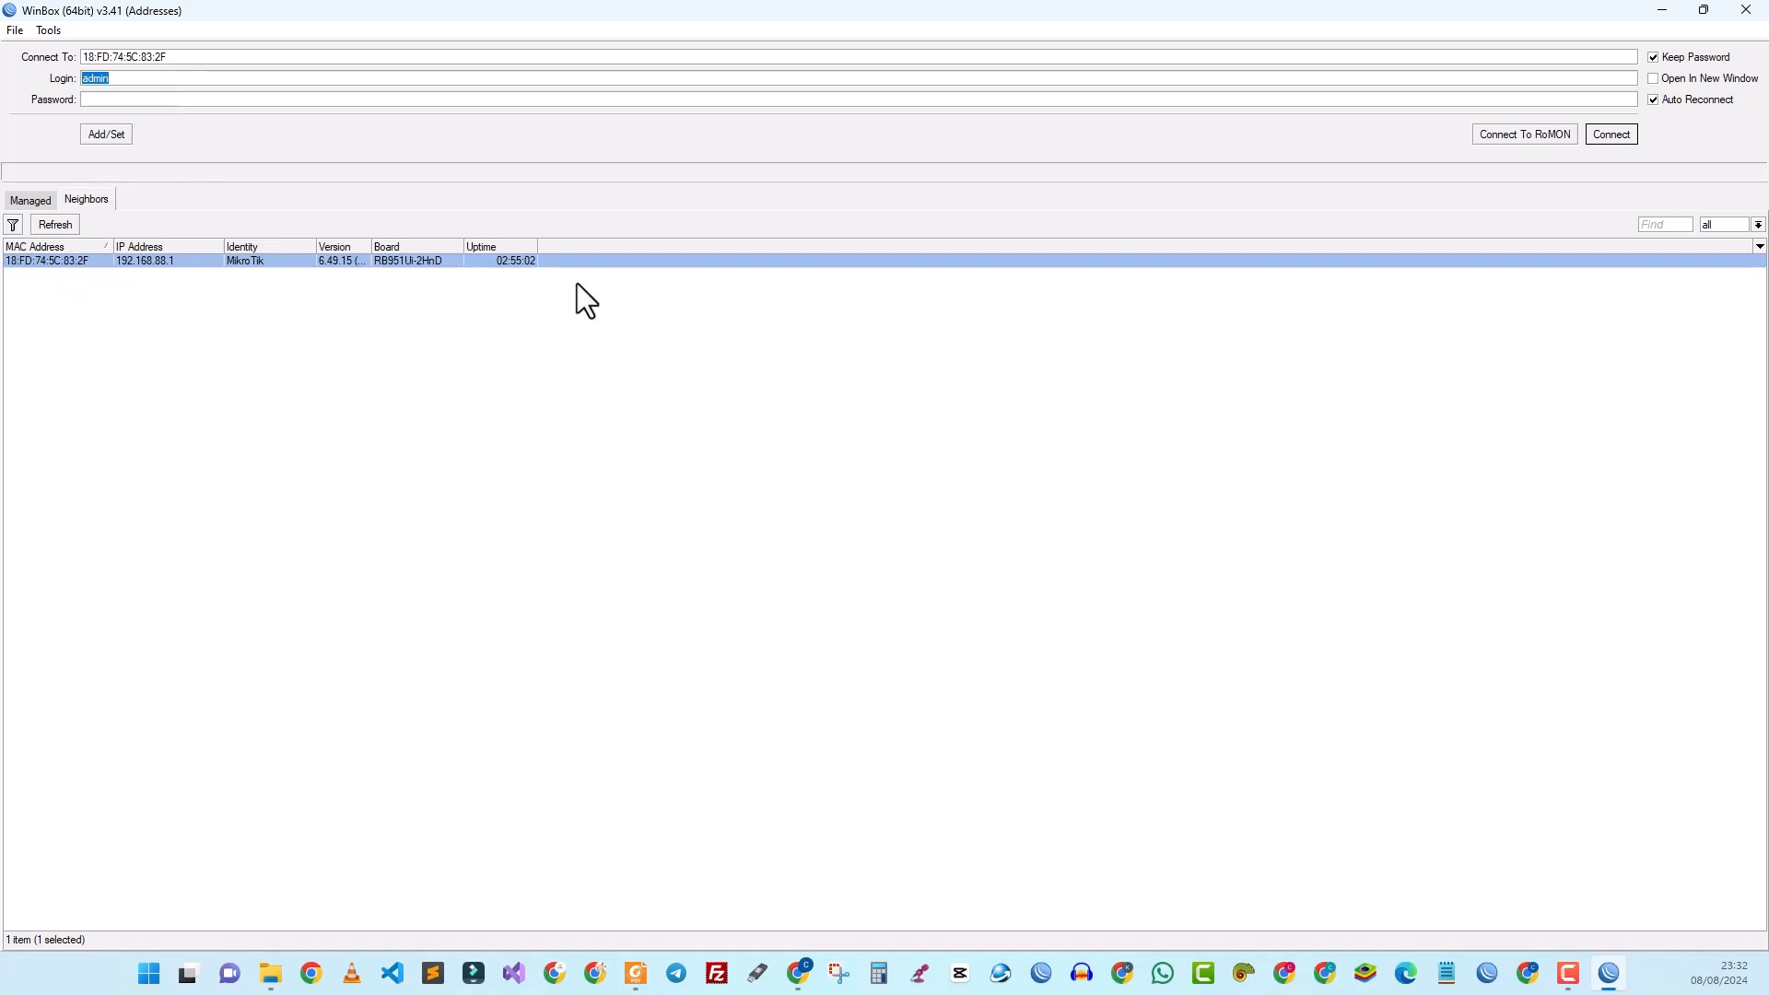
{"action": "left_click", "coordinate": [1611, 136]}
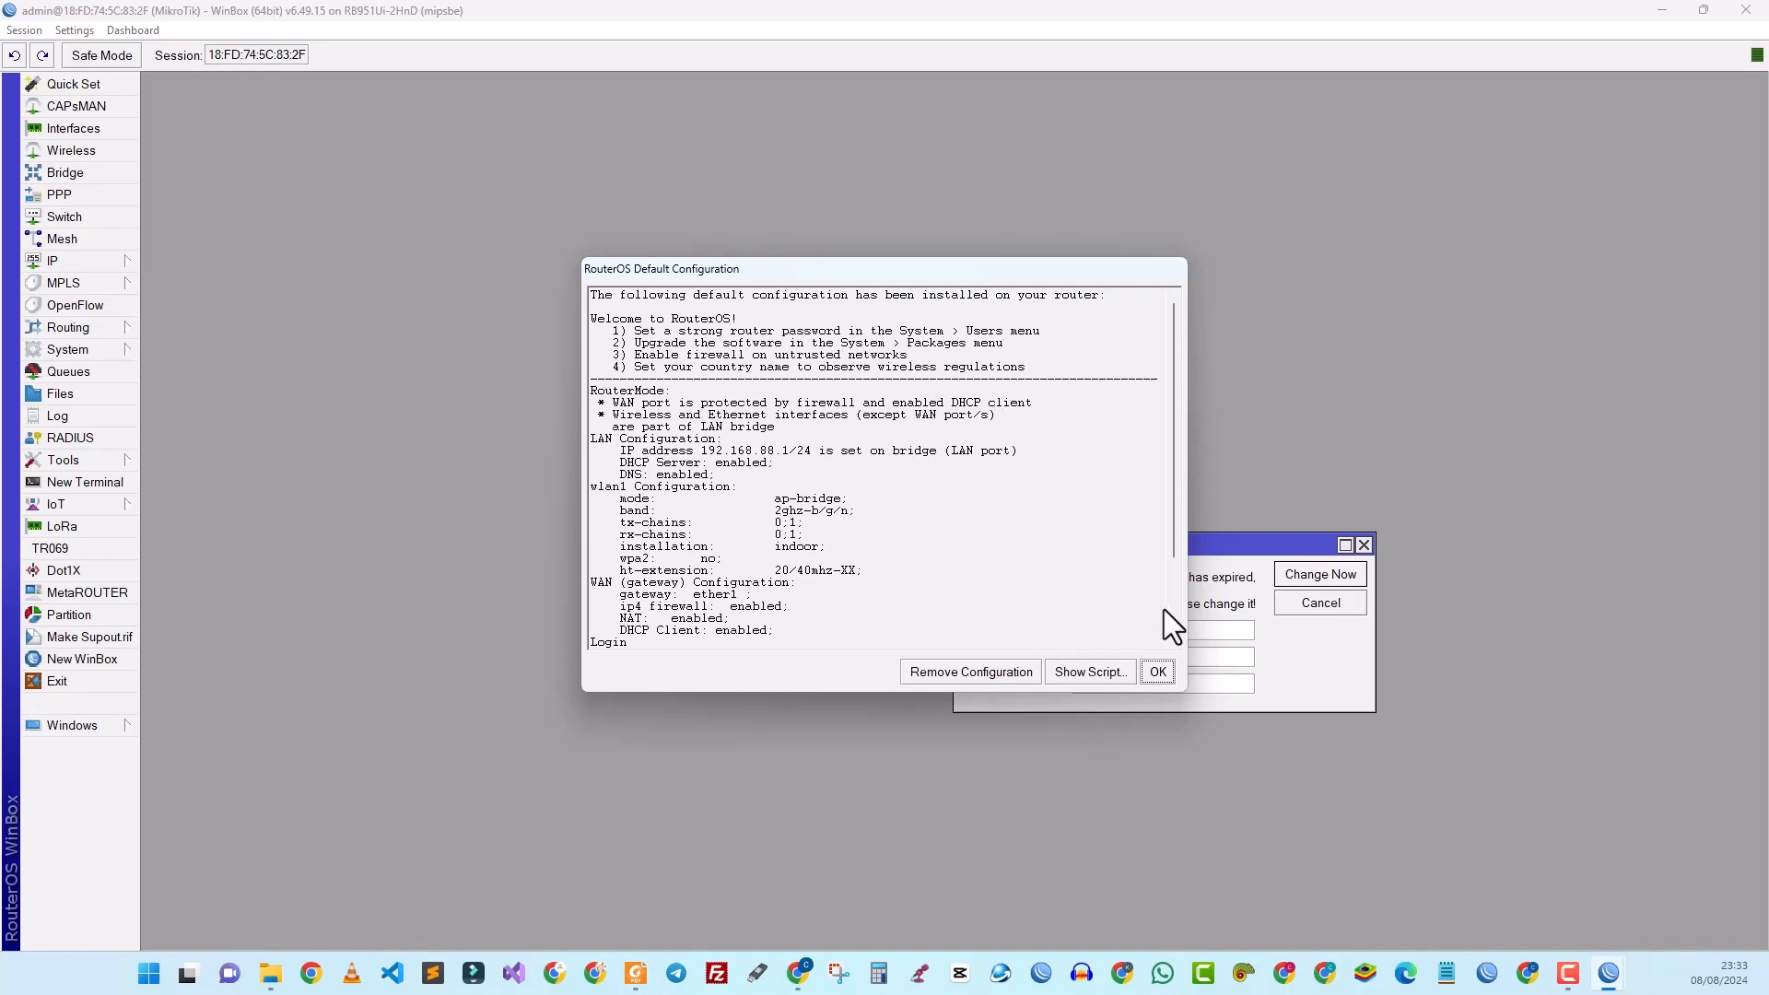
Step: Dismiss the RouterOS Default Configuration notice and skip the Change Password prompt
{"action": "left_click", "coordinate": [1157, 671]}
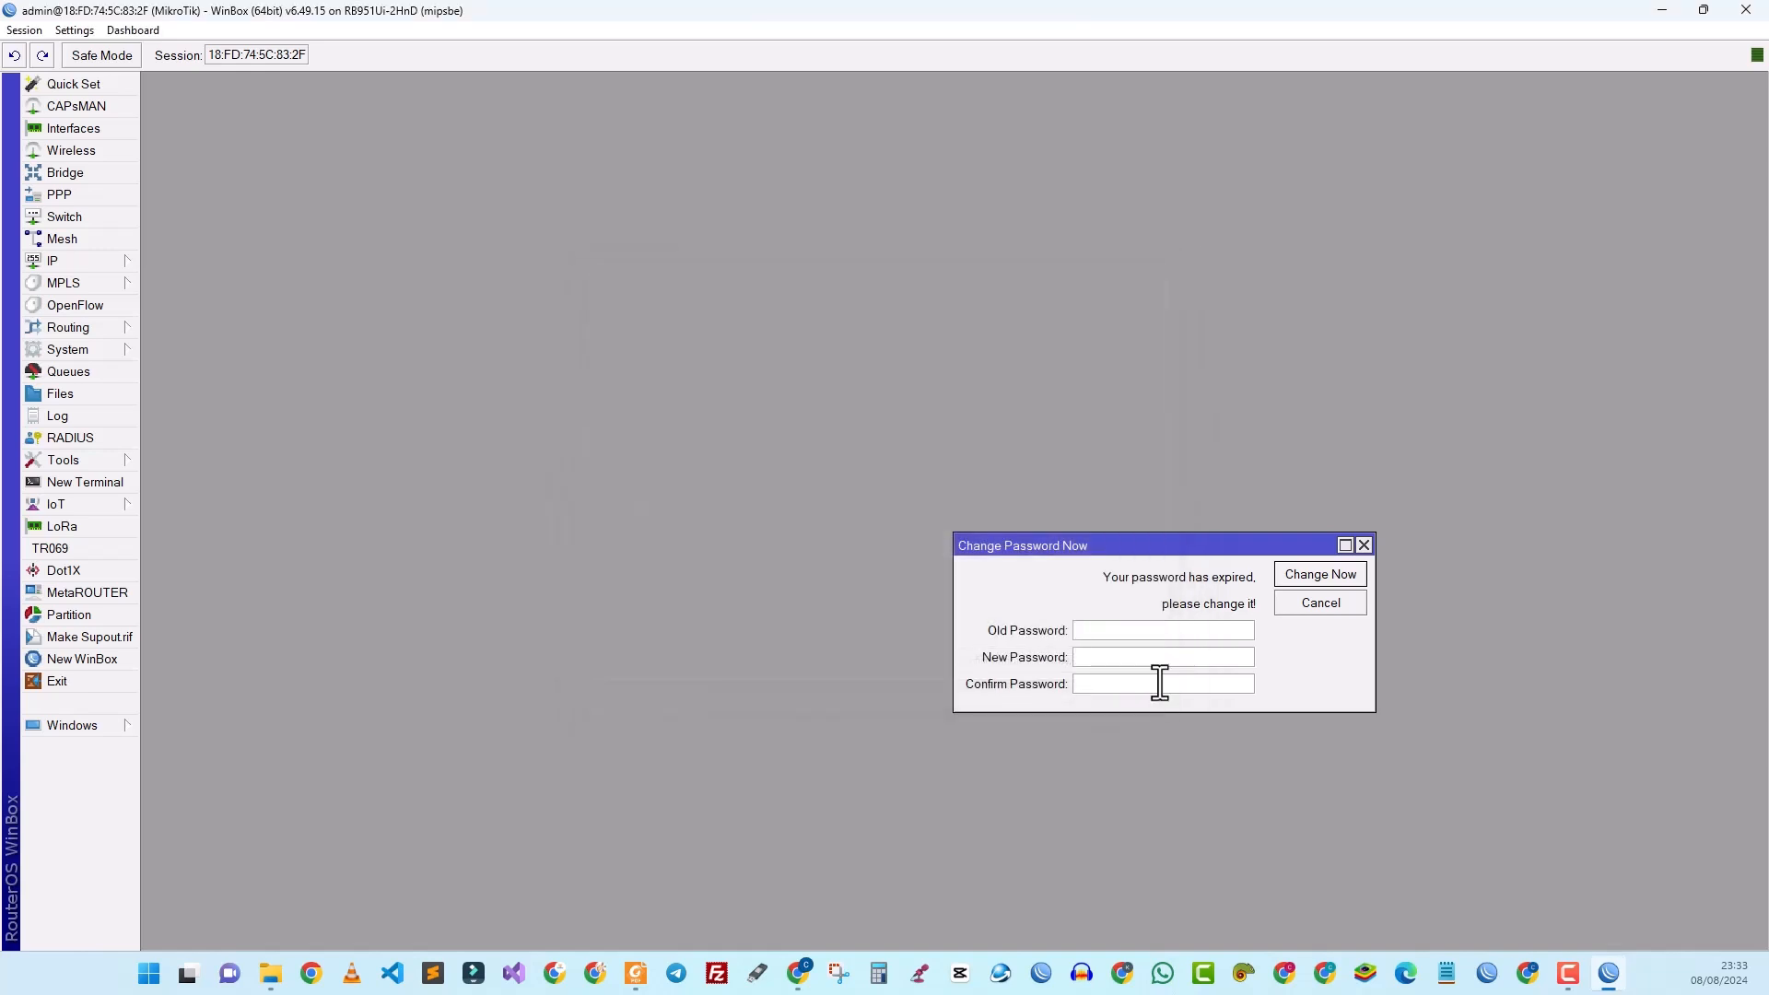
{"action": "left_click", "coordinate": [1365, 547]}
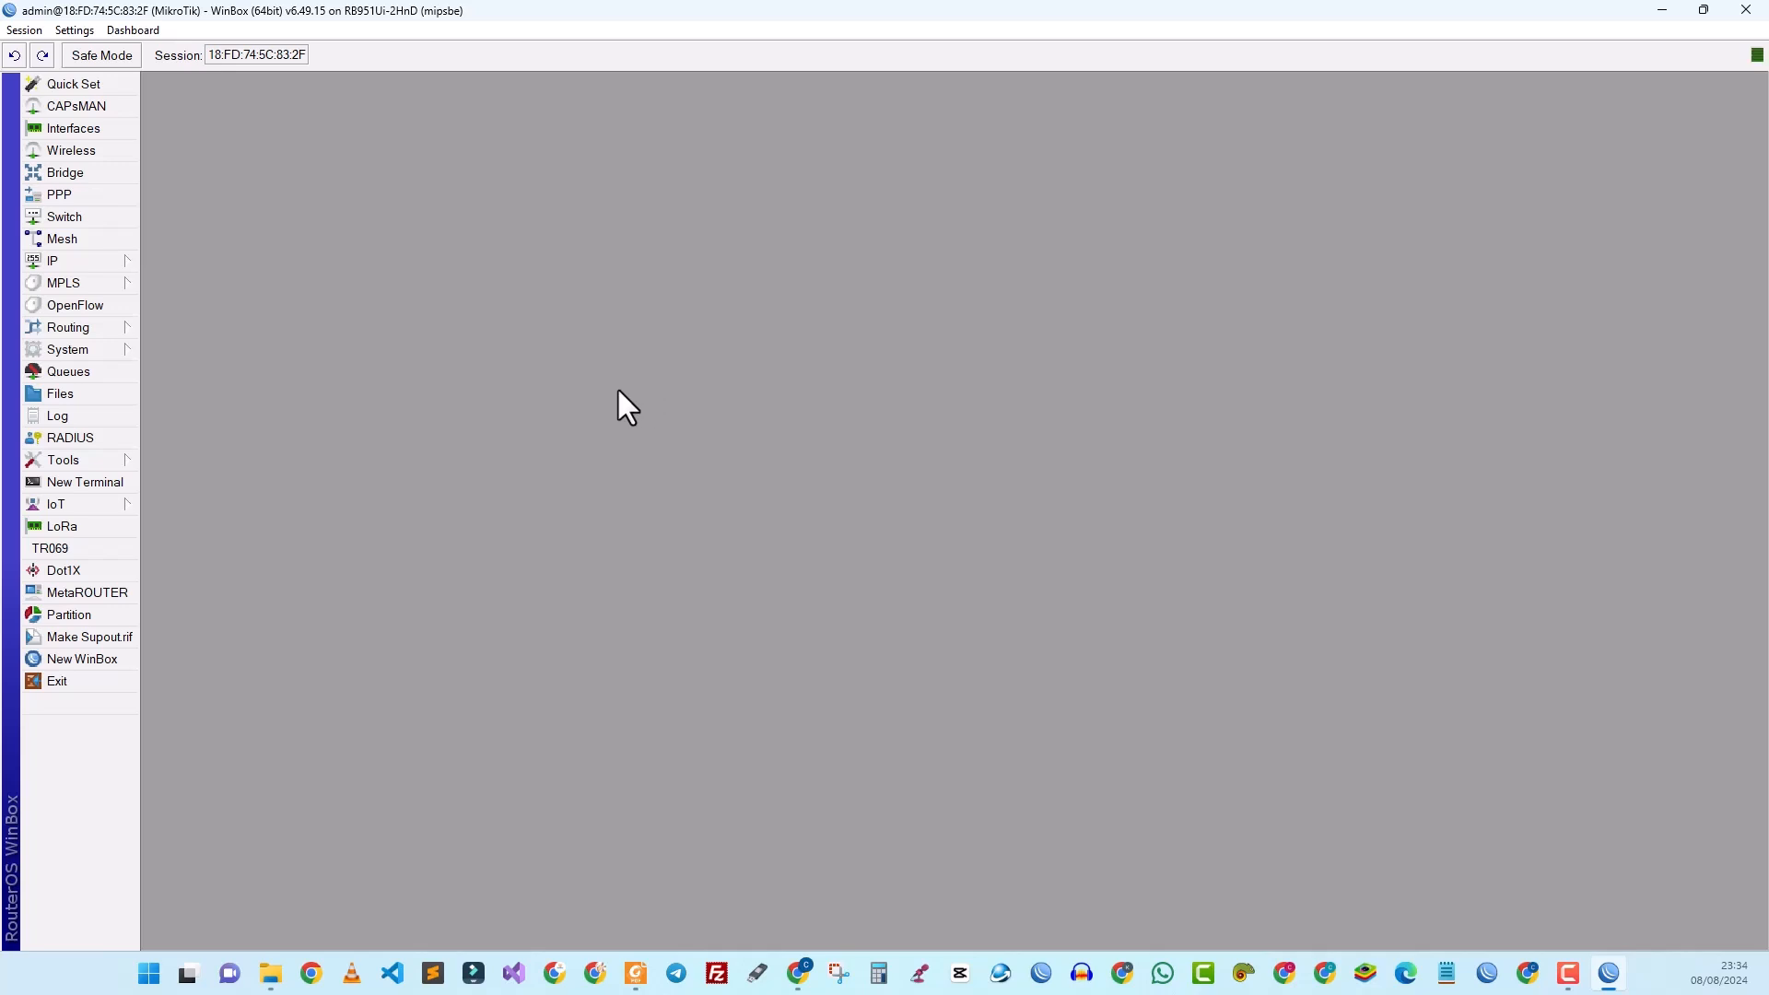
Step: Open Wireless Tables and select the wlan1 WiFi interface
{"action": "left_click", "coordinate": [65, 153]}
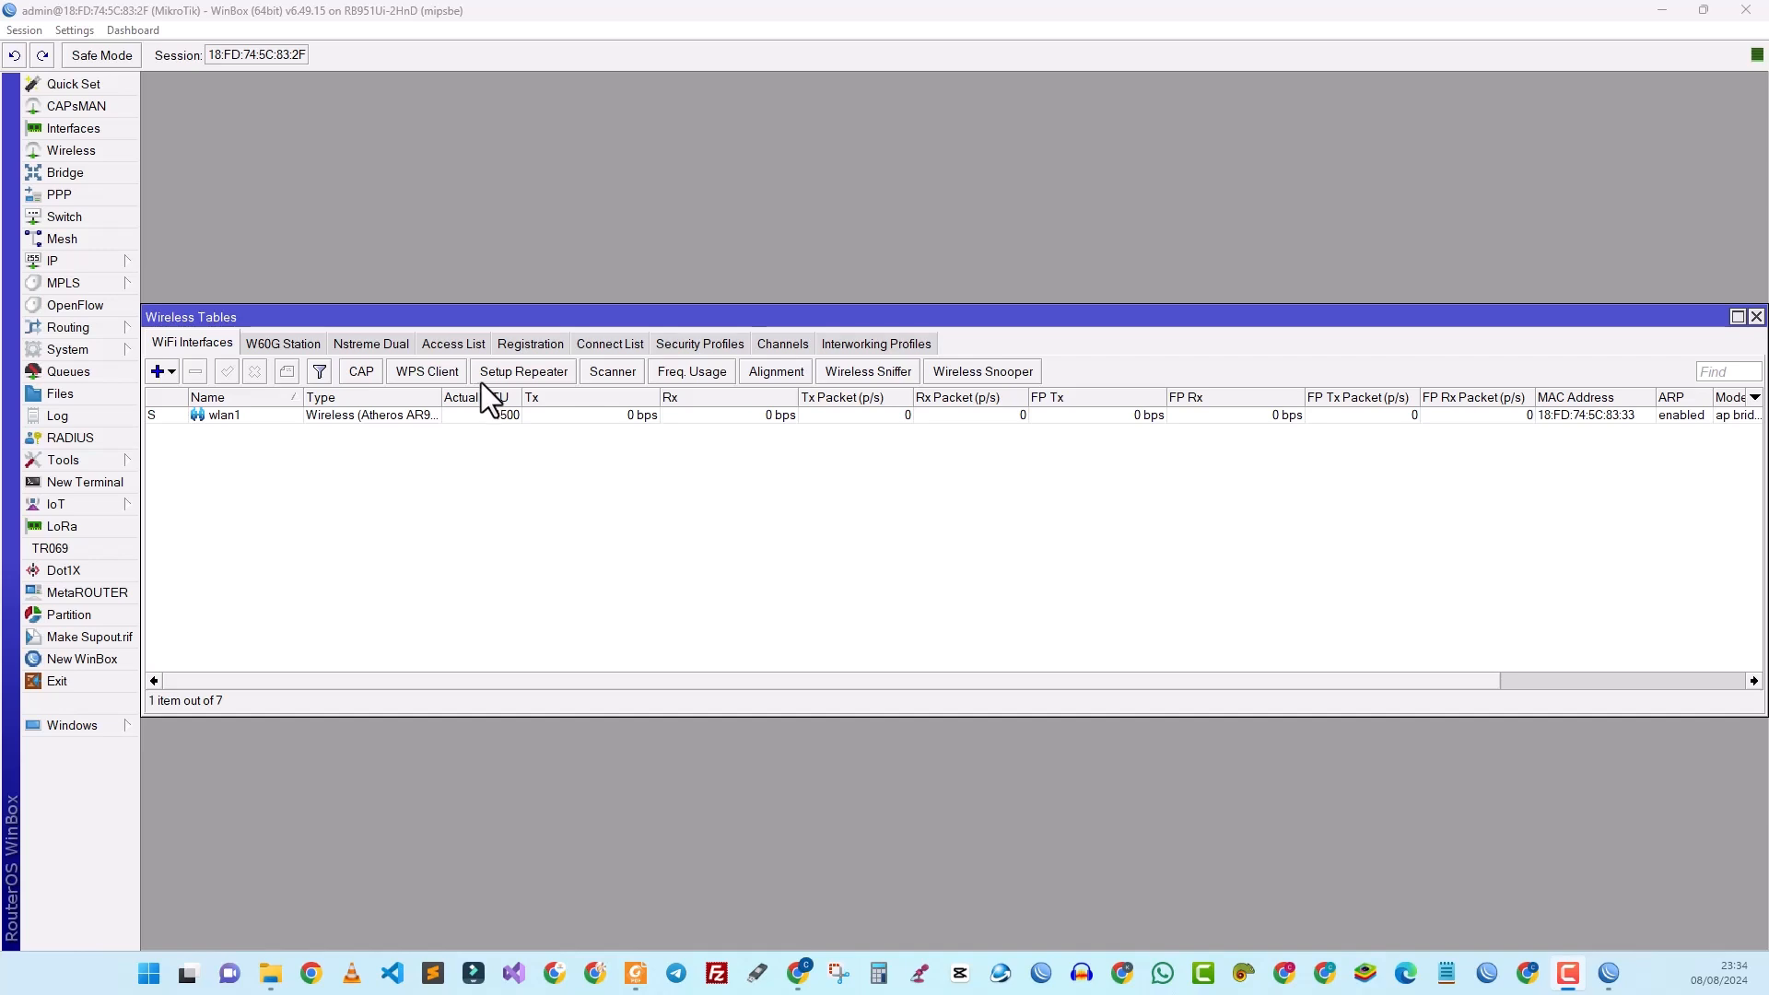
{"action": "left_click", "coordinate": [181, 345]}
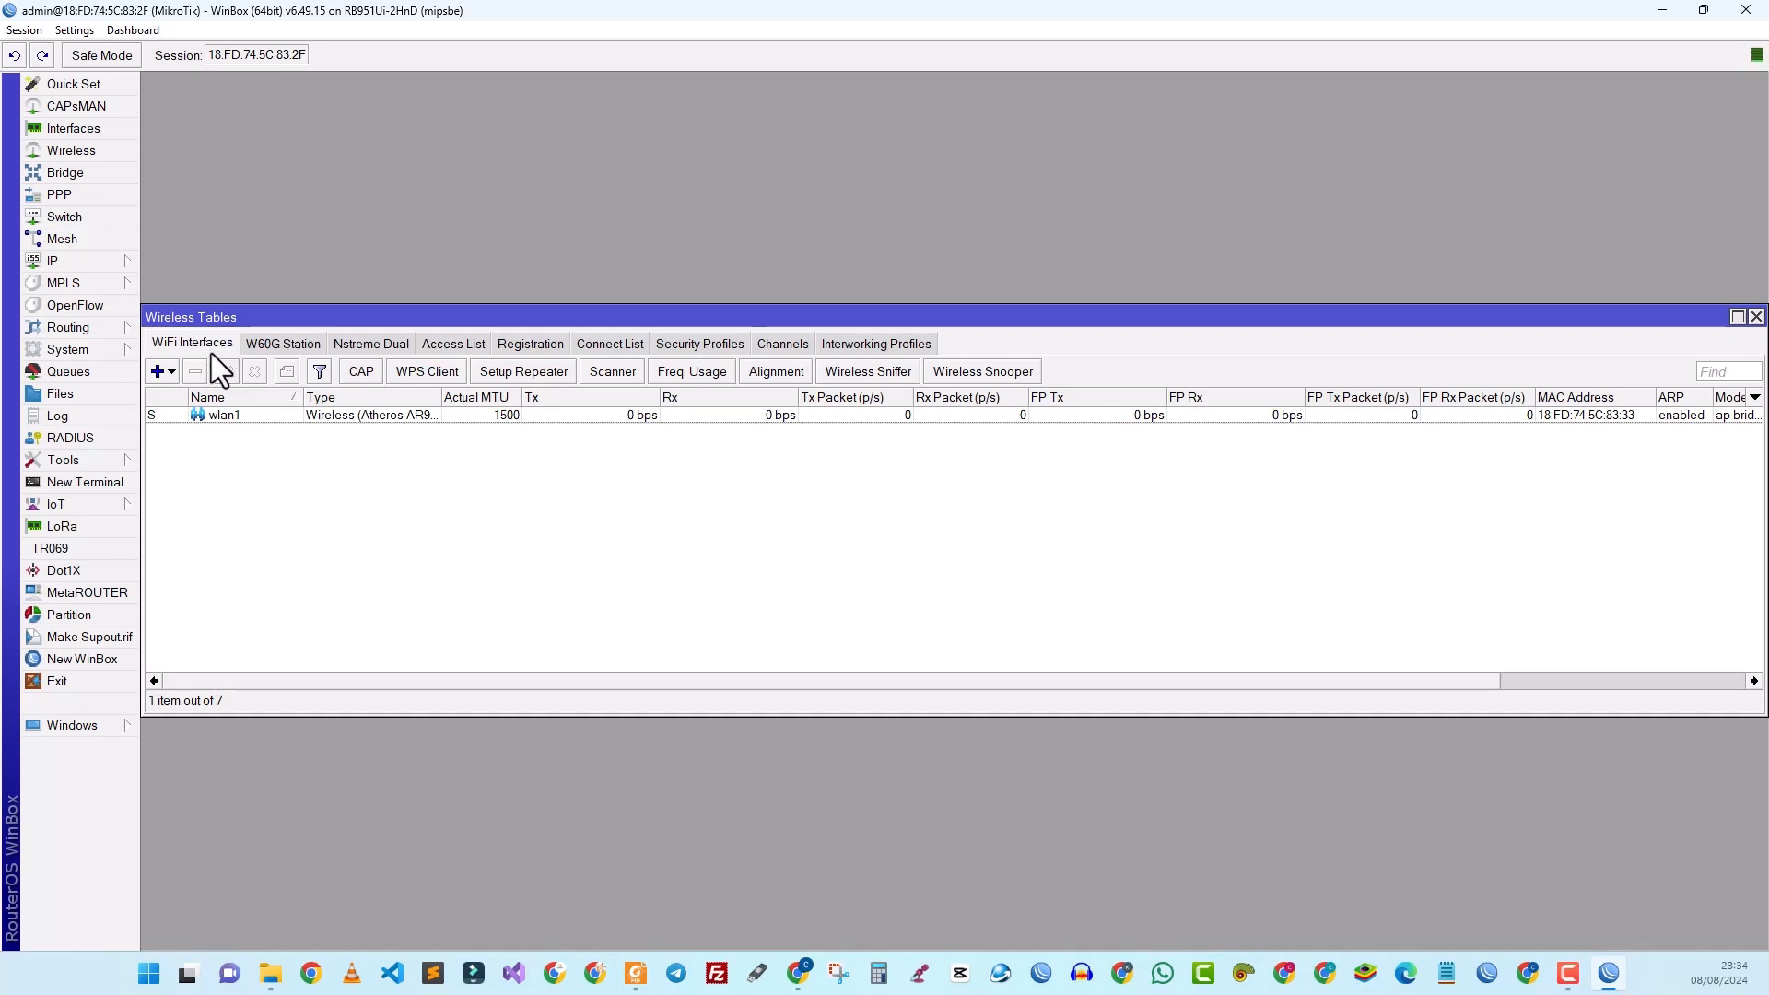
{"action": "left_click", "coordinate": [223, 417]}
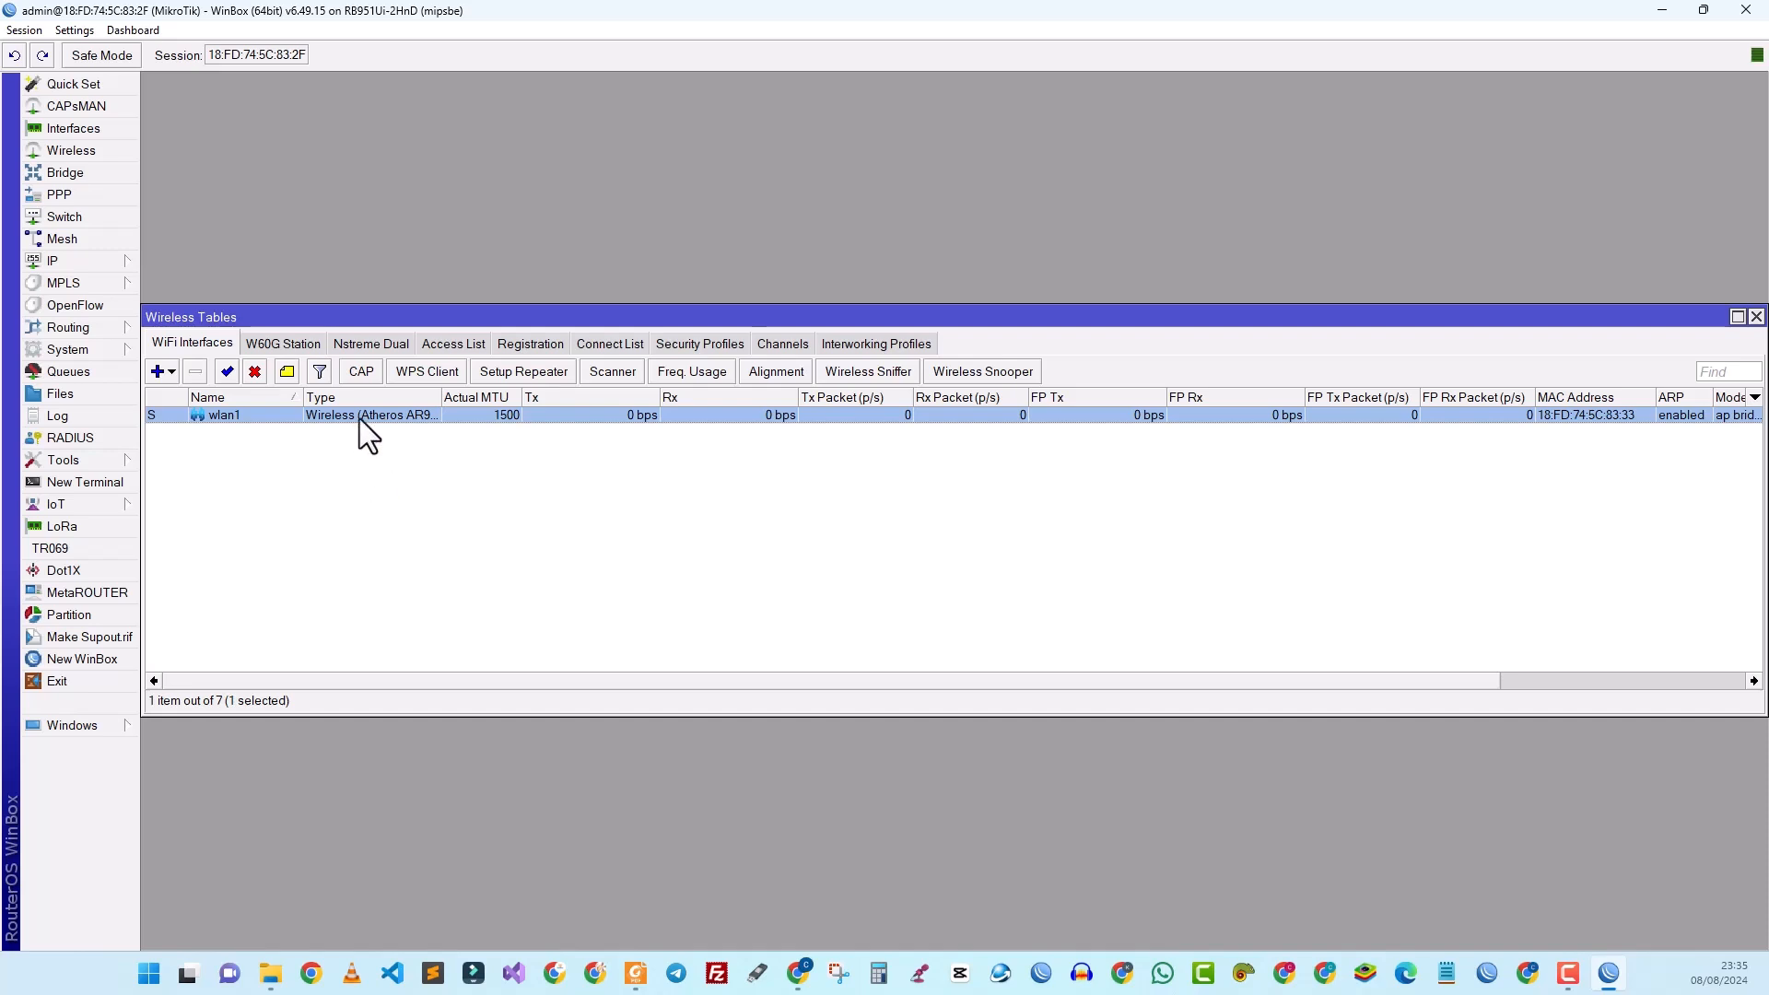
Step: Change wlan1's SSID to 'WIFIZONE SOTOTIC' and apply it
{"action": "double_click", "coordinate": [360, 418]}
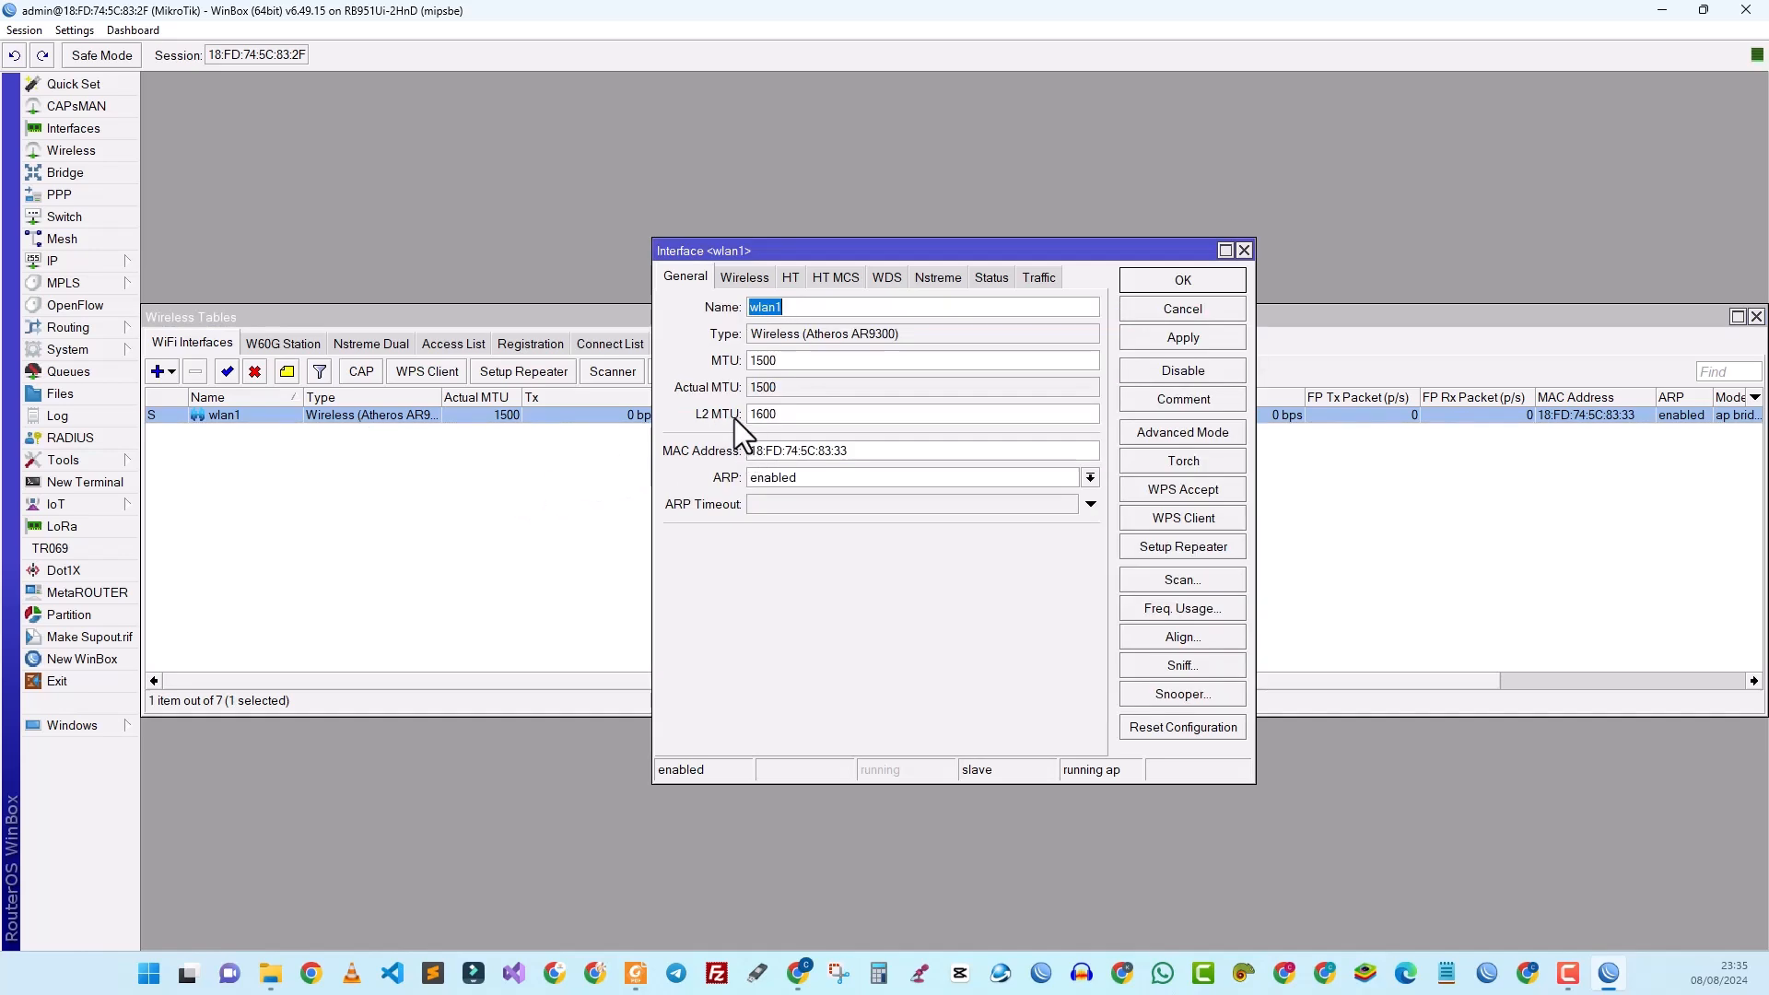
{"action": "left_click", "coordinate": [743, 278]}
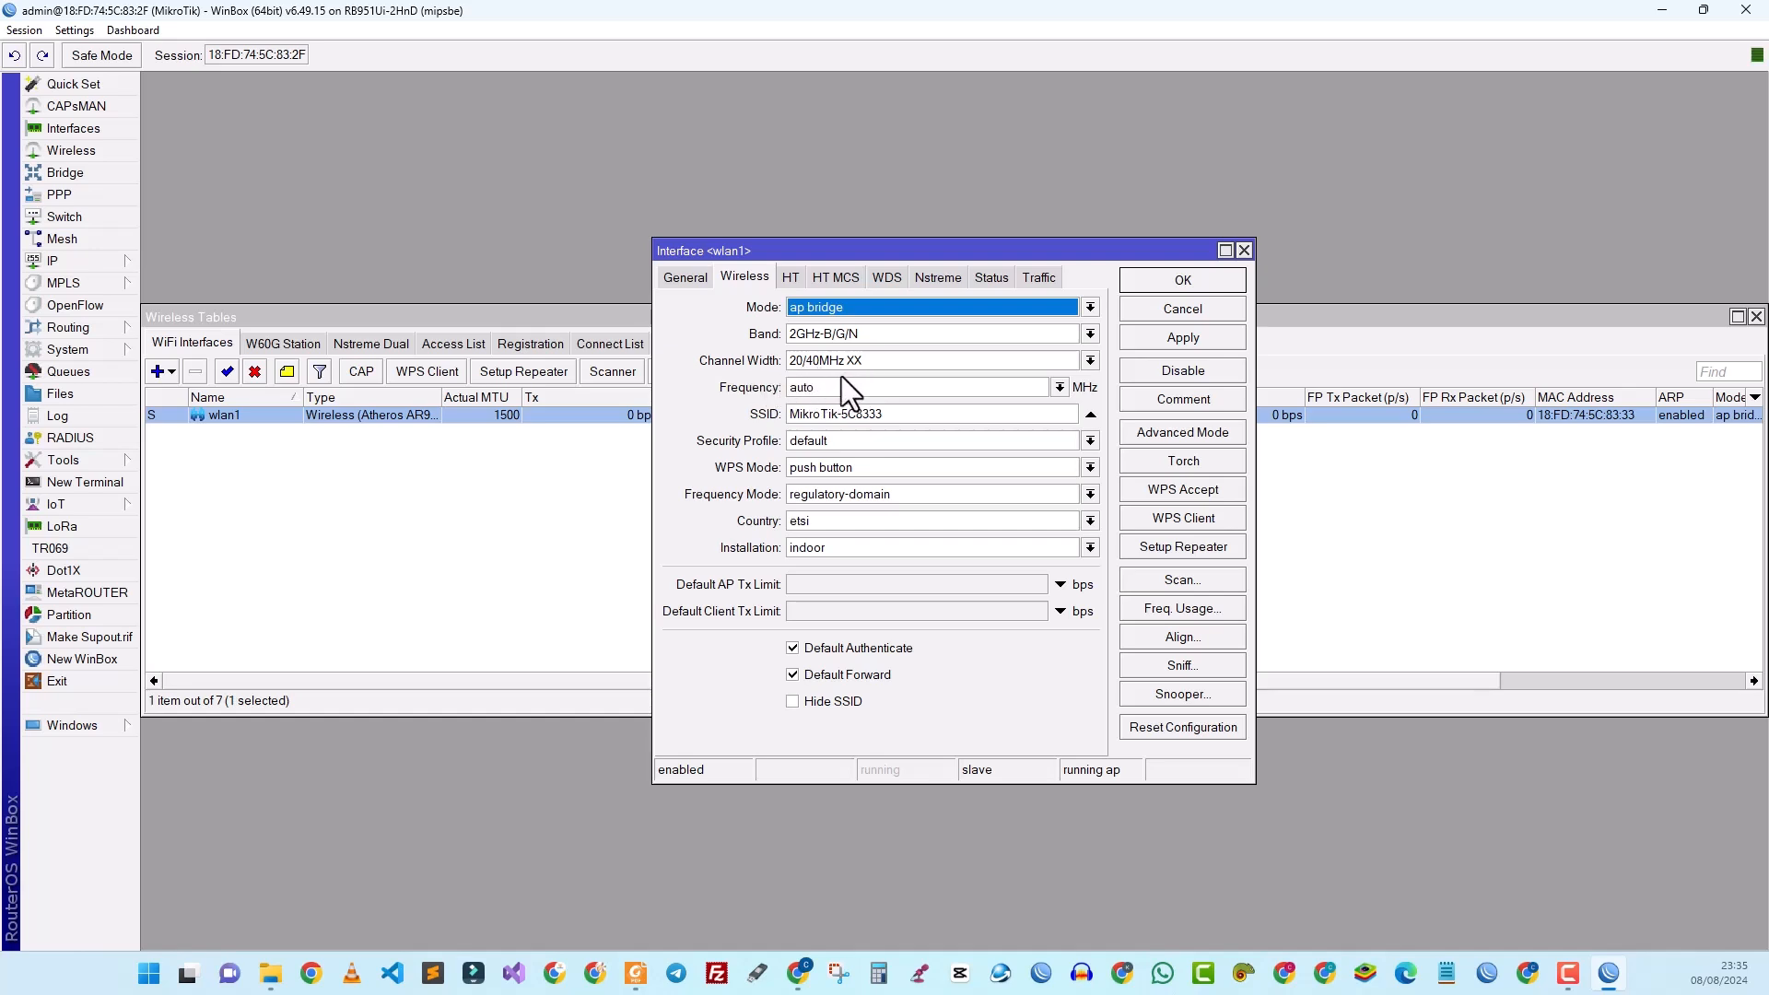
{"action": "double_click", "coordinate": [881, 412]}
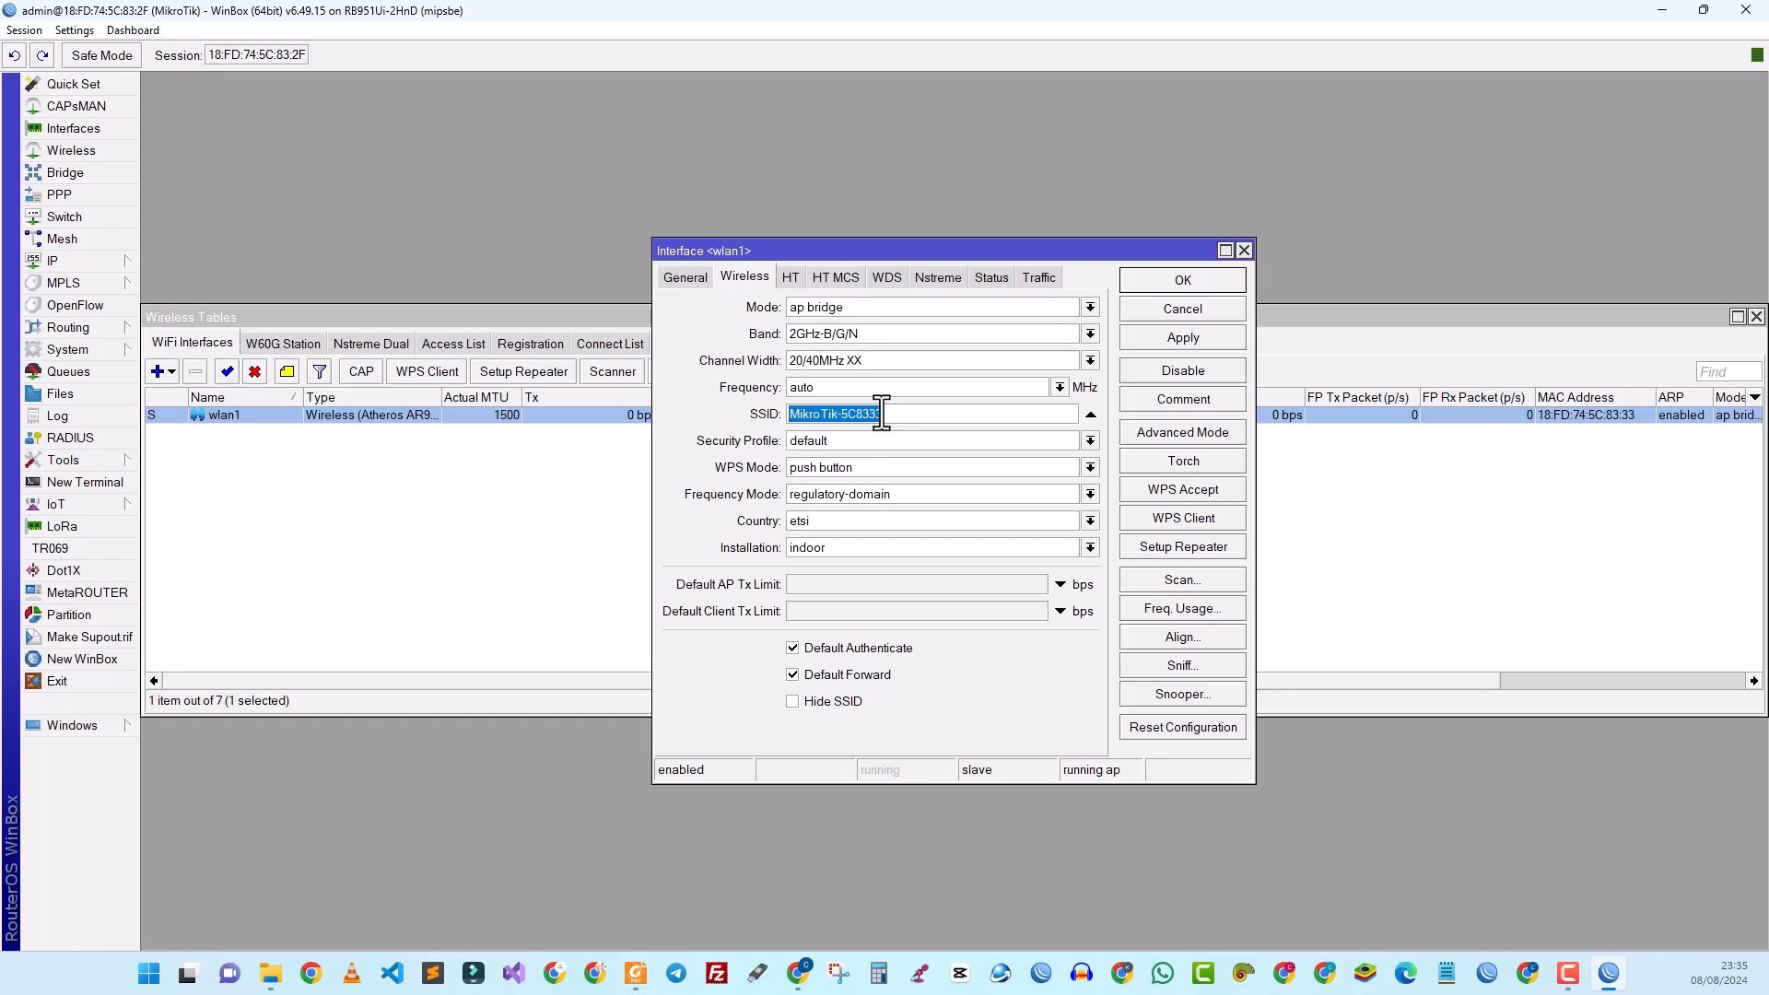
{"action": "left_click", "coordinate": [882, 413]}
{"action": "double_click", "coordinate": [882, 412]}
{"action": "type", "text": "WIFIZONE SOTOTIC"}
{"action": "left_click", "coordinate": [1163, 339]}
{"action": "left_click", "coordinate": [1152, 280]}
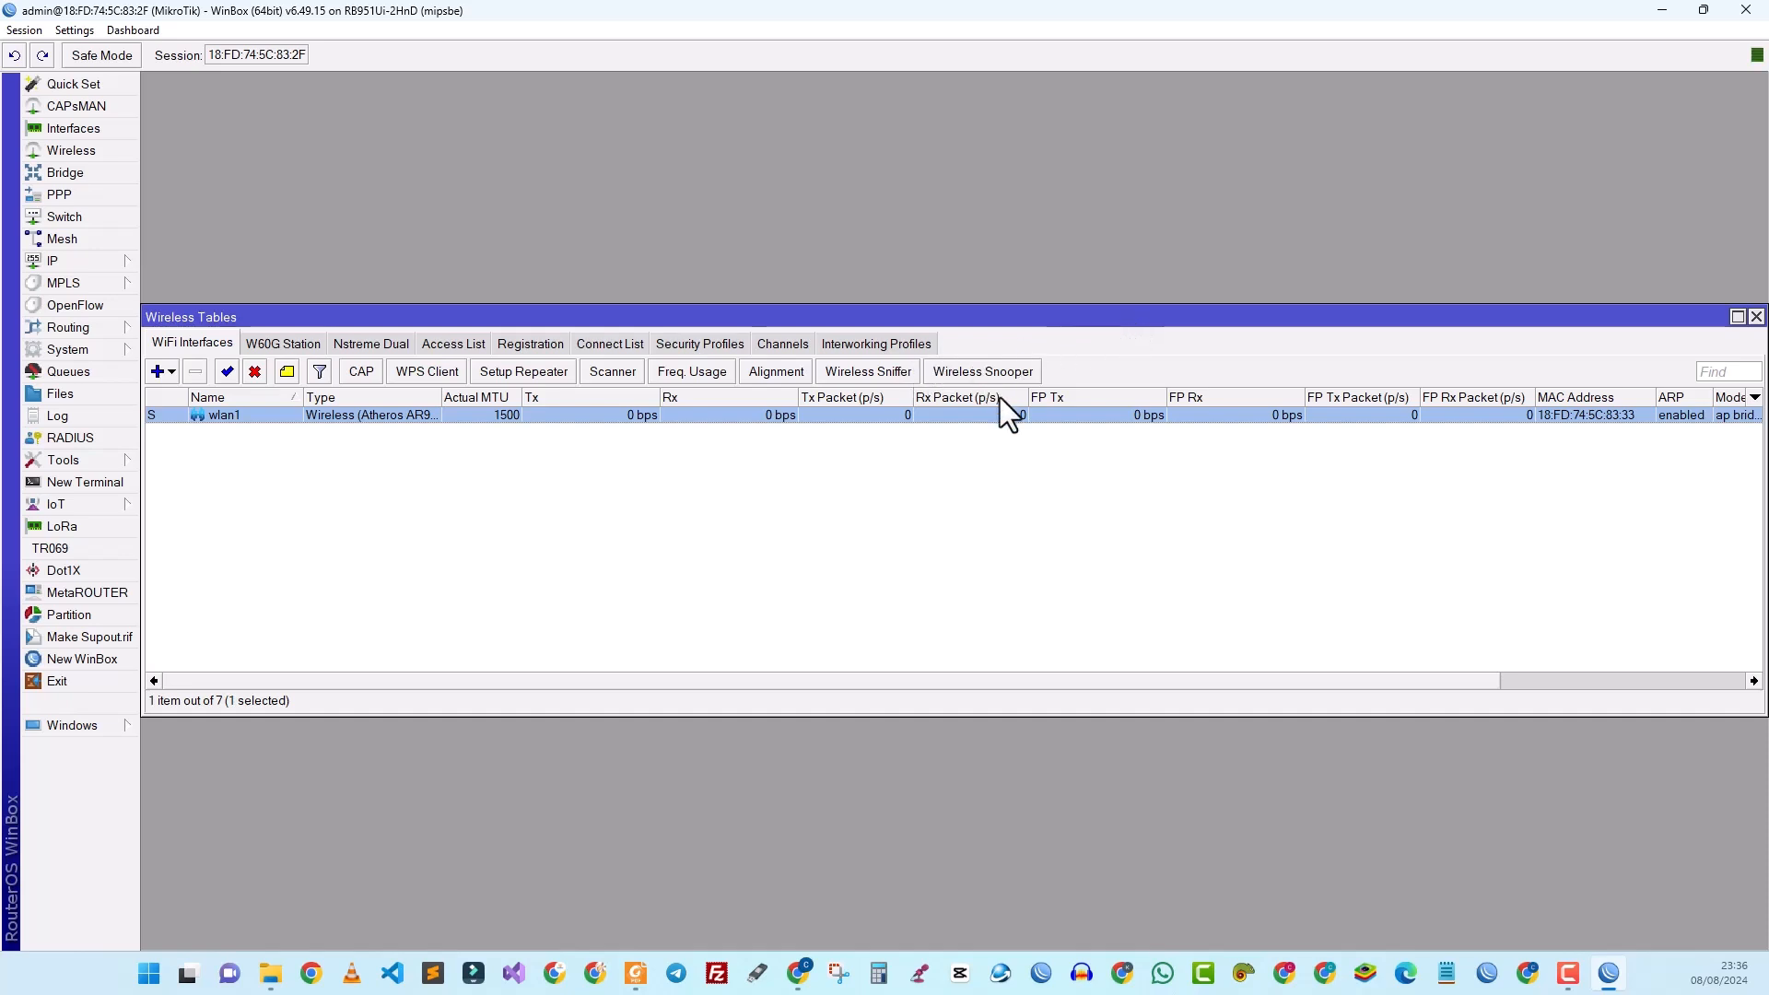
Step: Close Wireless Tables and show the Bridge list with the default bridge
{"action": "left_click", "coordinate": [1756, 316]}
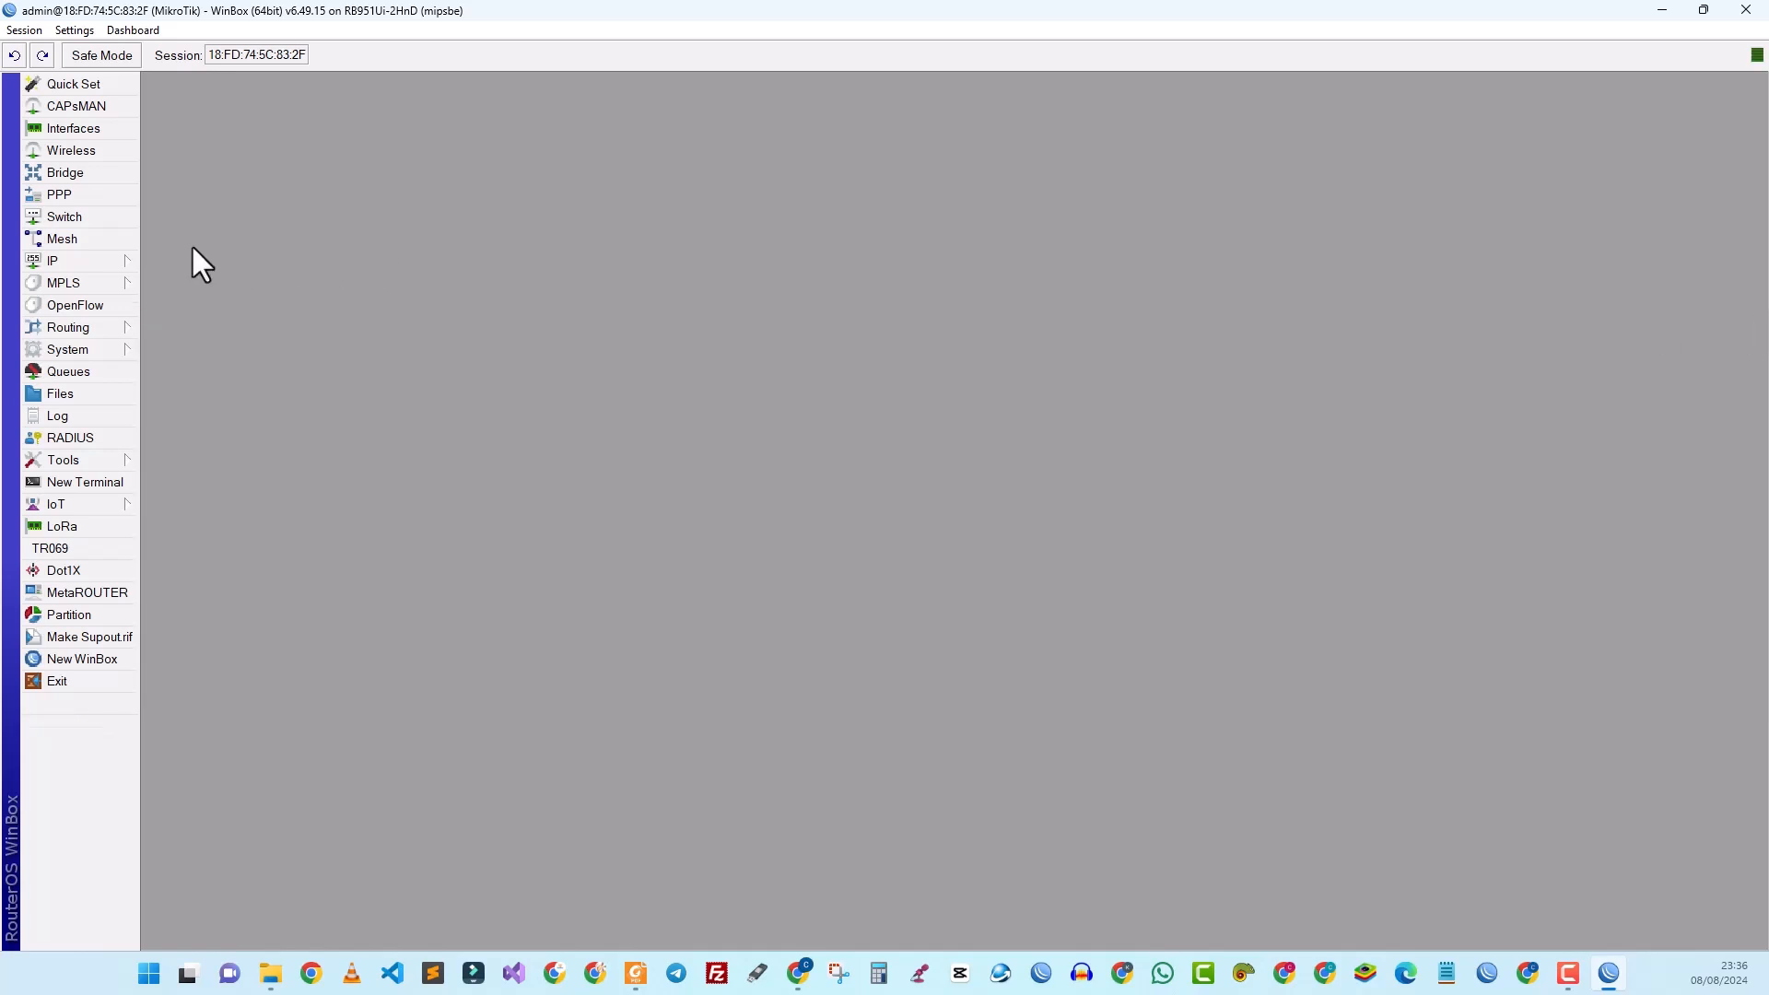
{"action": "left_click", "coordinate": [74, 175]}
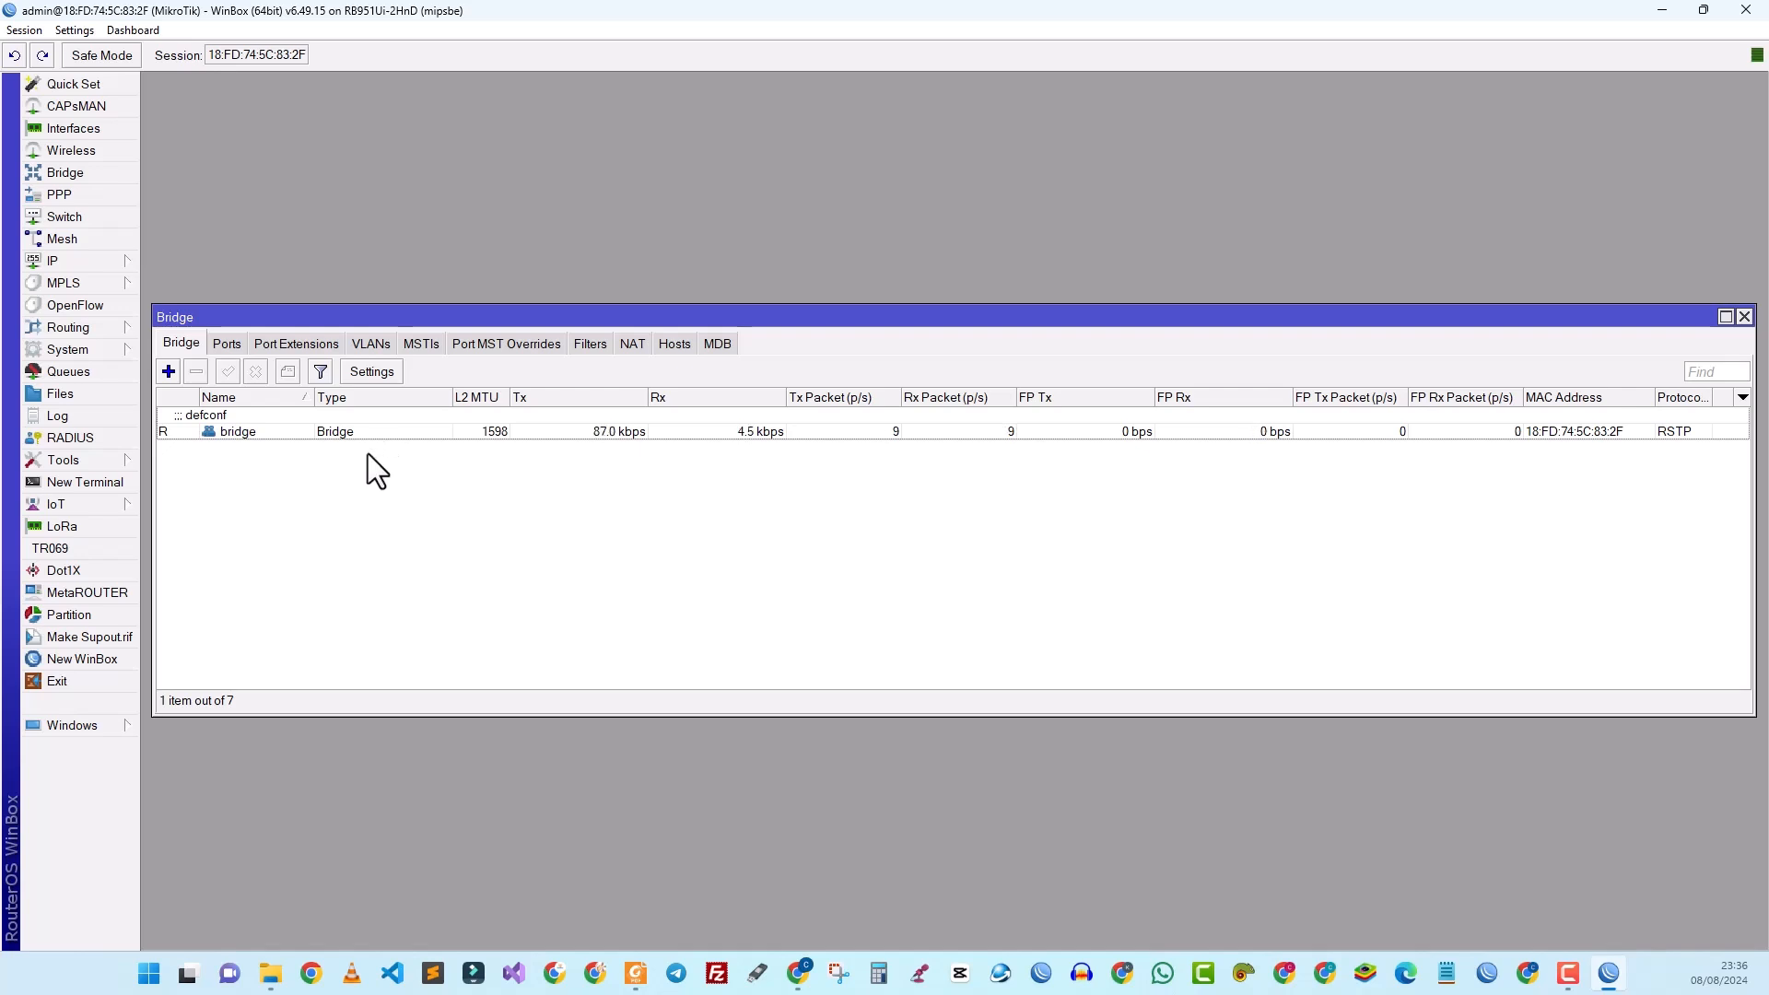
Step: Add a new bridge named bridge-sonotic
{"action": "left_click", "coordinate": [168, 372]}
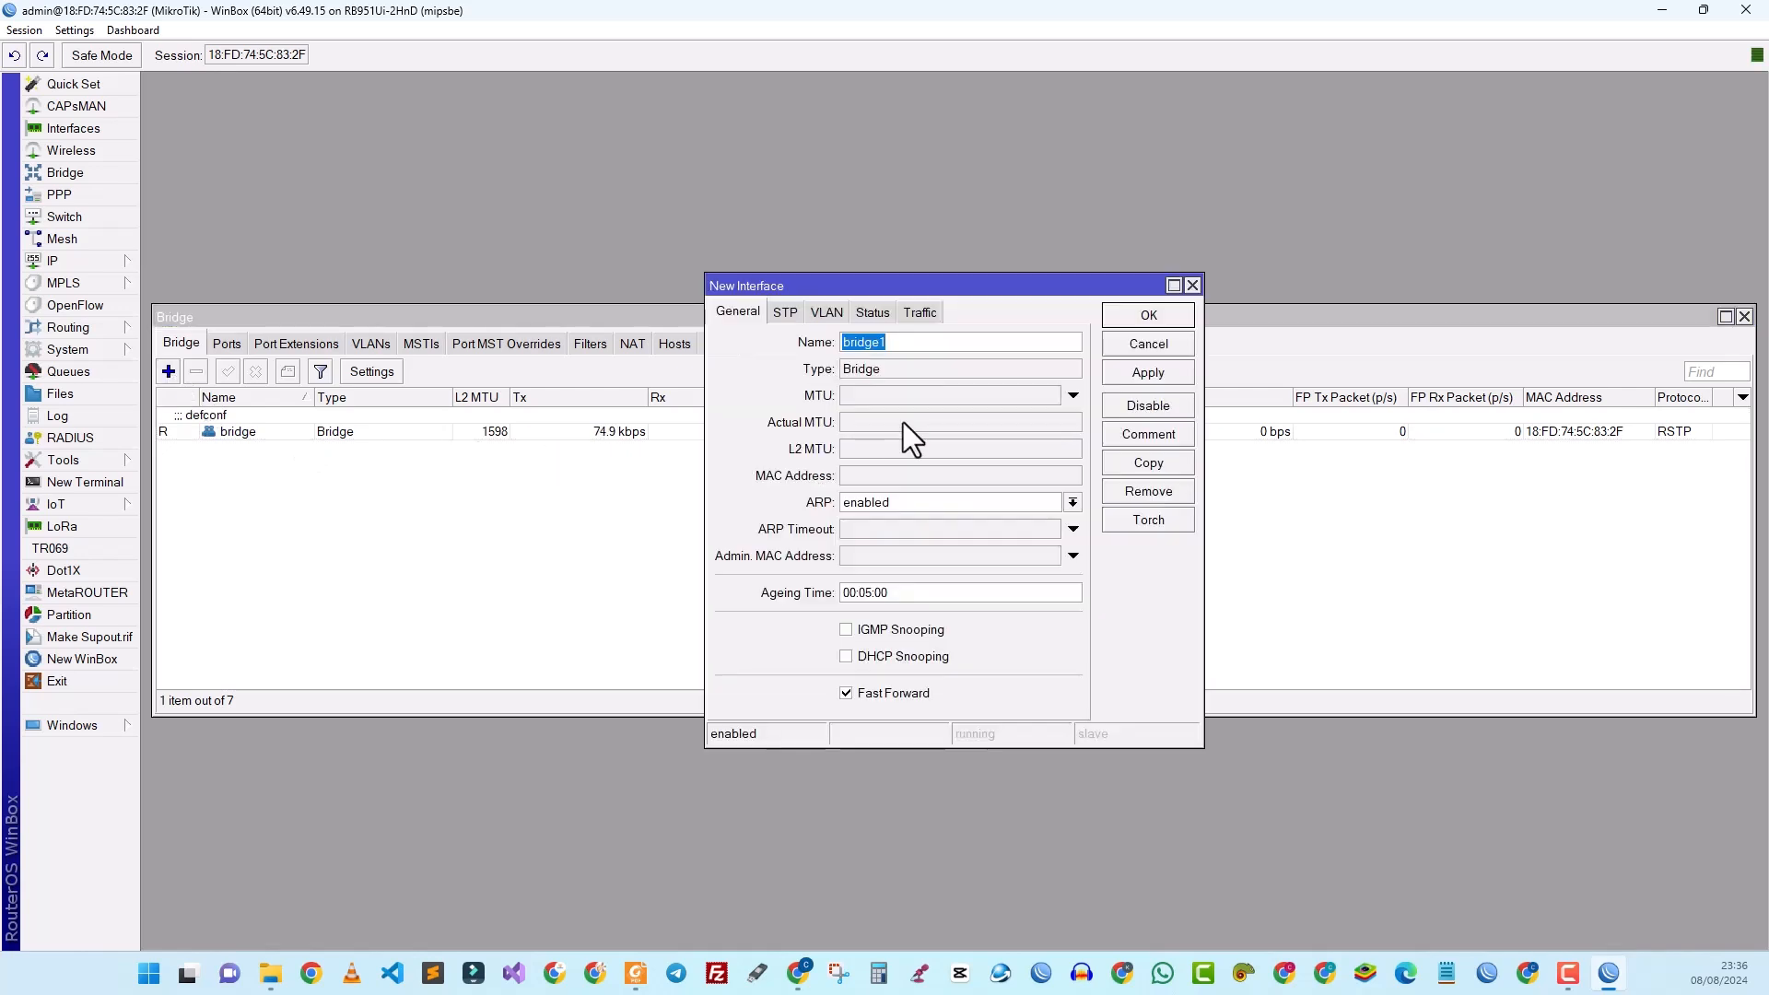
{"action": "left_click", "coordinate": [911, 345]}
{"action": "key", "text": "BackSpace"}
{"action": "type", "text": "-sonotic"}
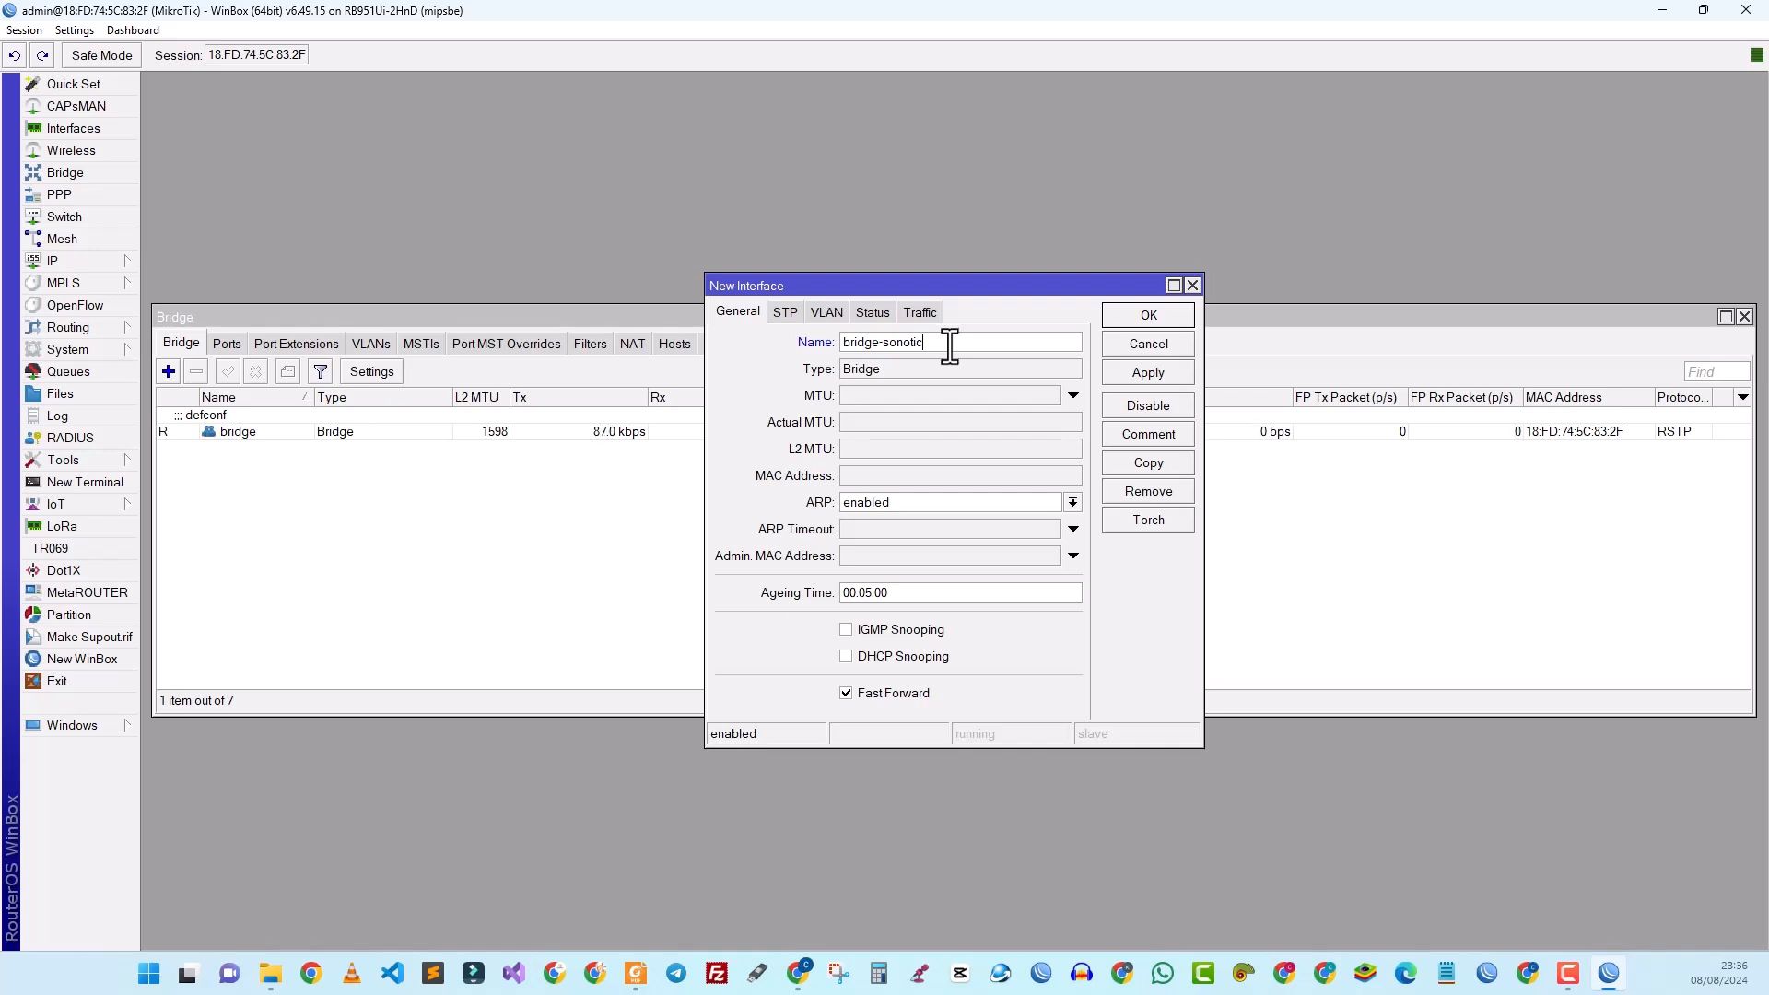
{"action": "left_click", "coordinate": [1166, 373]}
{"action": "left_click", "coordinate": [1148, 318]}
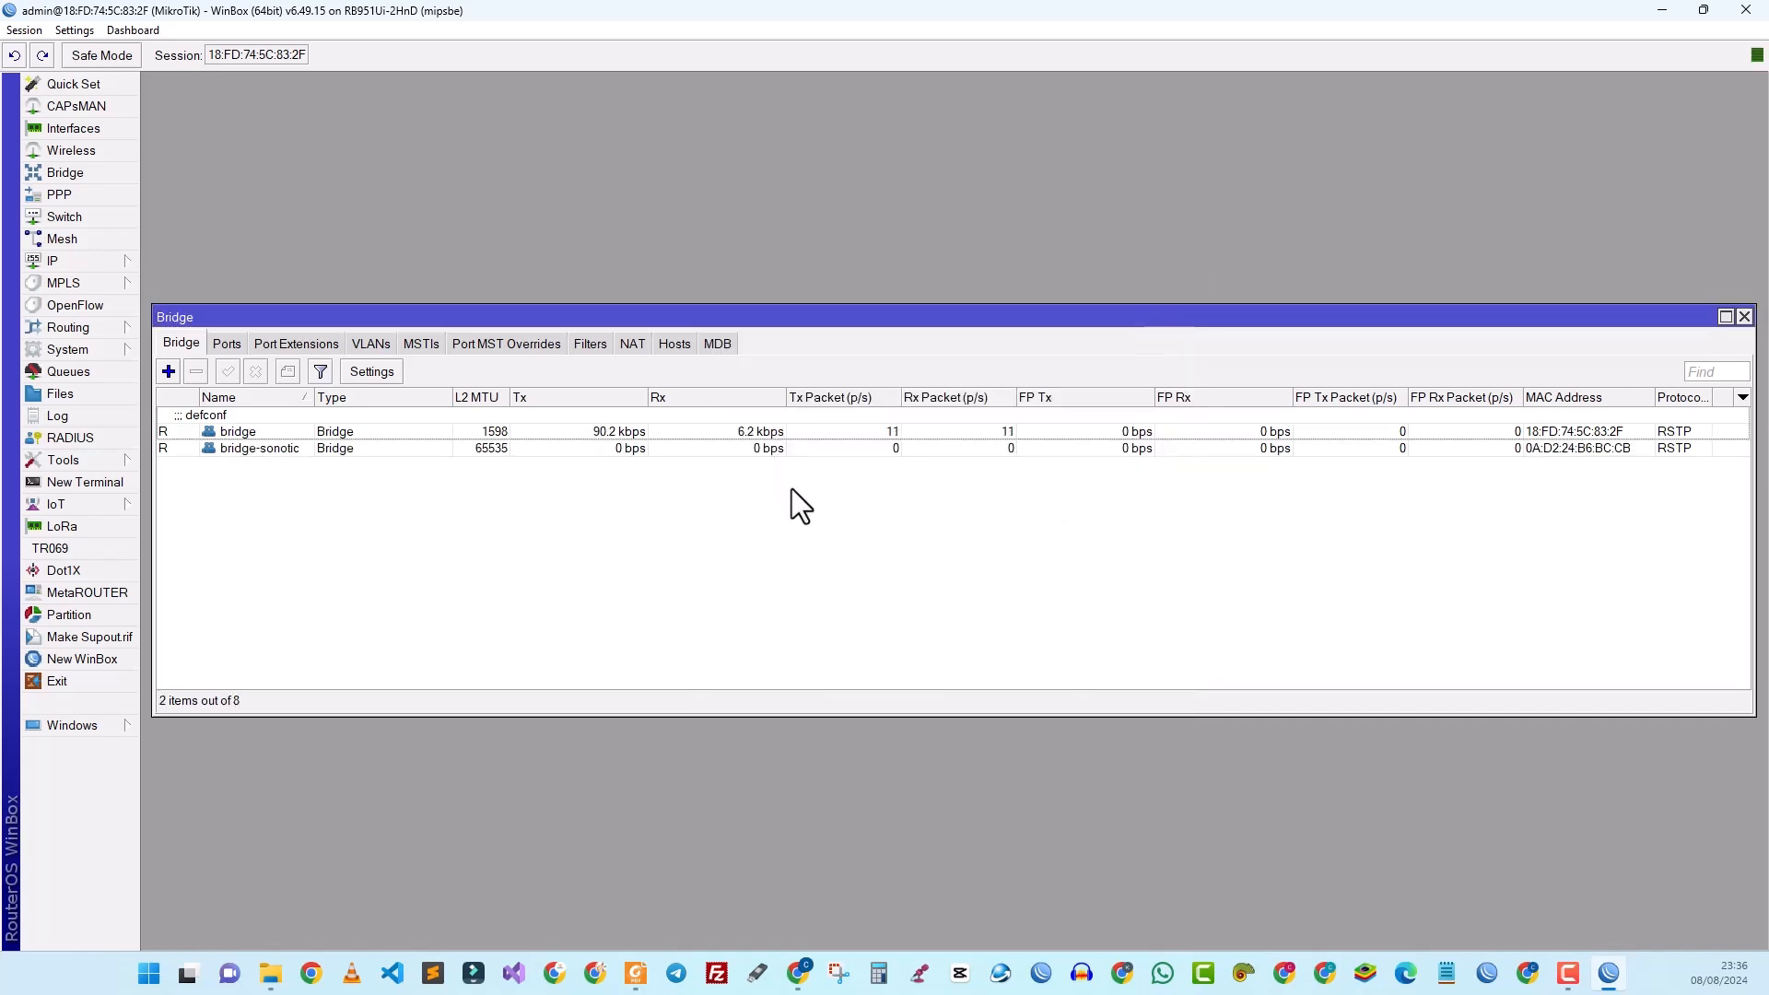
Step: Show the bridge Ports list and select the ether2 and ether3 entries
{"action": "left_click", "coordinate": [225, 344]}
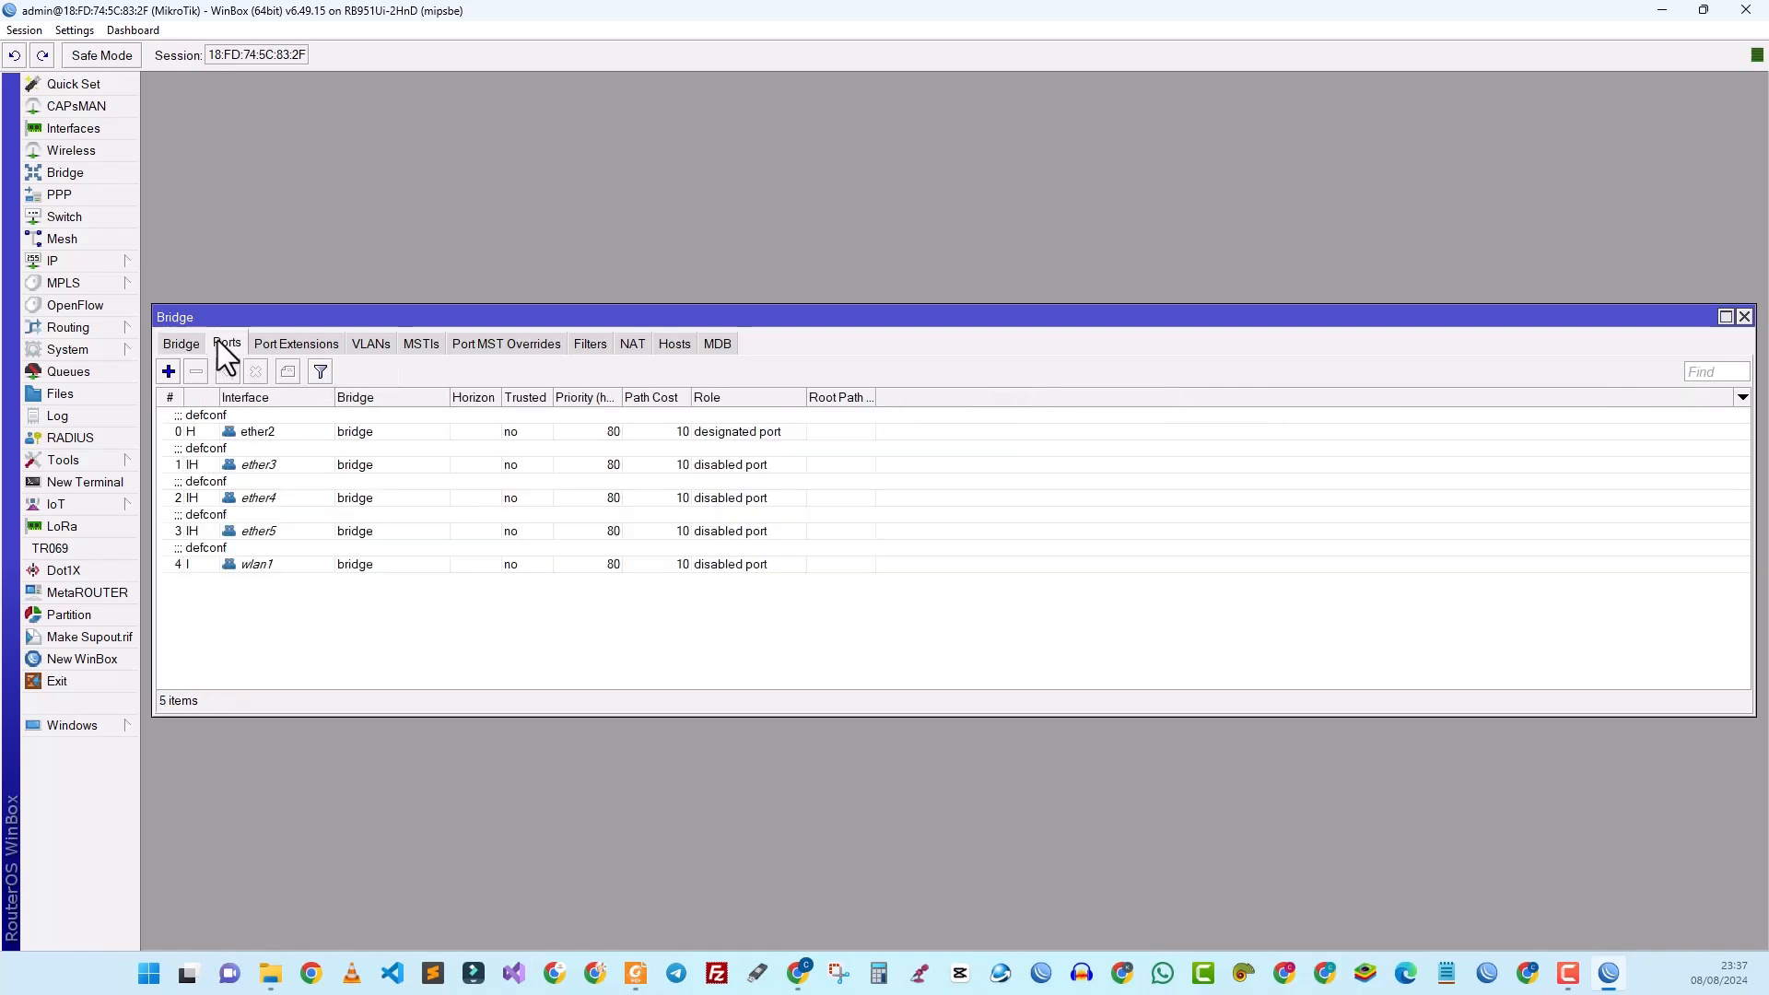
{"action": "left_click", "coordinate": [184, 343]}
{"action": "left_click", "coordinate": [230, 345]}
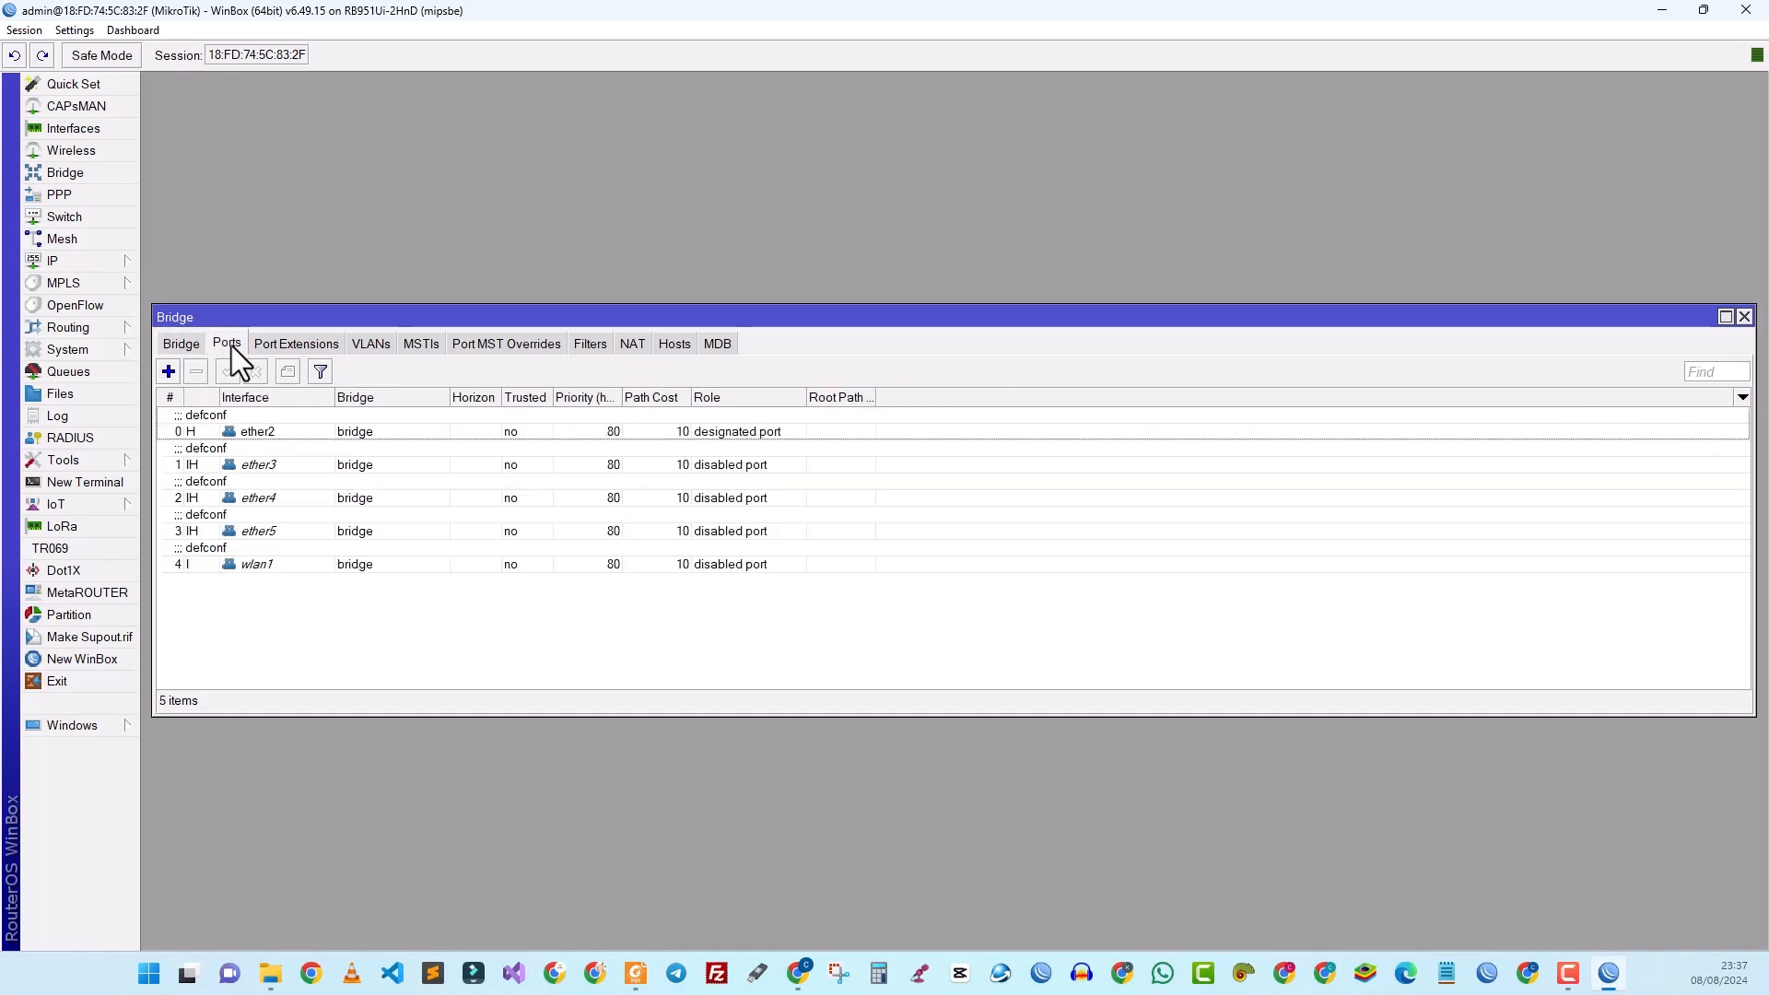
{"action": "left_click", "coordinate": [251, 435]}
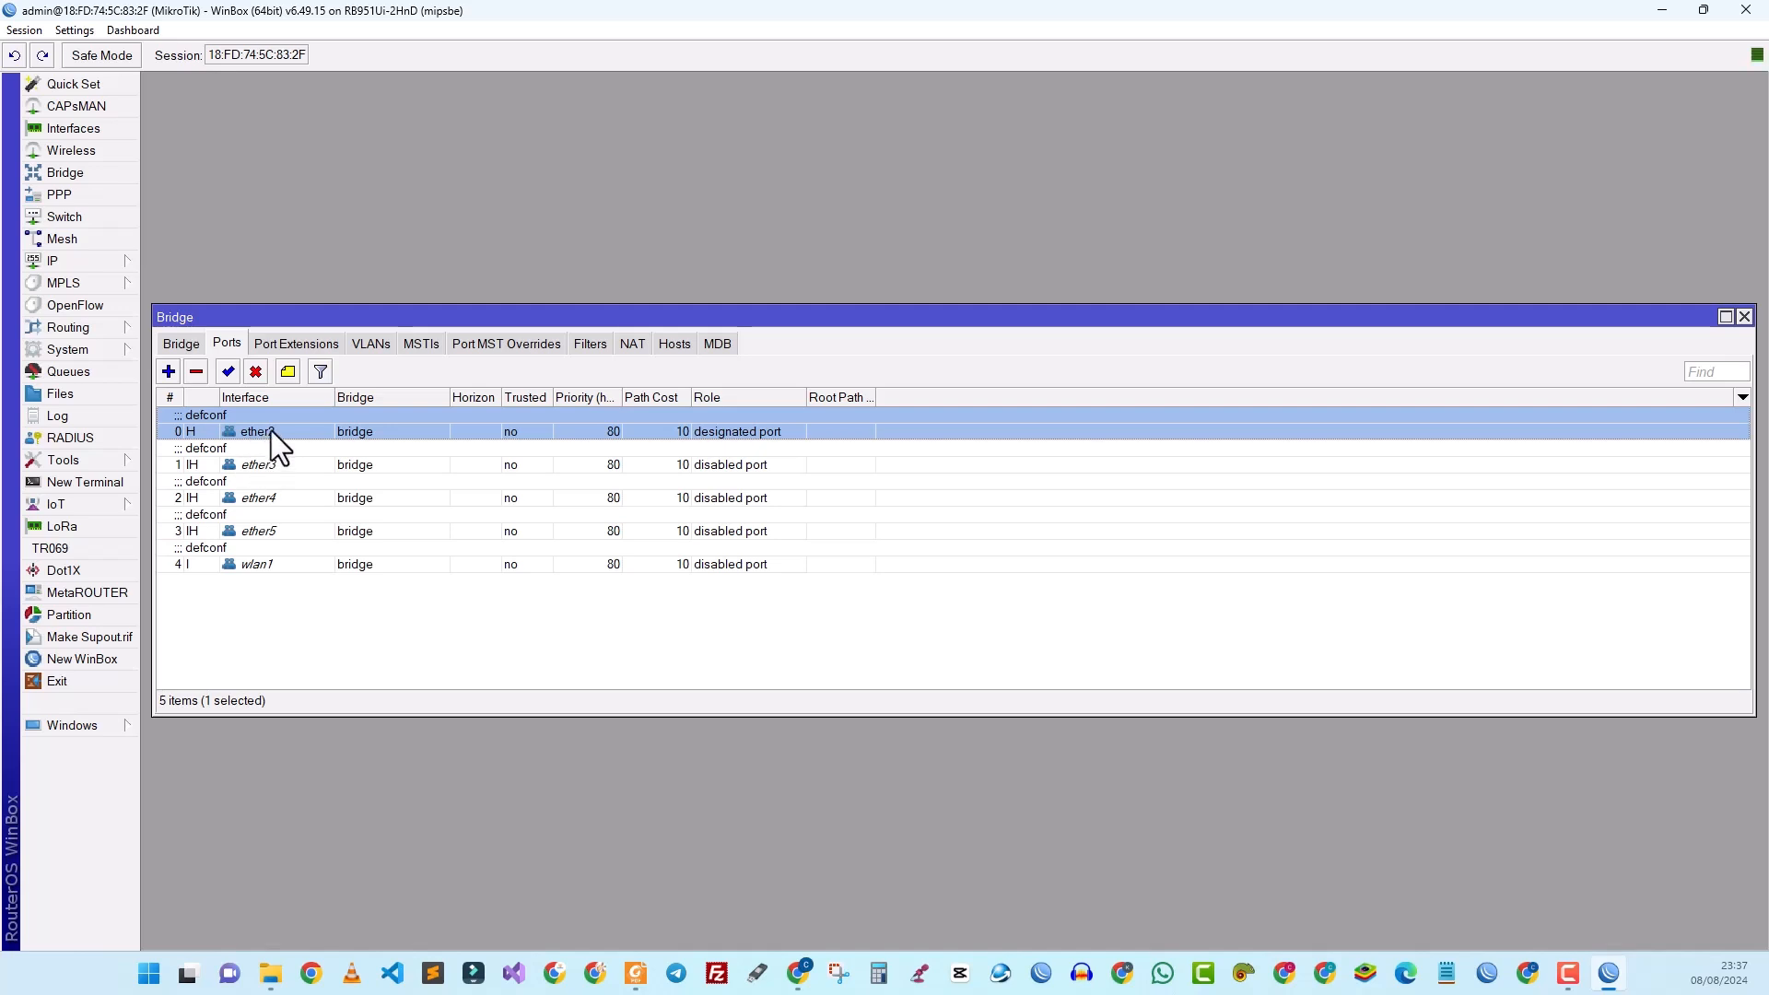
{"action": "left_click", "coordinate": [271, 466]}
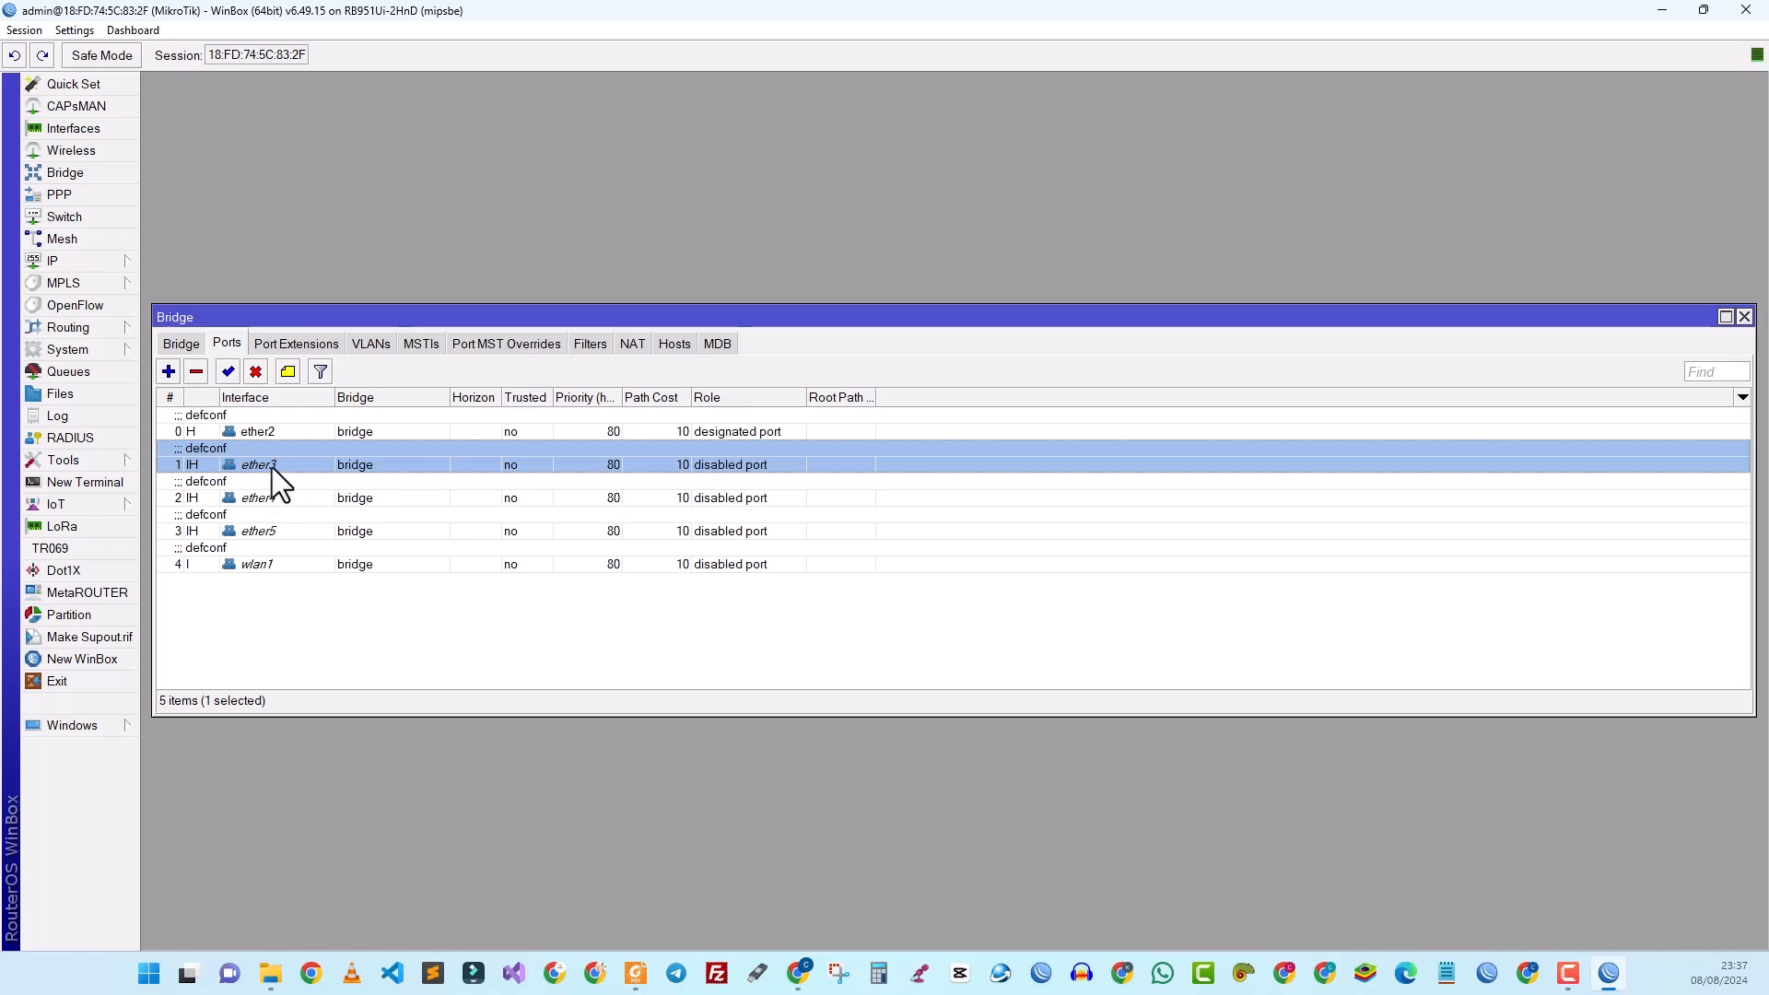
Step: Assign ports ether3 and ether4 to bridge-sonotic
{"action": "double_click", "coordinate": [273, 465]}
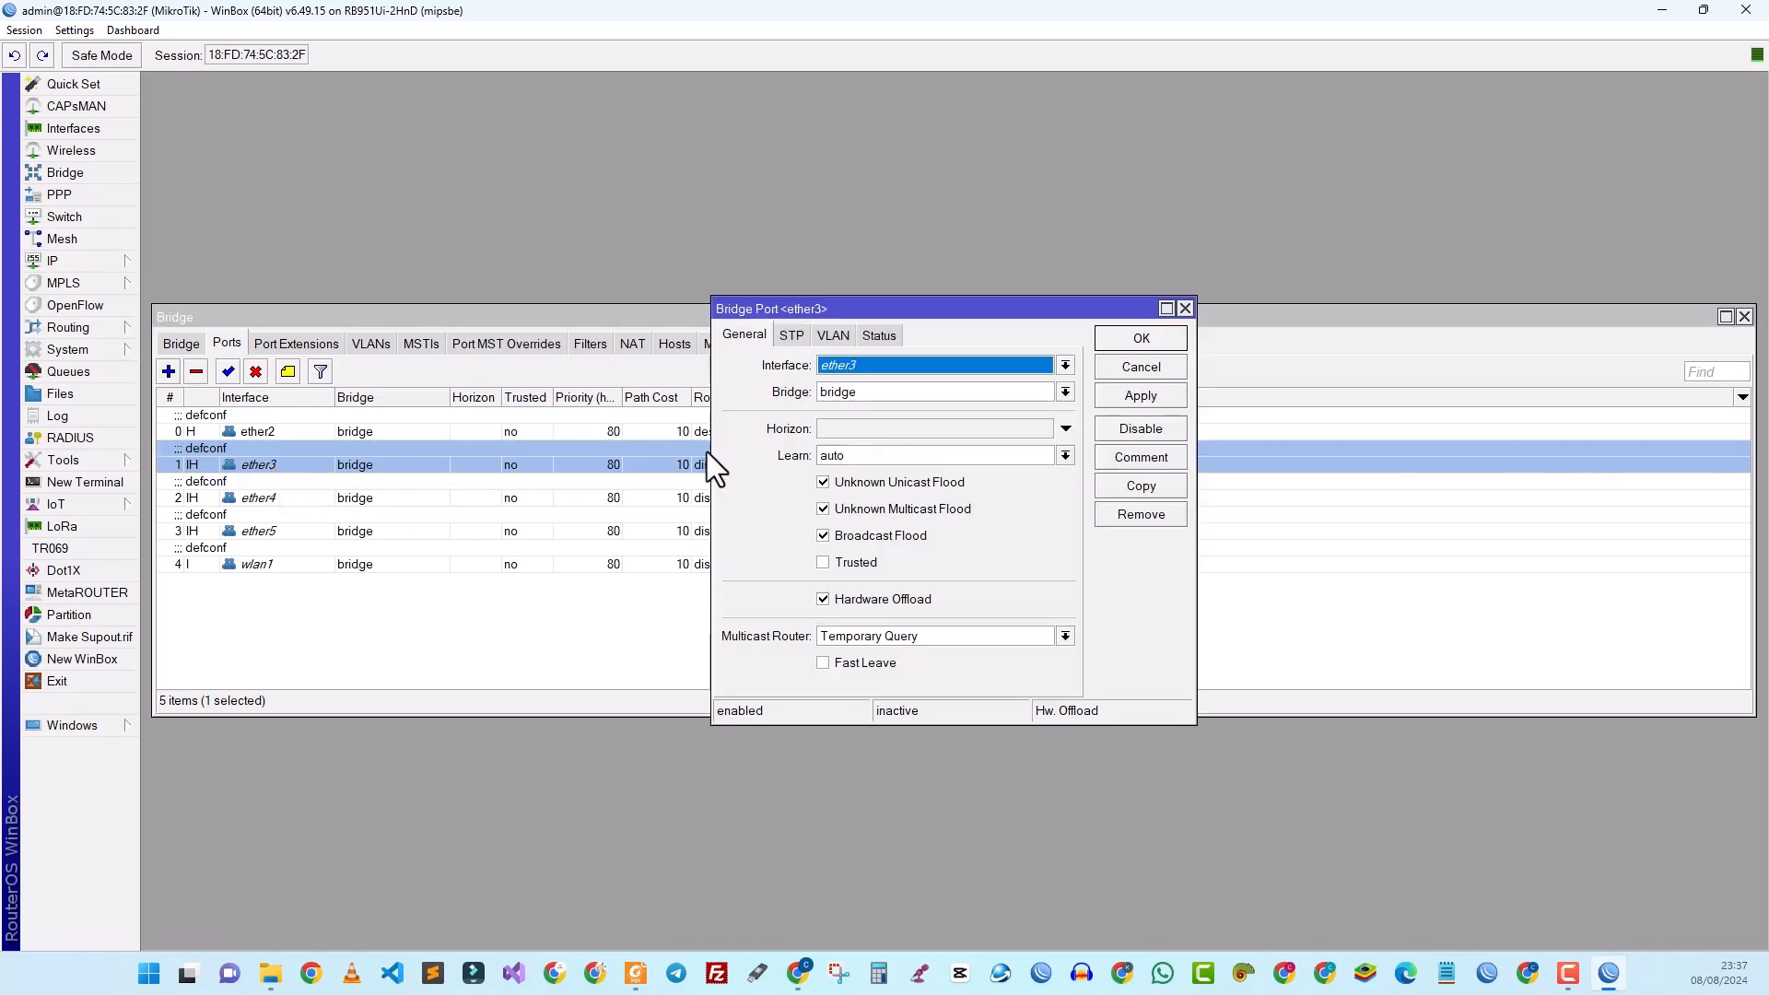
{"action": "left_click", "coordinate": [842, 394]}
{"action": "left_click", "coordinate": [842, 427]}
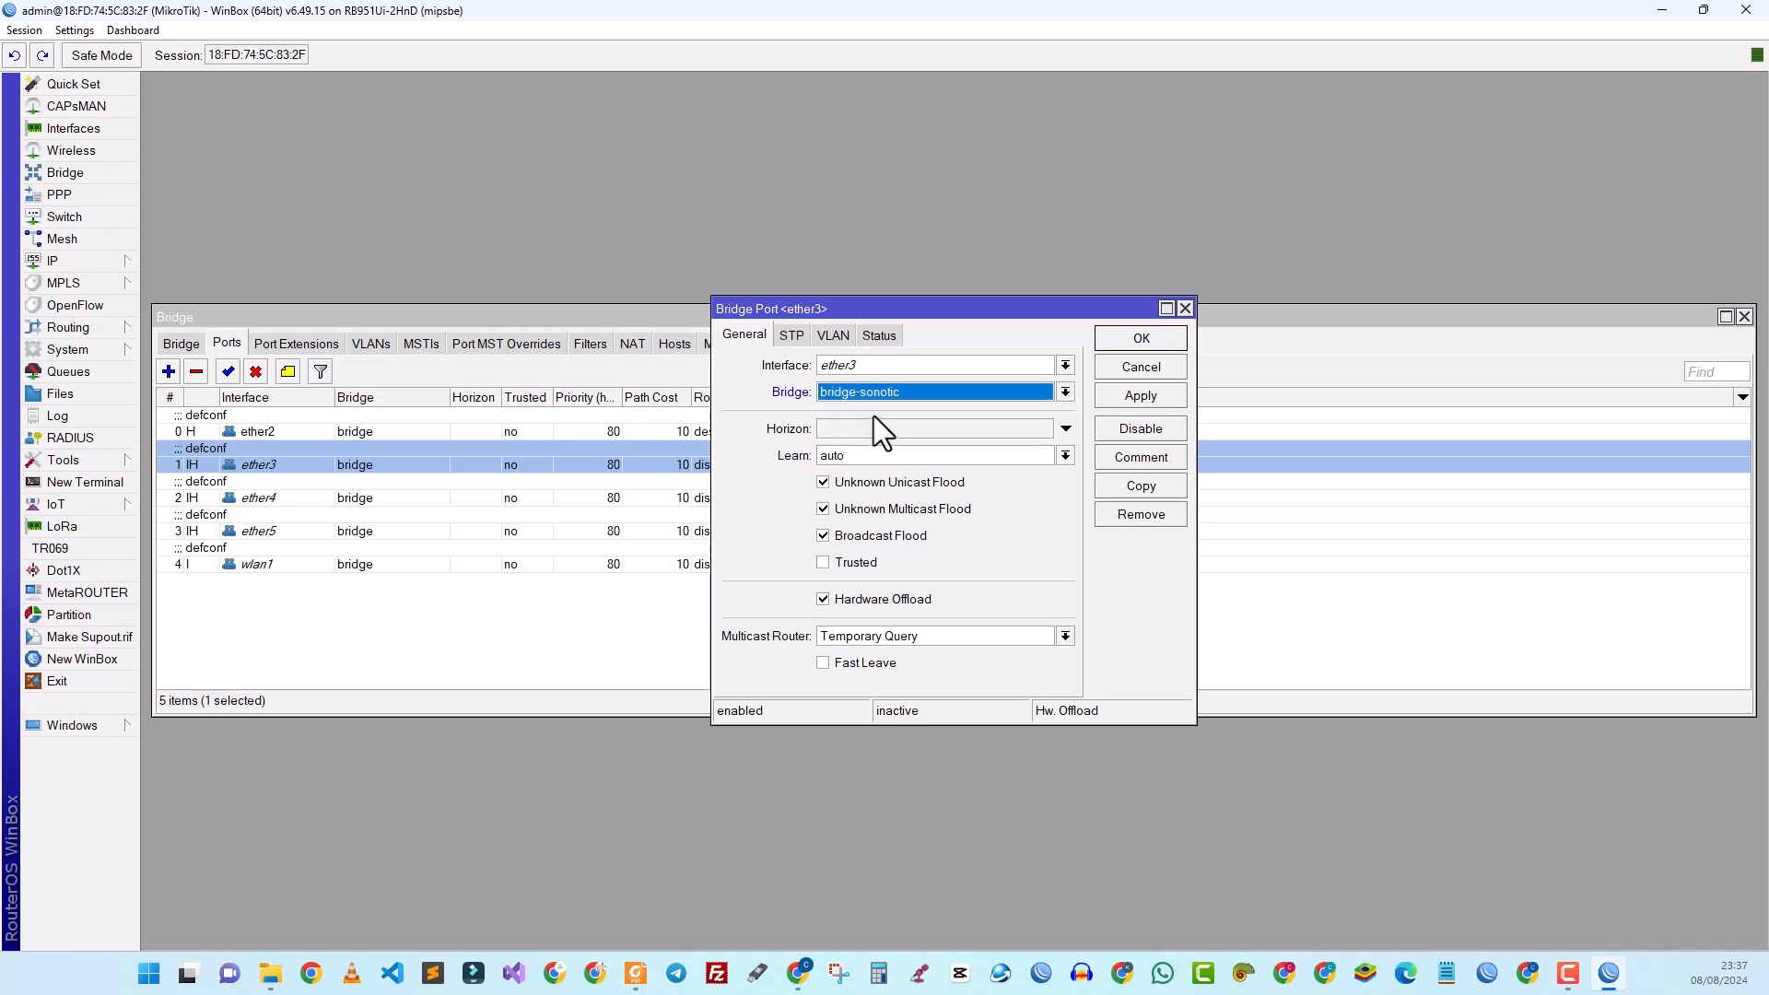
{"action": "left_click", "coordinate": [1102, 395]}
{"action": "left_click", "coordinate": [1117, 344]}
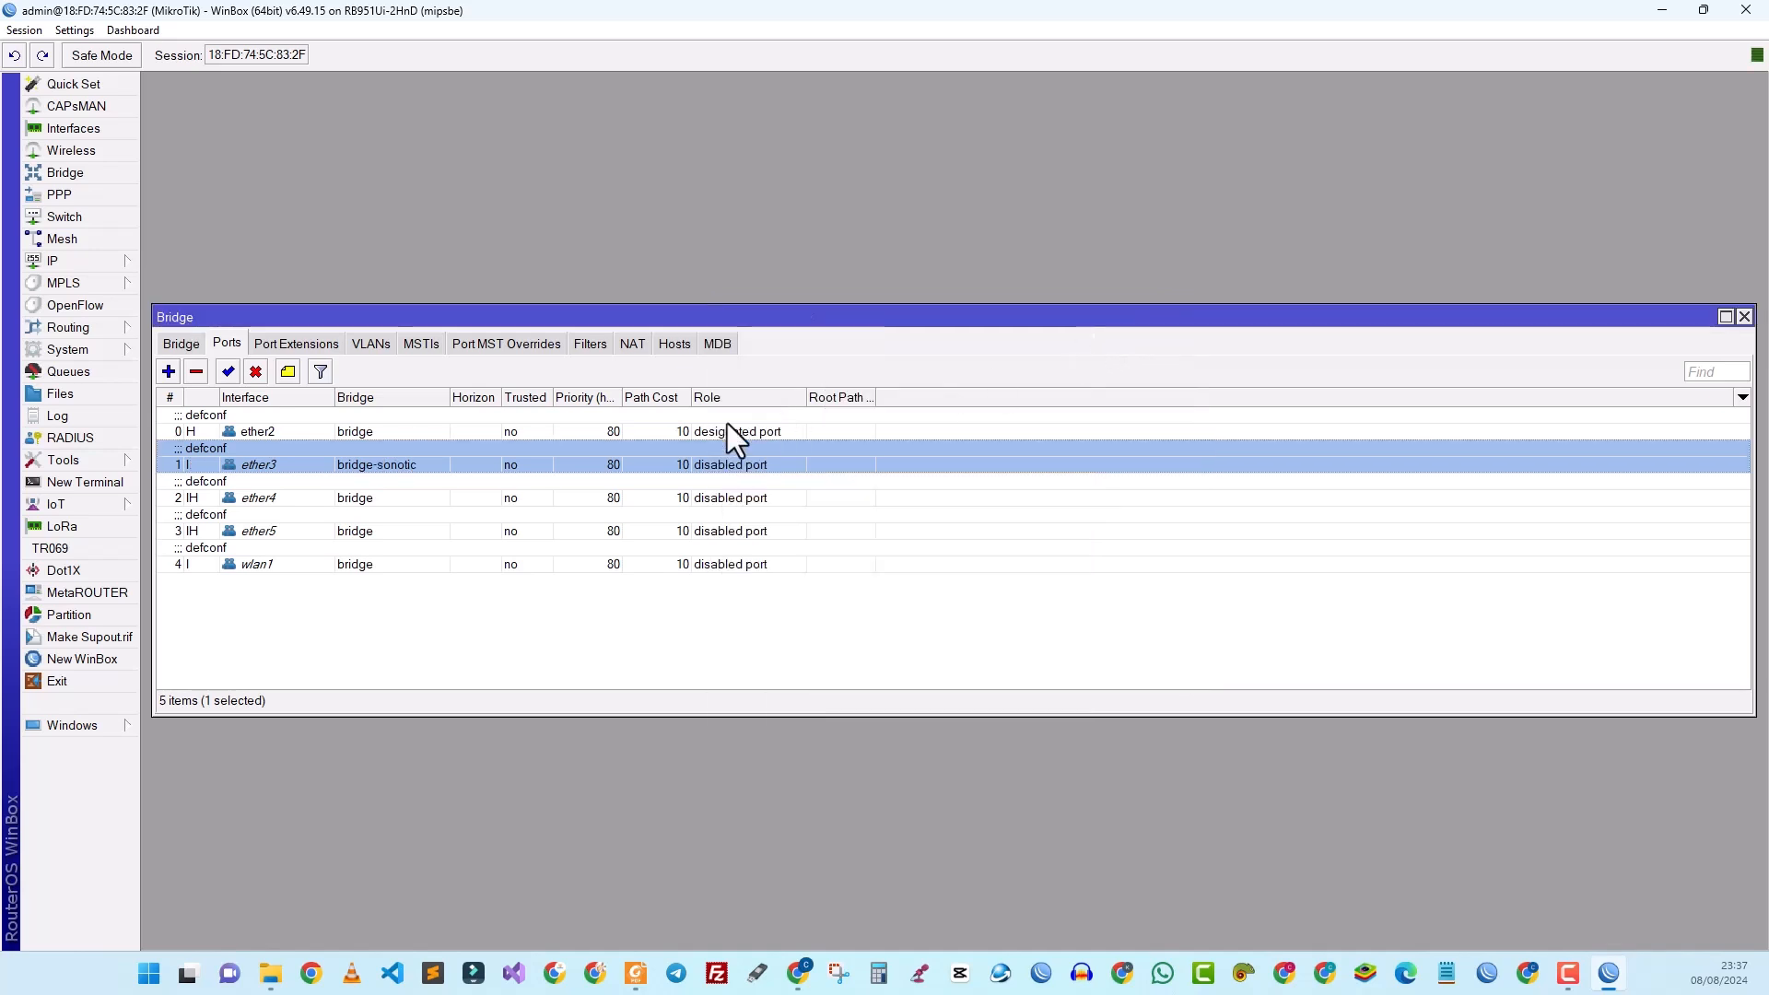
{"action": "double_click", "coordinate": [257, 498]}
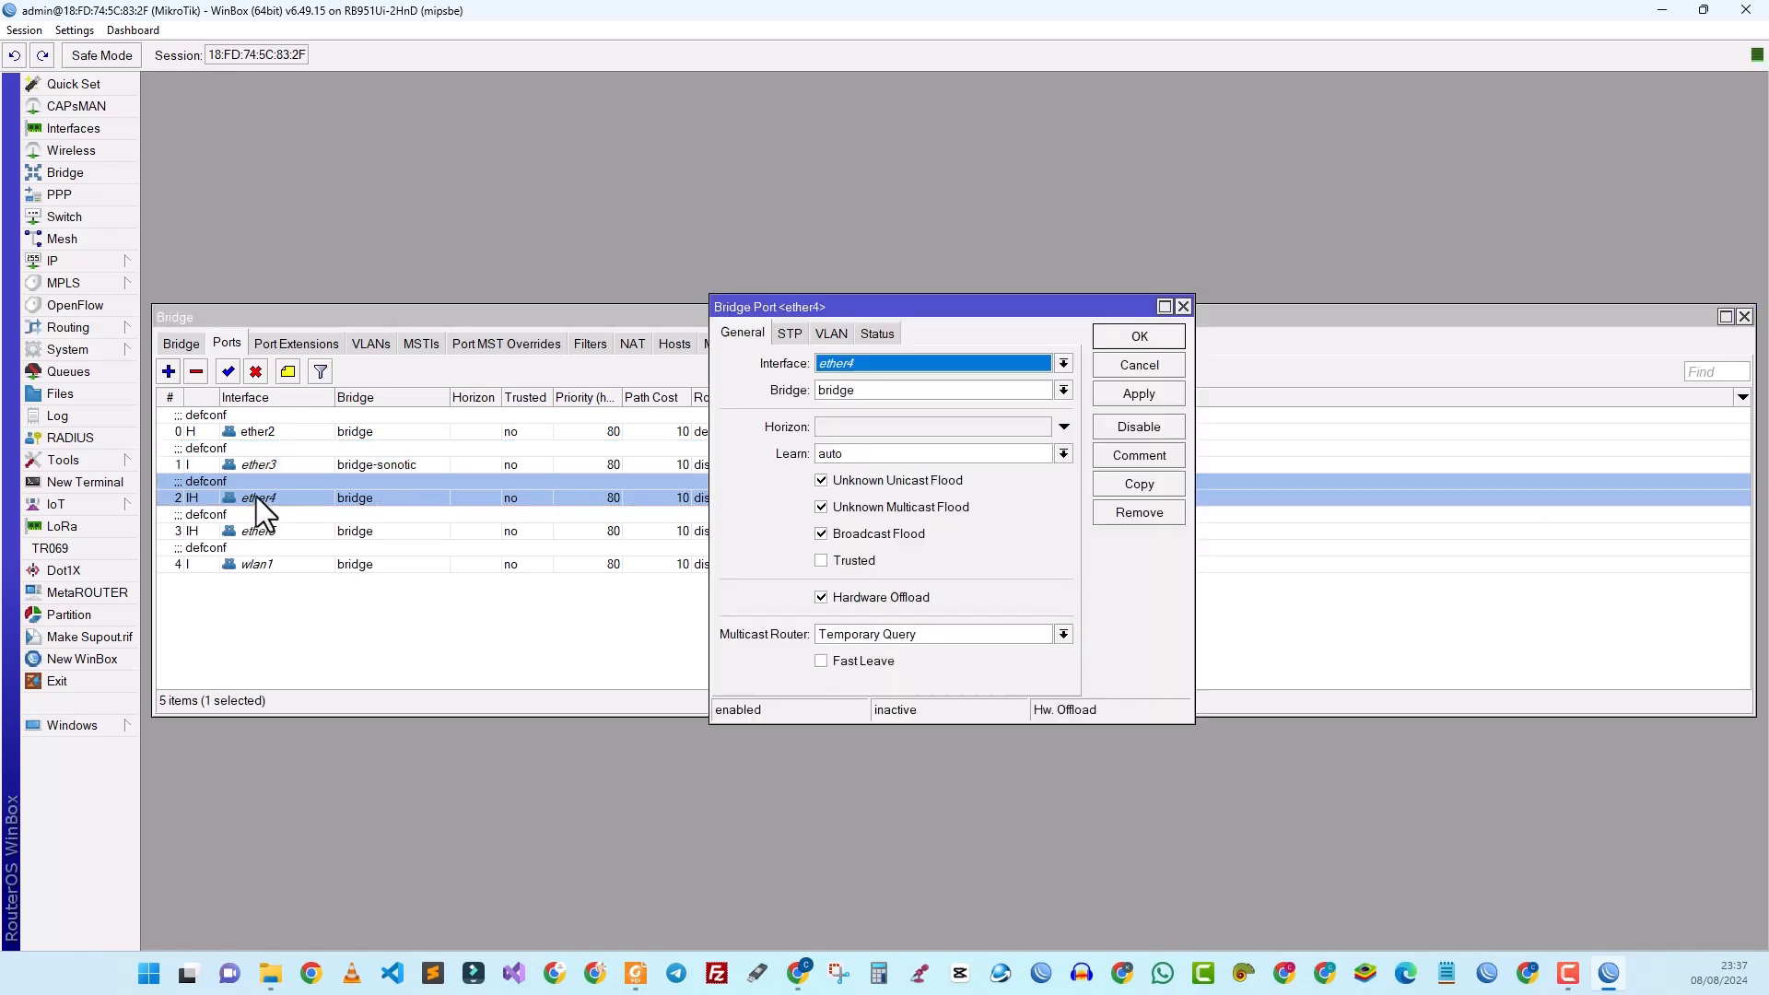
{"action": "left_click", "coordinate": [881, 391]}
{"action": "left_click", "coordinate": [881, 423]}
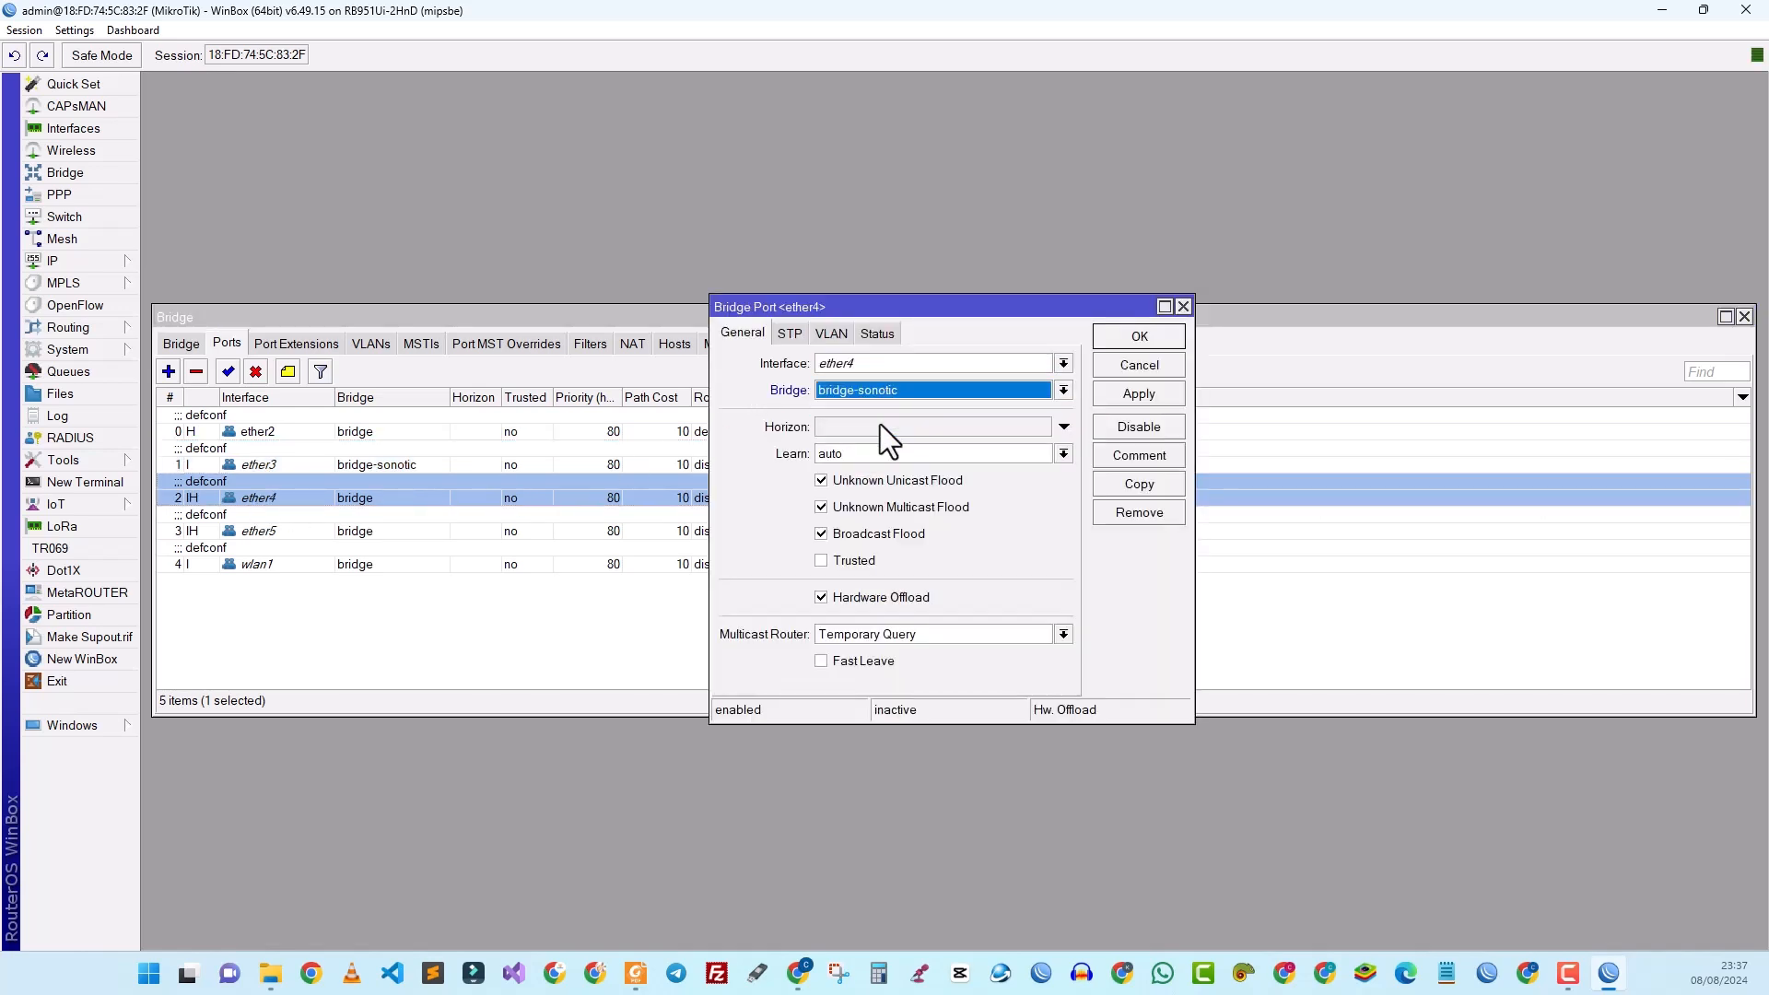
{"action": "left_click", "coordinate": [1111, 410]}
{"action": "left_click", "coordinate": [1118, 337]}
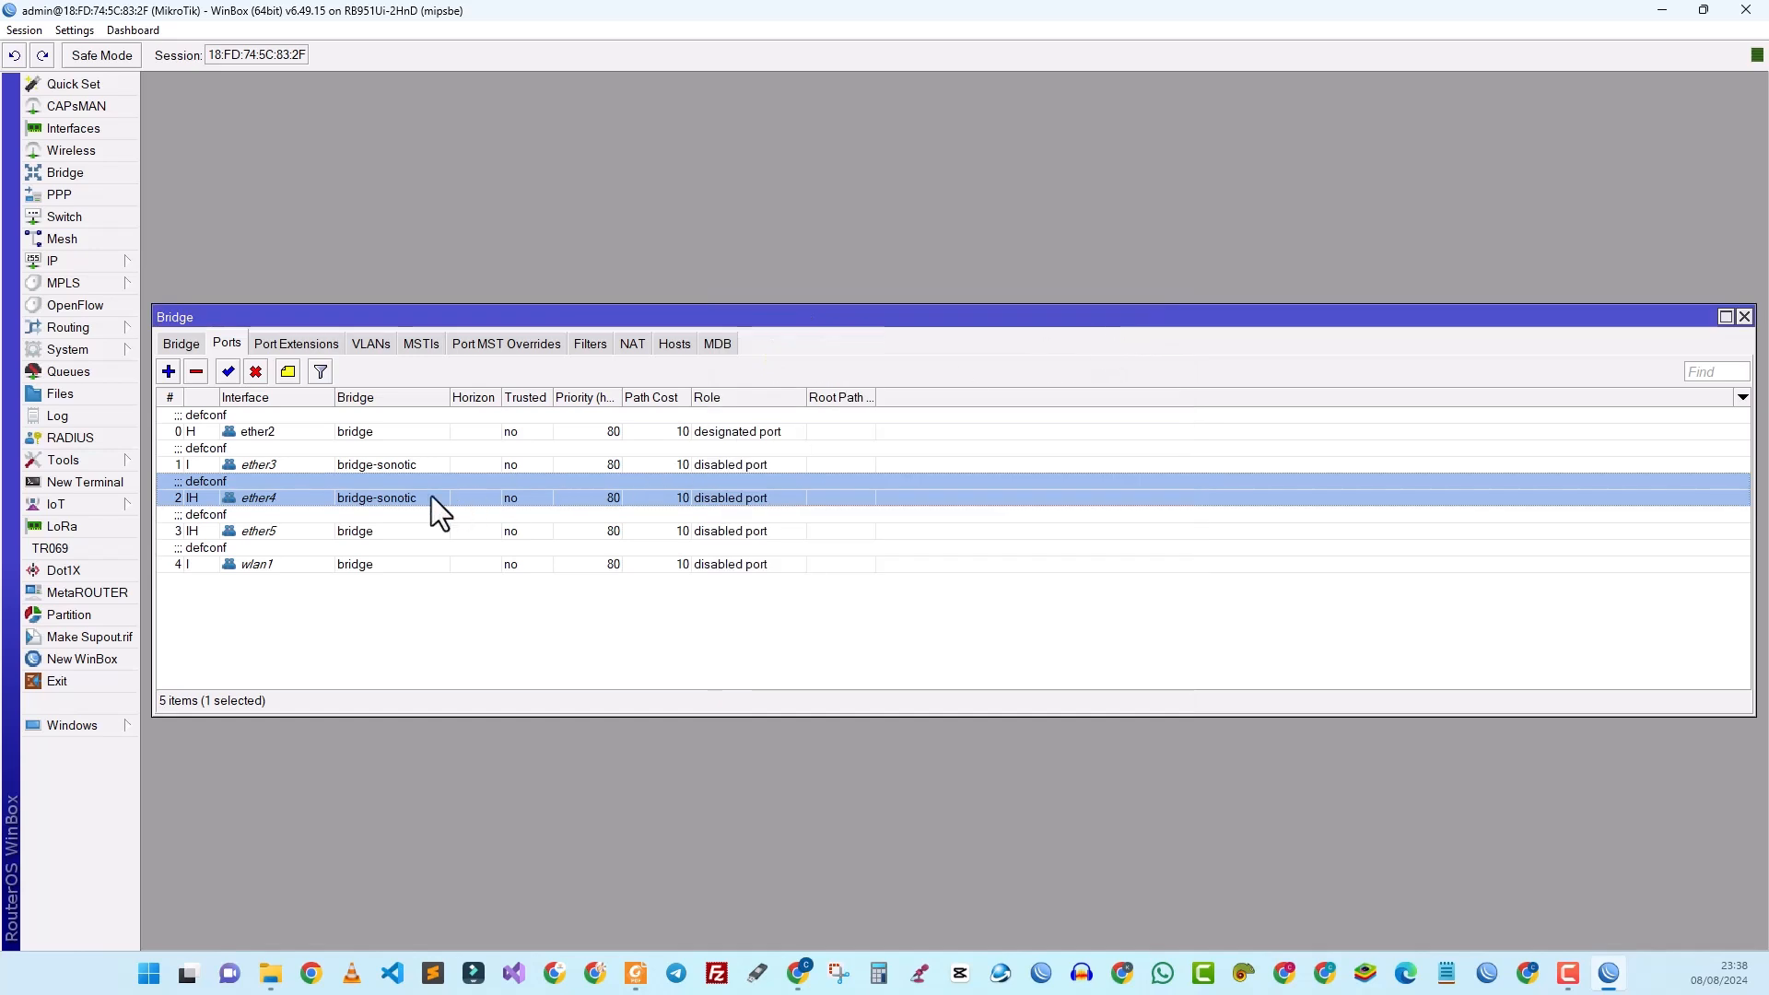
Step: Assign ether5 and wlan1 to bridge-sonotic, then close the Bridge window
{"action": "double_click", "coordinate": [263, 532]}
{"action": "left_click", "coordinate": [861, 391]}
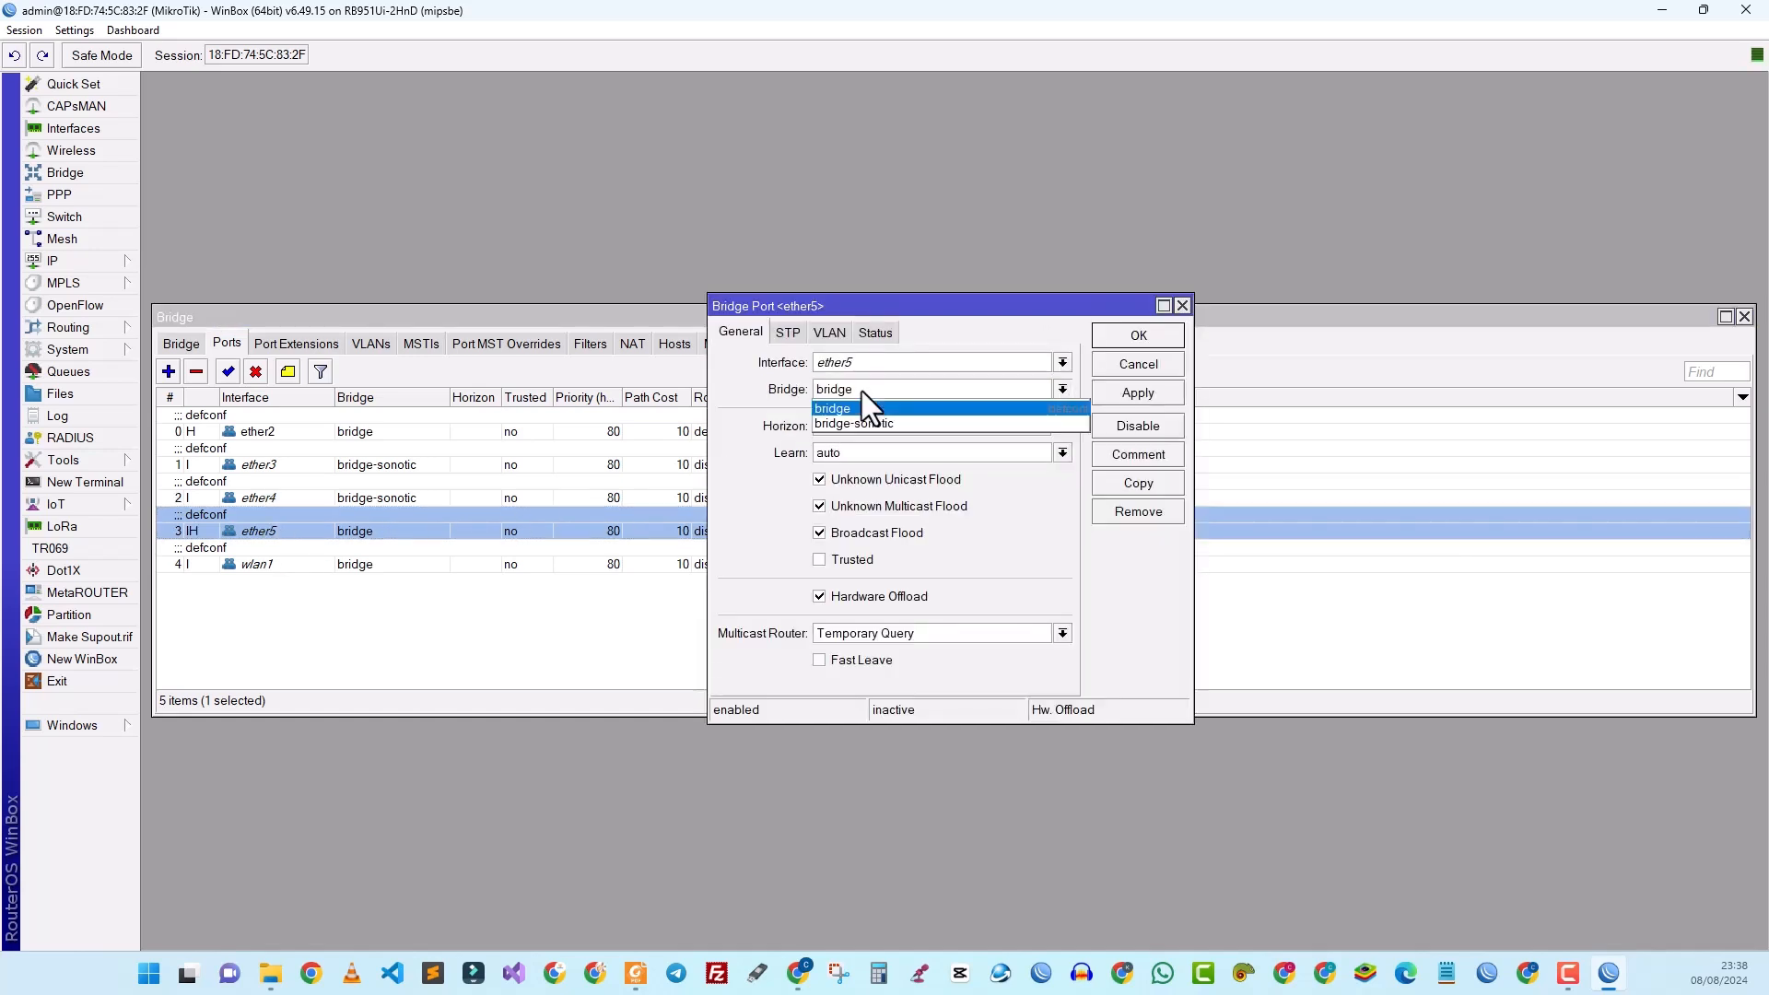
{"action": "left_click", "coordinate": [866, 422]}
{"action": "left_click", "coordinate": [1118, 396]}
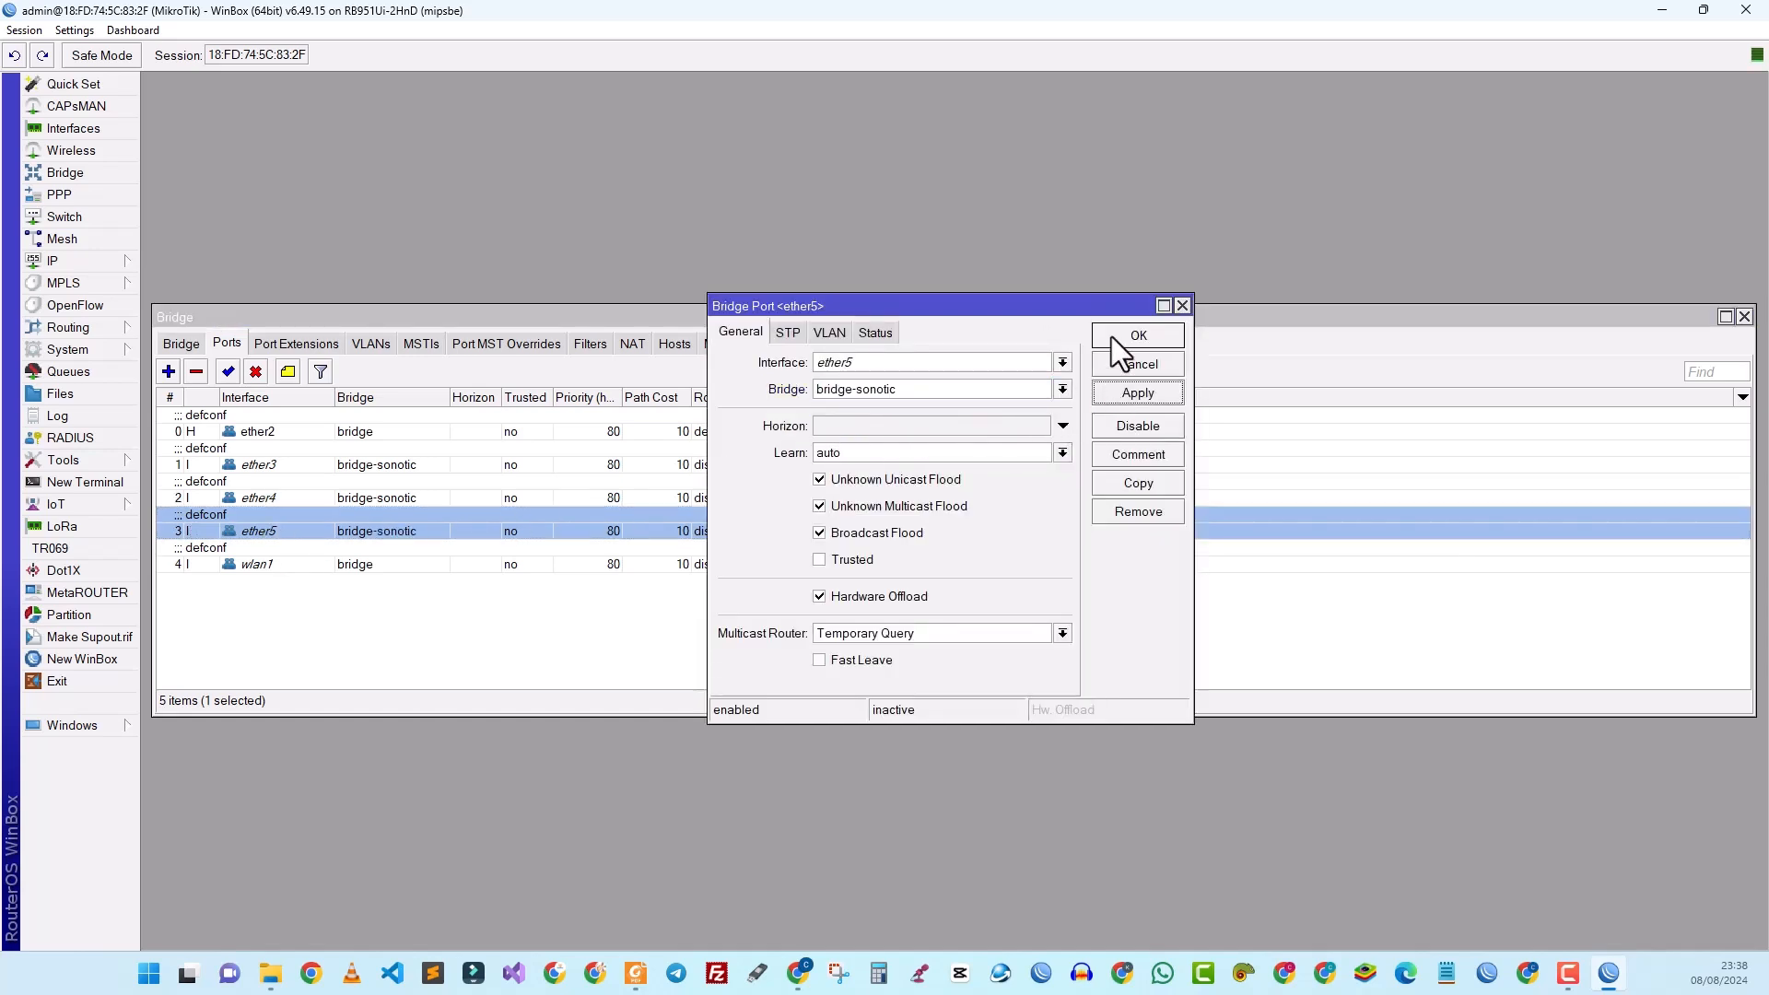
{"action": "left_click", "coordinate": [1111, 335]}
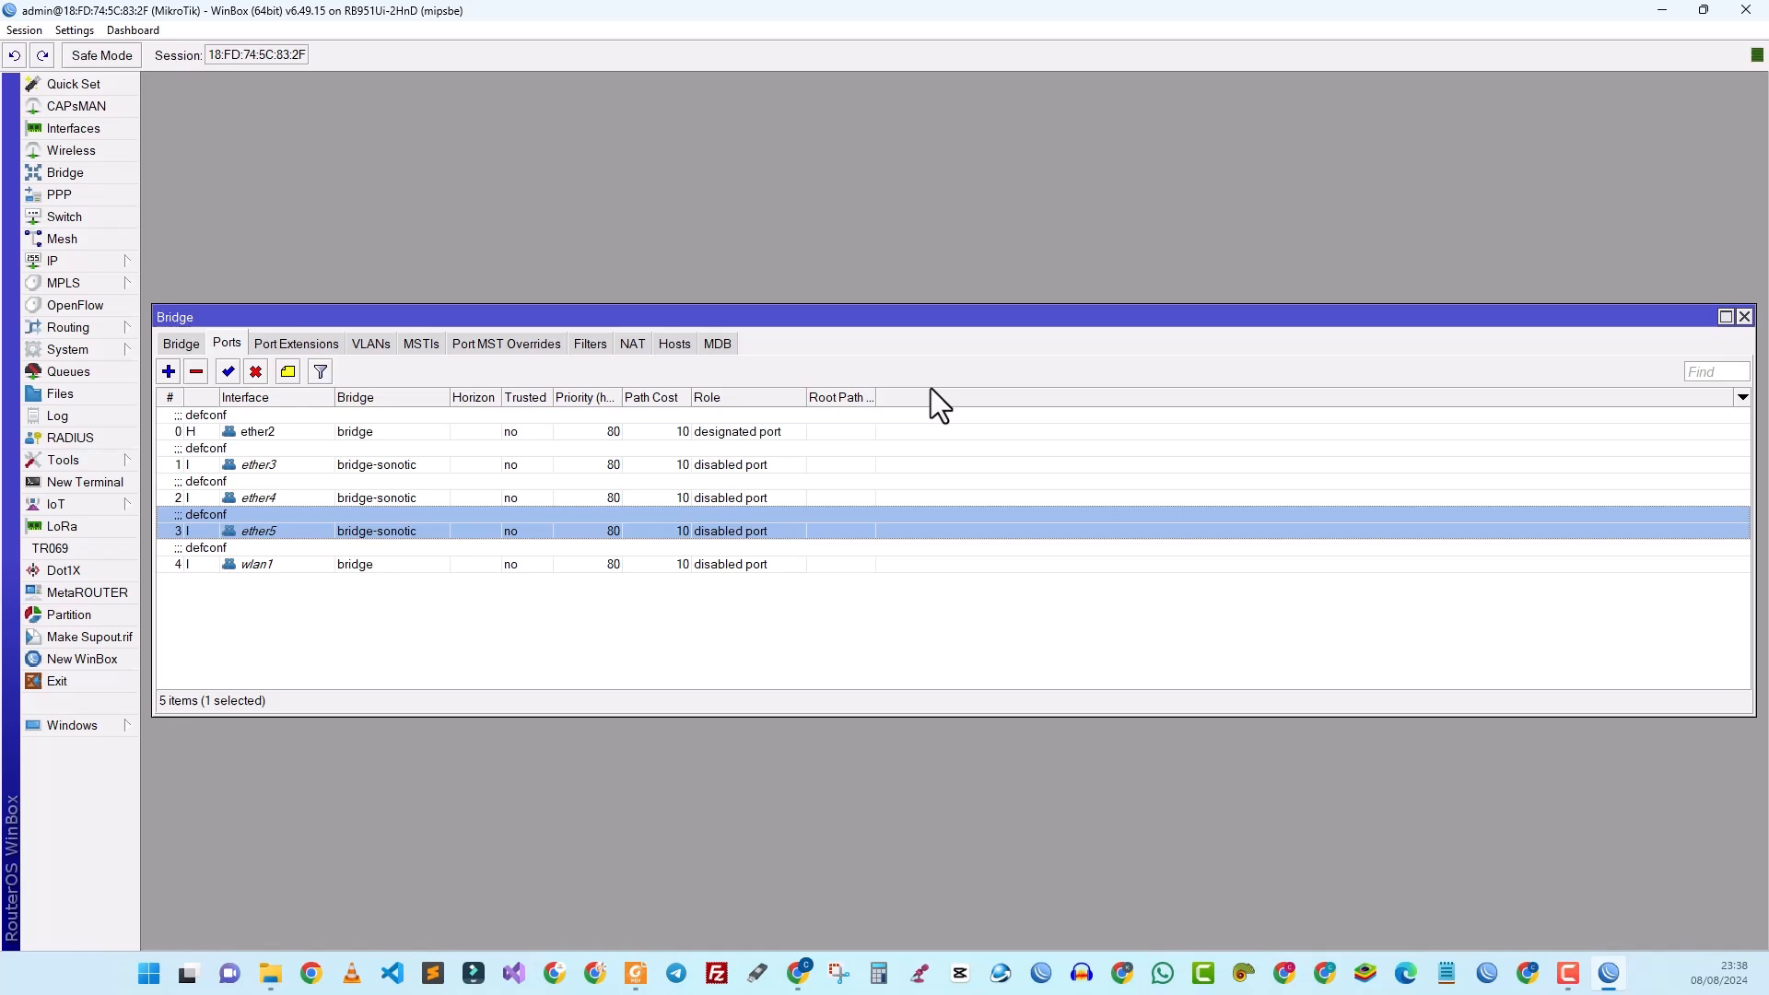
{"action": "left_click", "coordinate": [245, 566]}
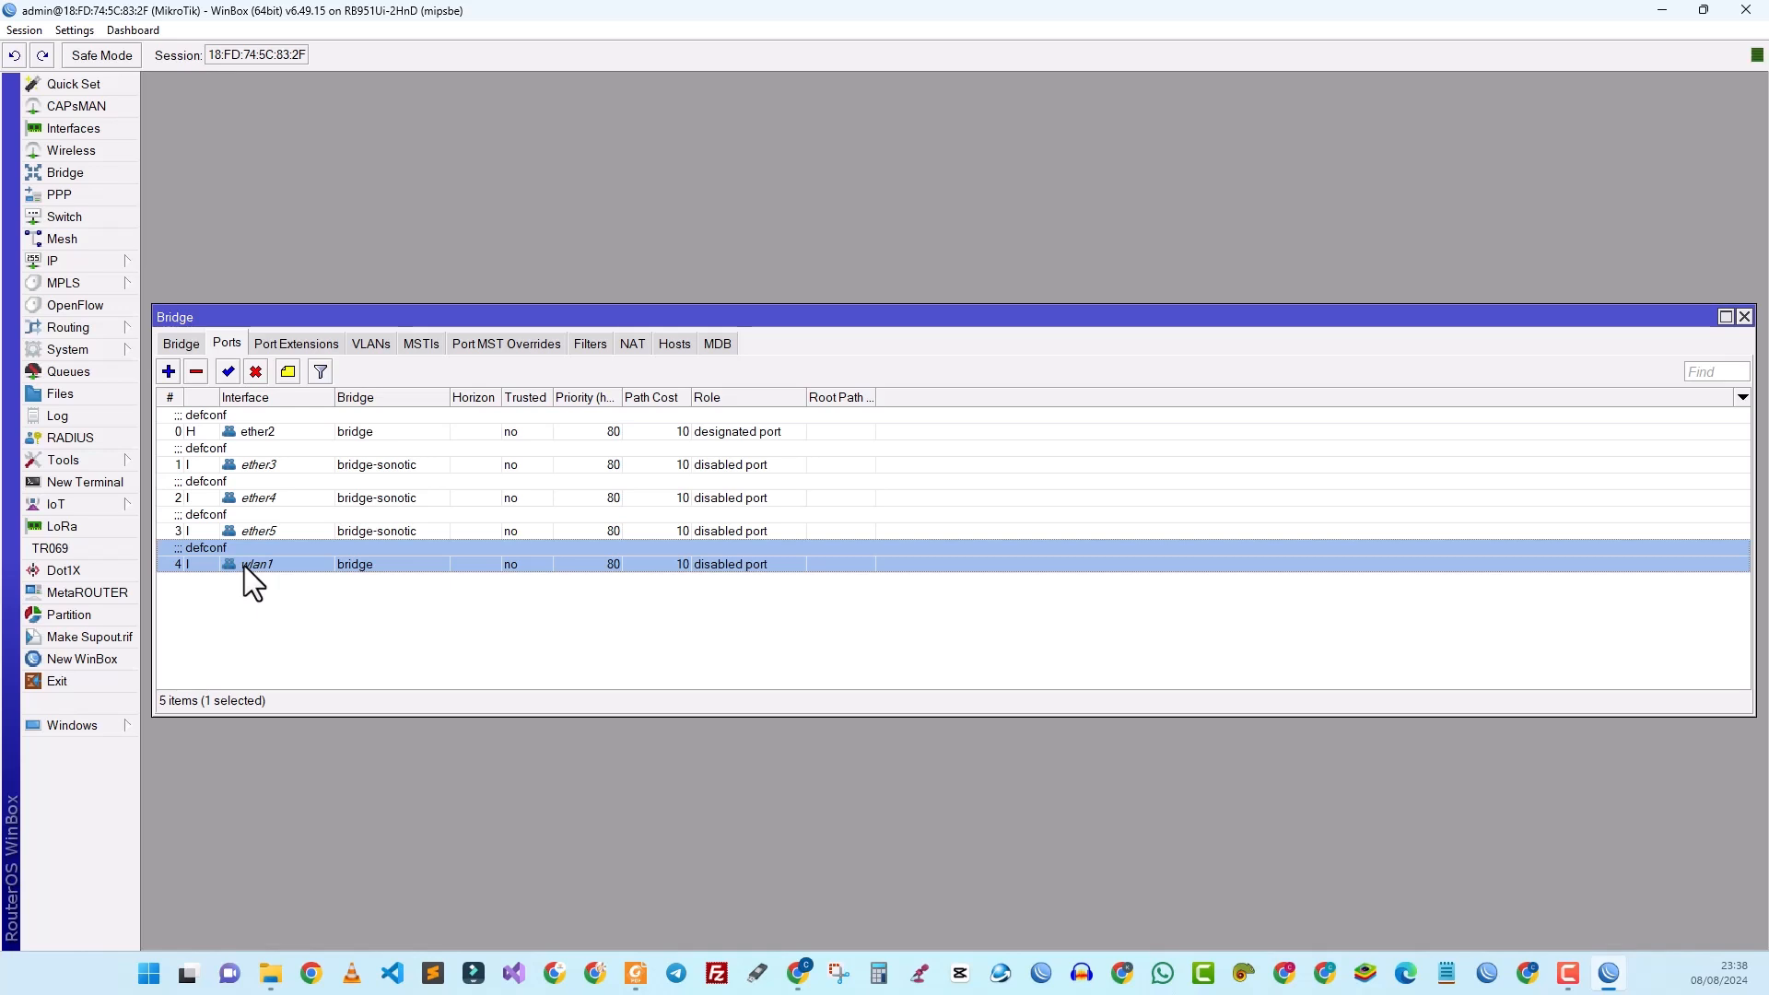
{"action": "double_click", "coordinate": [246, 566]}
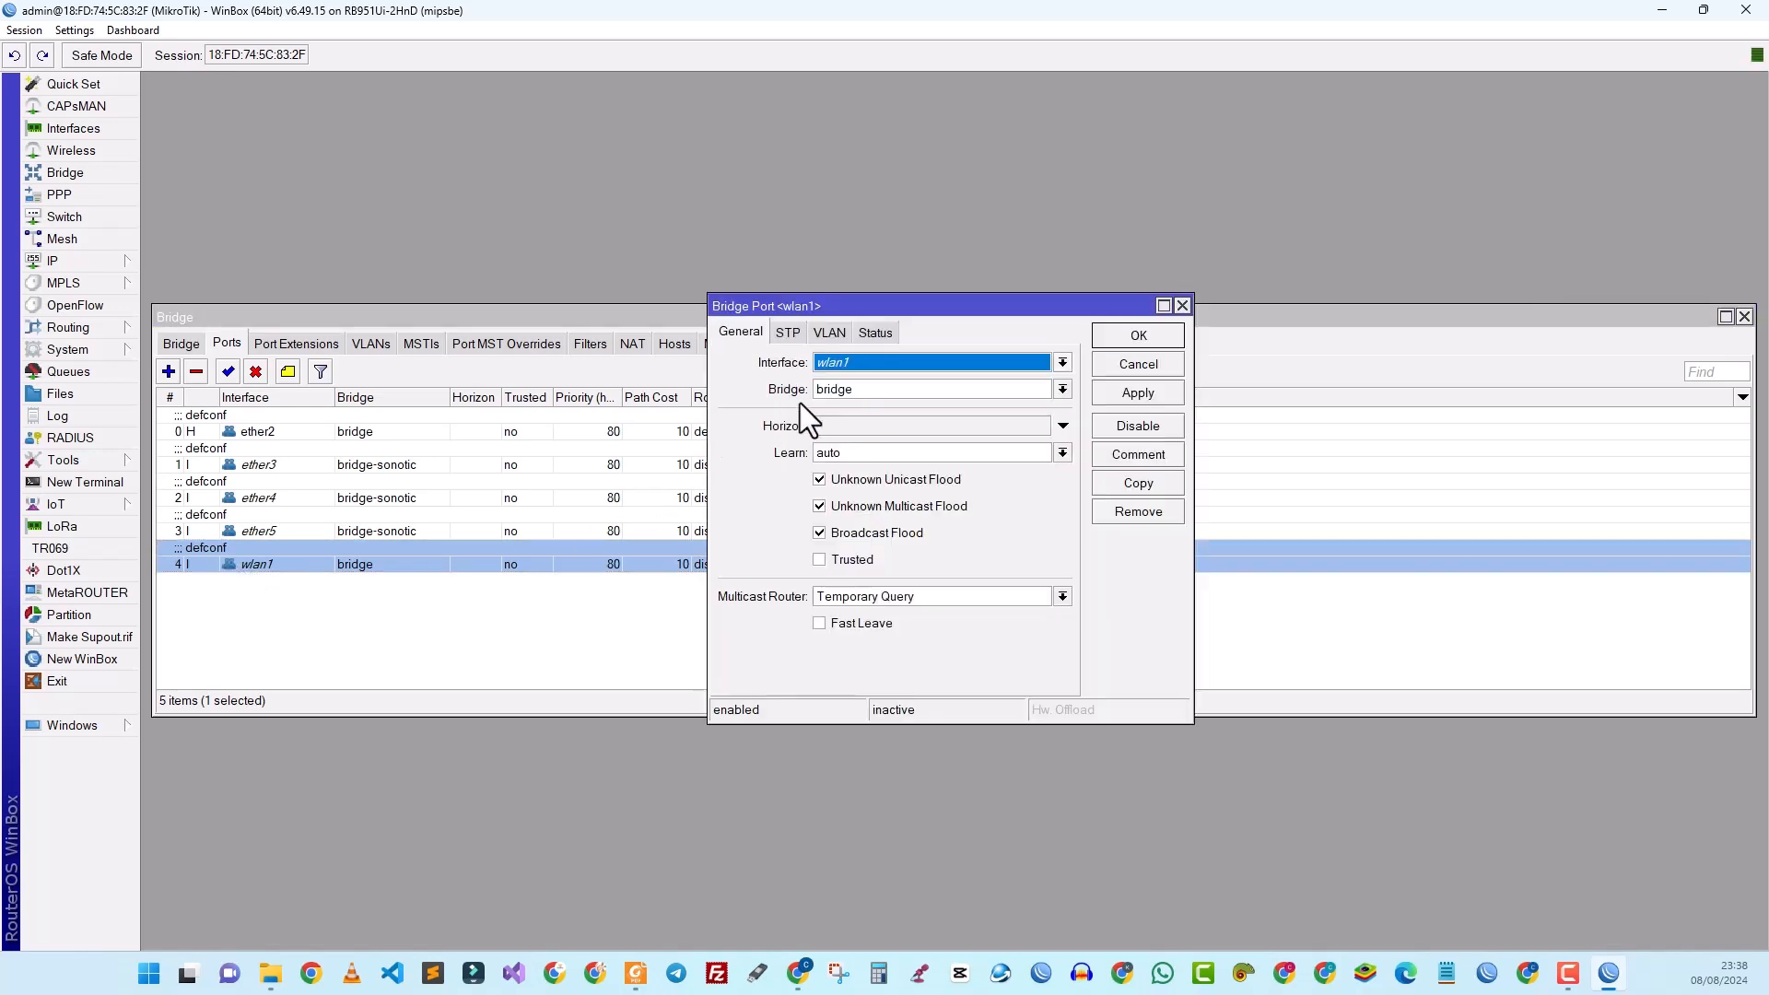
{"action": "left_click", "coordinate": [853, 393]}
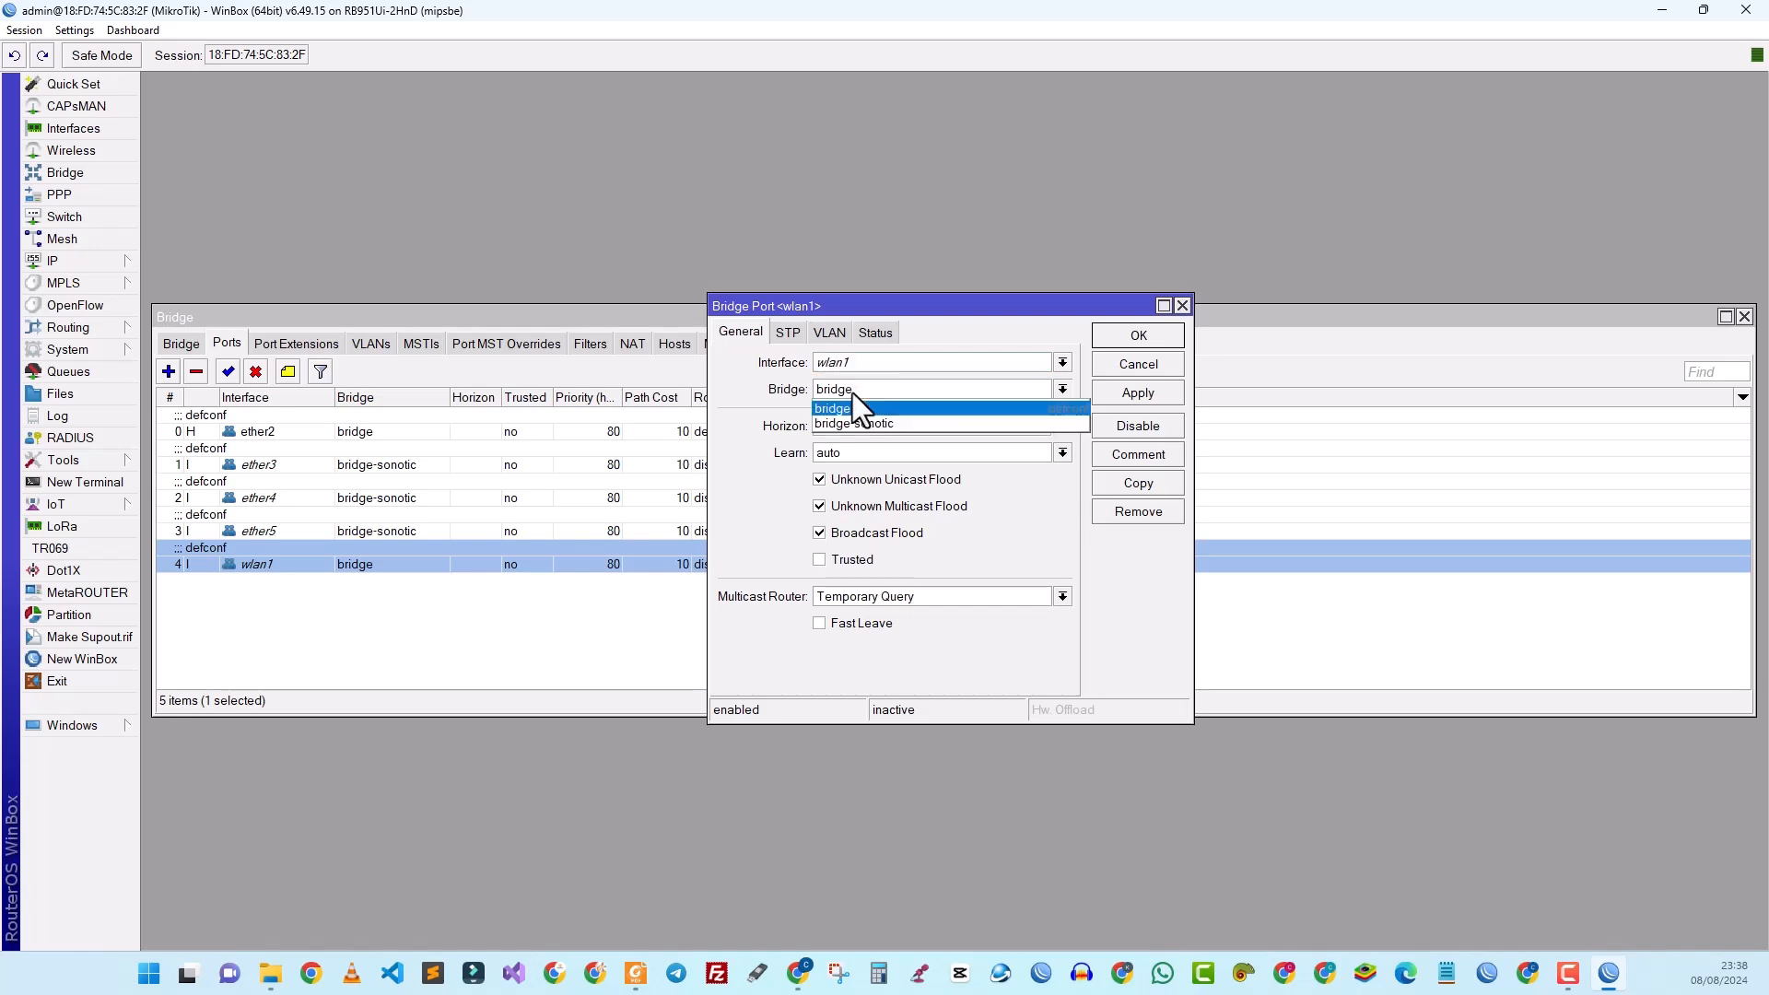
{"action": "left_click", "coordinate": [850, 424]}
{"action": "left_click", "coordinate": [1115, 392]}
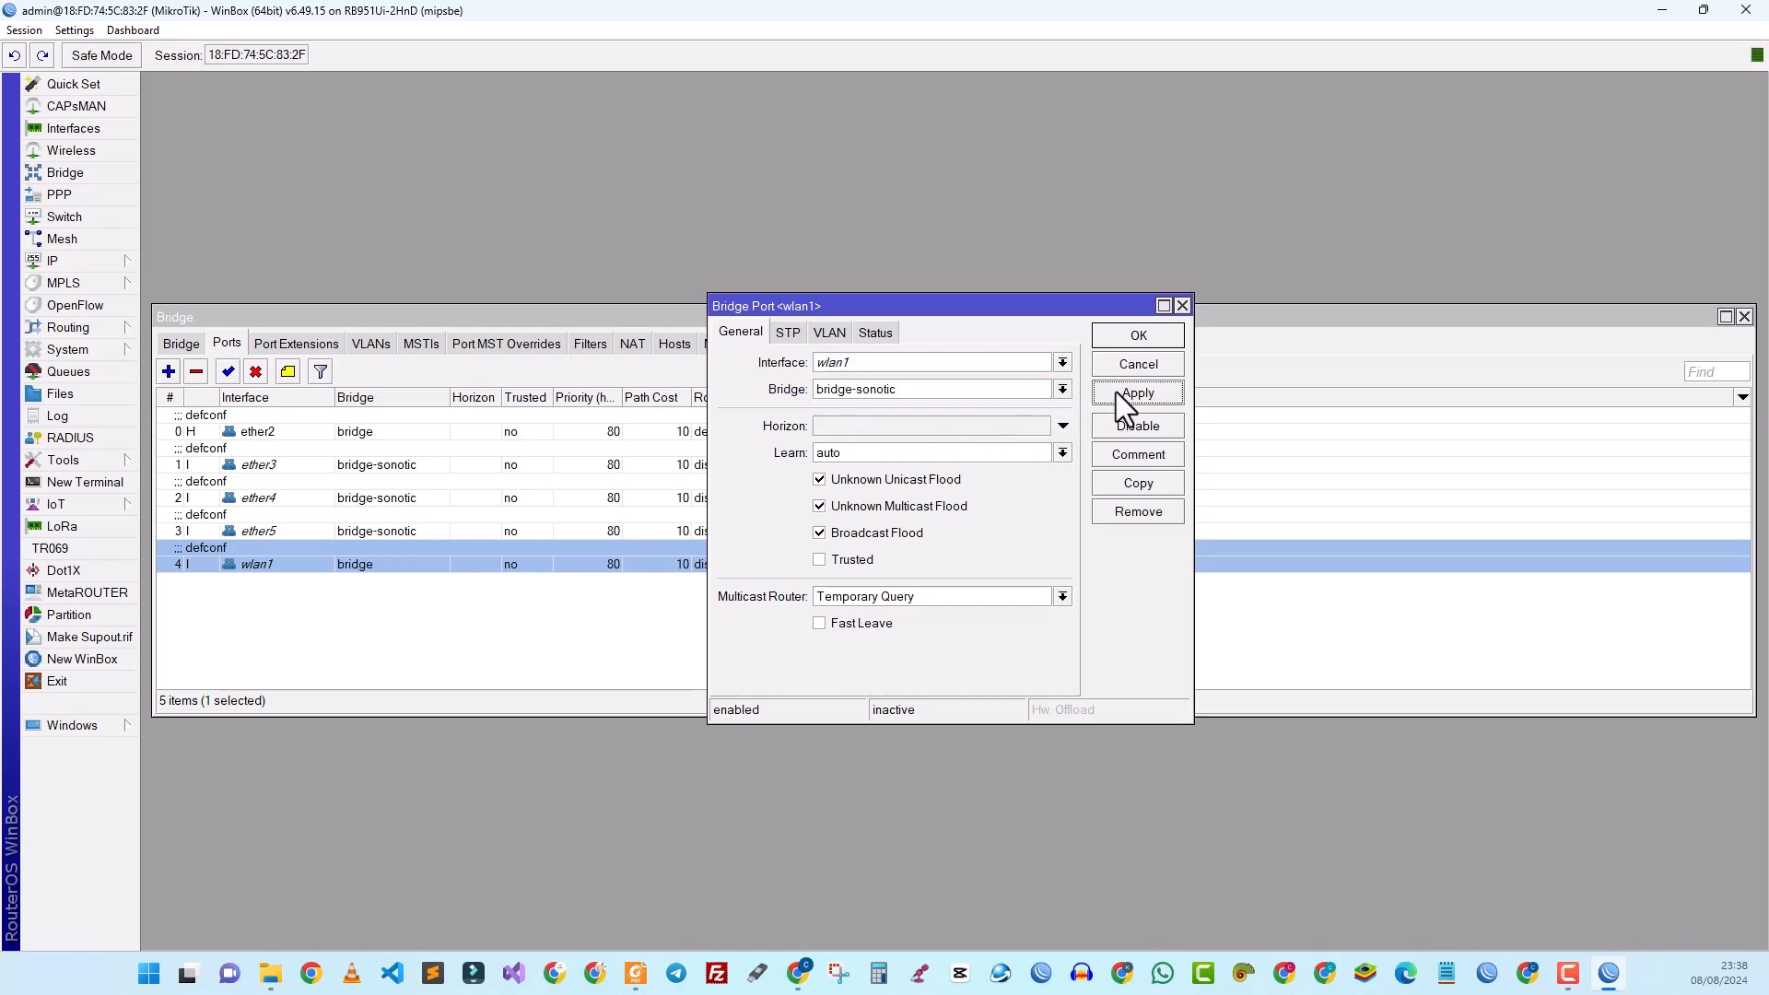
{"action": "left_click", "coordinate": [1125, 339]}
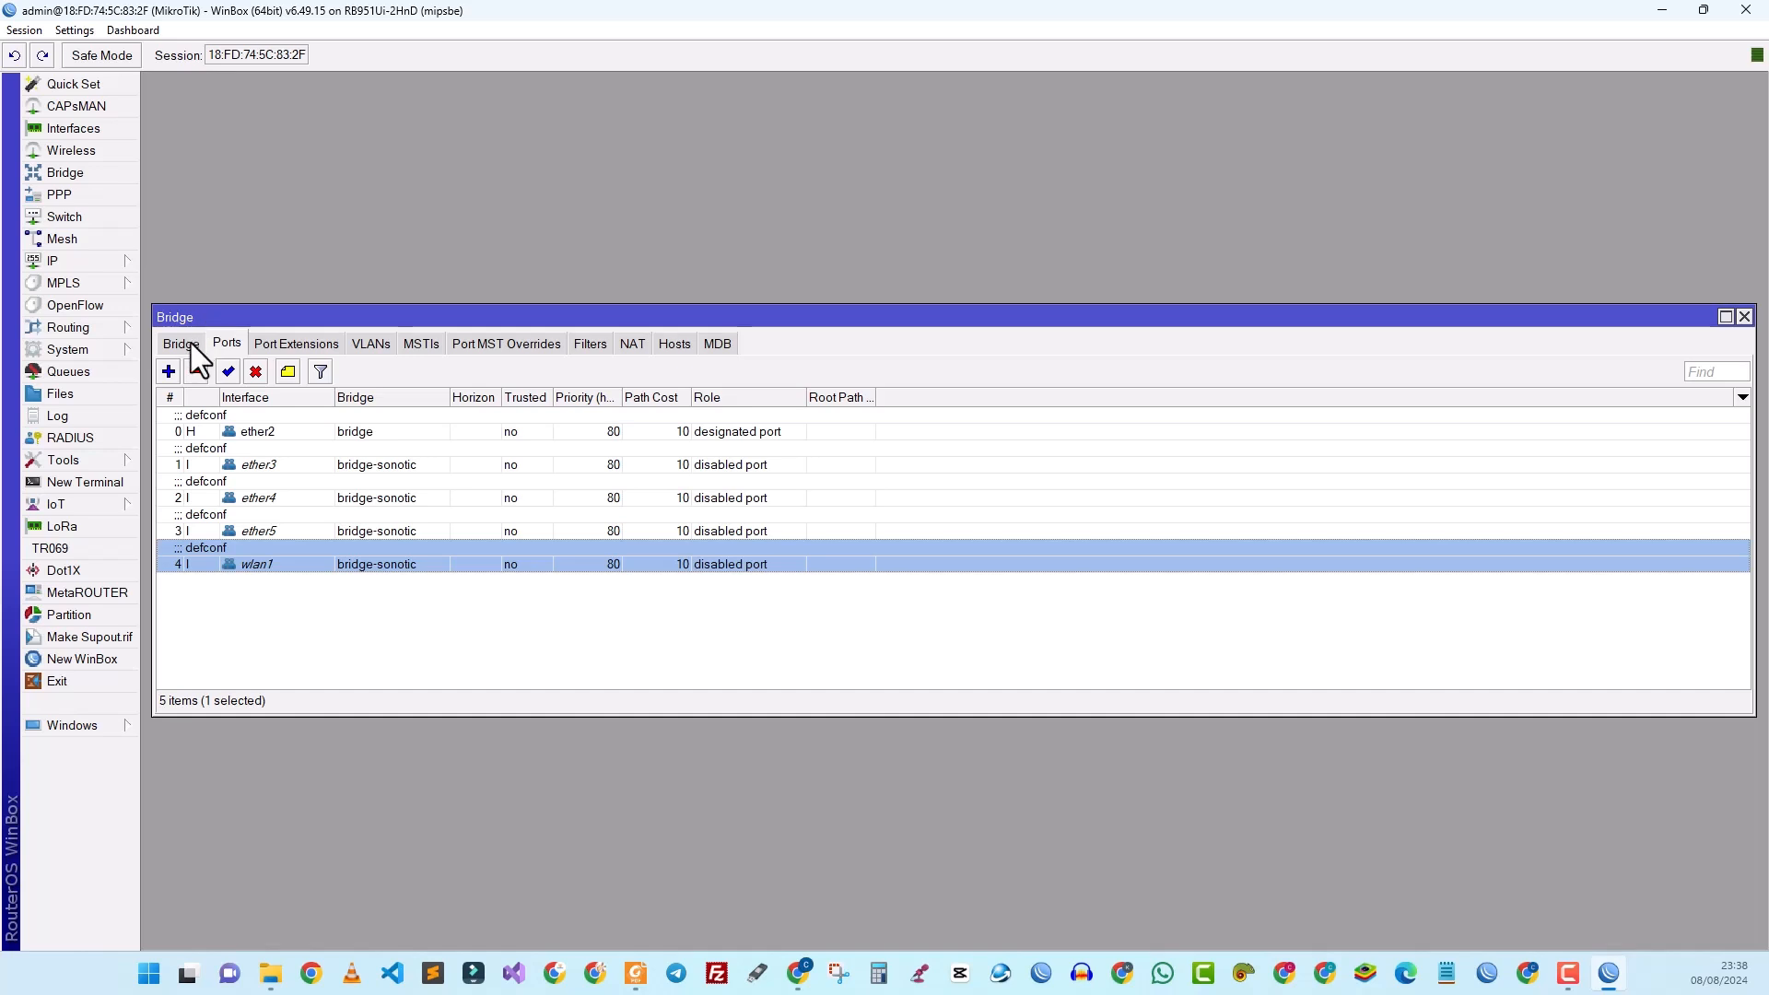
{"action": "left_click", "coordinate": [1744, 317]}
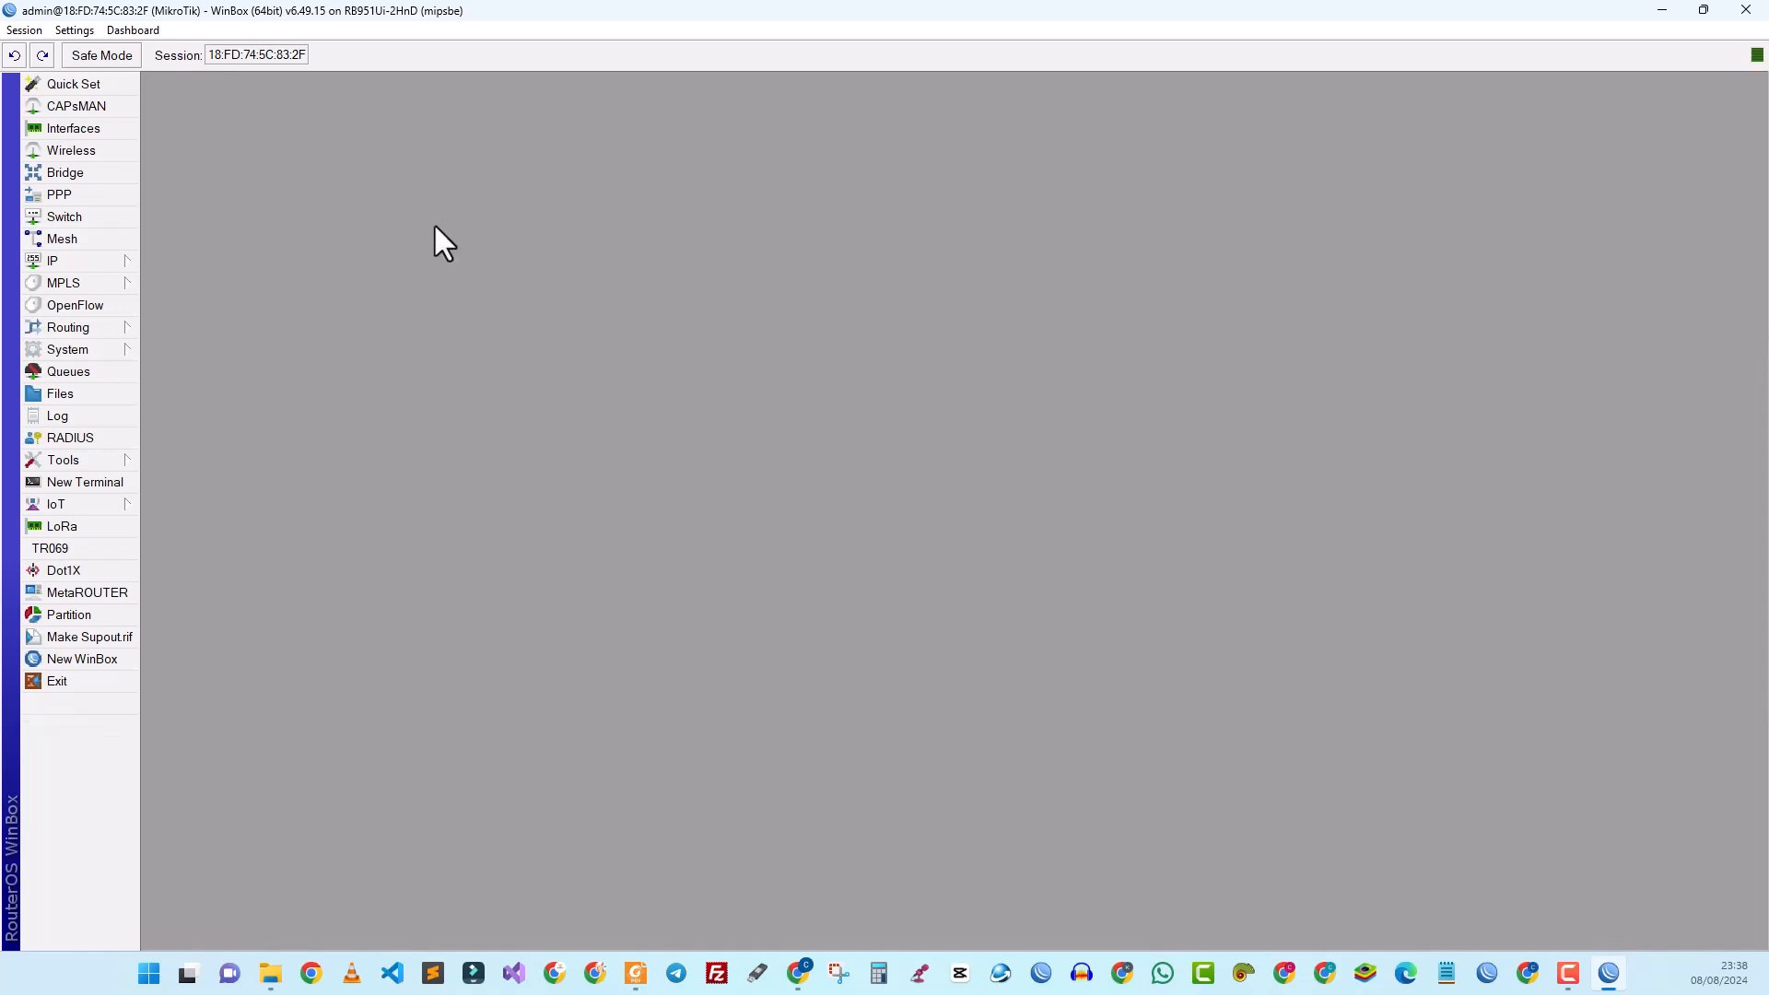
Step: Open the IP Address List (192.168.1.84/24, 192.168.88.1/24) and start a new address entry
{"action": "left_click", "coordinate": [95, 260]}
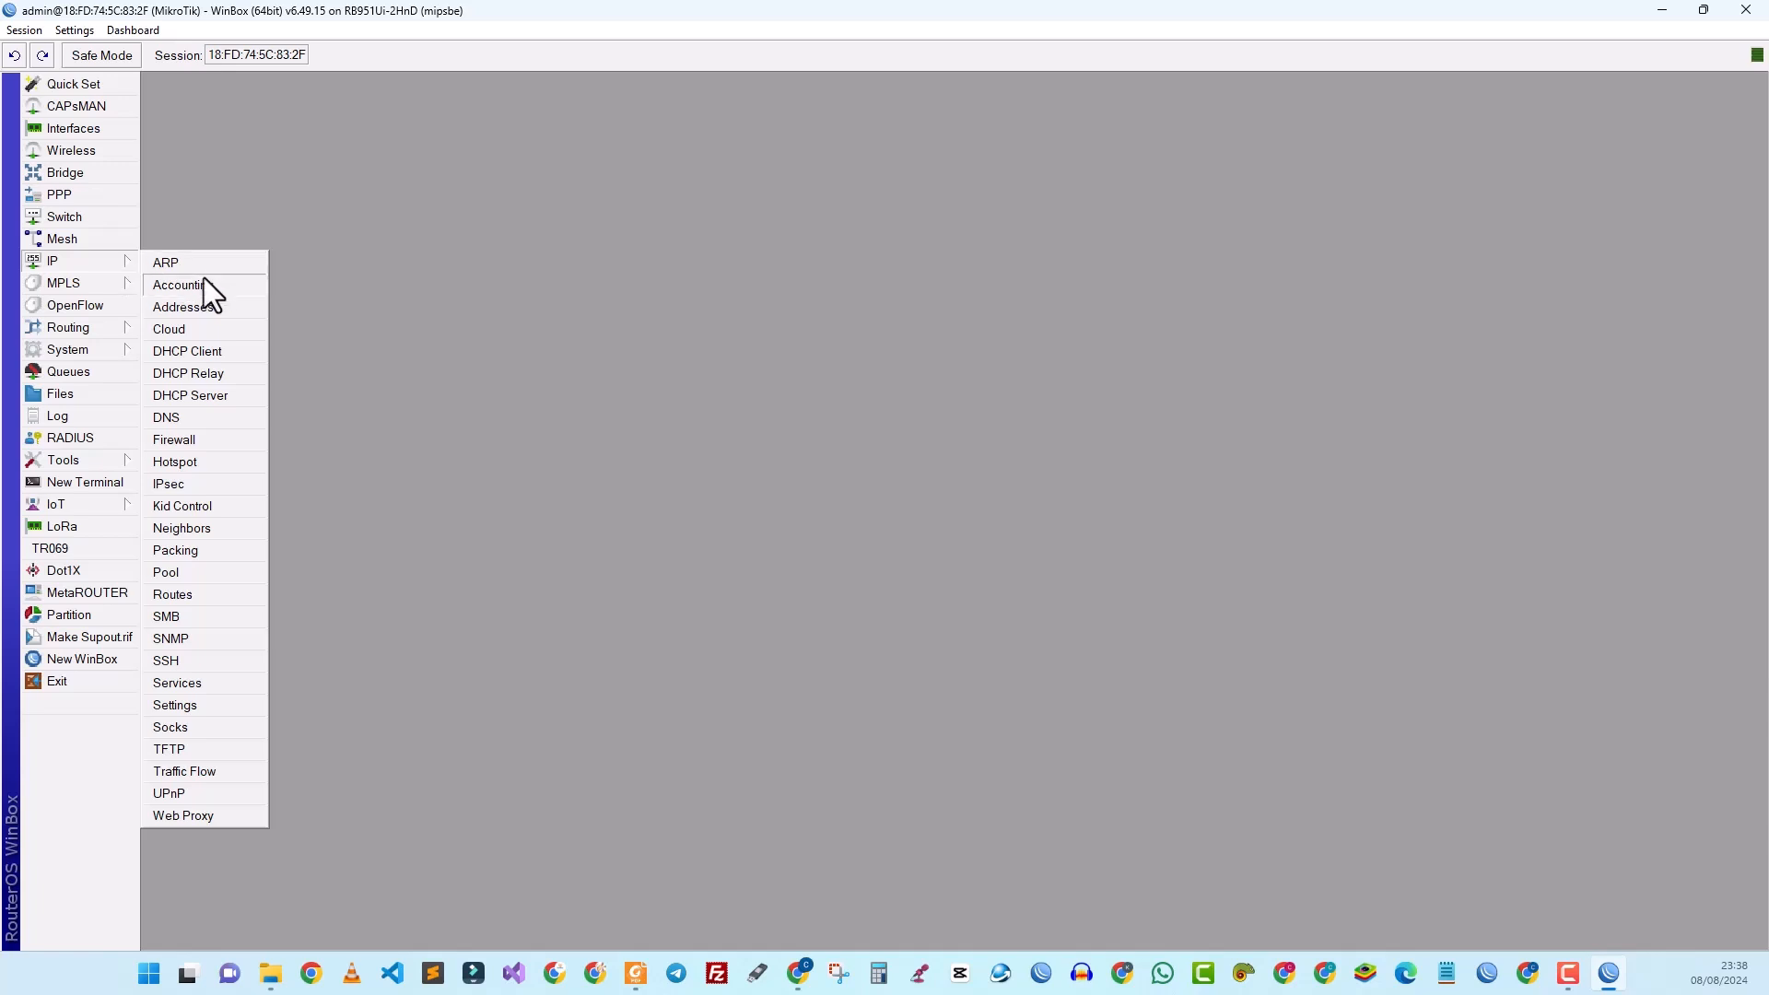
{"action": "left_click", "coordinate": [195, 307]}
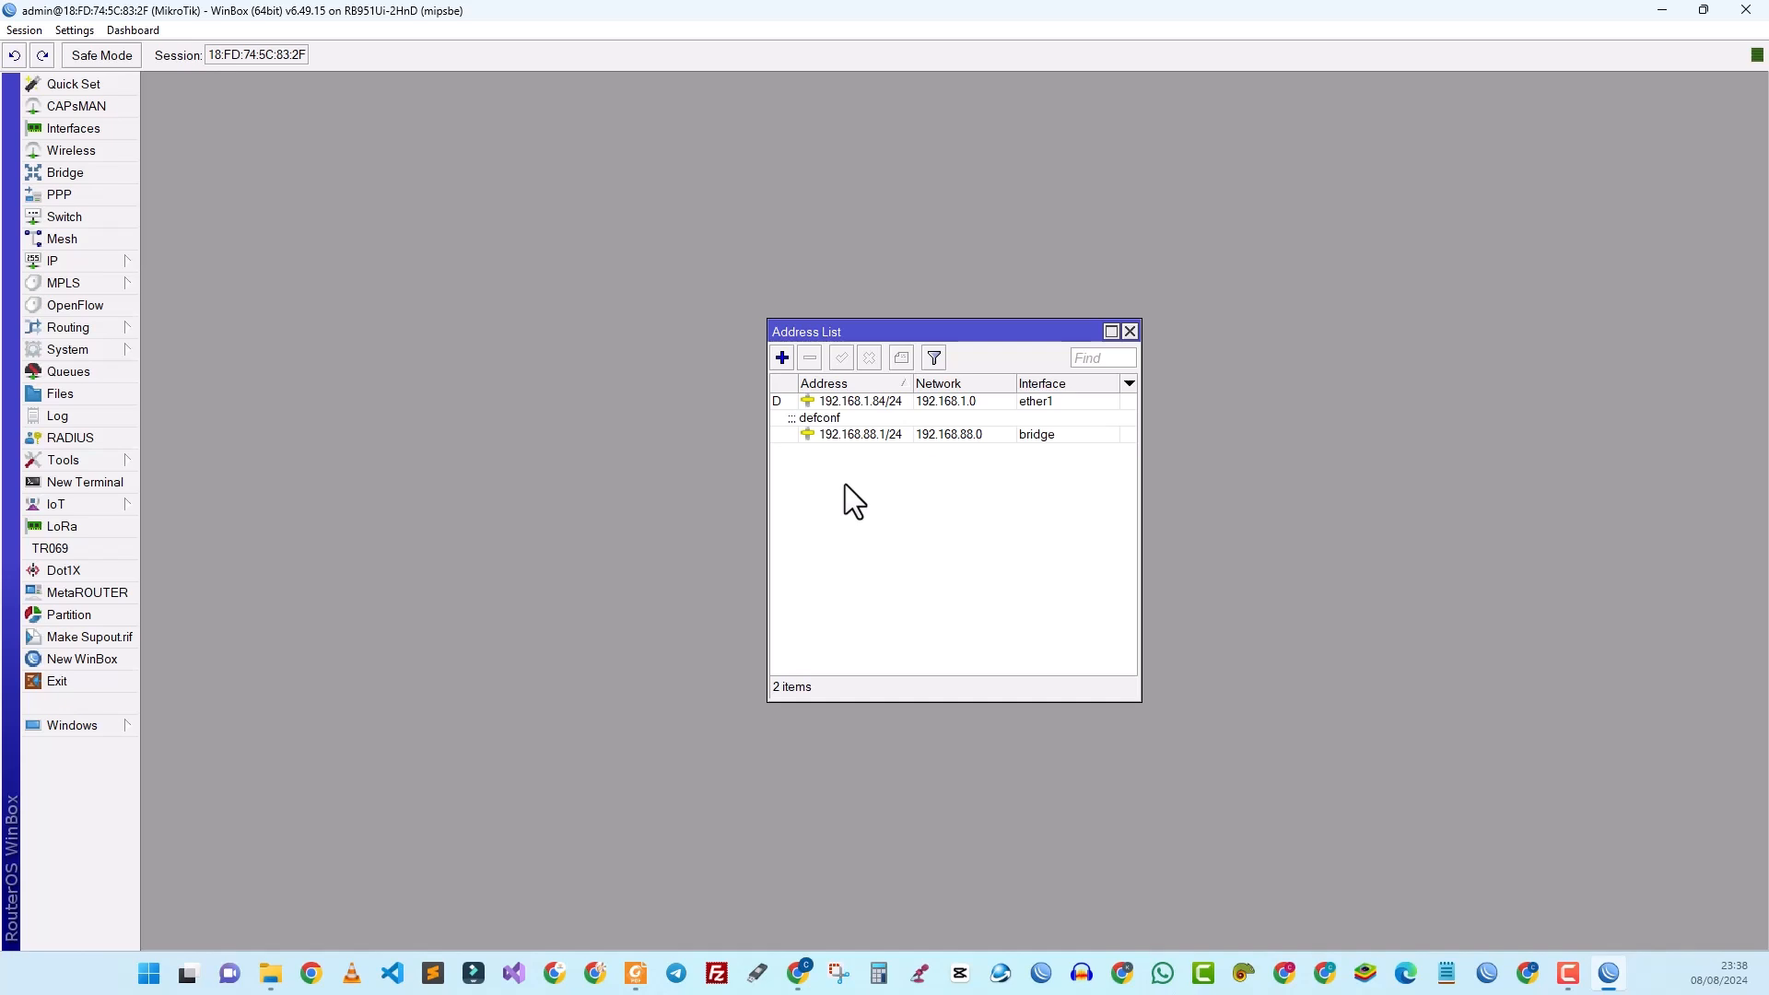
{"action": "left_click", "coordinate": [1062, 402]}
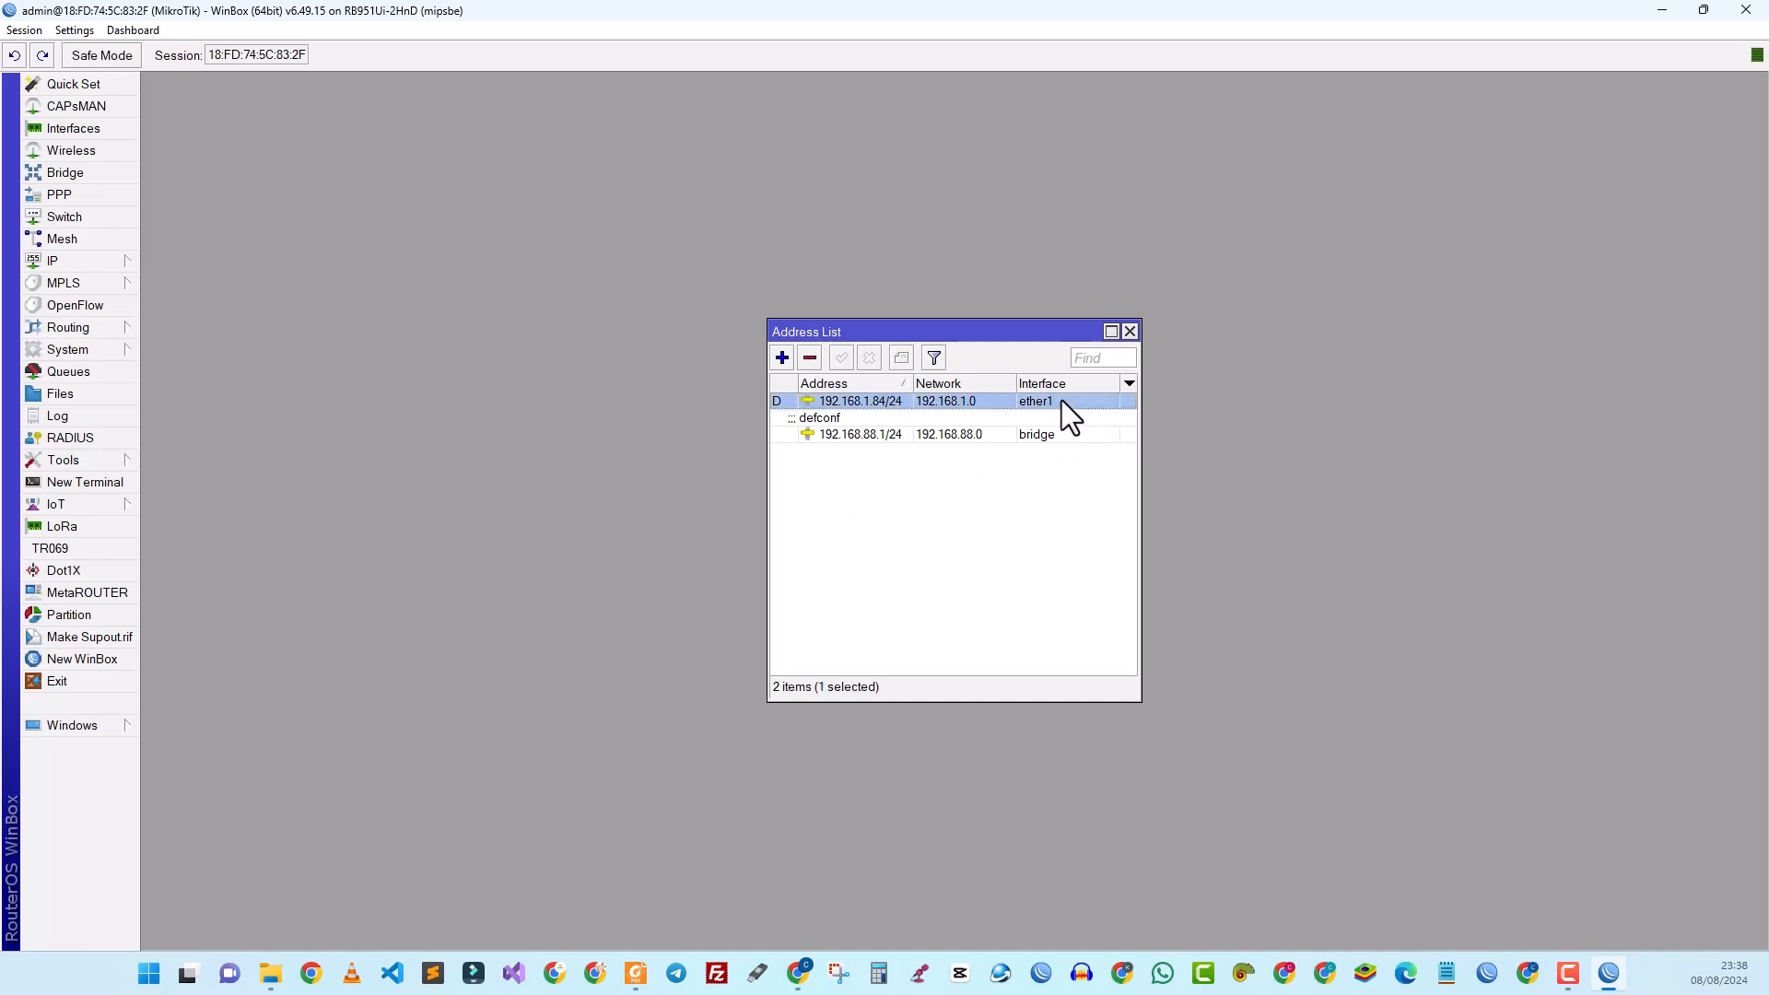
{"action": "left_click", "coordinate": [848, 435]}
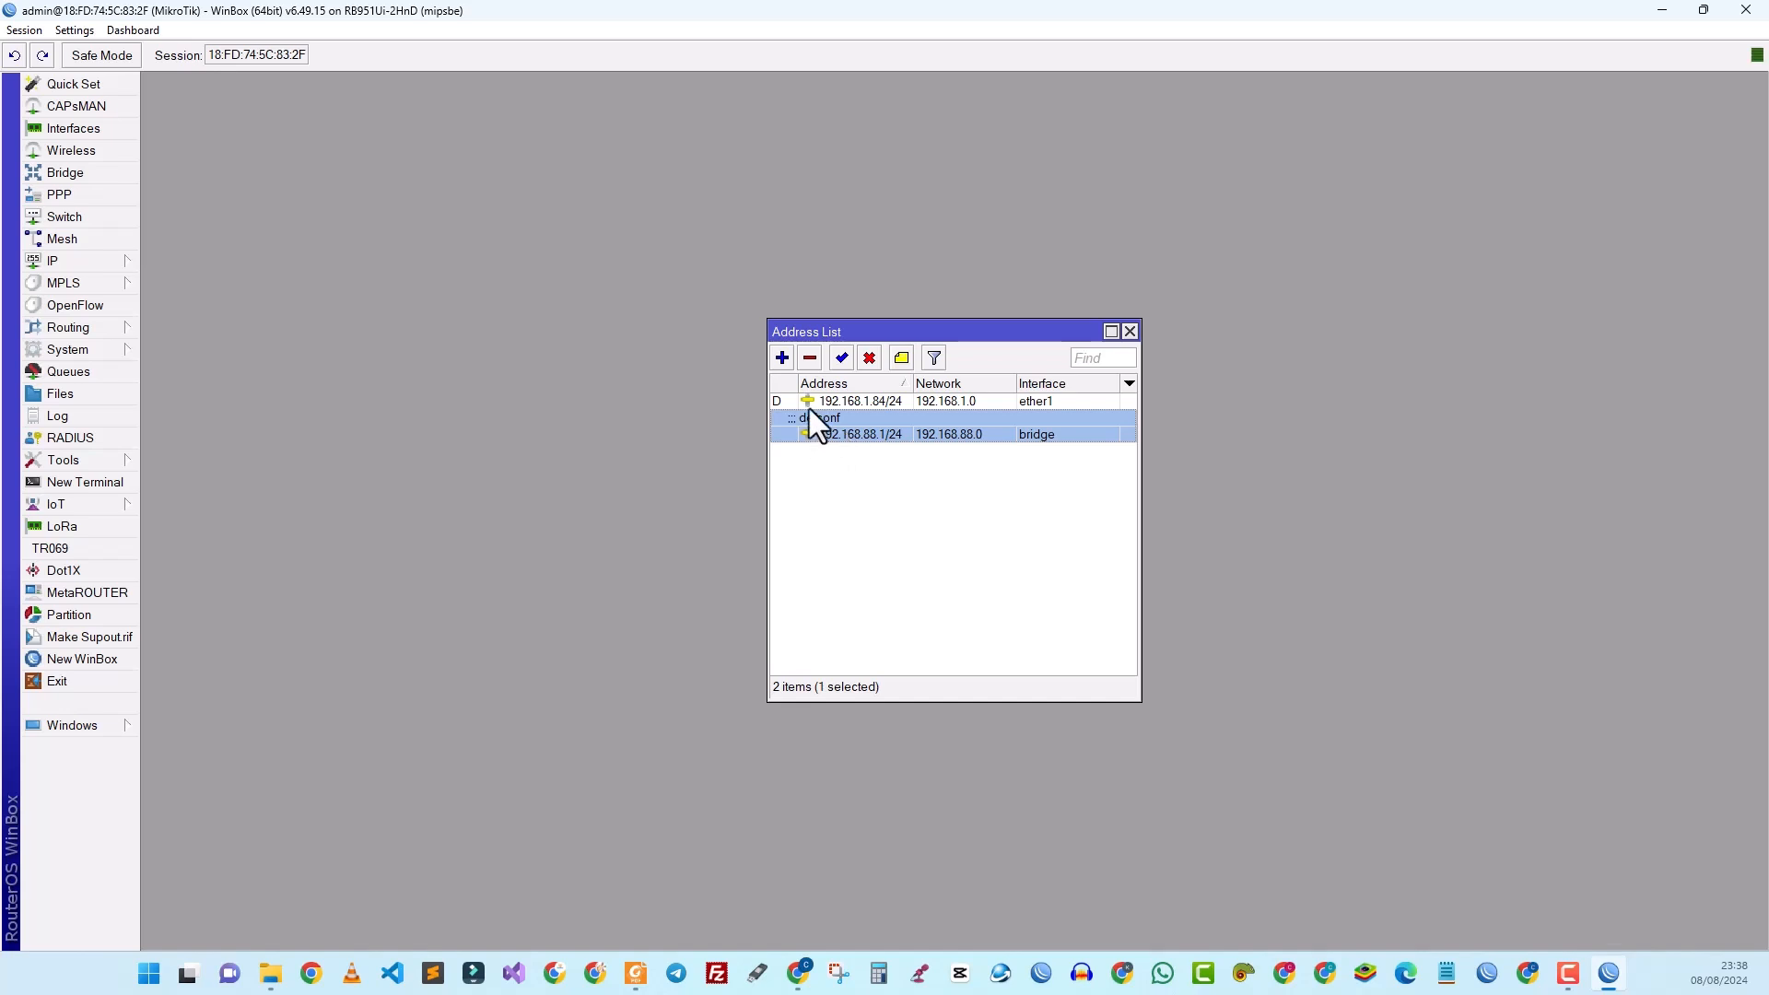
{"action": "left_click", "coordinate": [781, 358]}
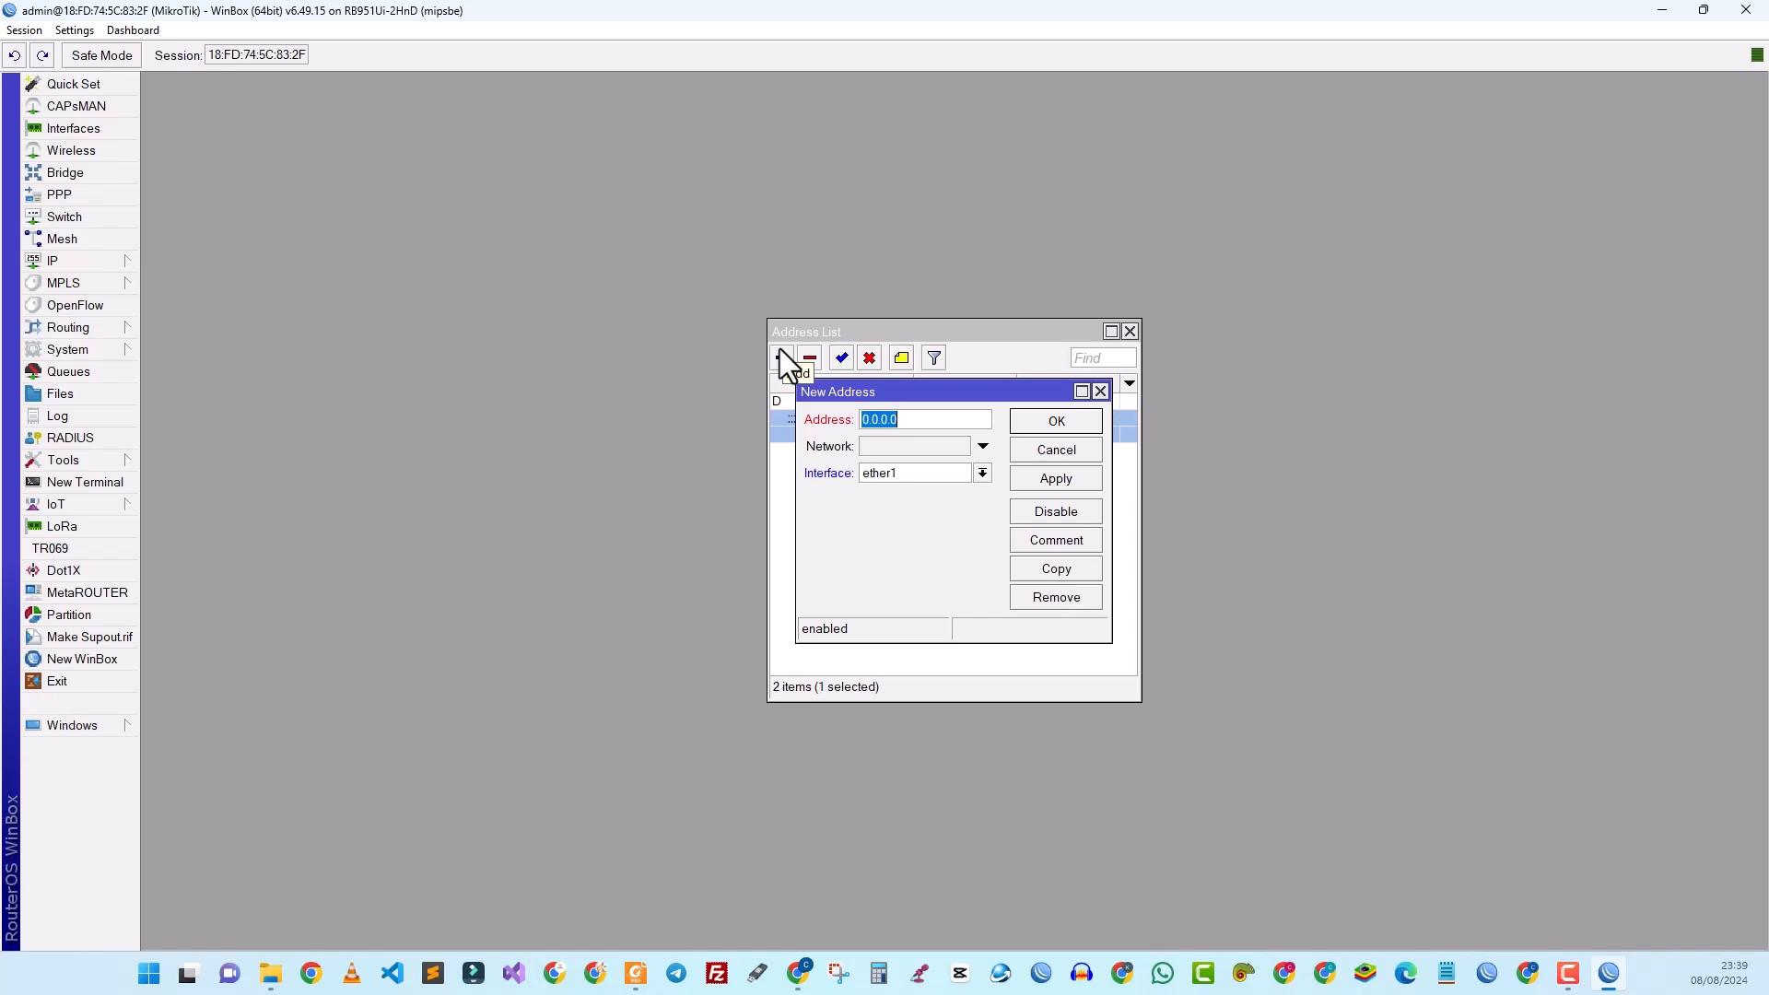
Step: Add address 192.168.6.1/24 on bridge-sonotic, then close the Address List
{"action": "type", "text": "192.168.6.1/24"}
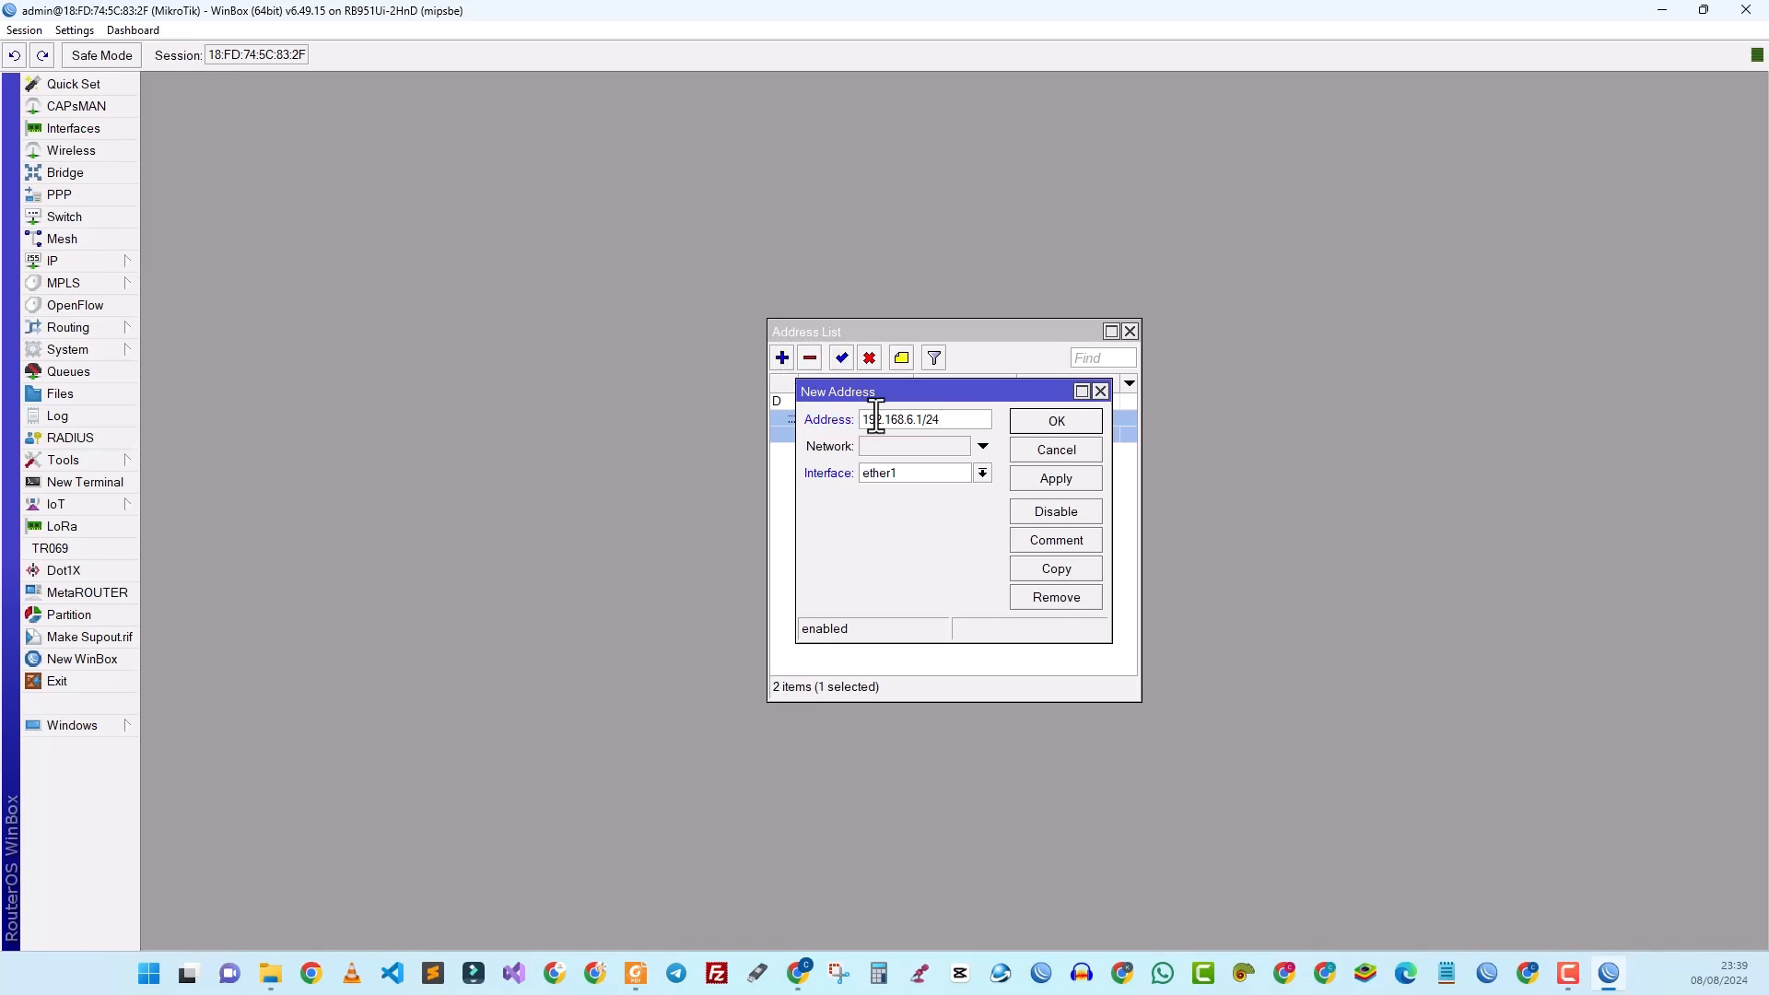
{"action": "mouse_move", "coordinate": [900, 427]}
{"action": "left_click", "coordinate": [981, 472]}
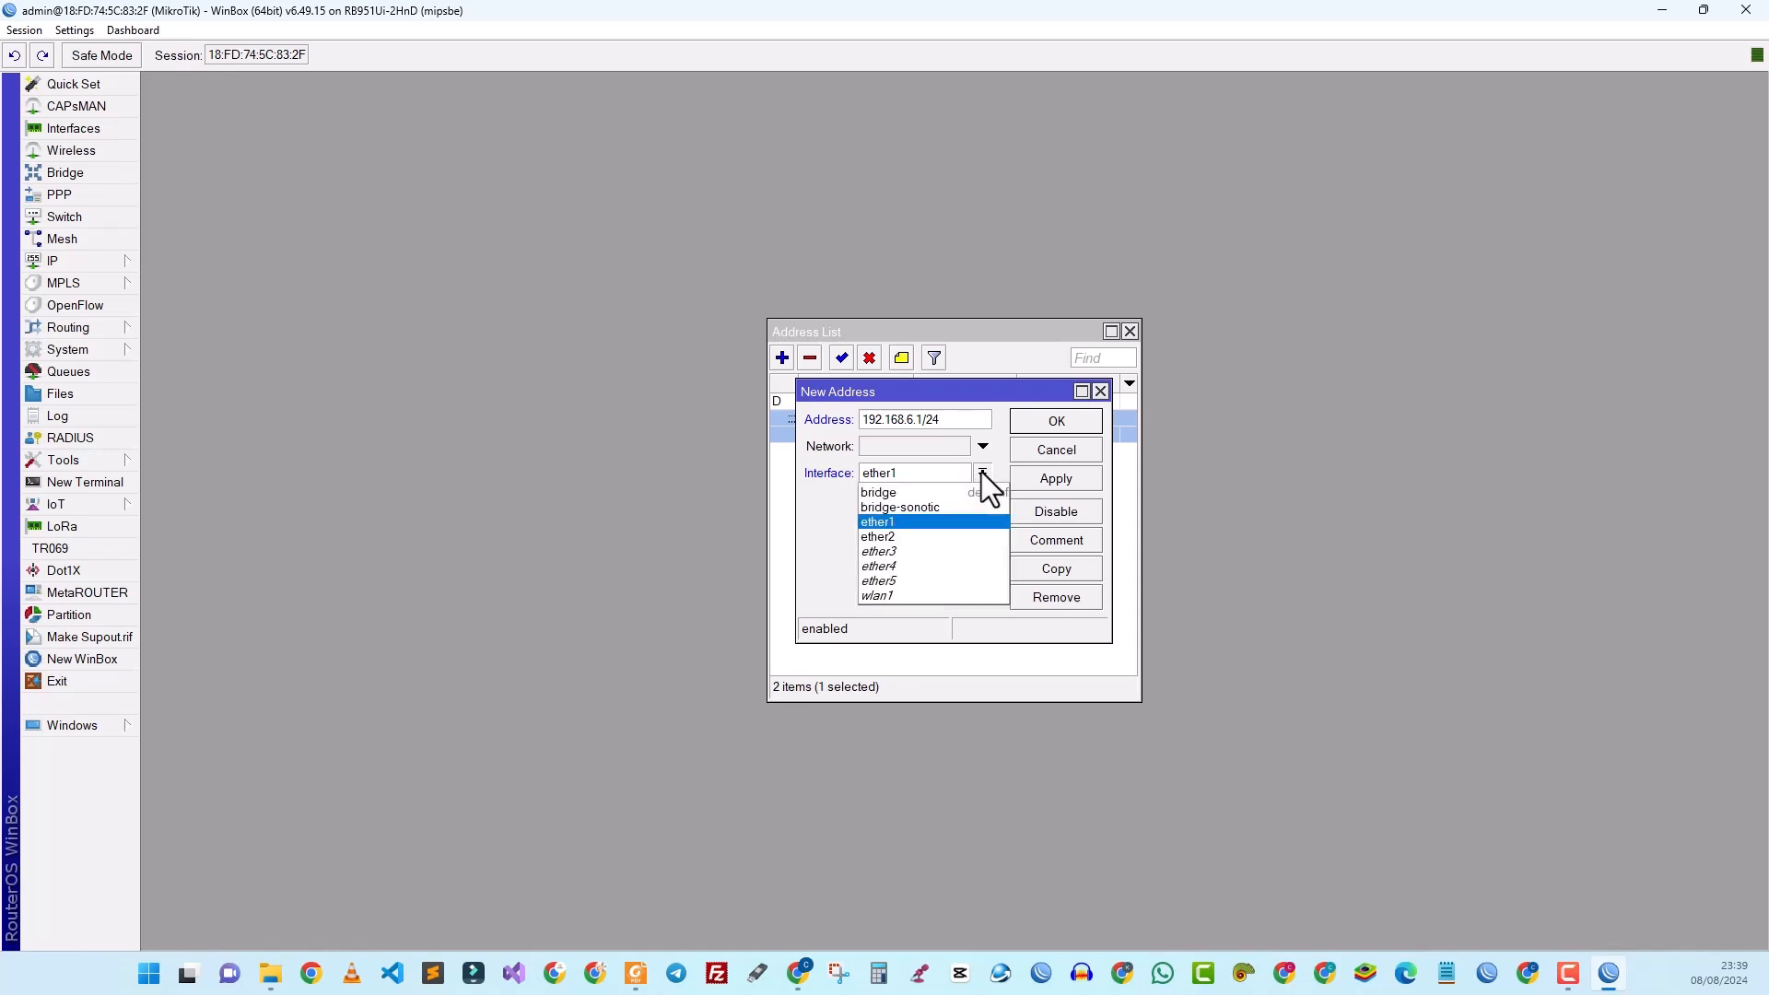
{"action": "left_click", "coordinate": [919, 507]}
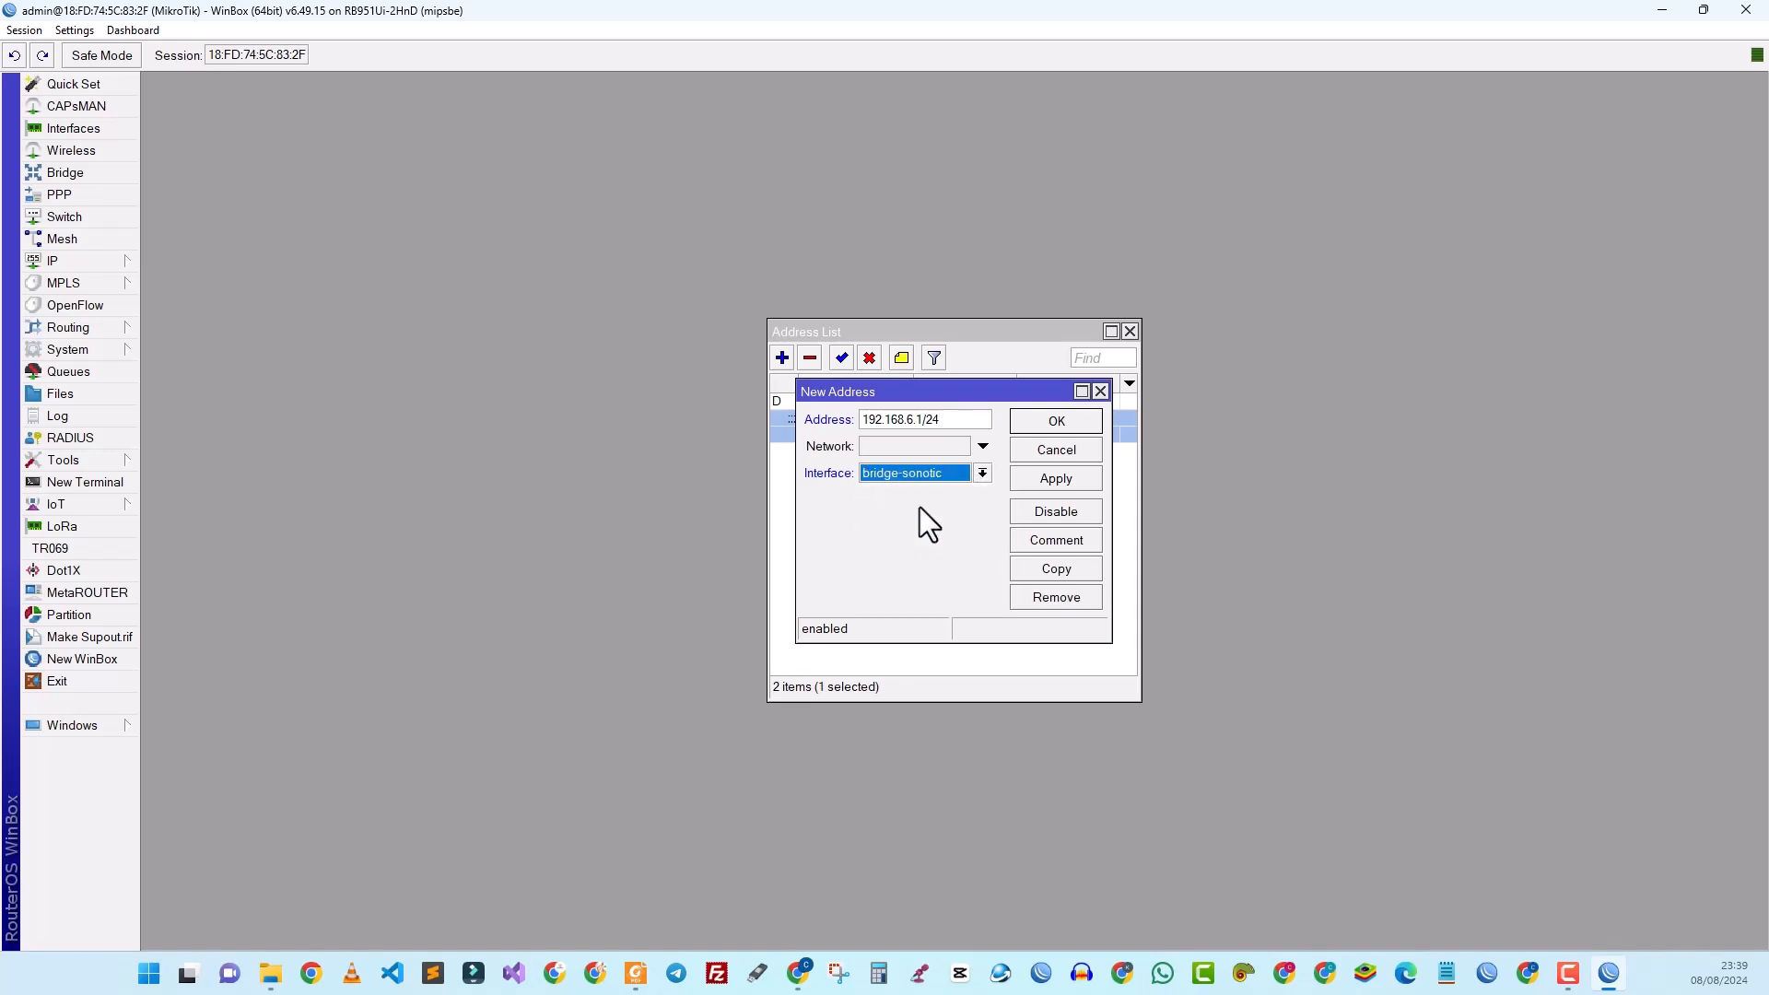
{"action": "left_click", "coordinate": [1029, 475]}
{"action": "left_click", "coordinate": [1047, 424]}
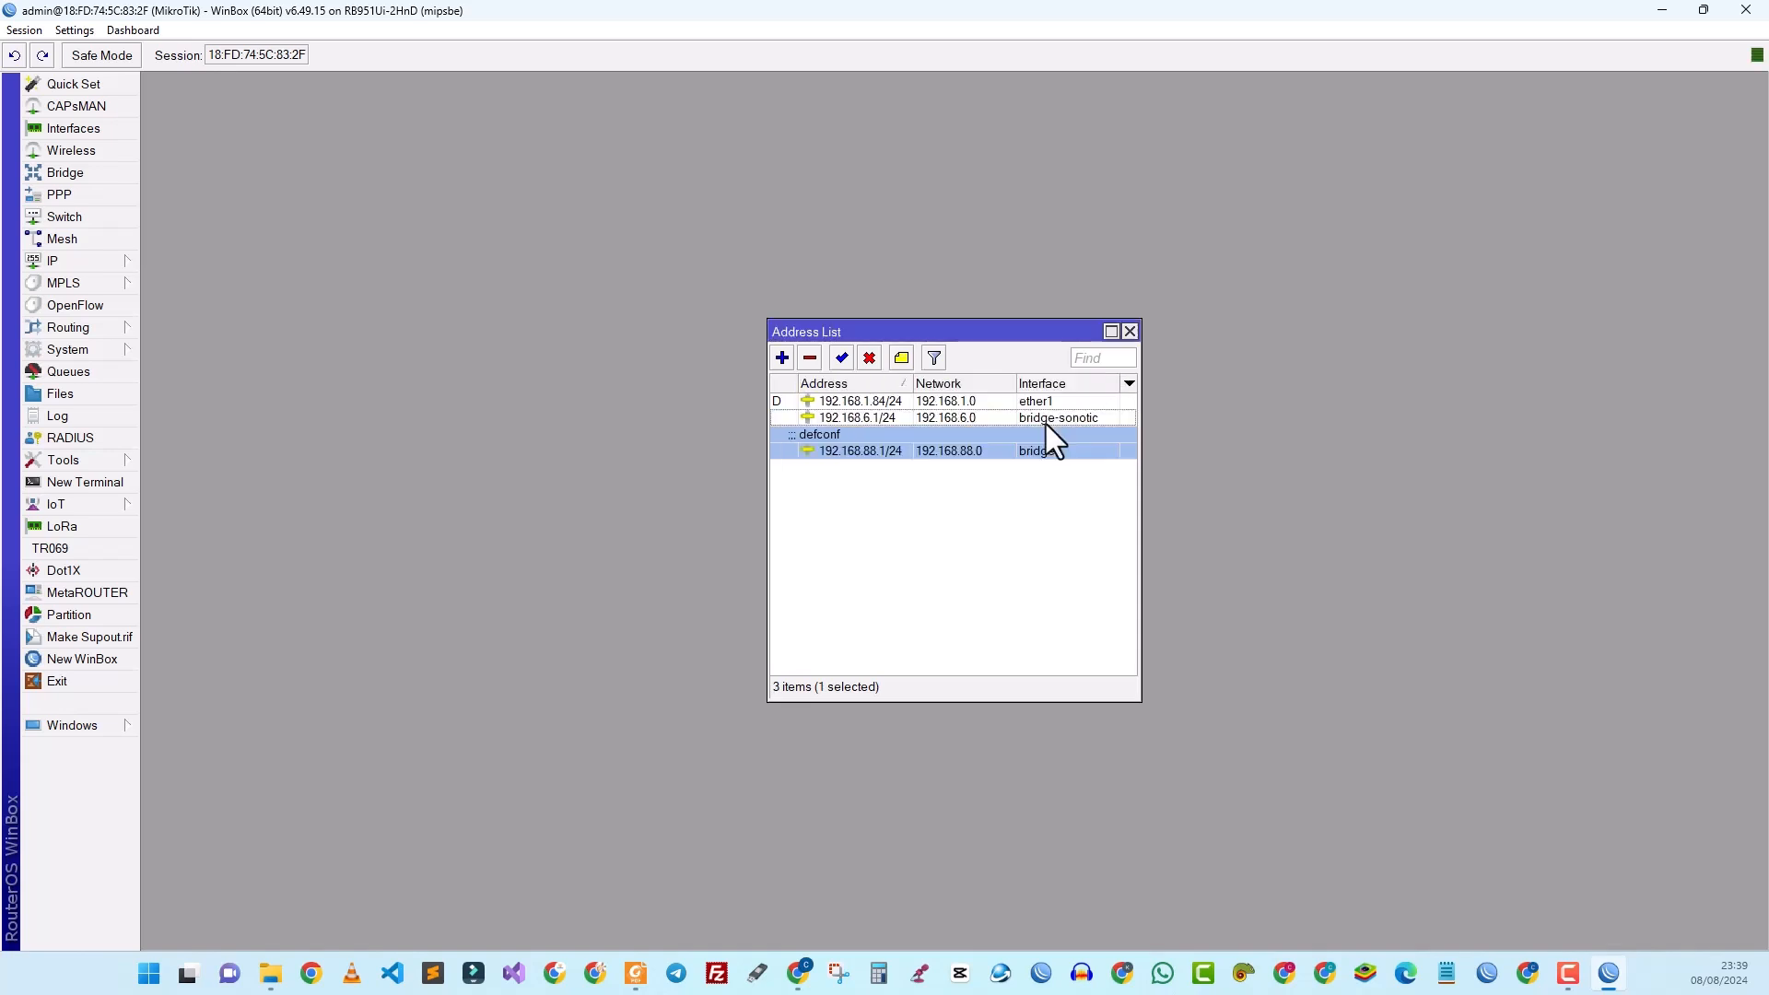
{"action": "left_click", "coordinate": [1129, 333]}
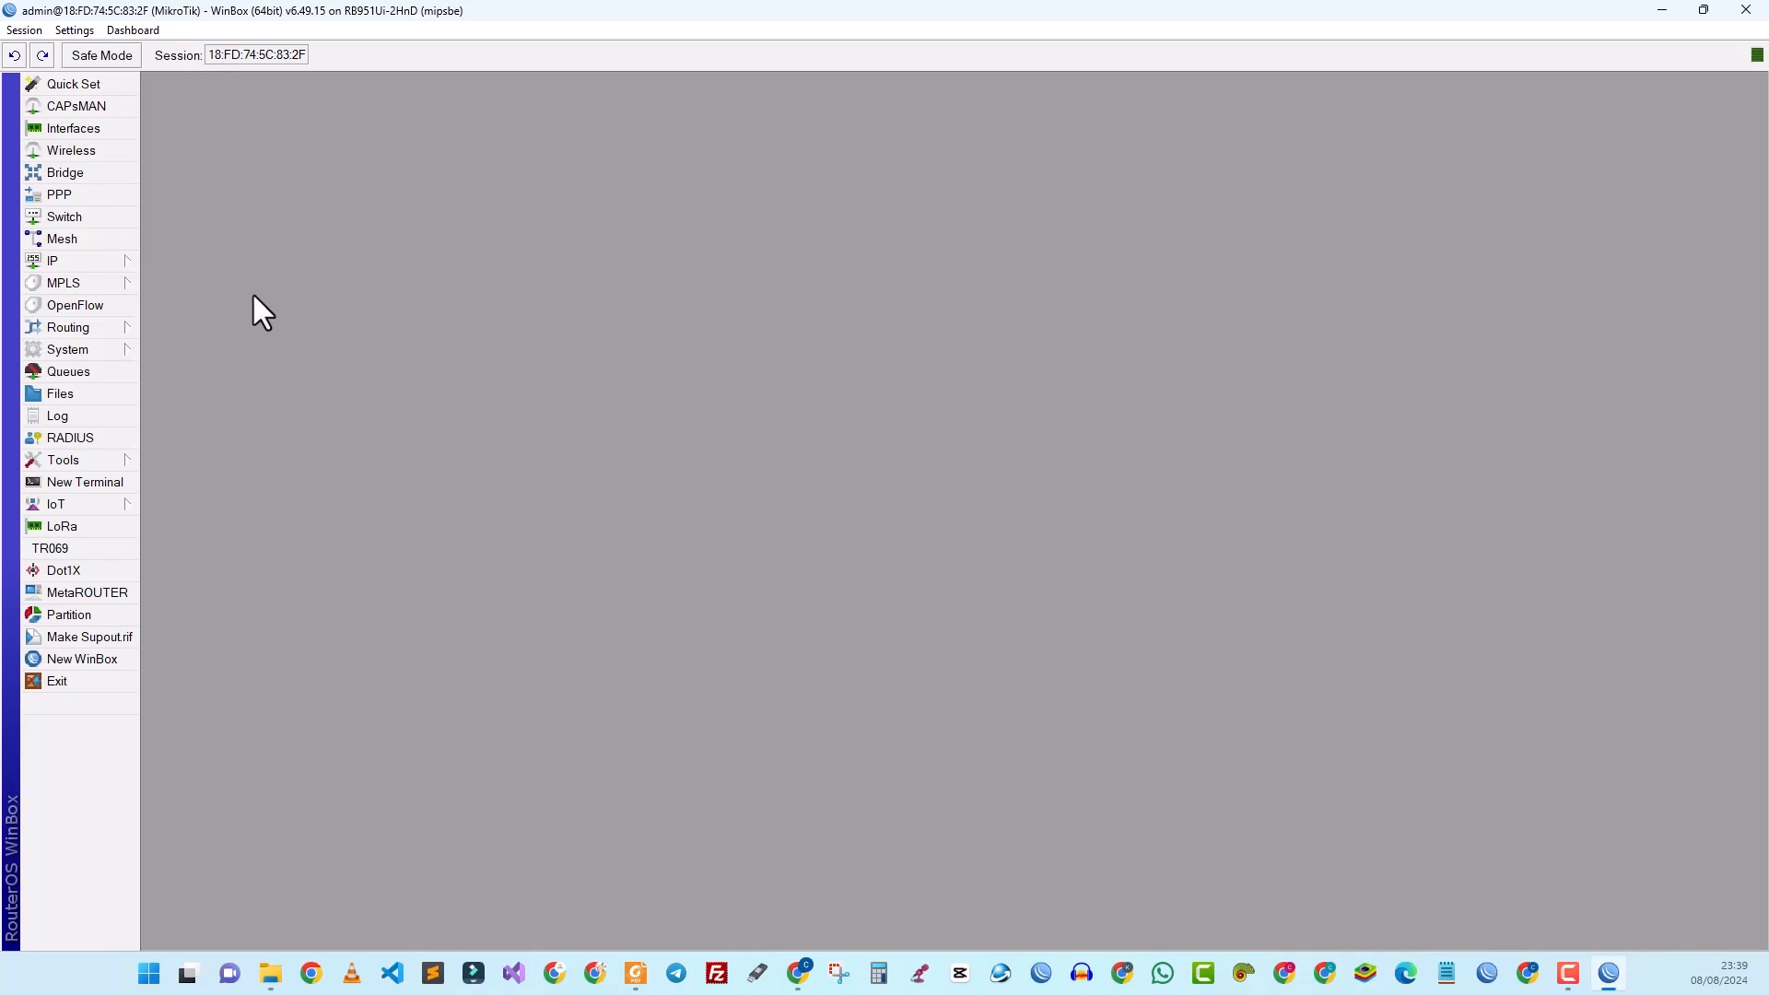
Step: Go to the empty IP > Hotspot Servers list and launch Hotspot Setup
{"action": "left_click", "coordinate": [102, 264]}
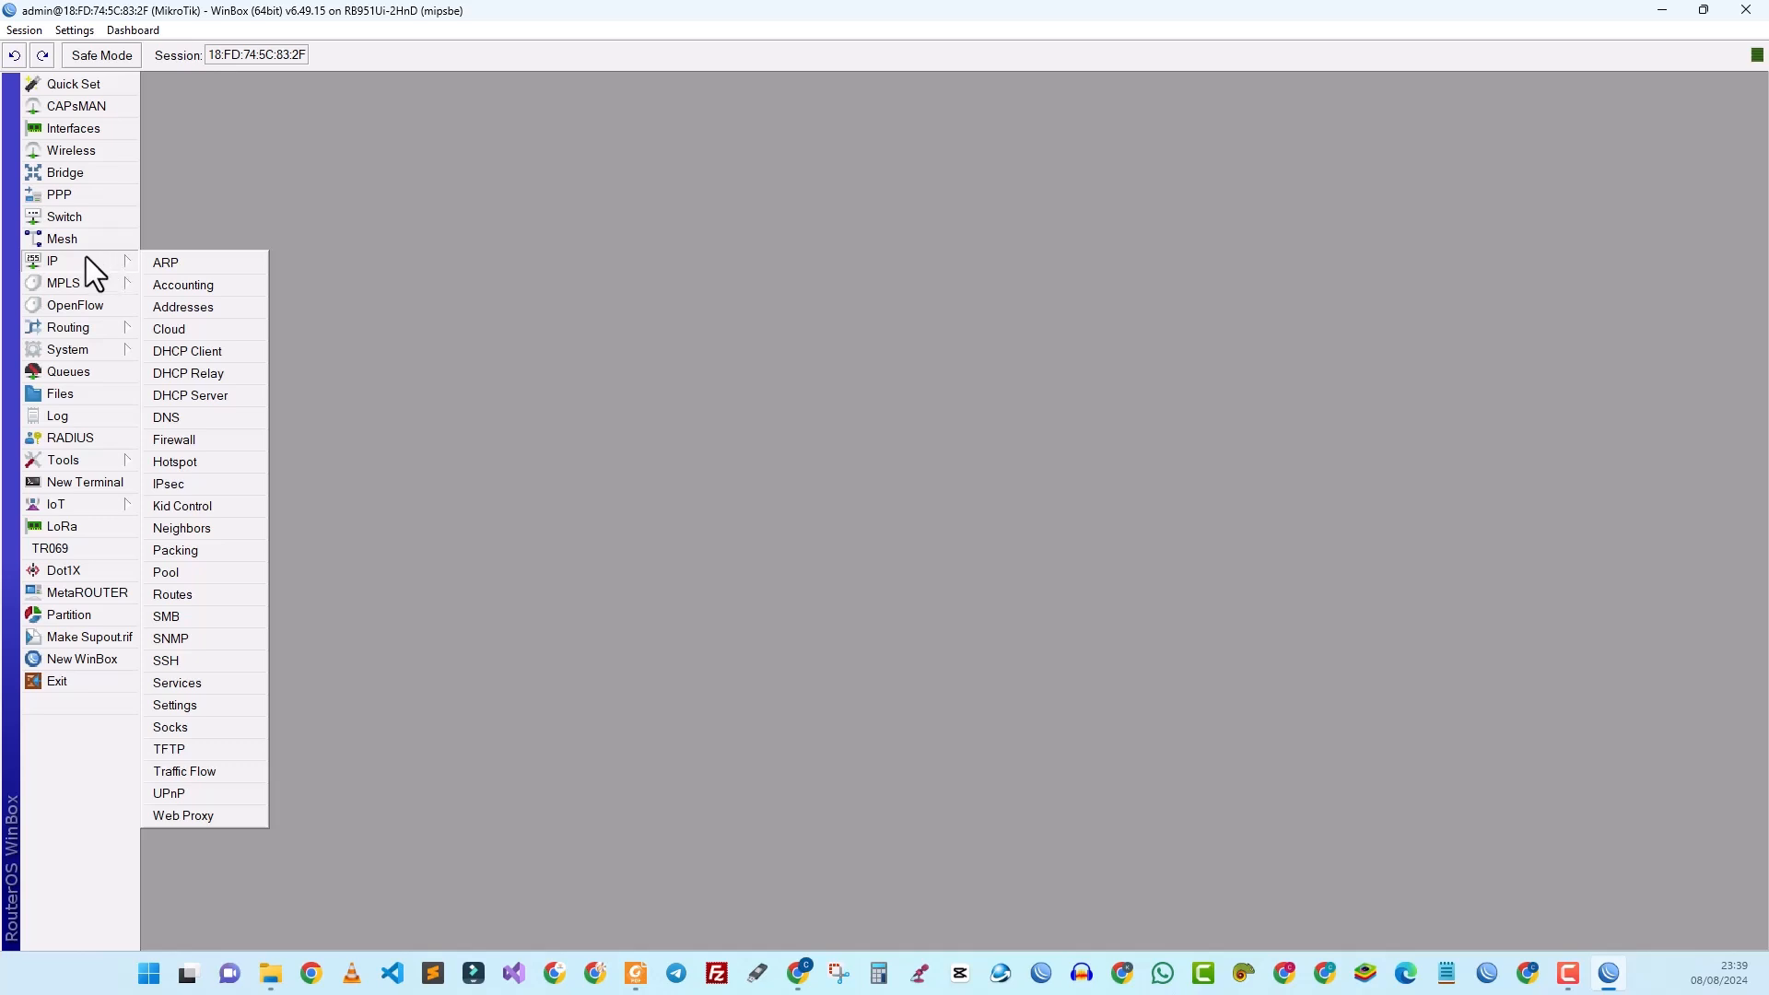
{"action": "left_click", "coordinate": [189, 462]}
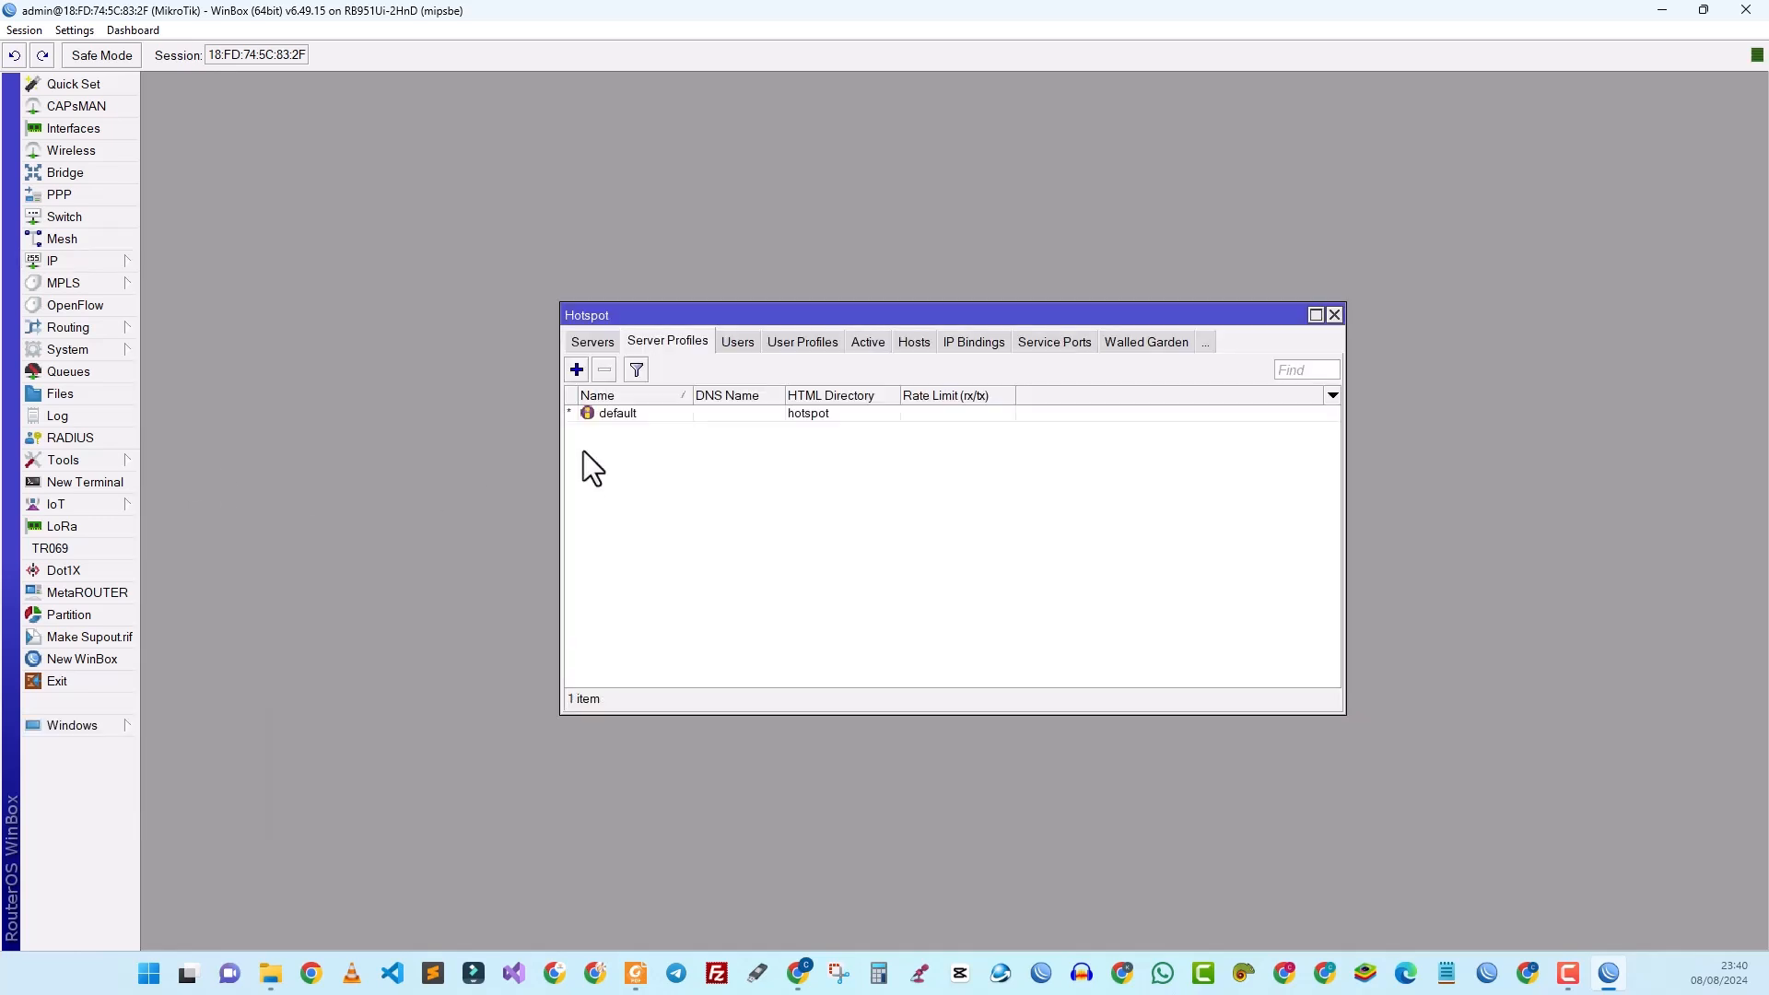
{"action": "left_click", "coordinate": [593, 341]}
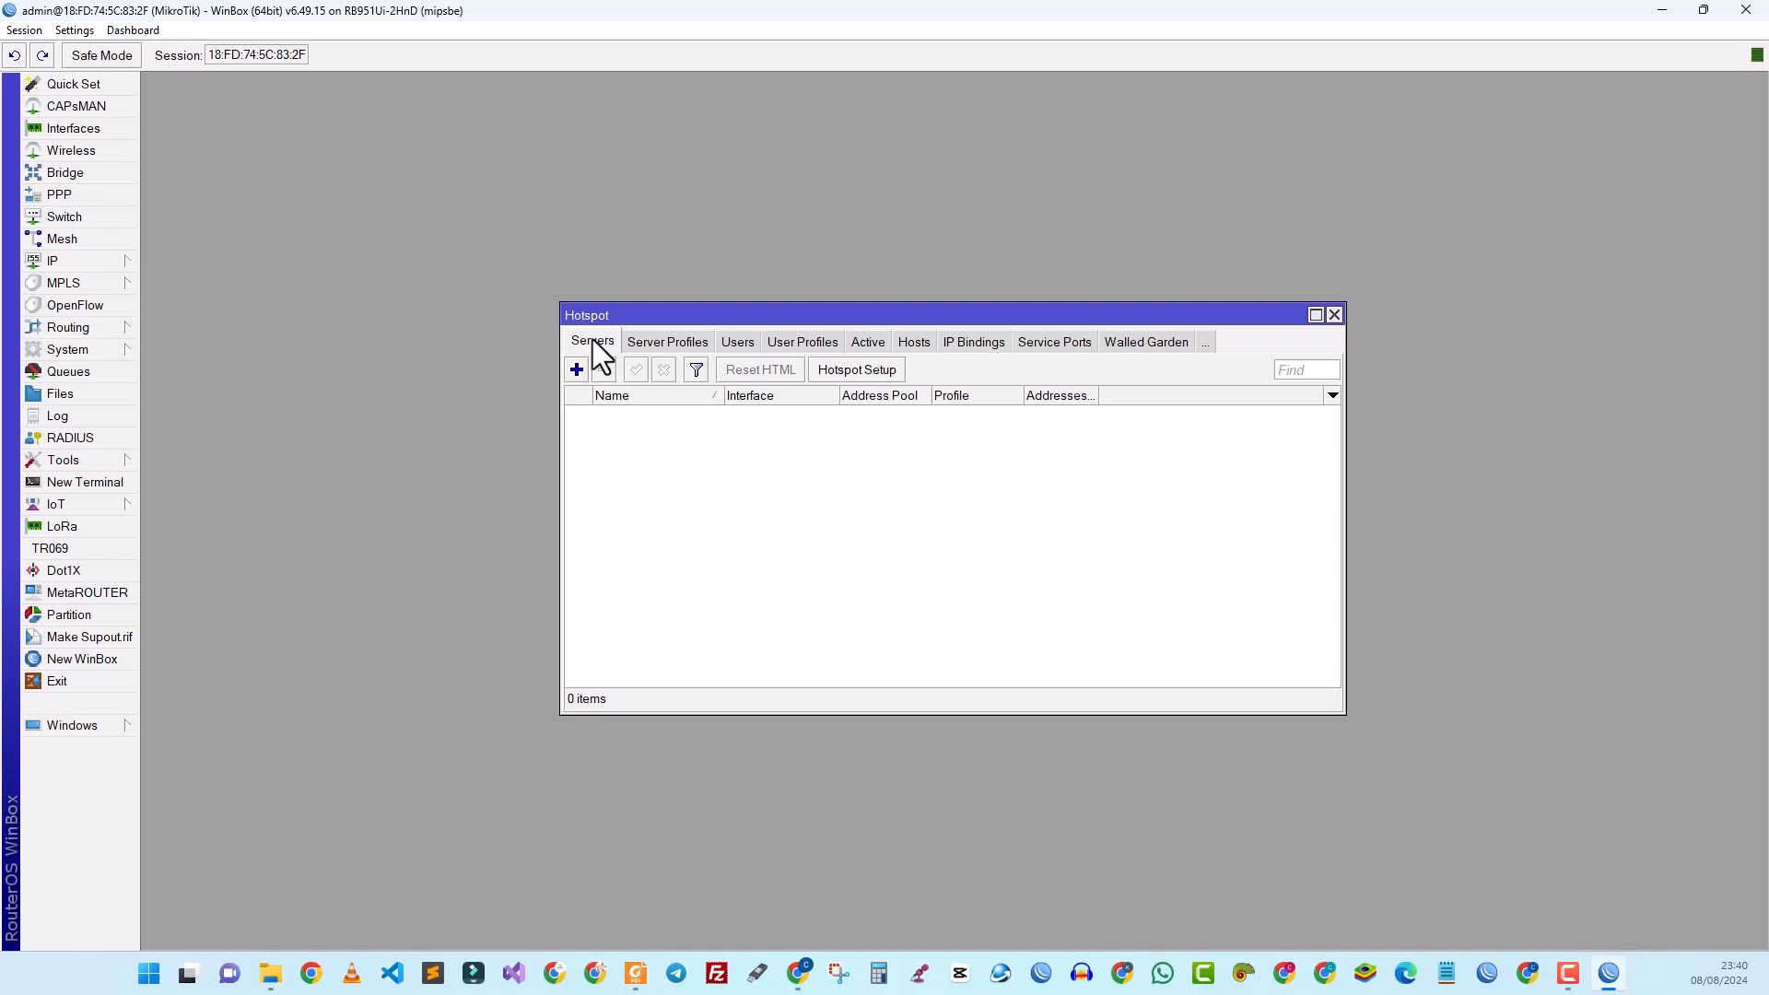
{"action": "left_click", "coordinate": [837, 369]}
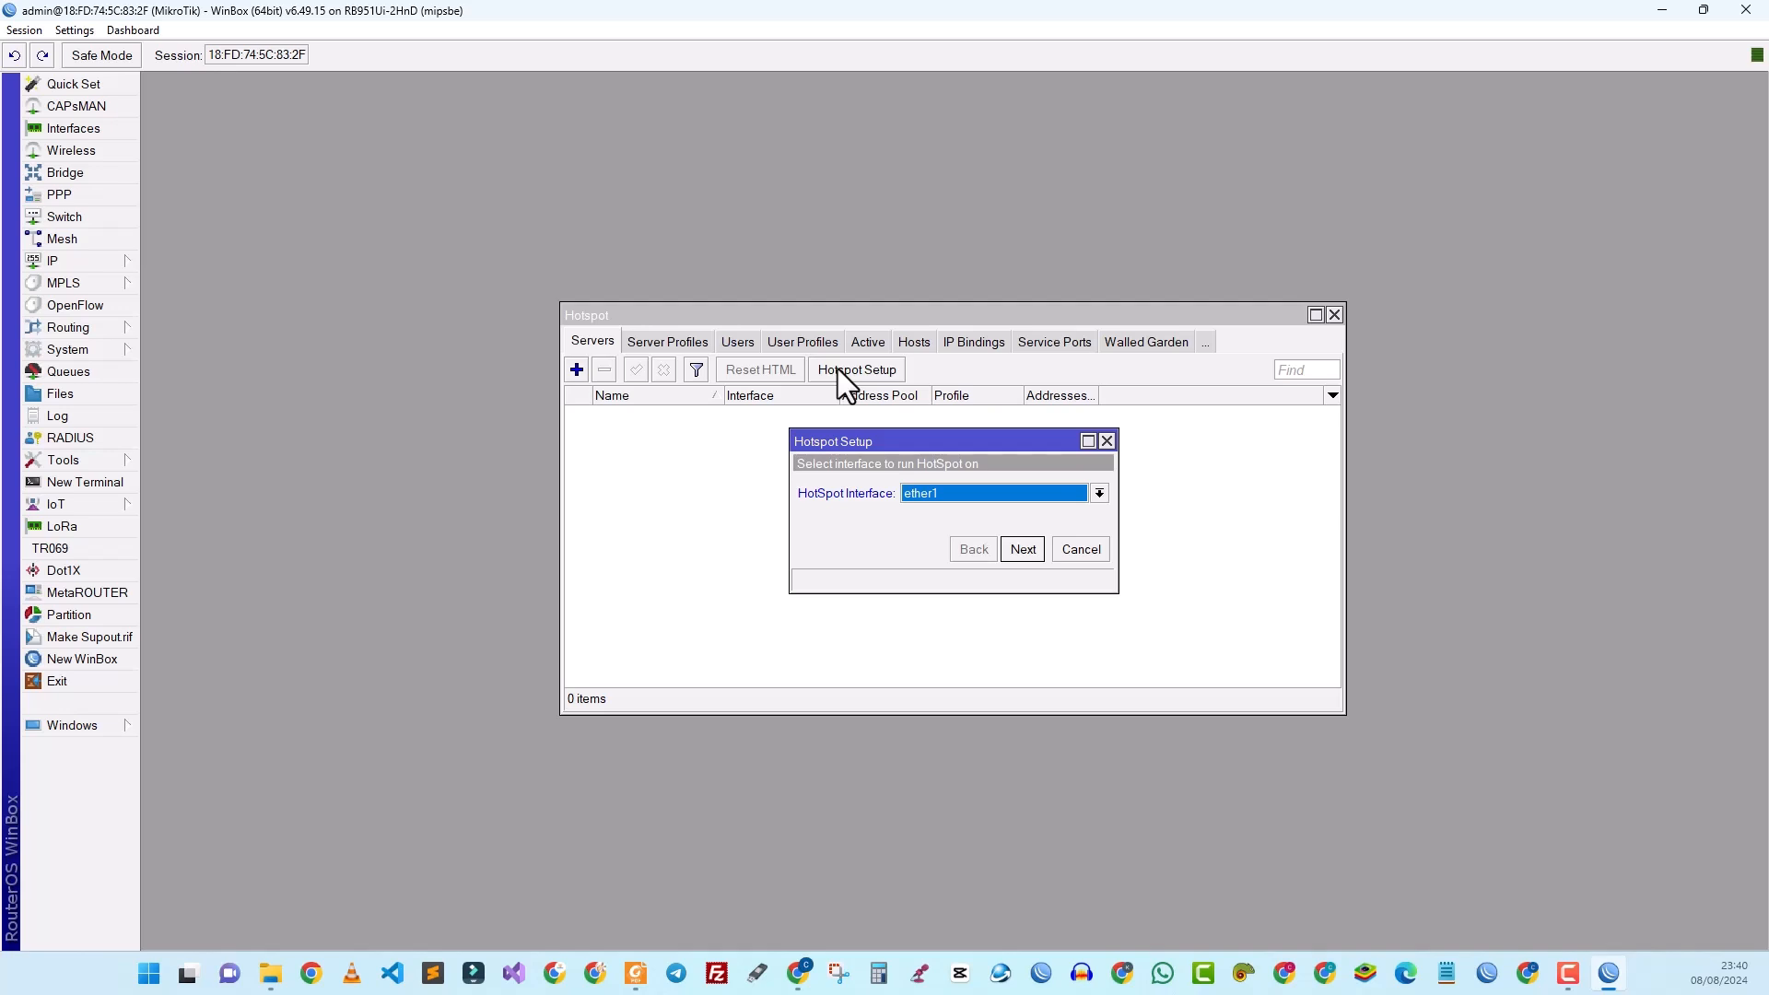
Step: Run the hotspot on bridge-sonotic, accepting 192.168.6.1/24, the default pool, no certificate, SMTP and DNS defaults
{"action": "left_click", "coordinate": [936, 495]}
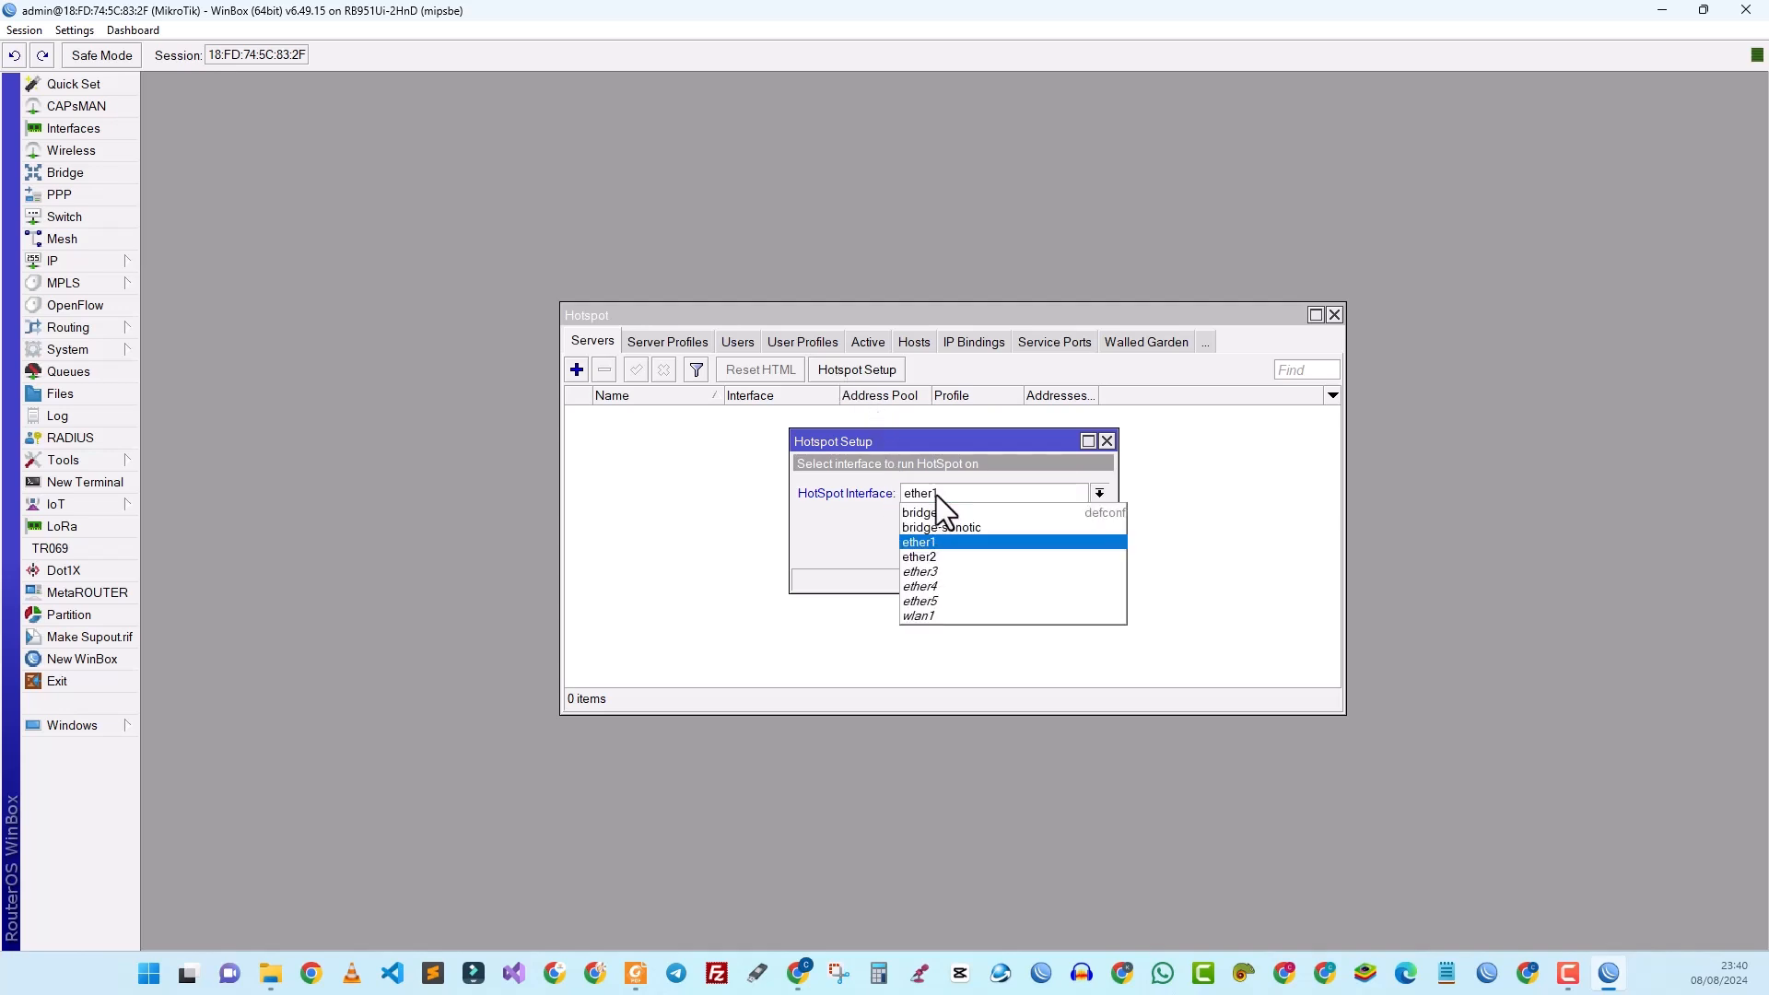
{"action": "left_click", "coordinate": [937, 527]}
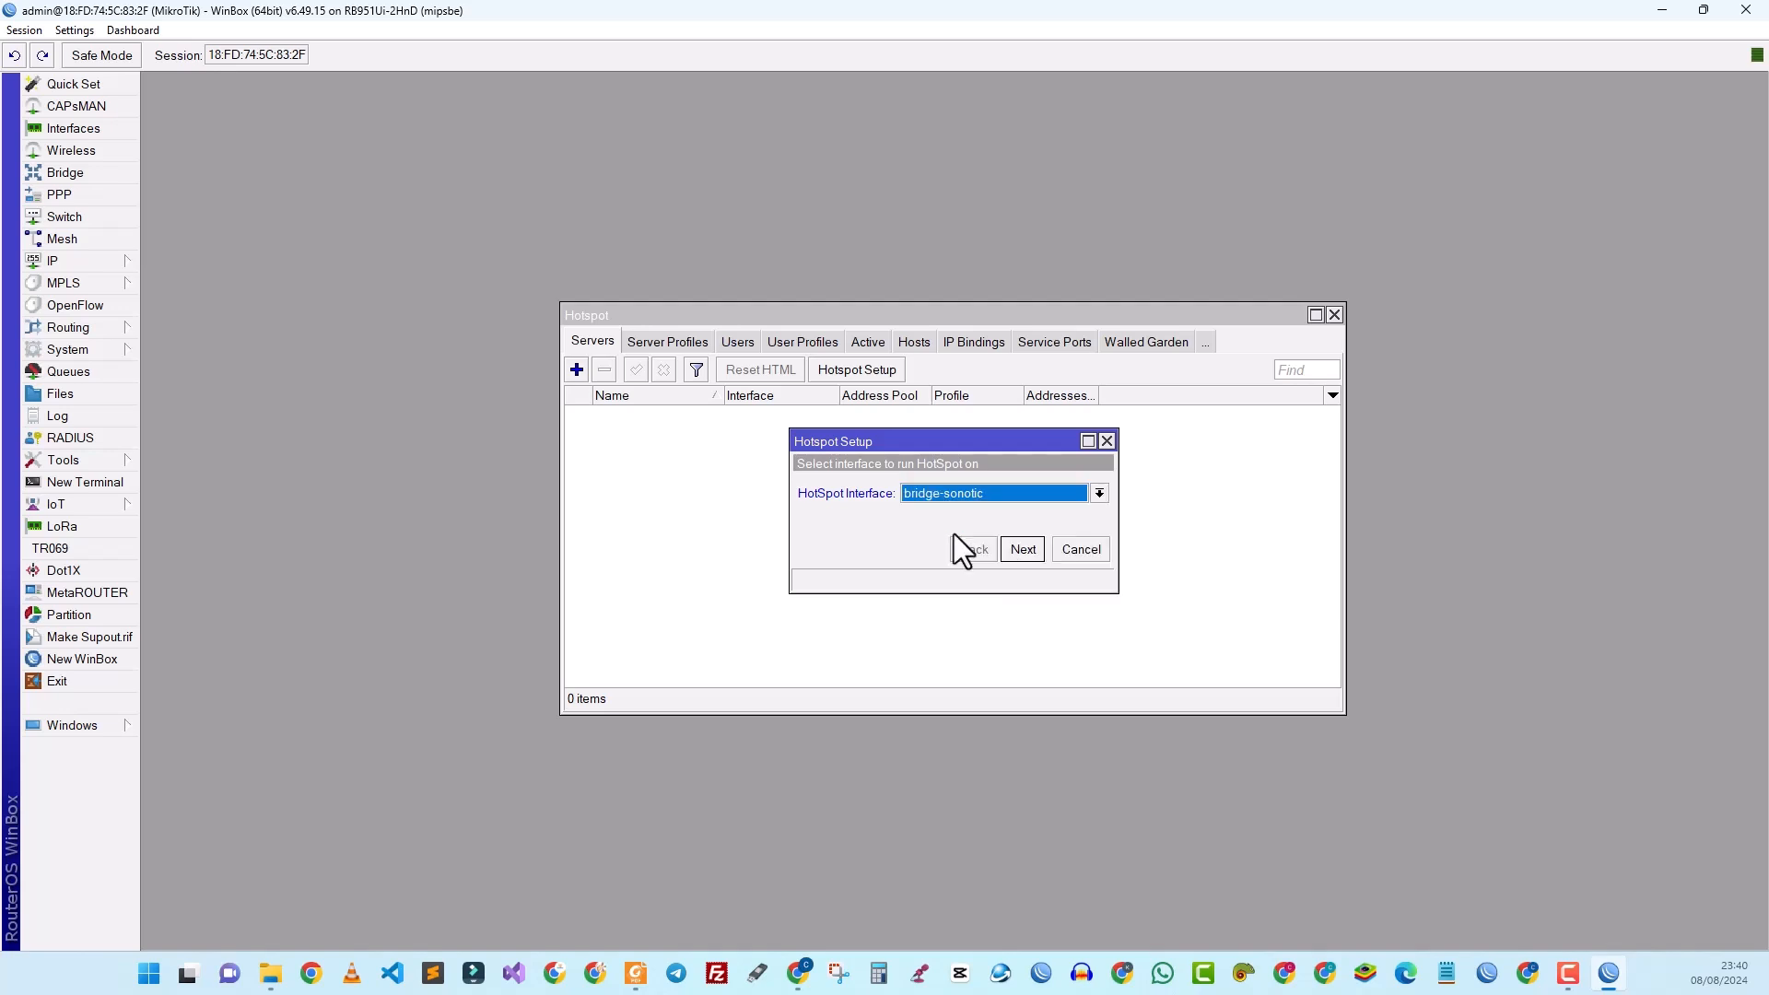
{"action": "left_click", "coordinate": [1025, 547]}
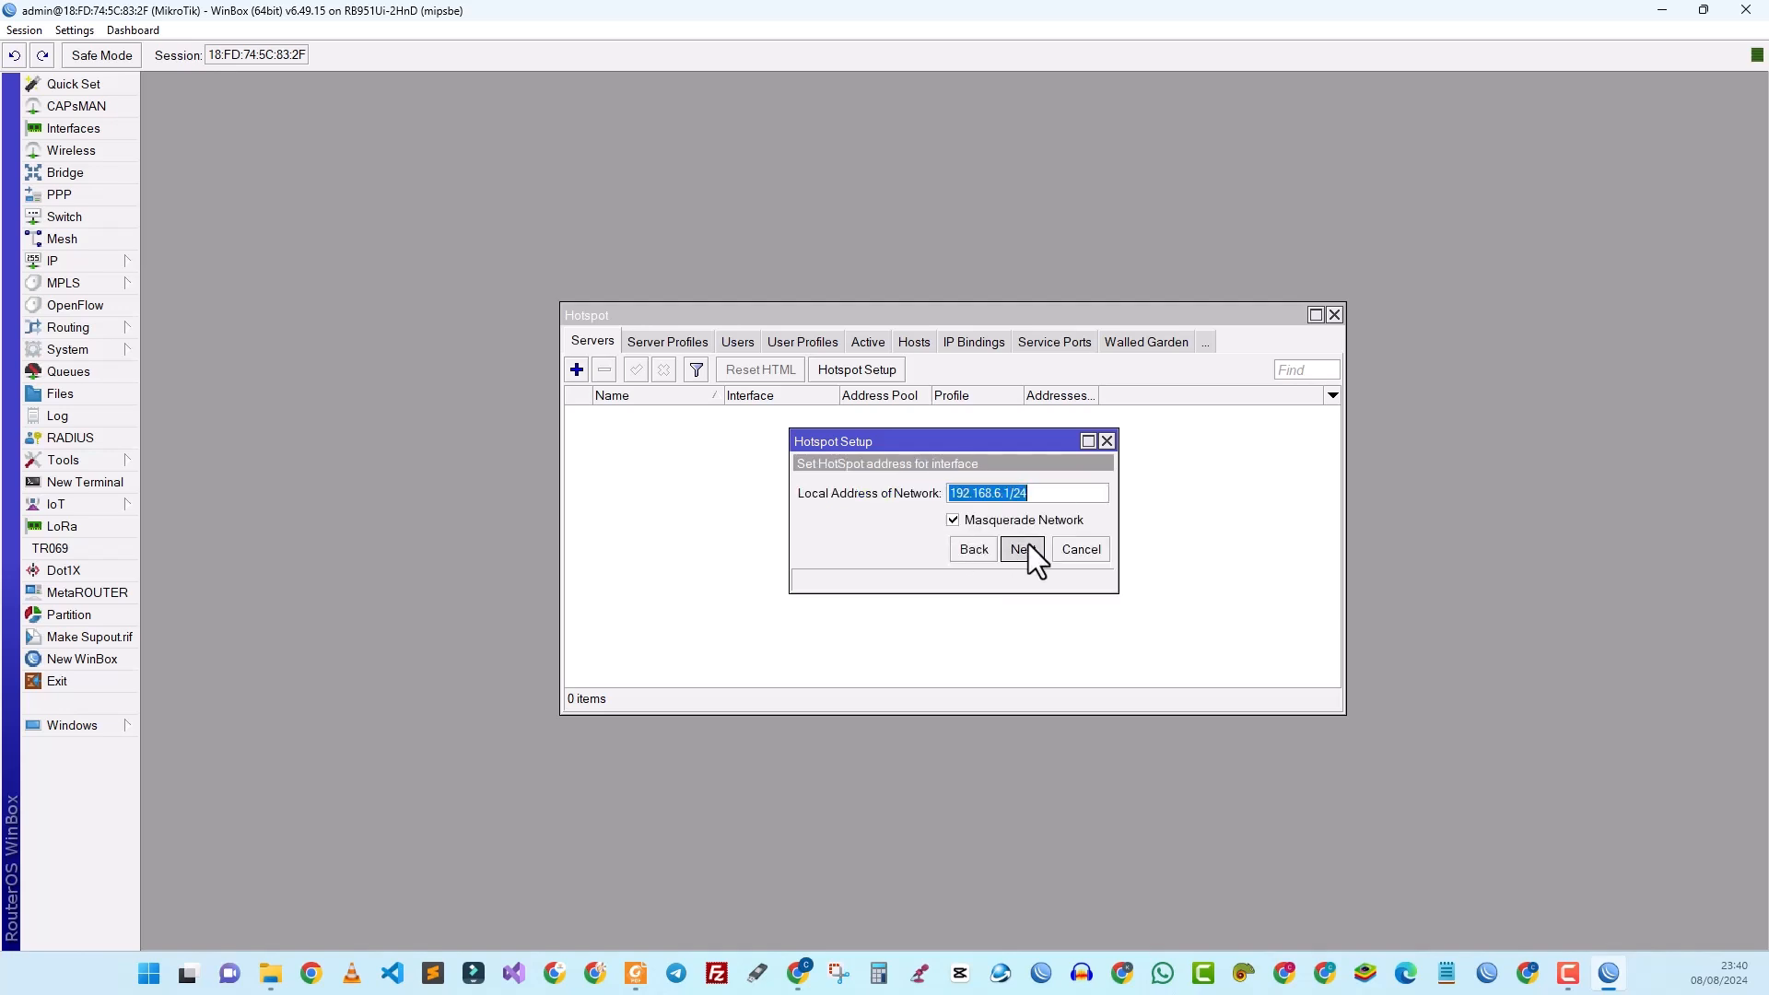
{"action": "left_click", "coordinate": [1028, 545]}
{"action": "left_click", "coordinate": [1028, 545]}
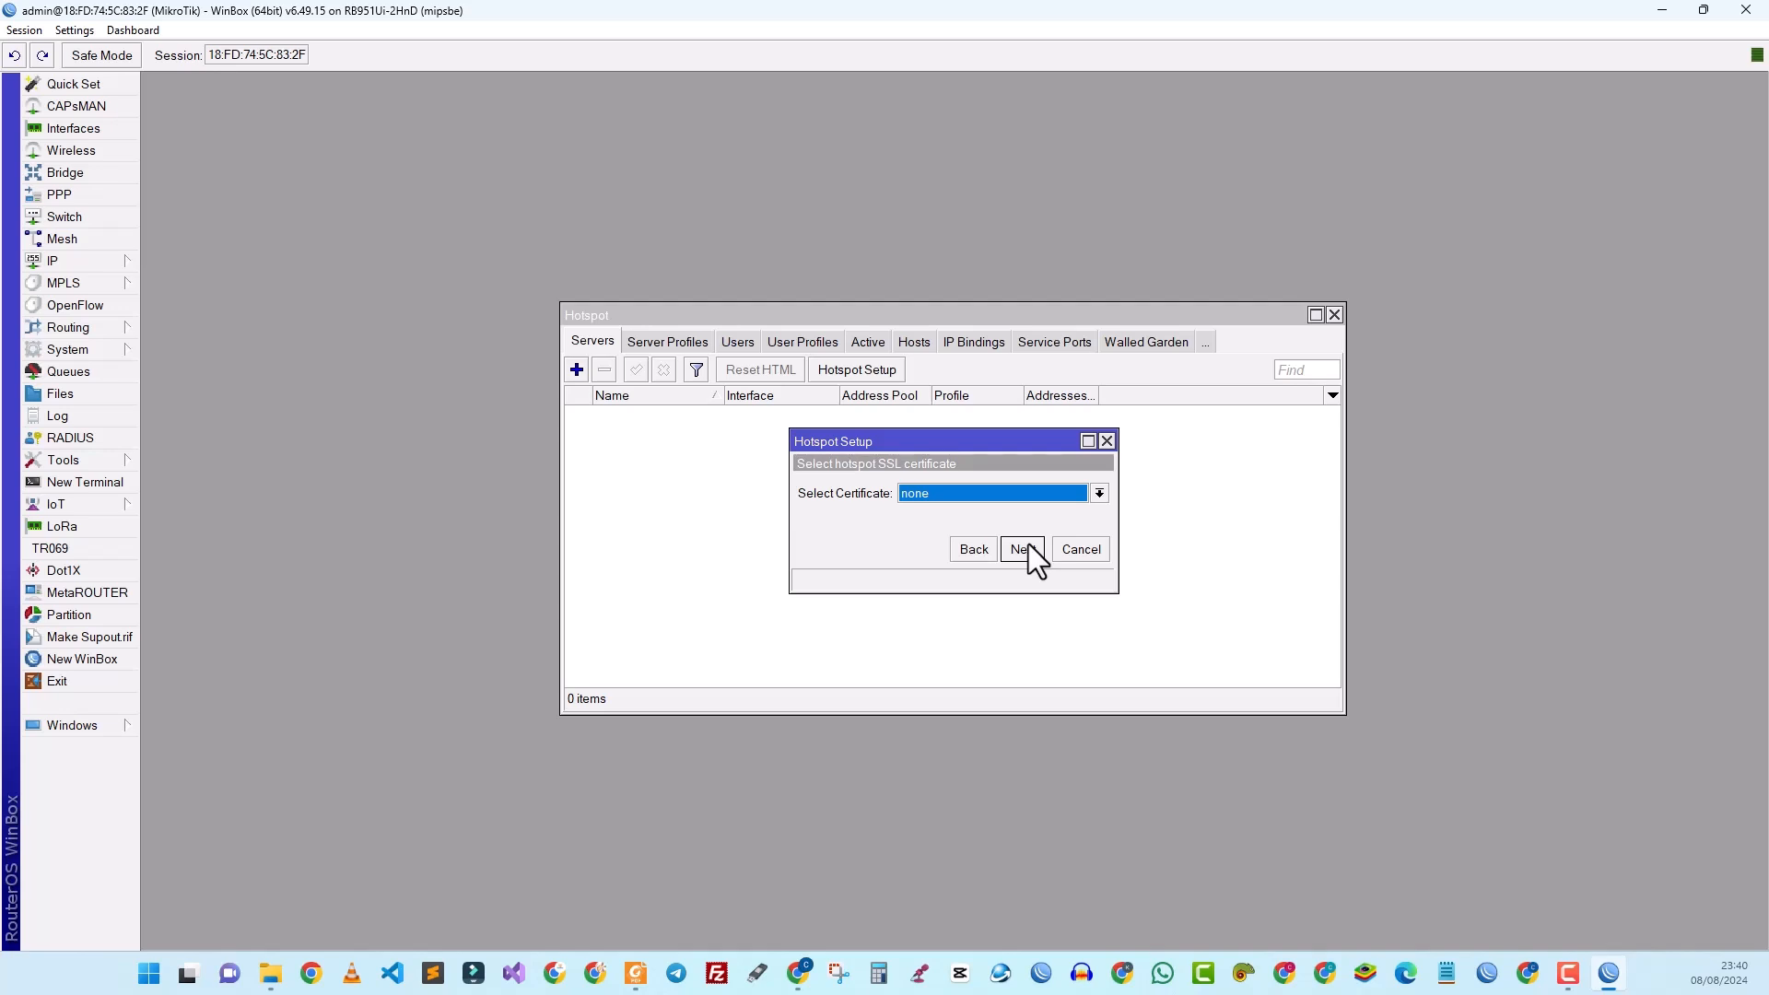
{"action": "left_click", "coordinate": [1028, 545]}
{"action": "left_click", "coordinate": [1028, 545]}
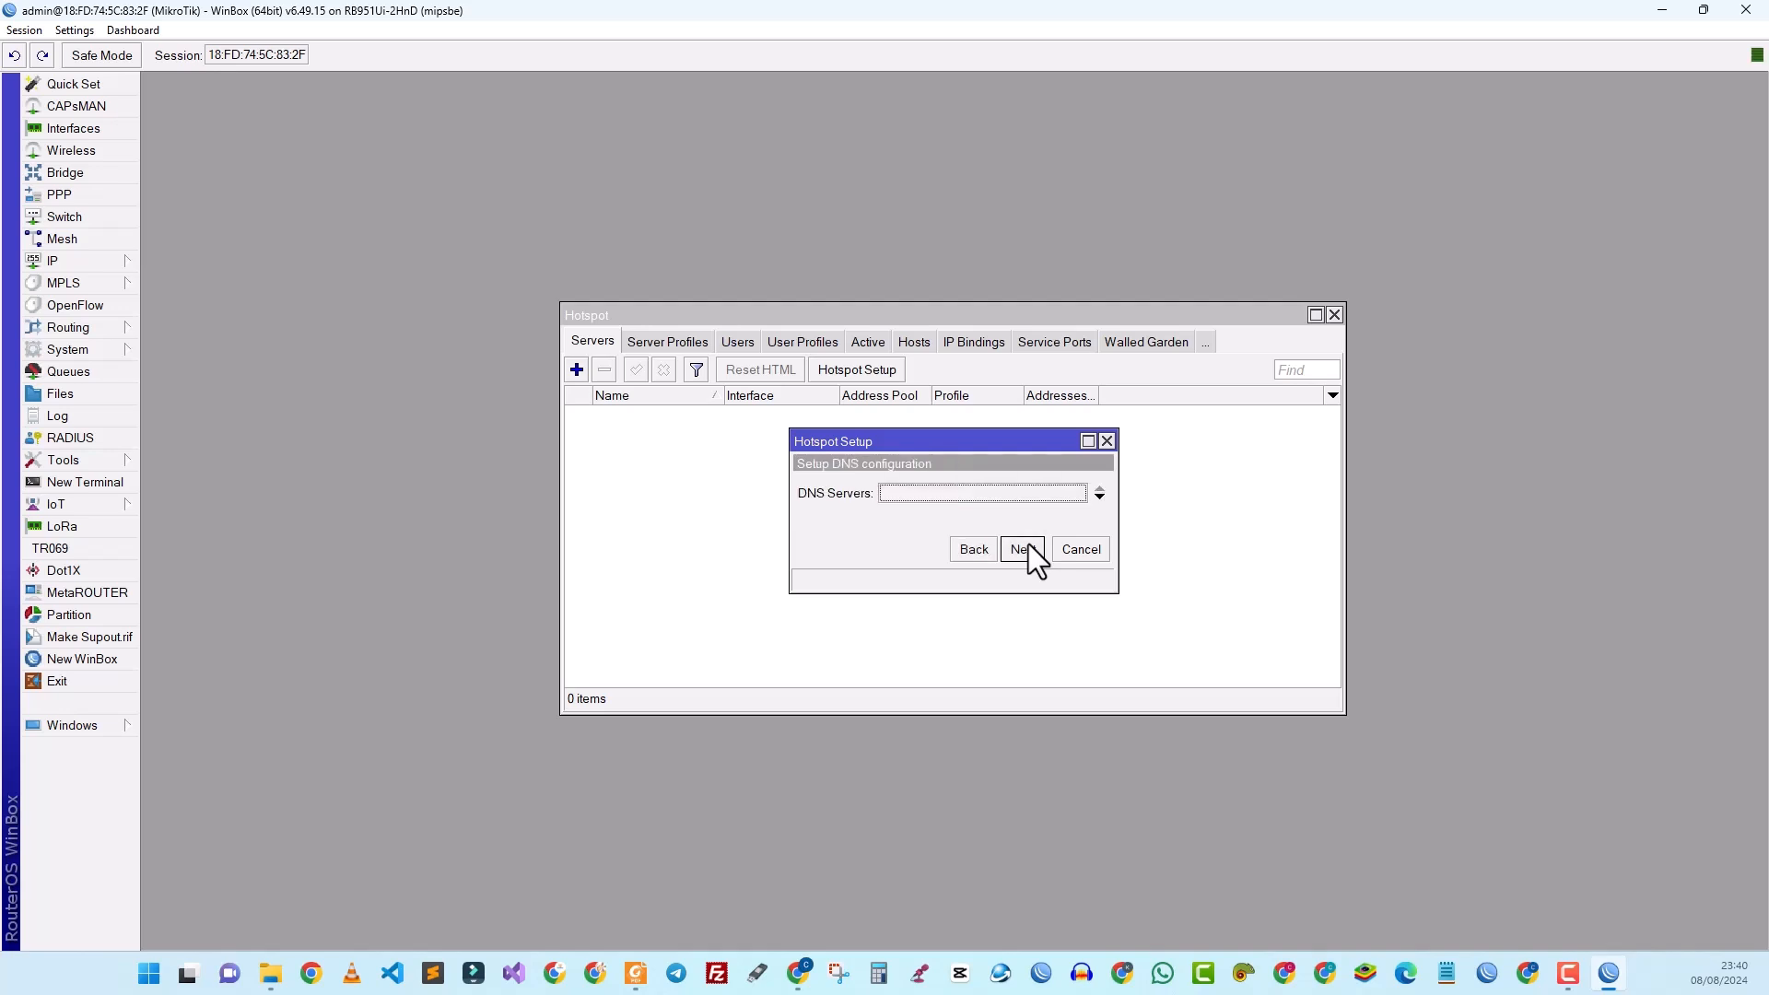
{"action": "left_click", "coordinate": [1028, 545]}
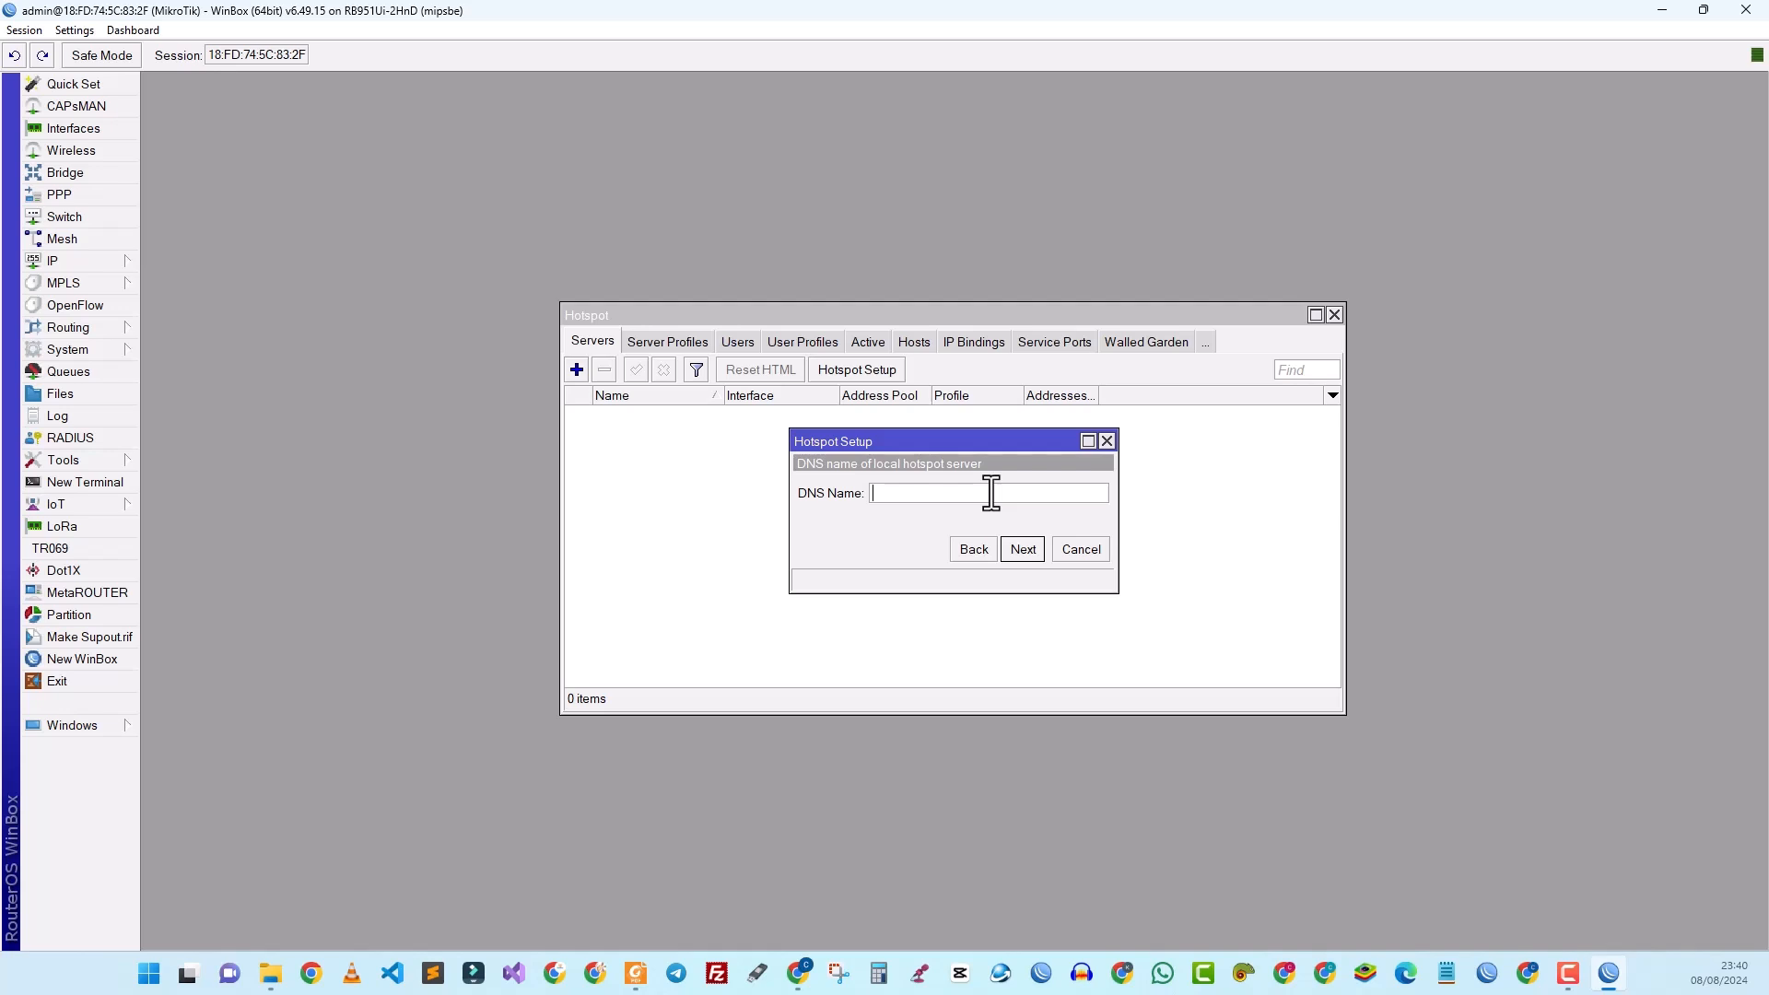
Step: Set the hotspot DNS name to sonotic.zone and finish with the suggested local user
{"action": "type", "text": "sonotic.zone"}
{"action": "left_click", "coordinate": [1026, 554]}
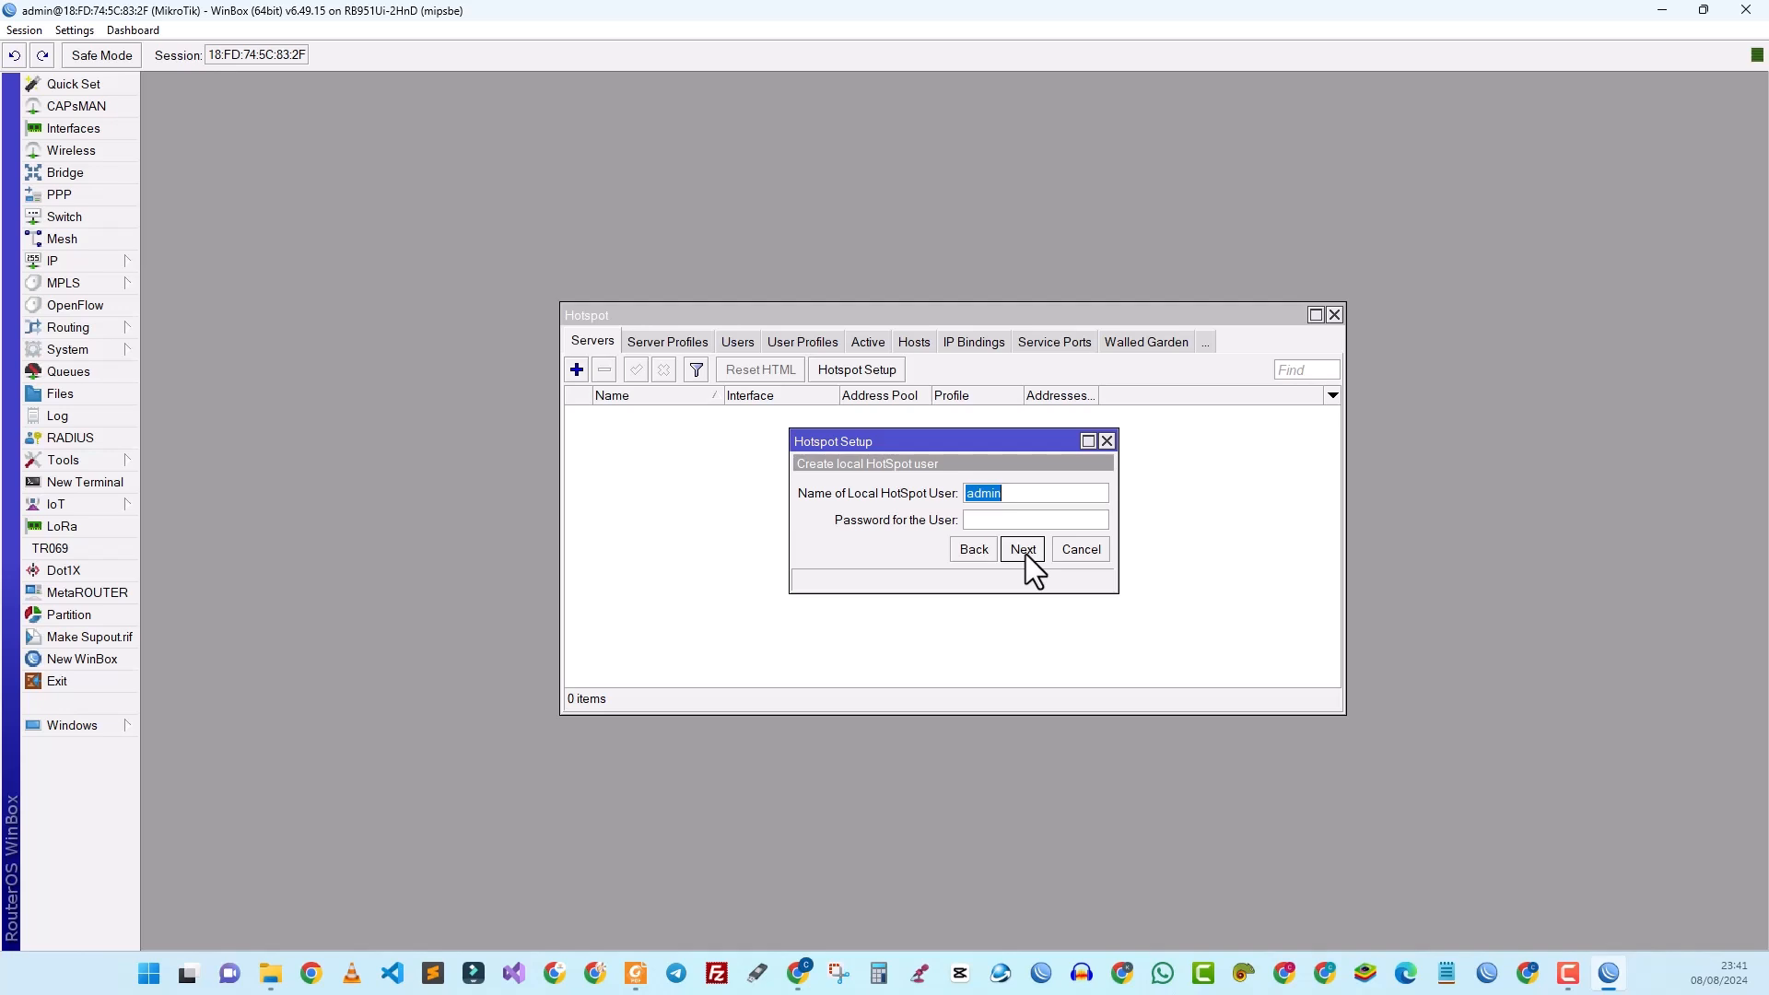
{"action": "left_click", "coordinate": [1025, 554]}
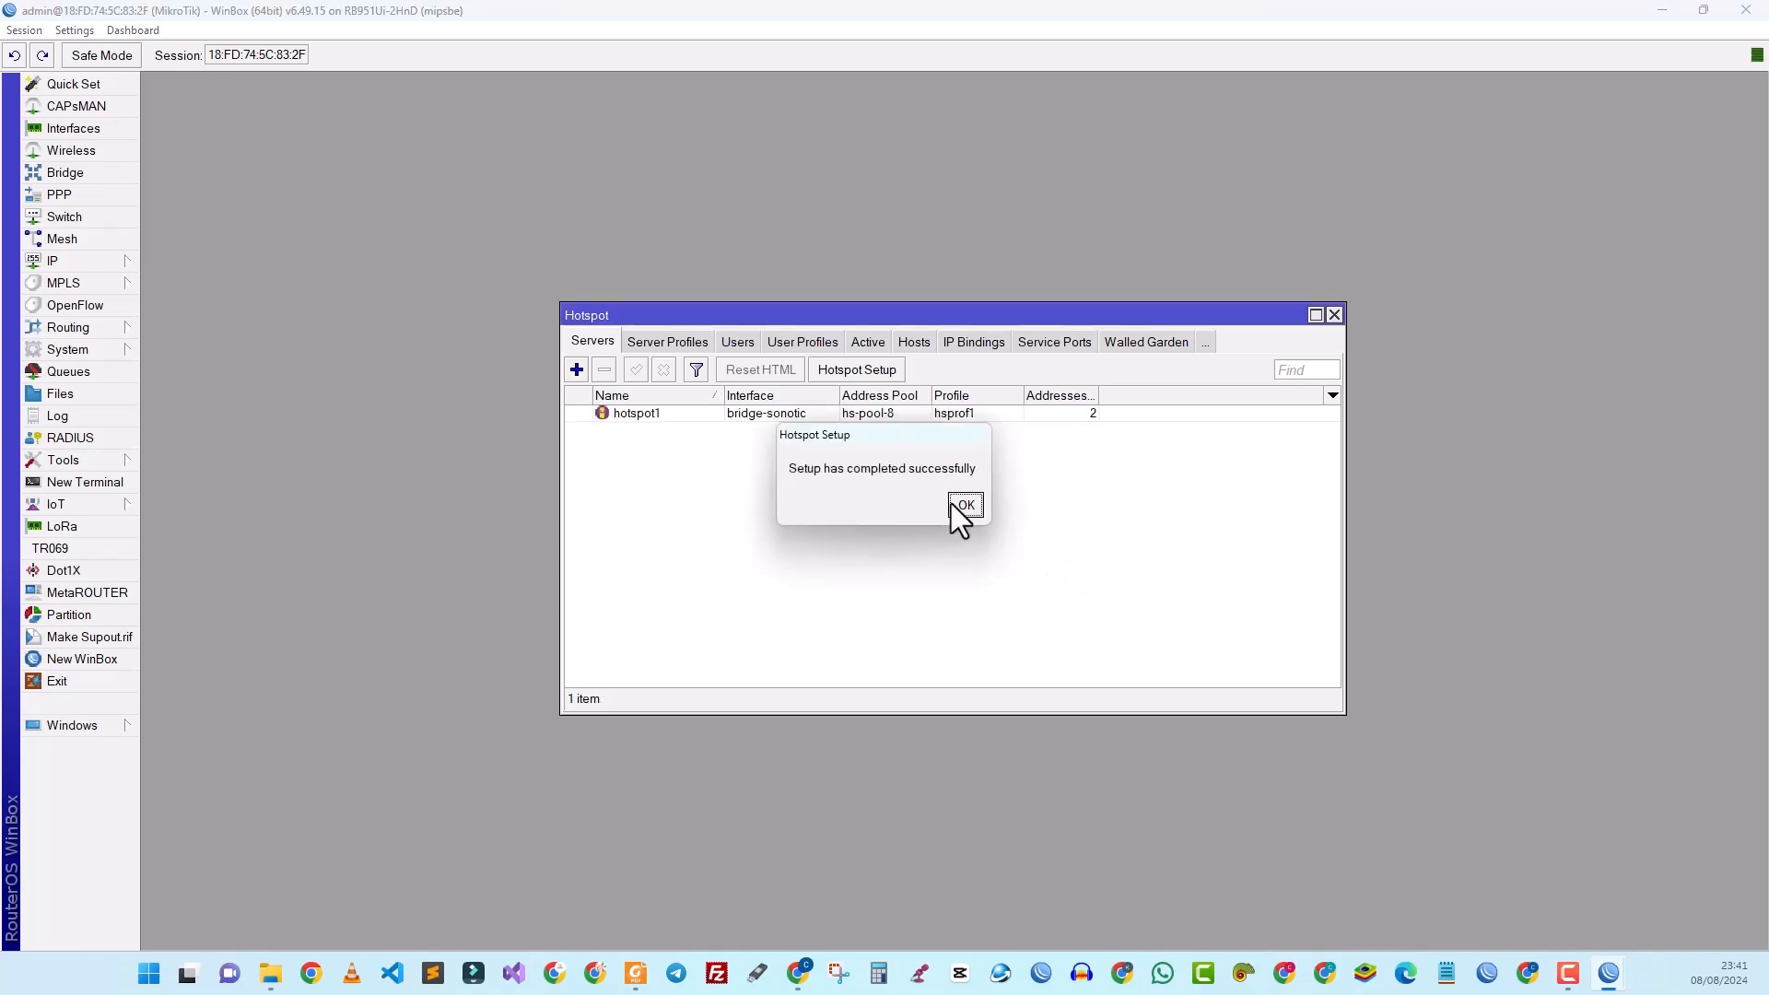
Step: Dismiss the success message and change hotspot1's Addresses Per MAC from 2 to 1
{"action": "left_click", "coordinate": [965, 505]}
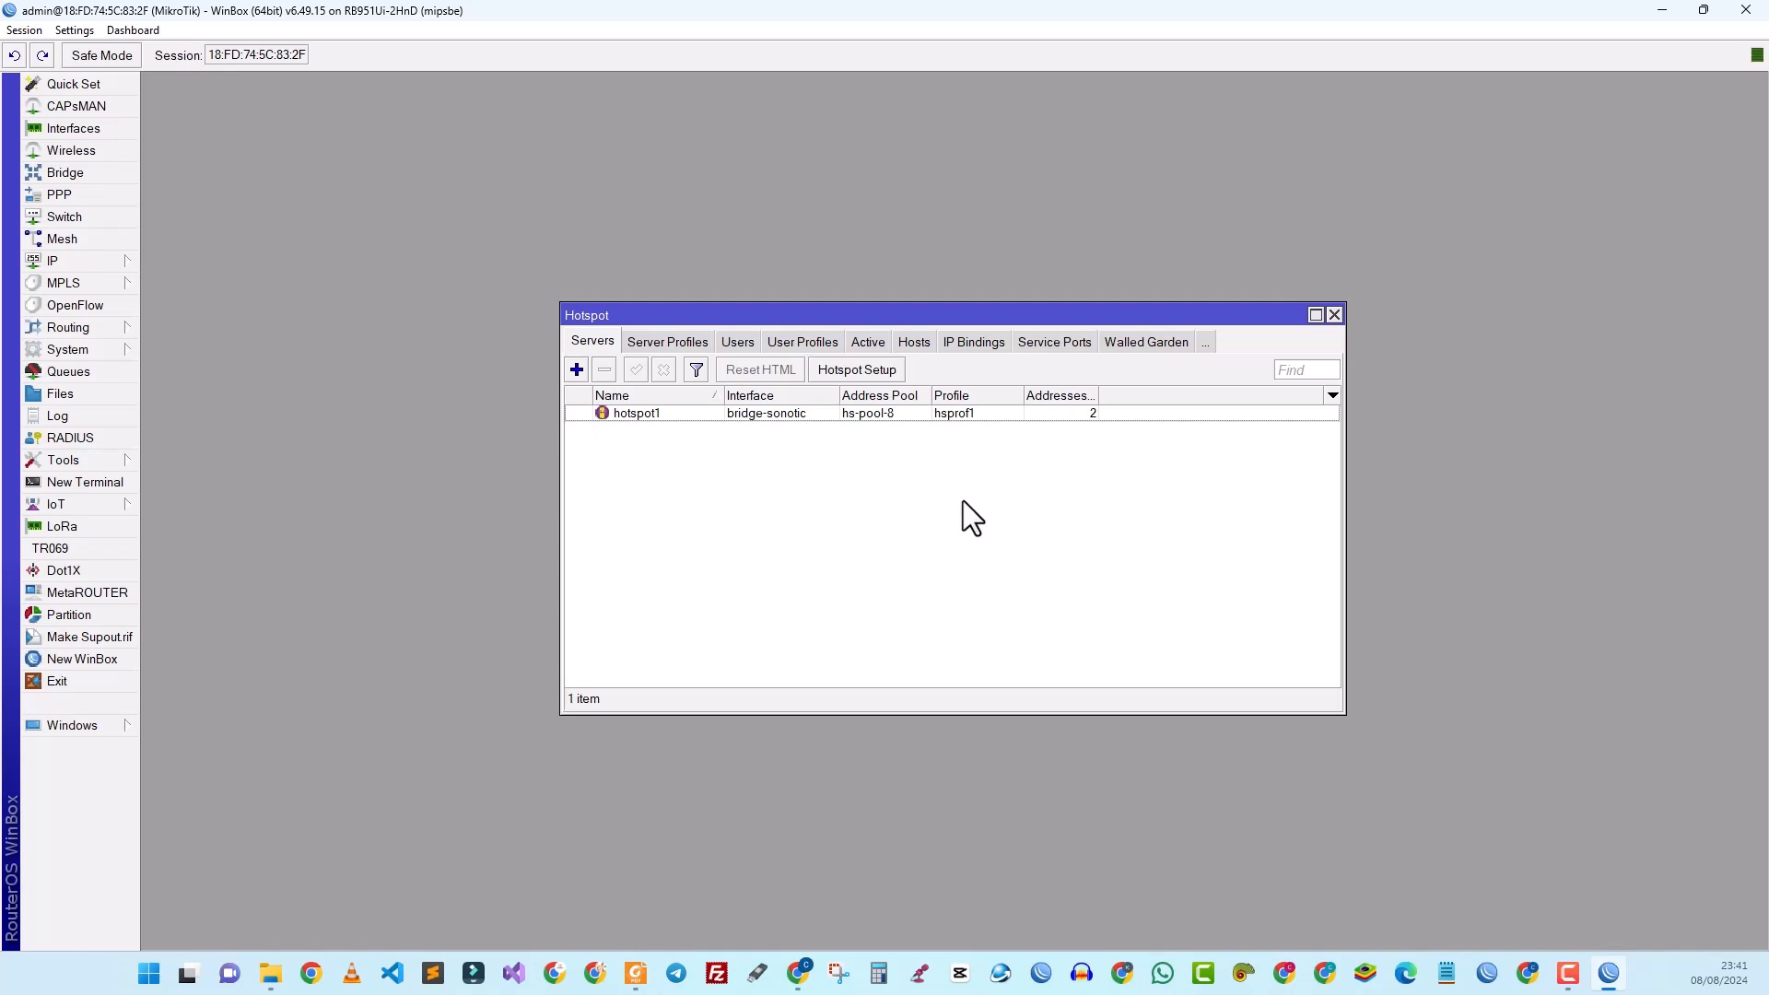
{"action": "double_click", "coordinate": [980, 411]}
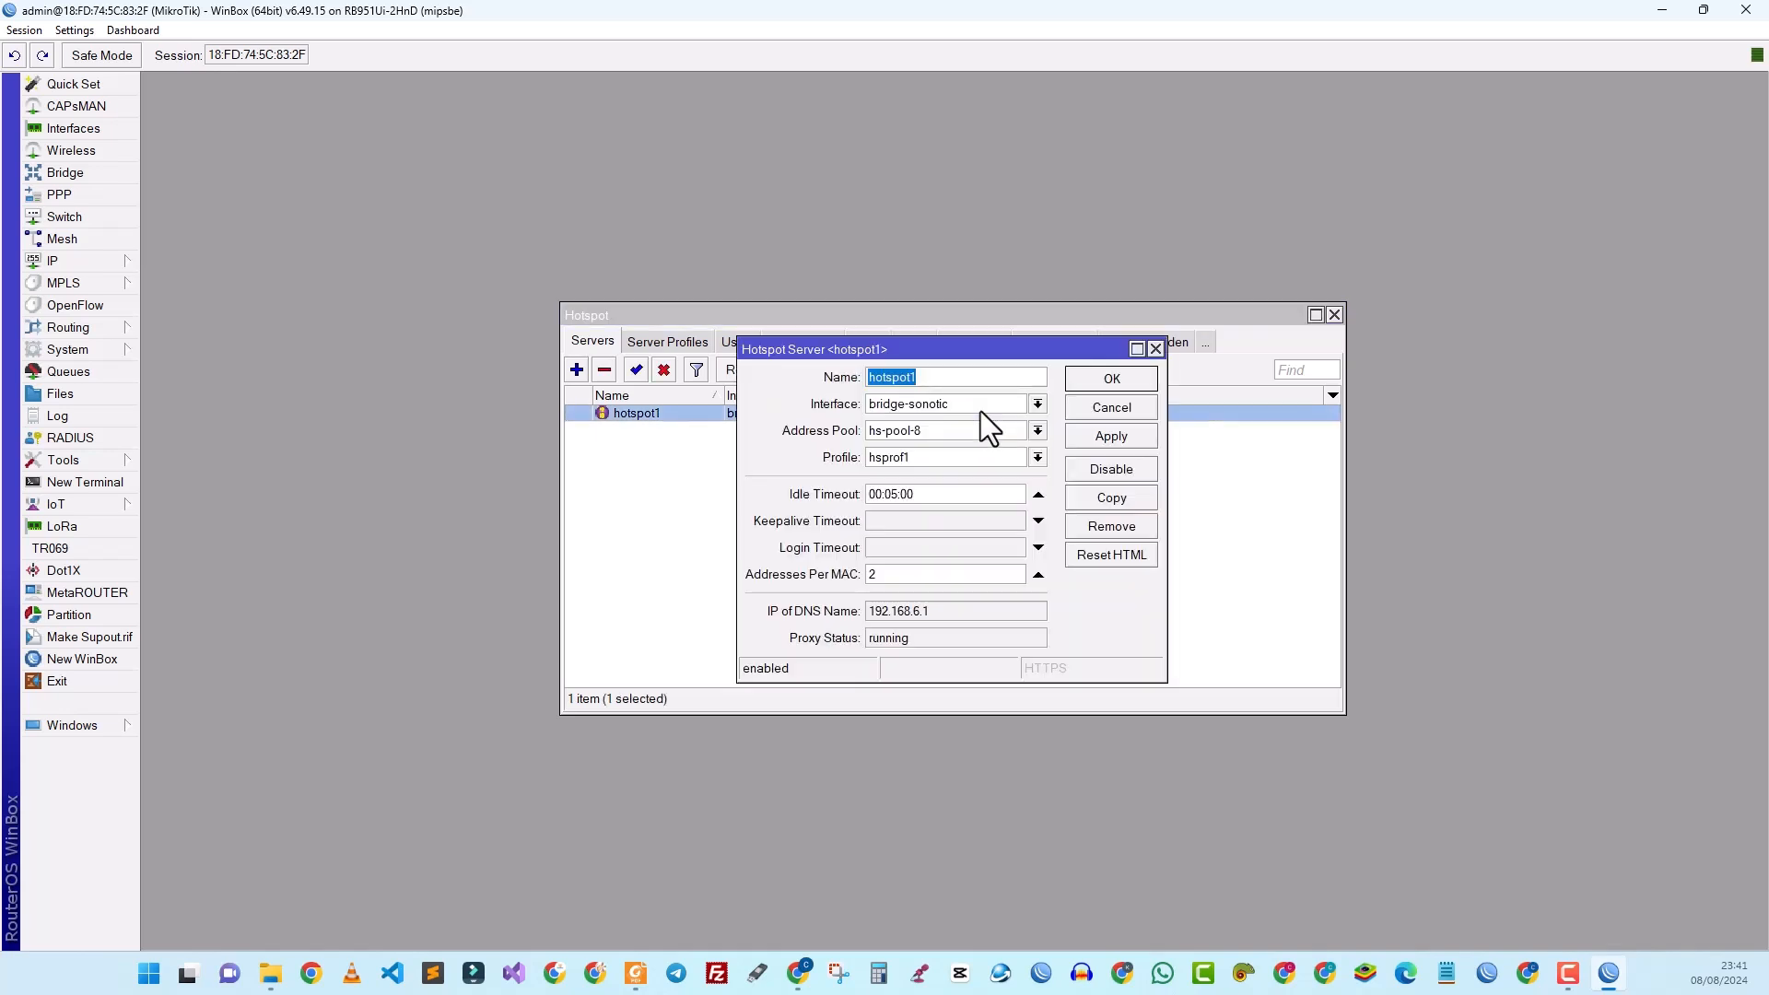
{"action": "double_click", "coordinate": [881, 575]}
{"action": "left_click", "coordinate": [1088, 438]}
{"action": "left_click", "coordinate": [1098, 386]}
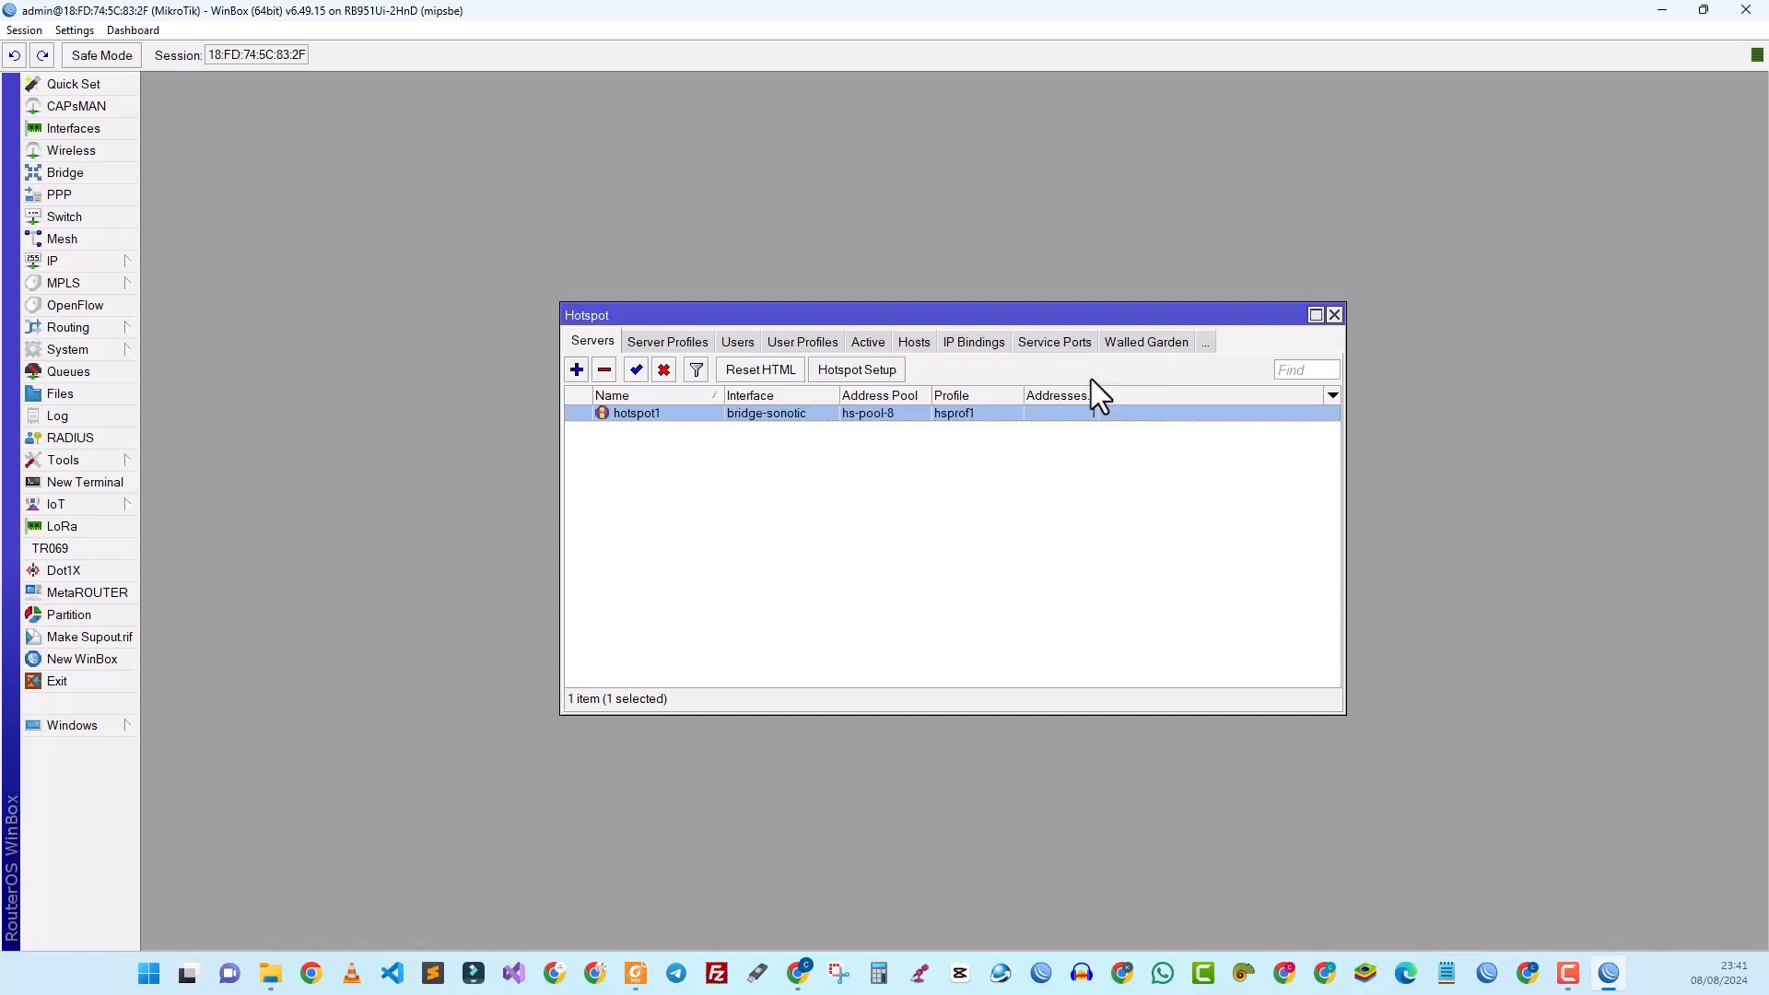
Step: In profile hsprof1's login methods, enable HTTPS and HTTP PAP and toggle MAC Cookie
{"action": "left_click", "coordinate": [650, 340]}
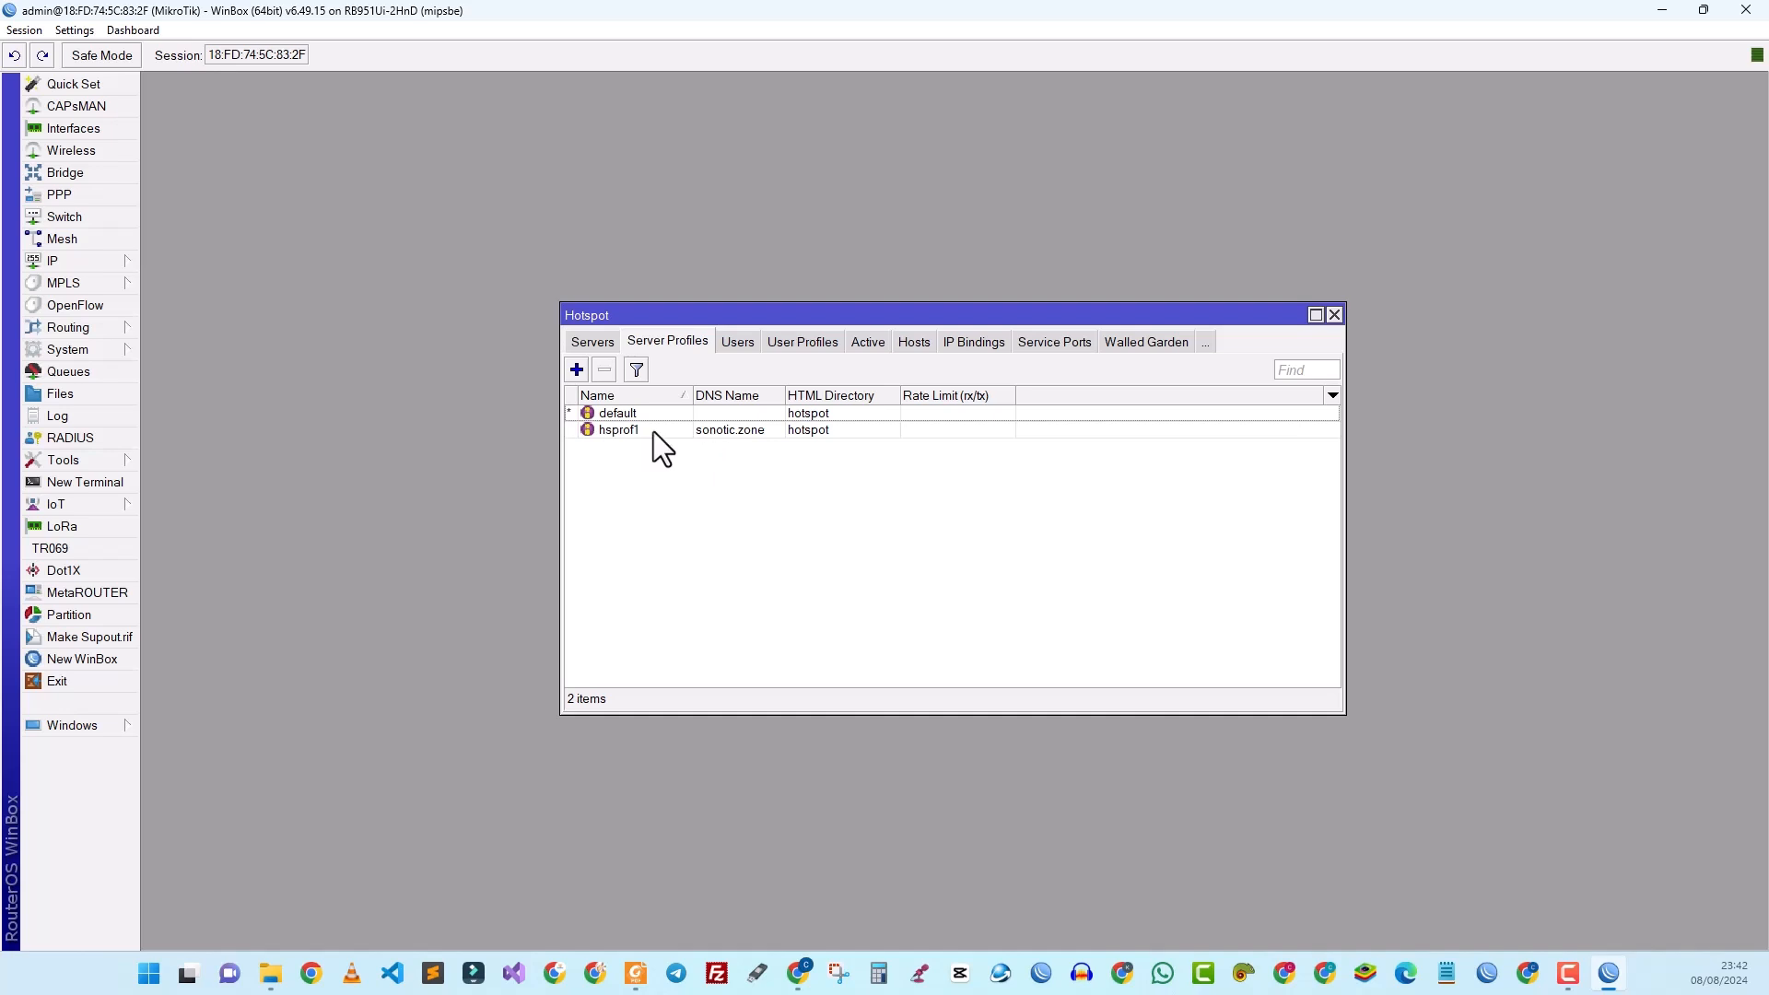
{"action": "double_click", "coordinate": [731, 434]}
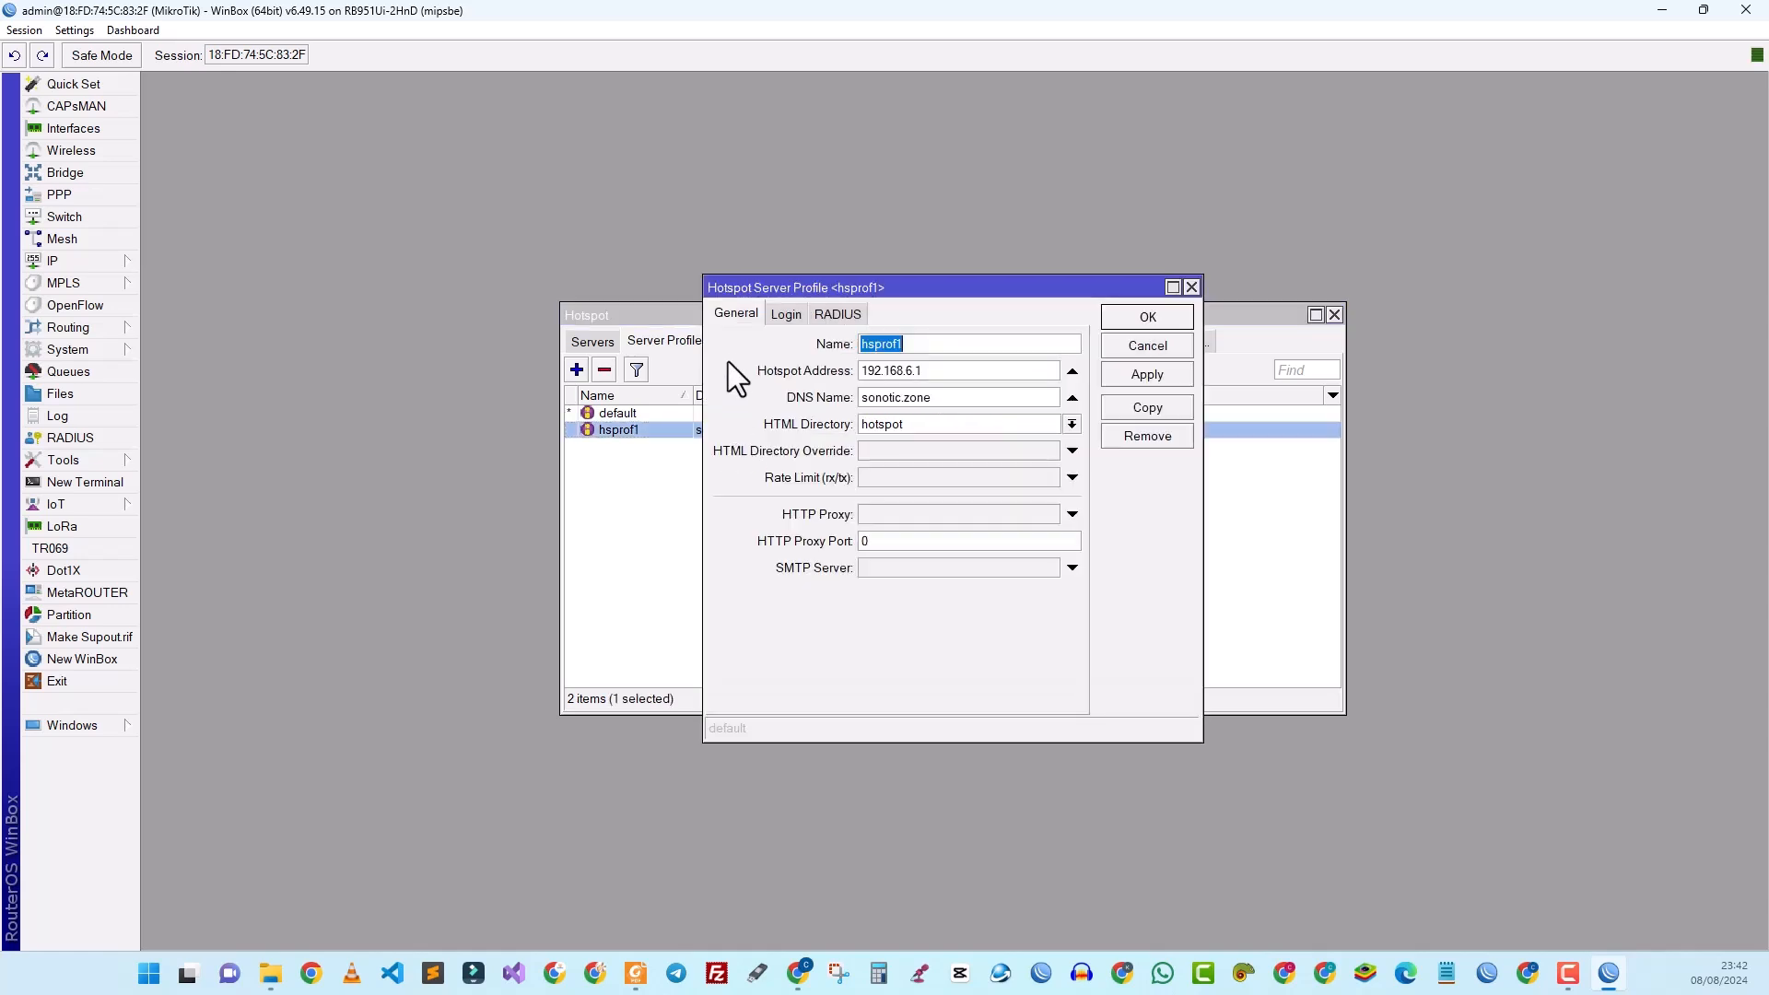
{"action": "left_click", "coordinate": [787, 313]}
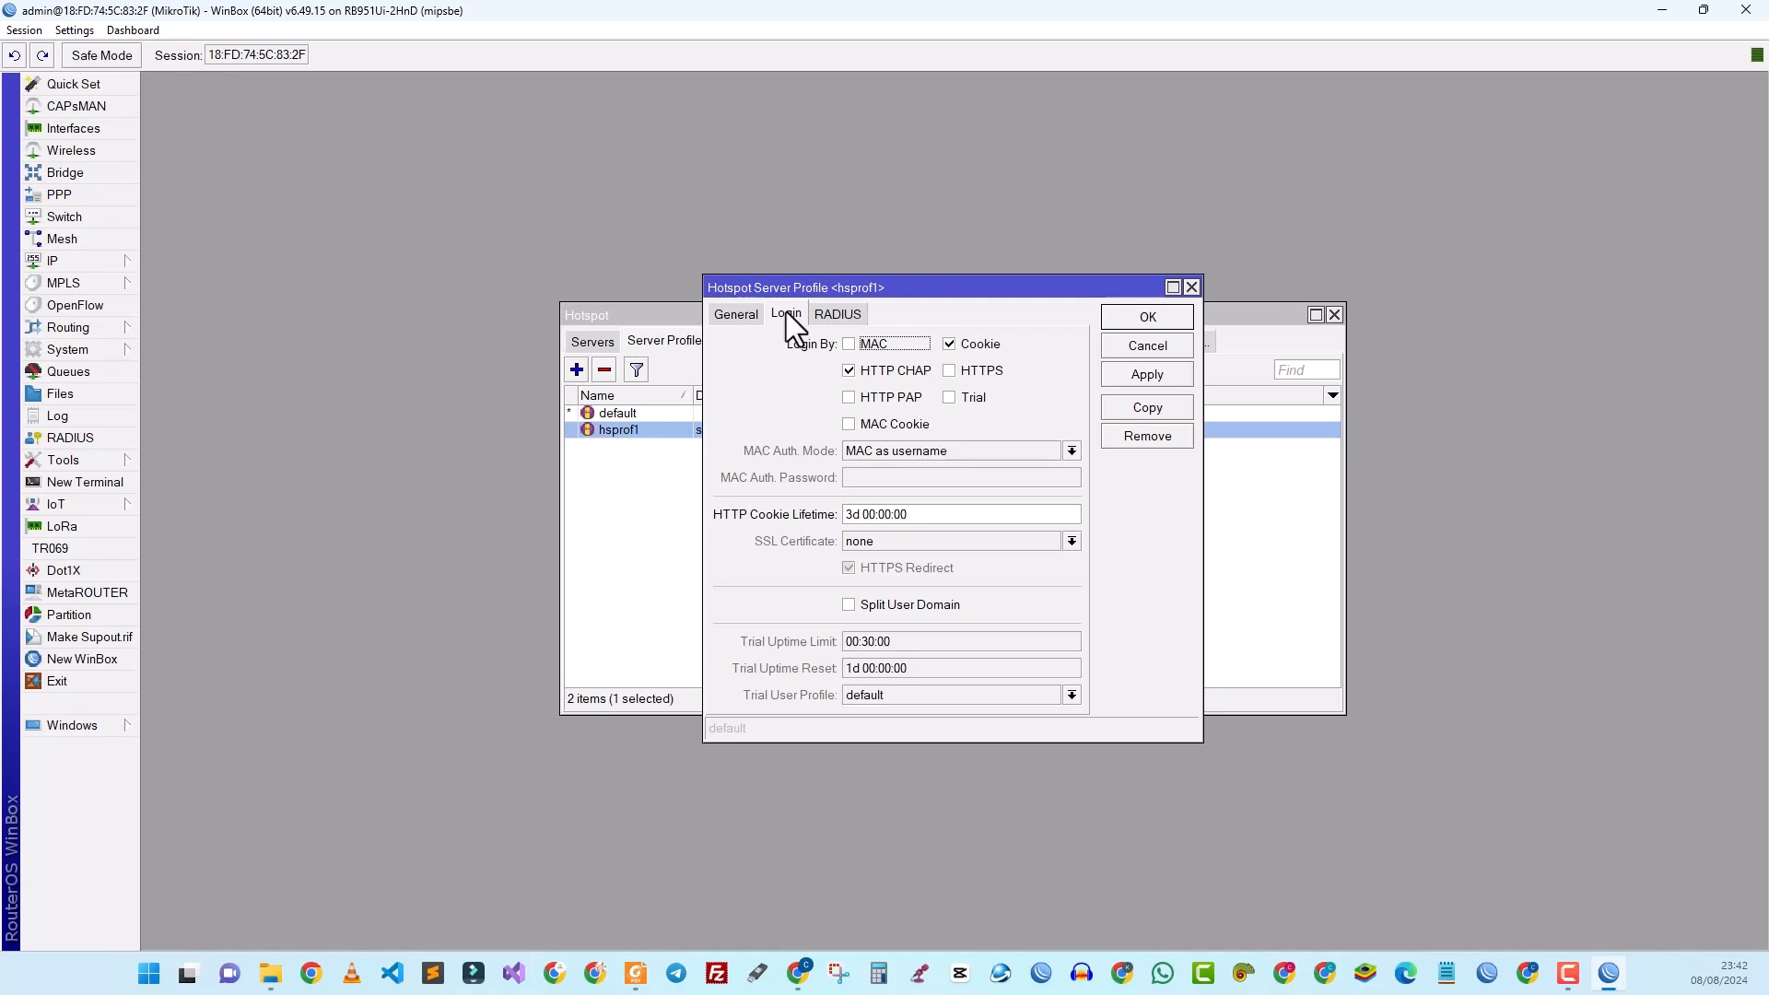
{"action": "left_click", "coordinate": [947, 371]}
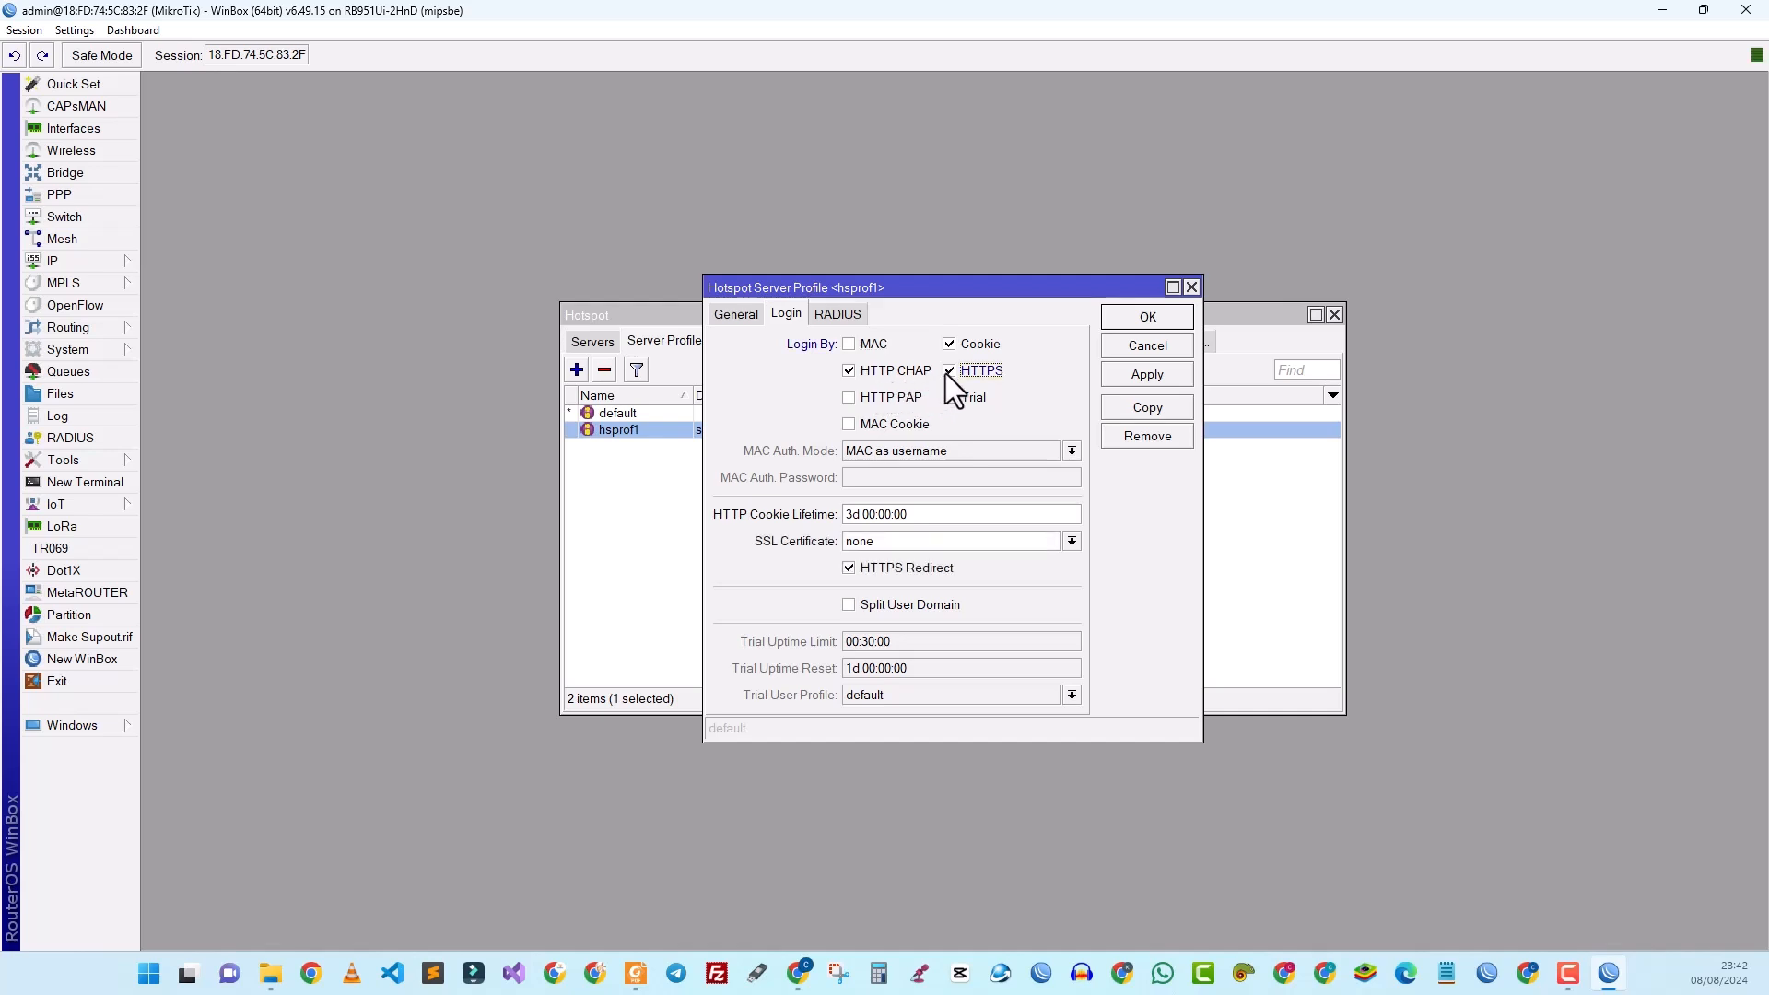
{"action": "left_click", "coordinate": [849, 399]}
{"action": "left_click", "coordinate": [848, 423]}
Step: Enable Use RADIUS on hsprof1, save the profile, and return to the Servers list
{"action": "left_click", "coordinate": [841, 314]}
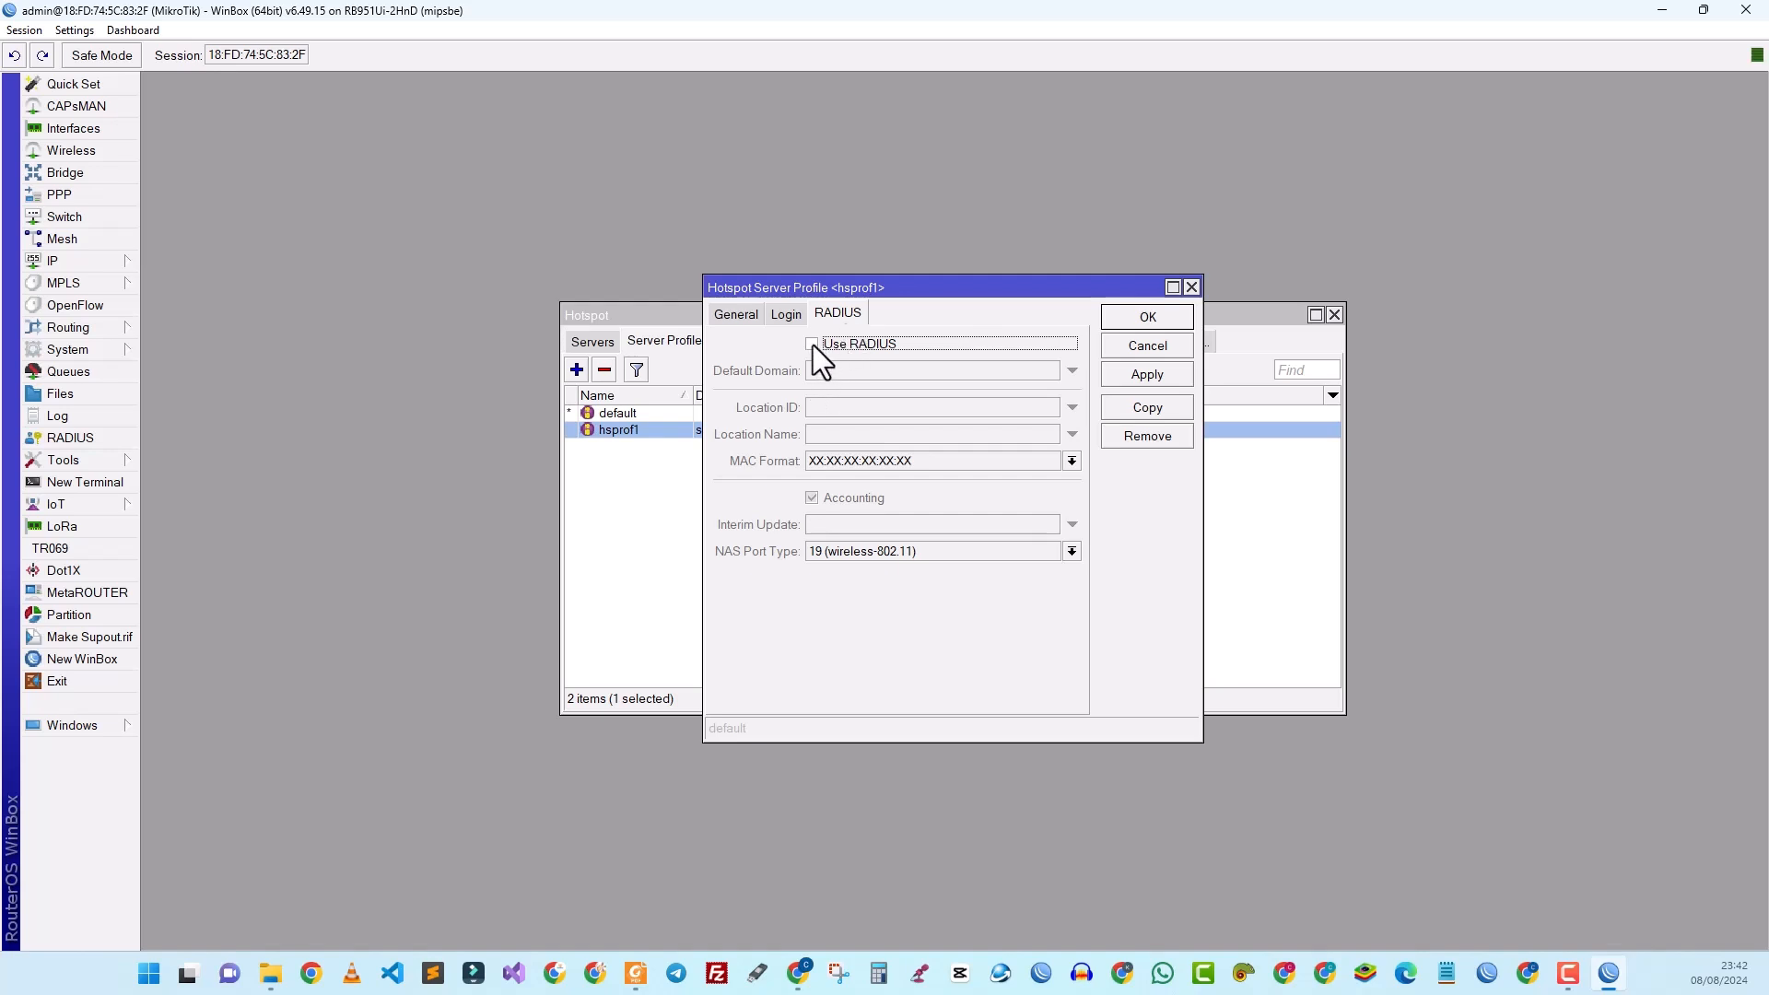
{"action": "left_click", "coordinate": [813, 344]}
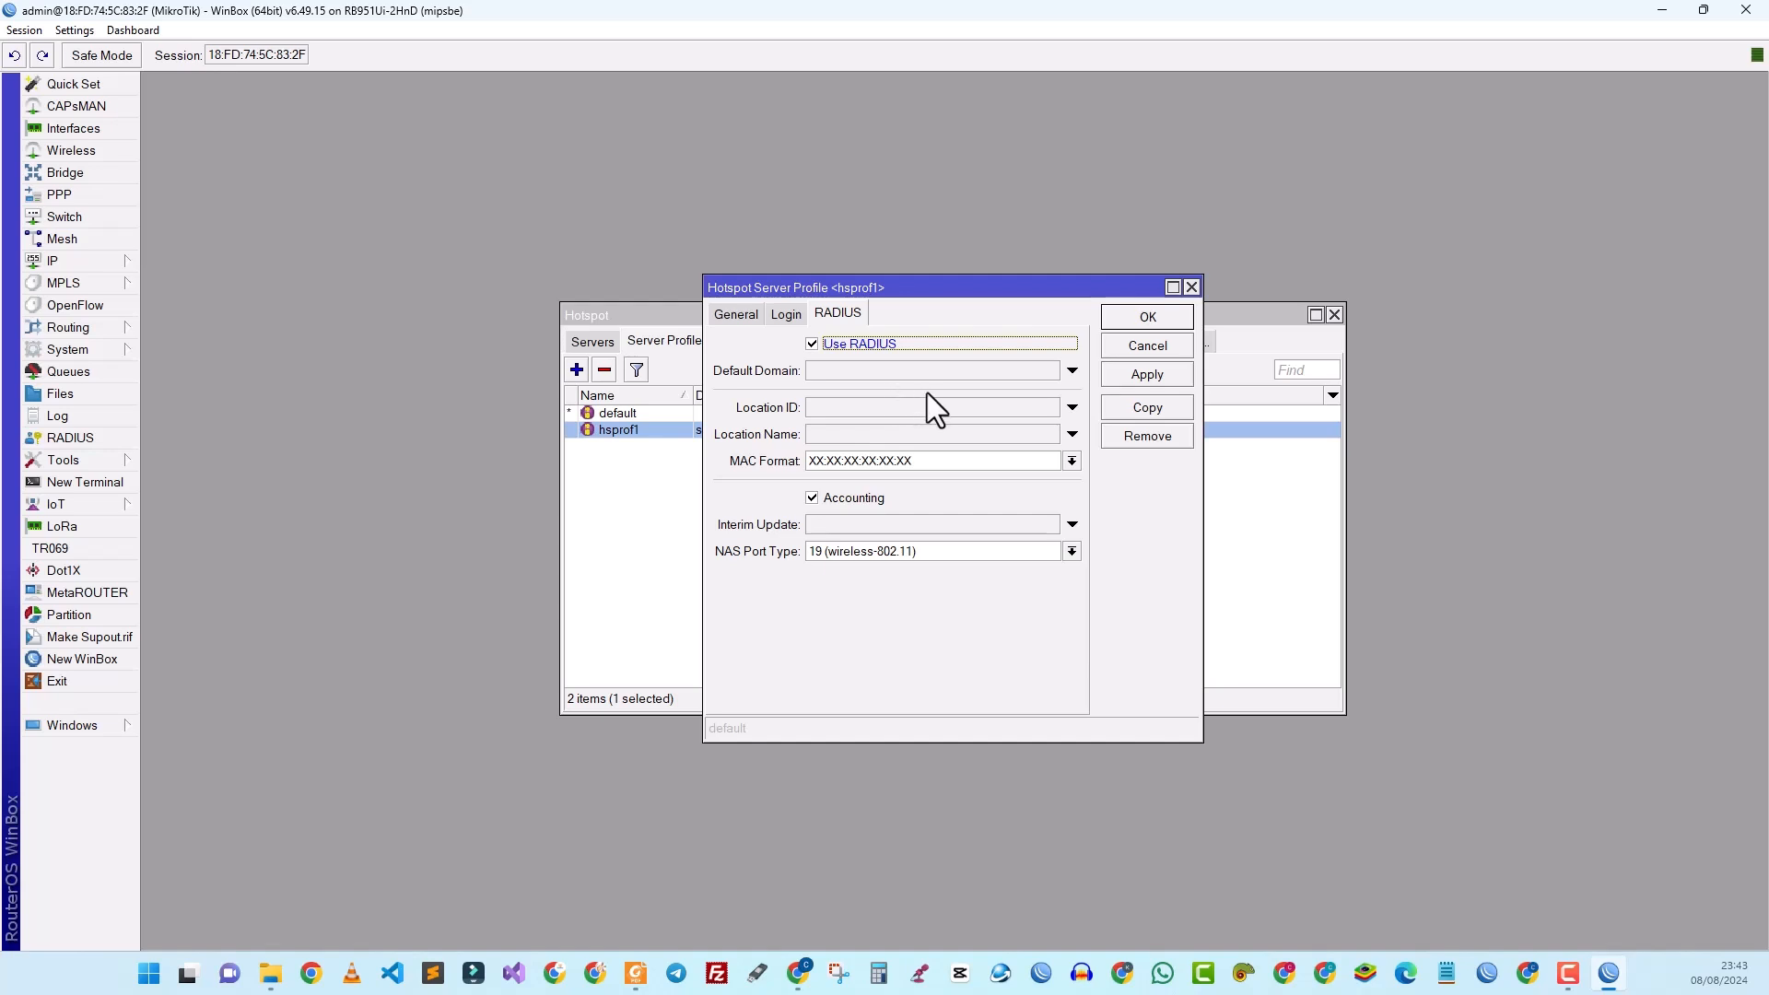
{"action": "left_click", "coordinate": [1126, 377]}
{"action": "left_click", "coordinate": [1133, 319]}
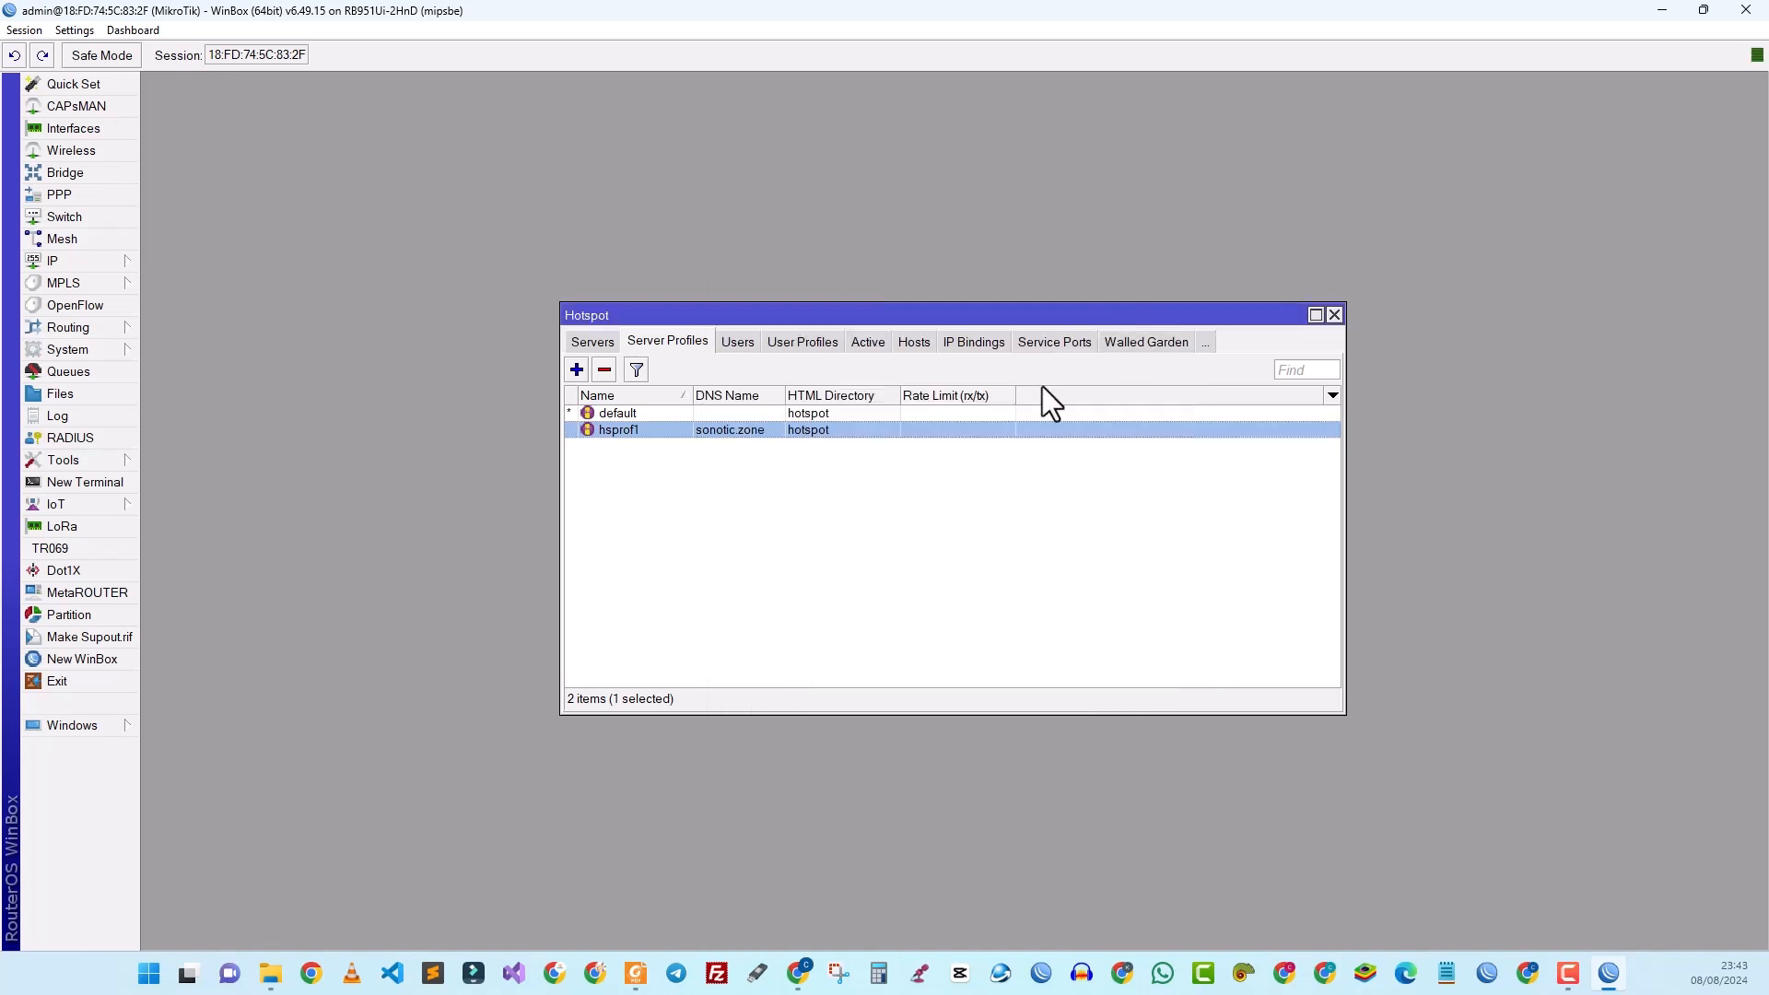
{"action": "left_click", "coordinate": [594, 344]}
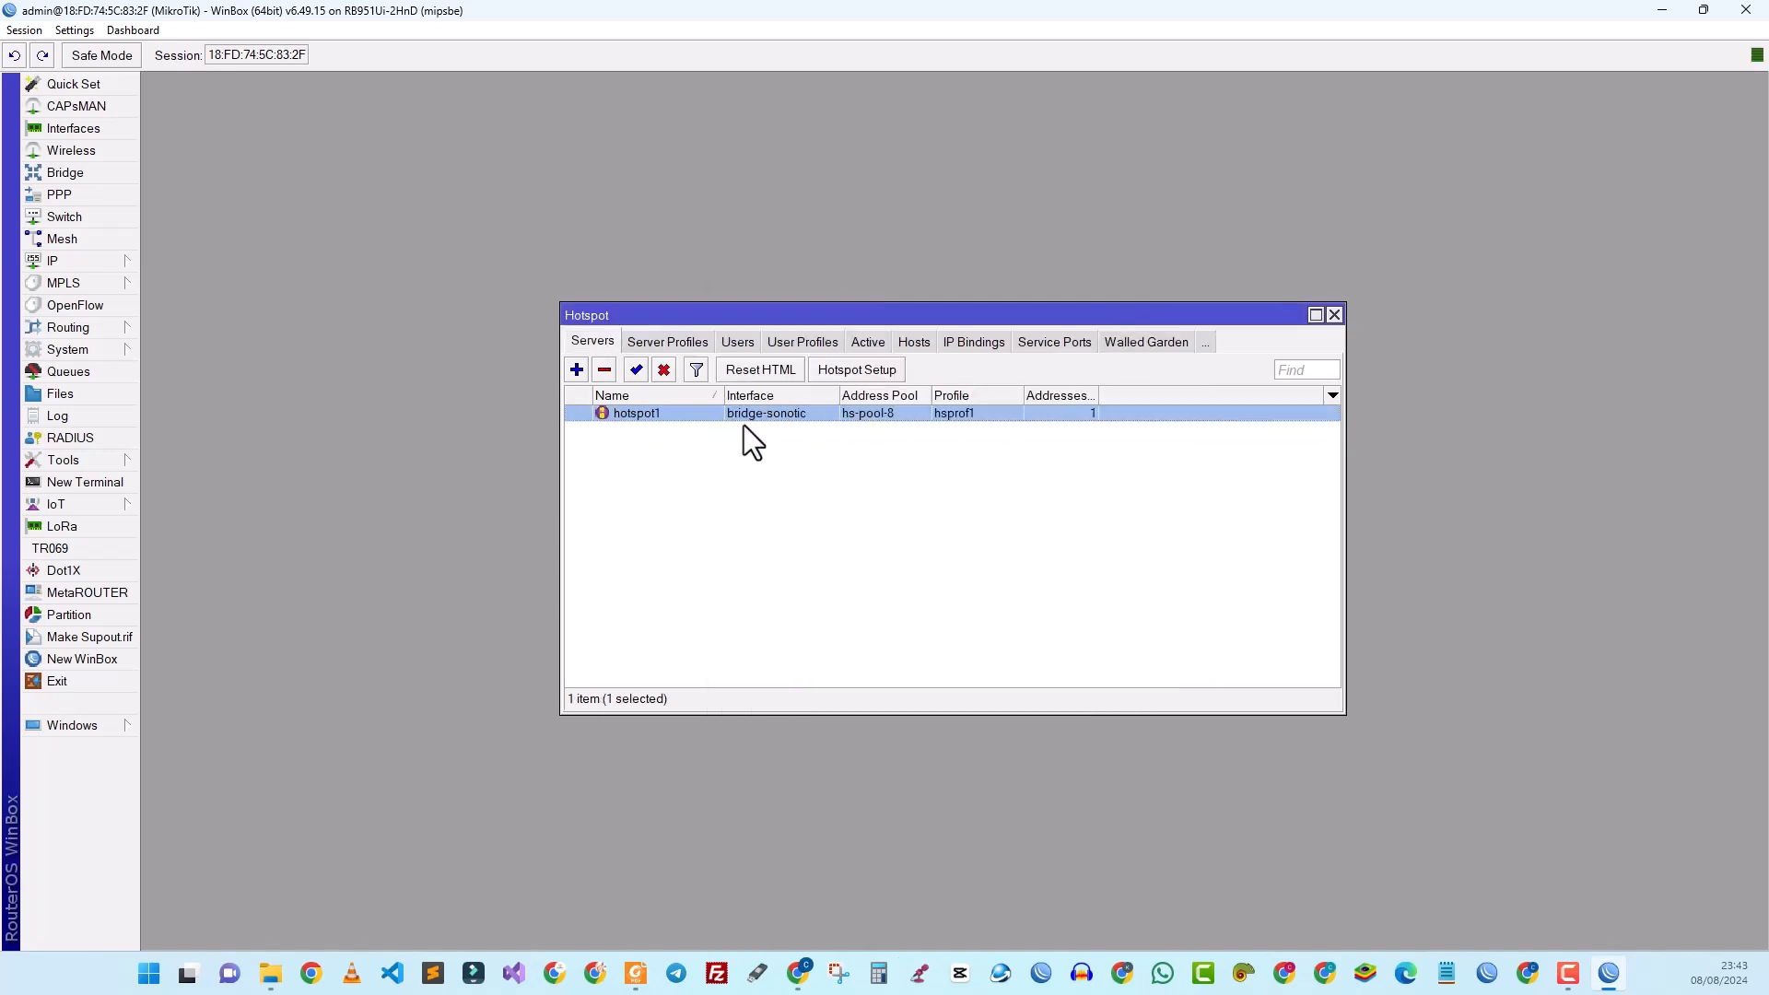
Step: Close the hotspot window and add a RADIUS server entry with address 127.0.0.1
{"action": "left_click", "coordinate": [1334, 315]}
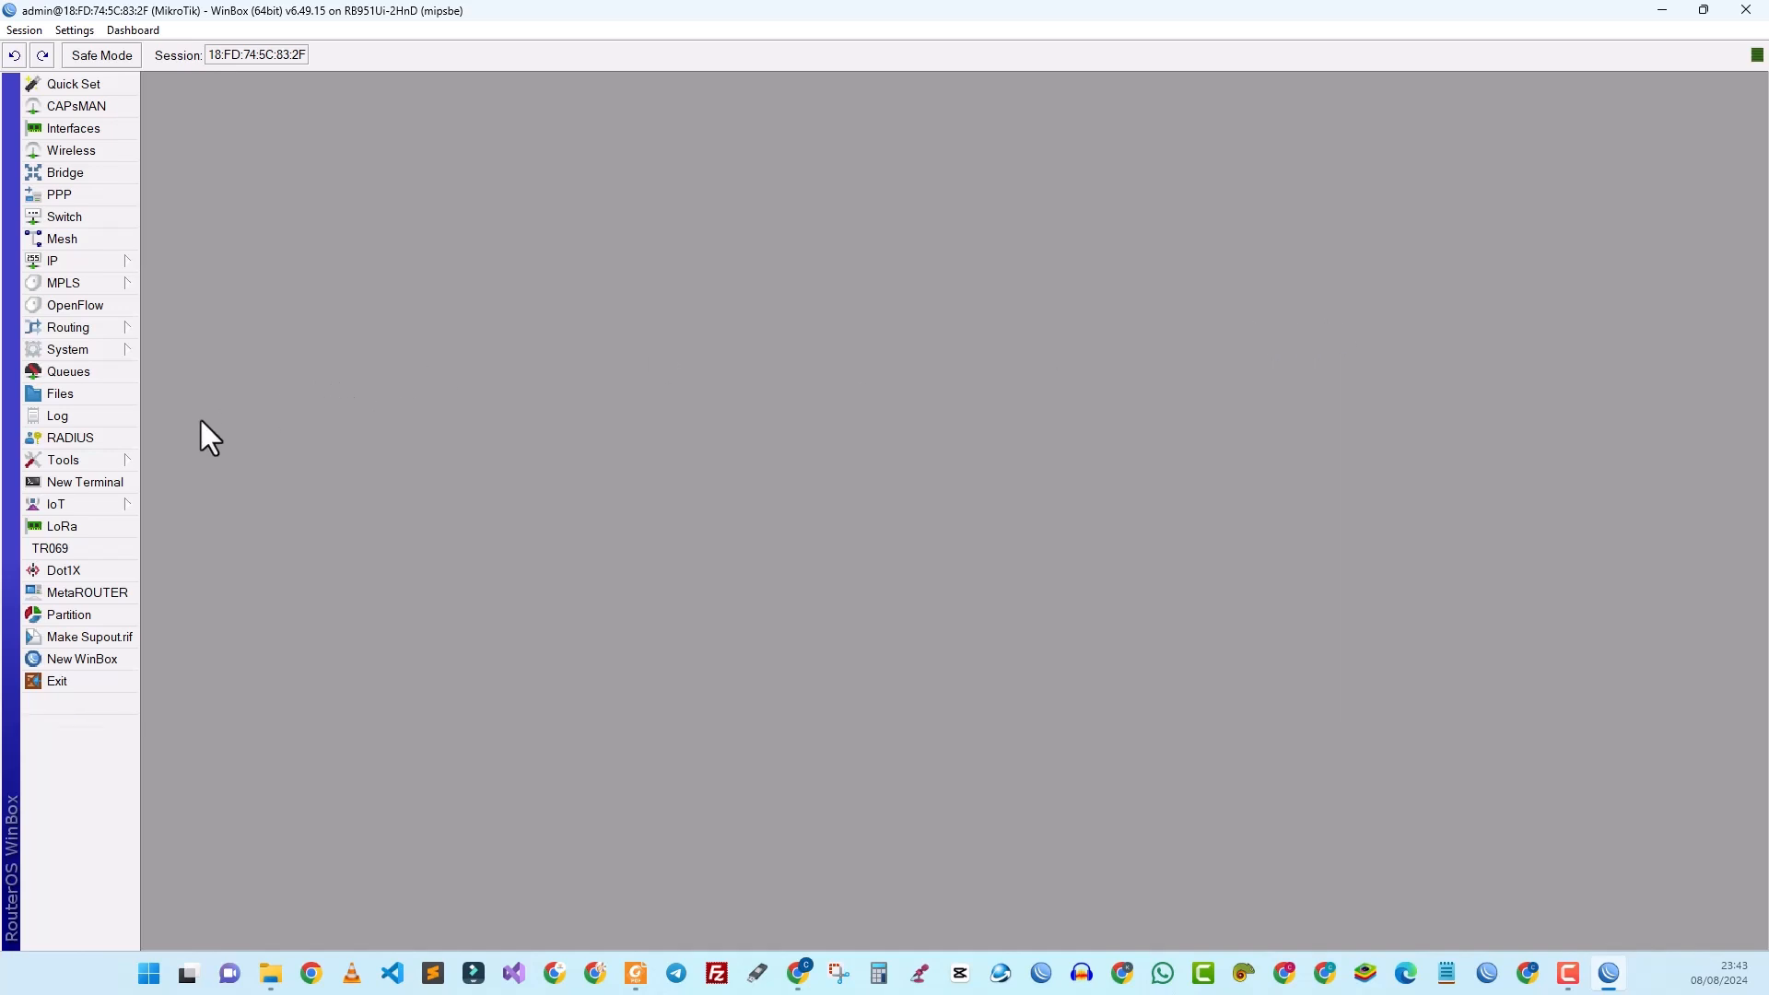
{"action": "left_click", "coordinate": [73, 440]}
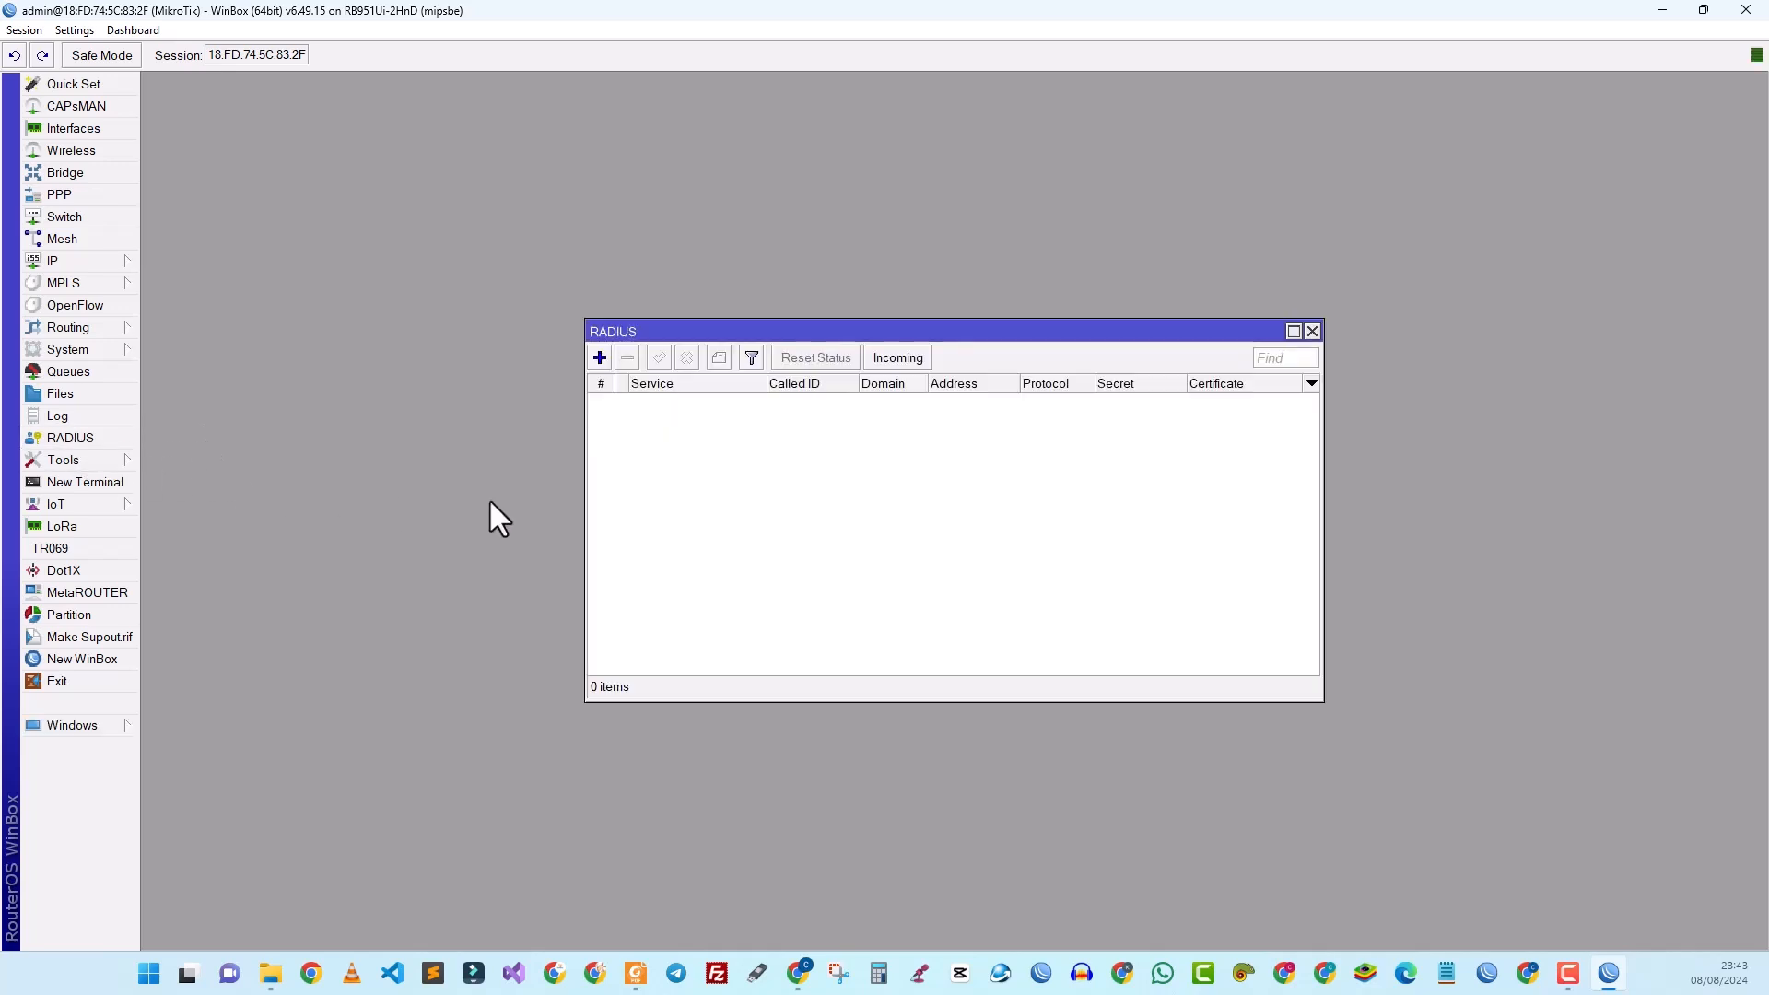
{"action": "left_click", "coordinate": [600, 359]}
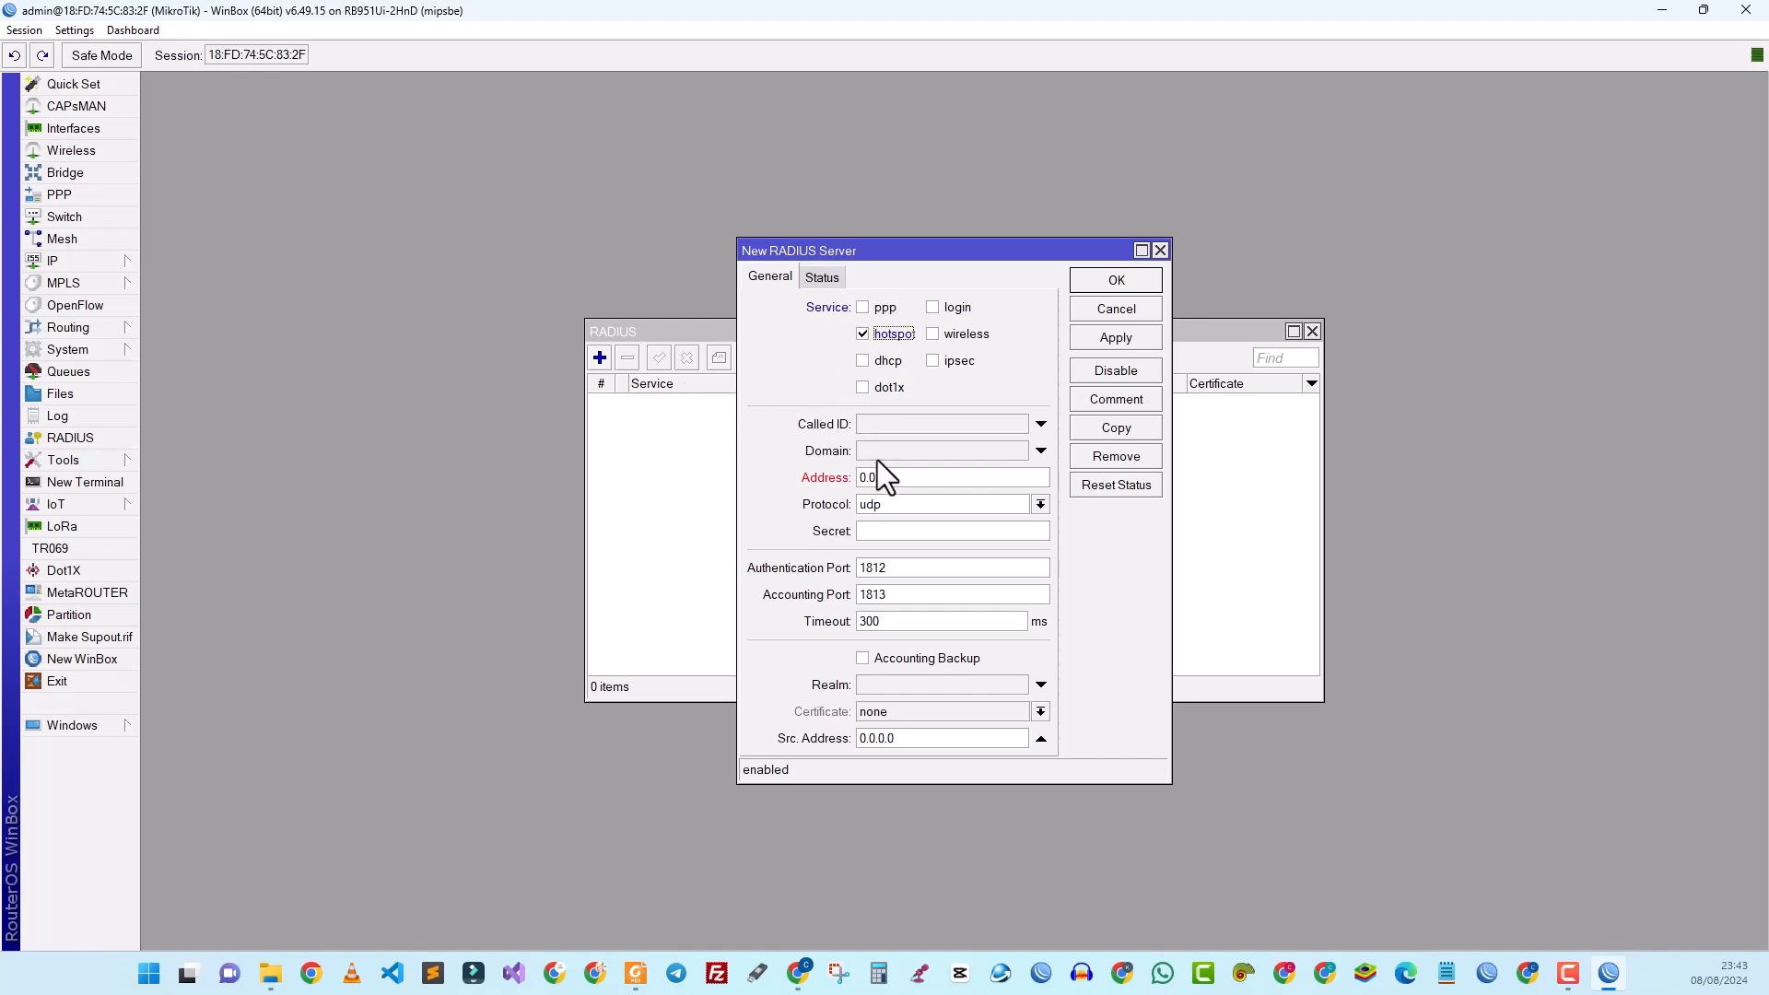
{"action": "left_click_drag", "start_coordinate": [900, 478], "coordinate": [861, 474]}
{"action": "type", "text": "127.0.0.1"}
{"action": "left_click", "coordinate": [1106, 340]}
{"action": "left_click", "coordinate": [1098, 281]}
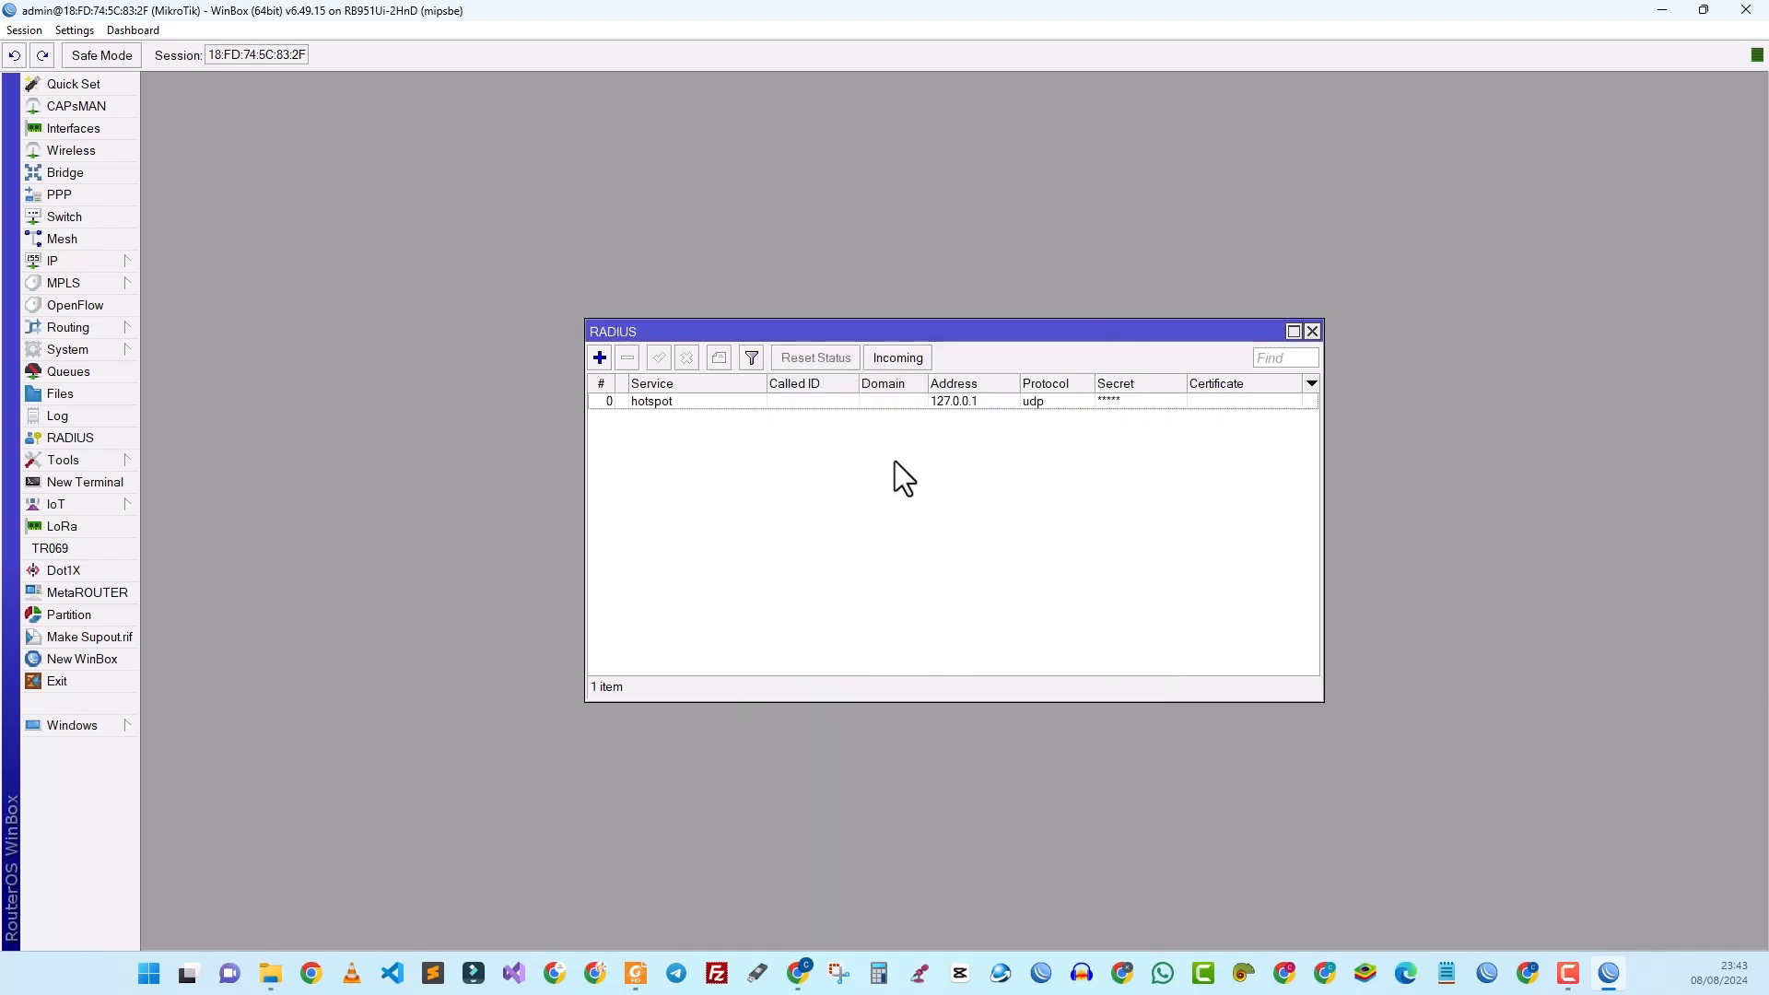
Step: Enable accepting incoming RADIUS requests on port 3799, then close the RADIUS window
{"action": "left_click", "coordinate": [893, 368]}
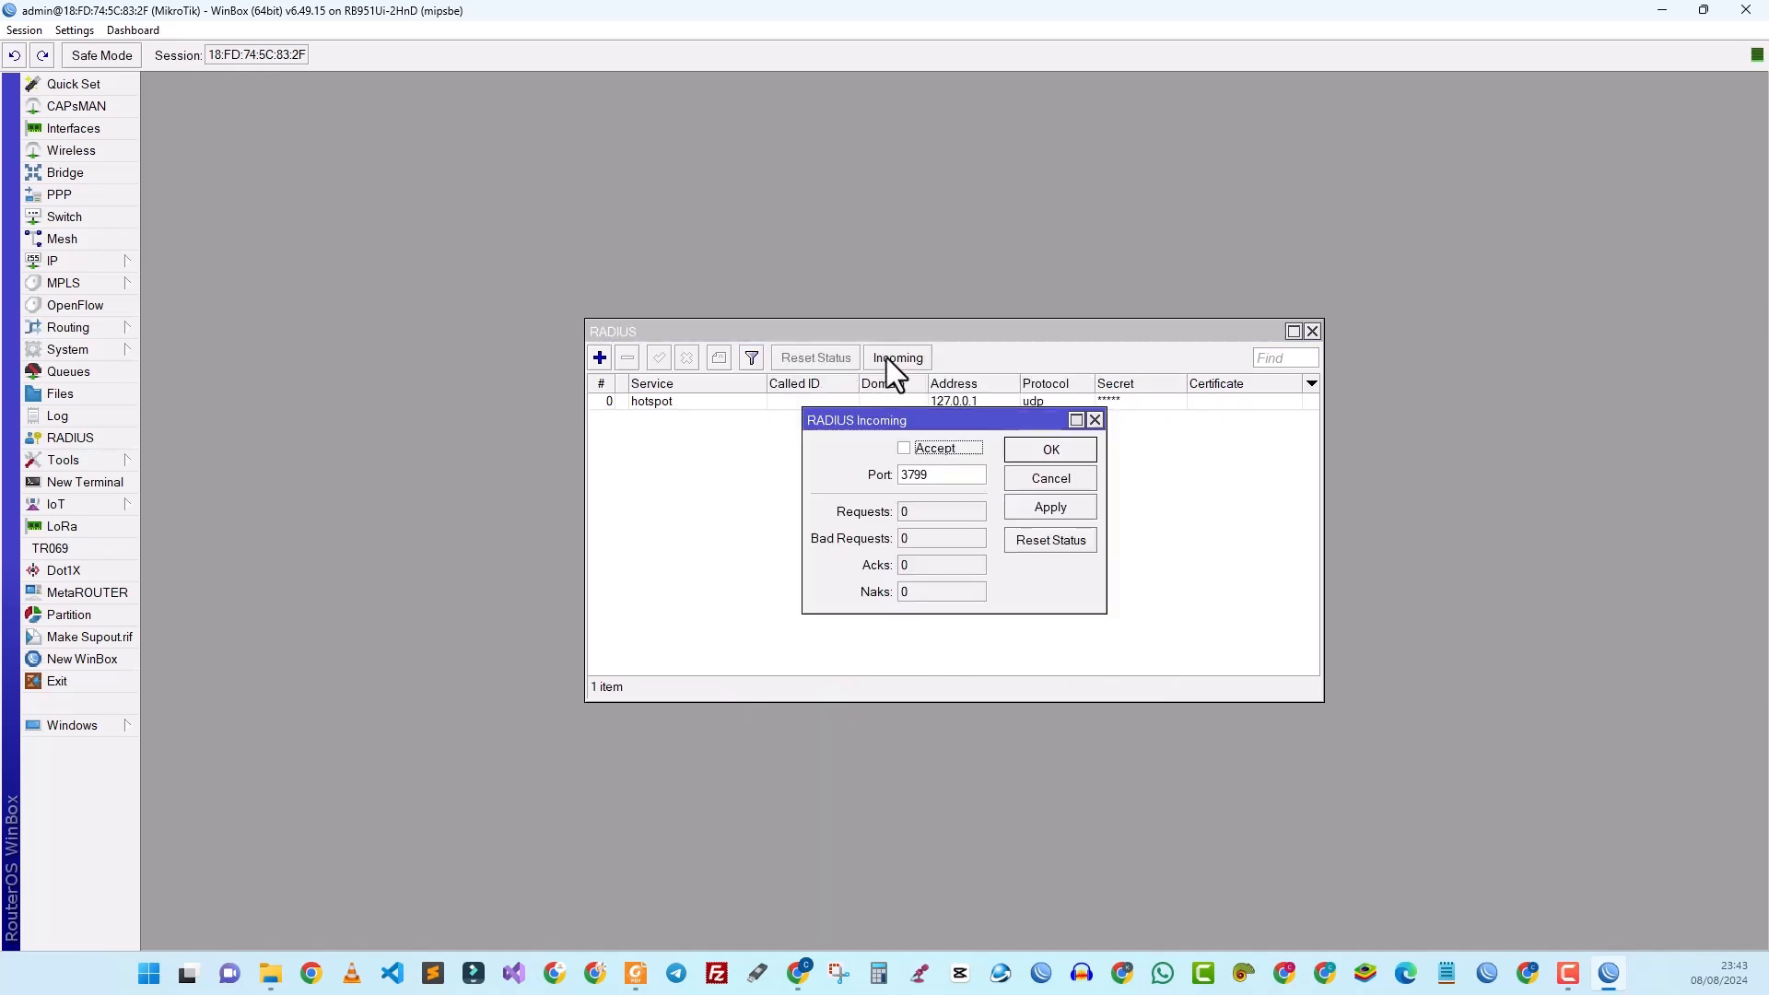
{"action": "left_click", "coordinate": [904, 449]}
{"action": "left_click", "coordinate": [1051, 450]}
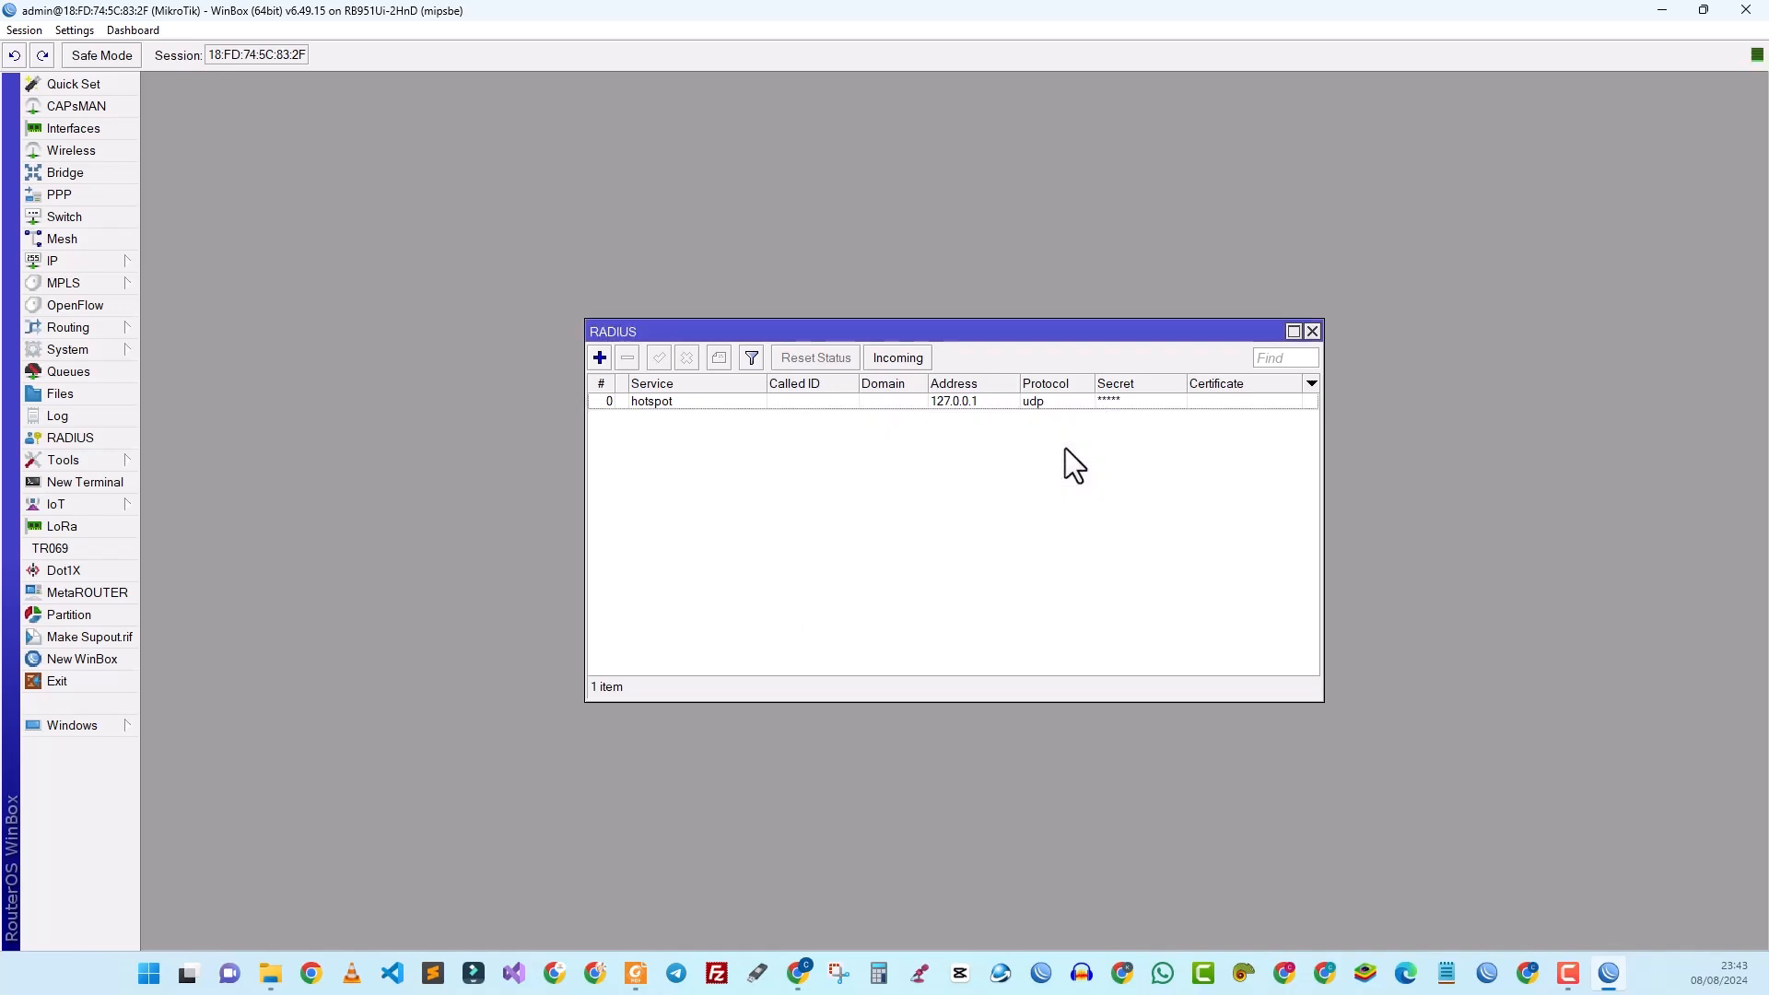
{"action": "left_click", "coordinate": [1313, 332]}
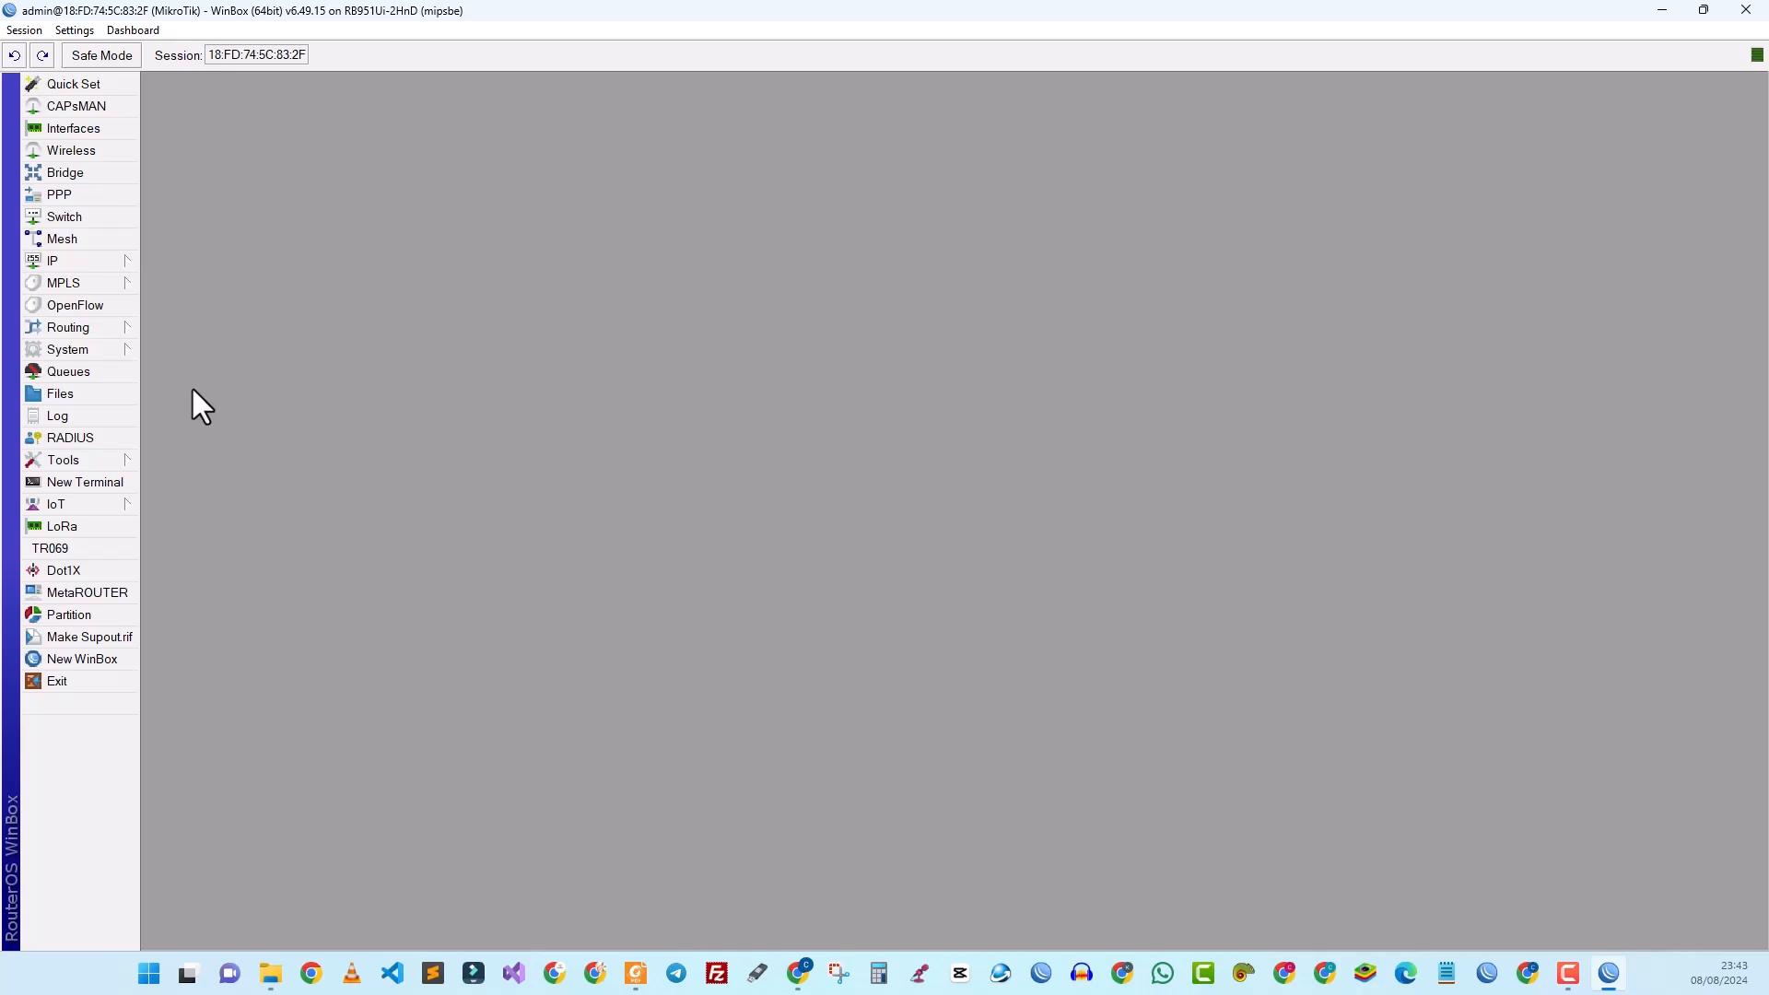
Step: Check for updates in System > Packages and install the RouterOS 6.49.17 stable release
{"action": "left_click", "coordinate": [119, 352]}
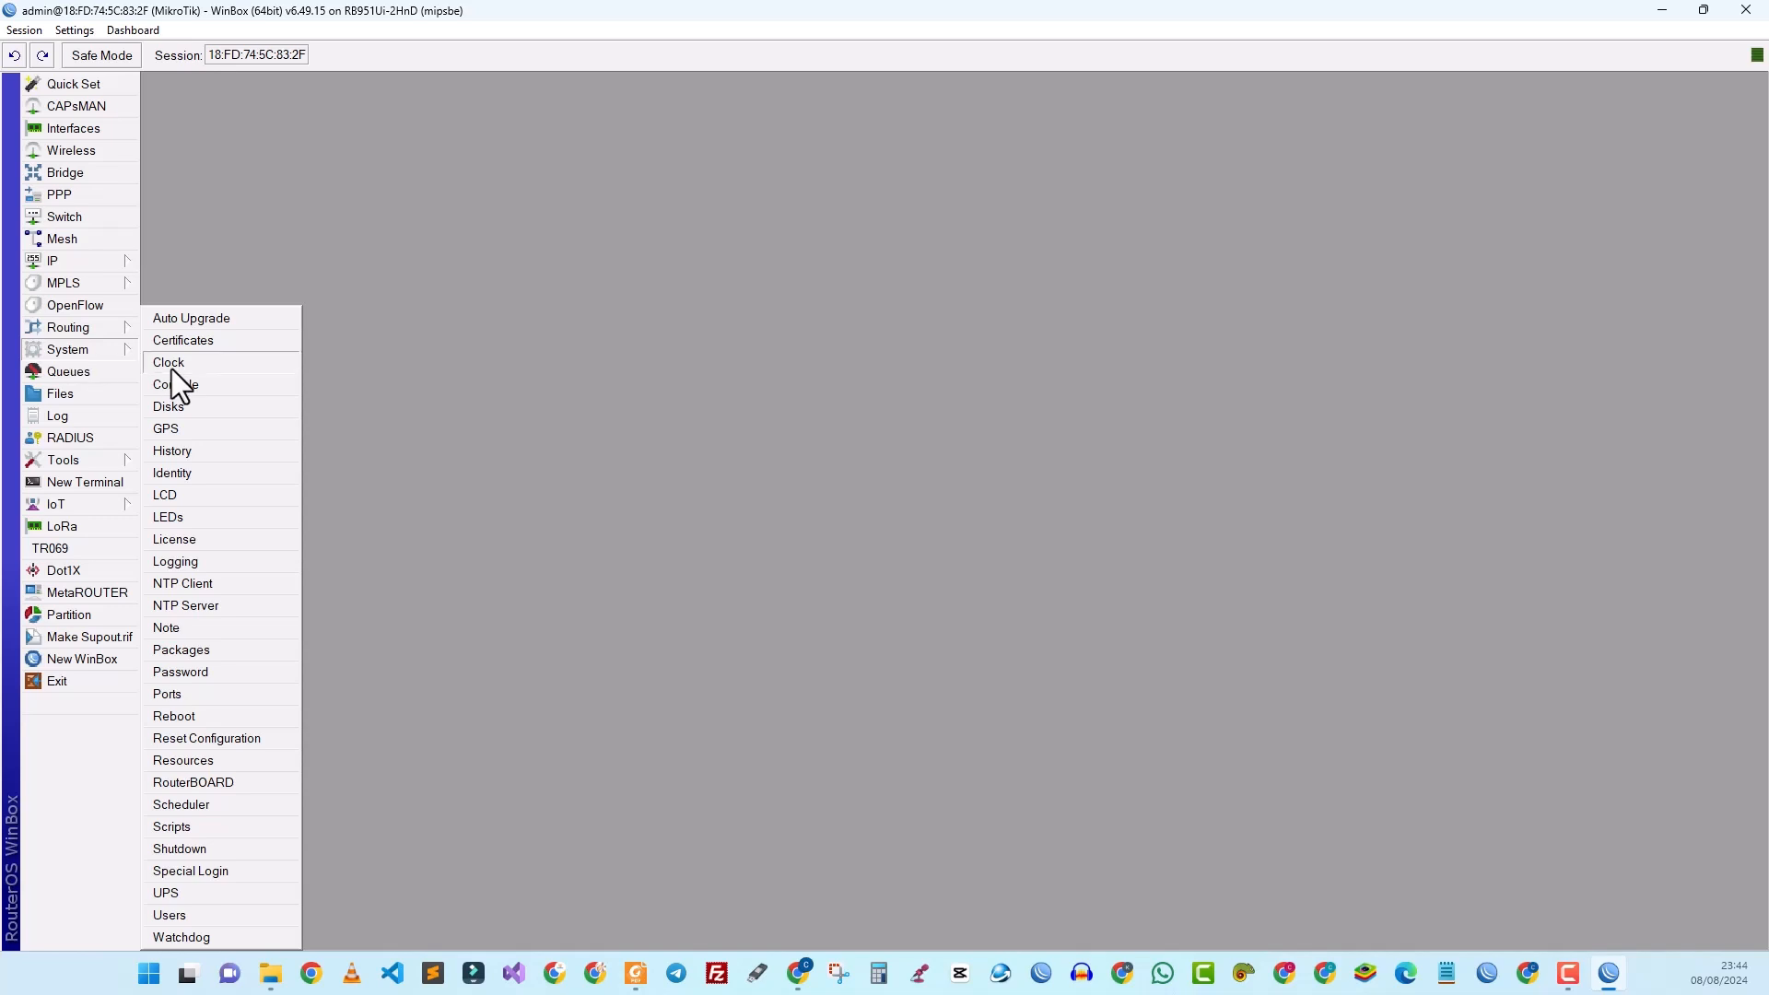
{"action": "left_click", "coordinate": [195, 652]}
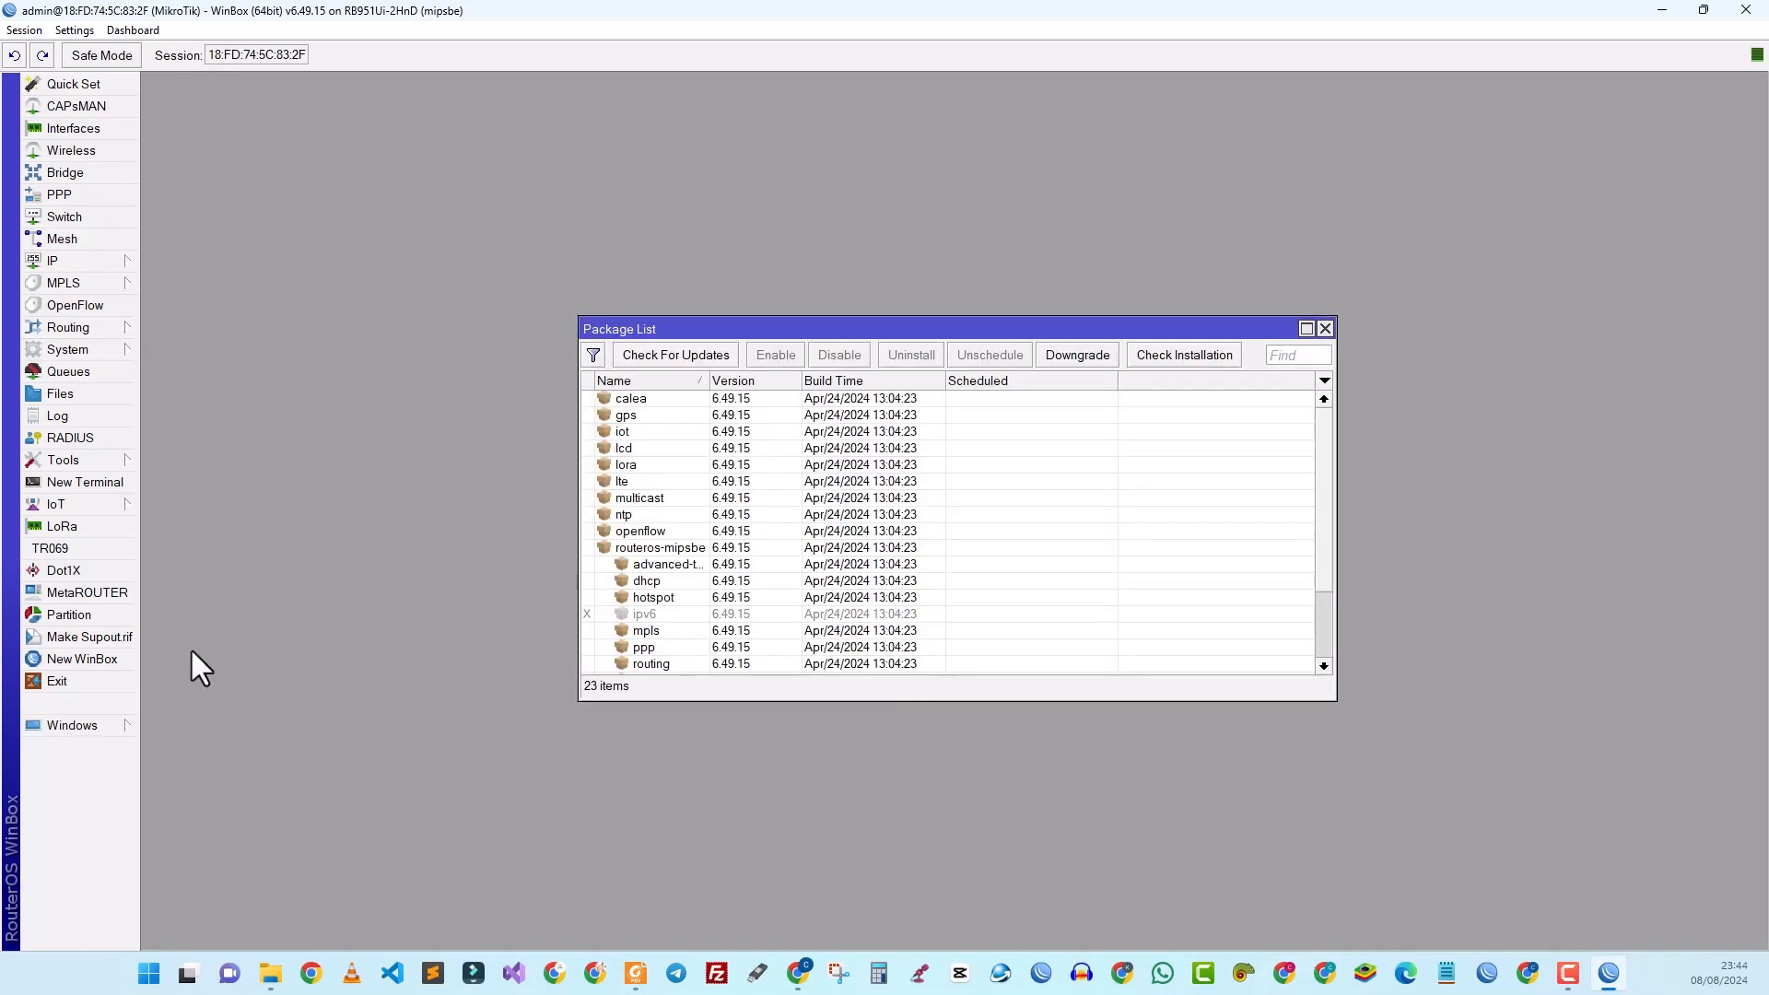
{"action": "left_click", "coordinate": [688, 359]}
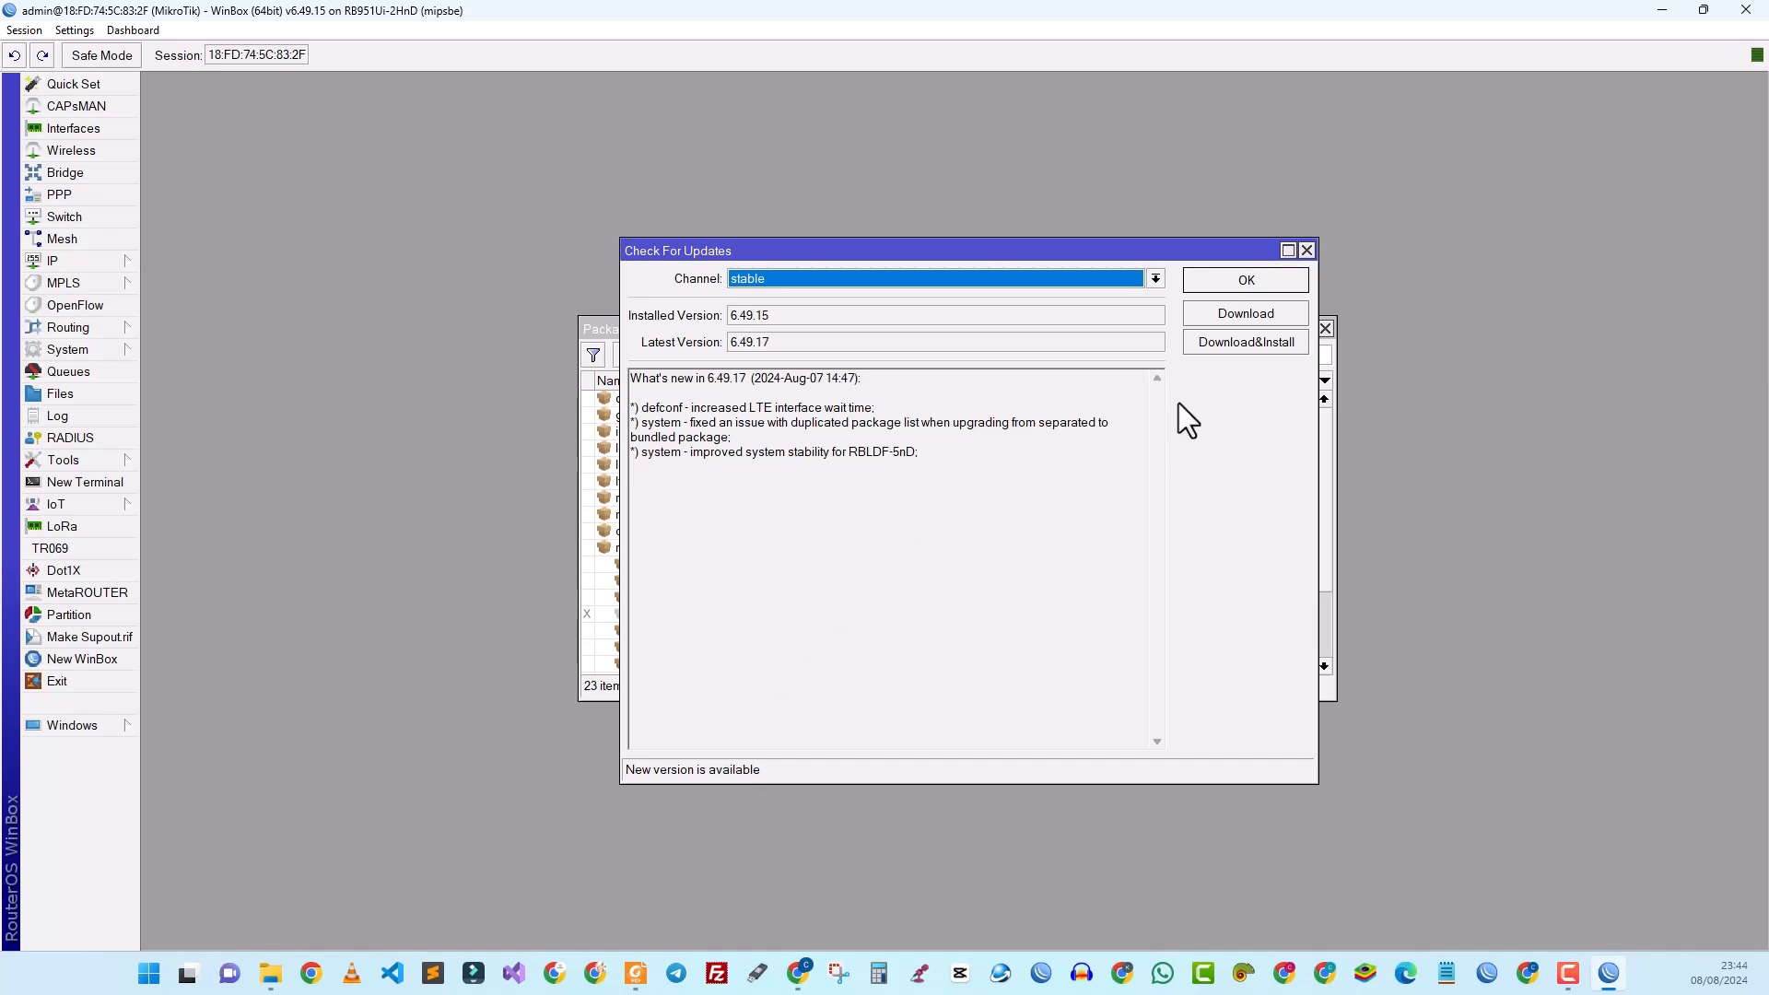
{"action": "left_click", "coordinate": [1231, 345]}
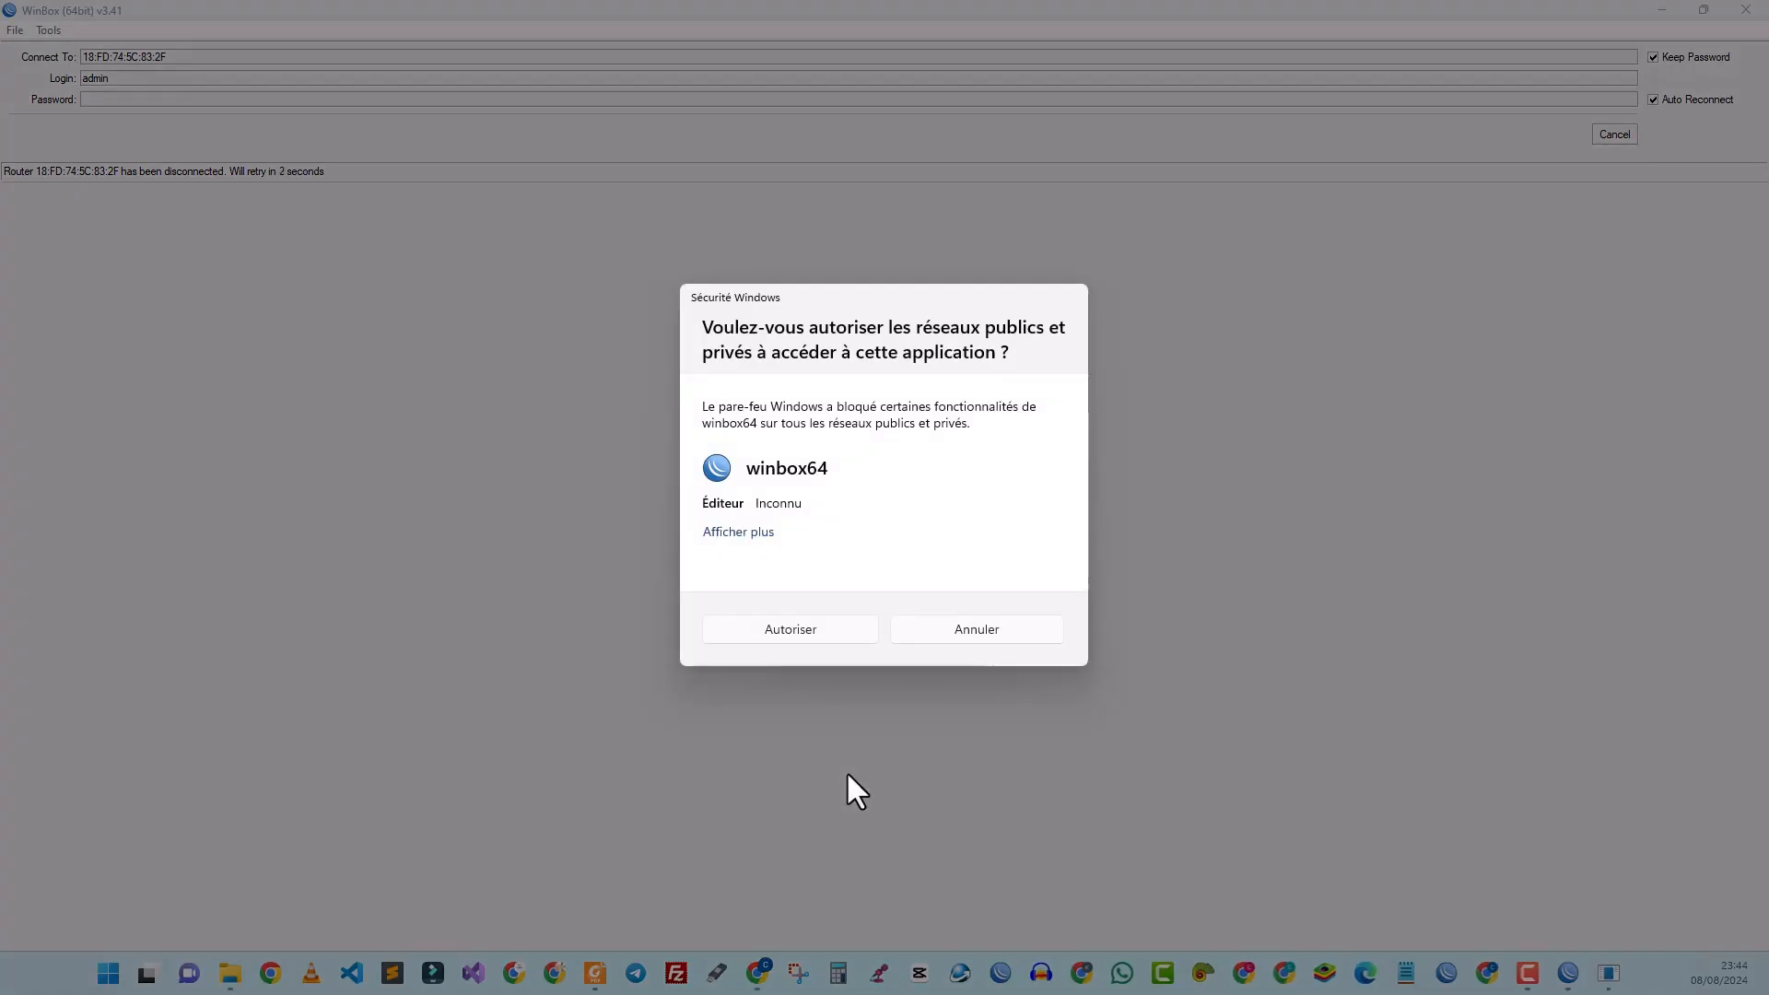
Step: Allow WinBox through the firewall, maximize it, and reconnect to the upgraded neighbor MikroTik router
{"action": "left_click", "coordinate": [794, 629]}
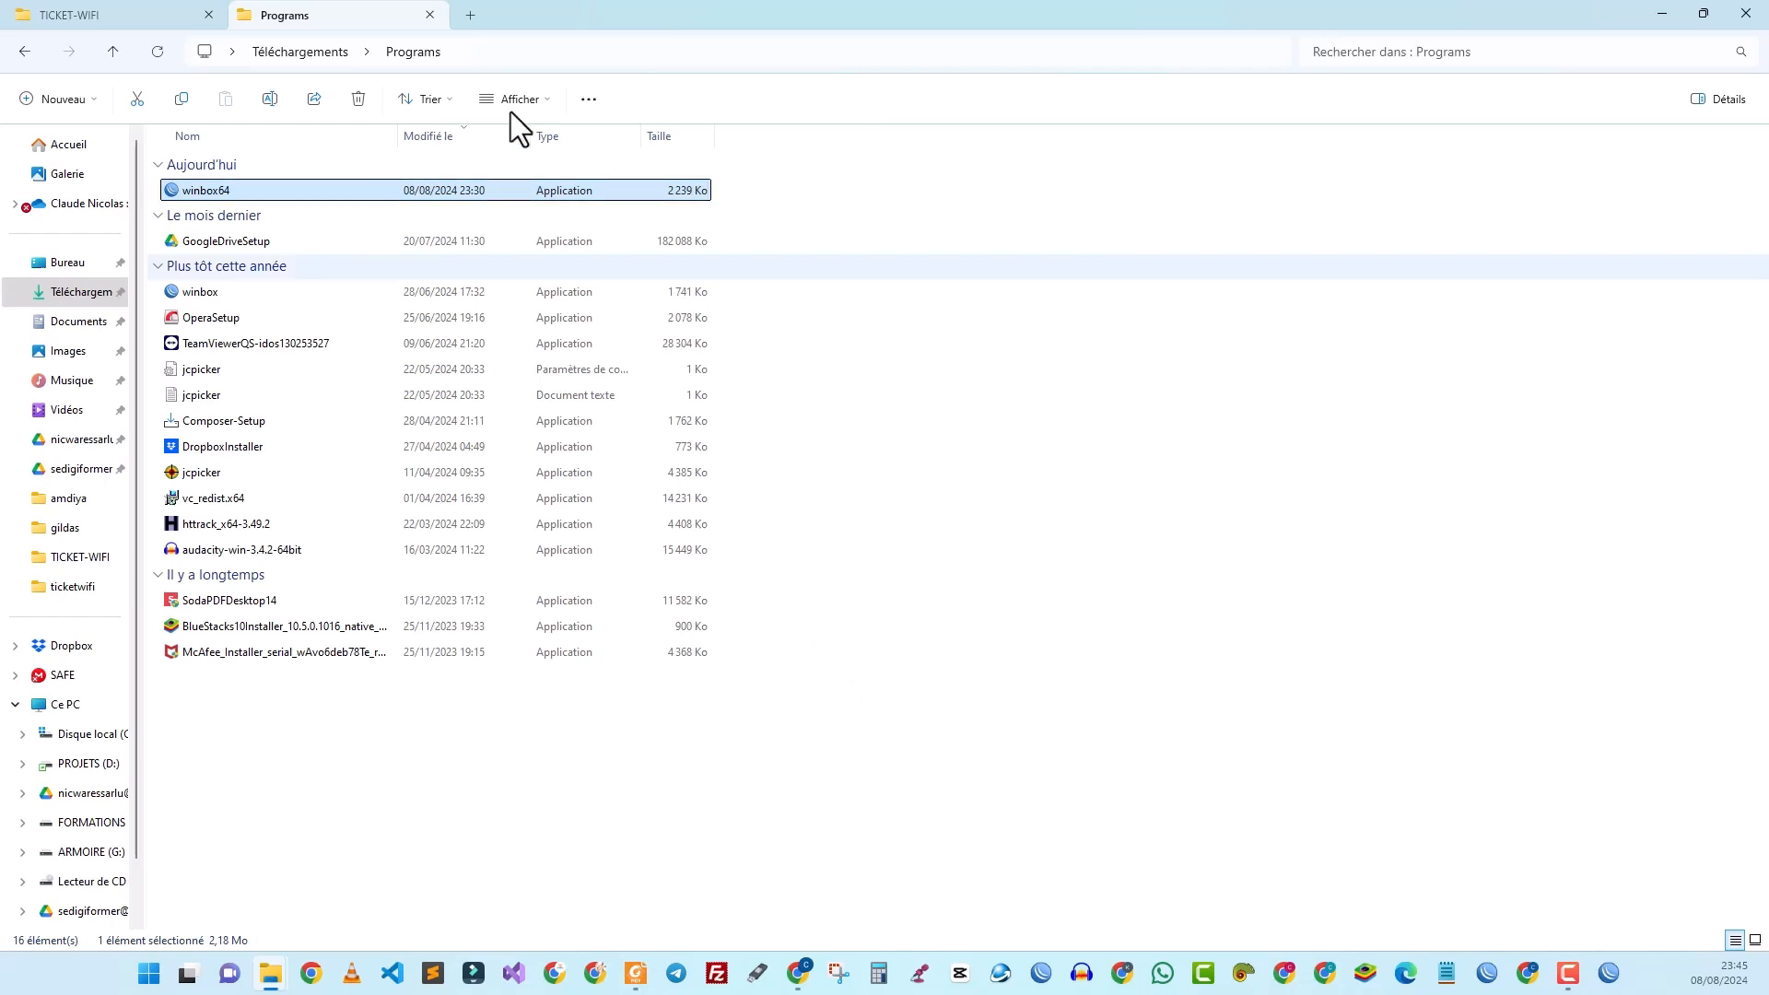
{"action": "left_click", "coordinate": [430, 15]}
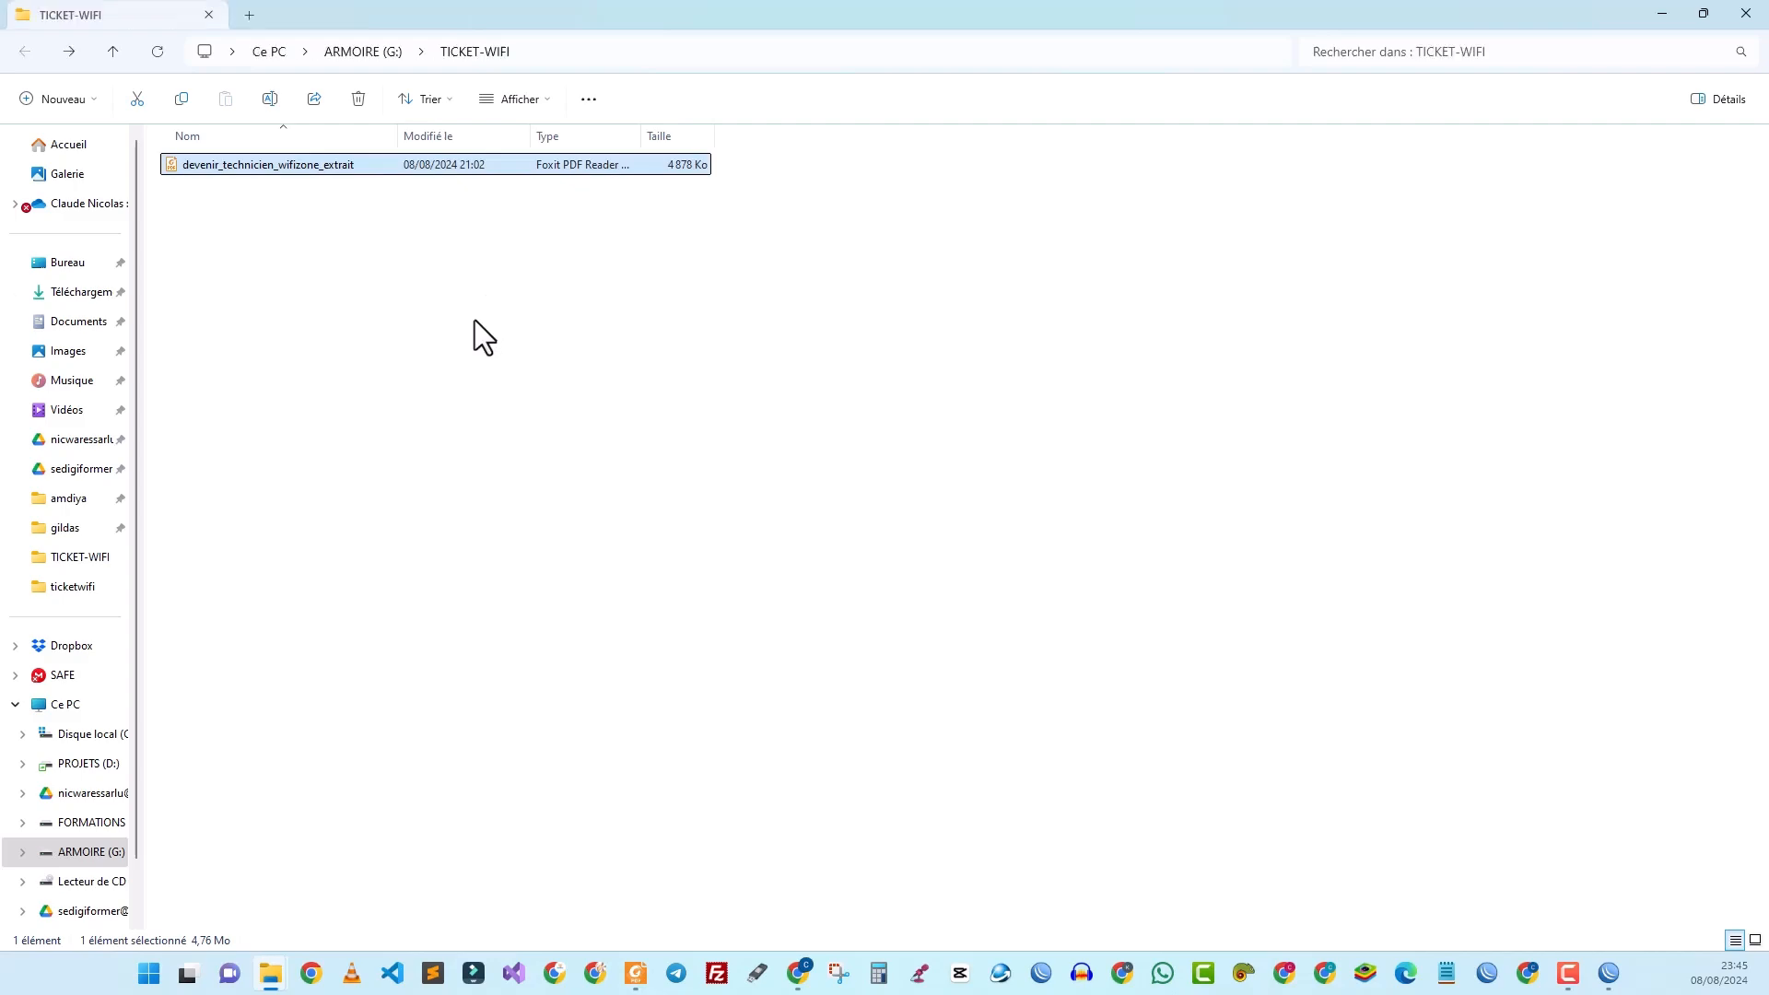
{"action": "left_click", "coordinate": [1608, 975]}
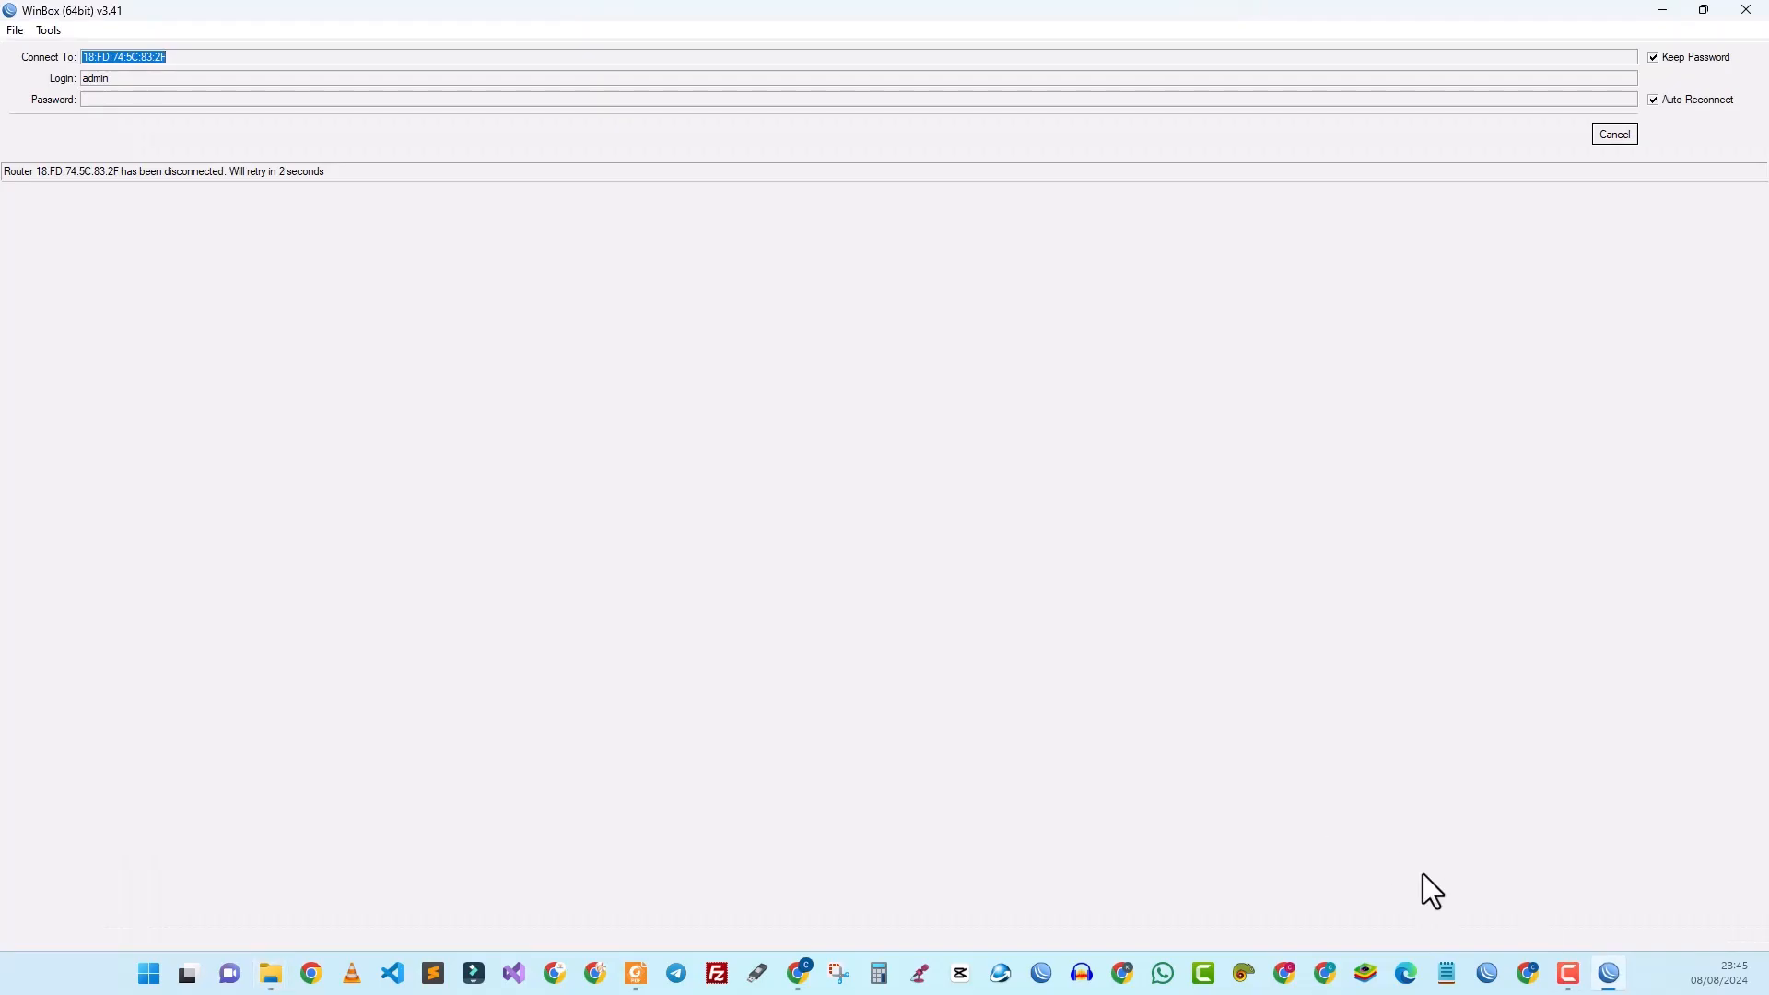
{"action": "left_click", "coordinate": [1609, 974]}
{"action": "left_click", "coordinate": [1612, 979]}
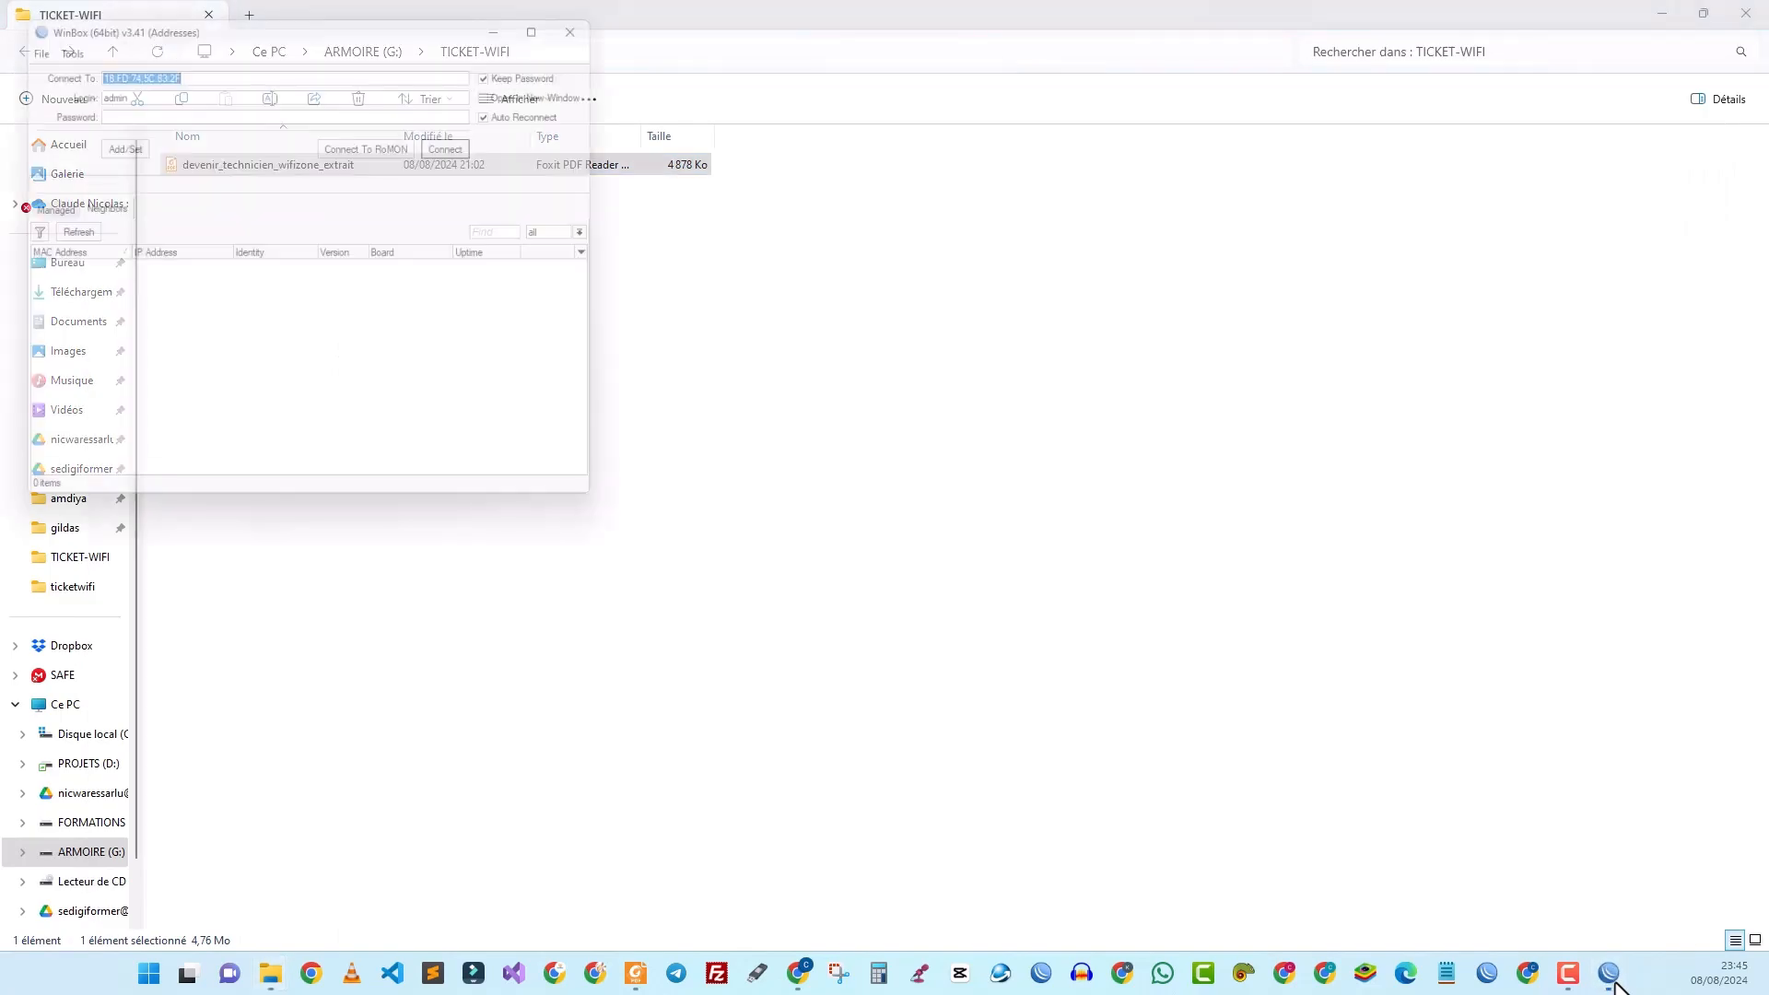
{"action": "double_click", "coordinate": [387, 13]}
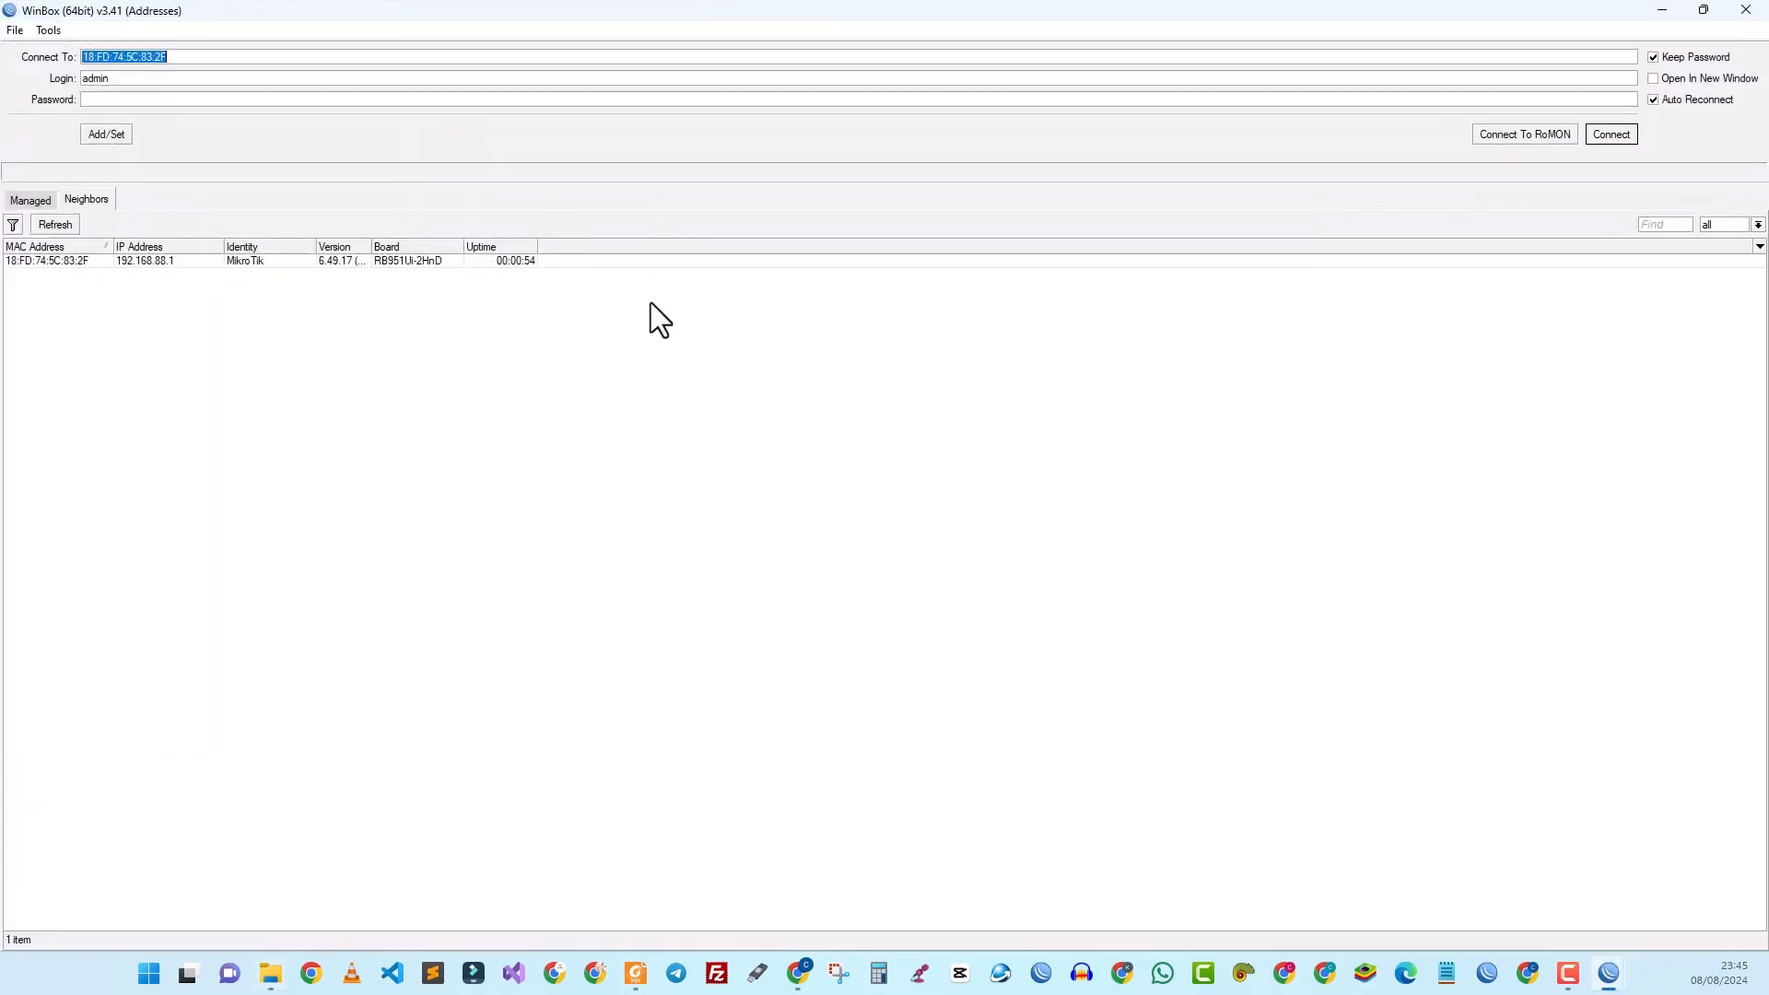
{"action": "left_click", "coordinate": [81, 261]}
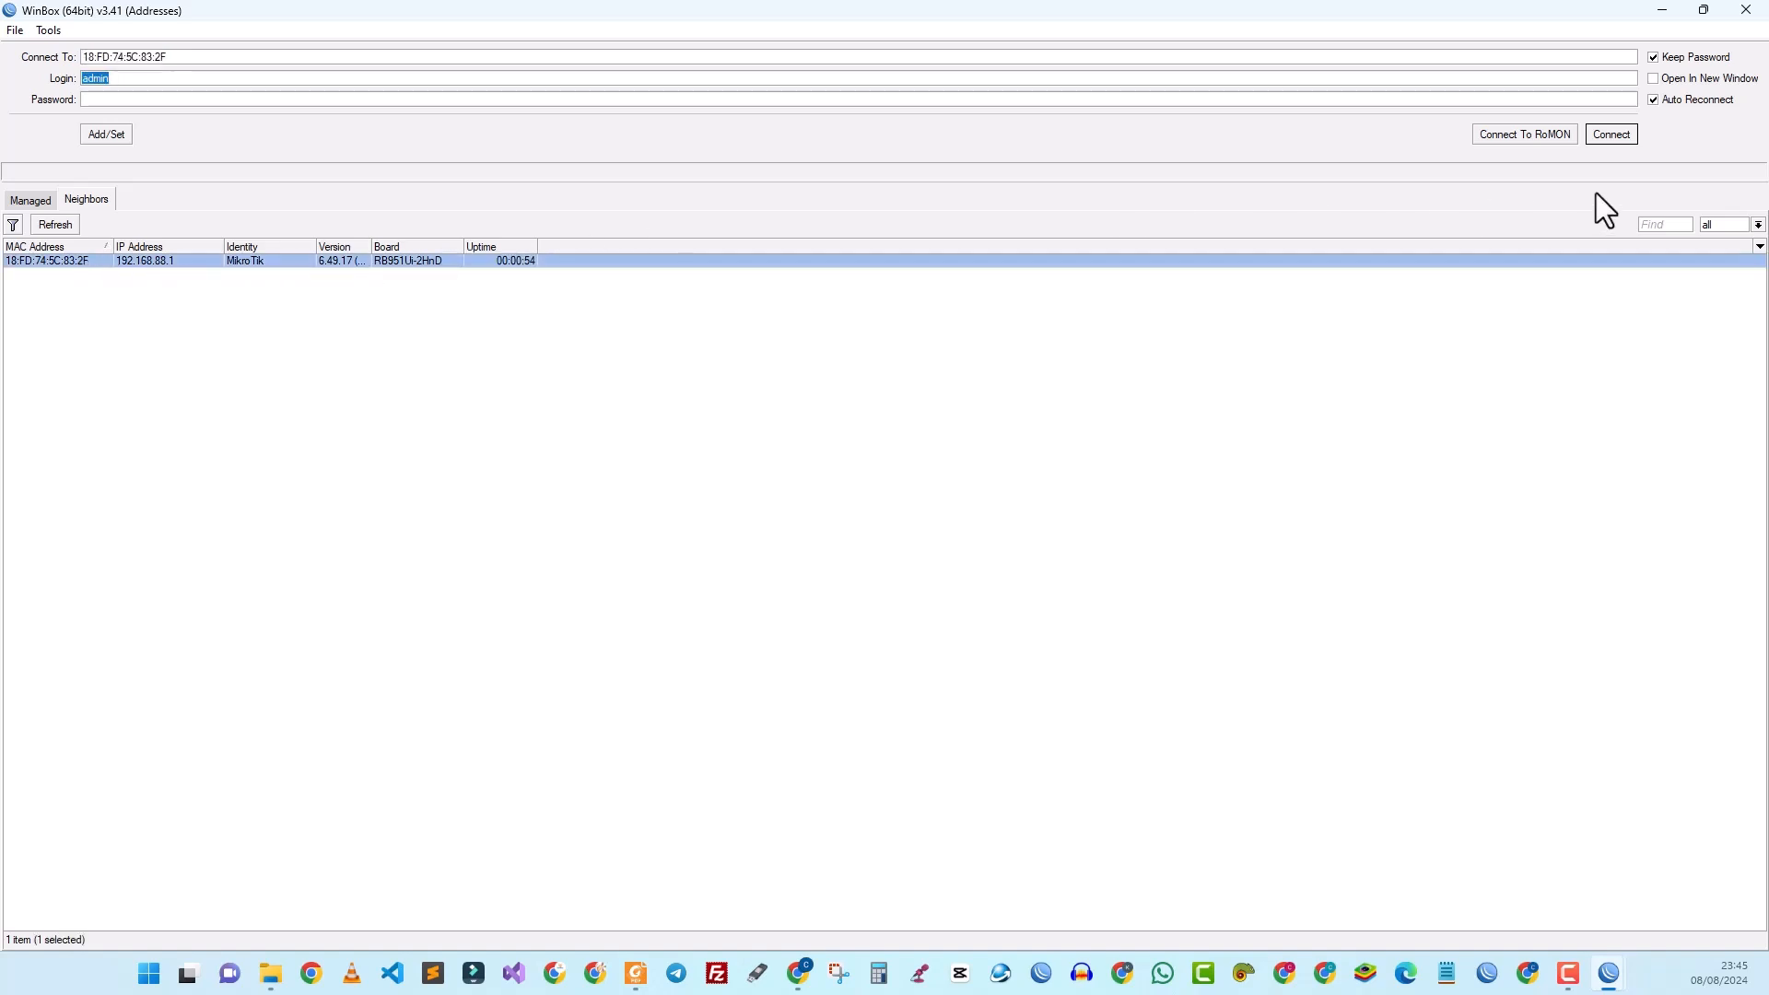
{"action": "left_click", "coordinate": [1612, 136]}
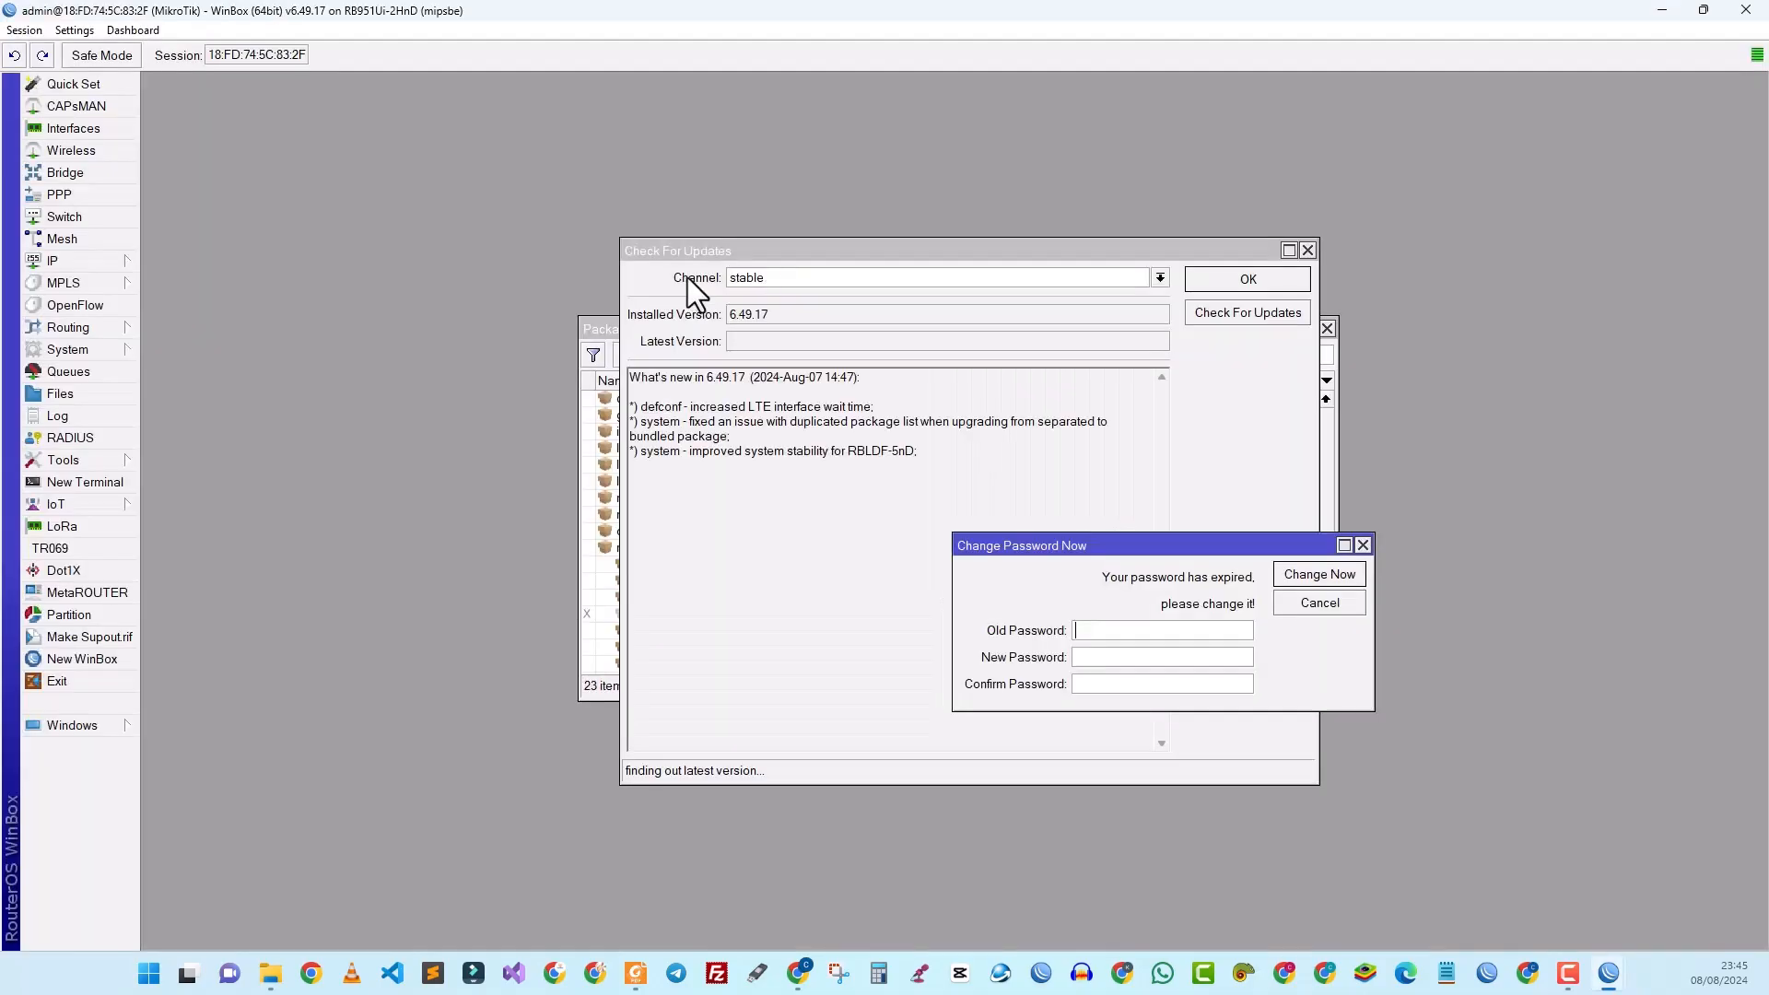
Step: Cancel the password change prompt and close the Check For Updates and Package List windows
{"action": "left_click", "coordinate": [1362, 545]}
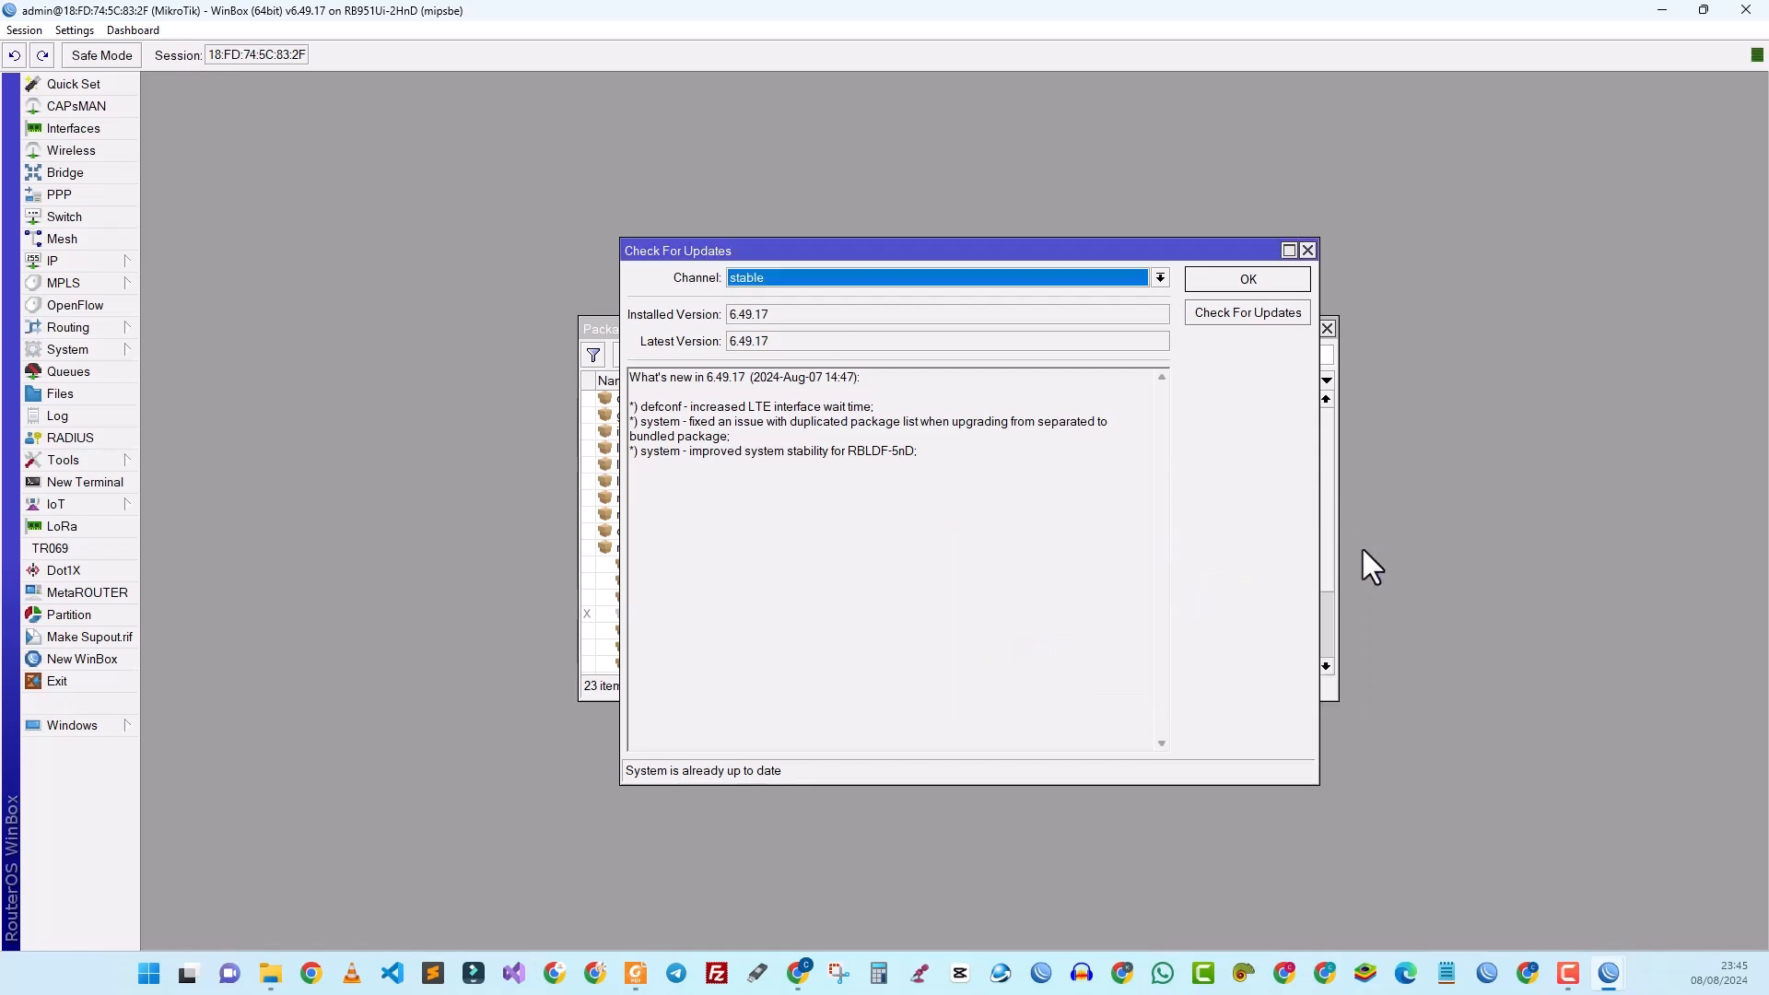
{"action": "left_click", "coordinate": [1308, 250]}
{"action": "left_click", "coordinate": [1327, 328]}
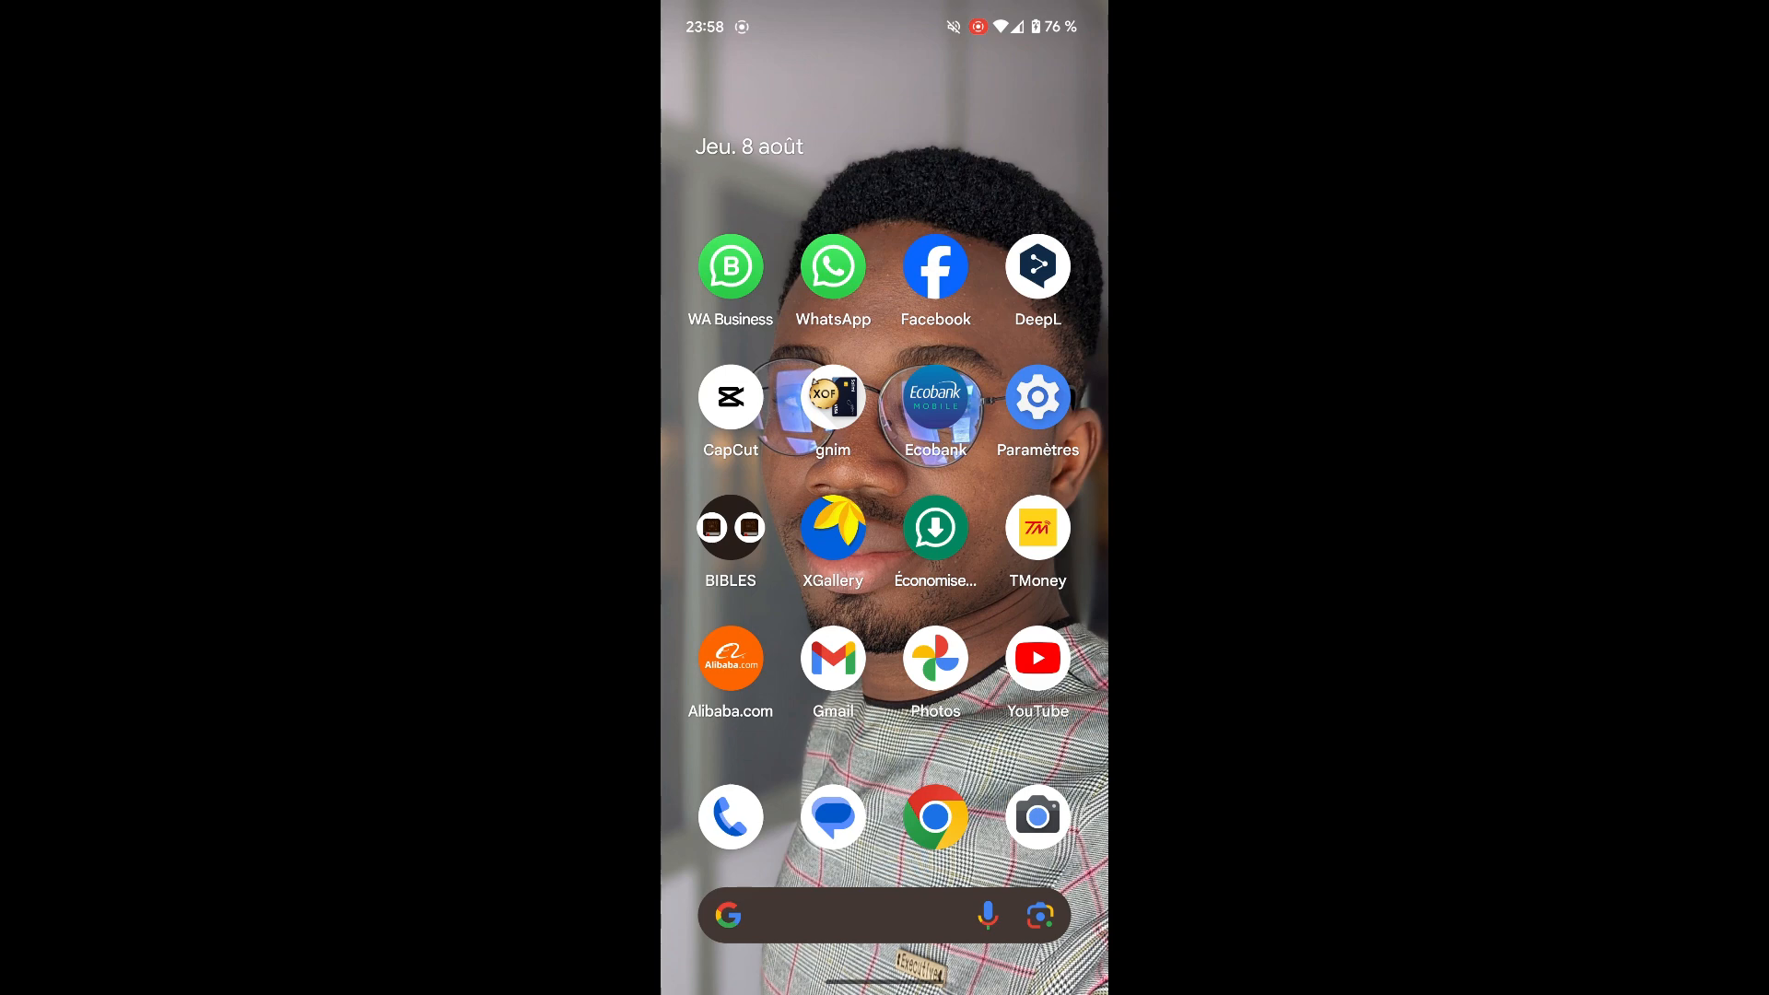
Step: Join the WIFIZONE SONOTIC Wi-Fi network from quick settings and open its network details
{"action": "left_click_drag", "start_coordinate": [885, 13], "coordinate": [884, 479]}
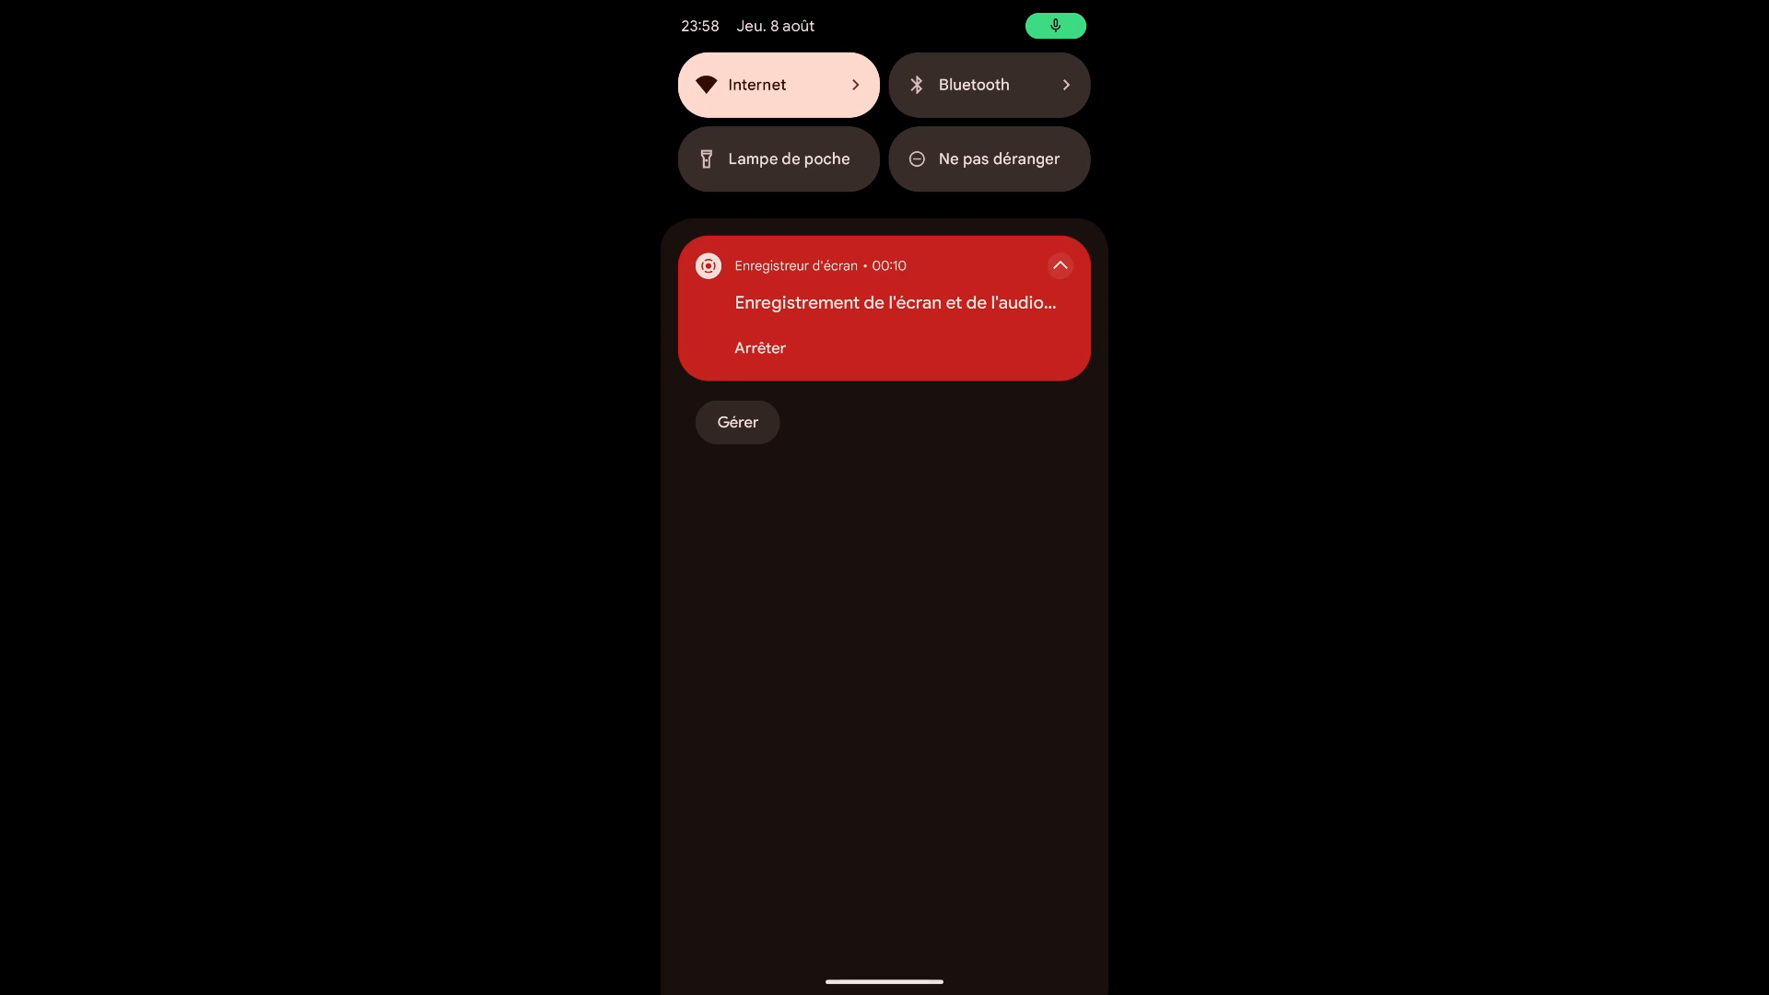
{"action": "left_click", "coordinate": [855, 85]}
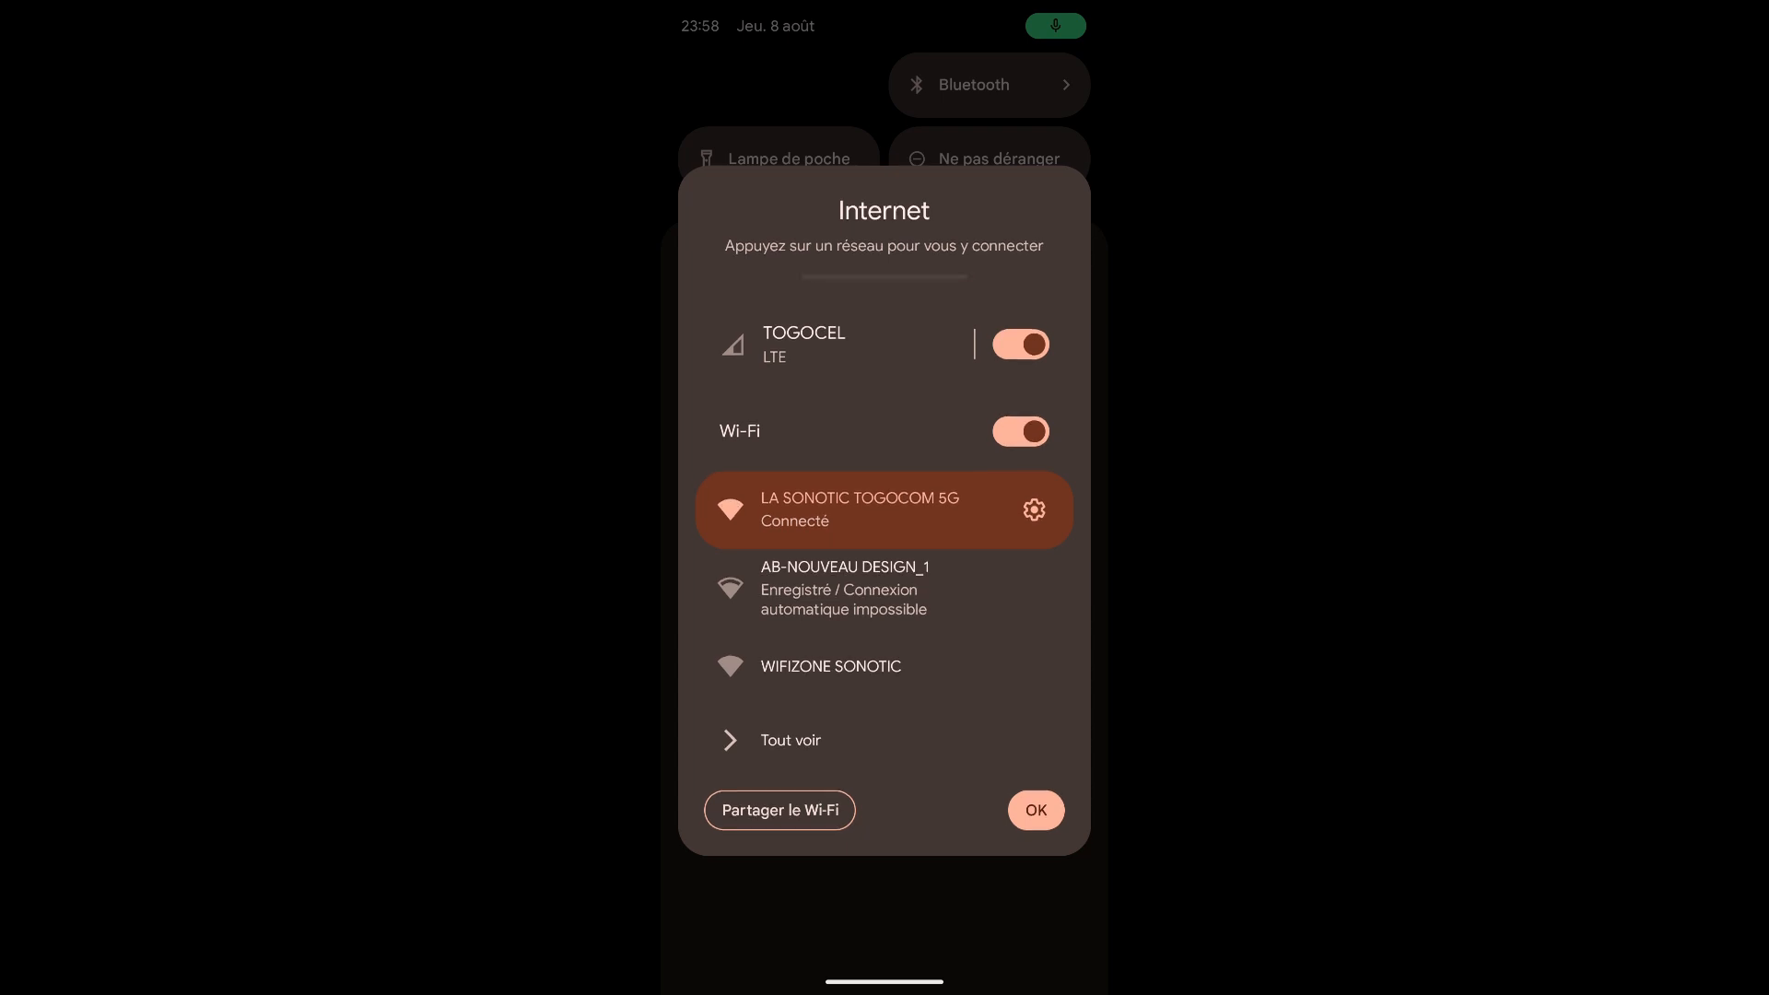
{"action": "left_click", "coordinate": [899, 663]}
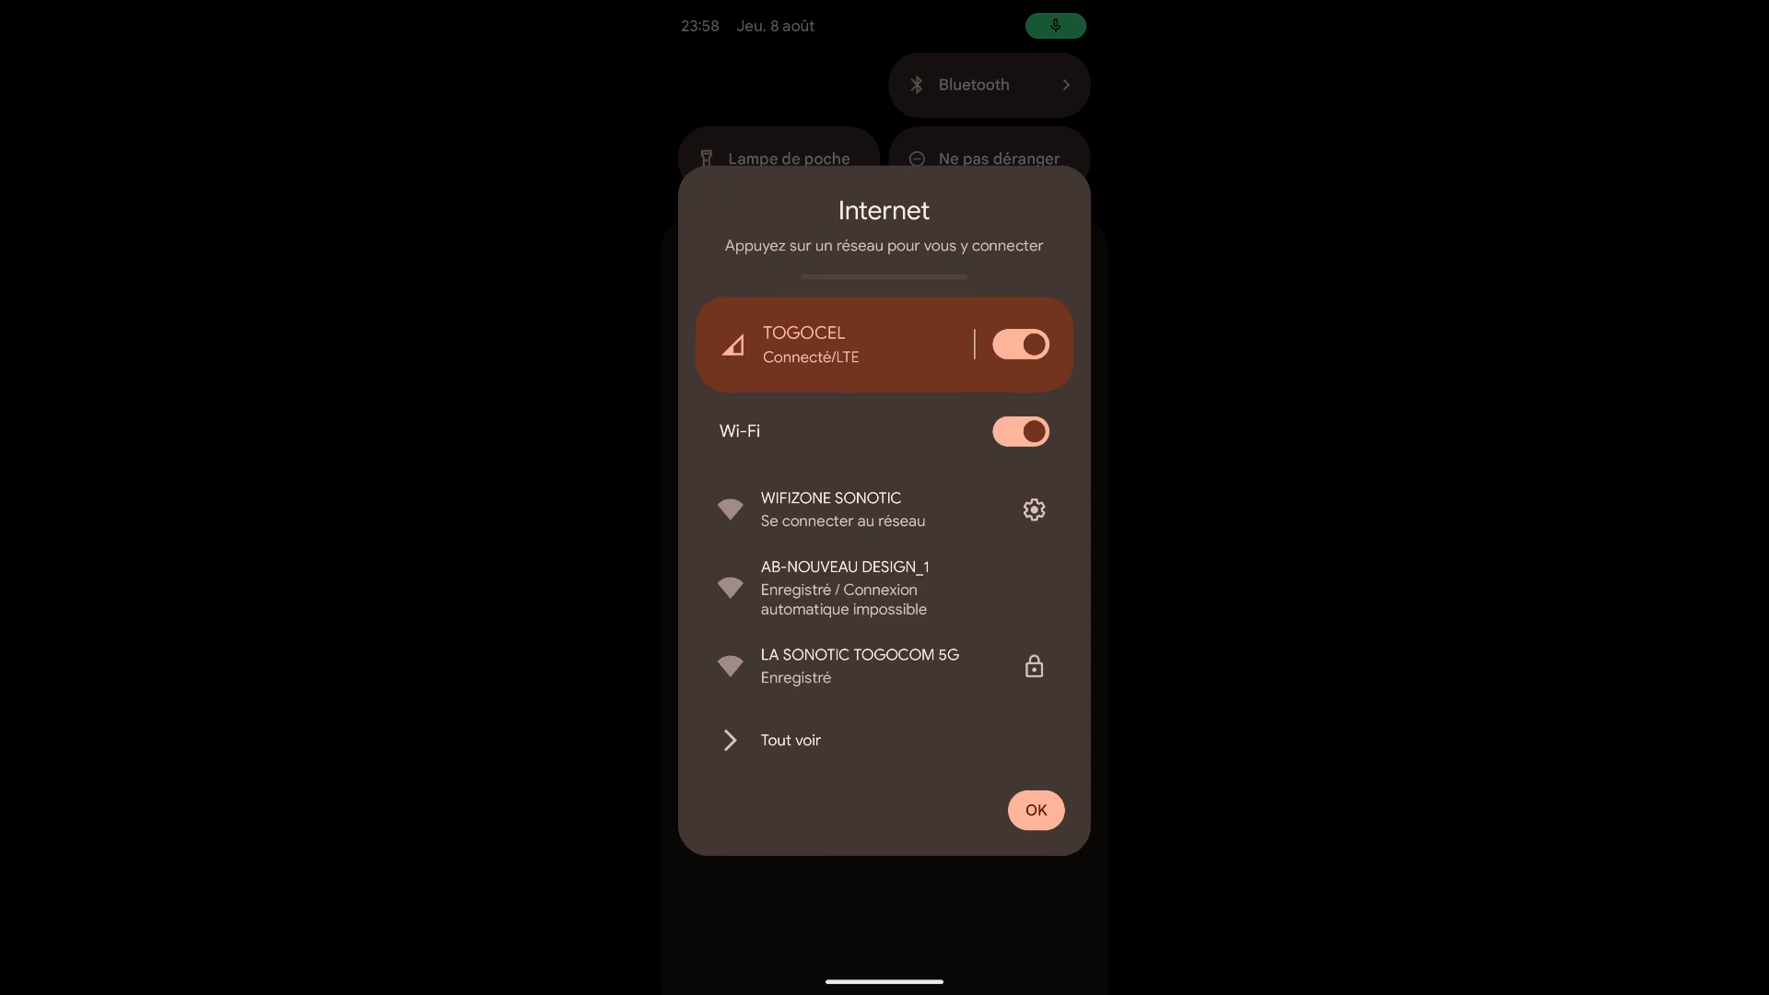
{"action": "left_click", "coordinate": [1034, 510]}
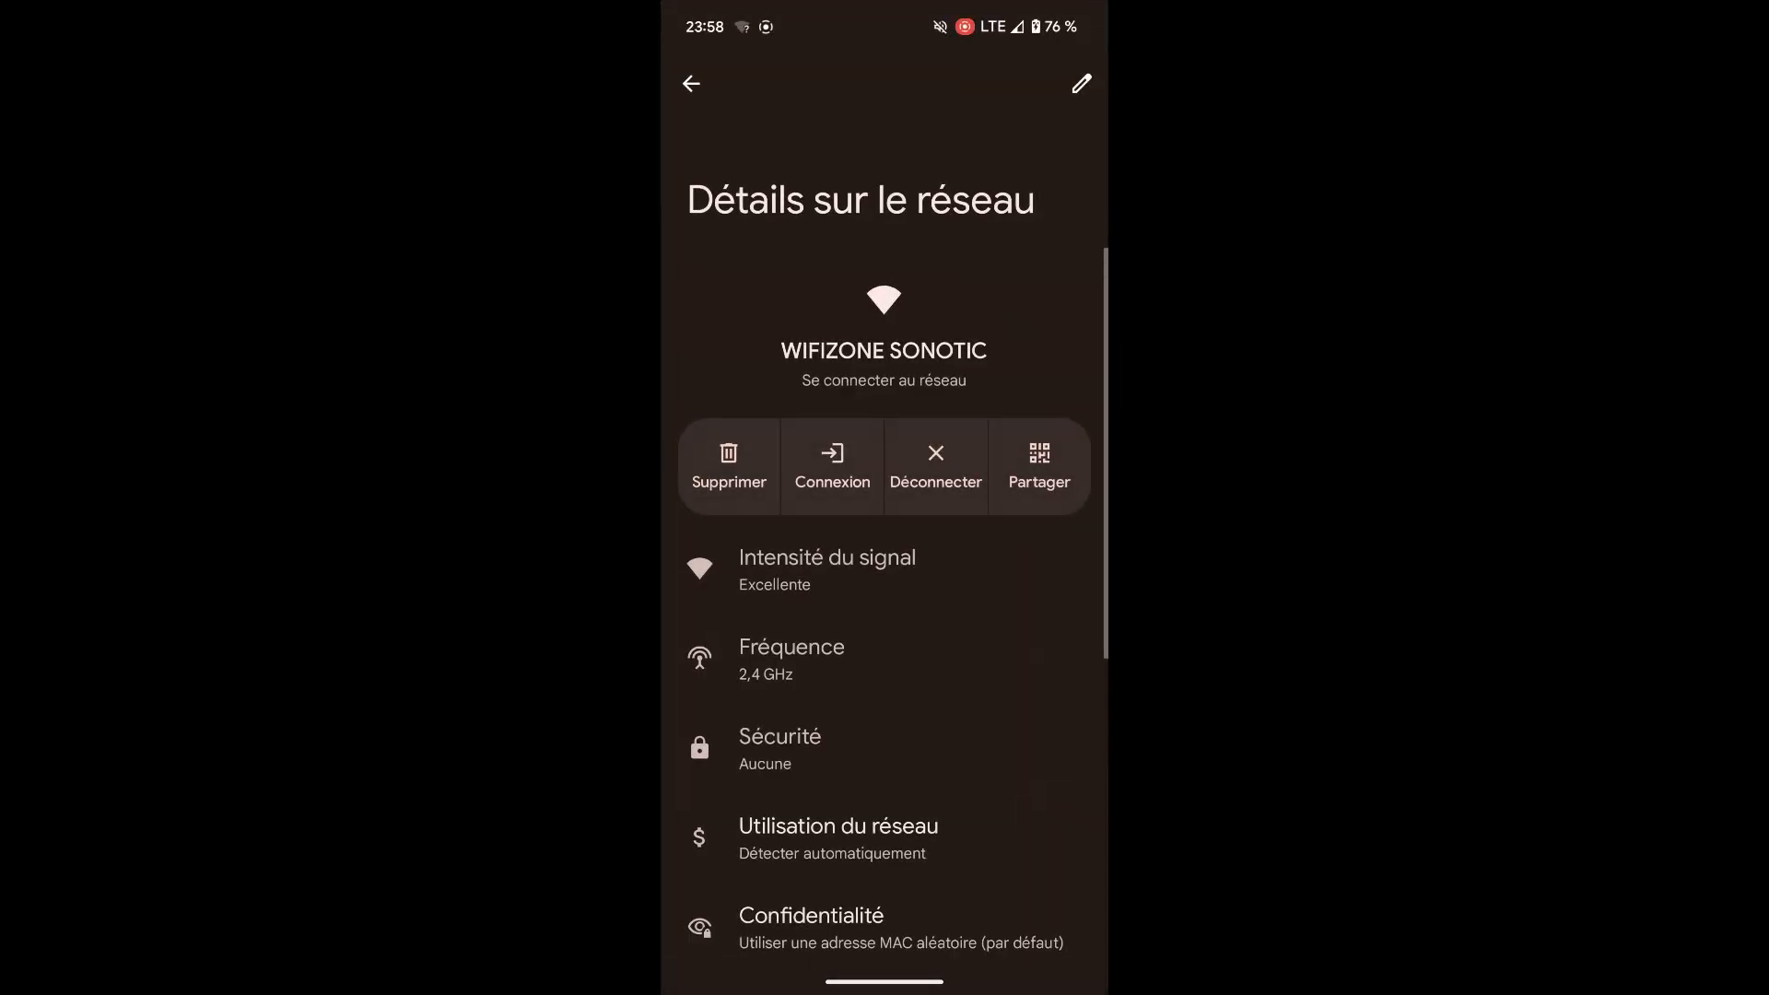
Step: Tap Connexion on the WIFIZONE SONOTIC details page to open the captive portal login
{"action": "left_click", "coordinate": [832, 466]}
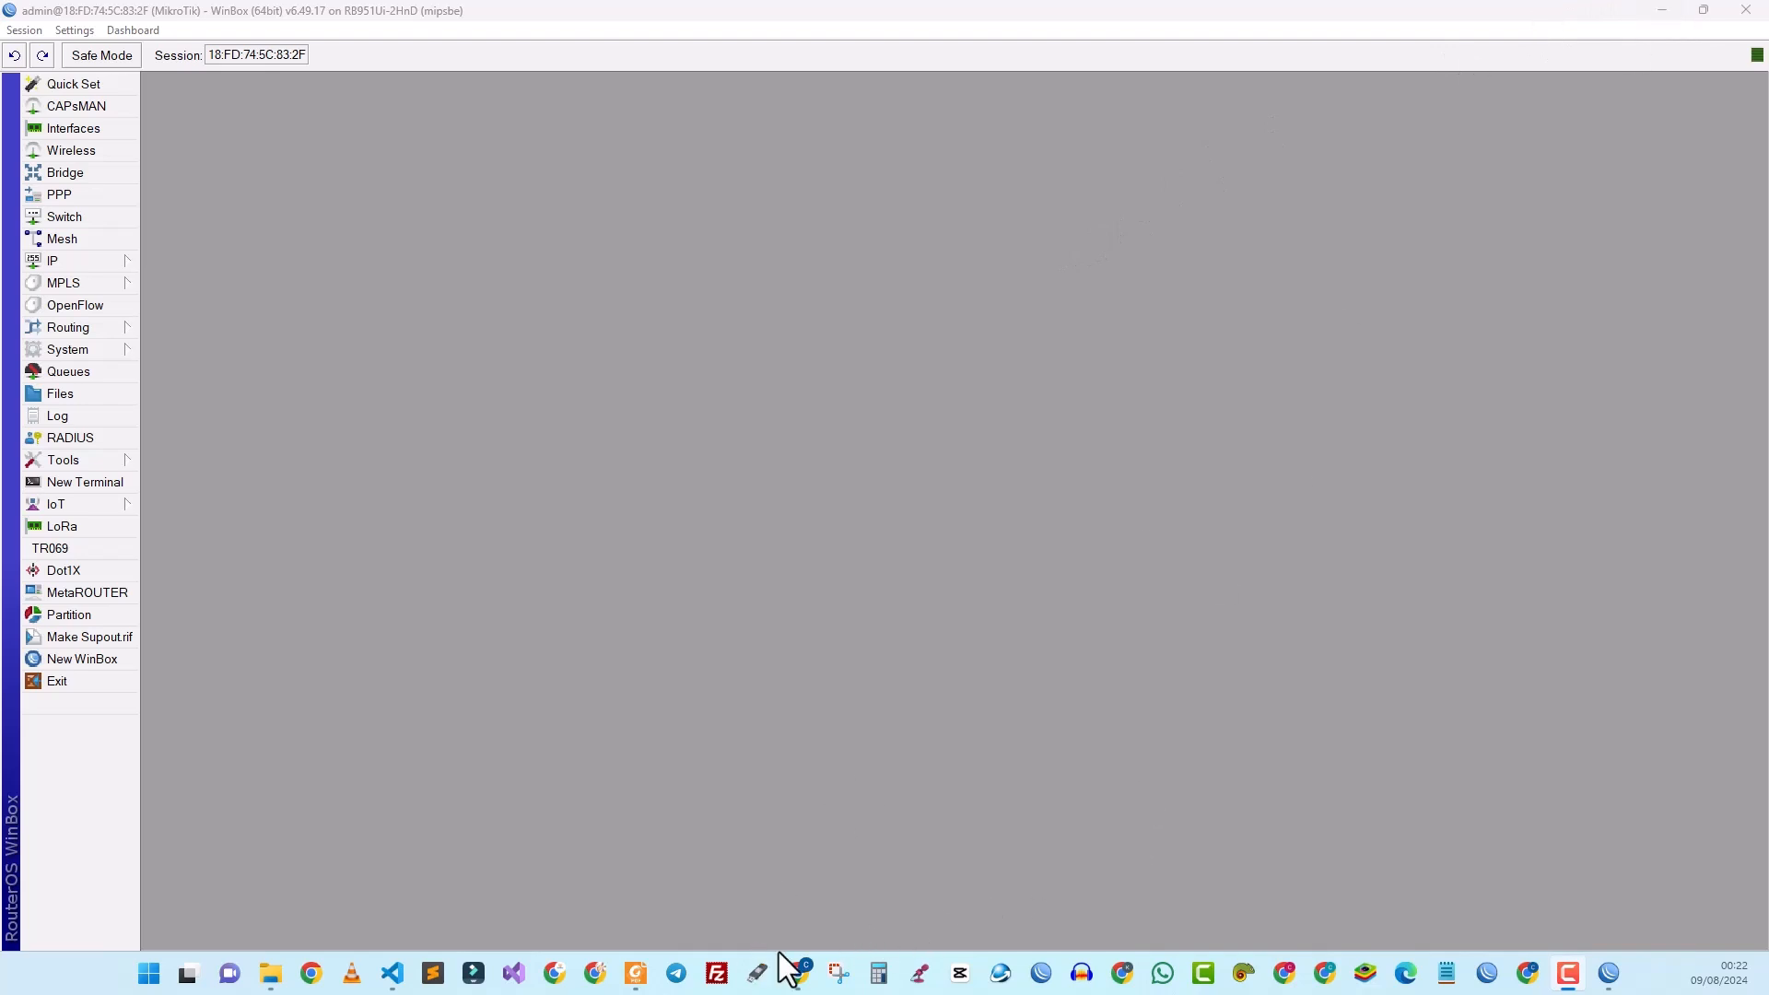
Step: Search Google for 'mikhmon' in a new Chrome tab
{"action": "left_click", "coordinate": [800, 975]}
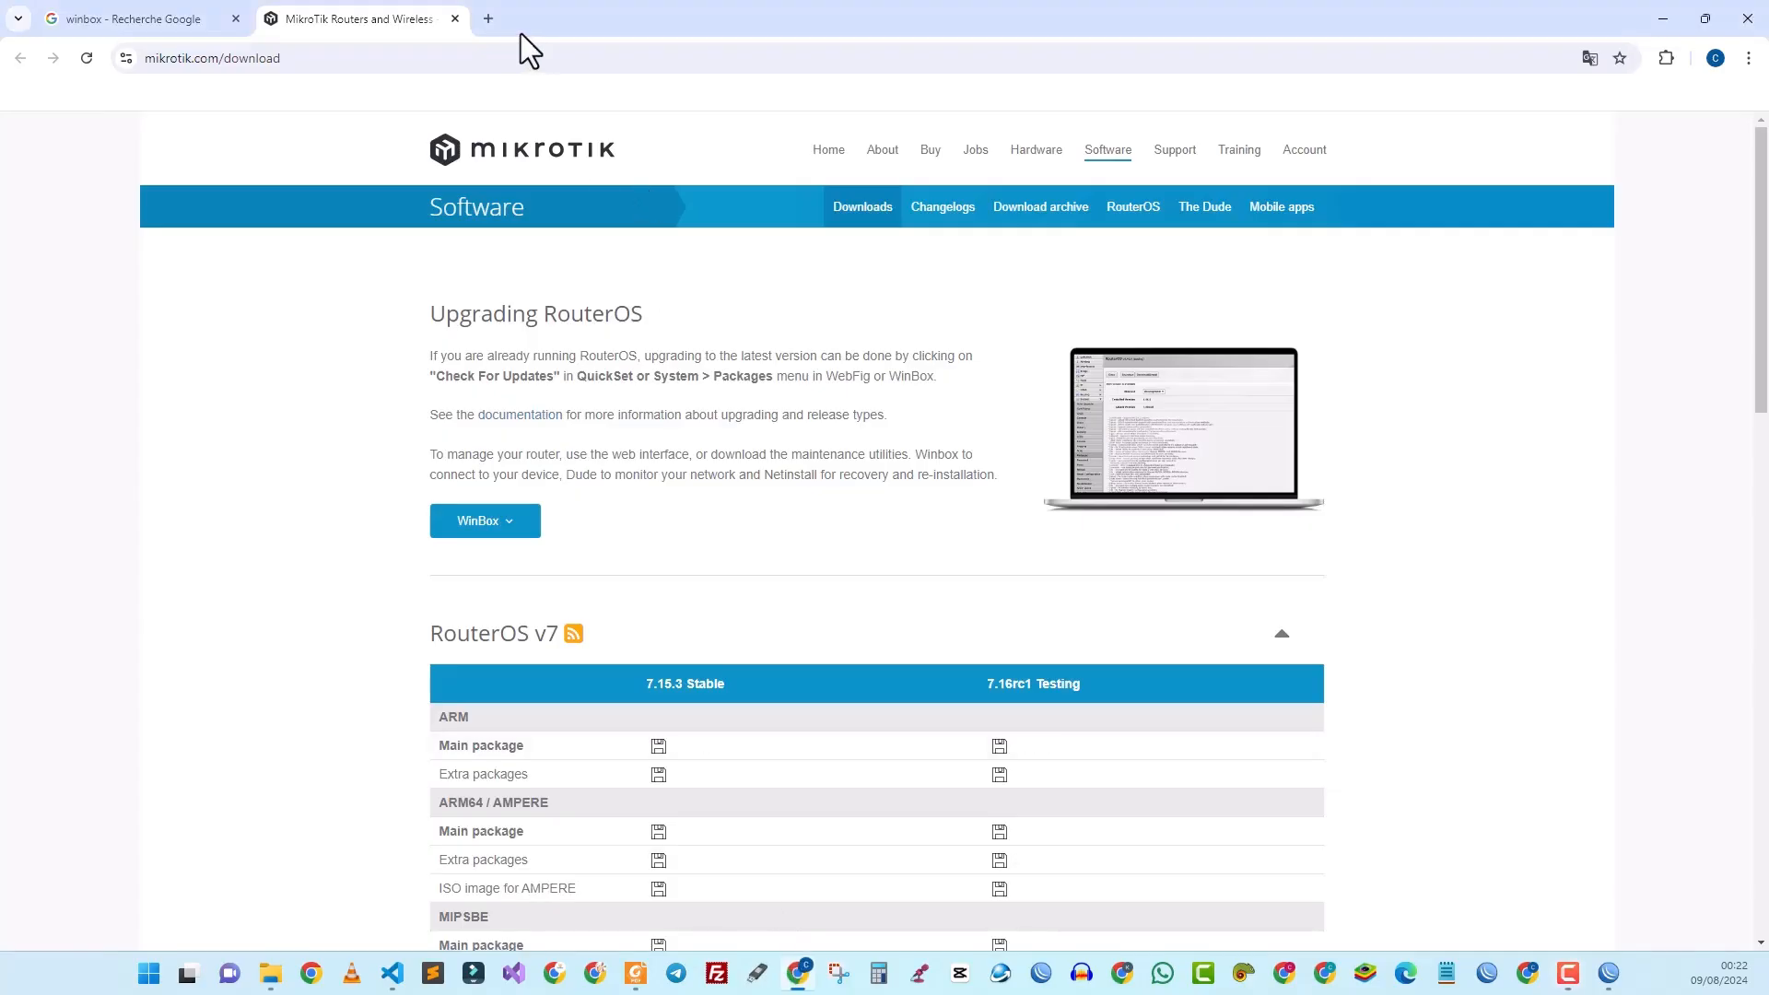
{"action": "left_click", "coordinate": [498, 21]}
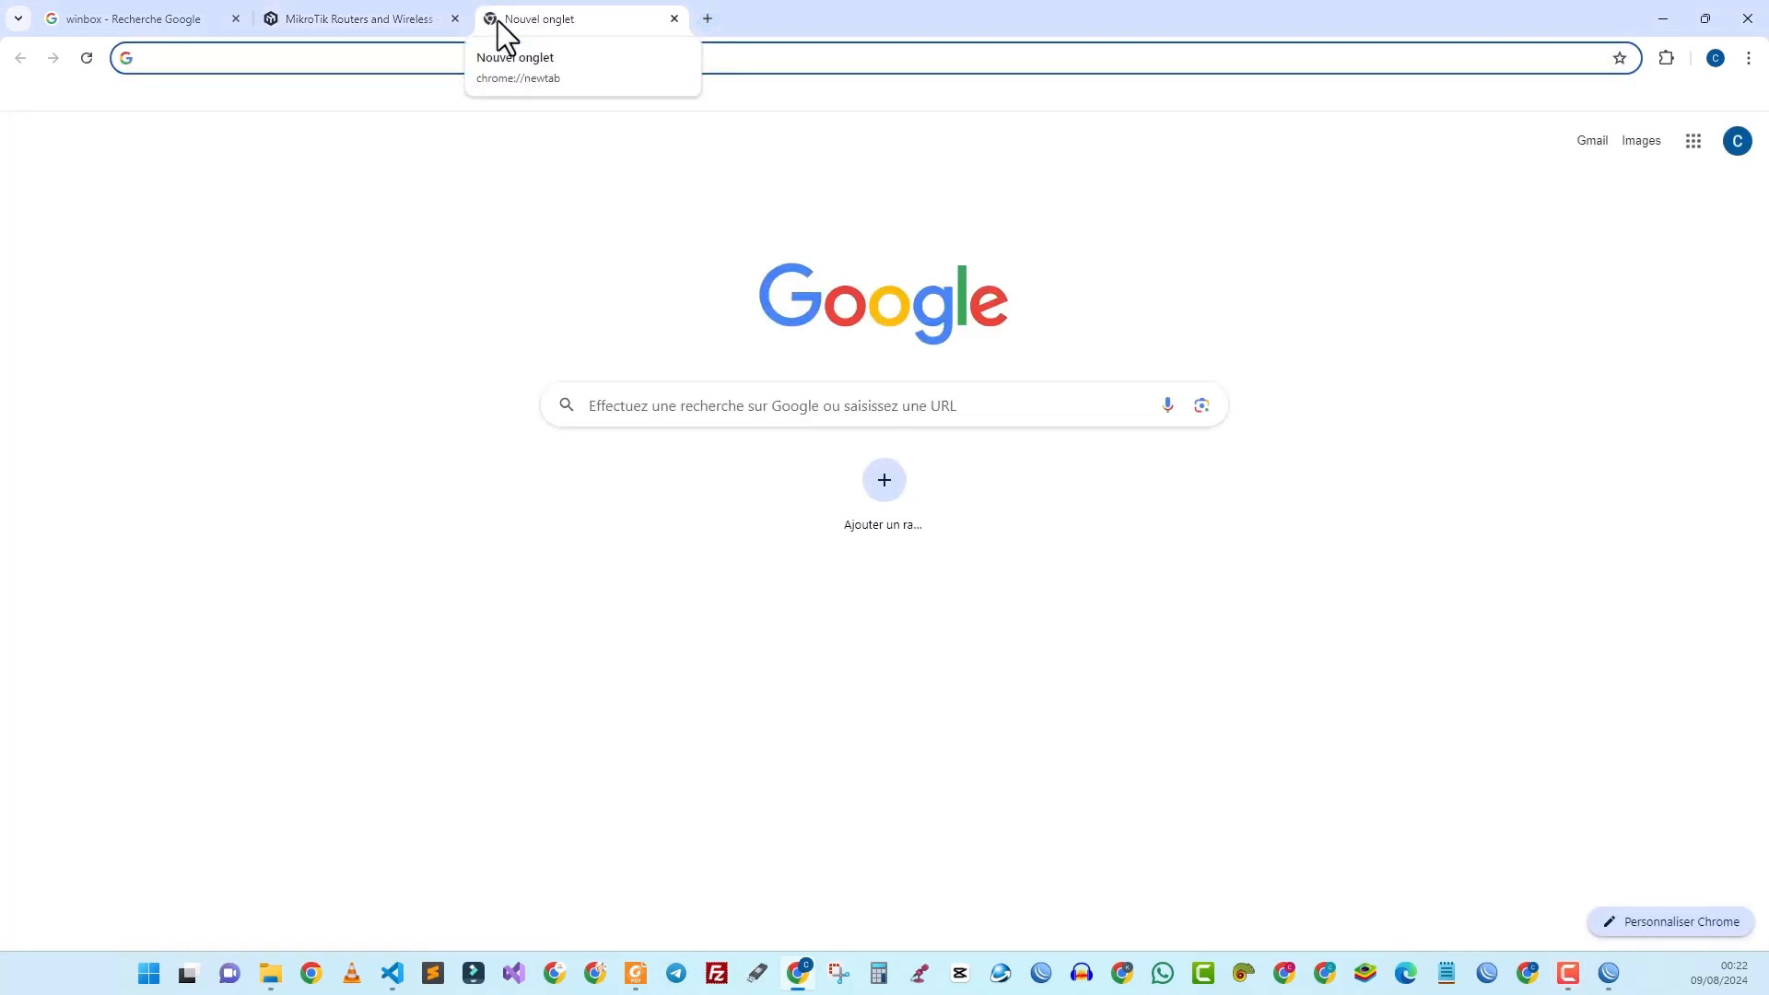
{"action": "type", "text": "mi"}
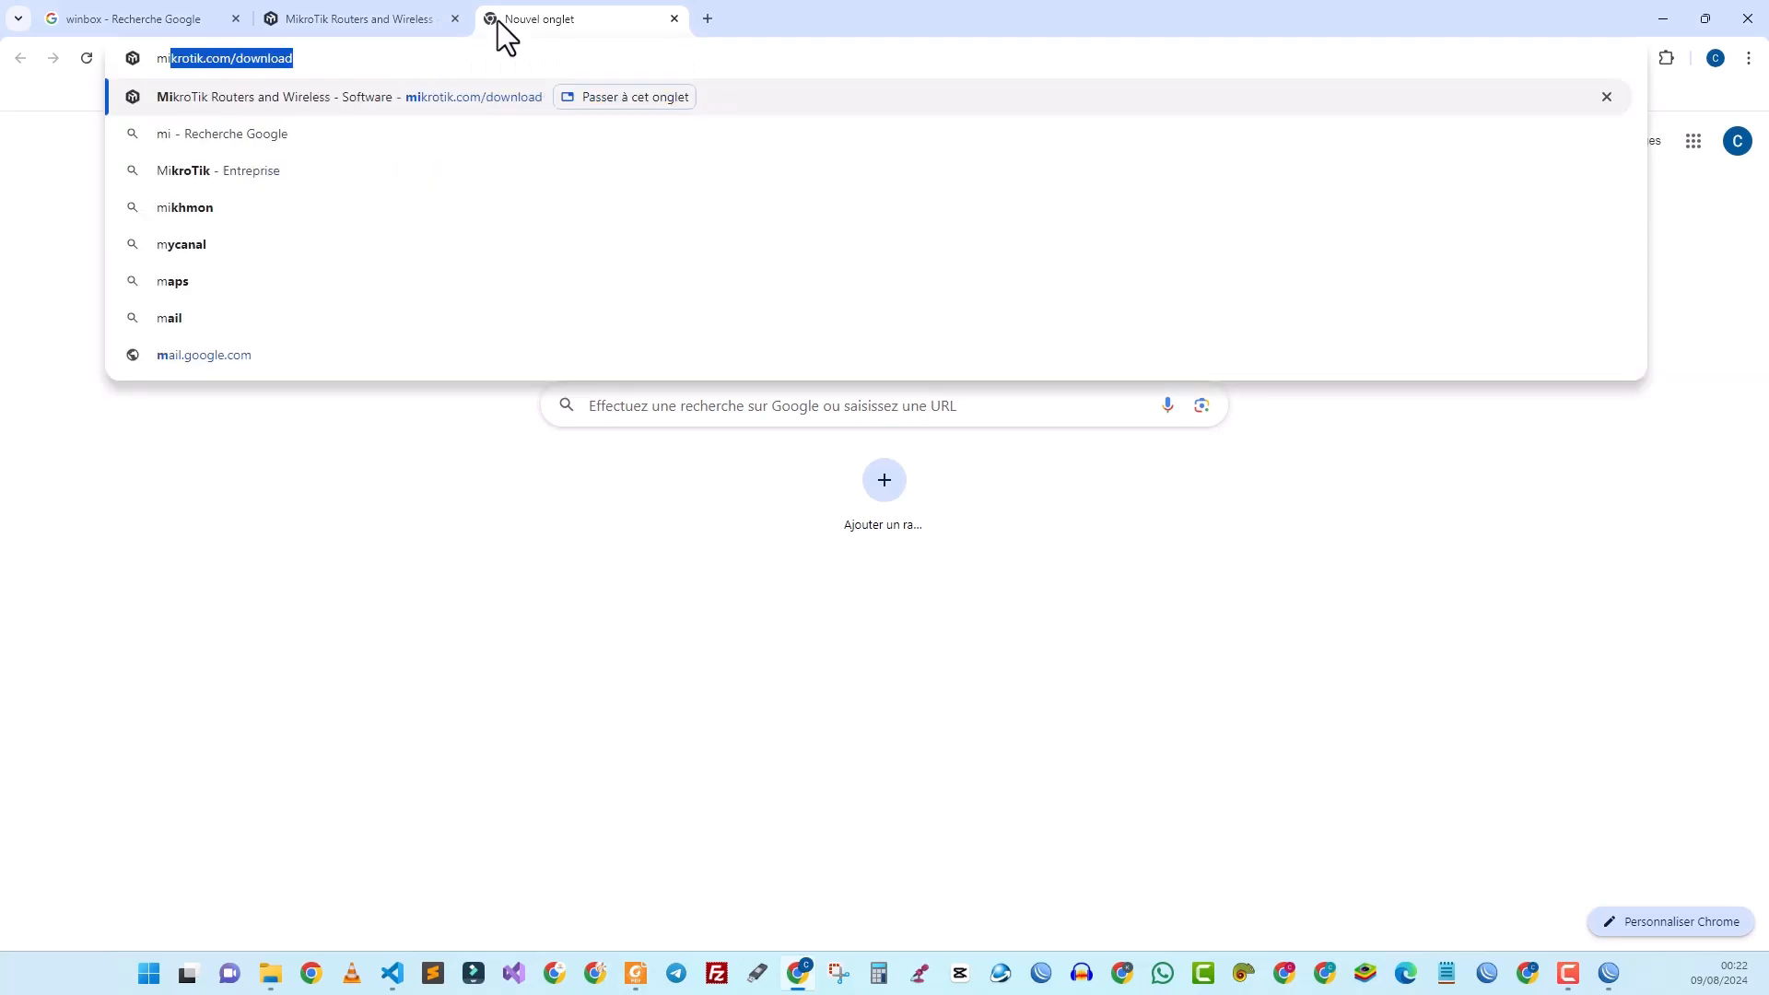
{"action": "type", "text": "khmo,"}
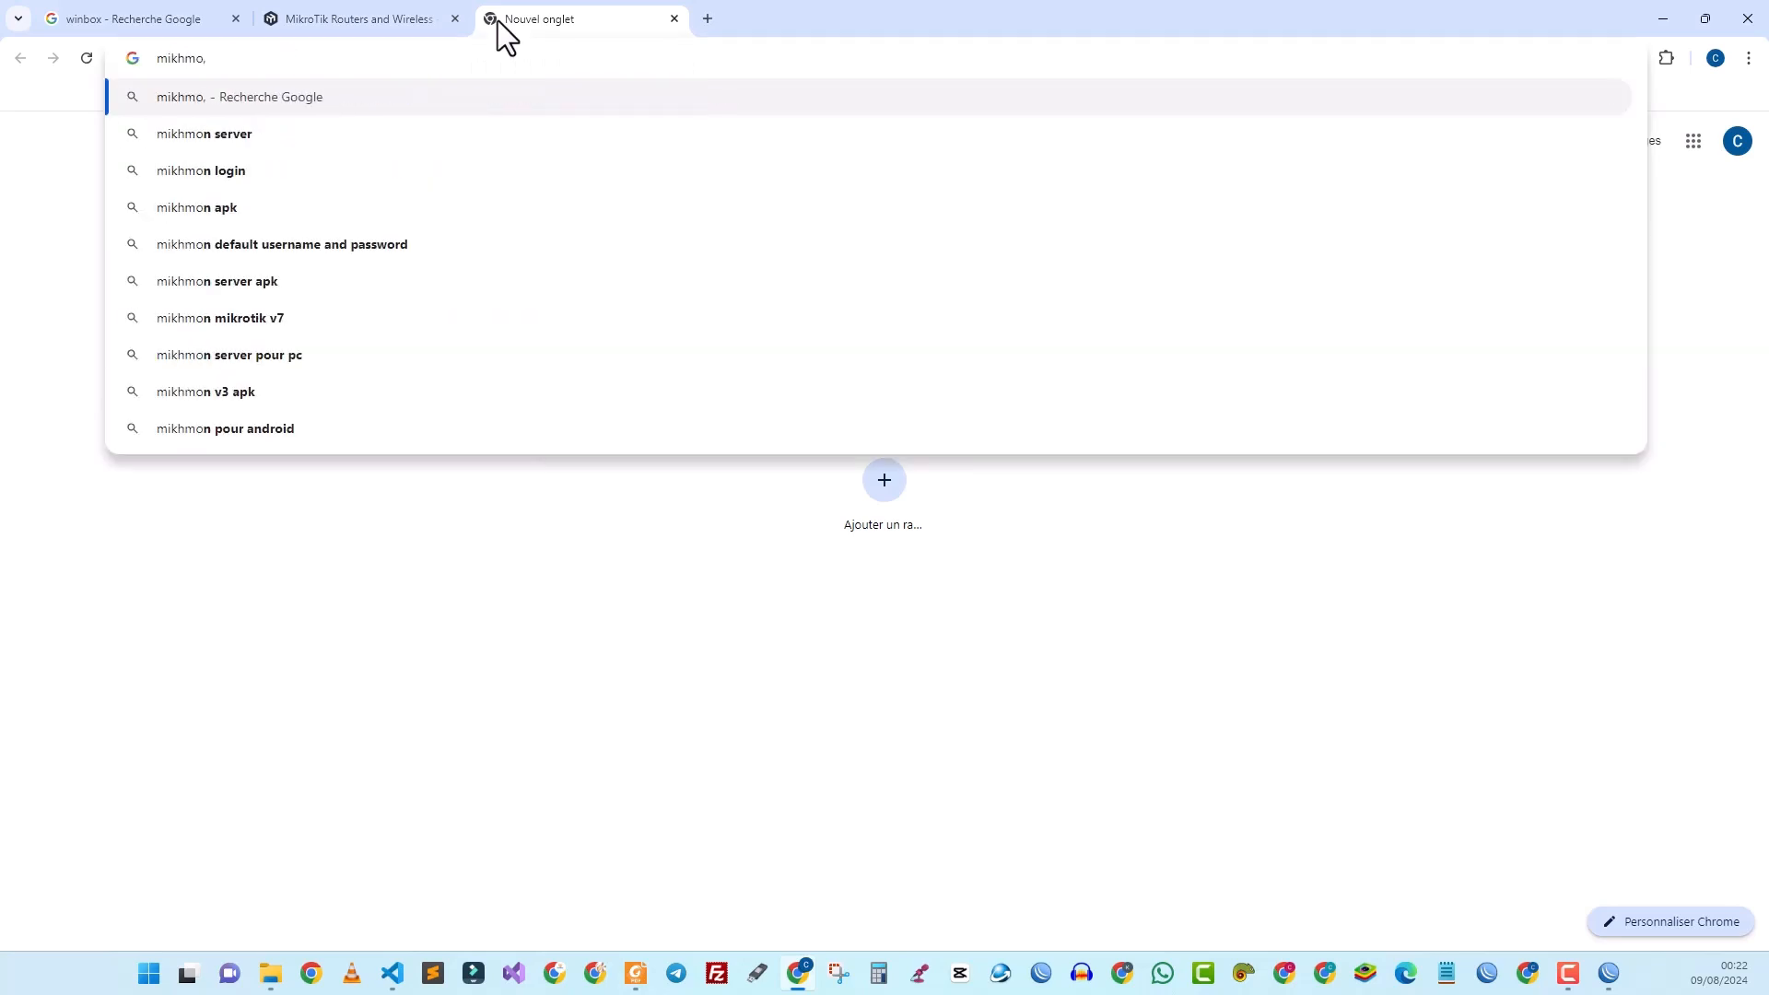
{"action": "key", "text": "BackSpace"}
{"action": "type", "text": "n"}
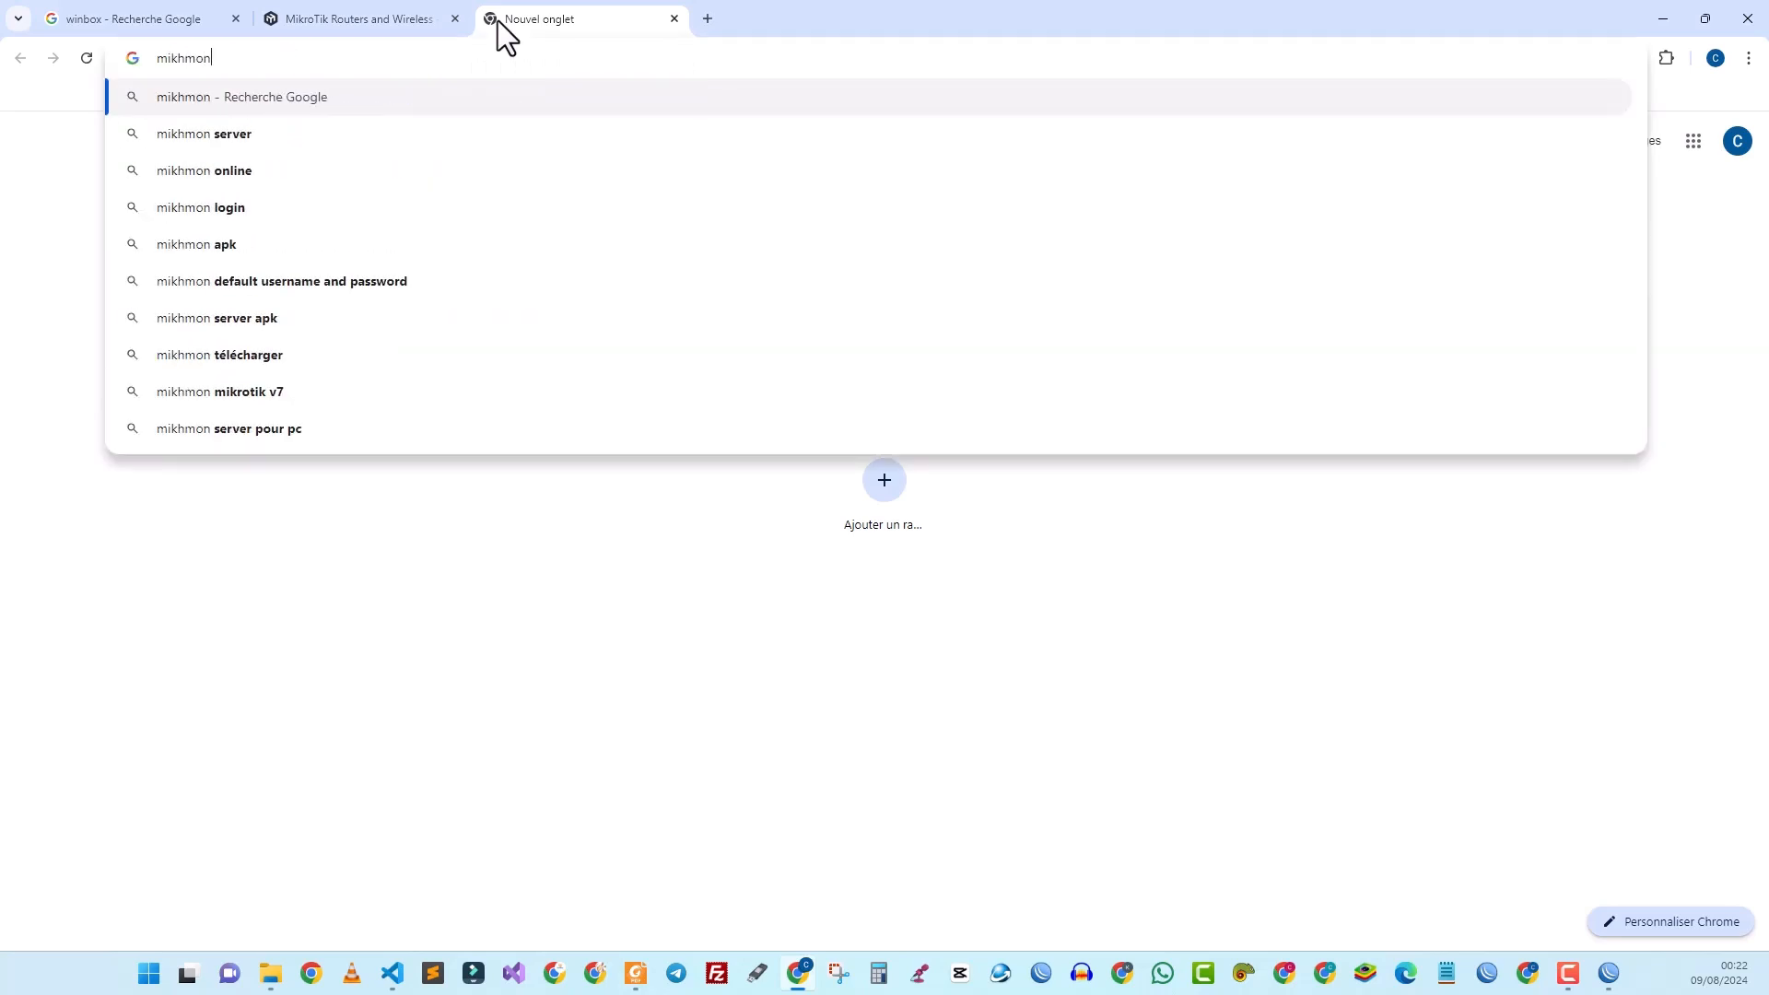
{"action": "key", "text": "Return"}
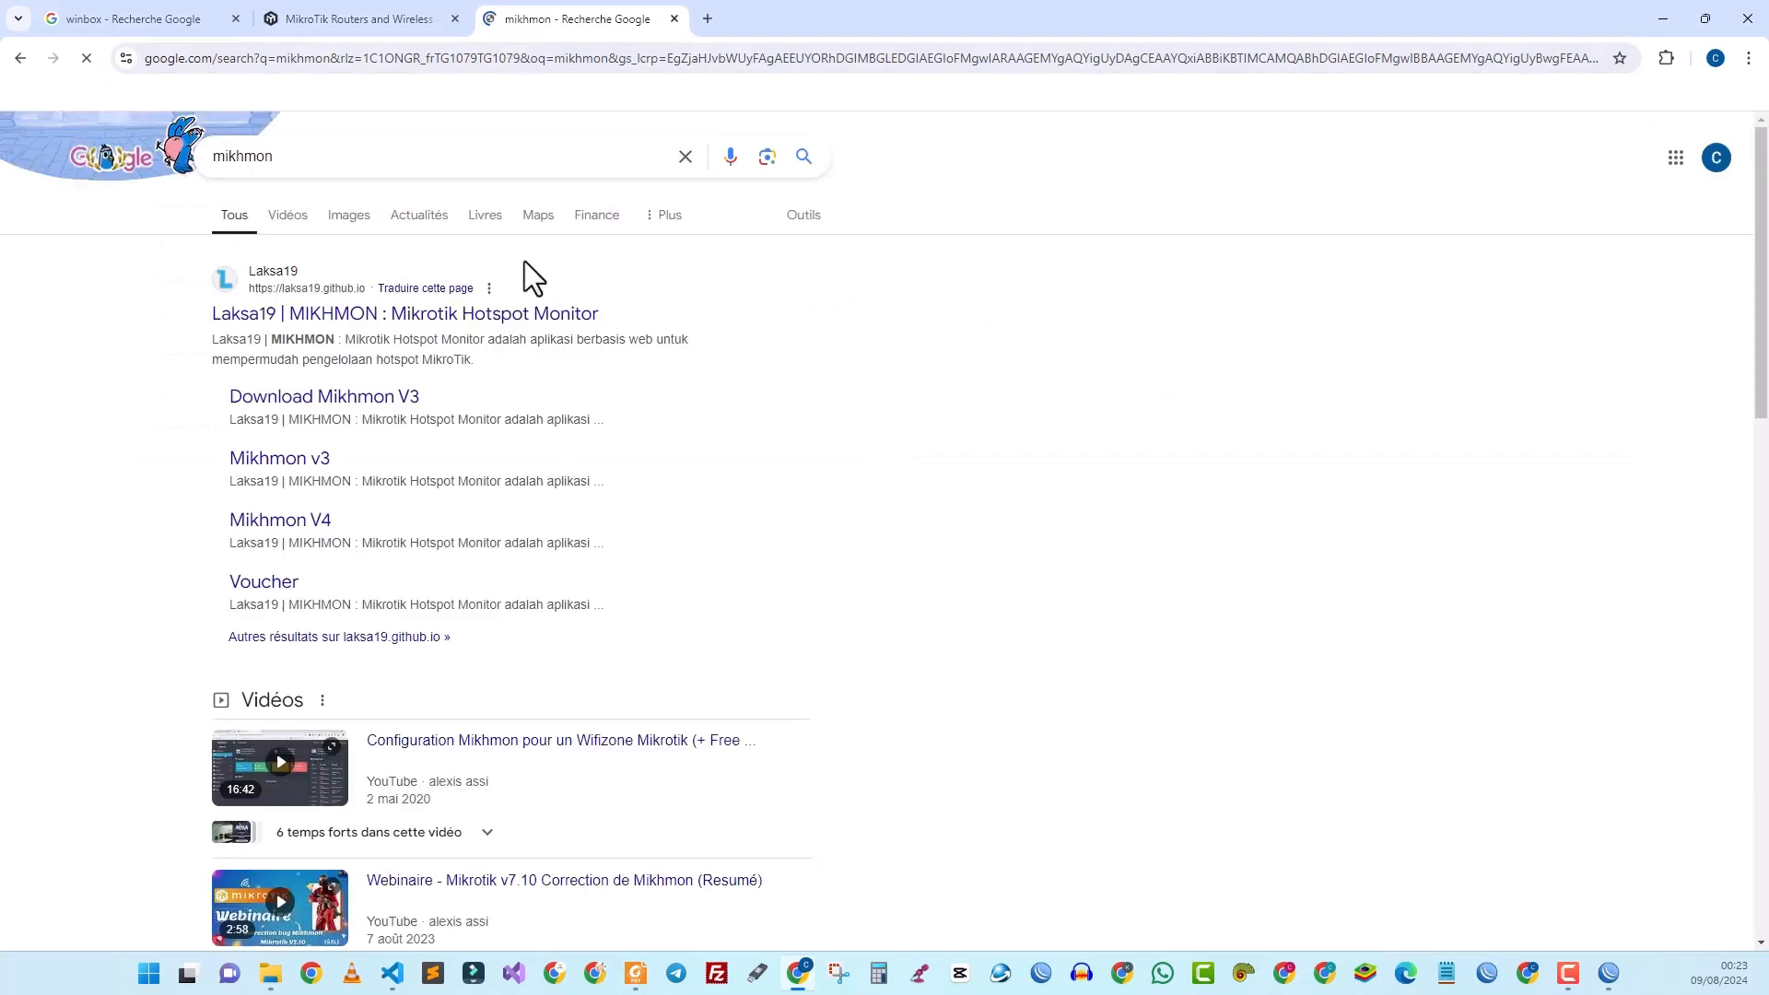
Step: Open the Laksa19 MIKHMON site and go to the Mikhmon V3 download page
{"action": "left_click", "coordinate": [405, 324]}
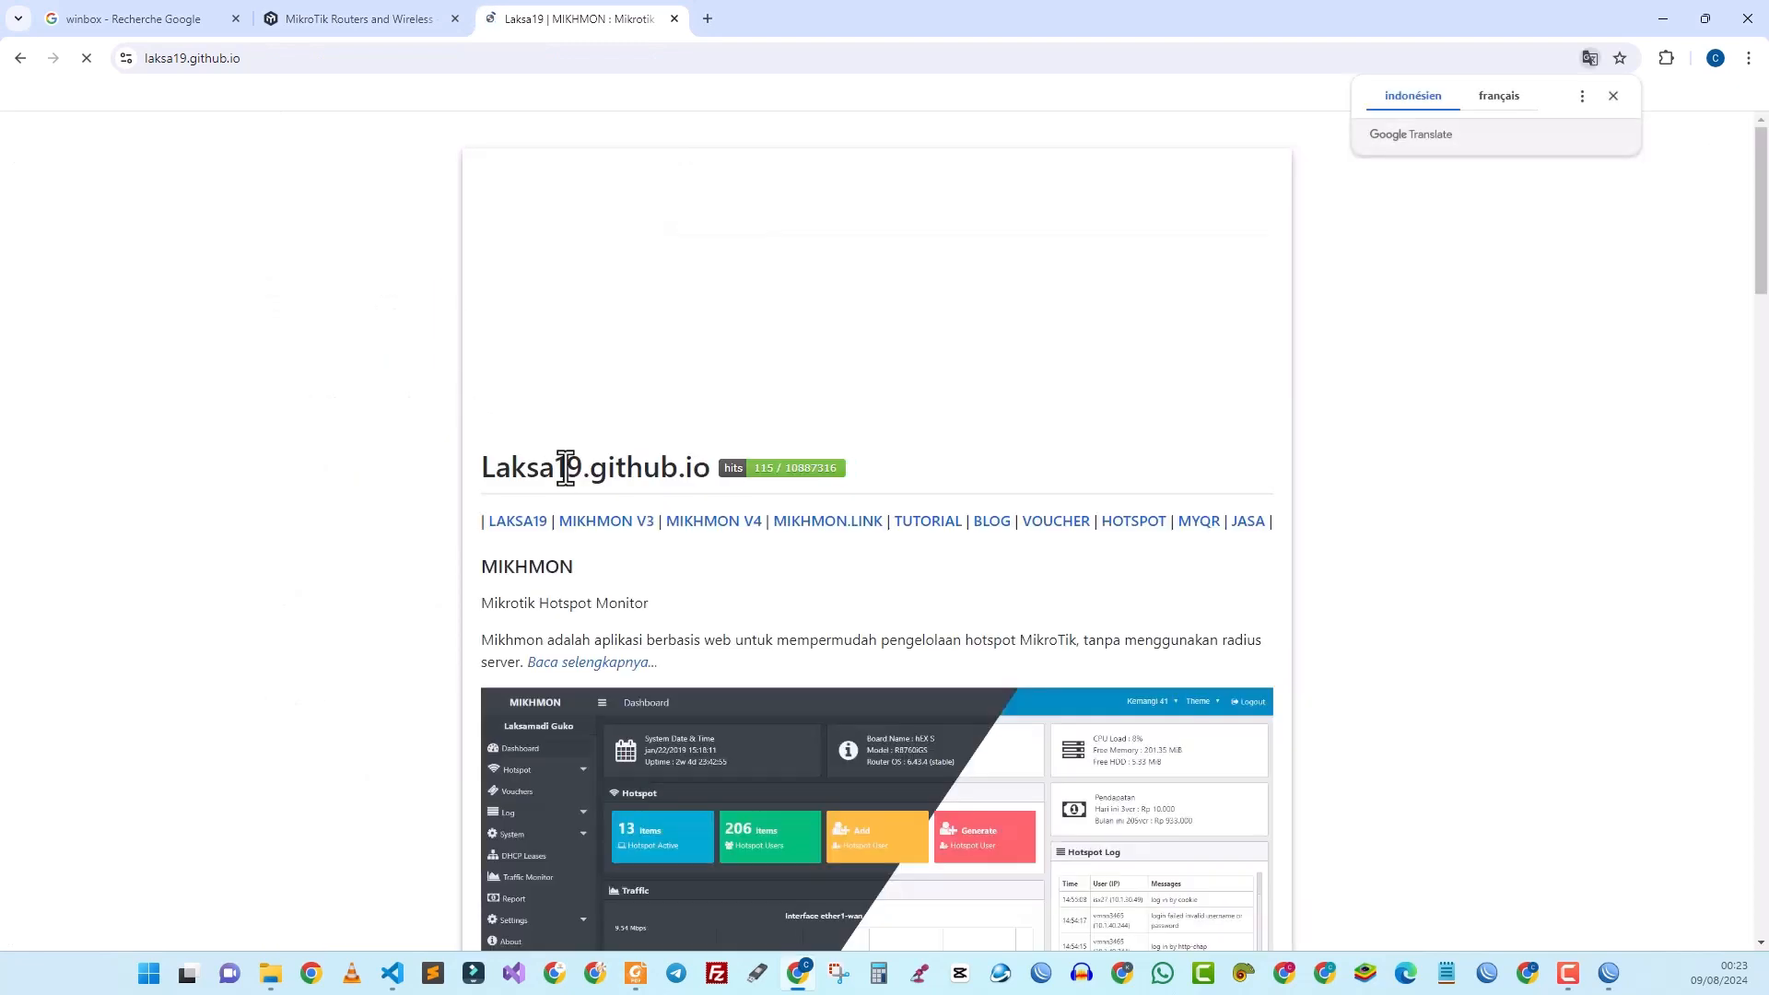
{"action": "left_click", "coordinate": [612, 525]}
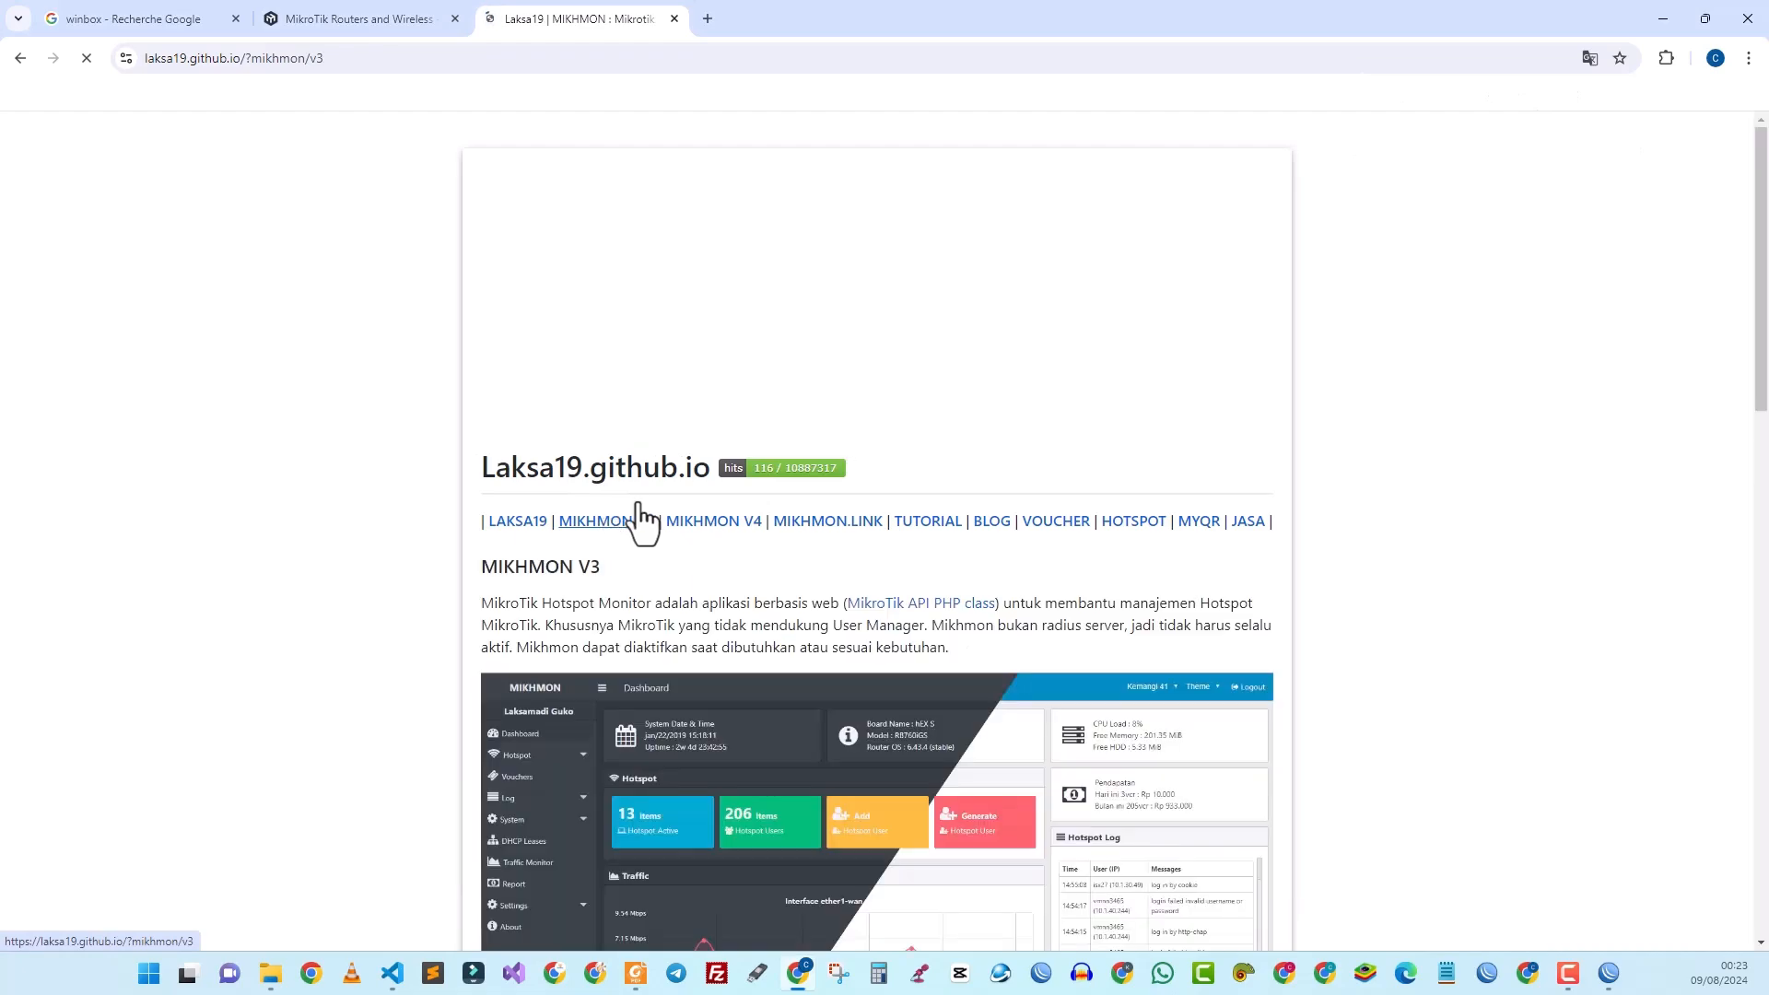
{"action": "scroll", "coordinate": [612, 590], "scroll_direction": "down", "scroll_amount": 6}
{"action": "scroll", "coordinate": [612, 571], "scroll_direction": "down", "scroll_amount": 8}
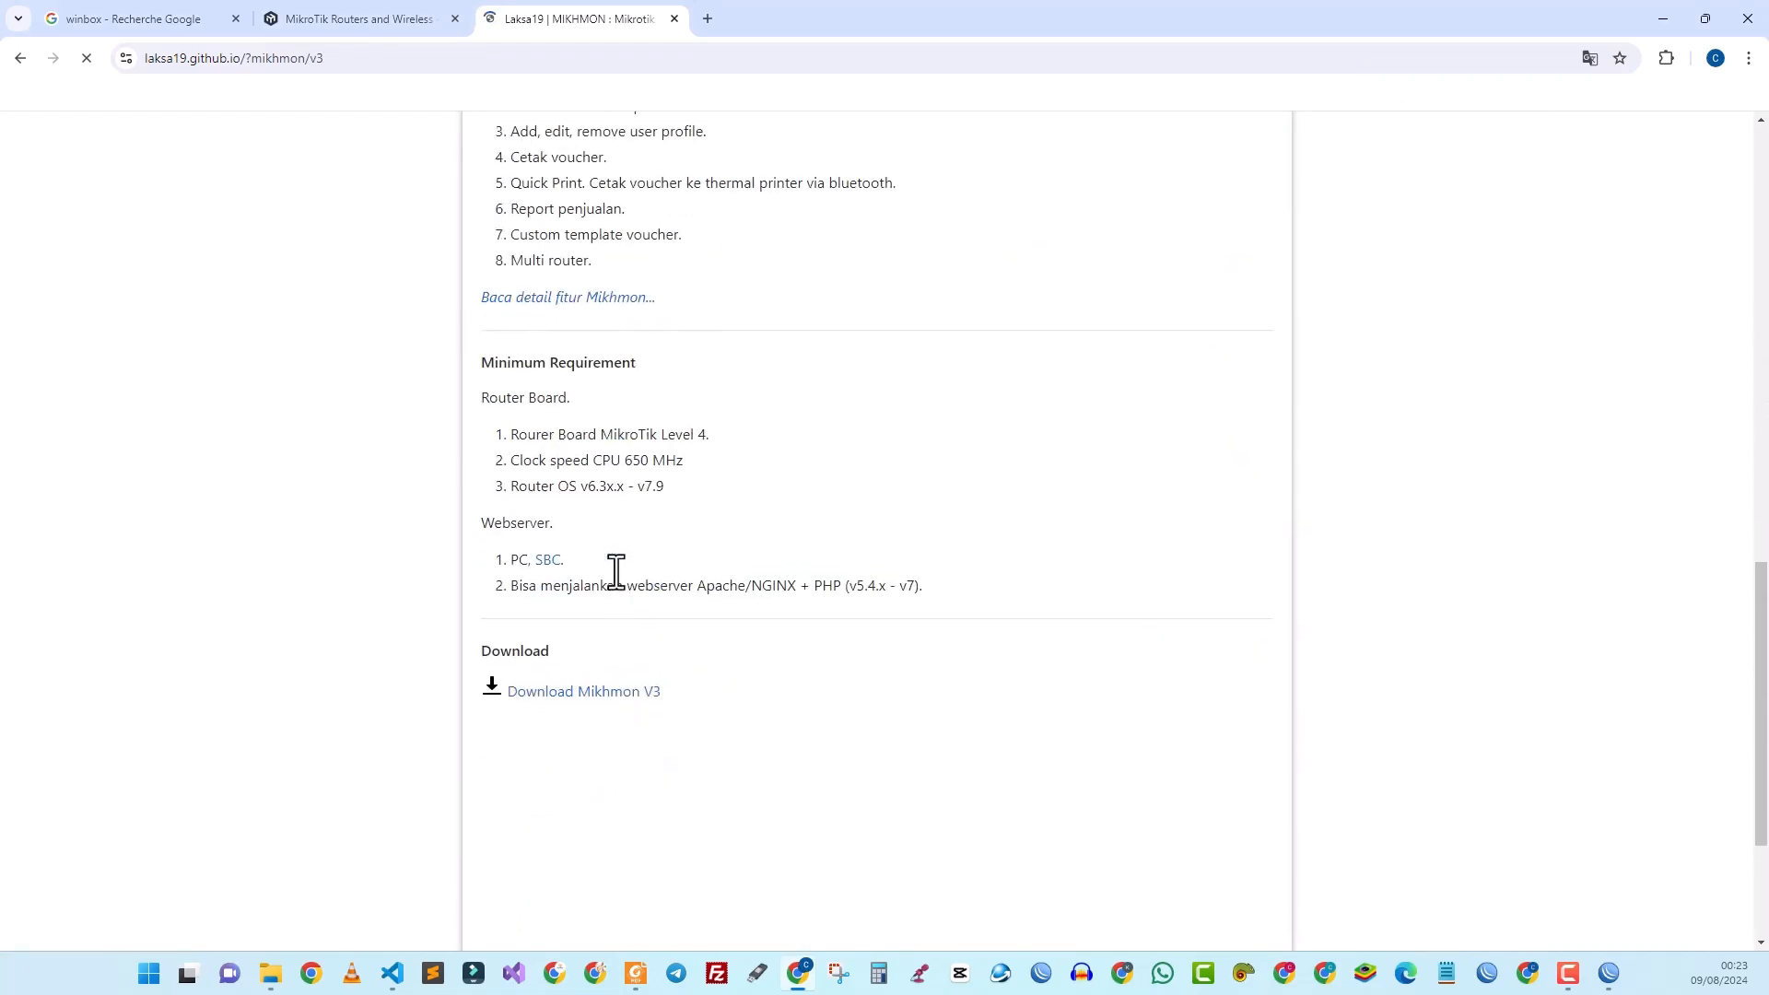
{"action": "scroll", "coordinate": [608, 581], "scroll_direction": "down", "scroll_amount": 2}
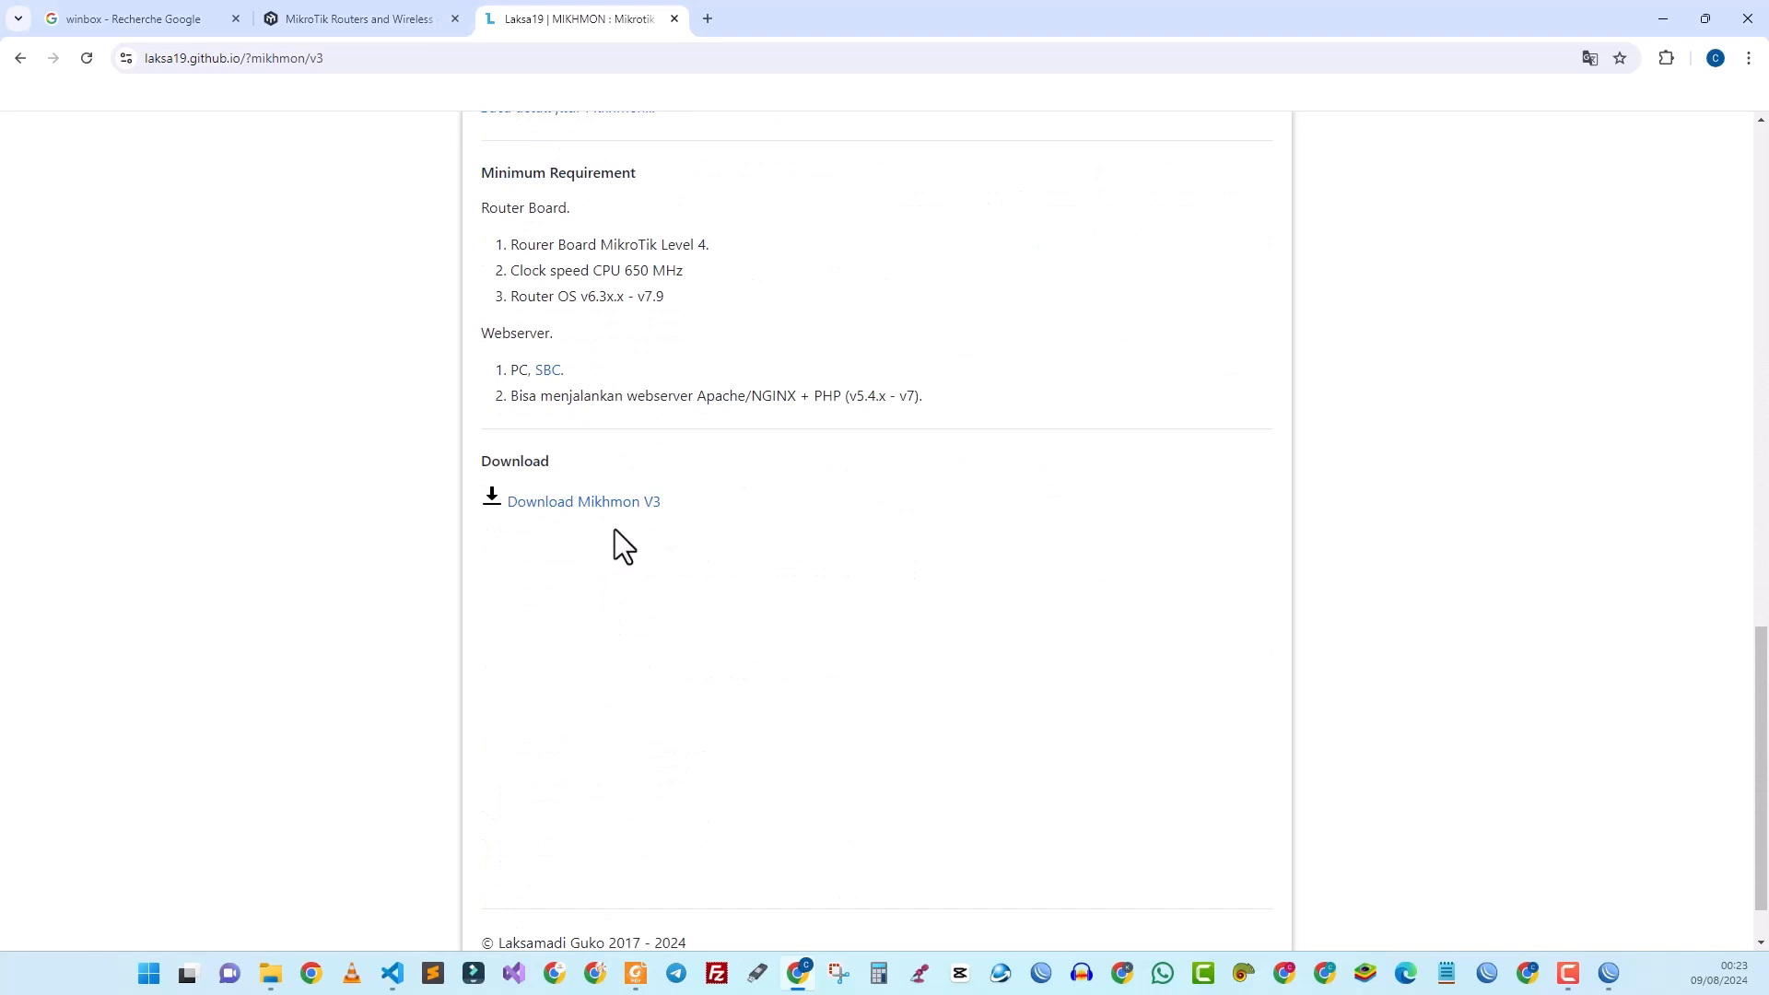
{"action": "left_click", "coordinate": [598, 505]}
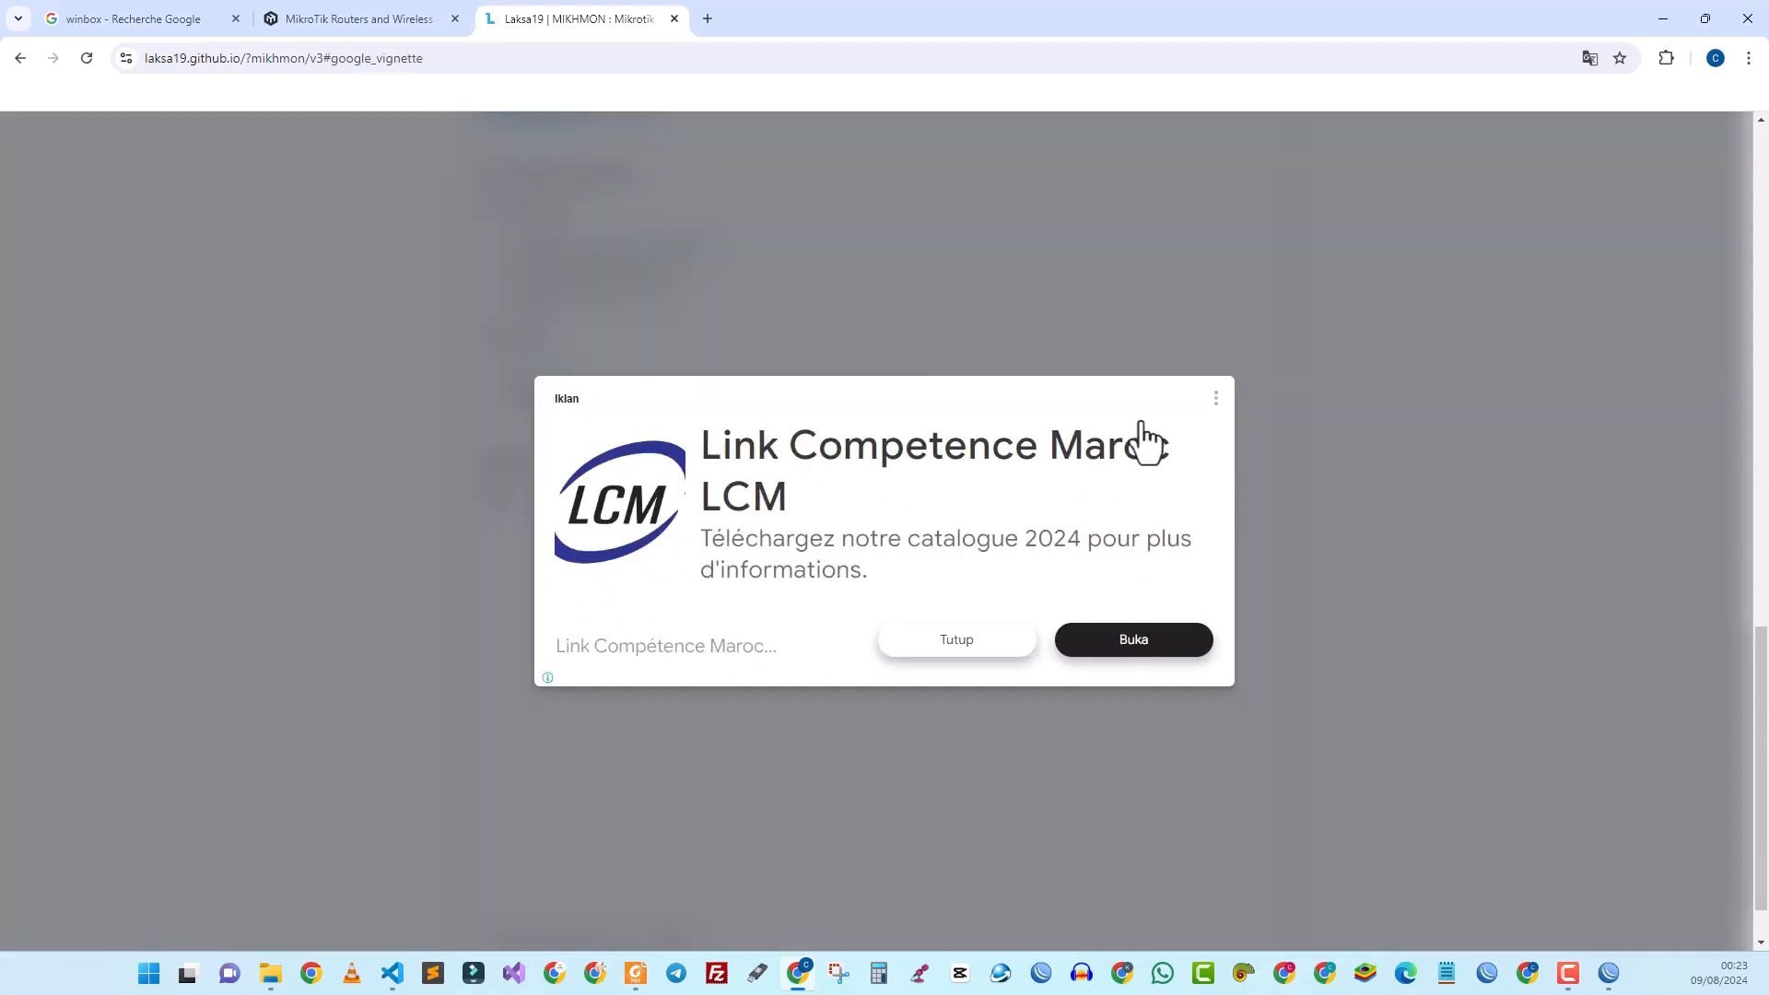
Step: Dismiss the advert and start downloading MIKHMON V3 + Webserver (mikhmonv3ws.zip, 8.36 MB)
{"action": "left_click", "coordinate": [1212, 403]}
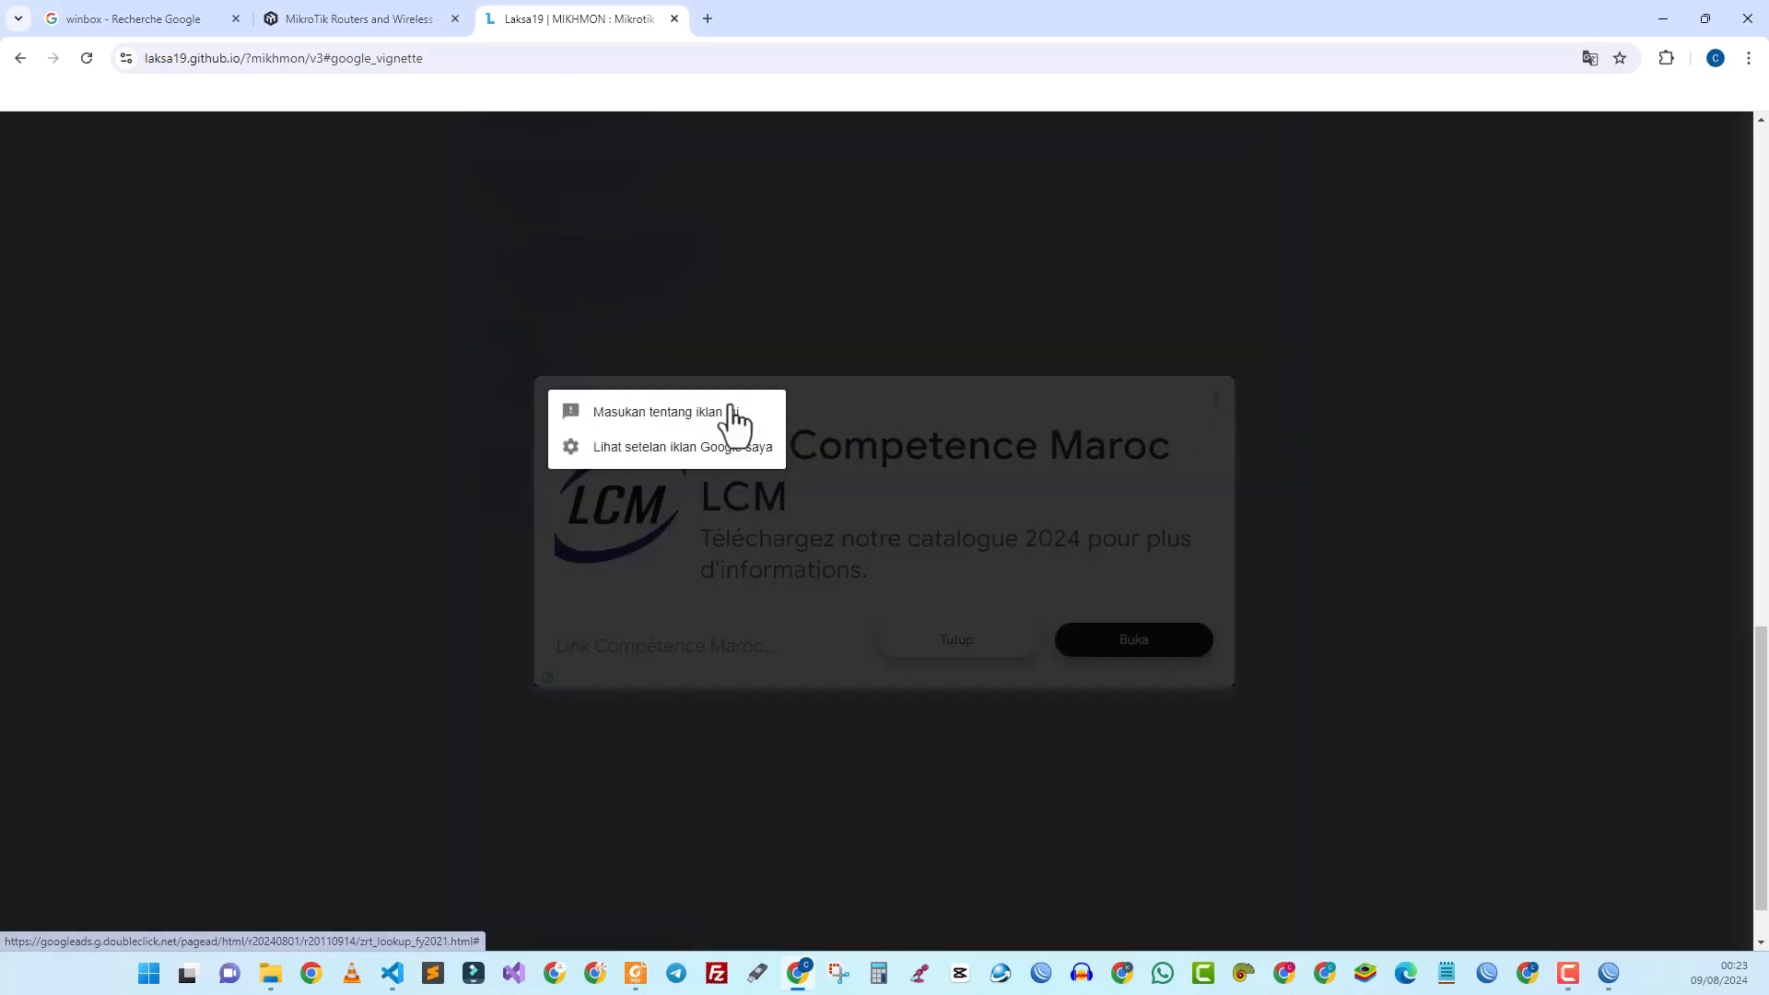
{"action": "left_click", "coordinate": [909, 659]}
{"action": "left_click", "coordinate": [893, 638]}
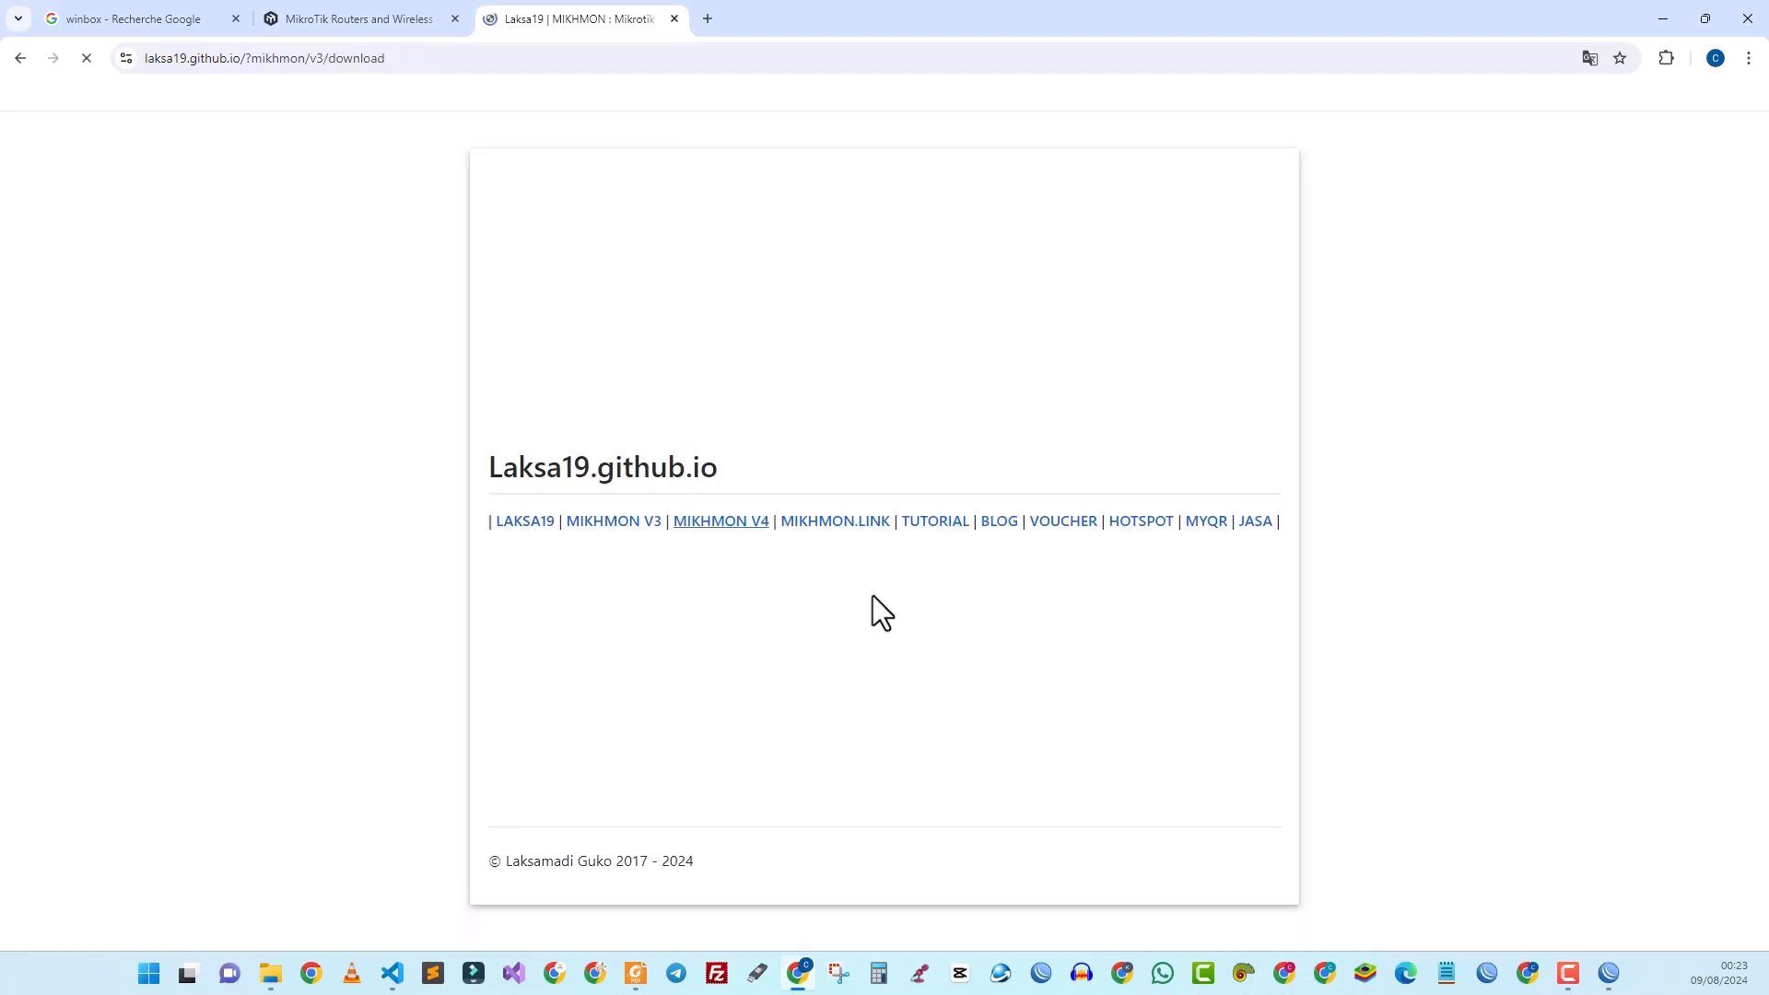
{"action": "scroll", "coordinate": [590, 719], "scroll_direction": "down", "scroll_amount": 2}
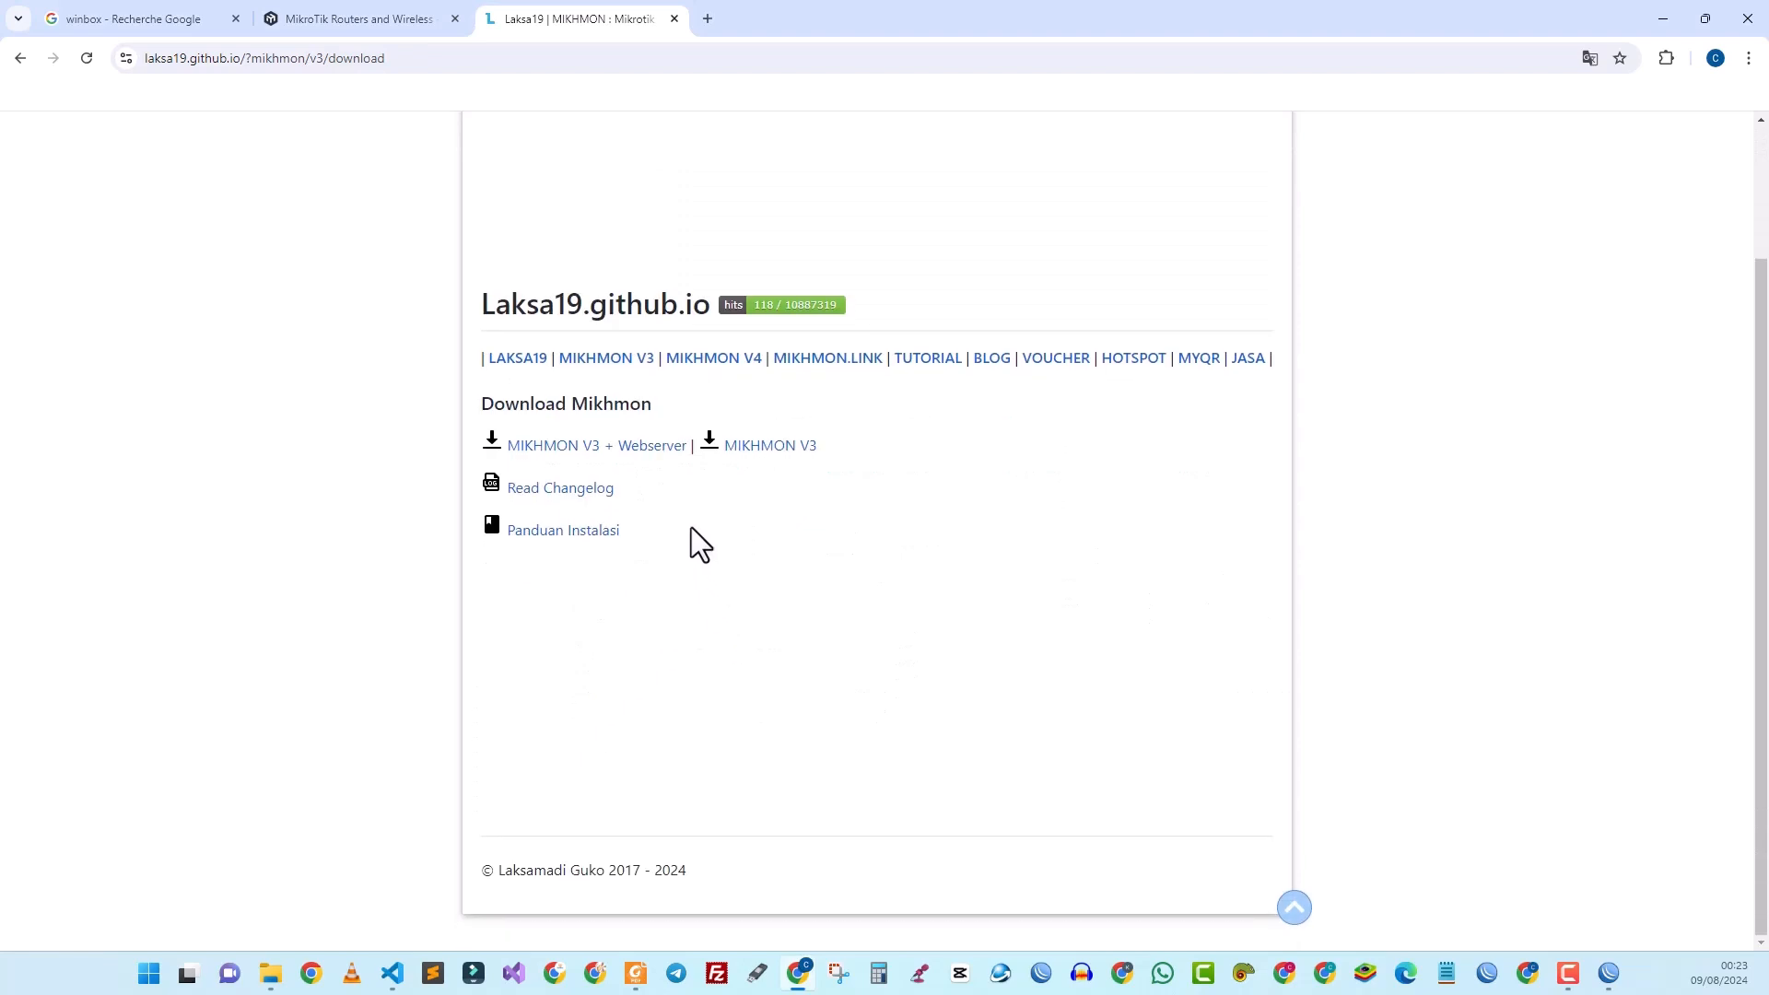
{"action": "left_click", "coordinate": [631, 452]}
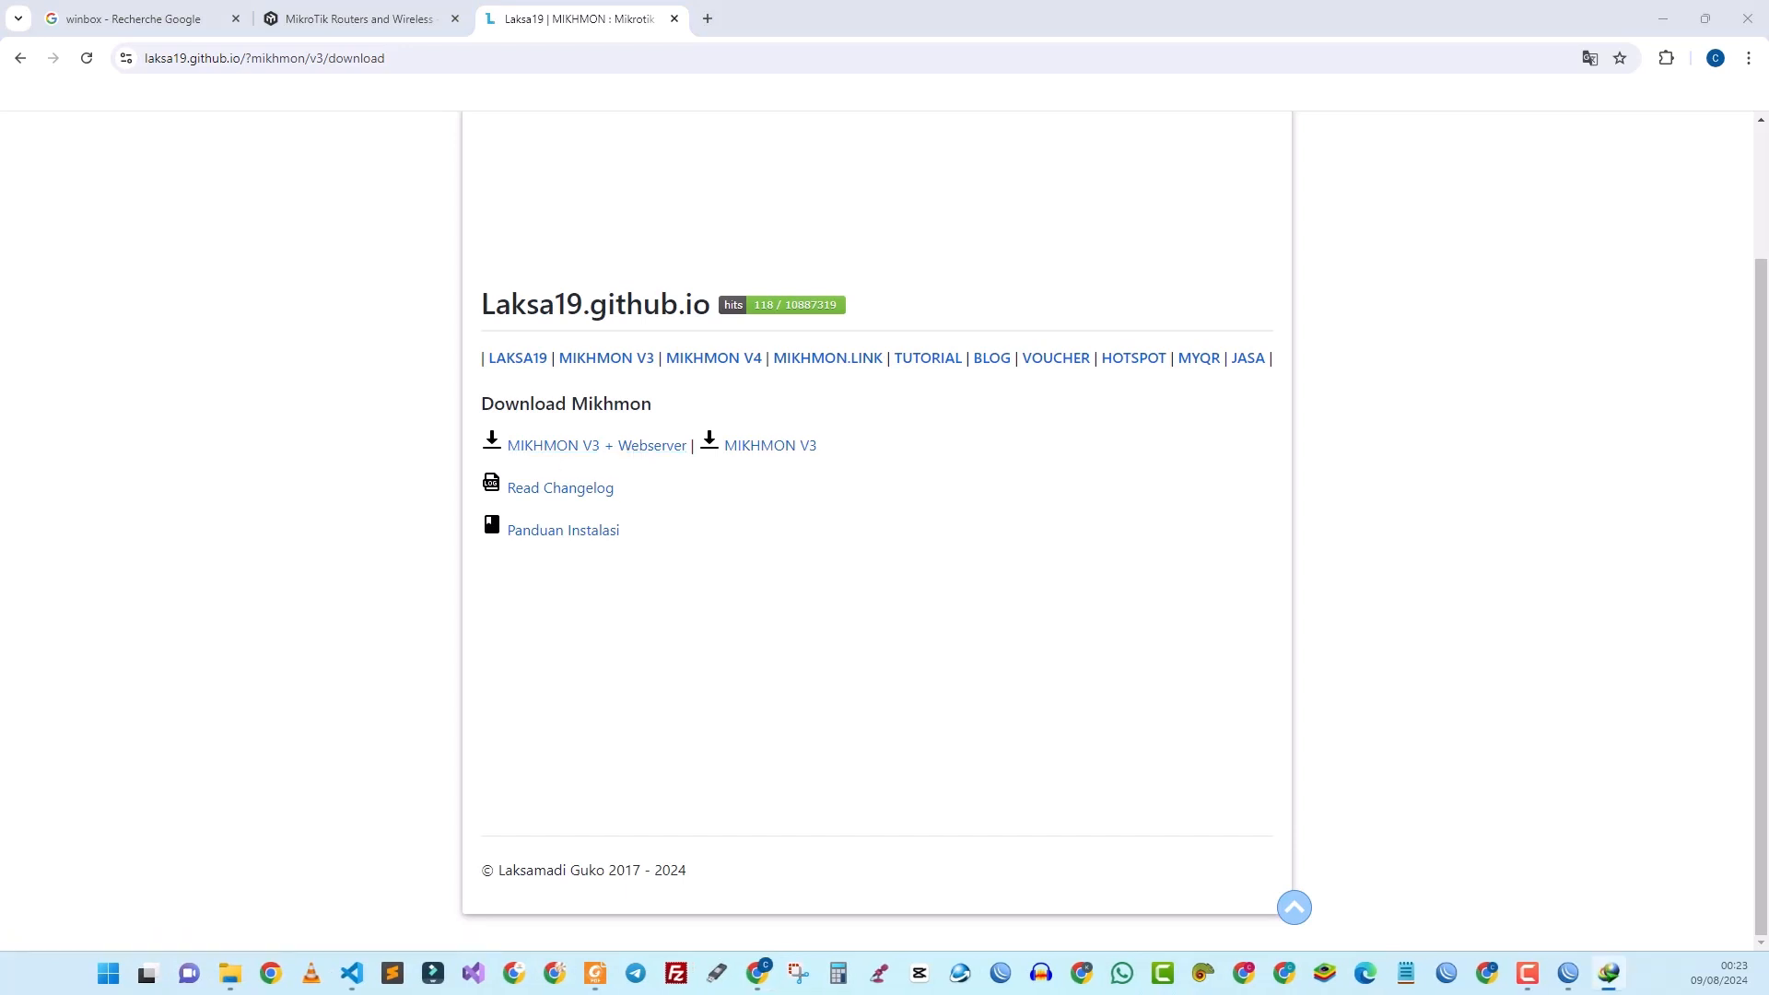
{"action": "left_click_drag", "start_coordinate": [435, 394], "coordinate": [786, 376]}
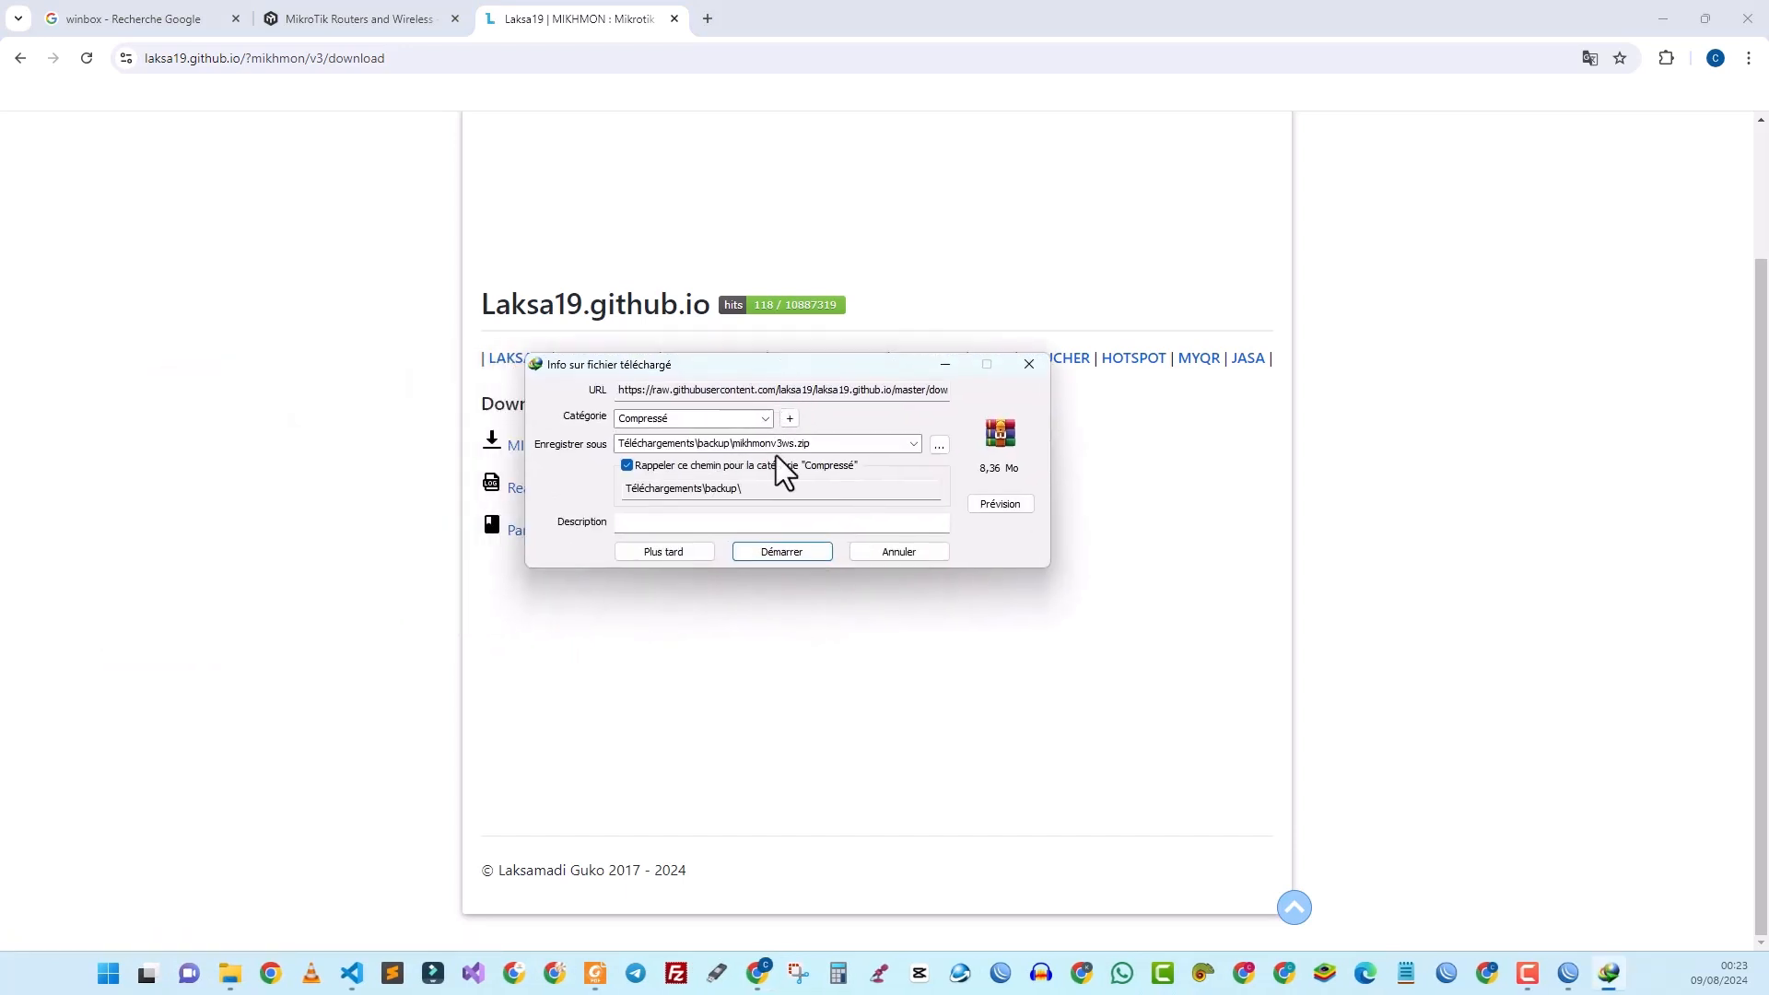
{"action": "left_click", "coordinate": [770, 549]}
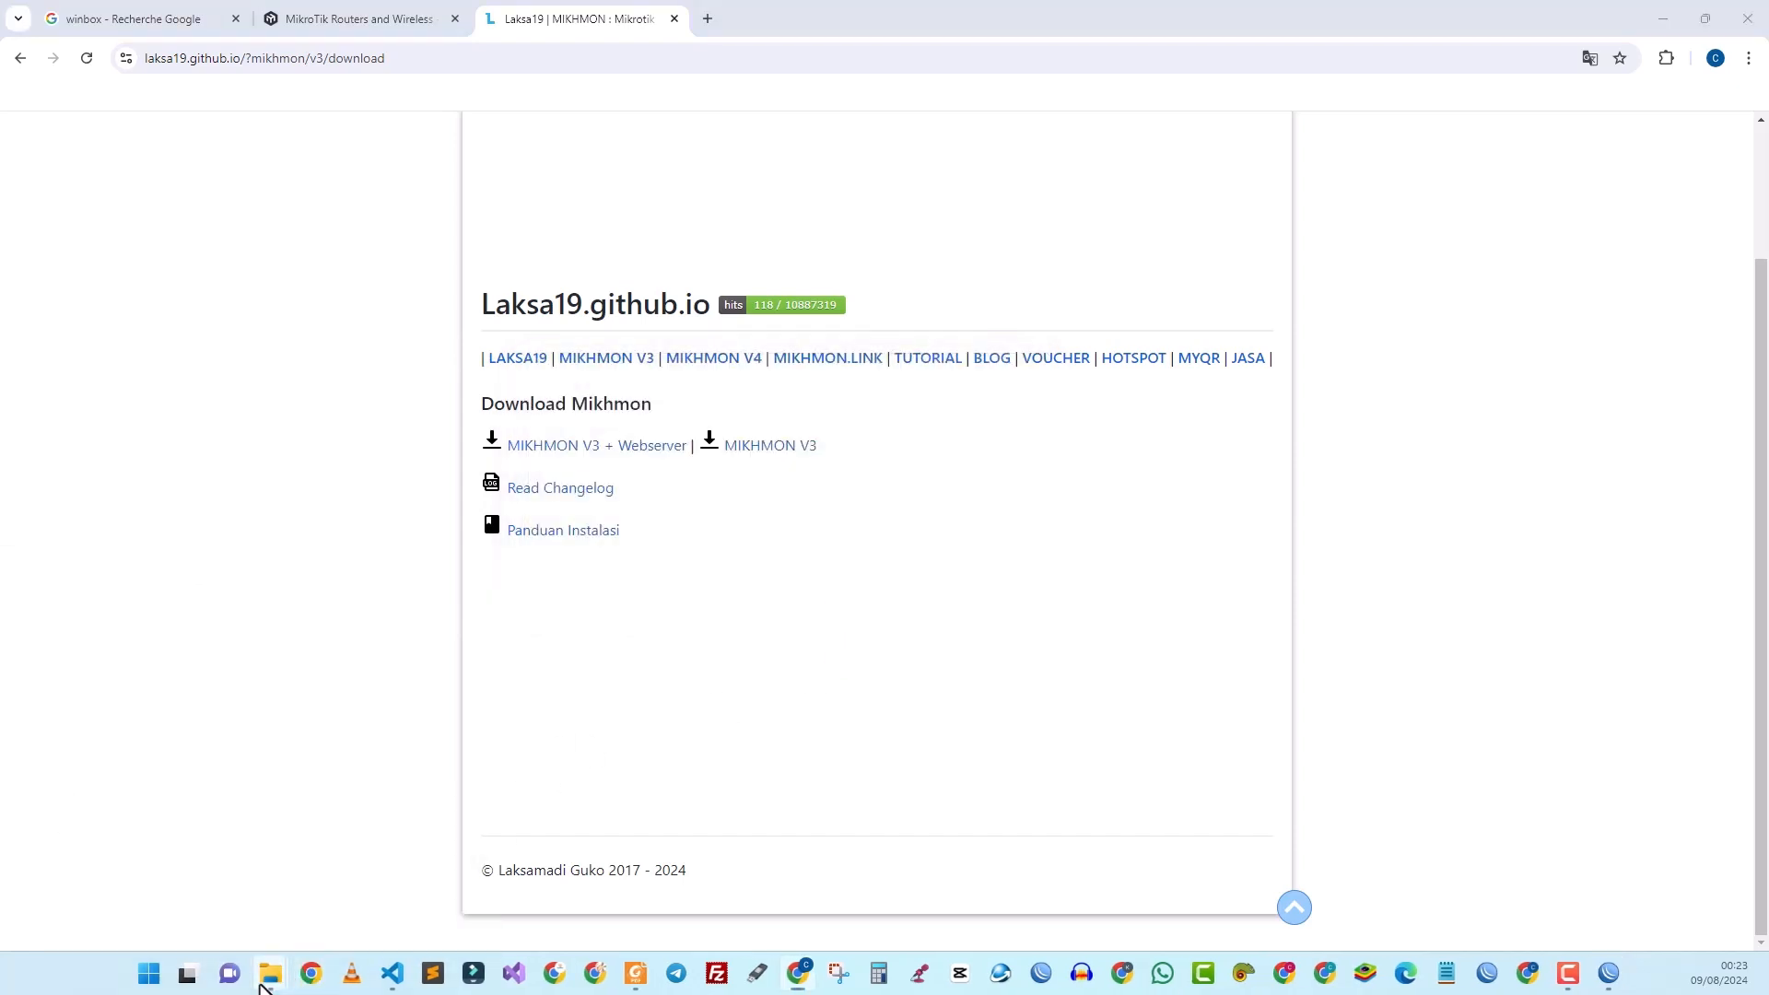
Step: Open the Téléchargements backup folder in a new Explorer tab and copy the mikhmonv3ws archive
{"action": "mouse_move", "coordinate": [272, 981]}
{"action": "left_click", "coordinate": [213, 910]}
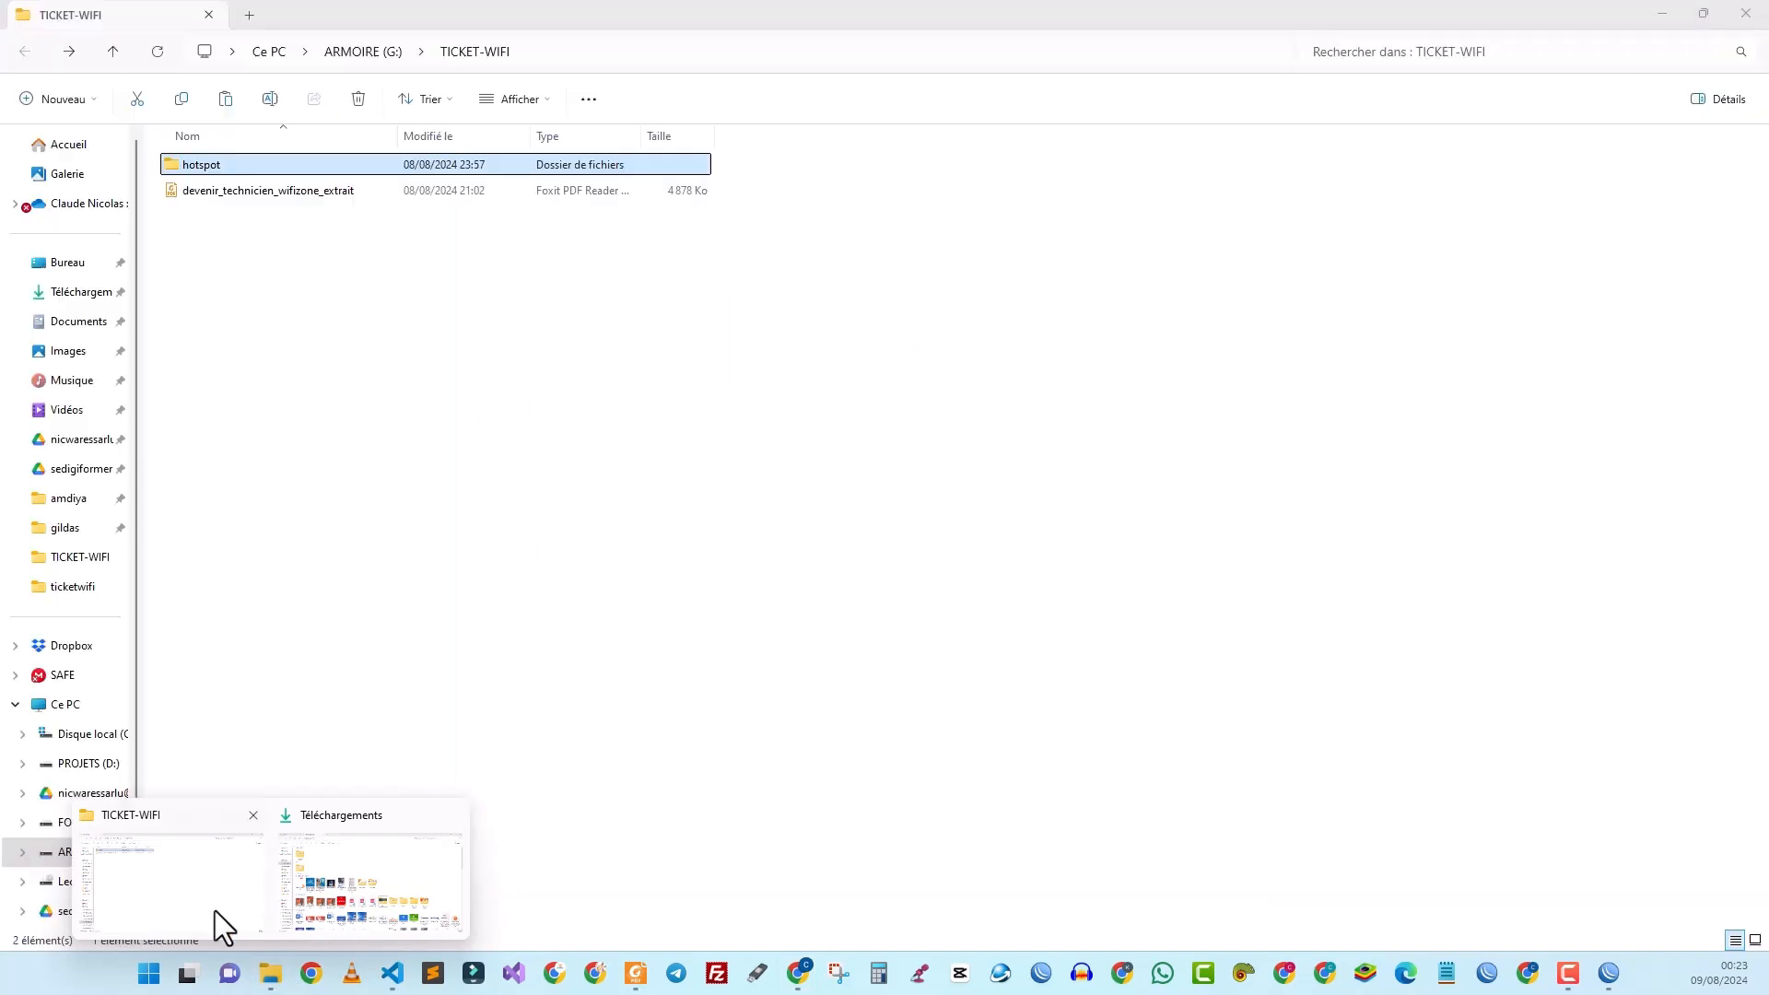
{"action": "left_click", "coordinate": [213, 911]}
{"action": "left_click", "coordinate": [251, 15]}
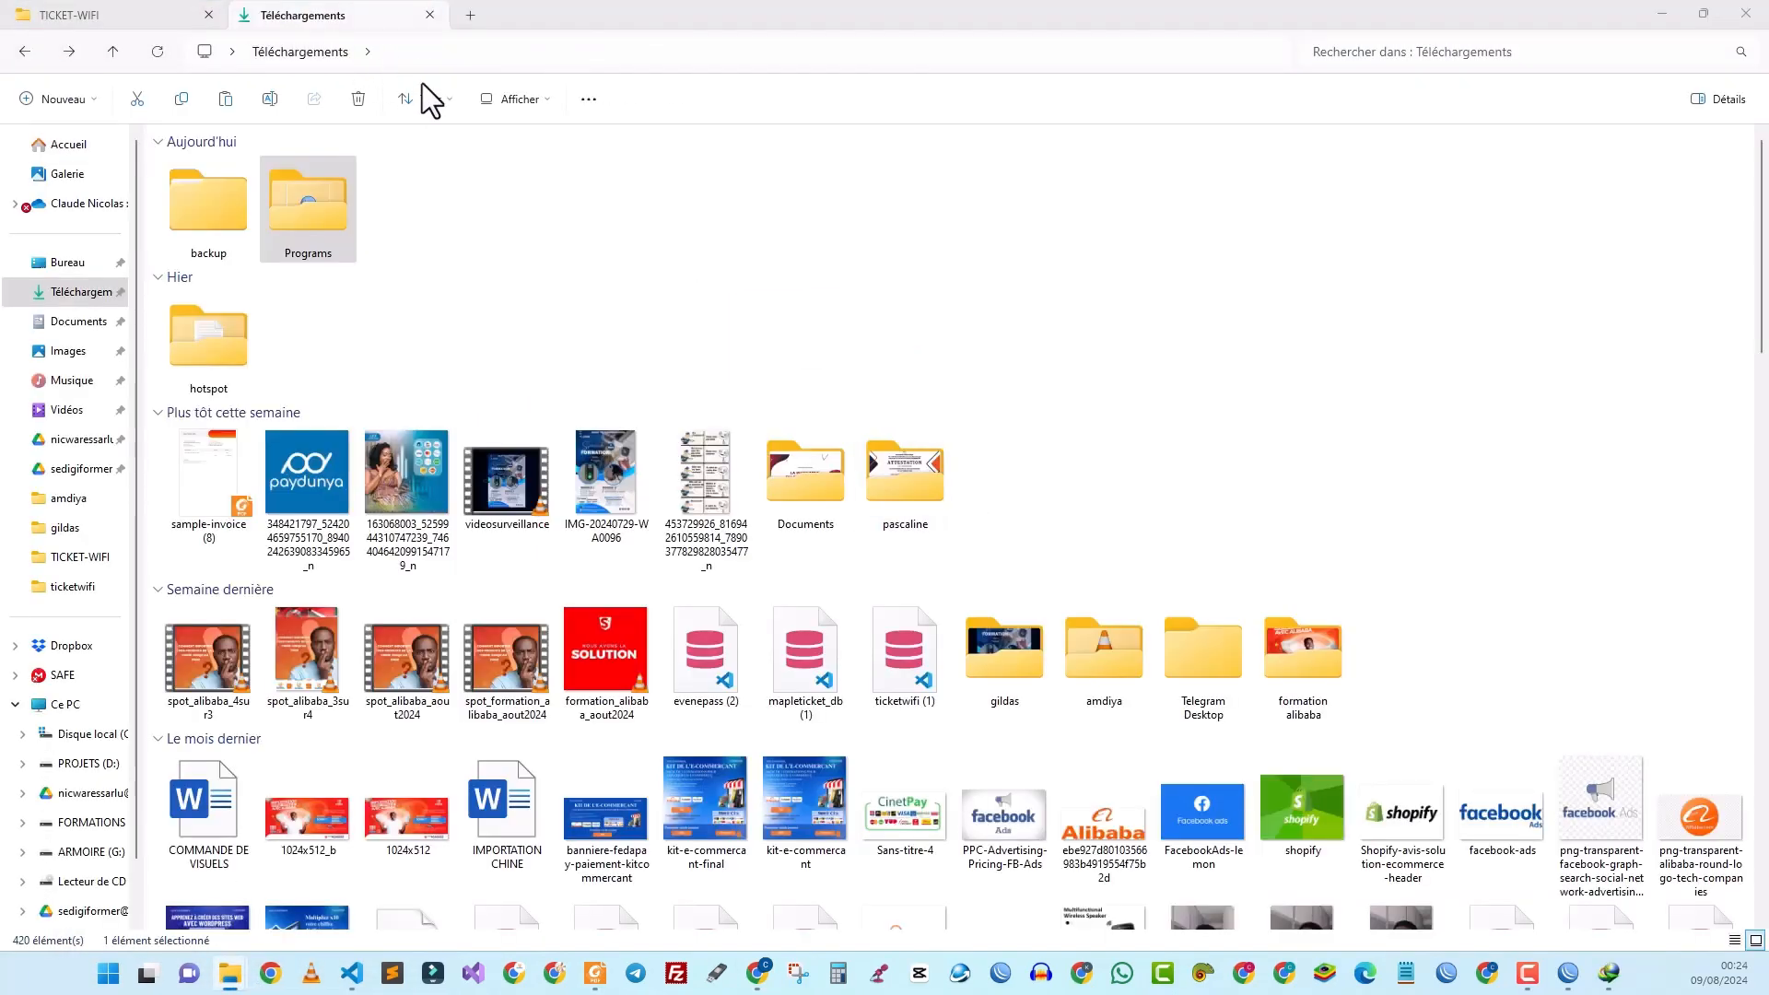
{"action": "double_click", "coordinate": [231, 210]}
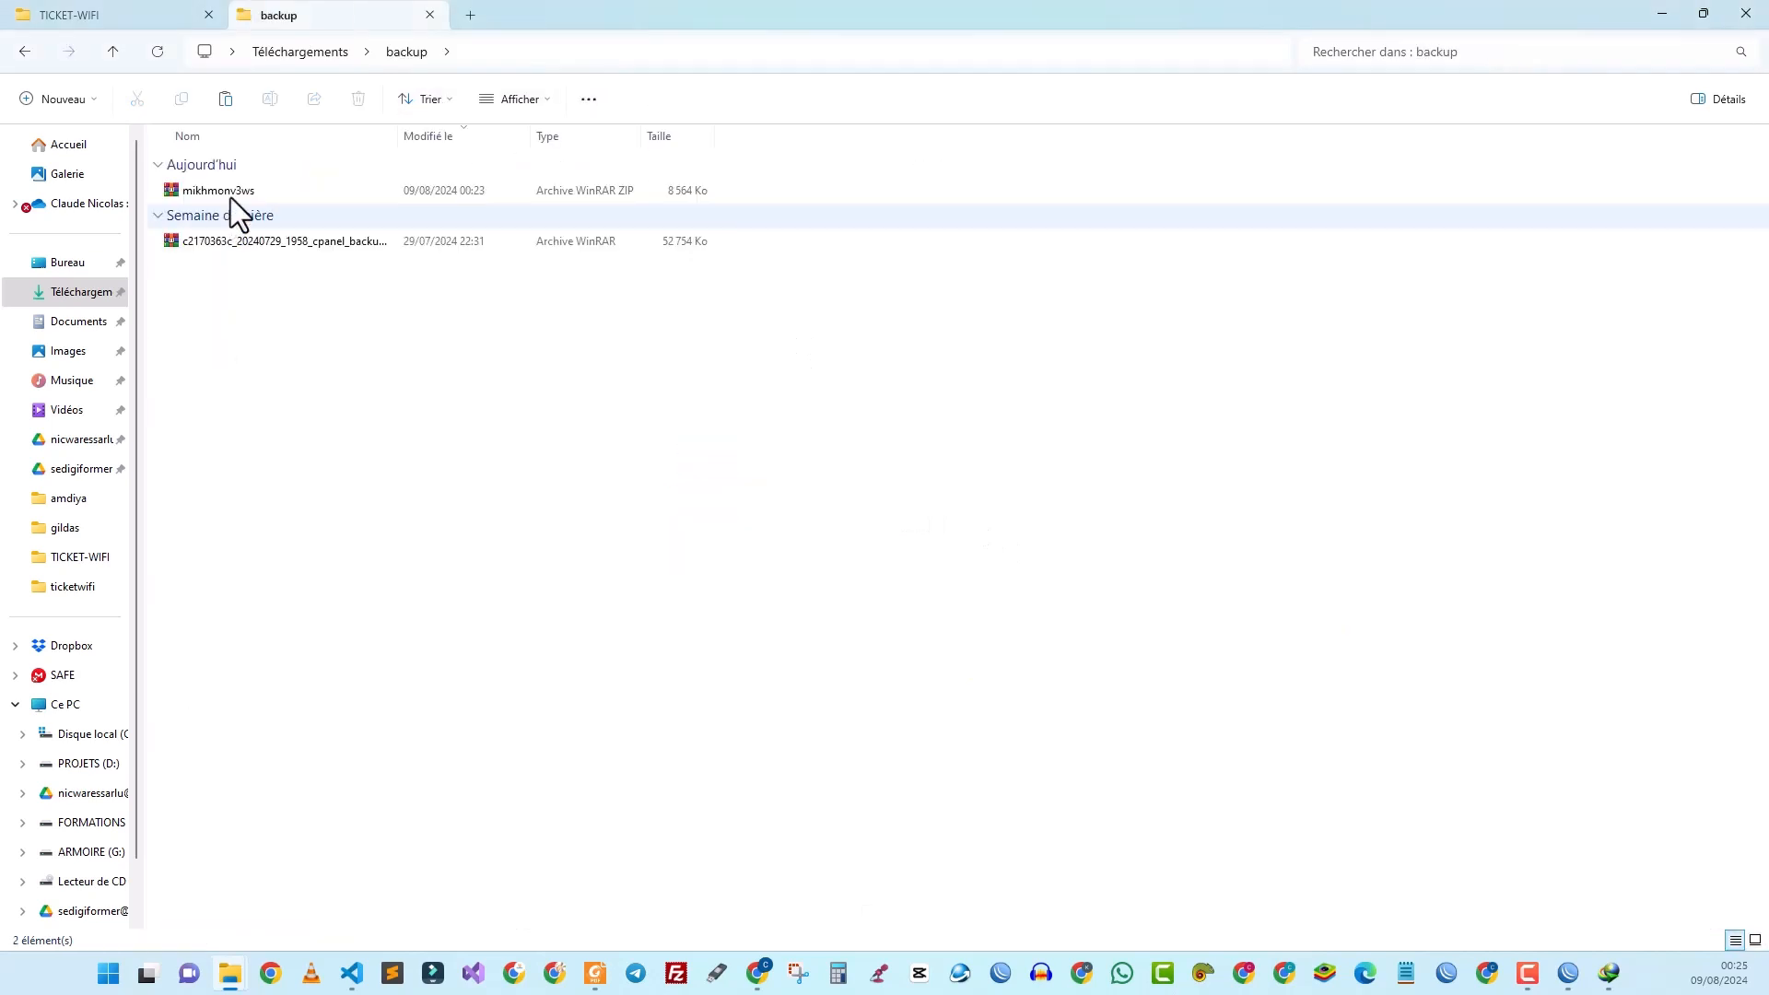
{"action": "left_click", "coordinate": [230, 197]}
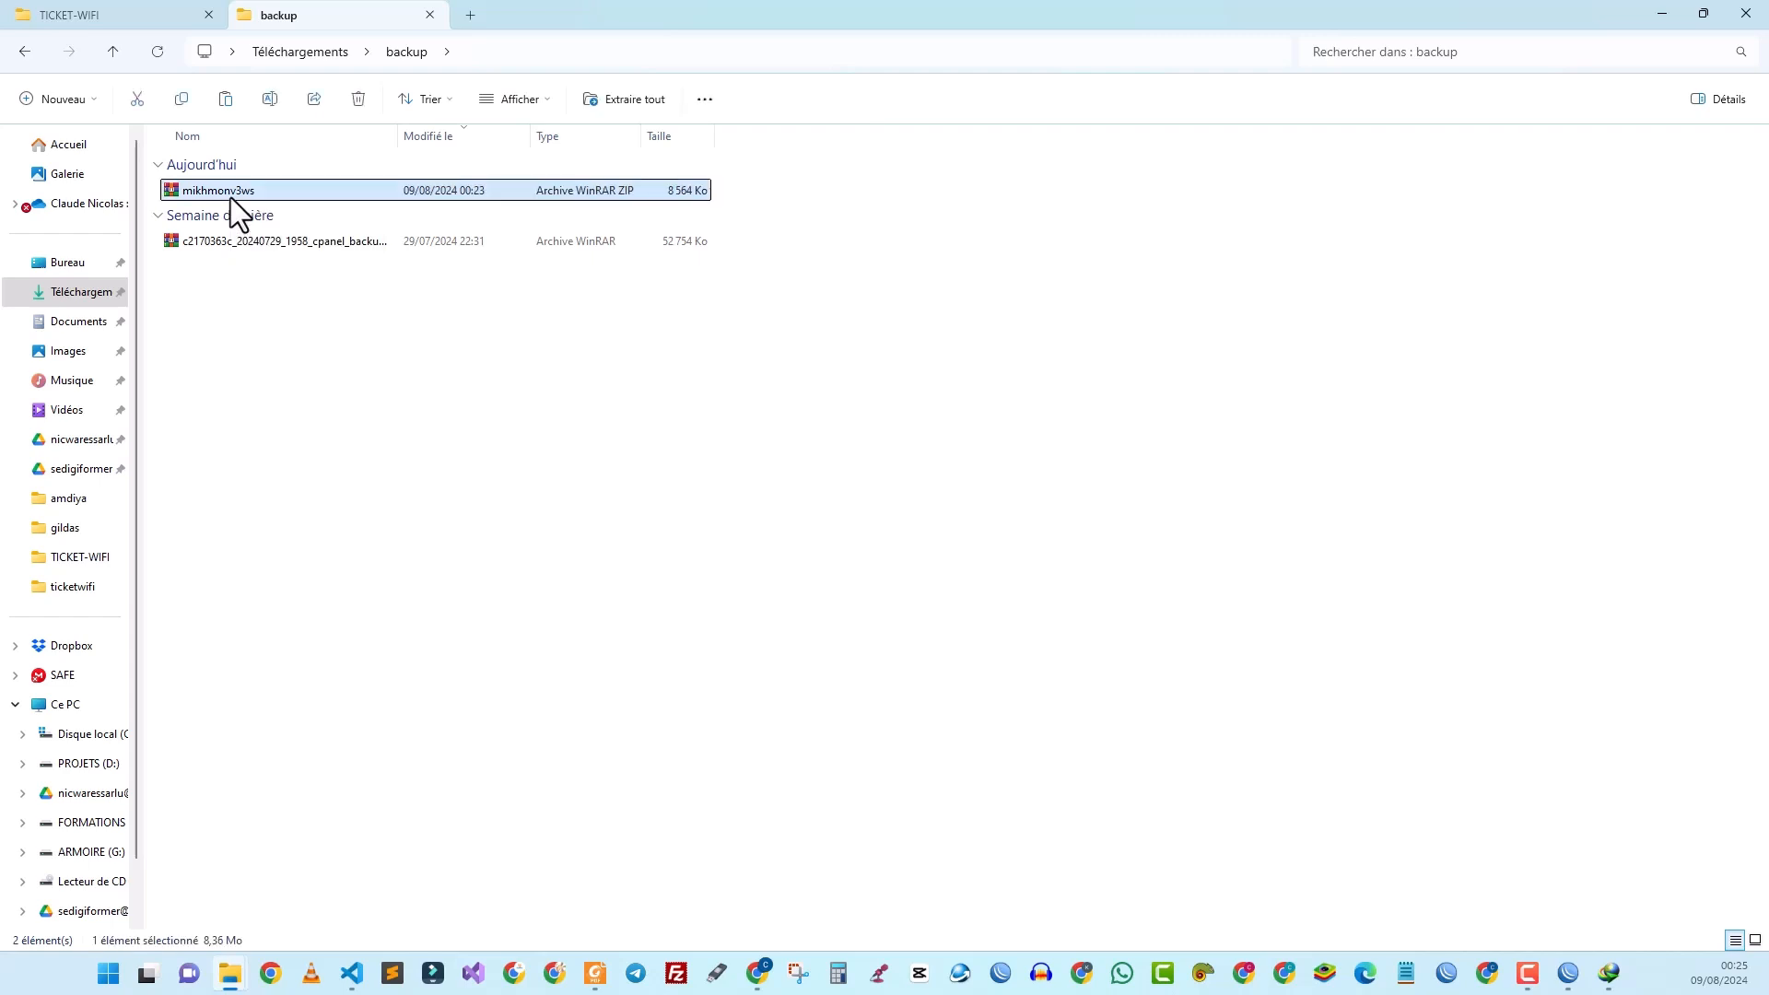
{"action": "right_click", "coordinate": [230, 197]}
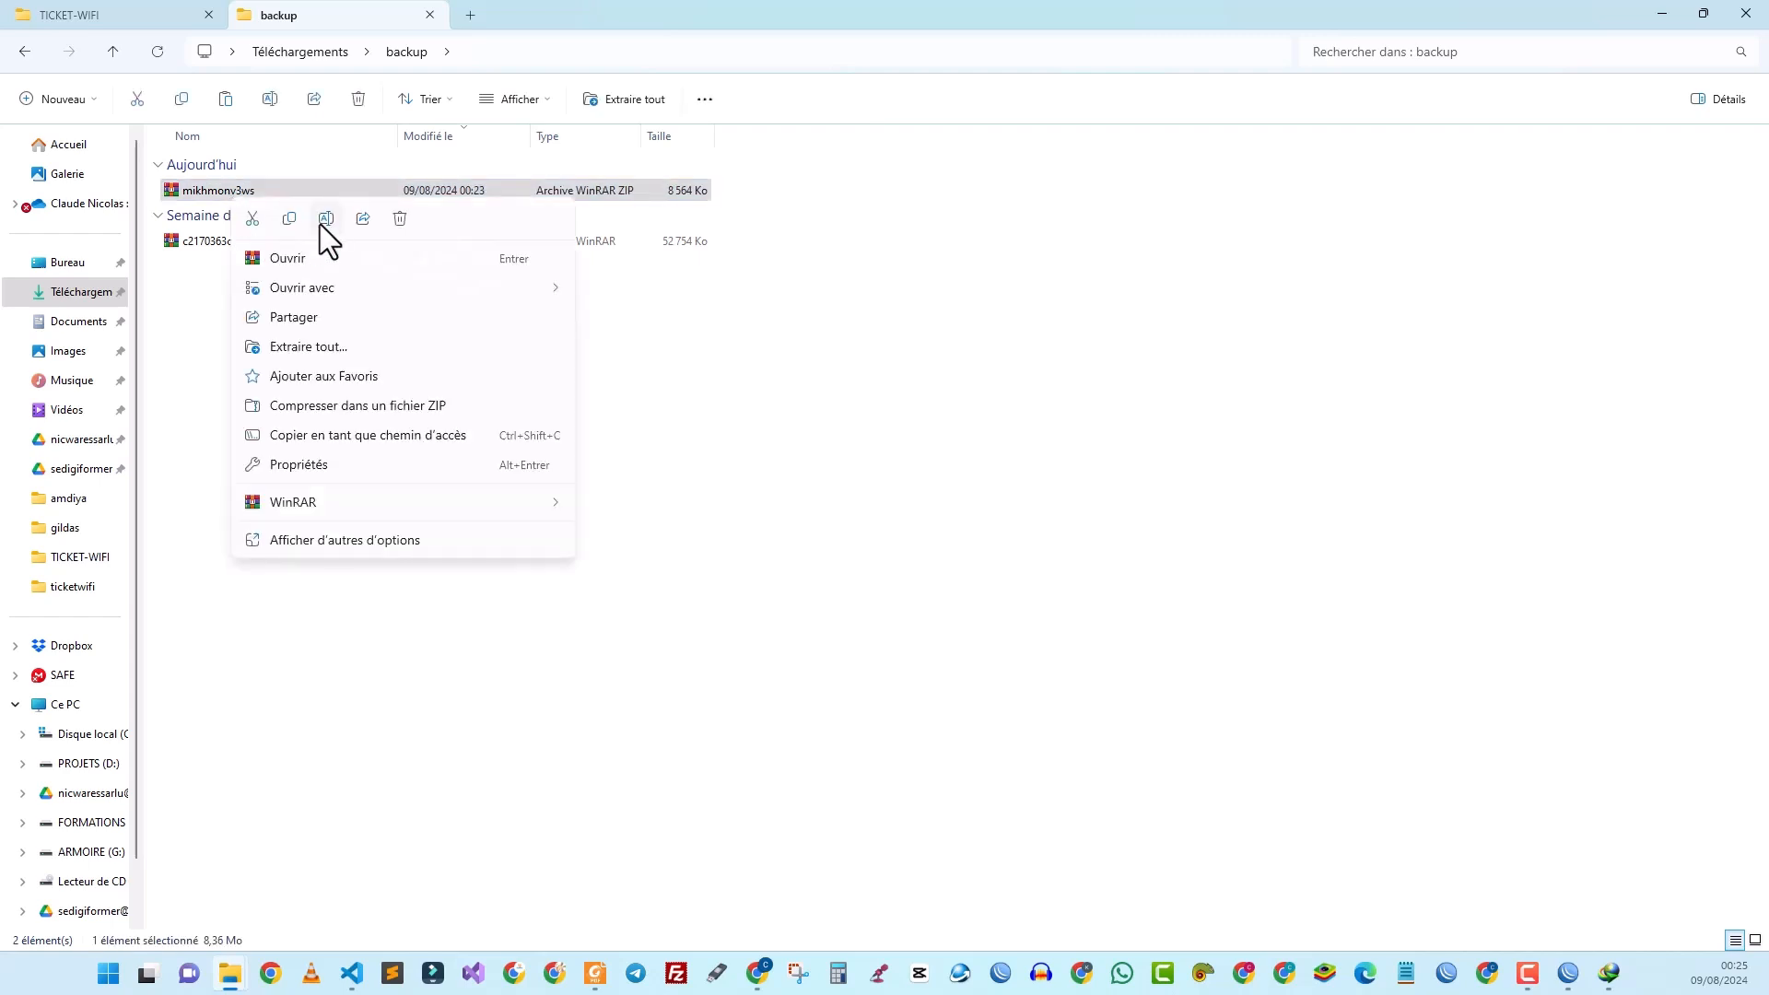
{"action": "left_click", "coordinate": [290, 218]}
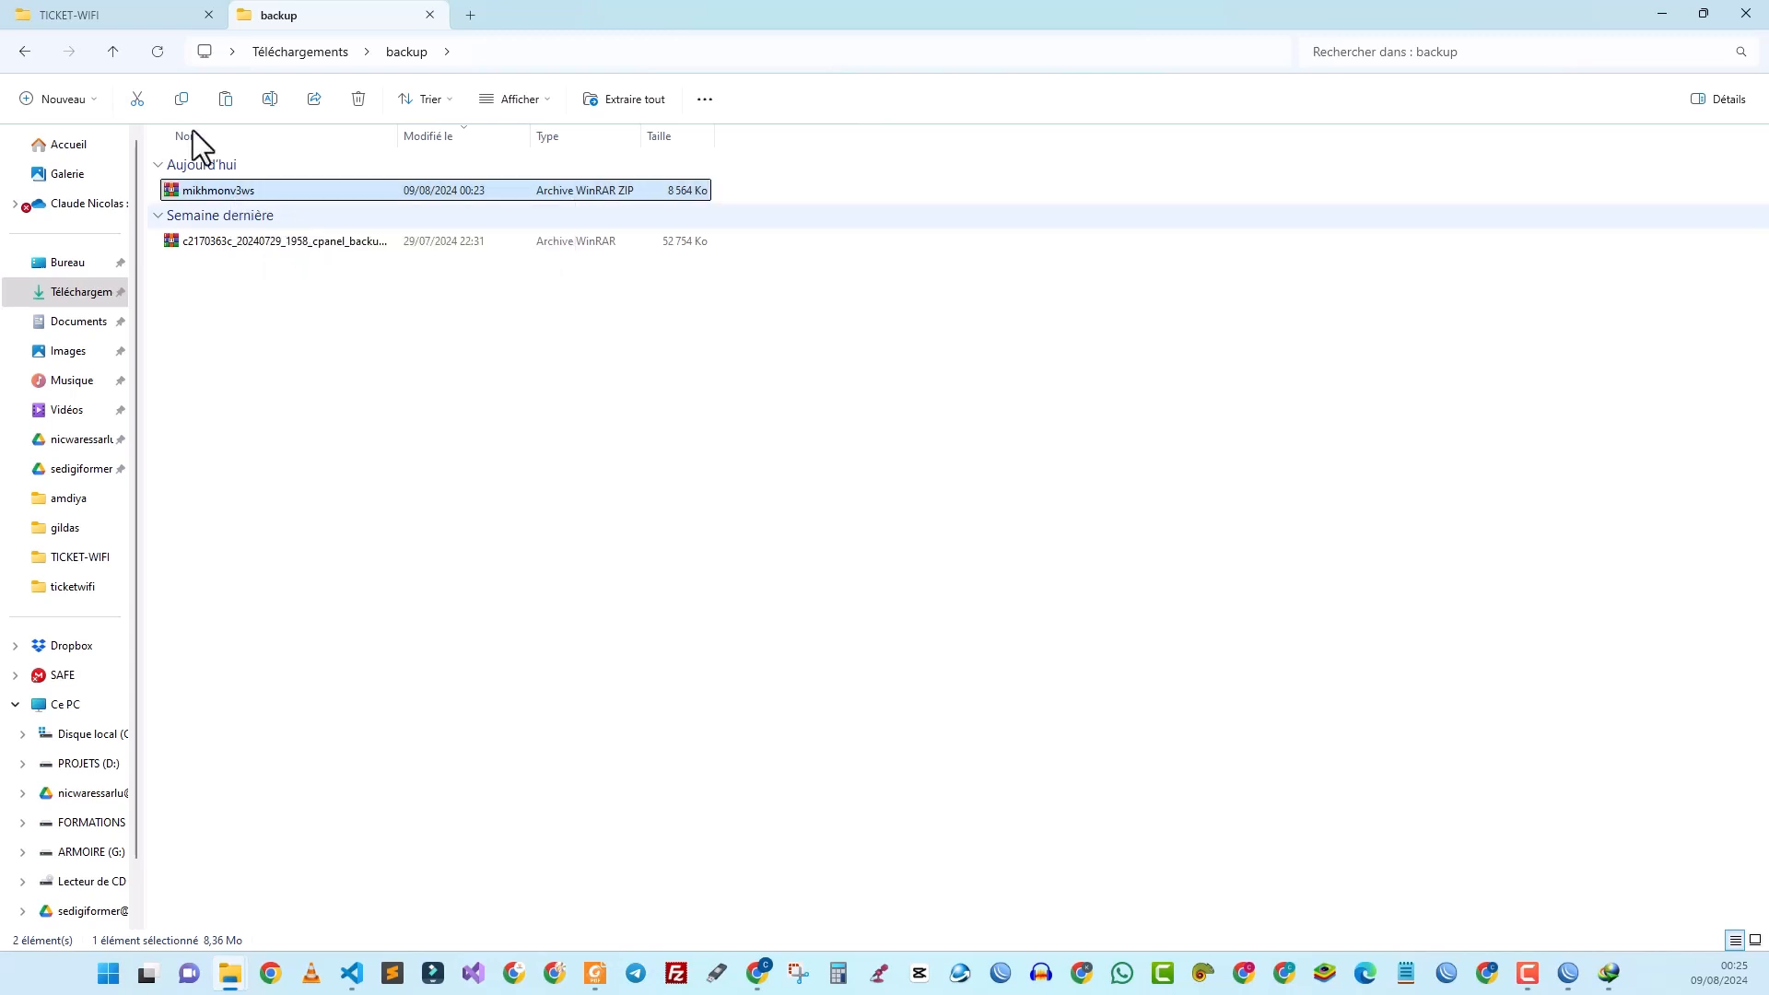
Step: Paste the mikhmonv3ws archive into the TICKET-WIFI folder on ARMOIRE (G:)
{"action": "left_click", "coordinate": [113, 15]}
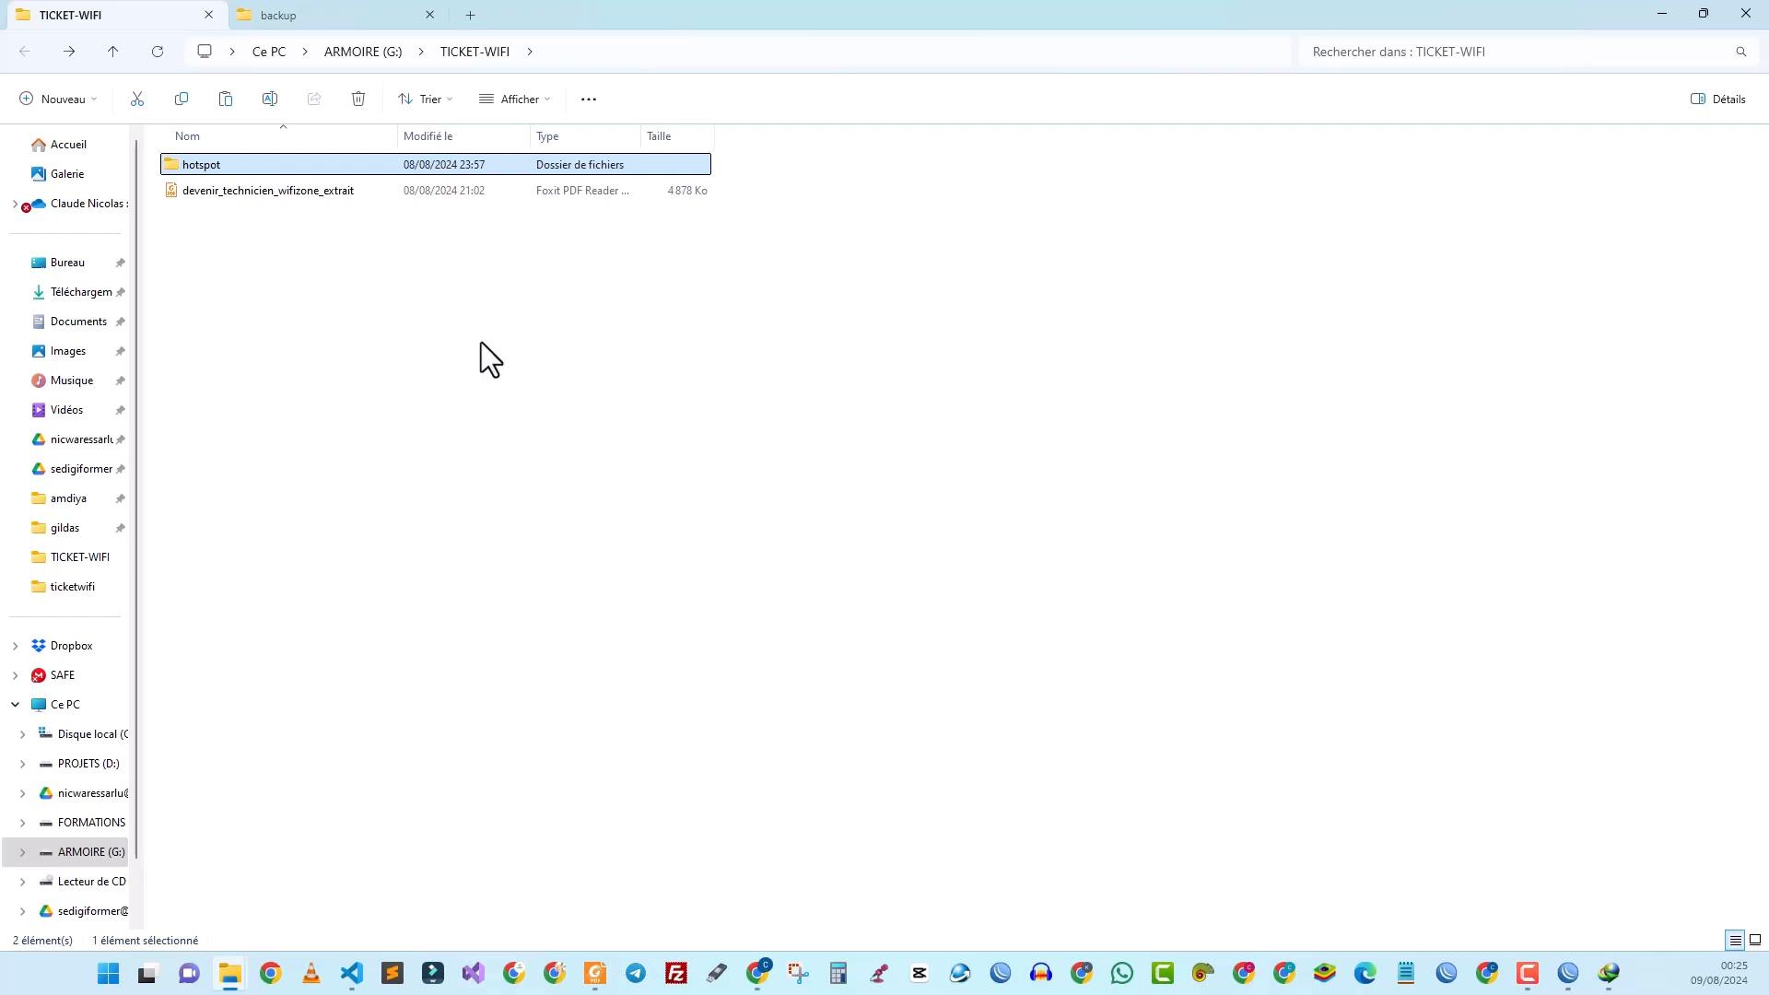
{"action": "left_click", "coordinate": [333, 329]}
{"action": "right_click", "coordinate": [330, 329]}
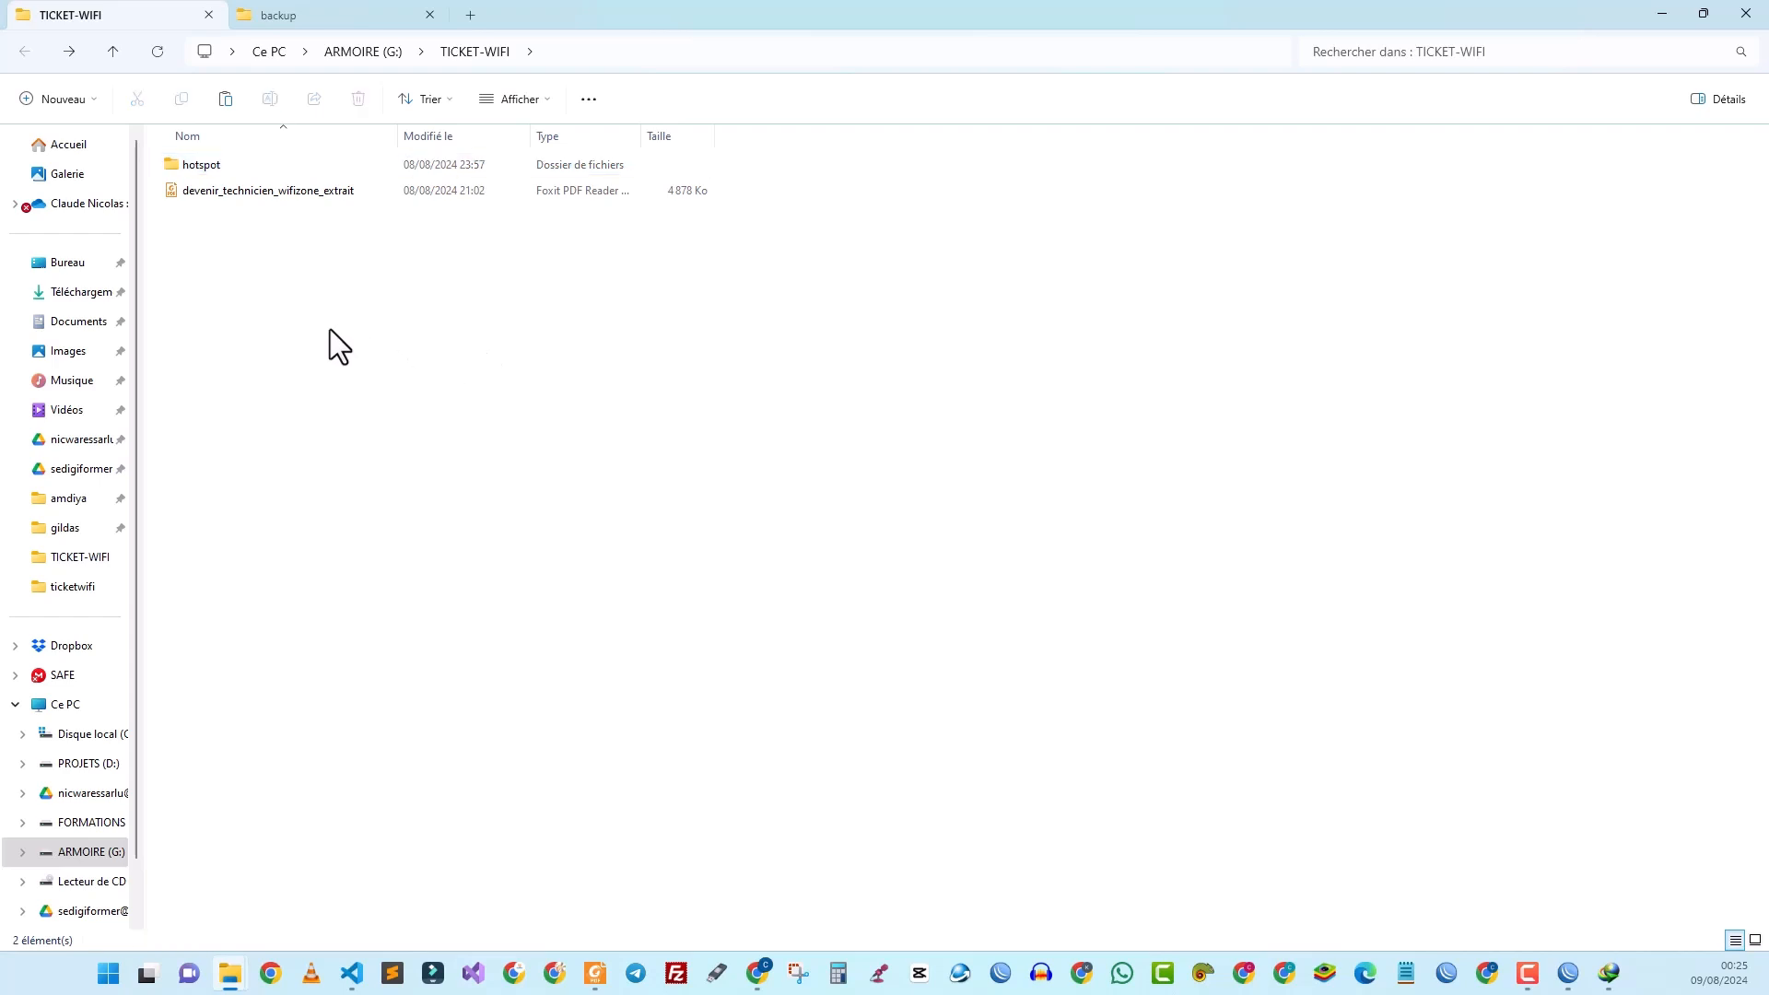
{"action": "key", "text": "Escape"}
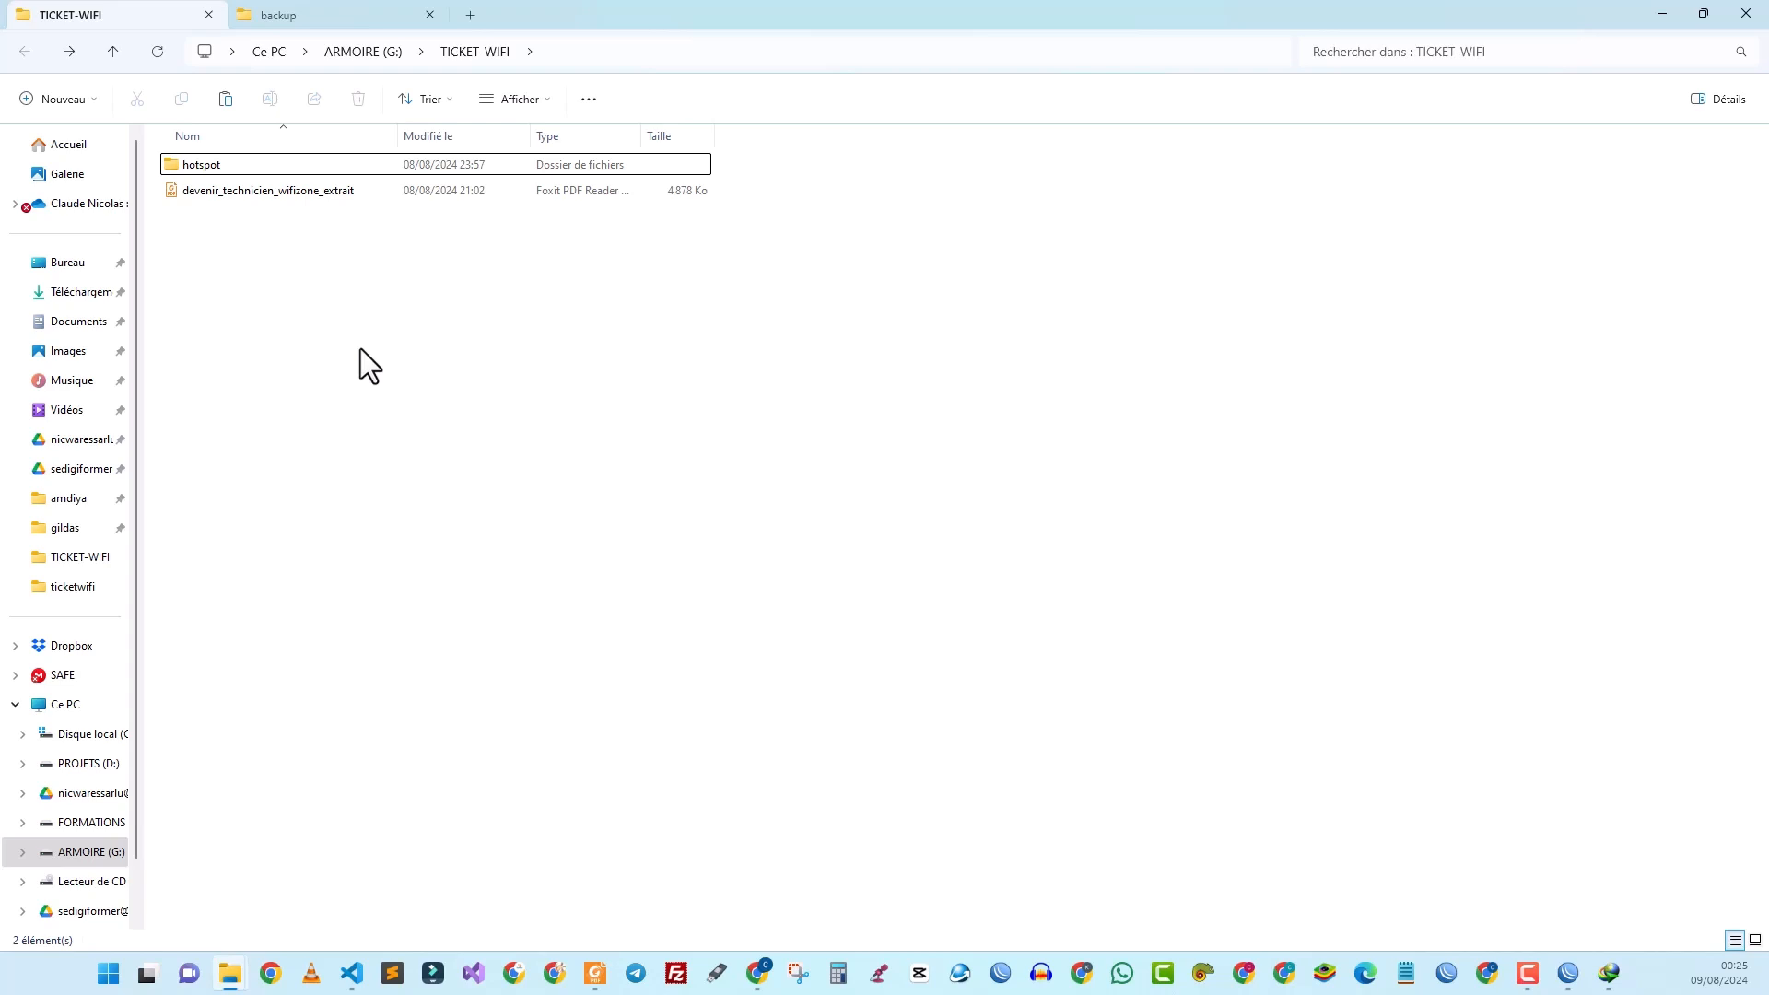
{"action": "key", "text": "ctrl+v"}
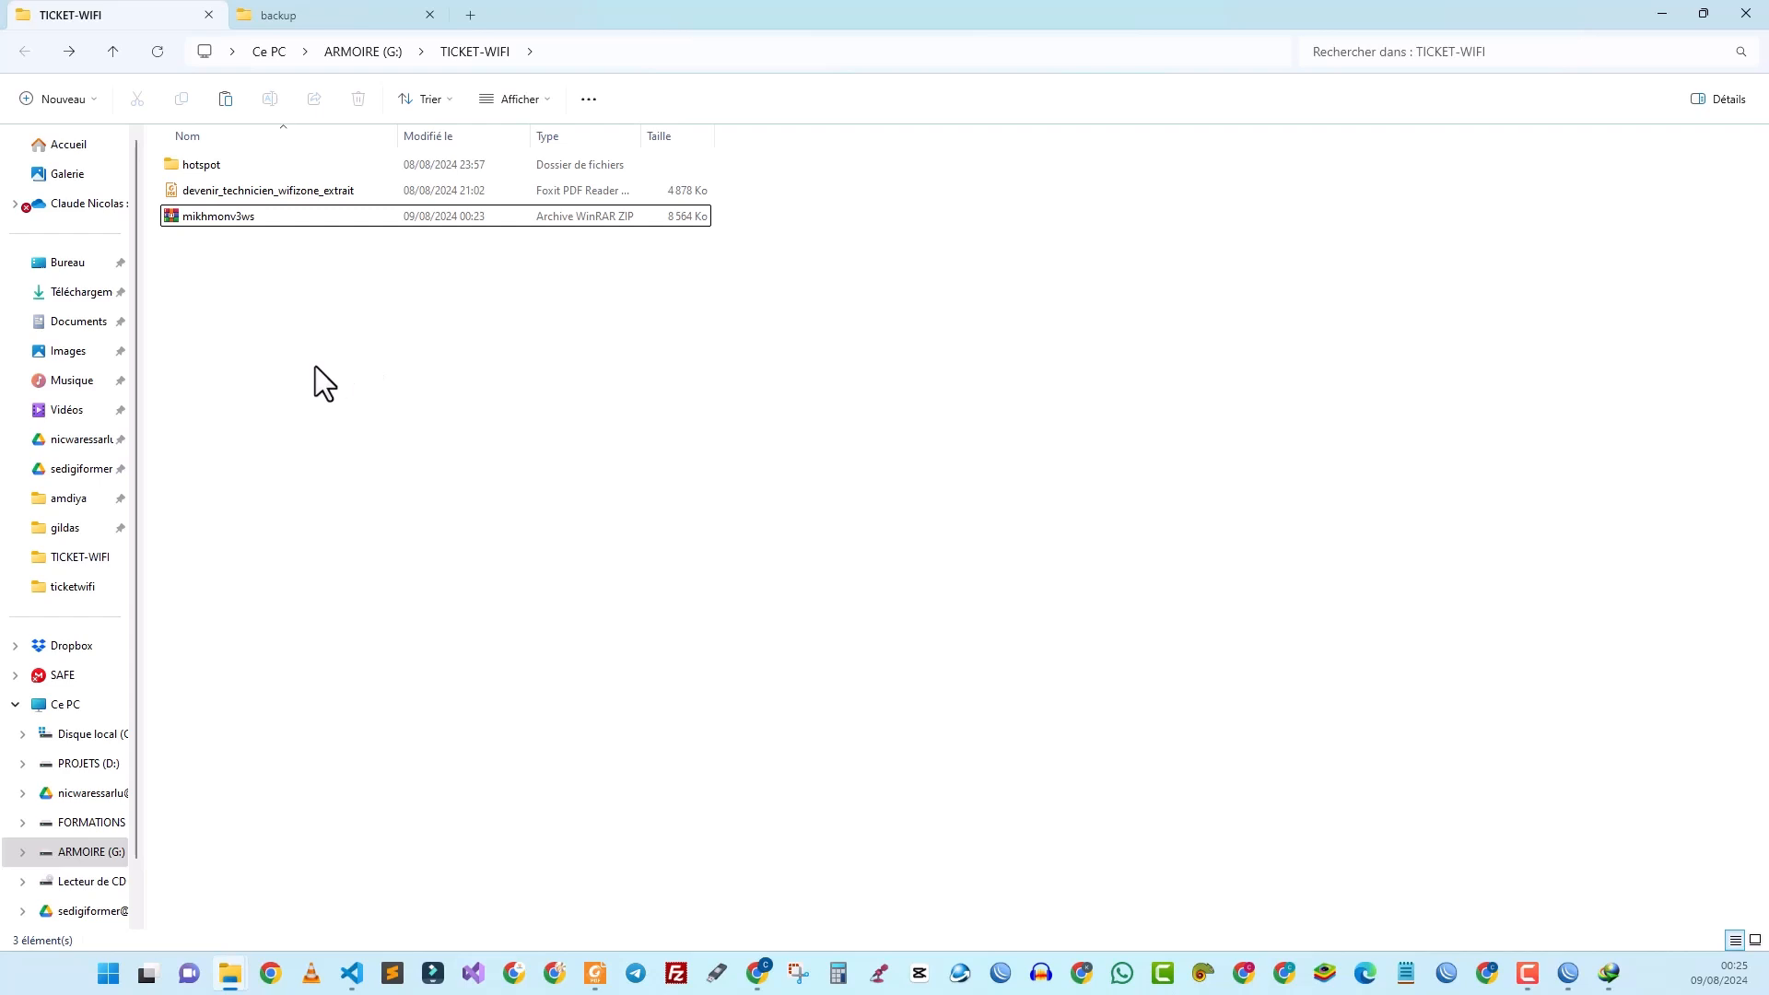
Step: Extract mikhmonv3ws here with WinRAR and open the resulting Mikhmon Server folder
{"action": "left_click", "coordinate": [207, 224]}
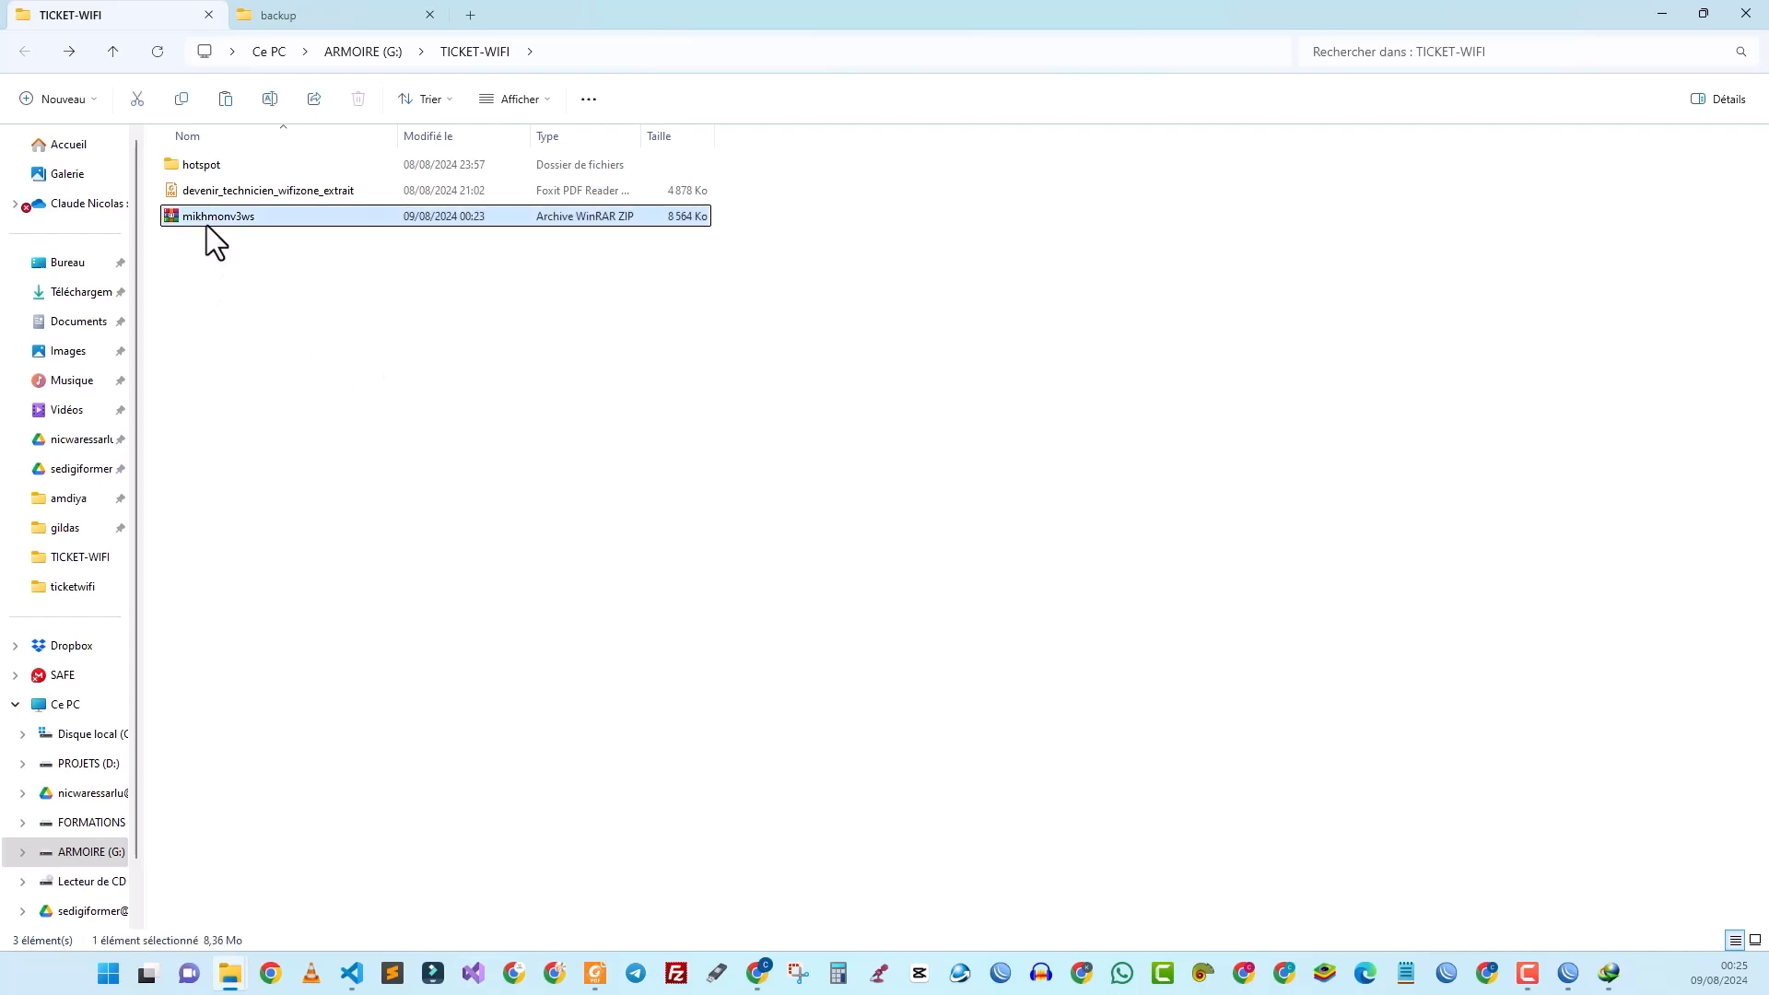
{"action": "right_click", "coordinate": [206, 225]}
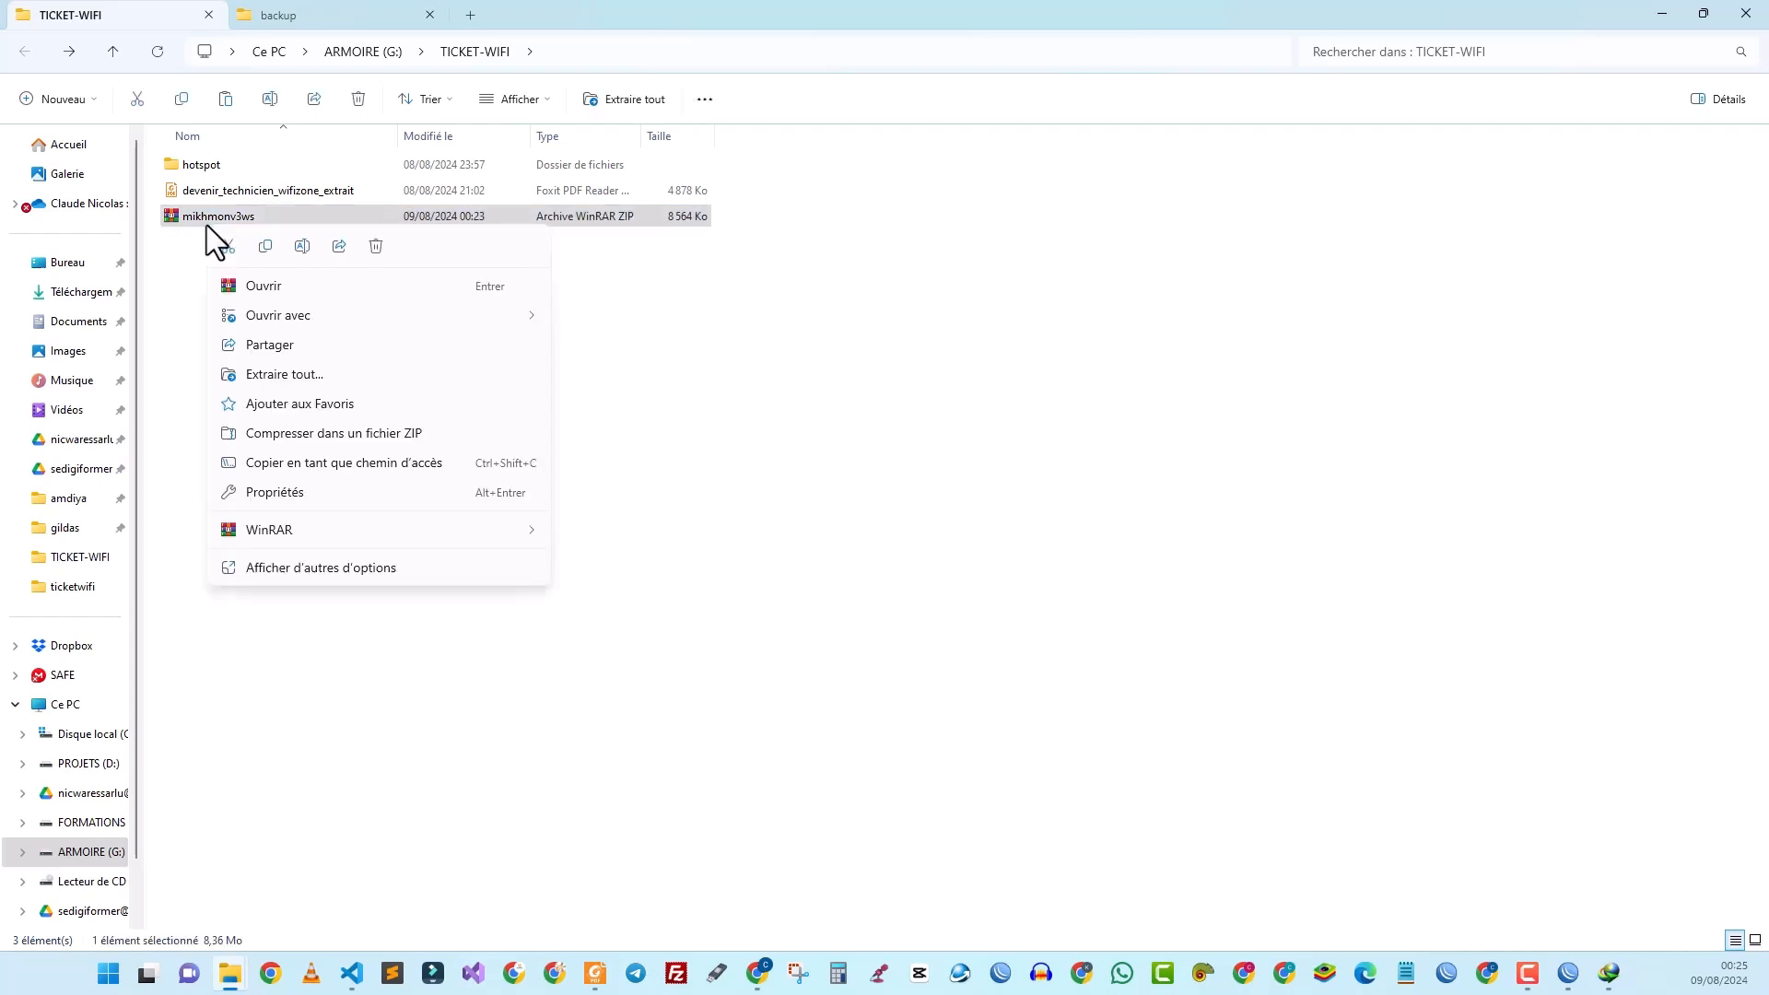
{"action": "mouse_move", "coordinate": [389, 525]}
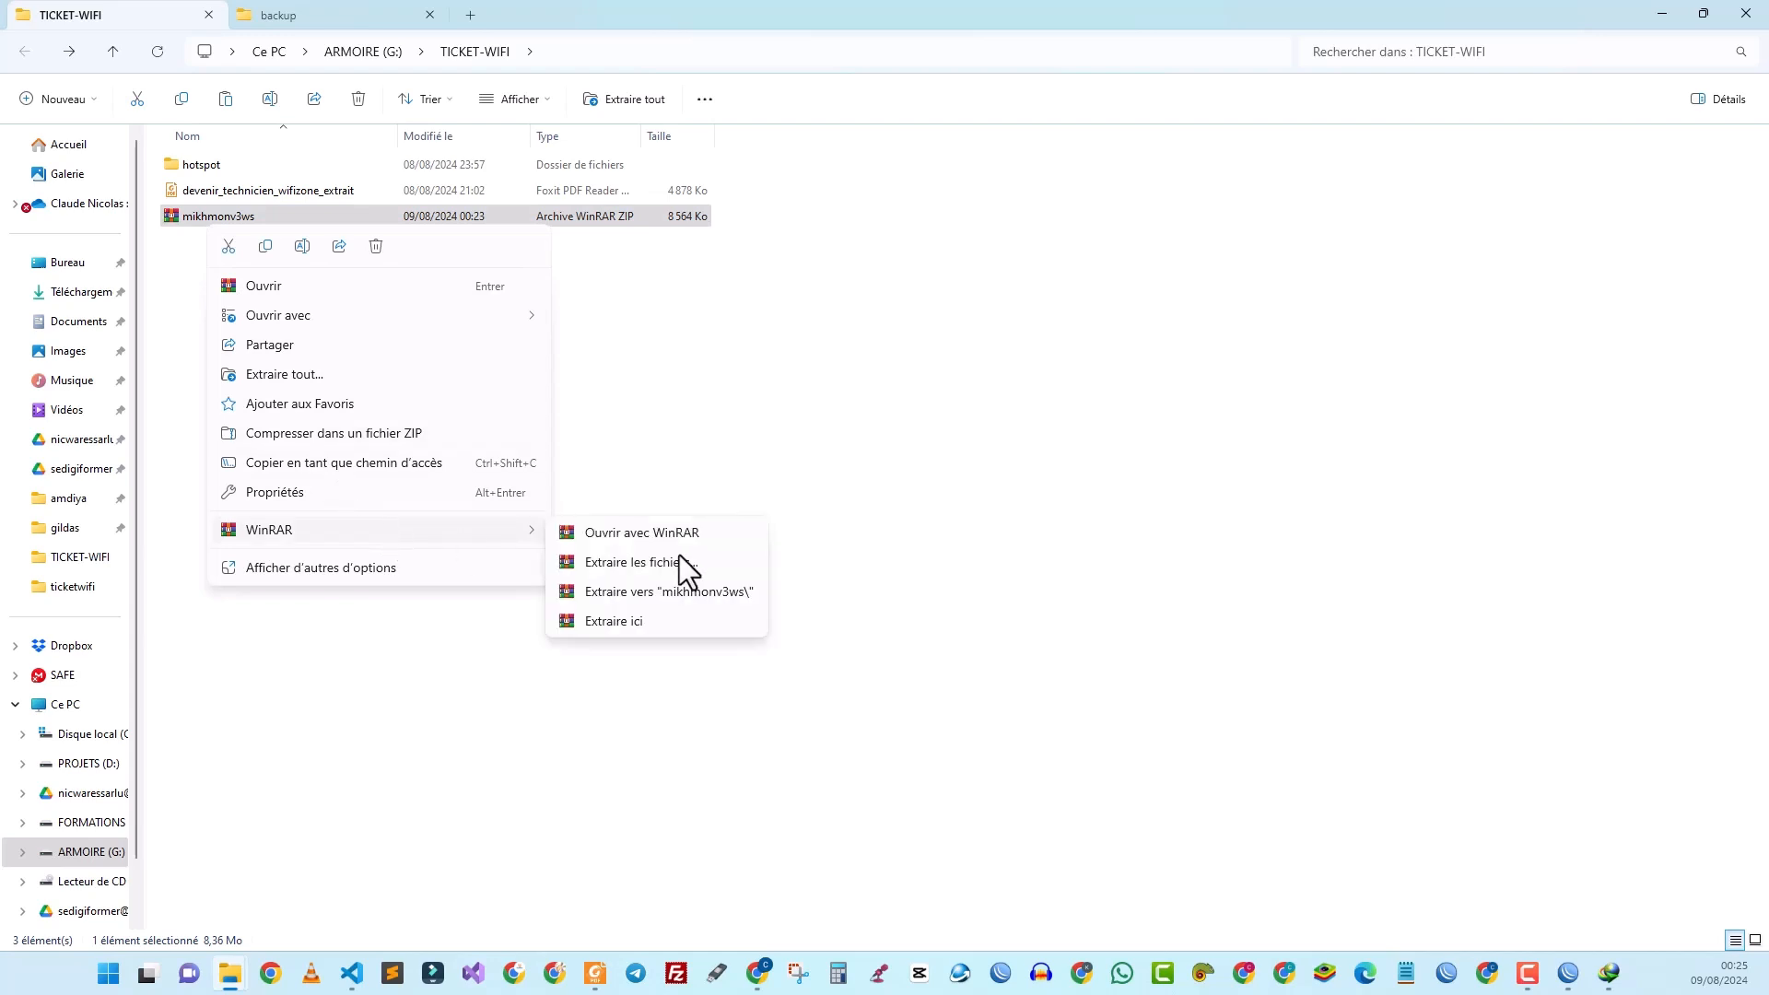
{"action": "left_click", "coordinate": [656, 615]}
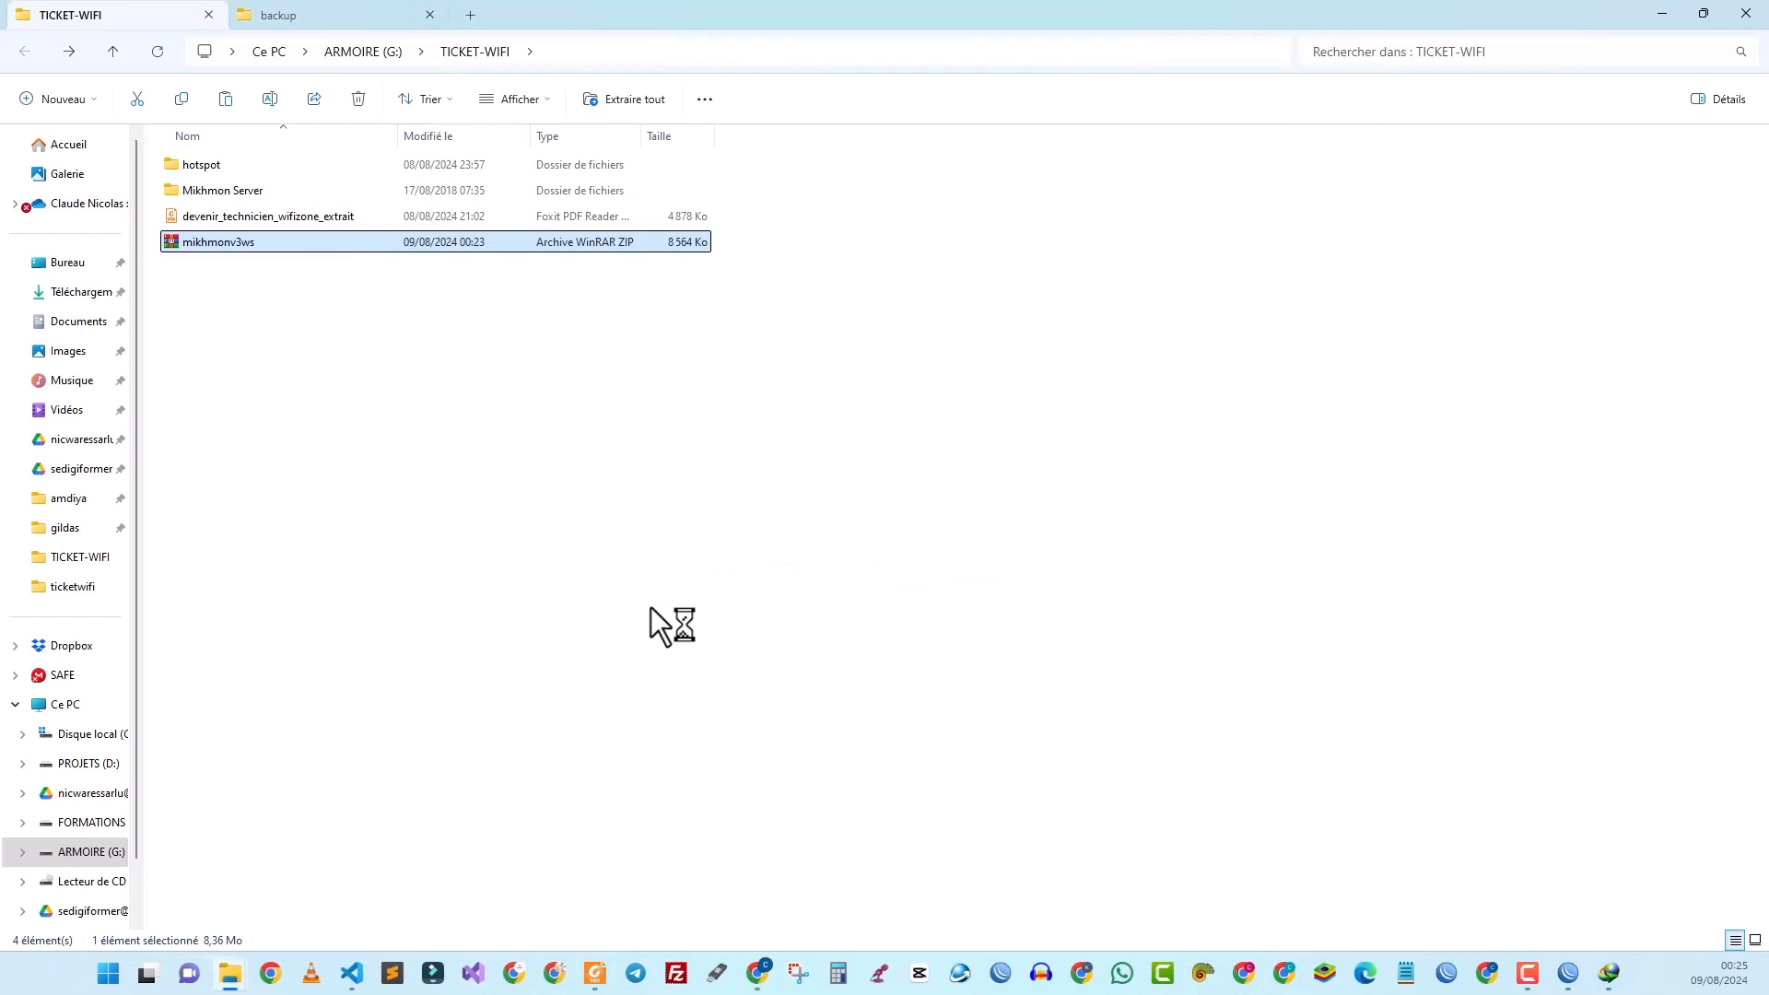
{"action": "double_click", "coordinate": [223, 192]}
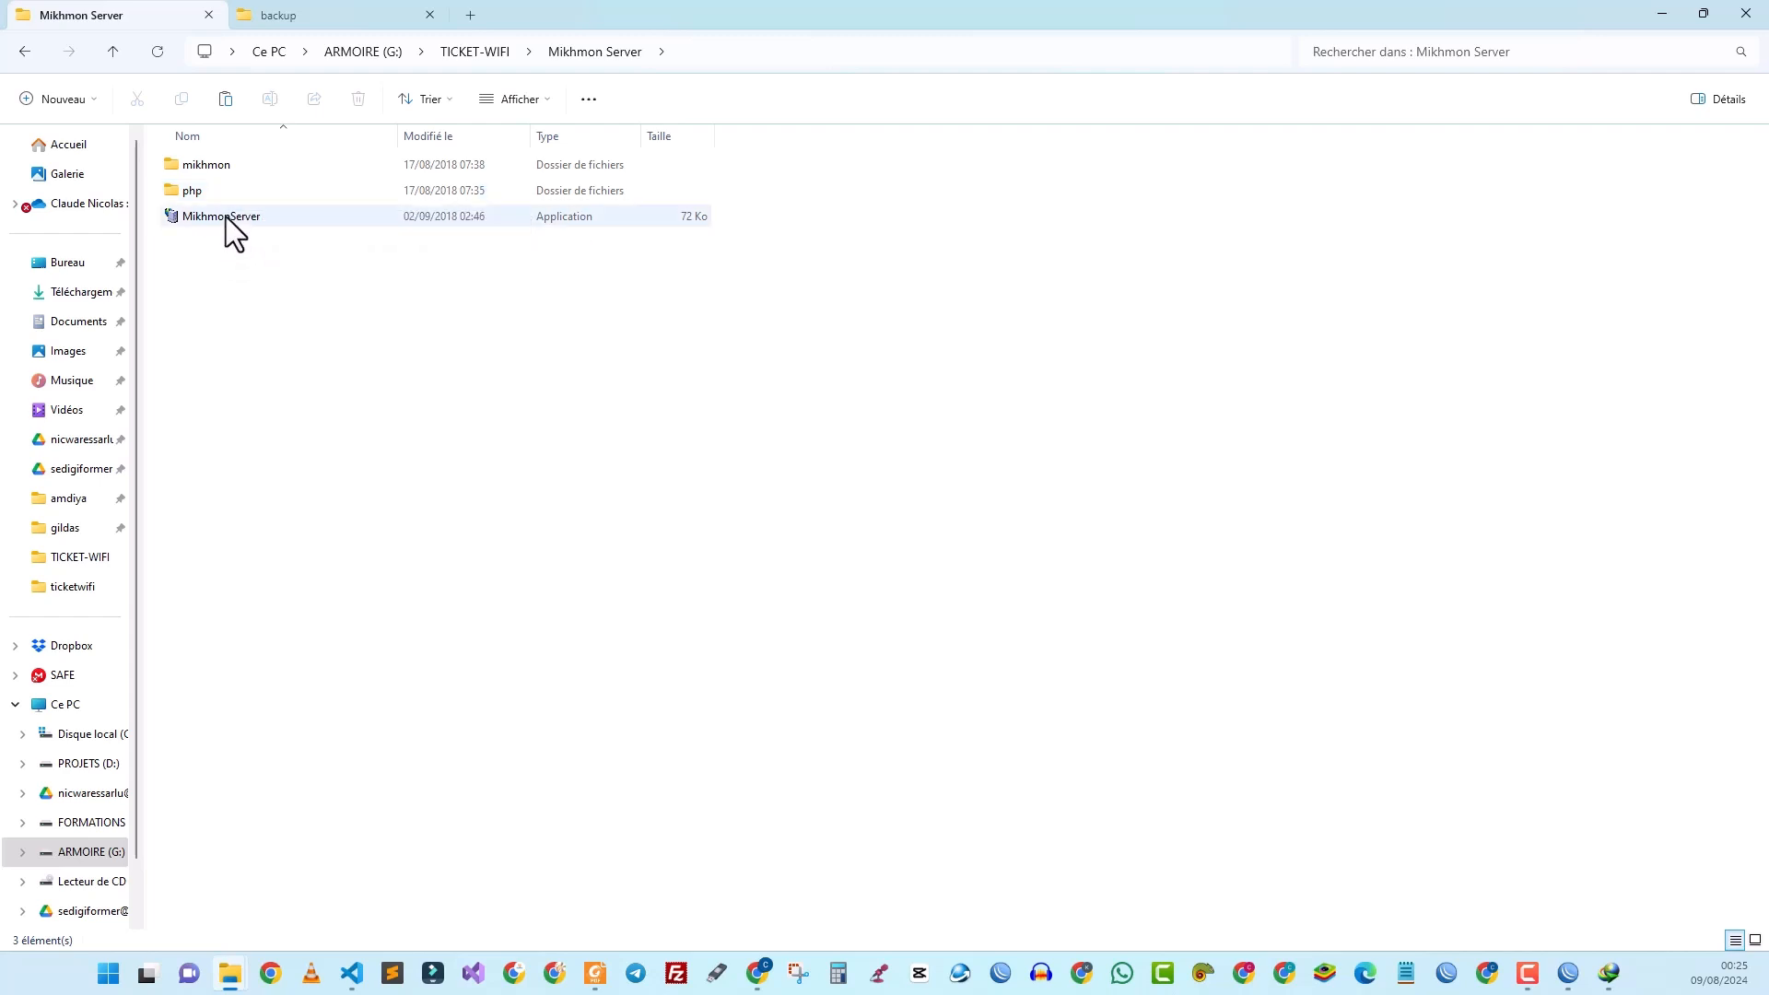
Step: Launch MikhmonServer, change its port from 80 to 81, start it, and allow PHP CLI through the firewall
{"action": "left_click", "coordinate": [225, 218]}
{"action": "double_click", "coordinate": [225, 217]}
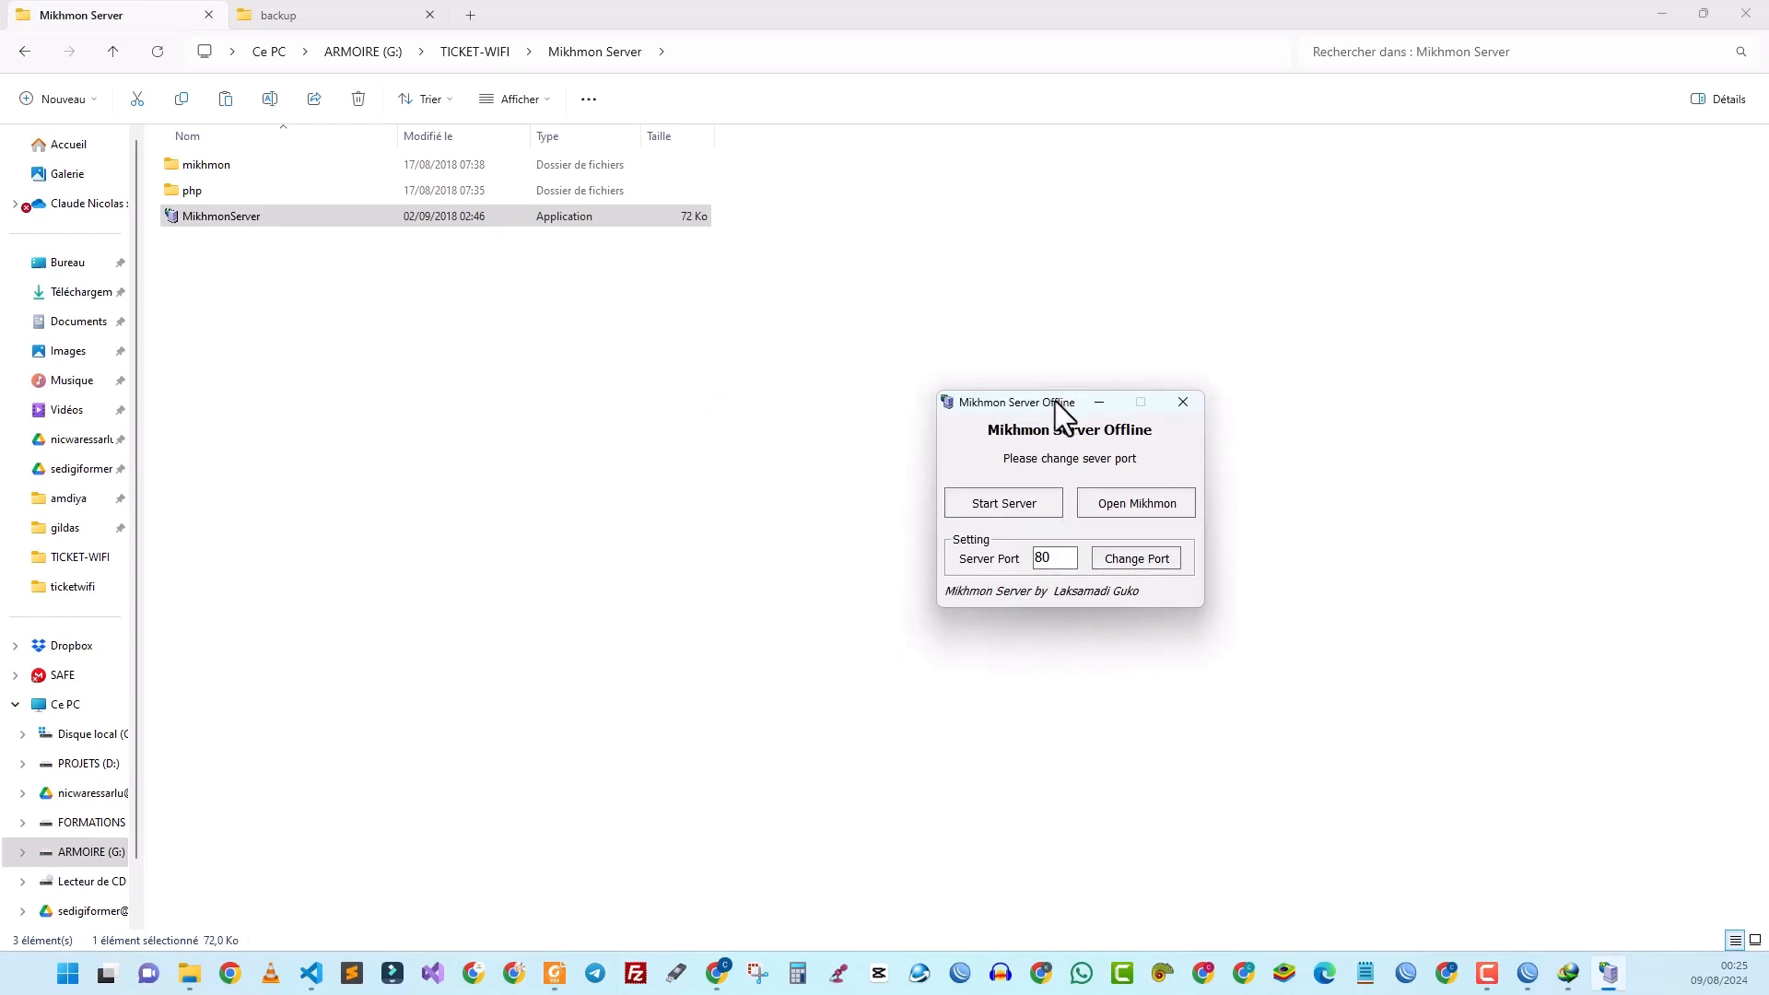
{"action": "left_click_drag", "start_coordinate": [1054, 401], "coordinate": [868, 391]}
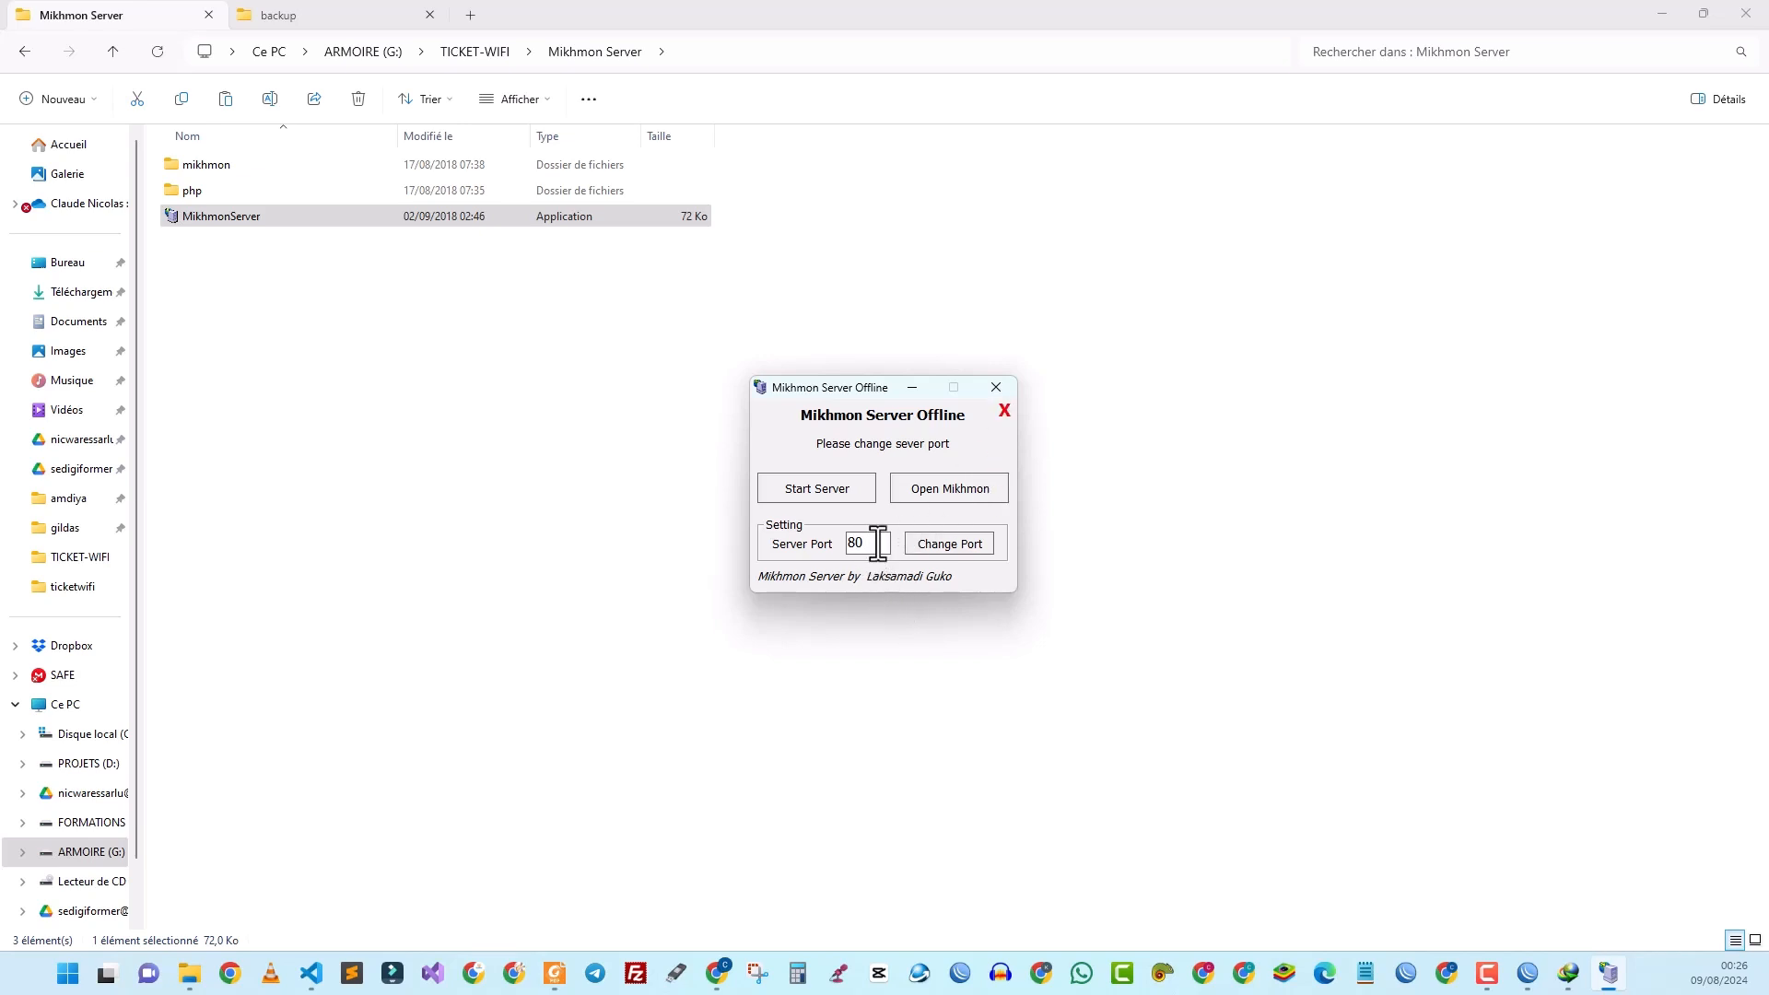
{"action": "left_click_drag", "start_coordinate": [878, 543], "coordinate": [843, 543]}
{"action": "type", "text": "81"}
{"action": "left_click", "coordinate": [810, 495]}
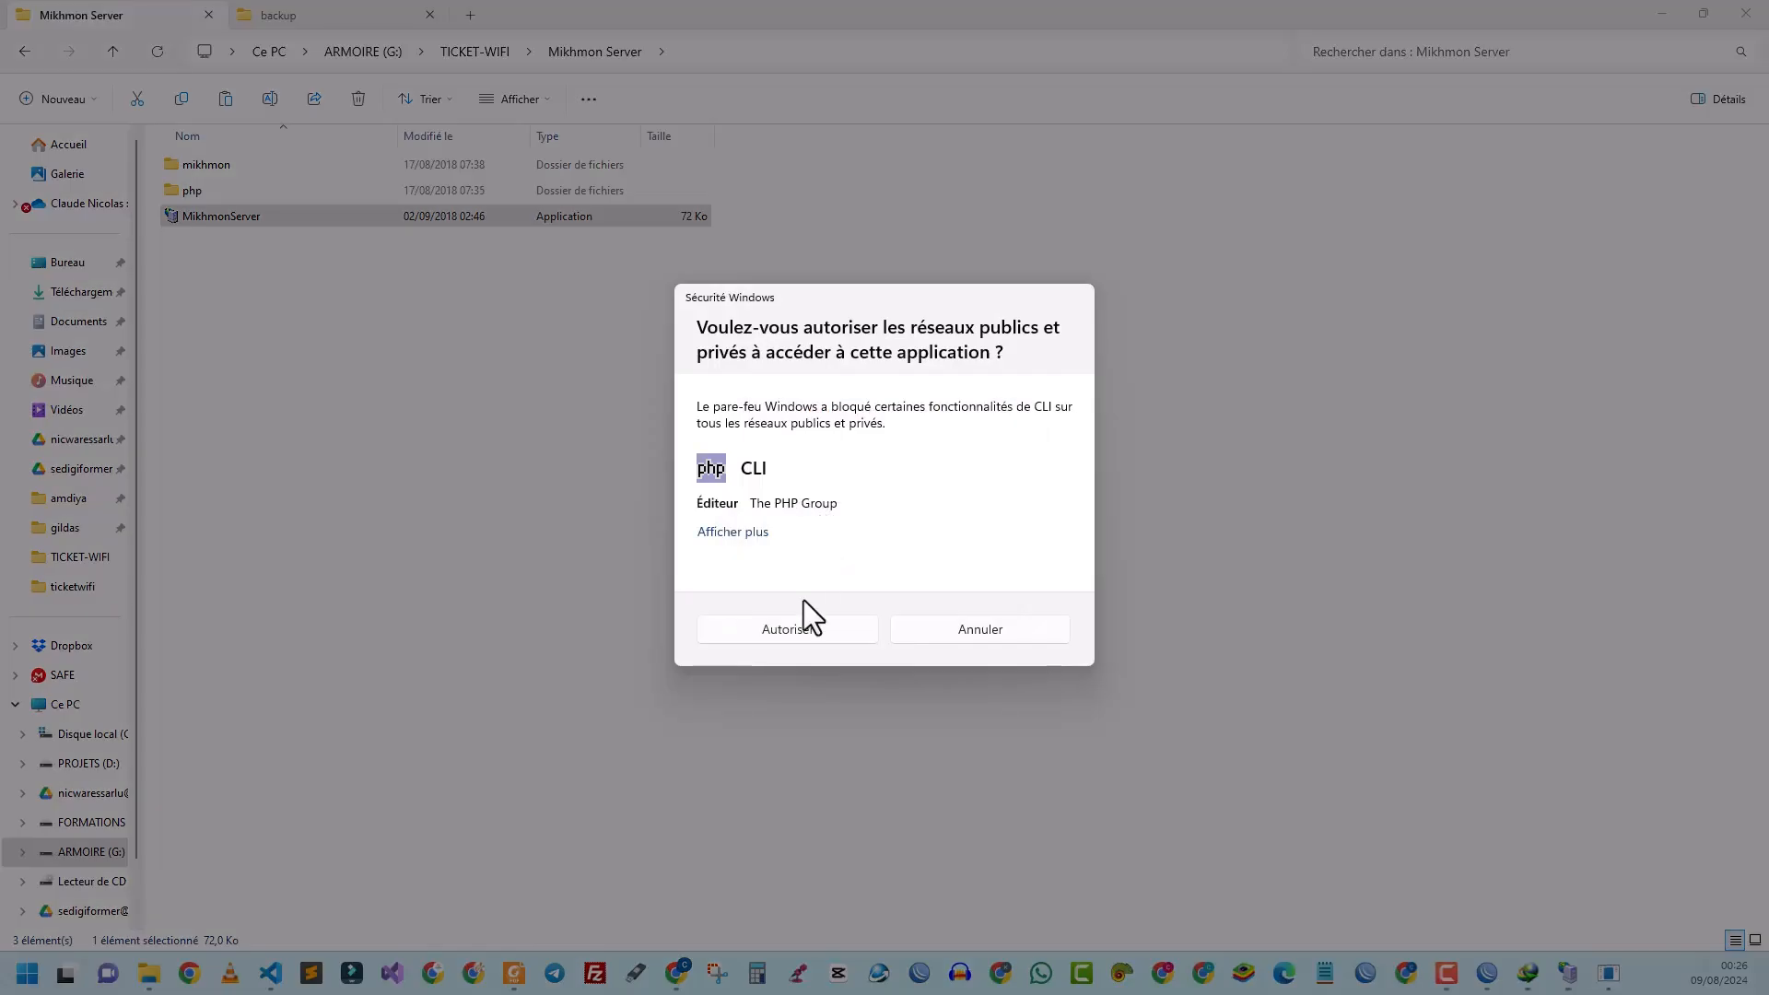
{"action": "left_click", "coordinate": [803, 634]}
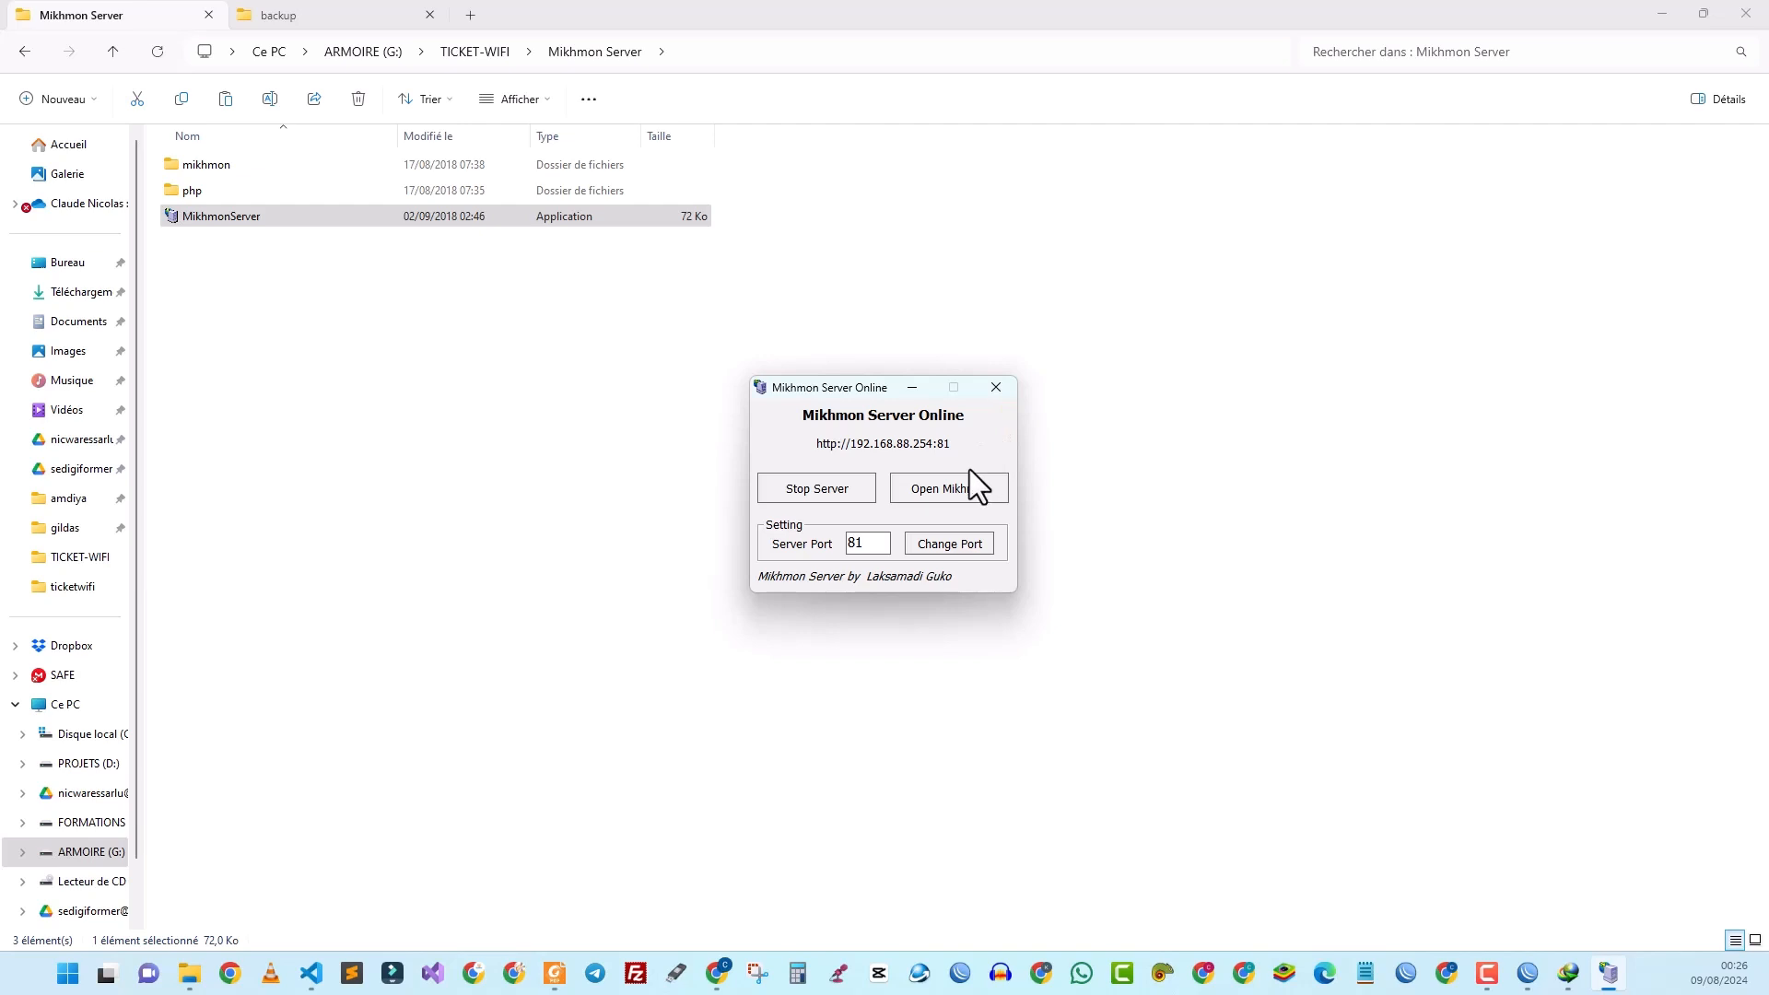
{"action": "left_click", "coordinate": [714, 968]}
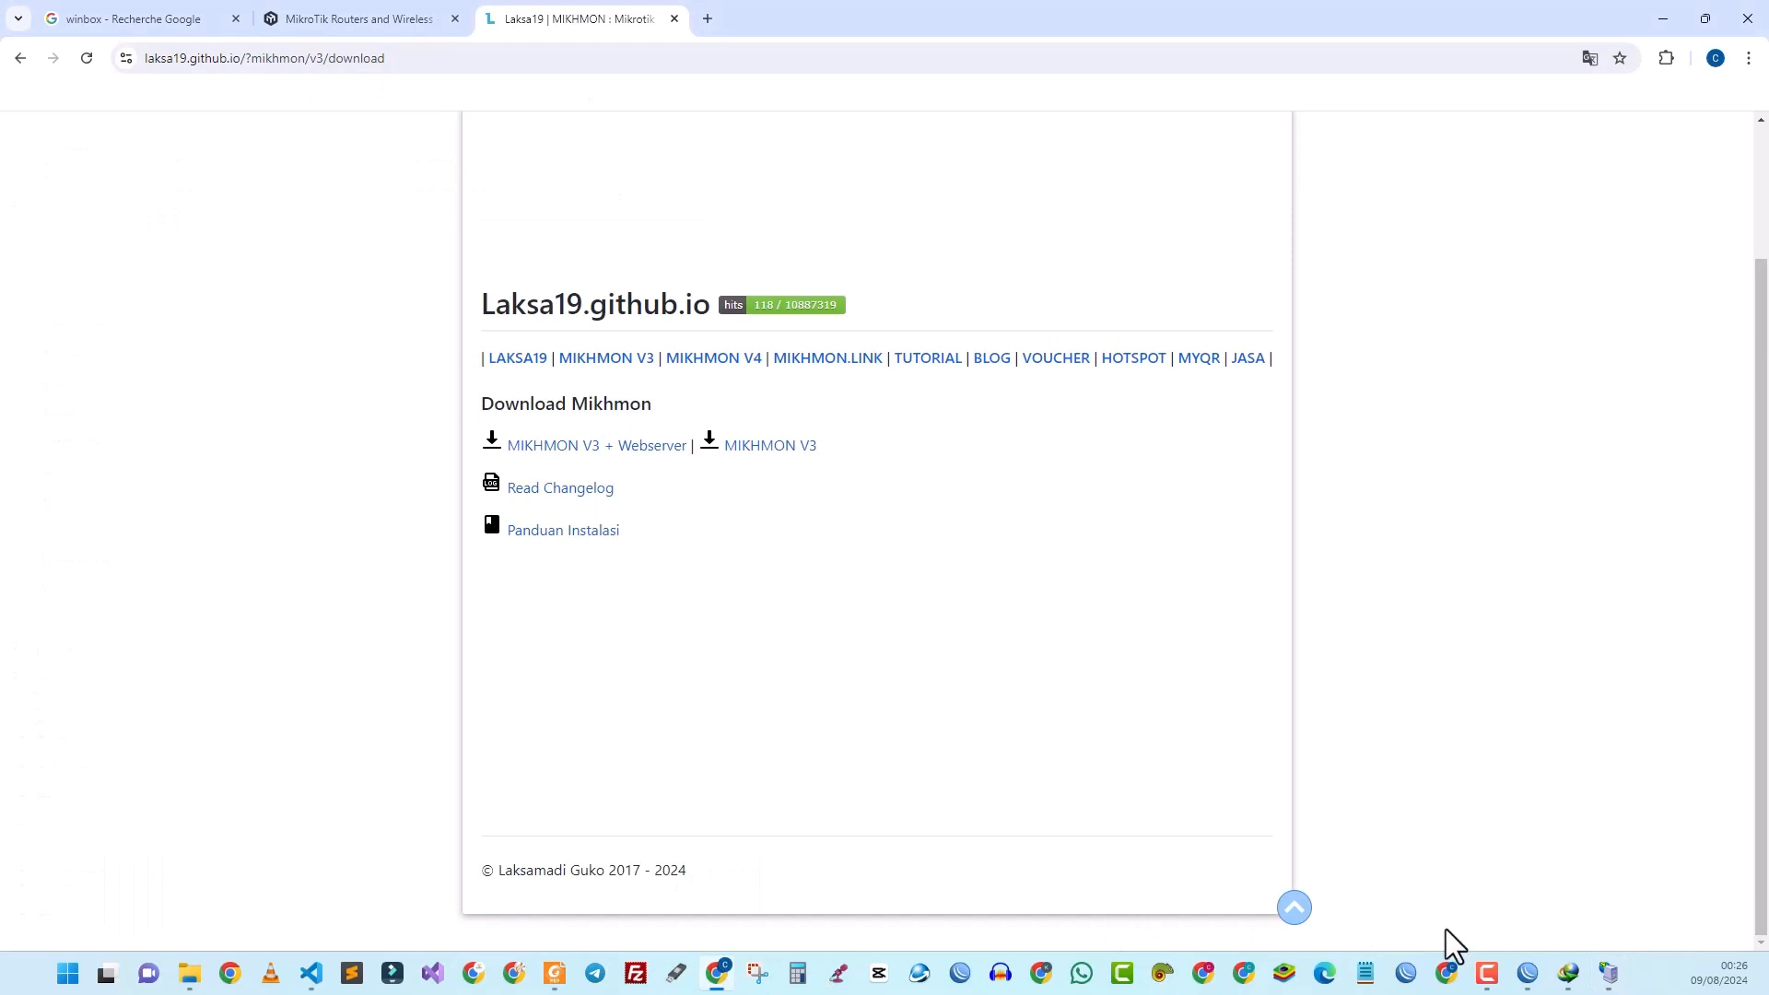
{"action": "left_click", "coordinate": [1609, 973]}
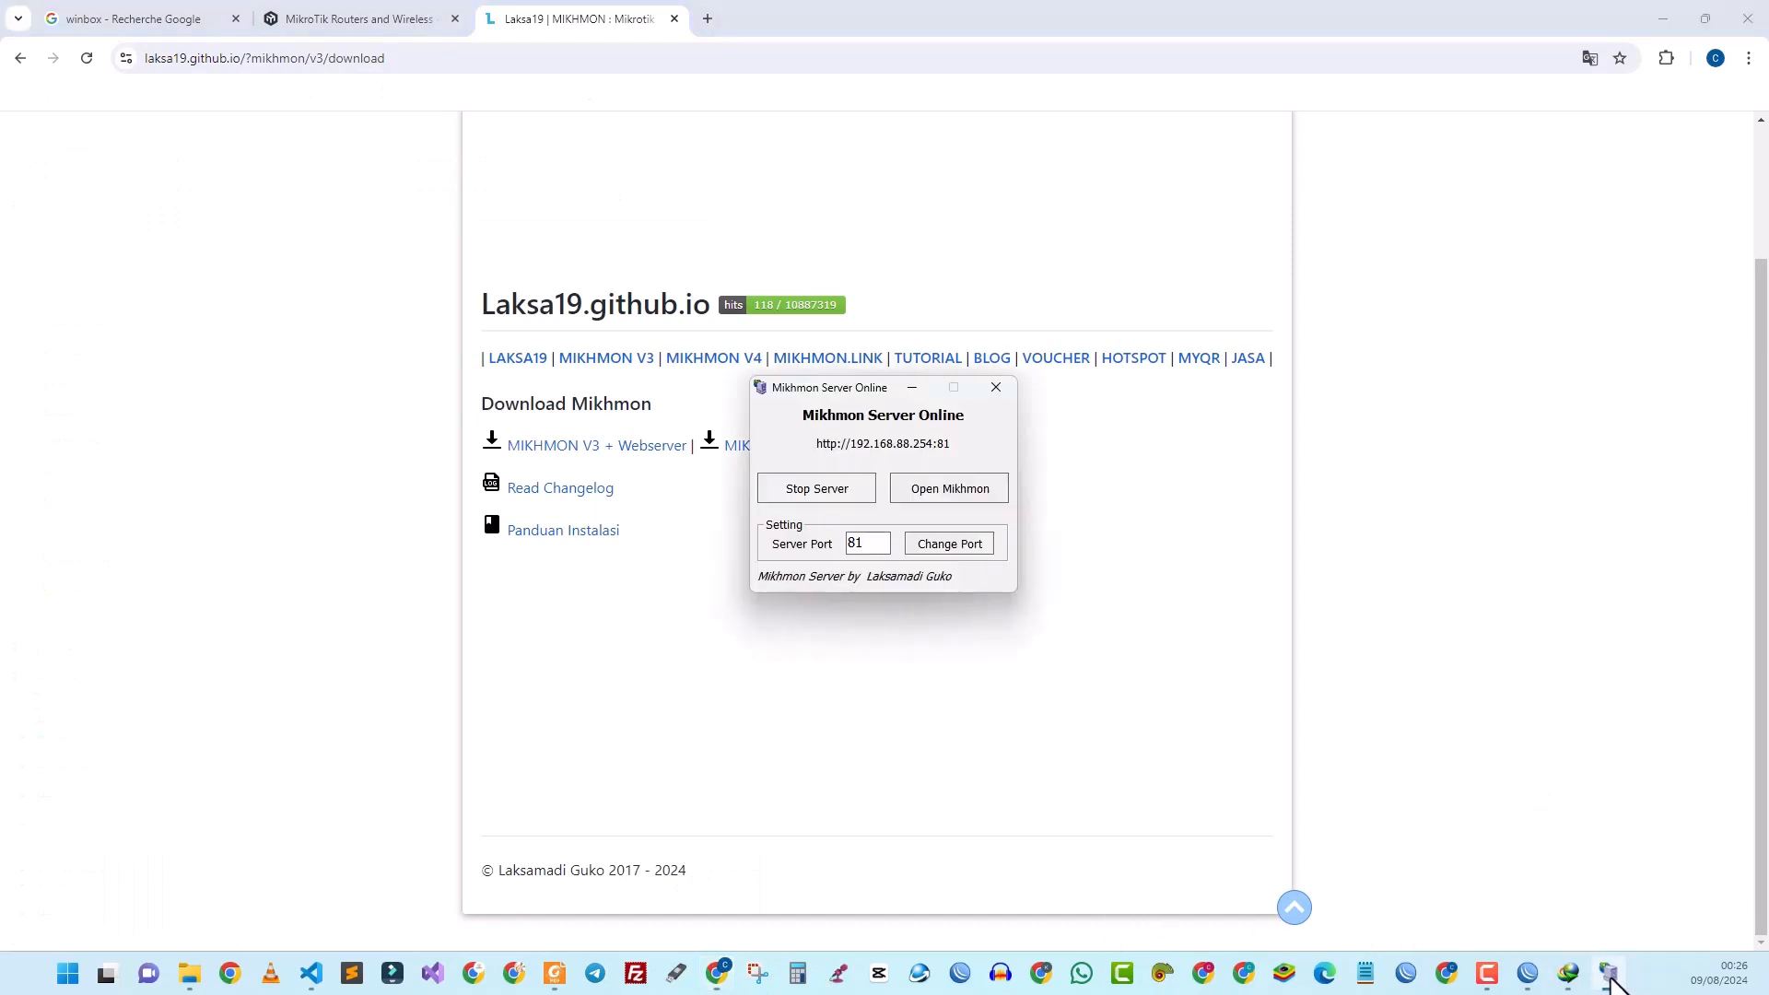
Step: Log in to Mikhmon with the admin username and password, declining Chrome's save-password offer
{"action": "left_click", "coordinate": [932, 493]}
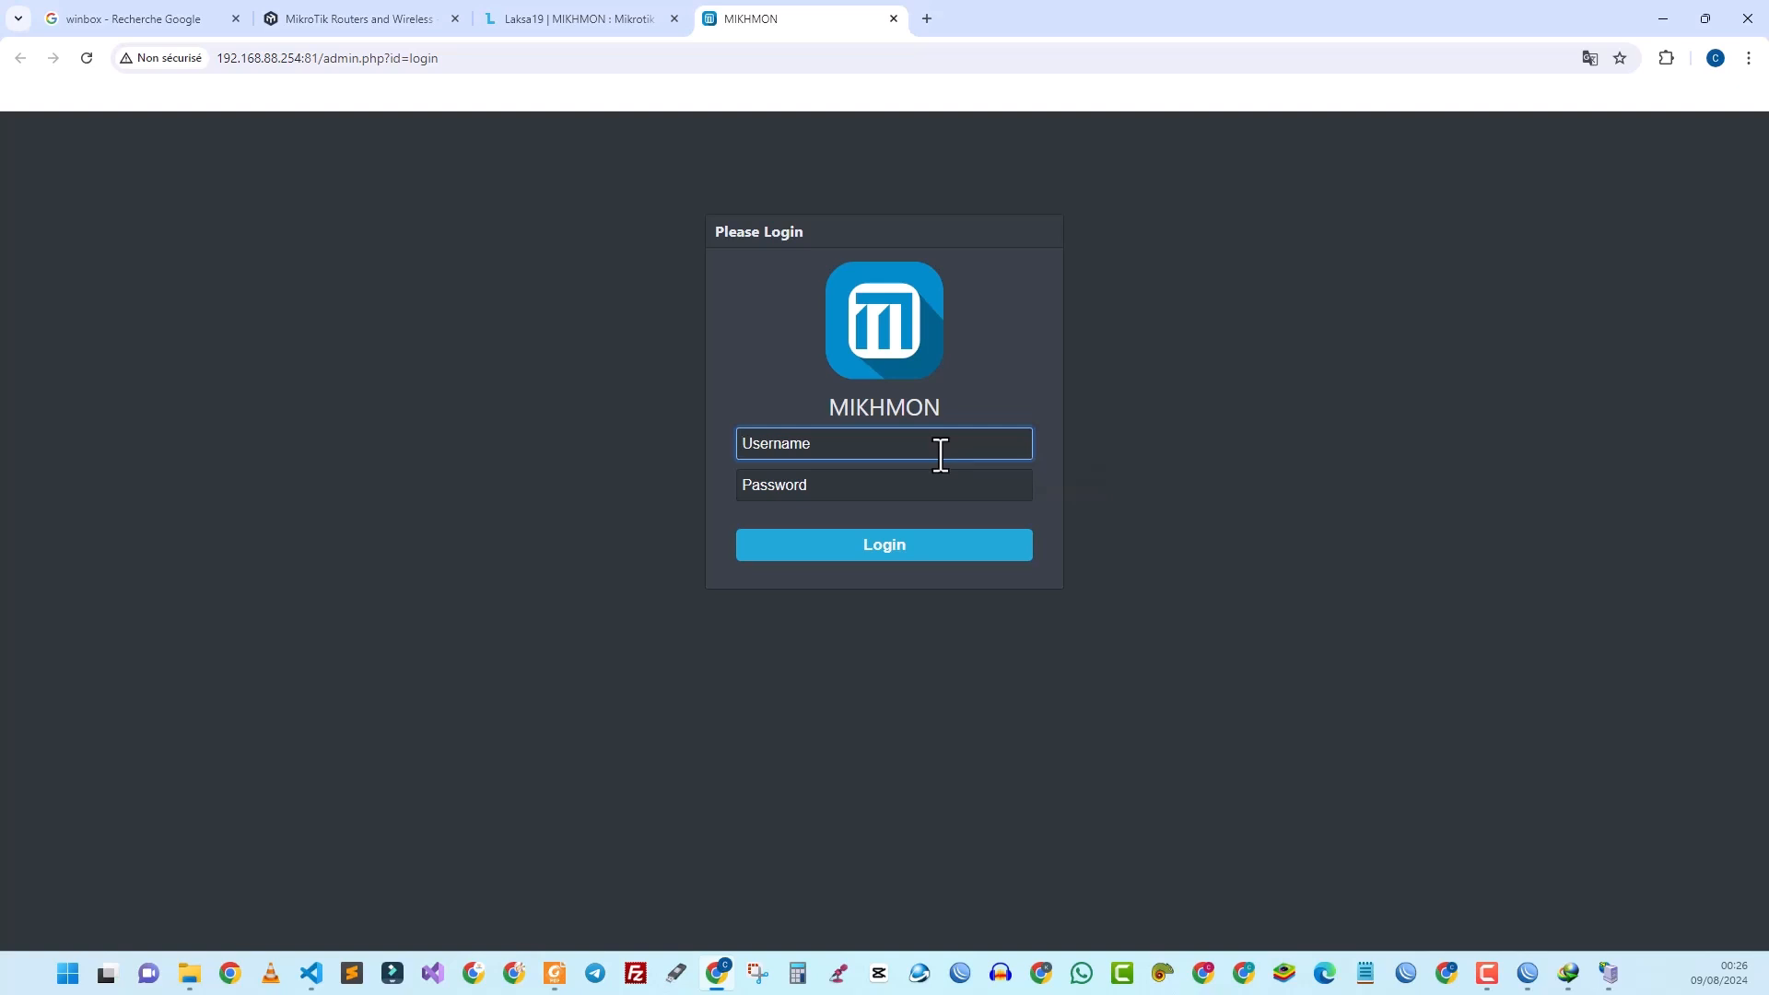
{"action": "key", "text": "Tab"}
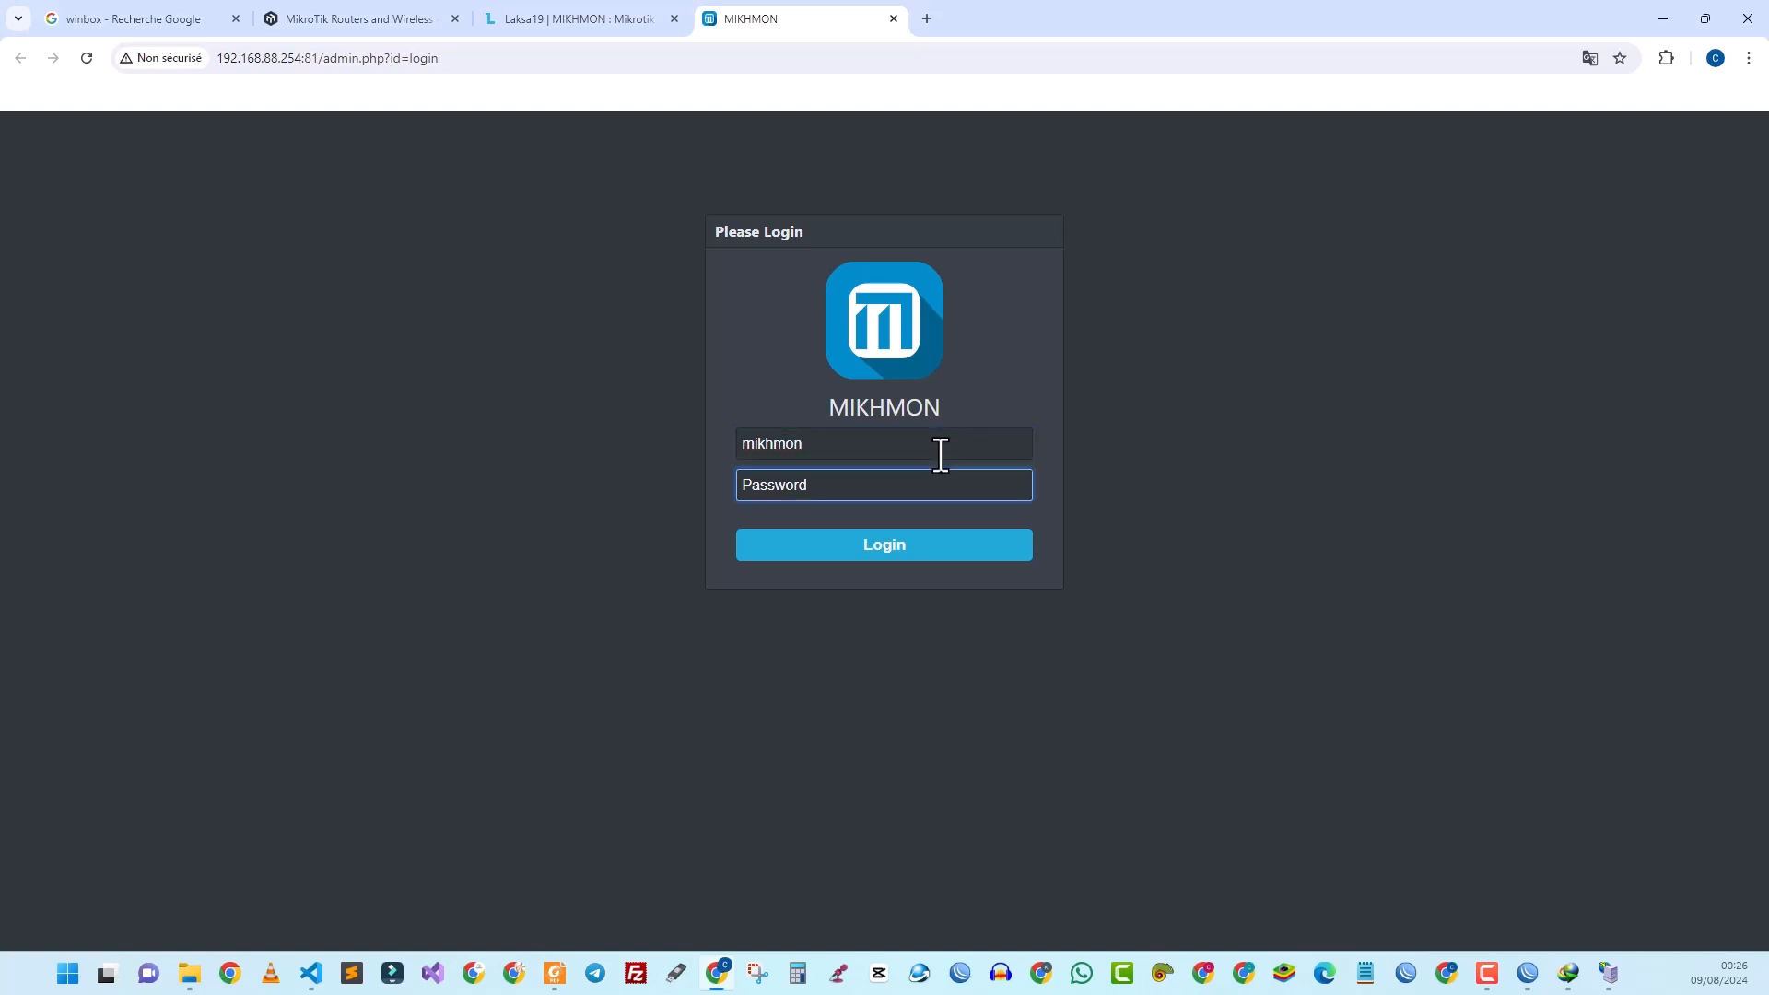
{"action": "left_click", "coordinate": [917, 546]}
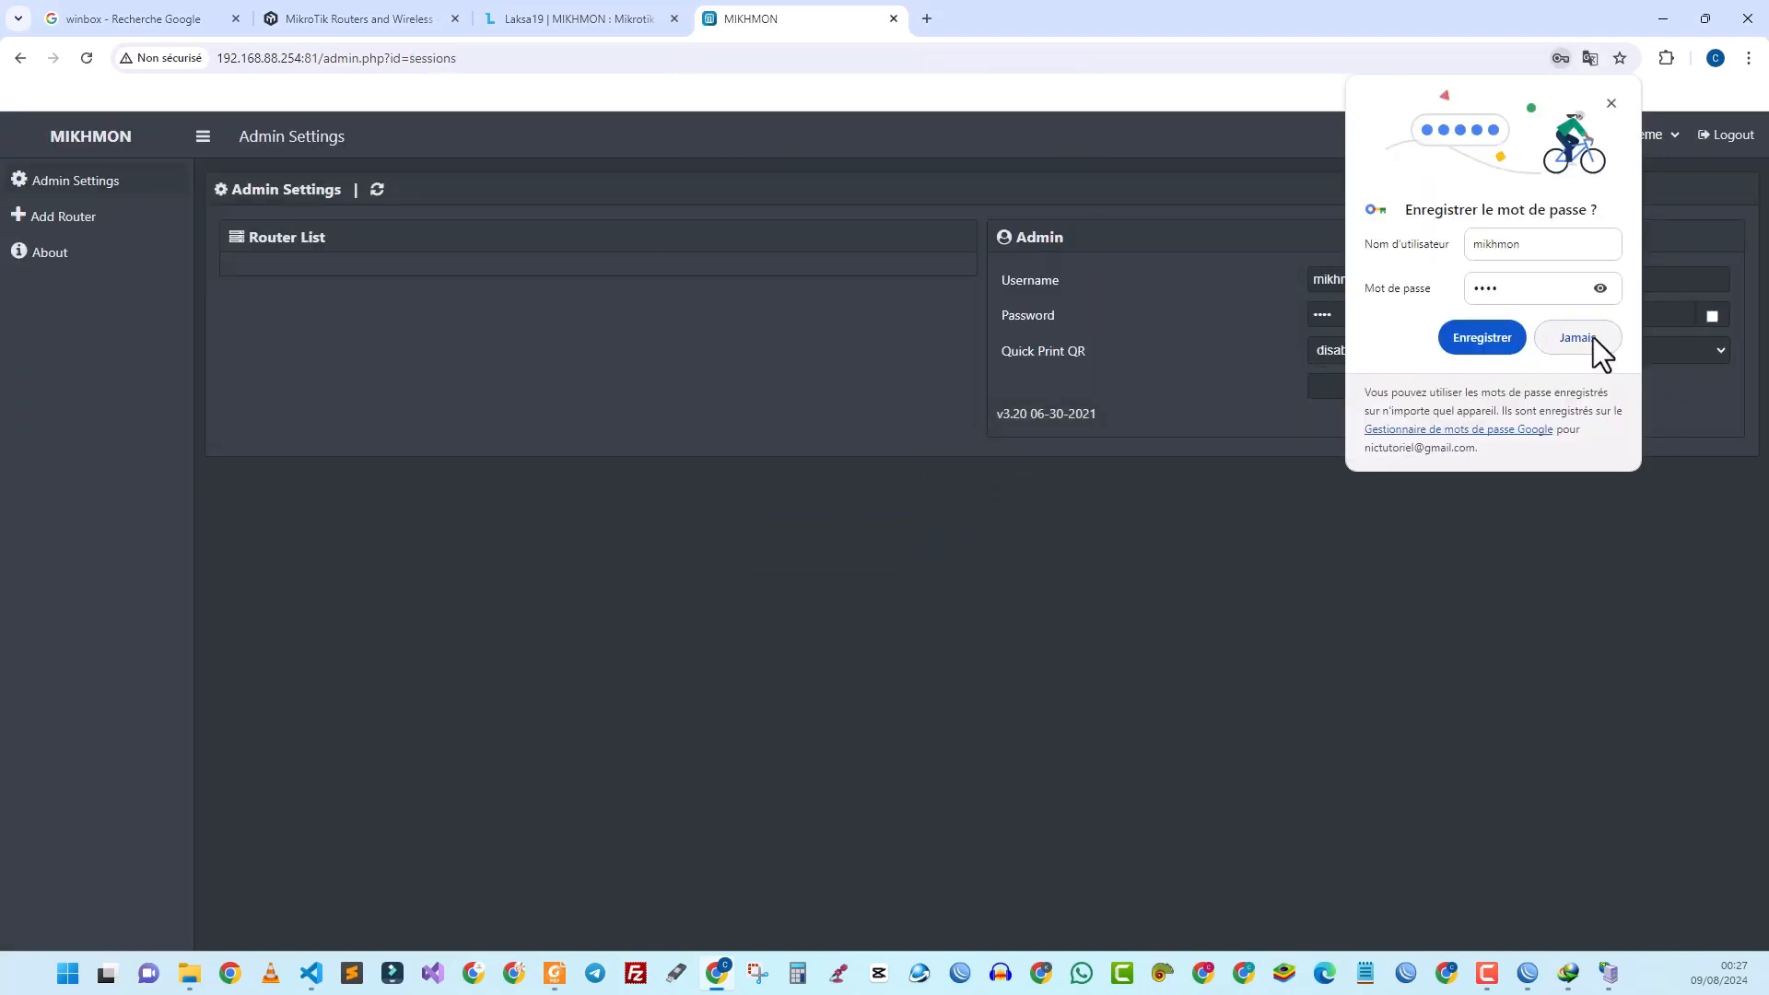
{"action": "left_click", "coordinate": [1485, 338]}
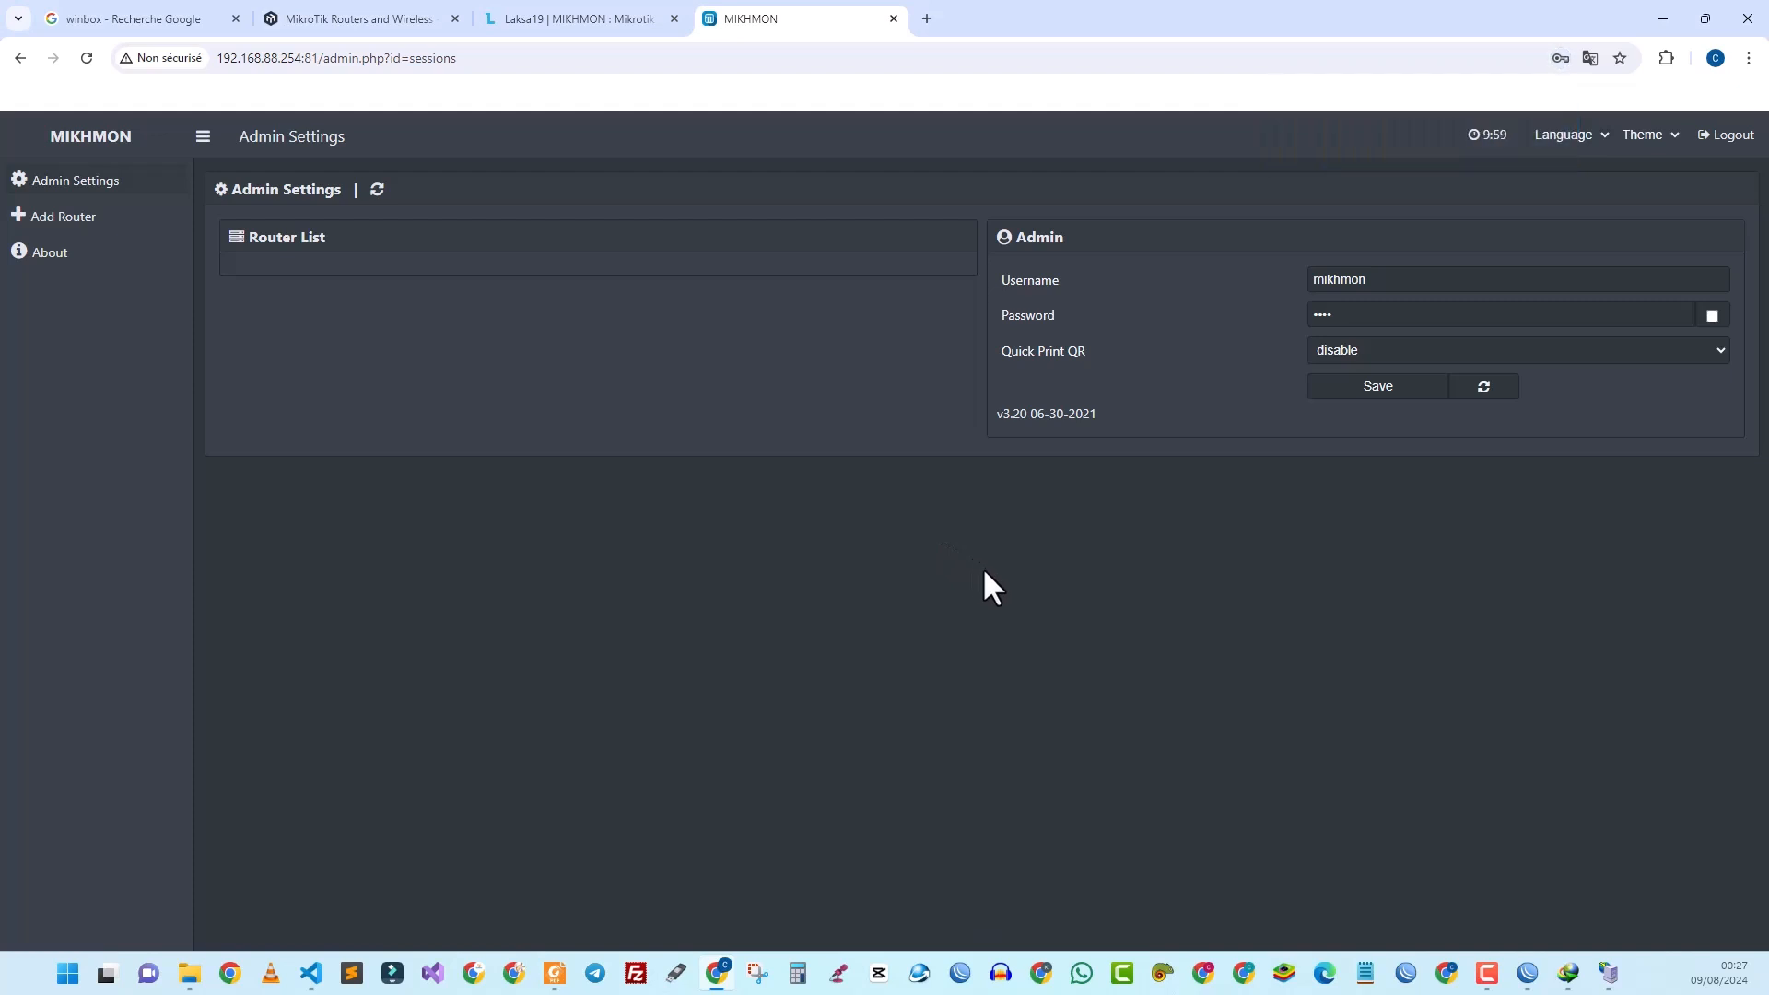
Step: Add a router session named WIFIZONE-SONOTIC with MikroTik IP 192.168.6.1 and the admin username
{"action": "left_click", "coordinate": [69, 227]}
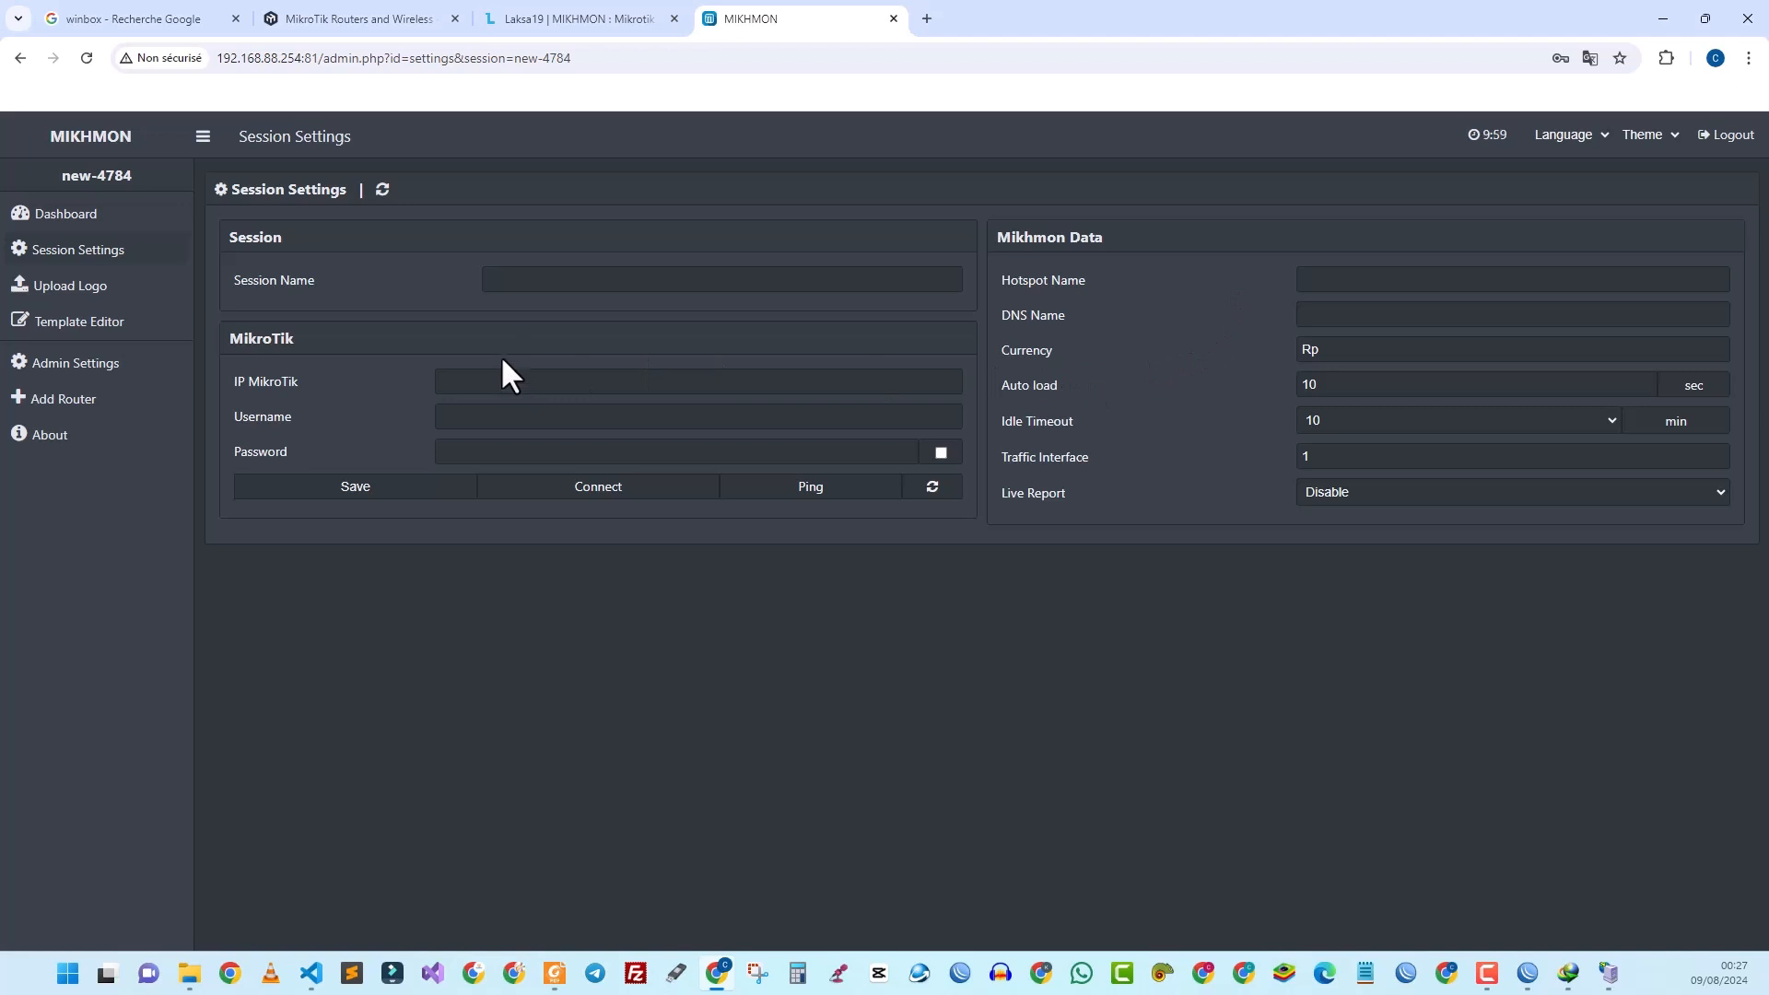
{"action": "left_click", "coordinate": [580, 279]}
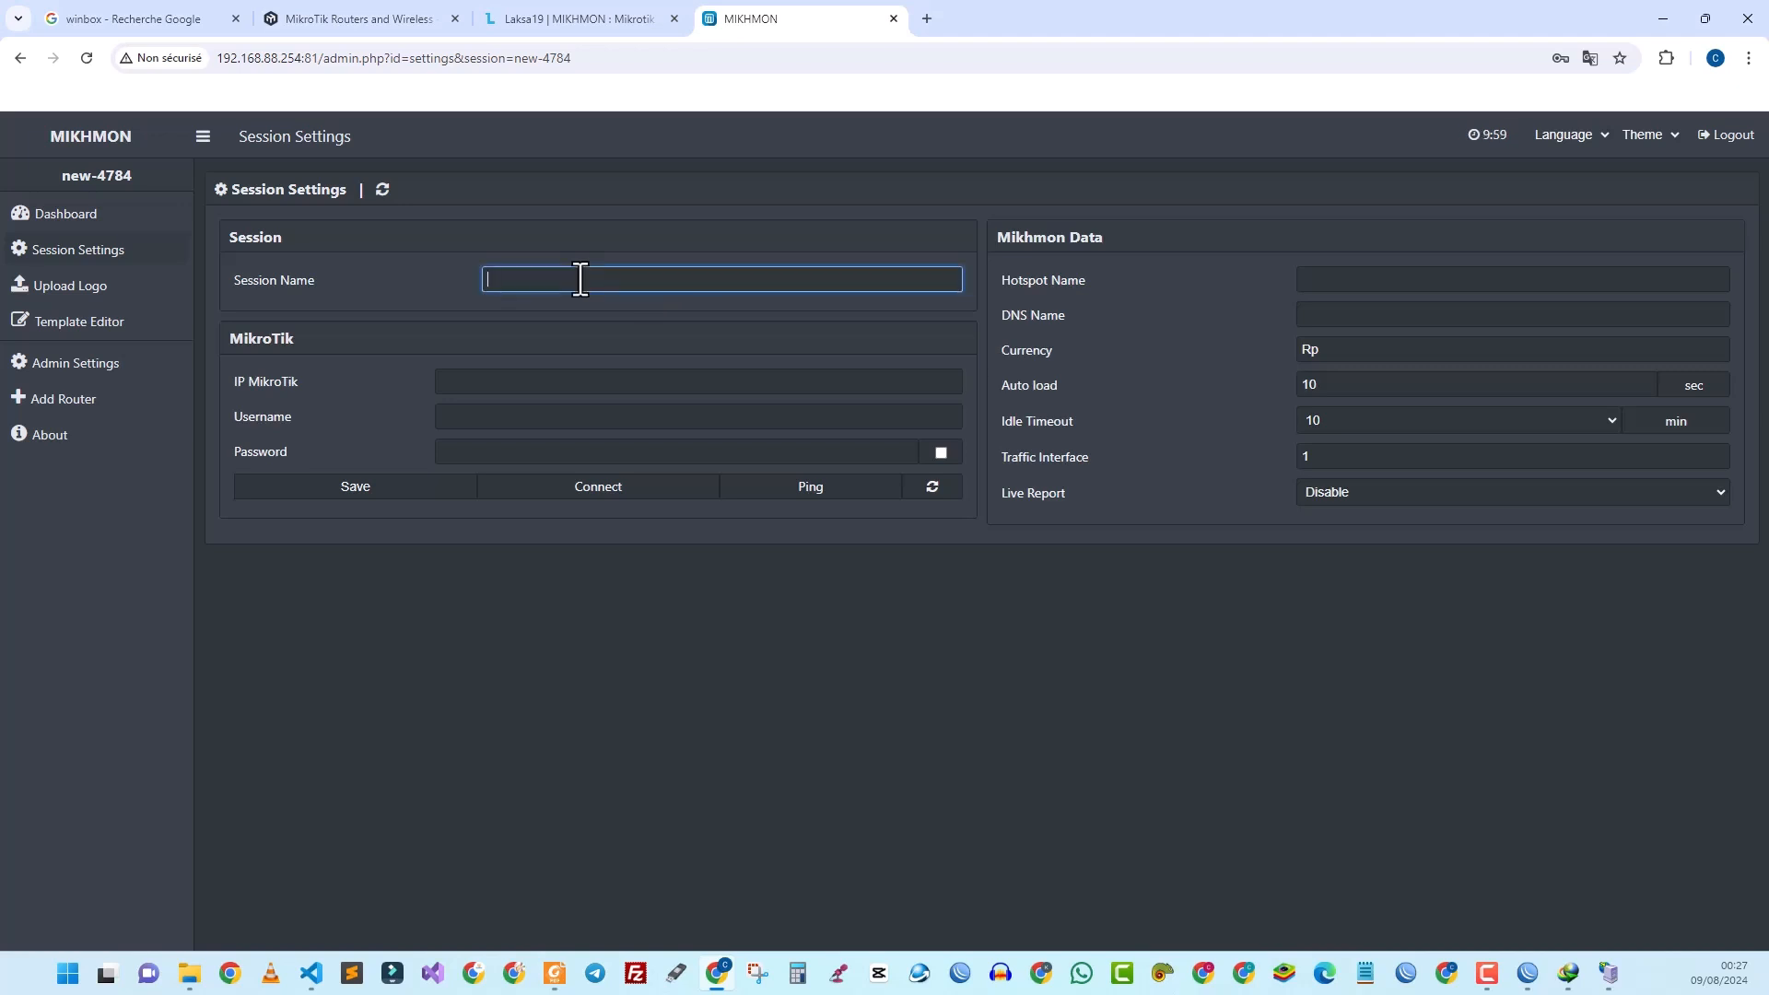
{"action": "type", "text": "WIFIZONE-SONOTIC"}
{"action": "left_click", "coordinate": [595, 378]}
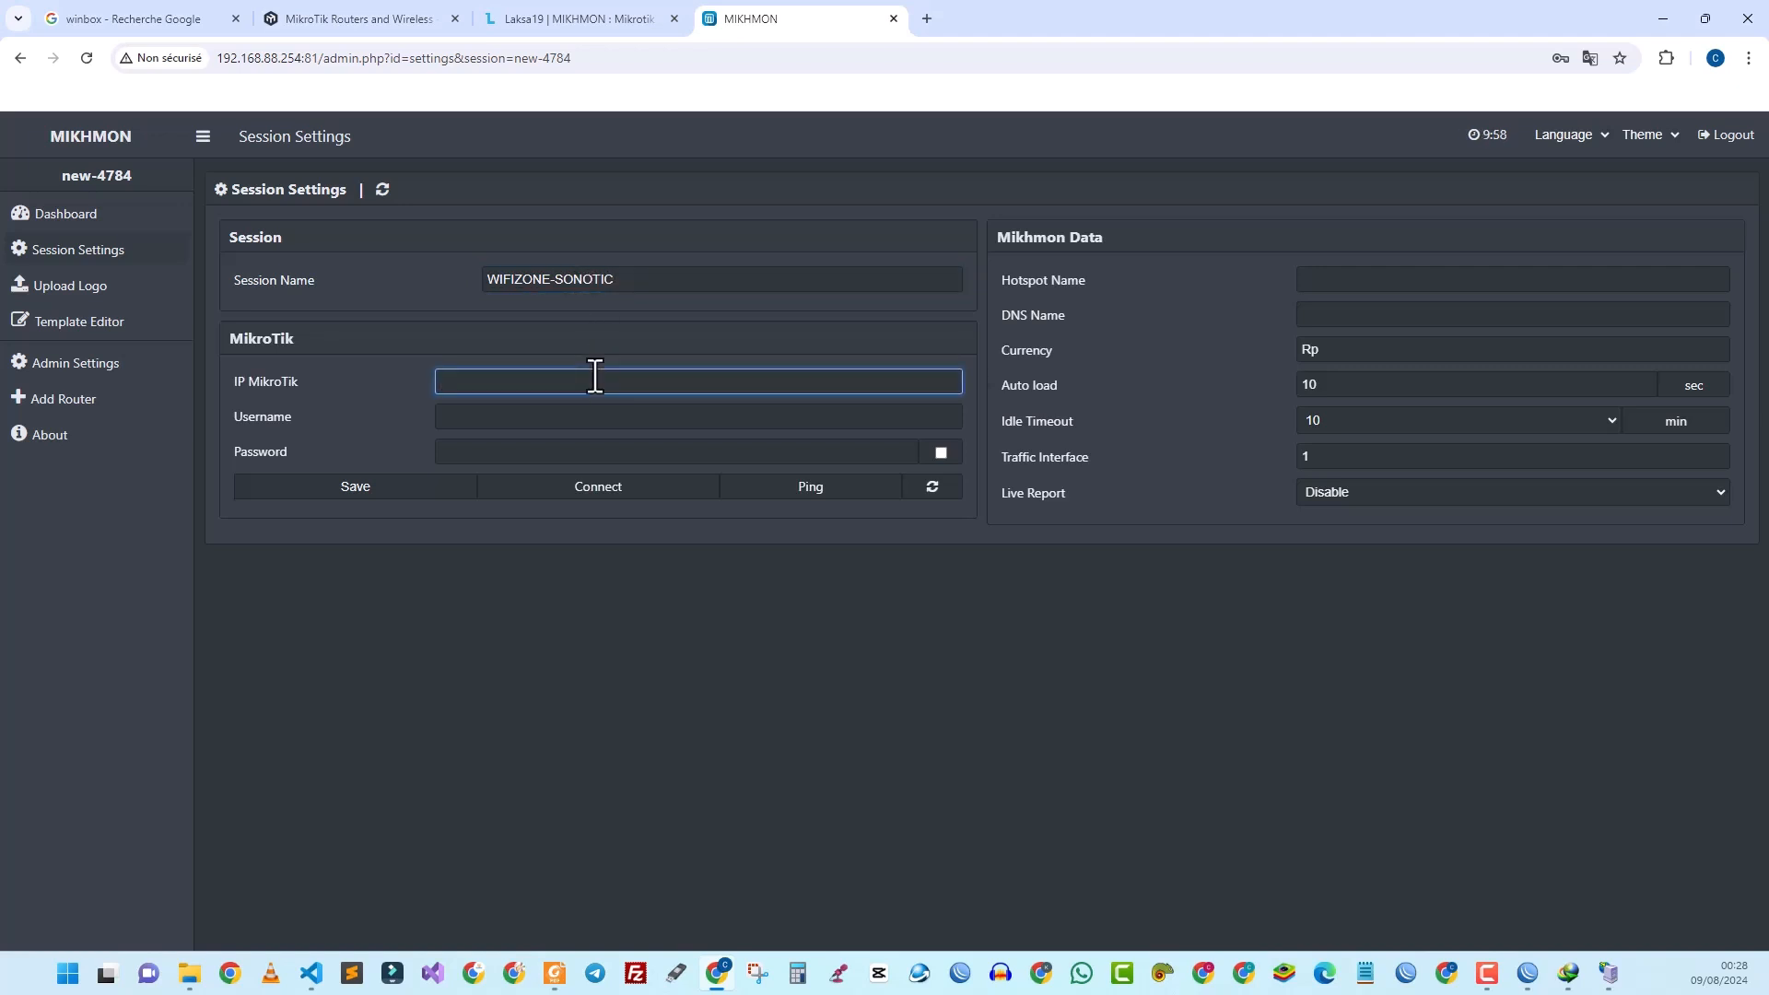
{"action": "type", "text": "192.168.6.1"}
{"action": "left_click", "coordinate": [560, 420]}
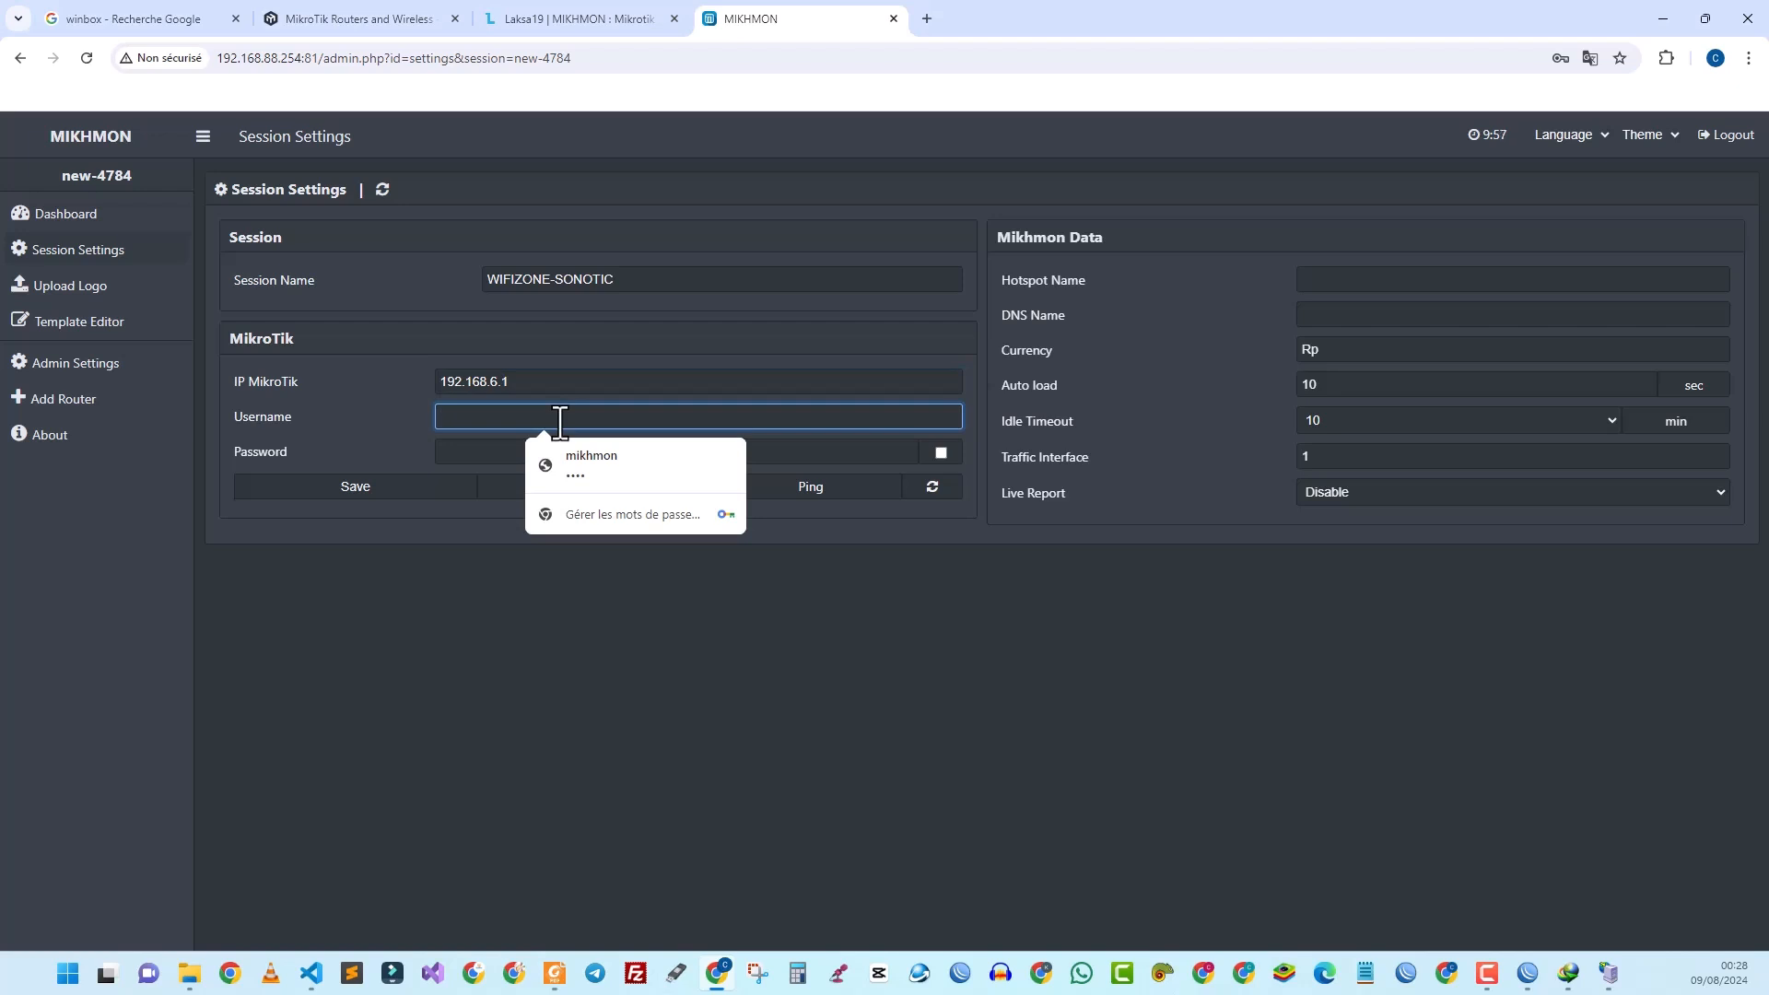
{"action": "type", "text": "admin"}
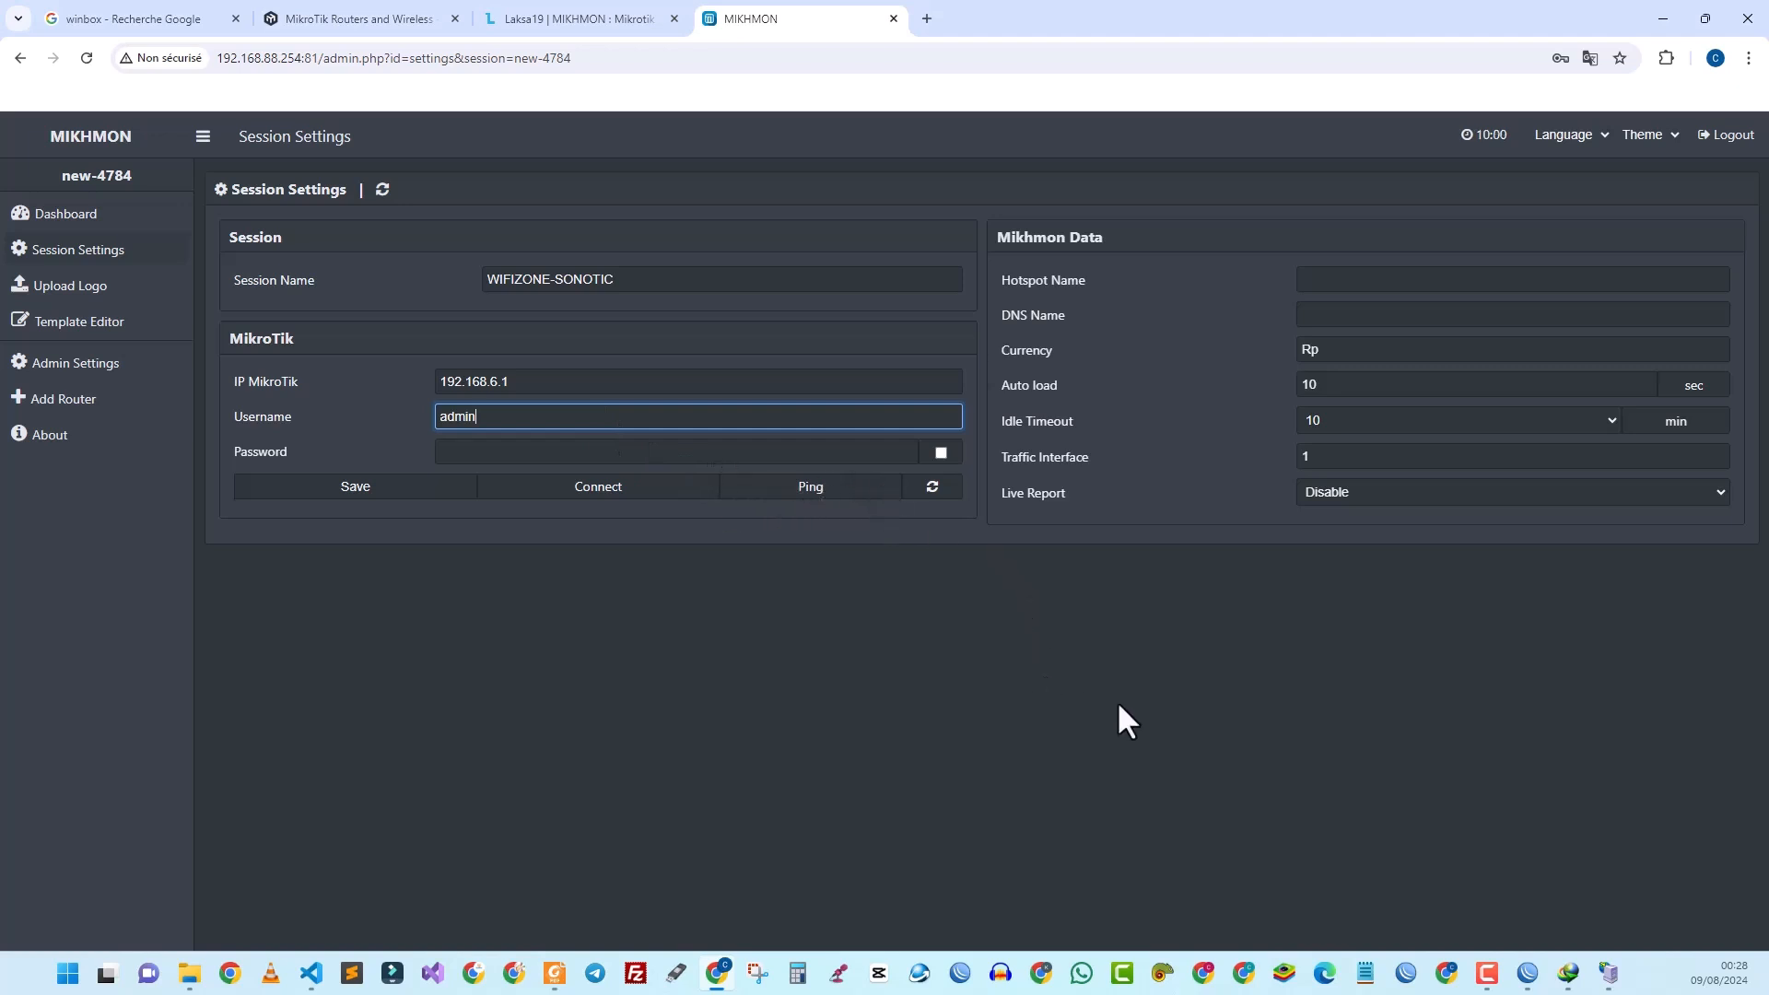
Step: Connect WinBox to the MikroTik router, allowing firewall access and dismissing the expired-password prompt
{"action": "left_click", "coordinate": [1406, 974]}
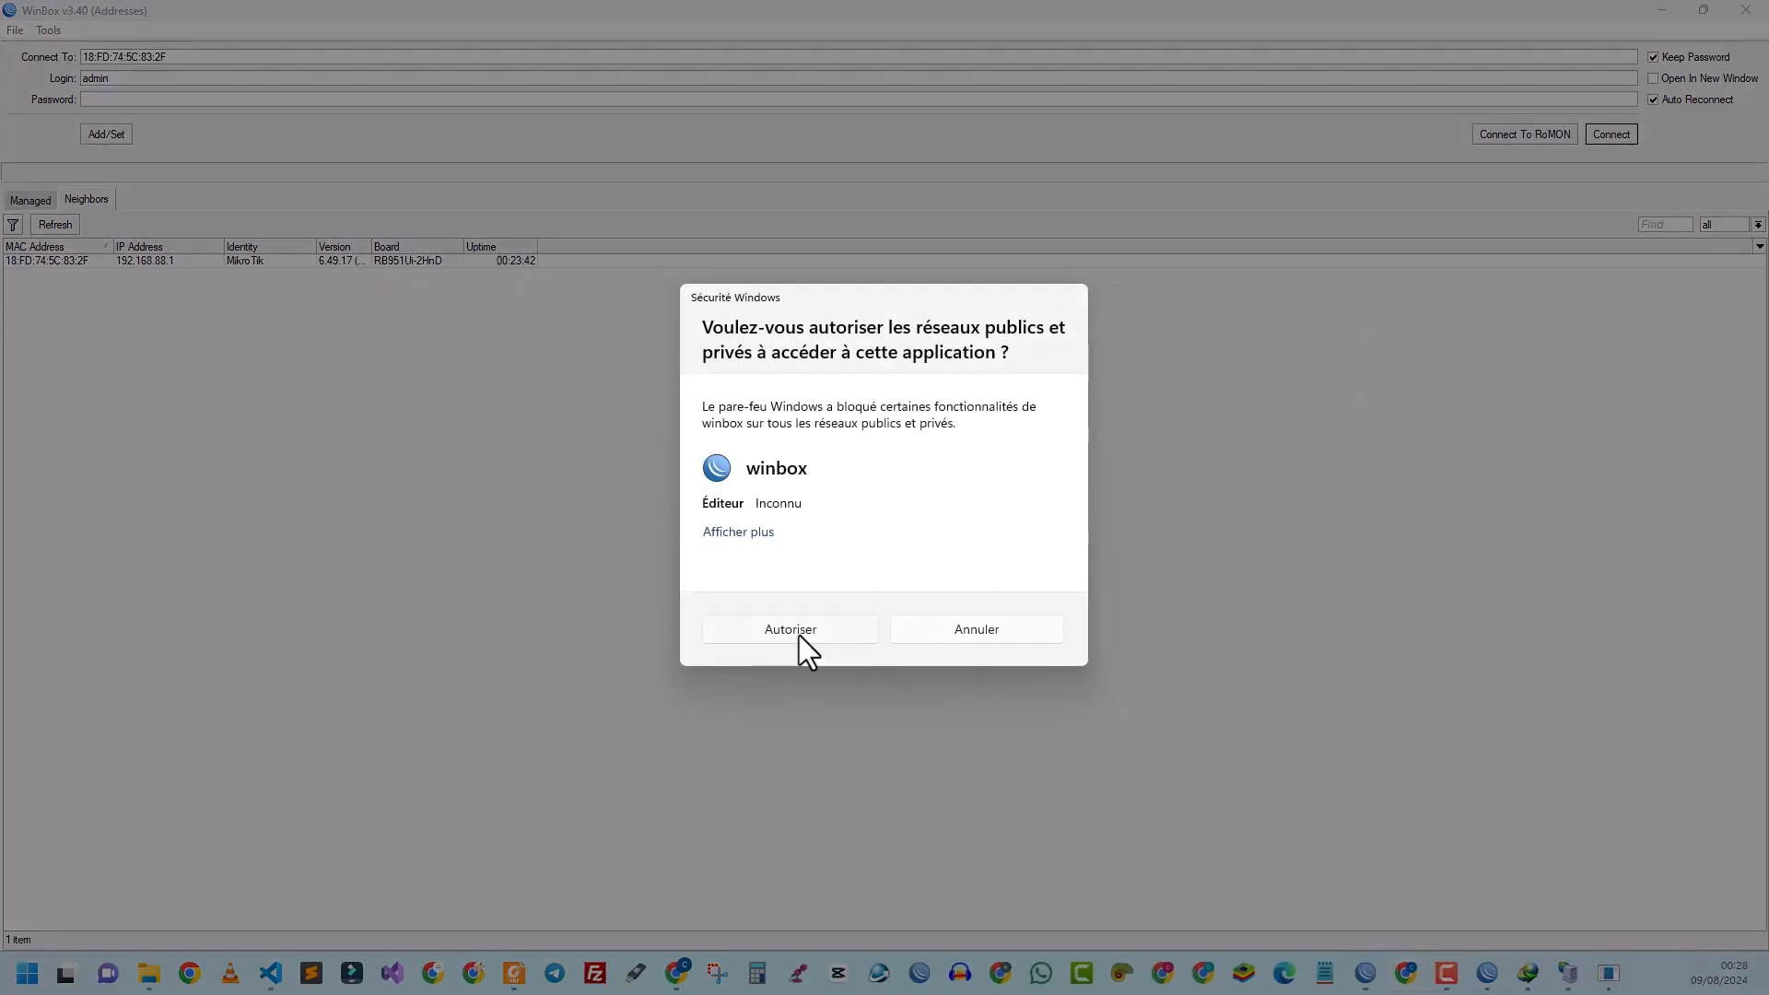
{"action": "left_click", "coordinate": [795, 631]}
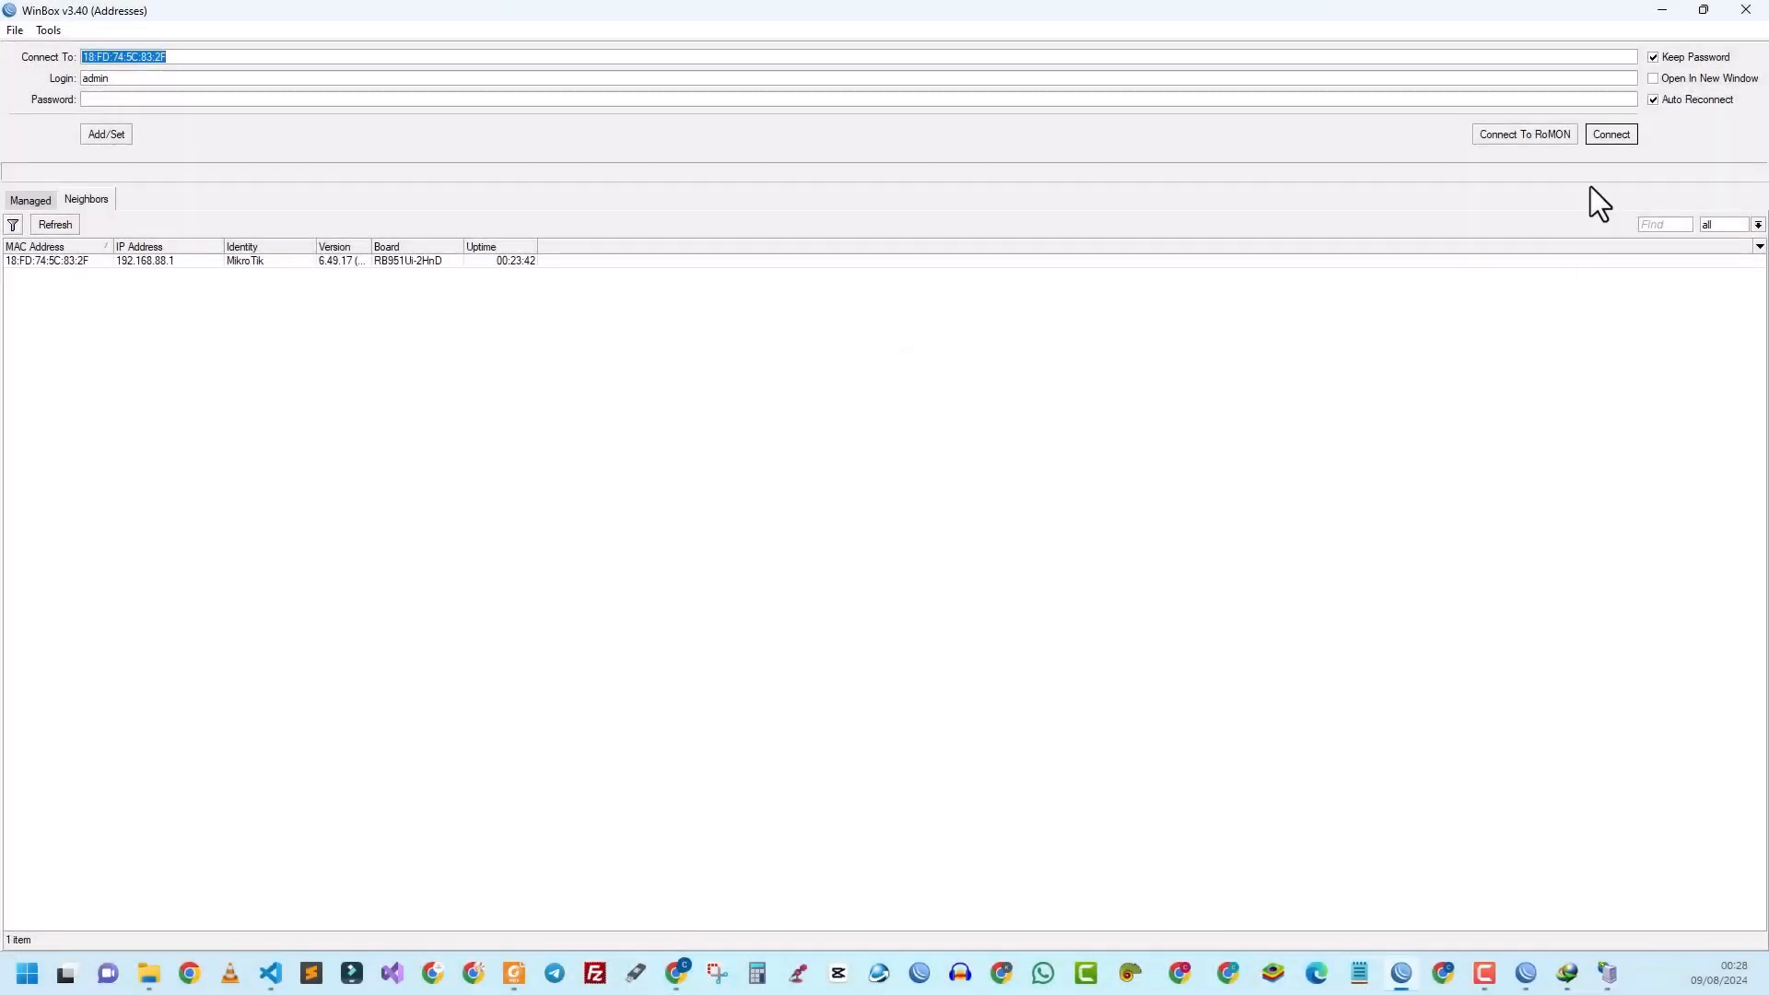
{"action": "left_click", "coordinate": [1614, 134]}
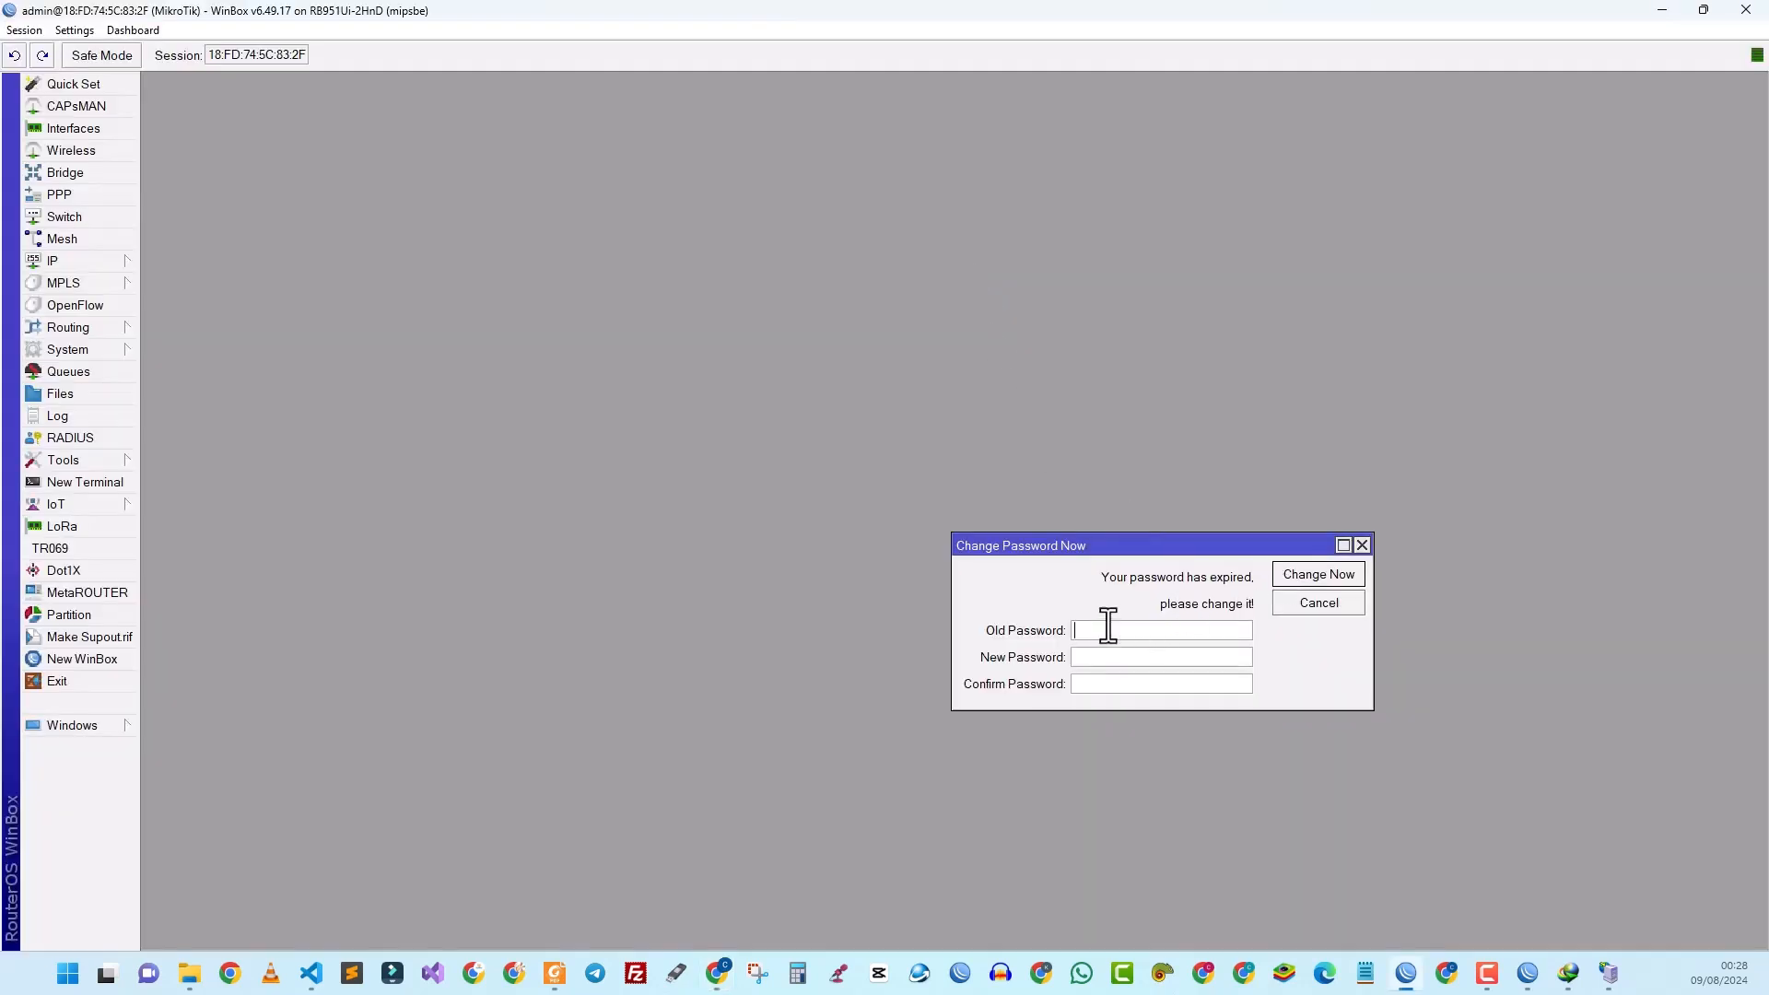
{"action": "left_click_drag", "start_coordinate": [1108, 546], "coordinate": [762, 280]}
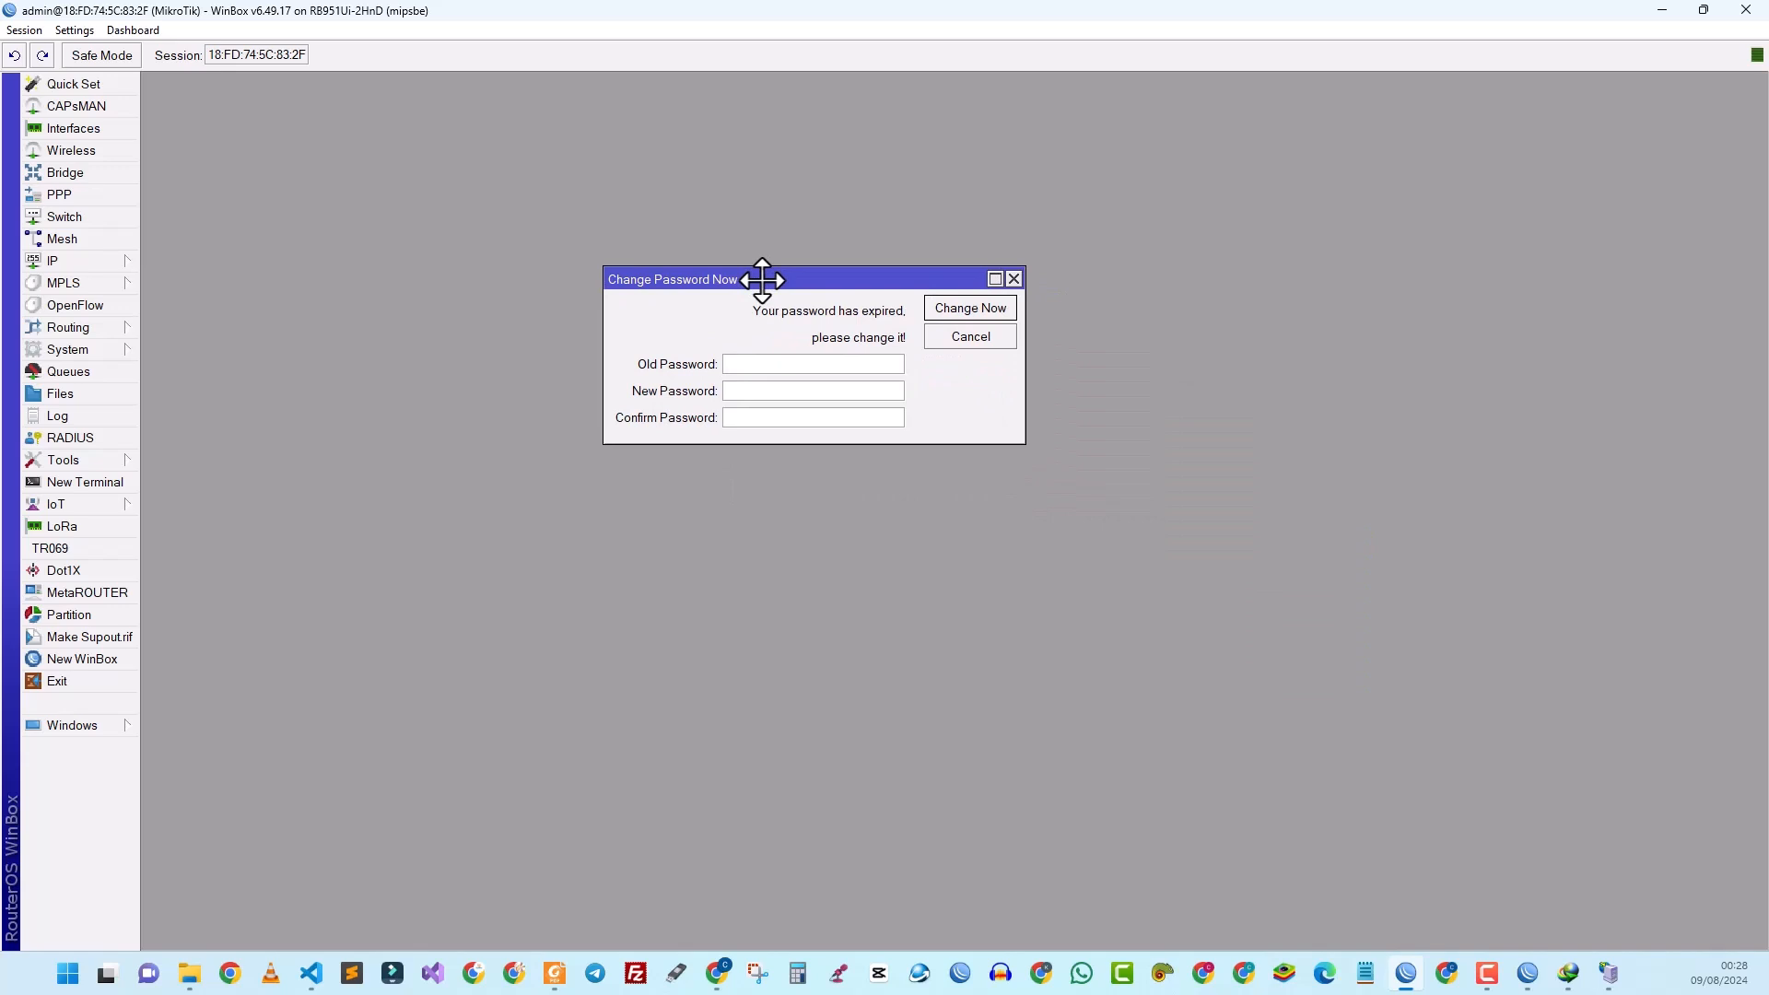
{"action": "left_click", "coordinate": [1013, 279]}
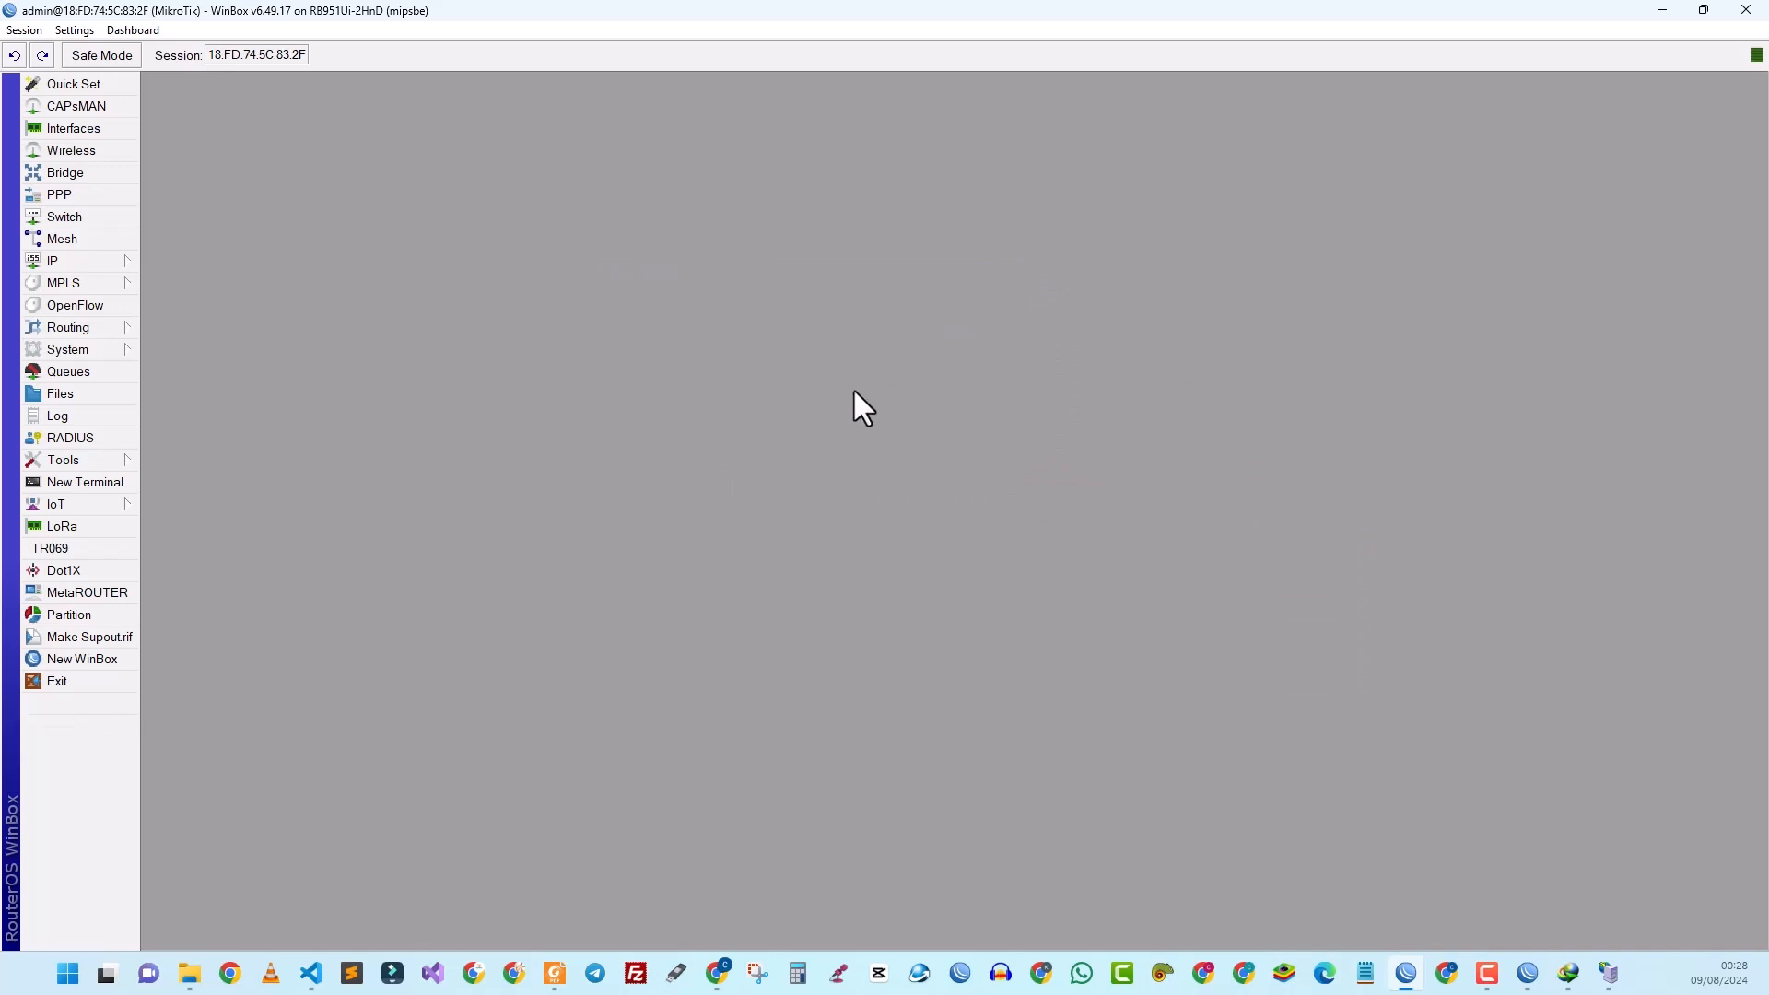
Step: Set a new password for the admin user under System > Users, then close the User List
{"action": "left_click", "coordinate": [85, 351]}
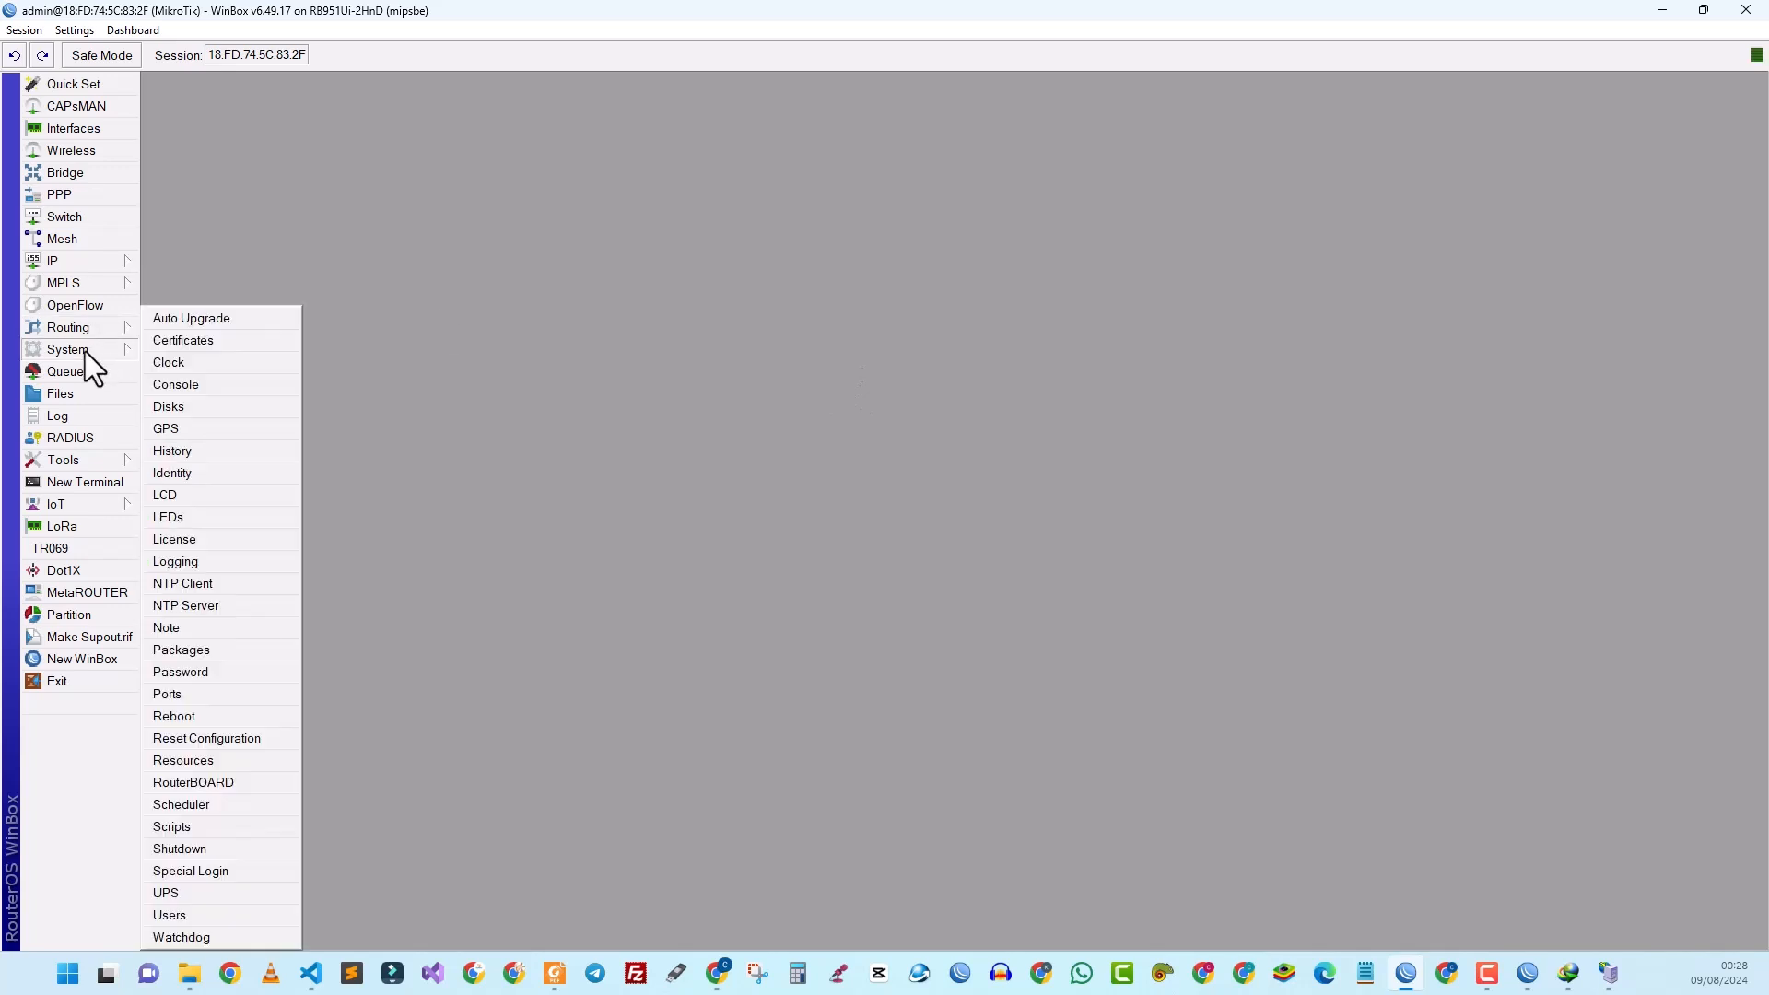
{"action": "left_click", "coordinate": [185, 910]}
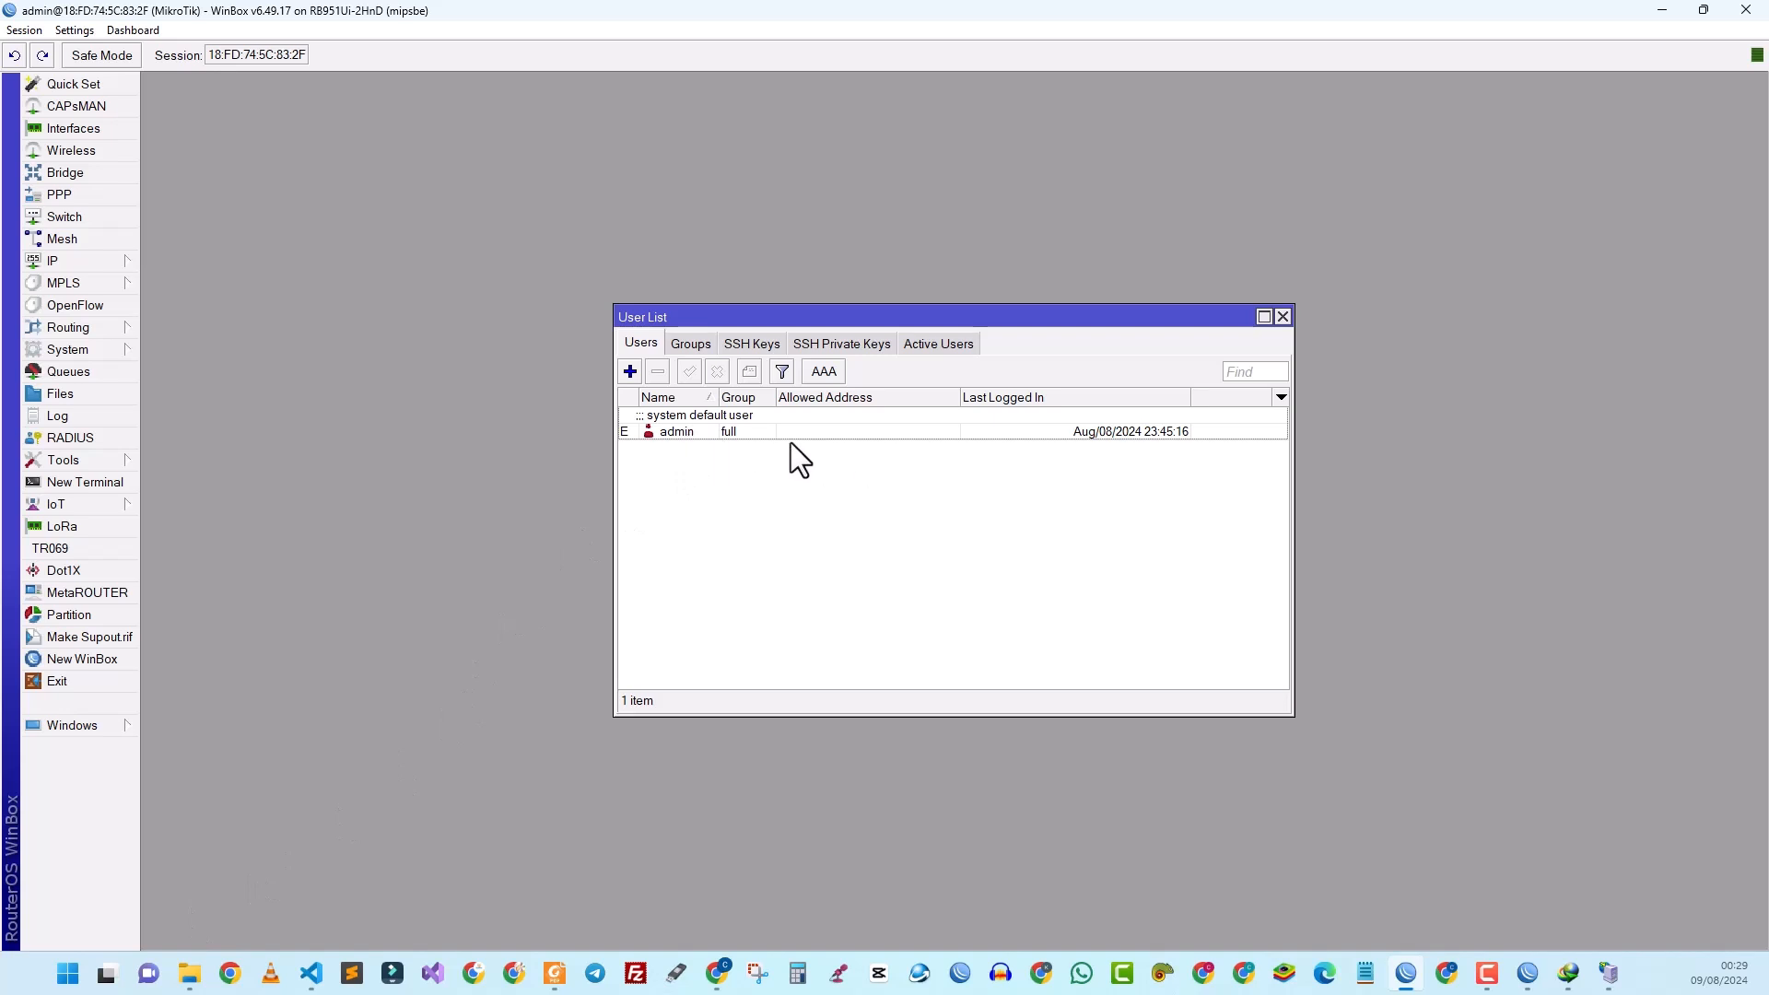
{"action": "right_click", "coordinate": [737, 433]}
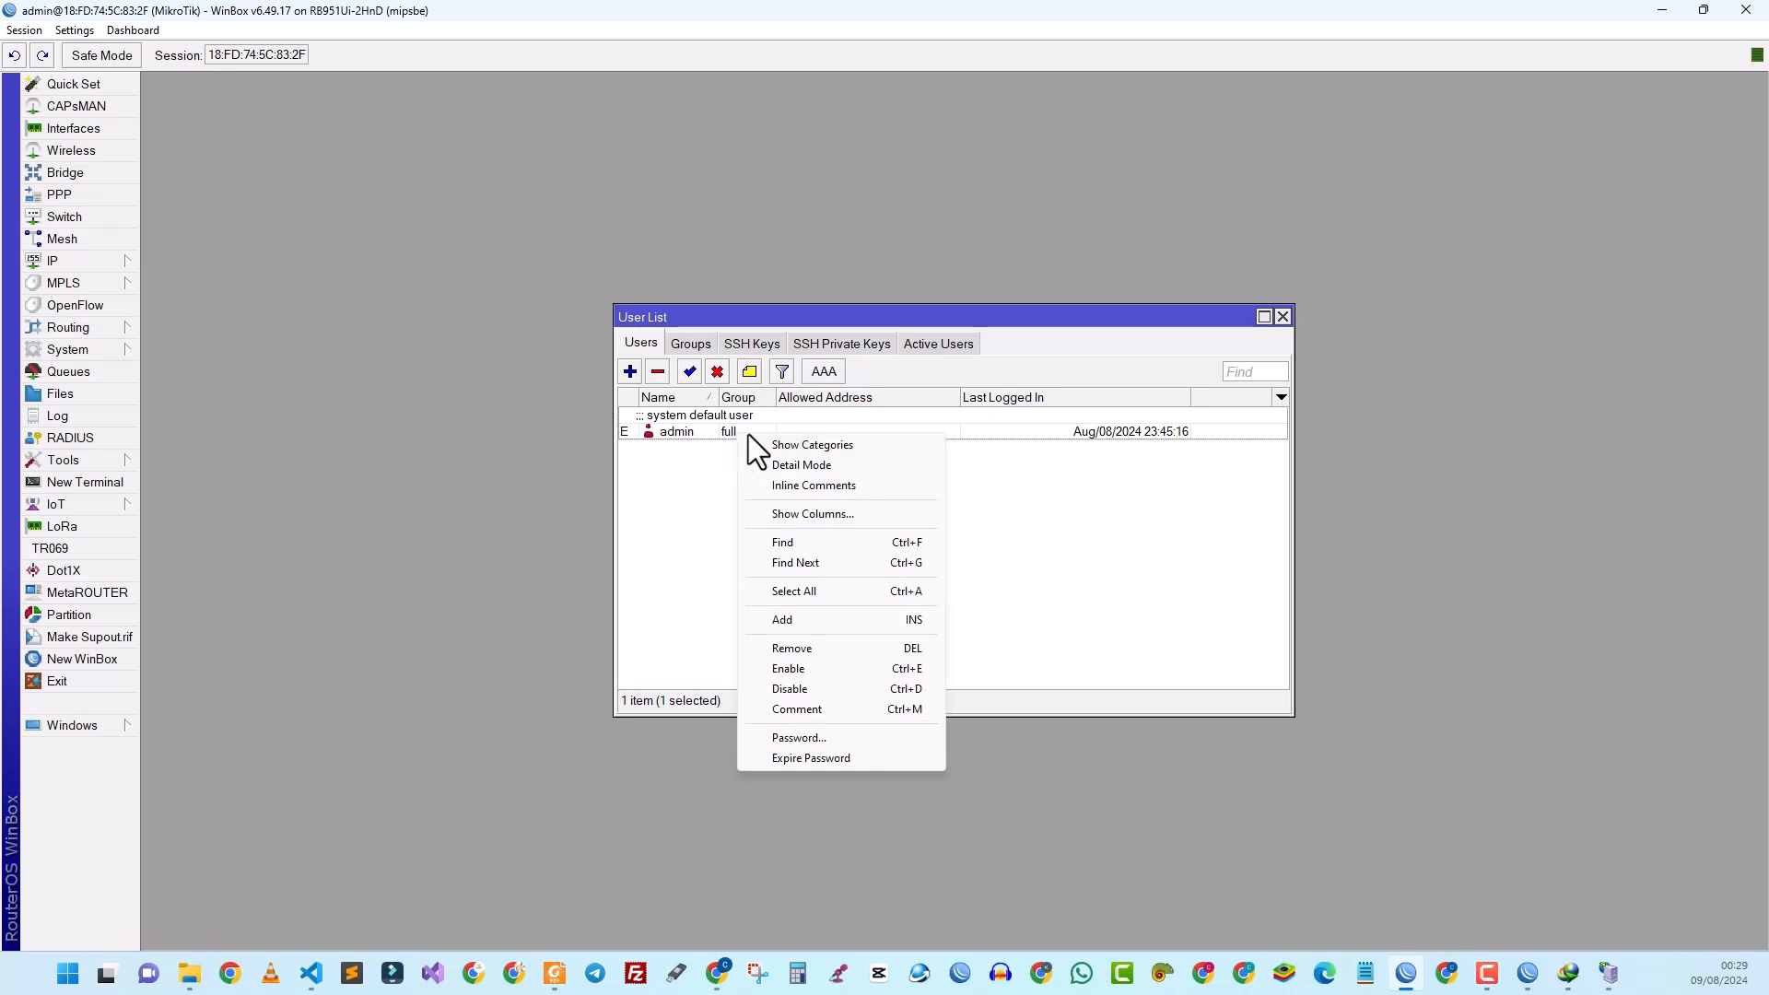
{"action": "left_click", "coordinate": [810, 738]}
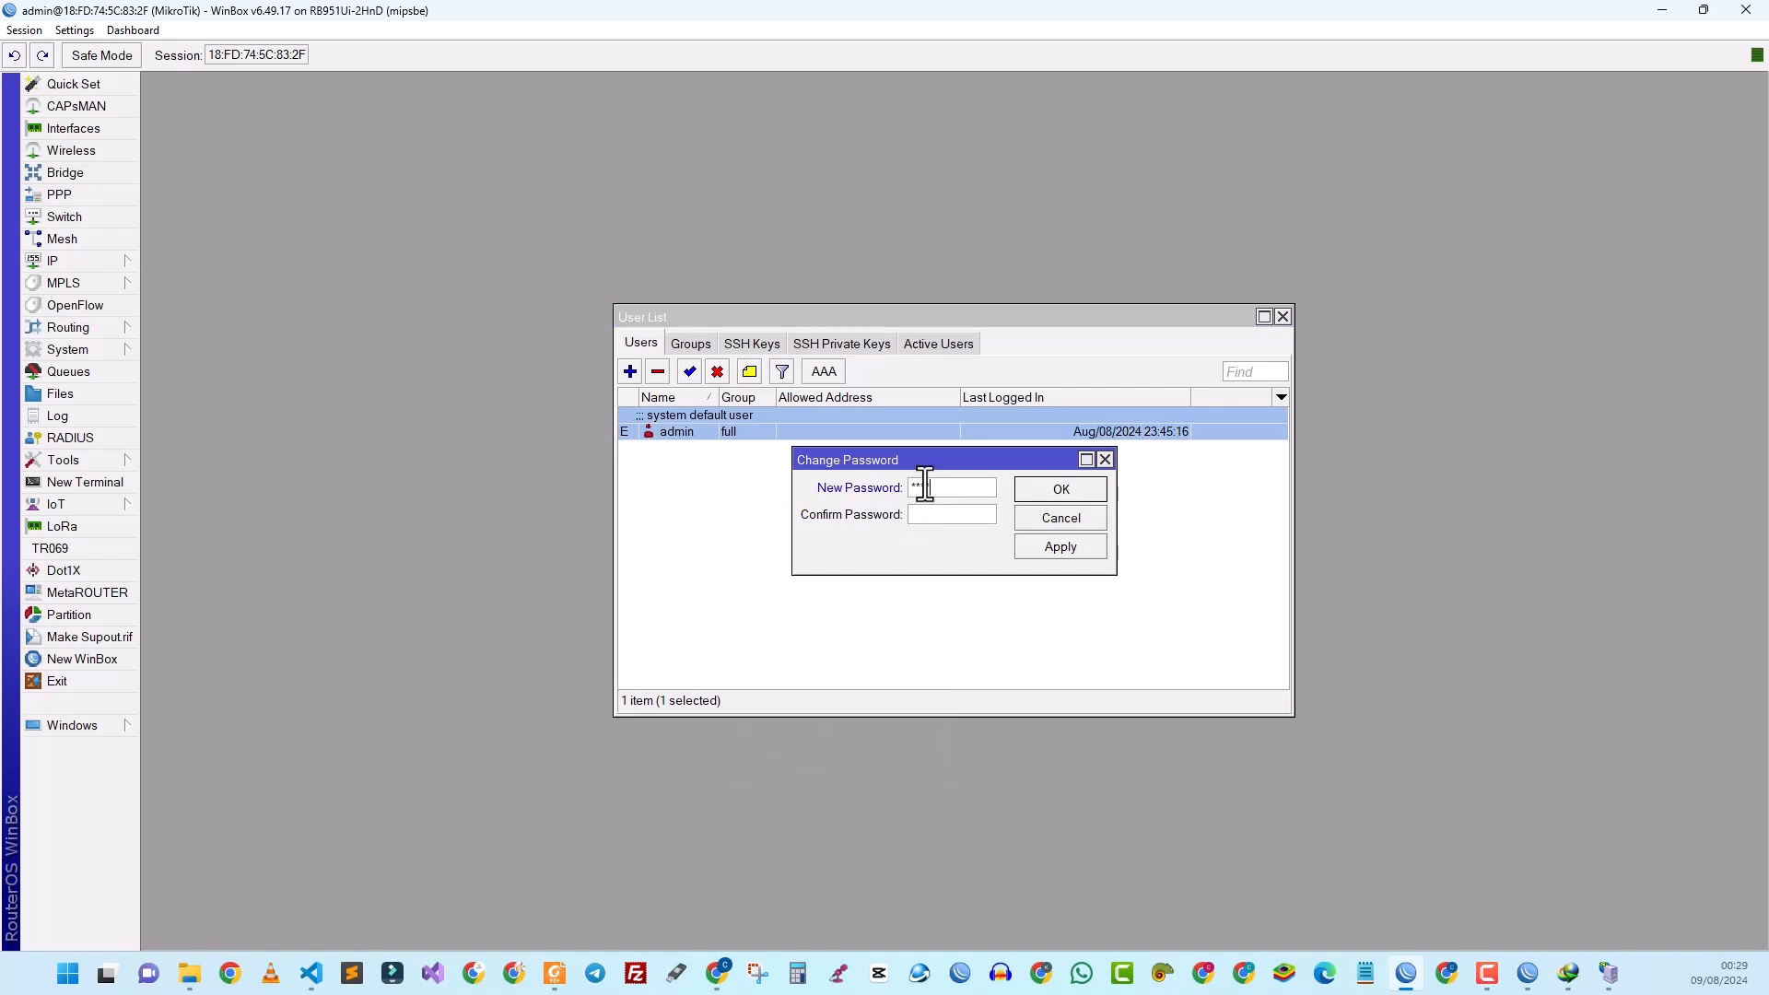
{"action": "left_click", "coordinate": [935, 517]}
{"action": "type", "text": "****"}
{"action": "left_click", "coordinate": [1035, 485]}
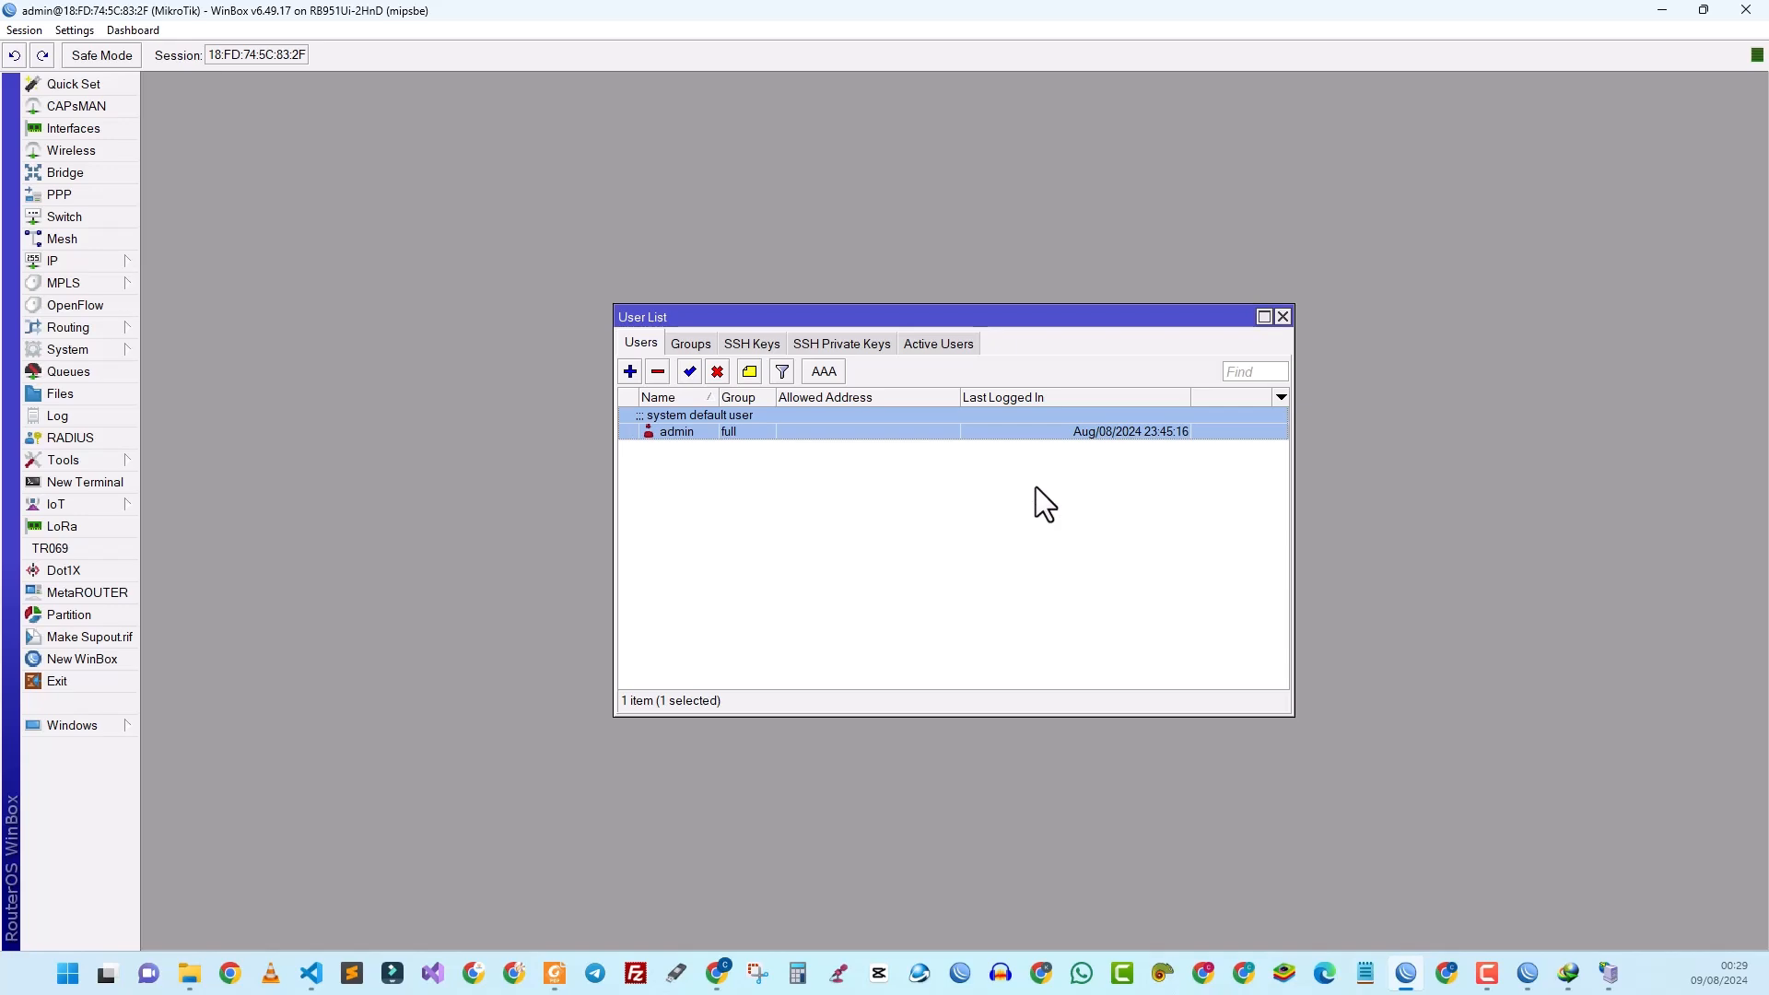
{"action": "left_click", "coordinate": [1282, 316]}
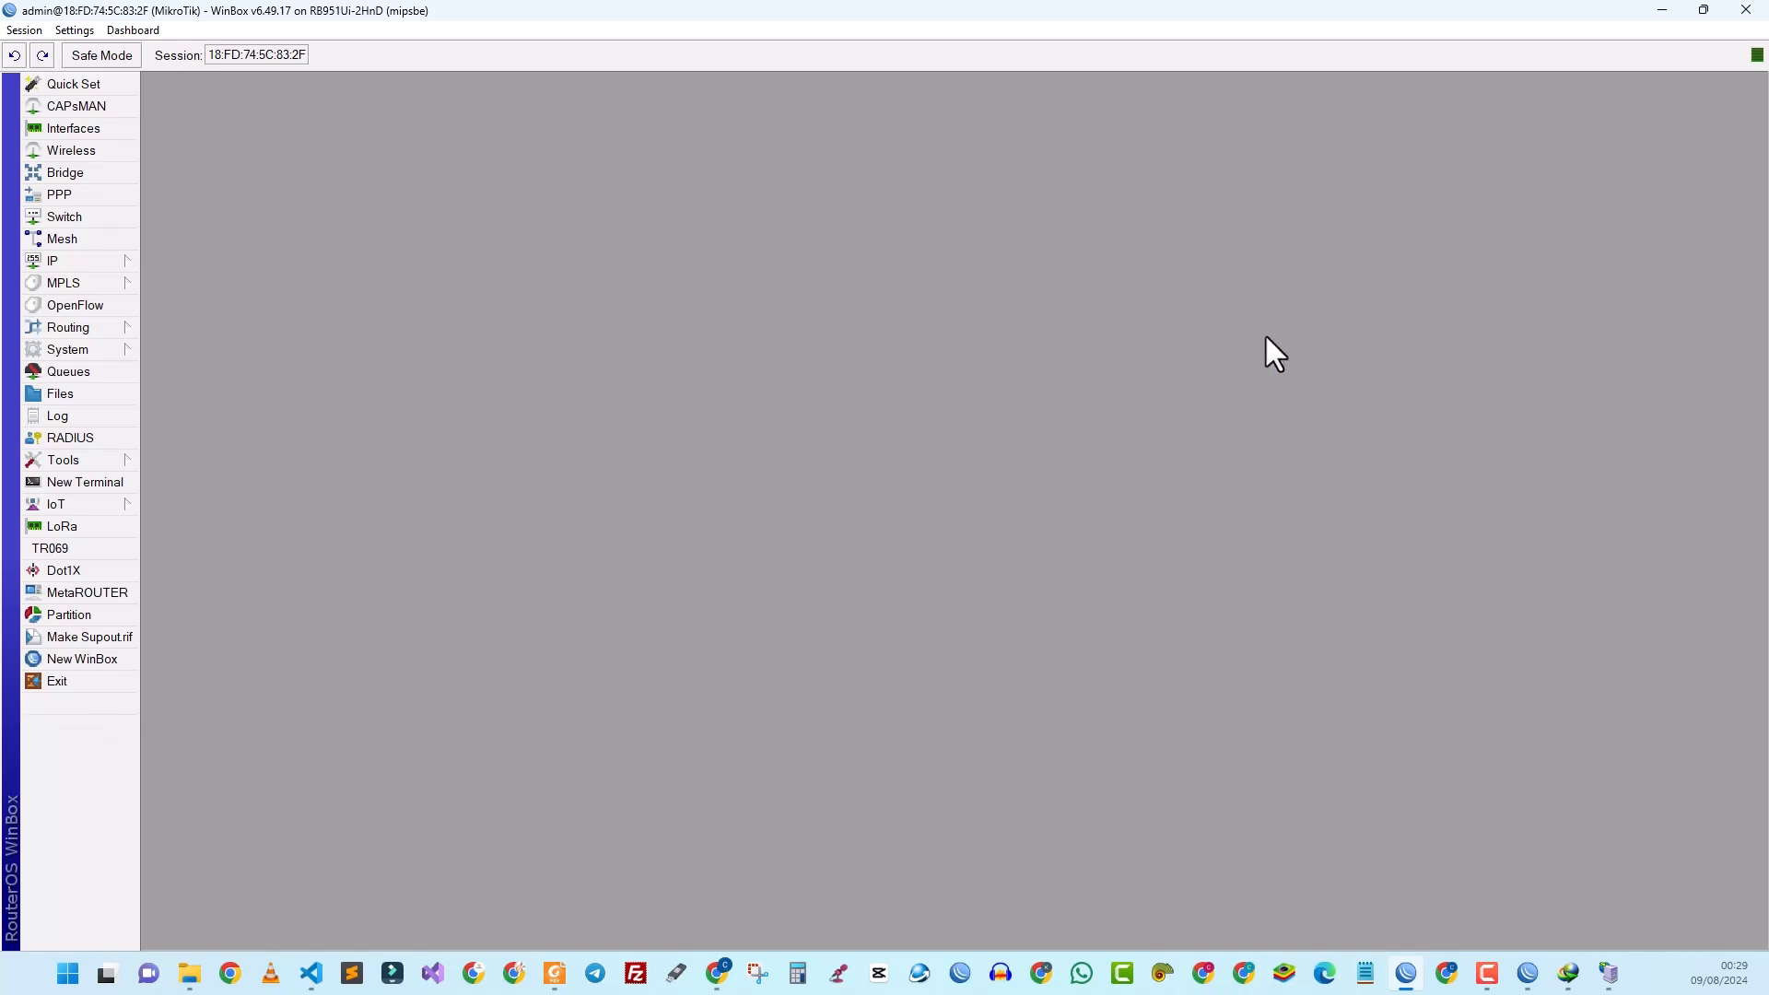
Step: Back in Mikhmon, enter the router password, hotspot name SONOTIC and DNS name sonotic.zone
{"action": "left_click", "coordinate": [1745, 10]}
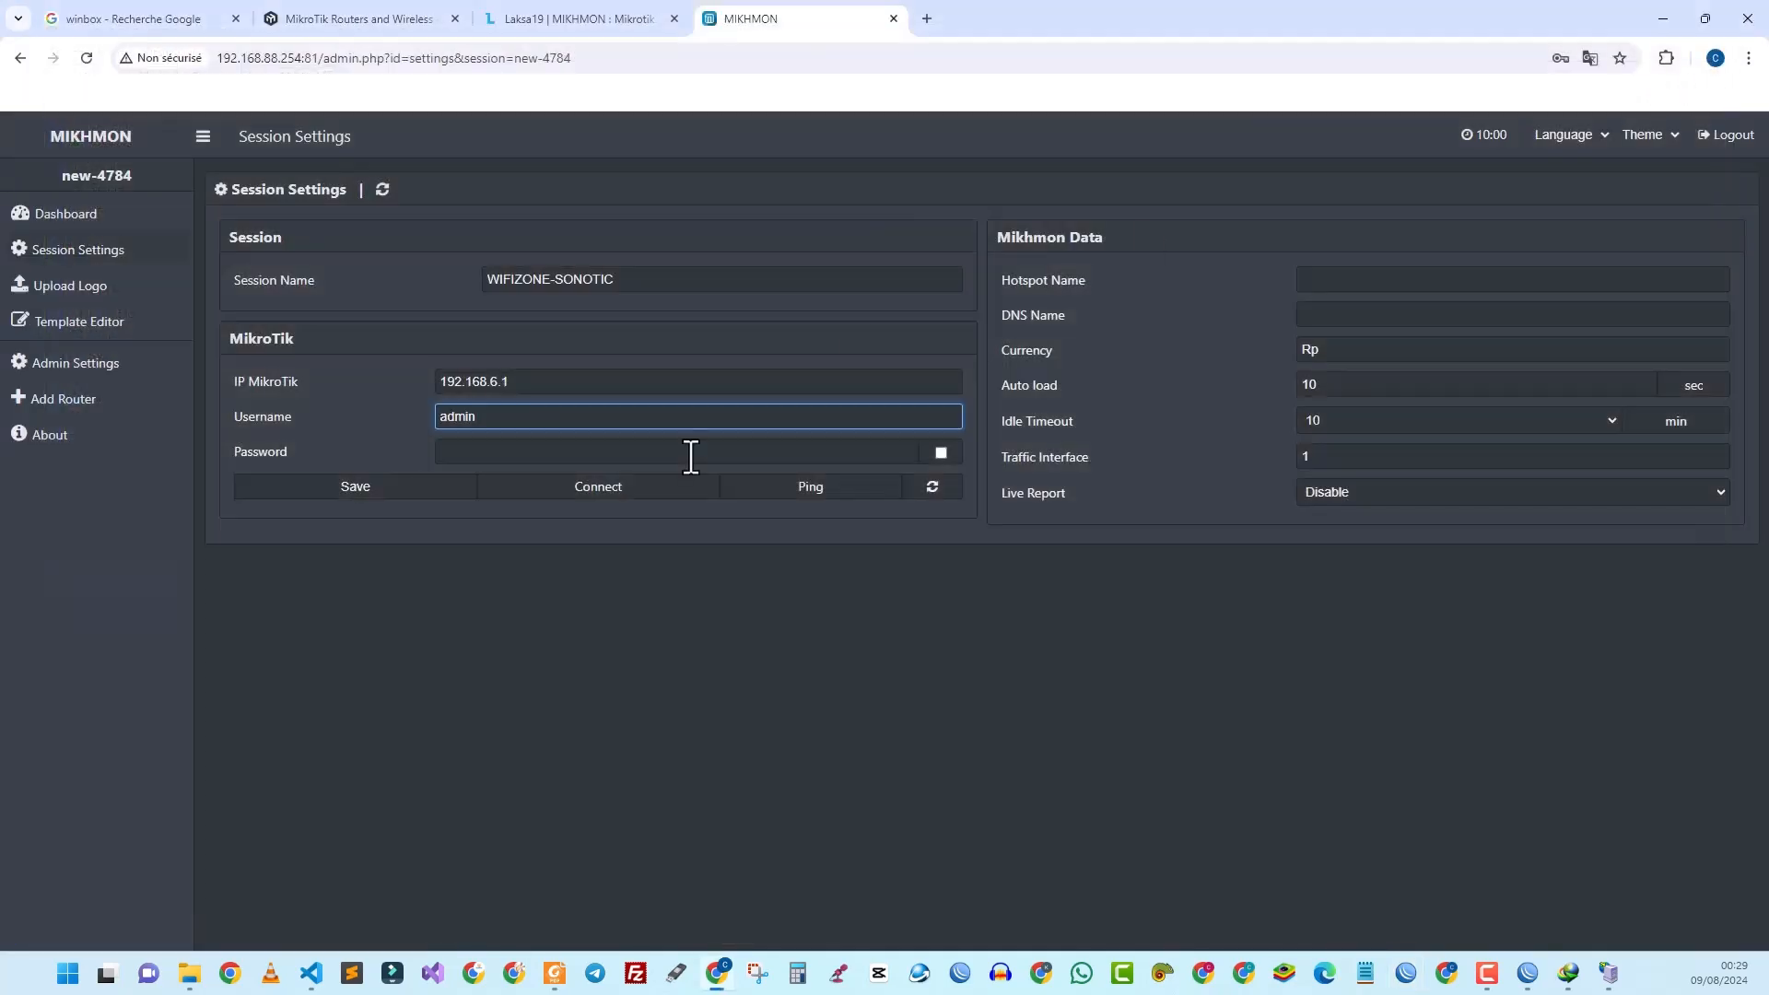
{"action": "left_click", "coordinate": [498, 456]}
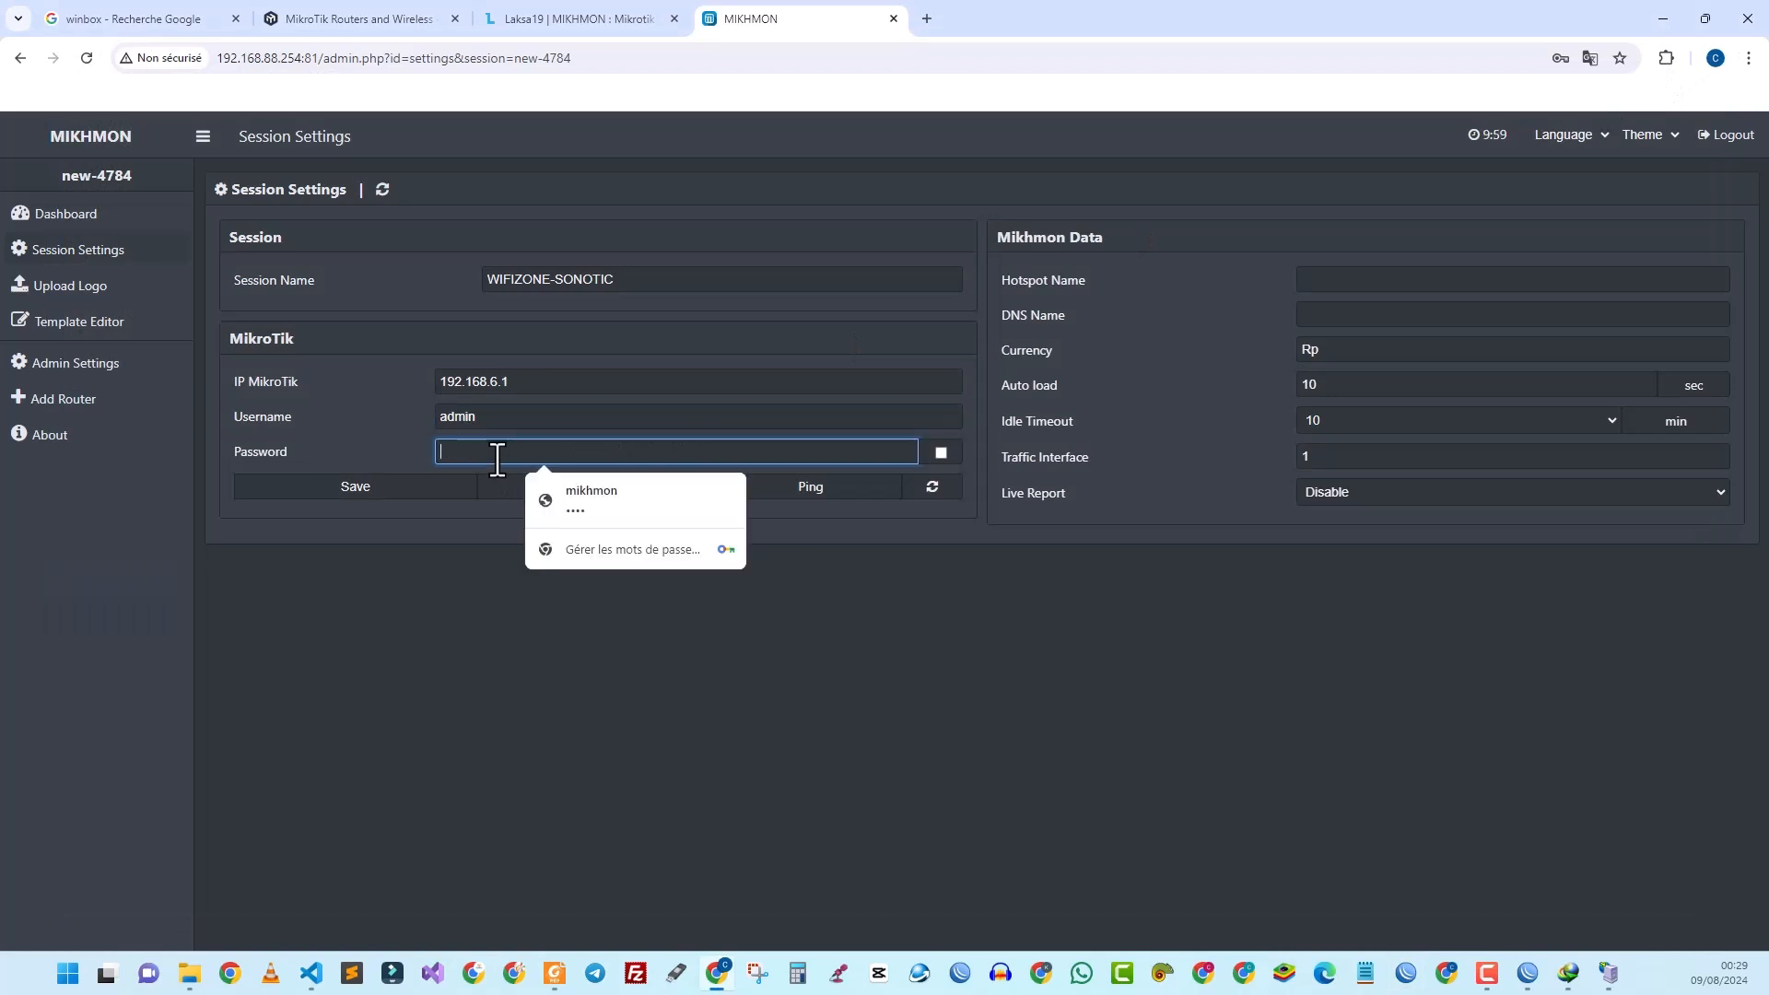
{"action": "type", "text": "****"}
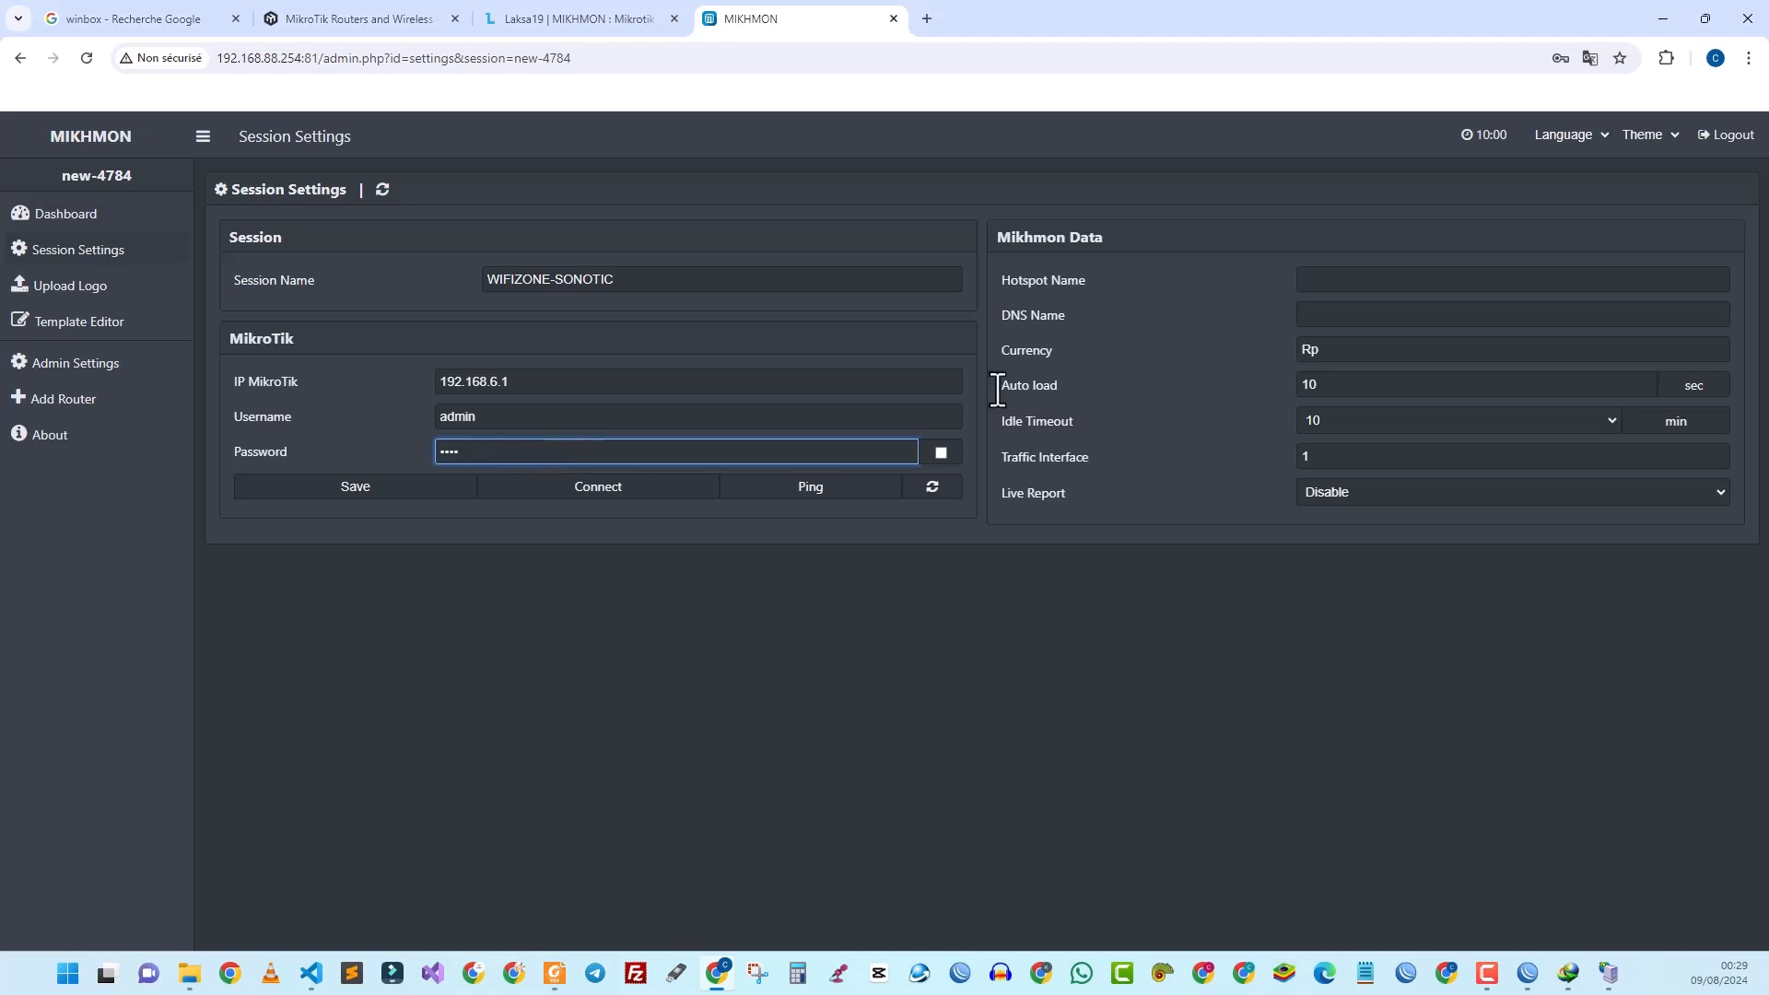
{"action": "left_click", "coordinate": [1367, 278]}
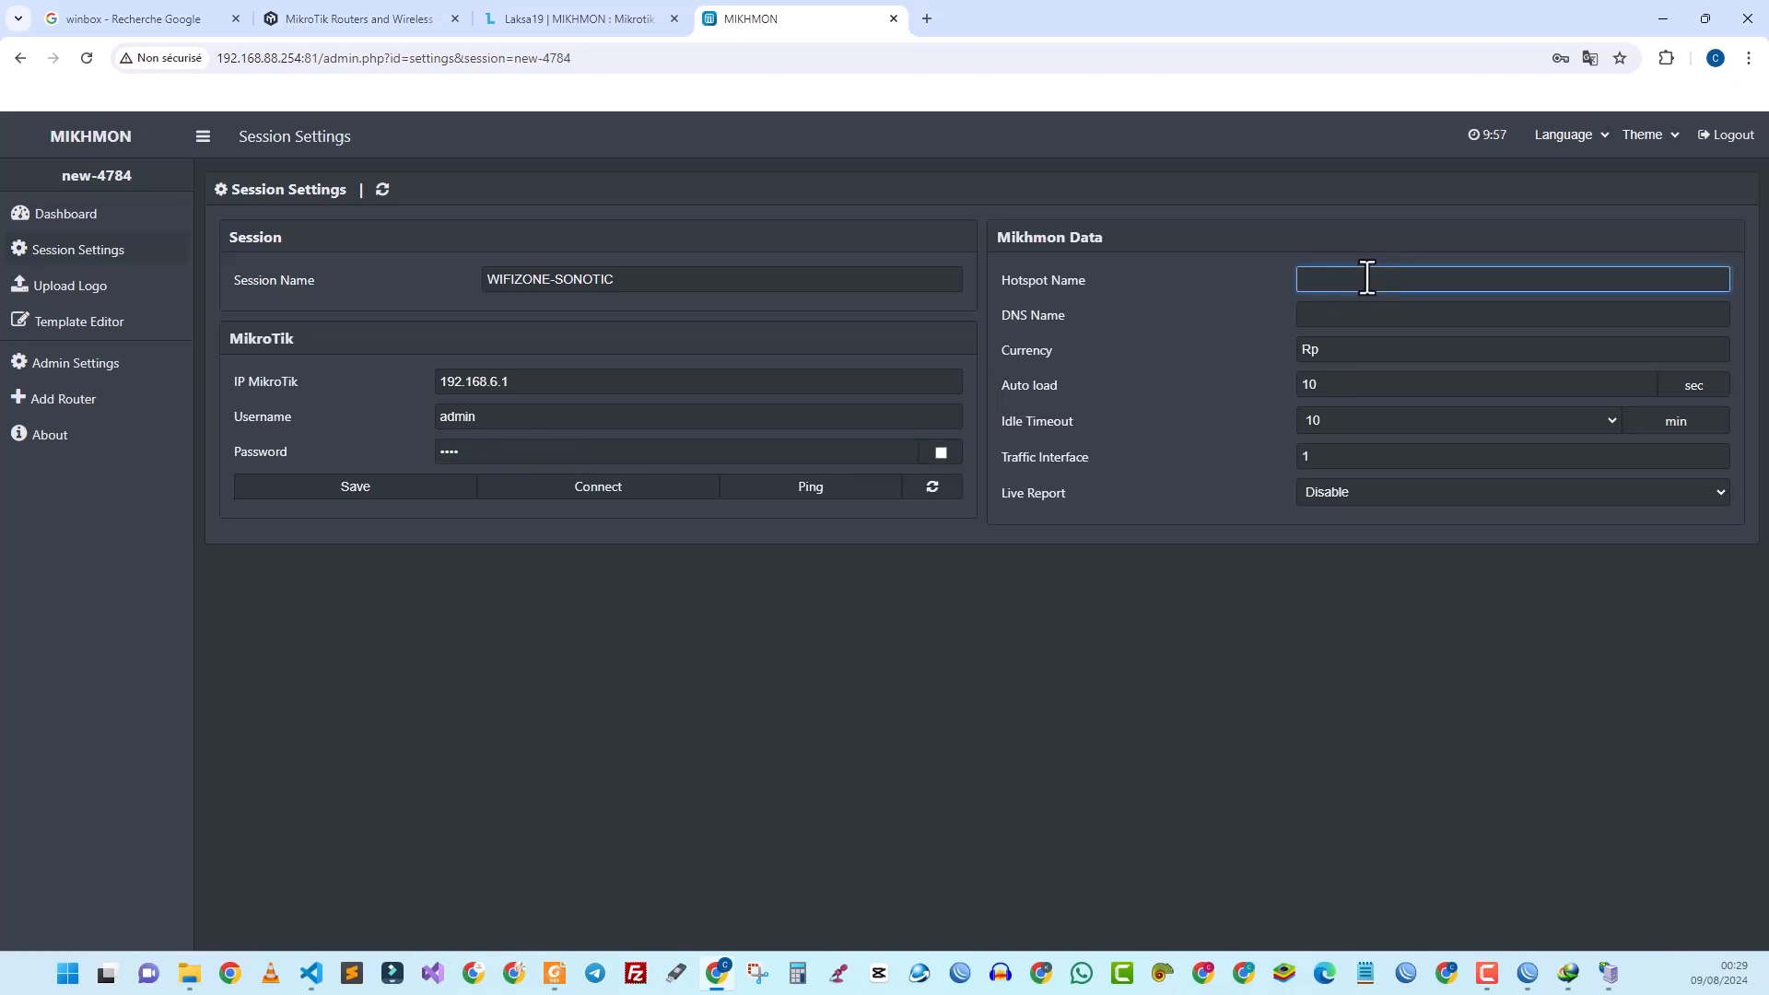
{"action": "type", "text": "SONOTIC"}
{"action": "left_click", "coordinate": [1333, 319]}
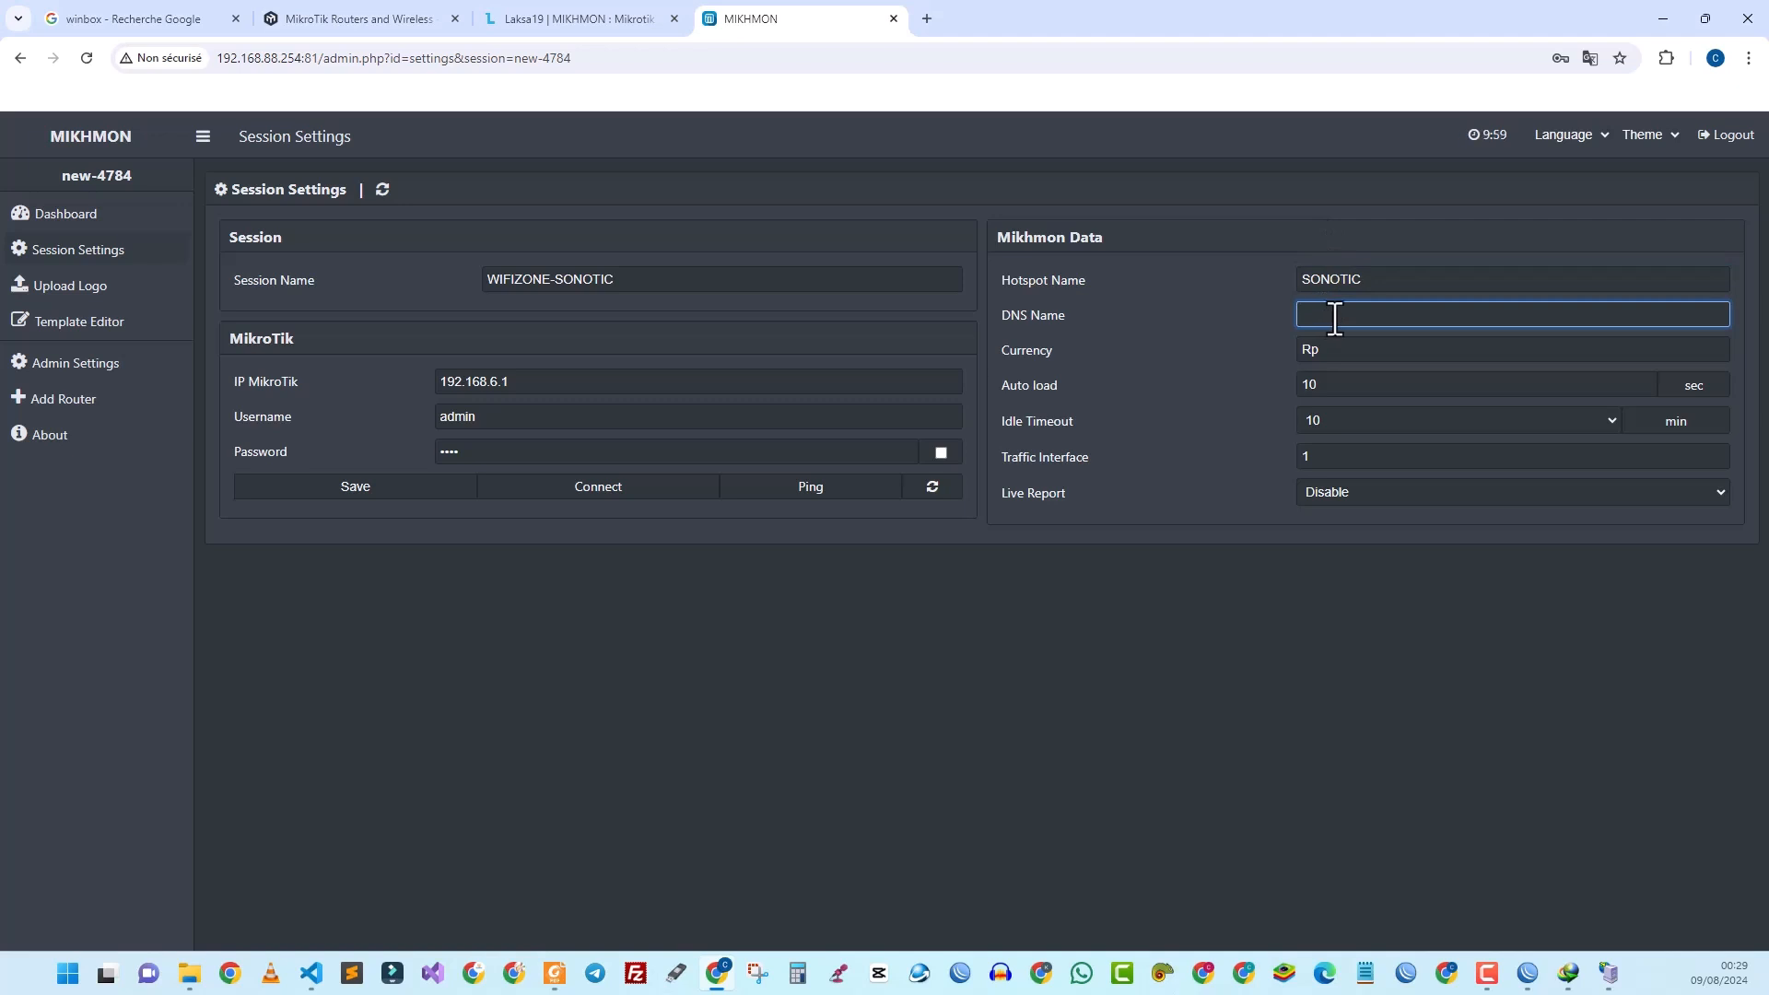
{"action": "type", "text": "sonotic.zone"}
Step: Replace the Rp currency with CFA, save the session, and ping the router at 192.168.6.1
{"action": "left_click", "coordinate": [1329, 349]}
{"action": "left_click_drag", "start_coordinate": [1329, 349], "coordinate": [1291, 340]}
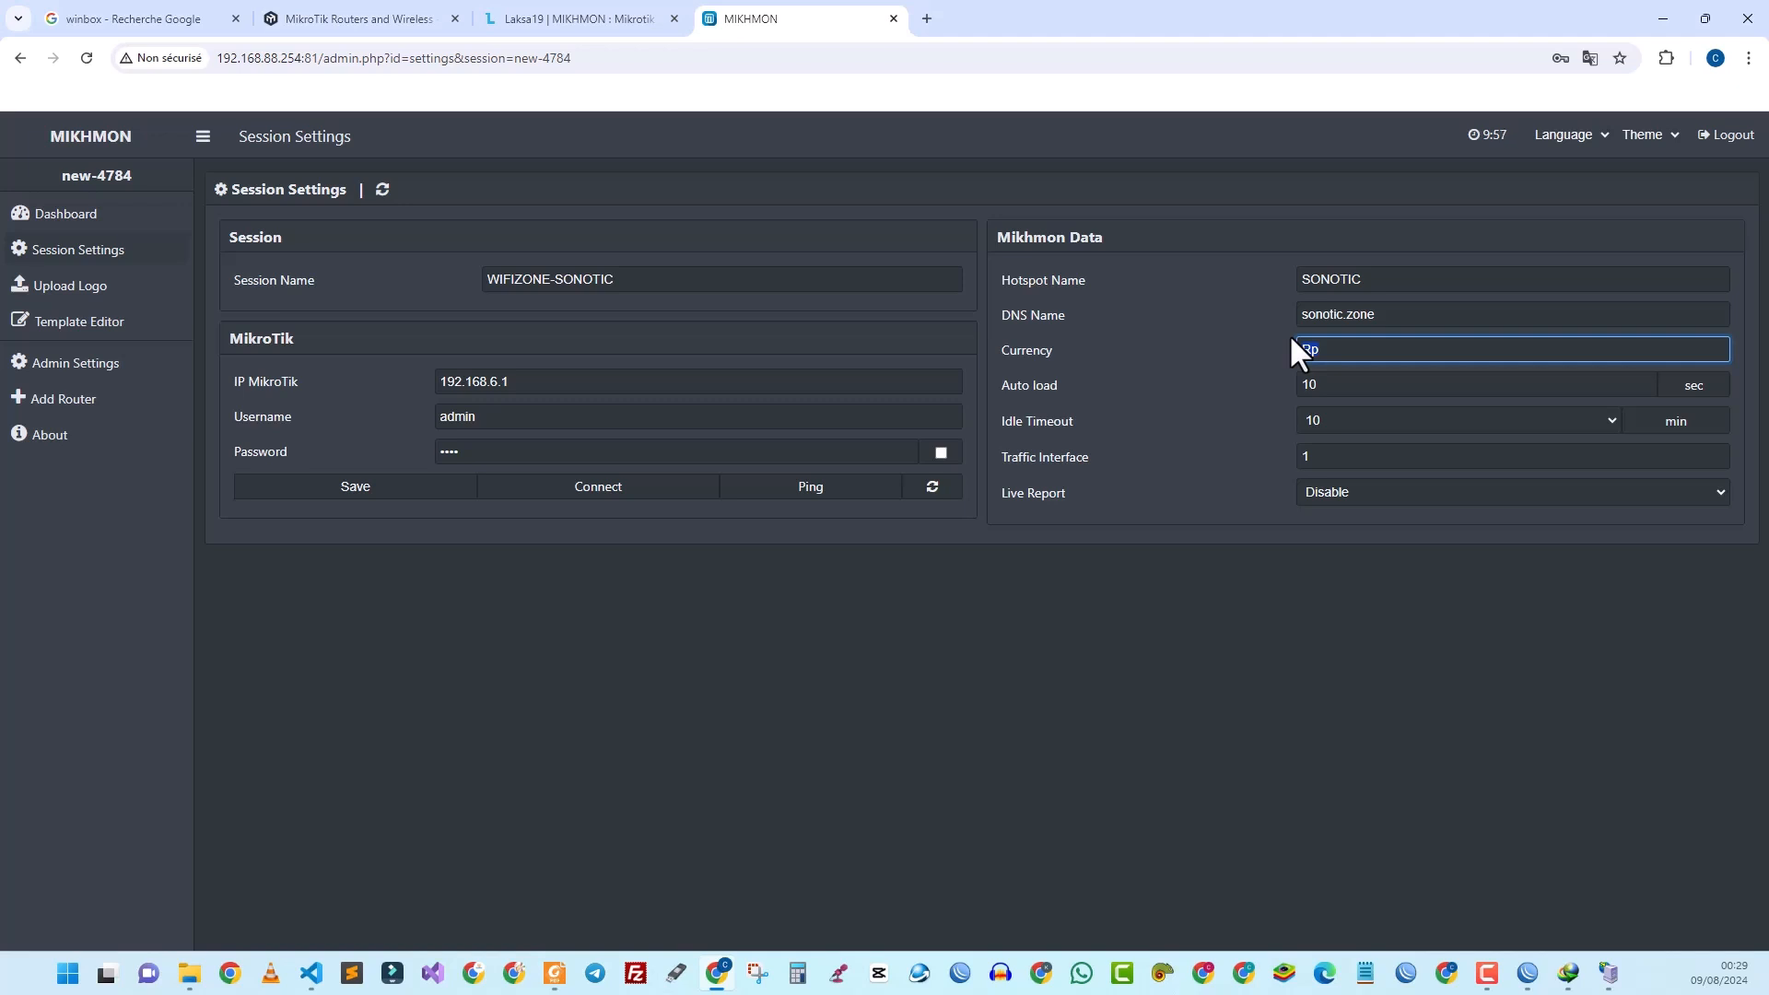
{"action": "type", "text": "CFZ"}
{"action": "type", "text": "A"}
{"action": "left_click", "coordinate": [380, 489]}
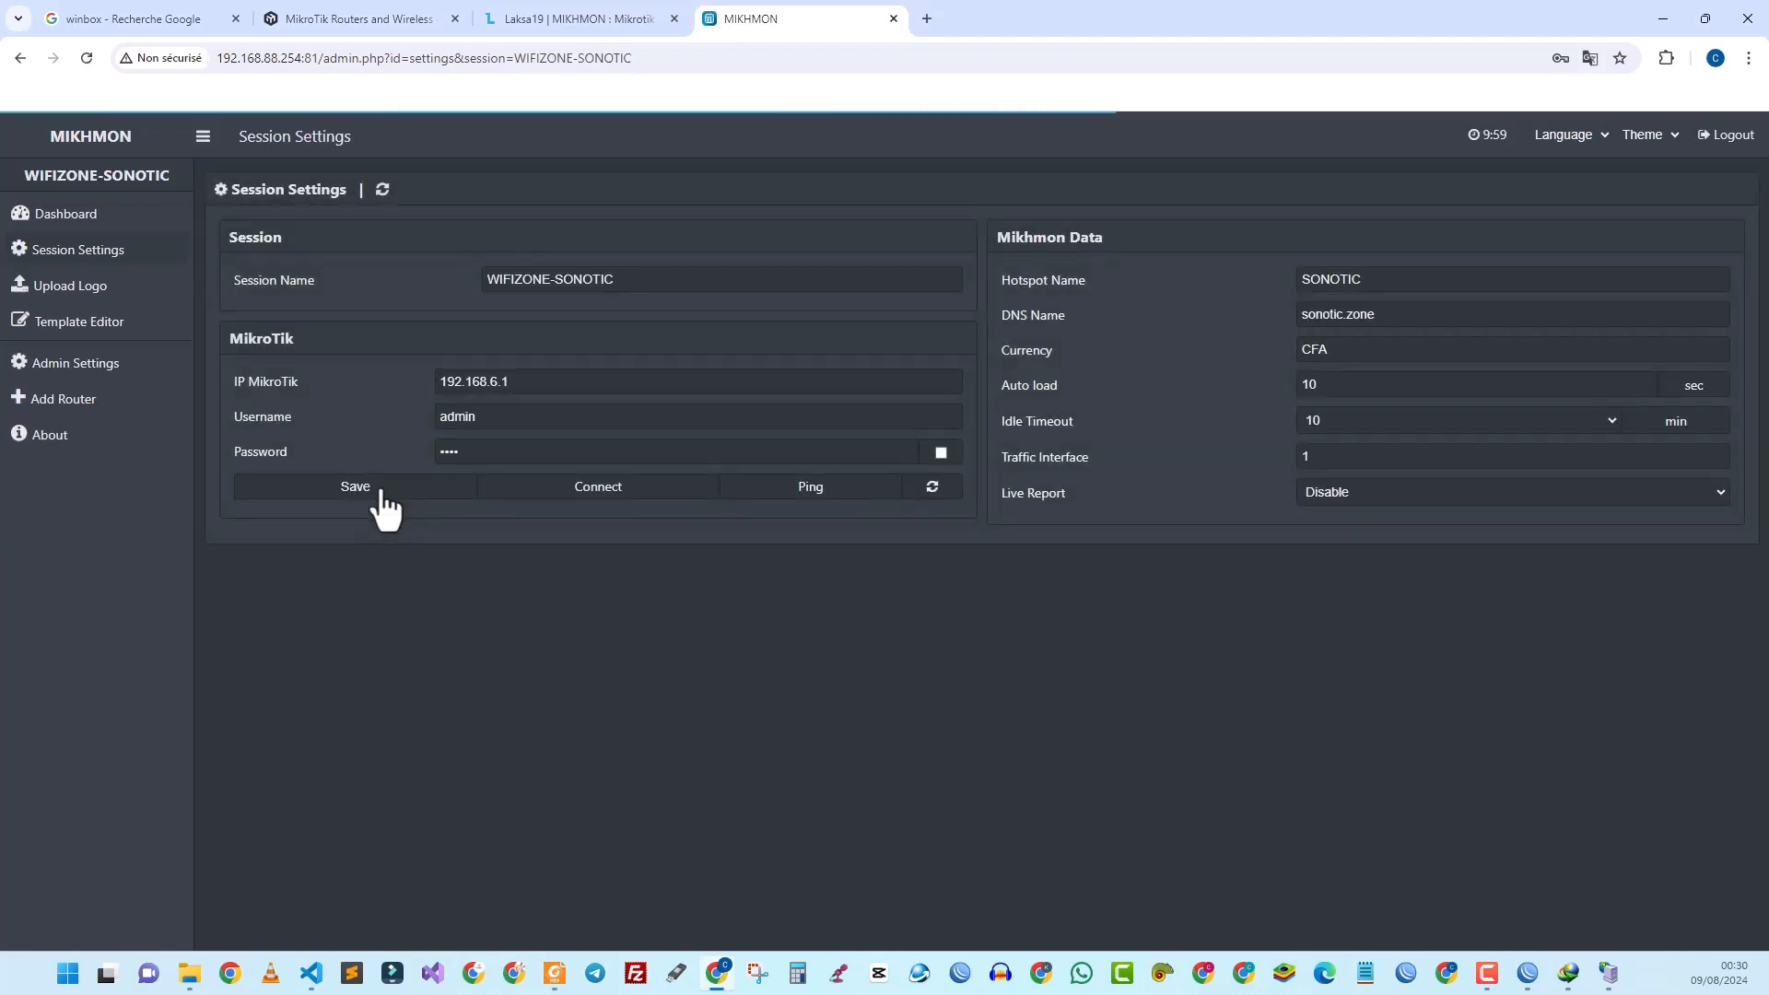
{"action": "left_click", "coordinate": [761, 491]}
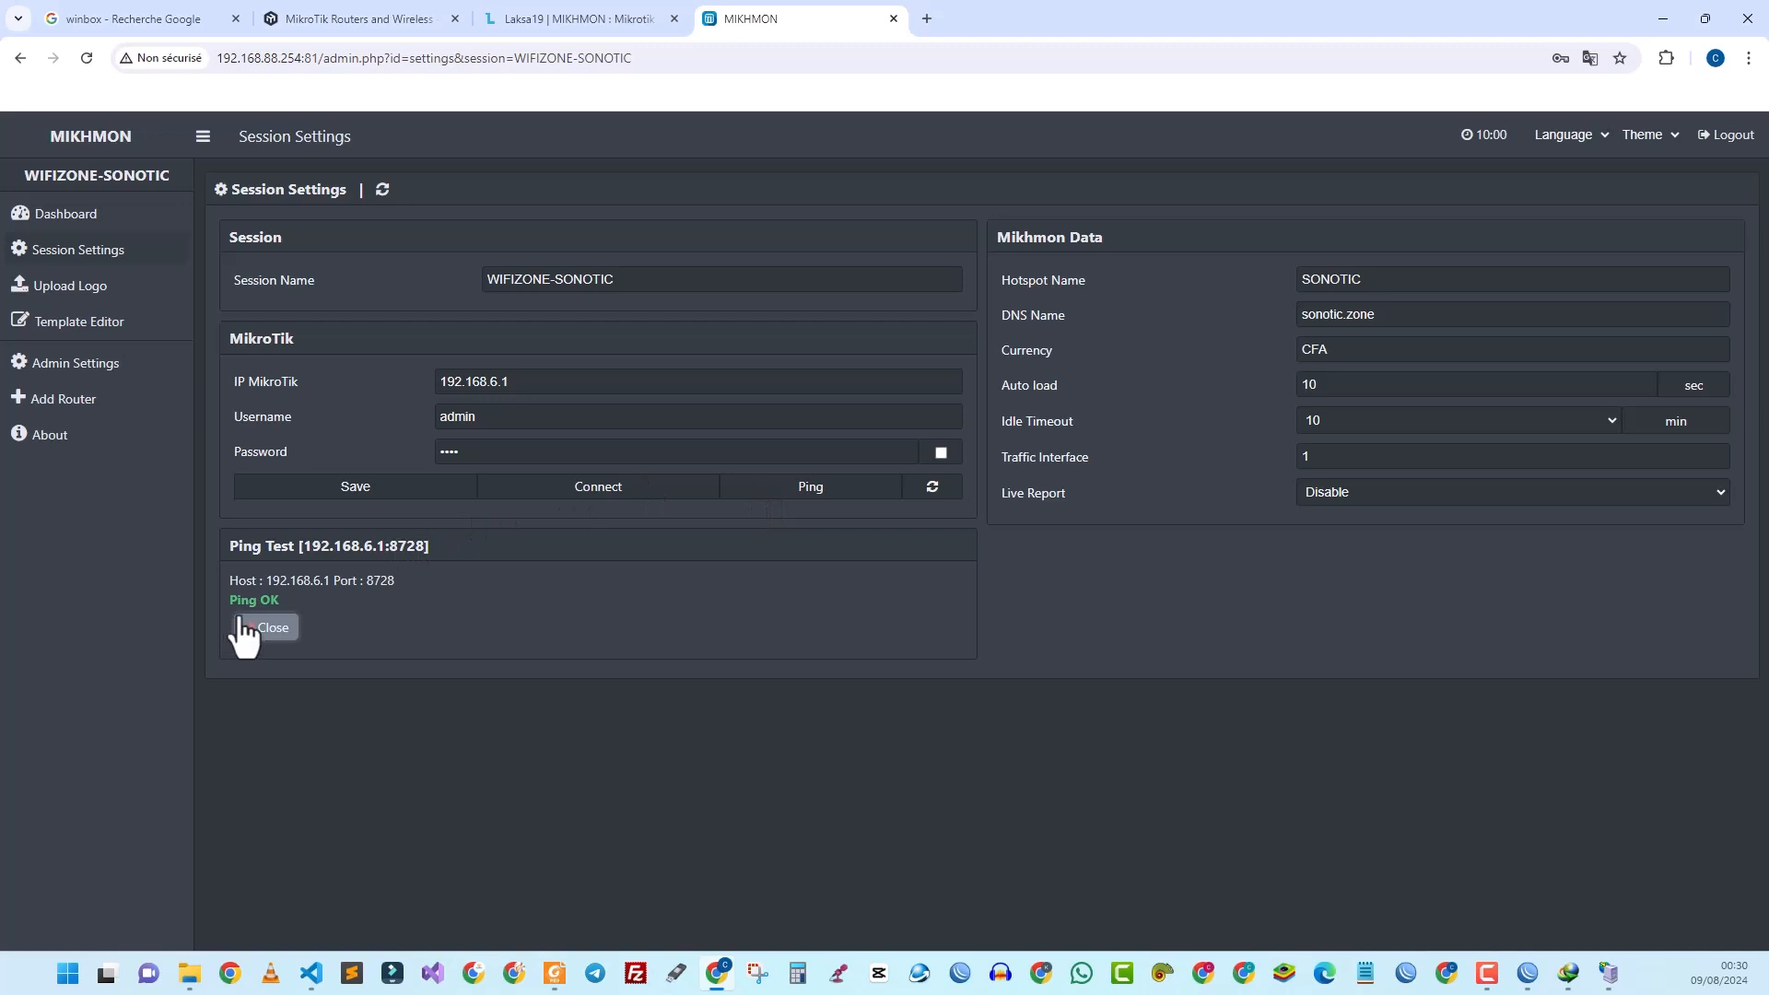
{"action": "left_click", "coordinate": [268, 627]}
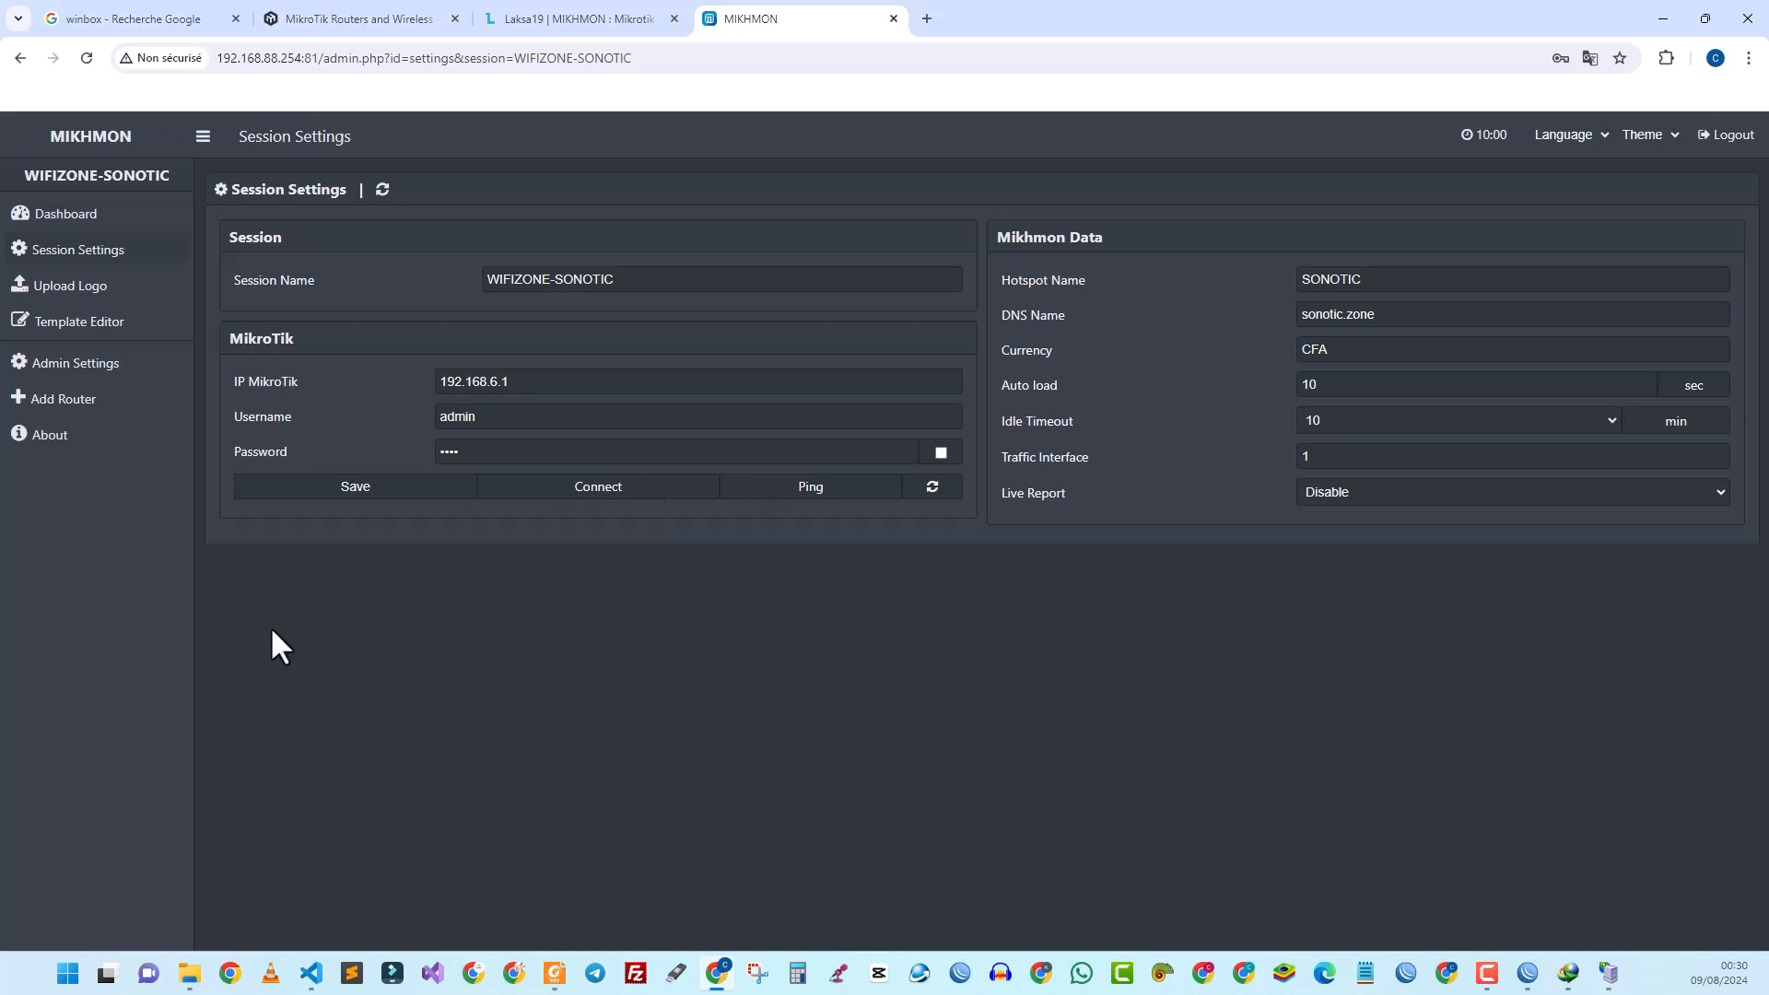
Step: Connect the WIFIZONE-SONOTIC session to the MikroTik and open Hotspot > User Profile > Add Profile
{"action": "left_click", "coordinate": [589, 497]}
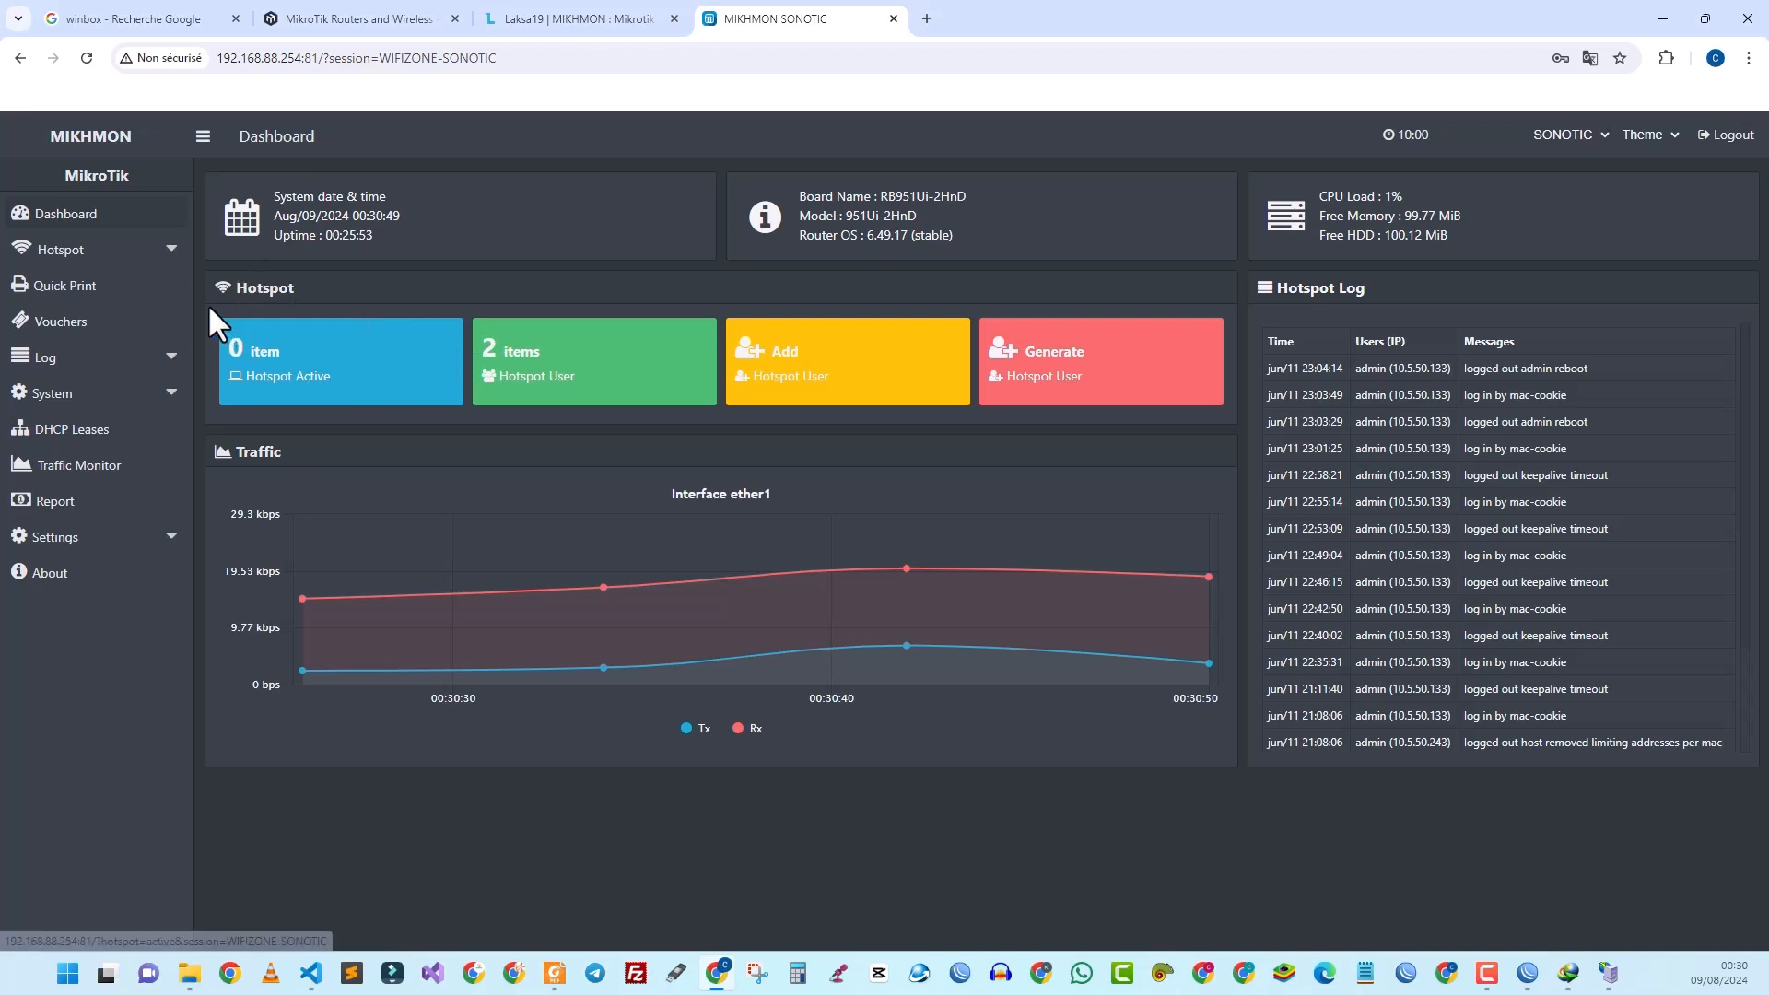
{"action": "left_click", "coordinate": [110, 256]}
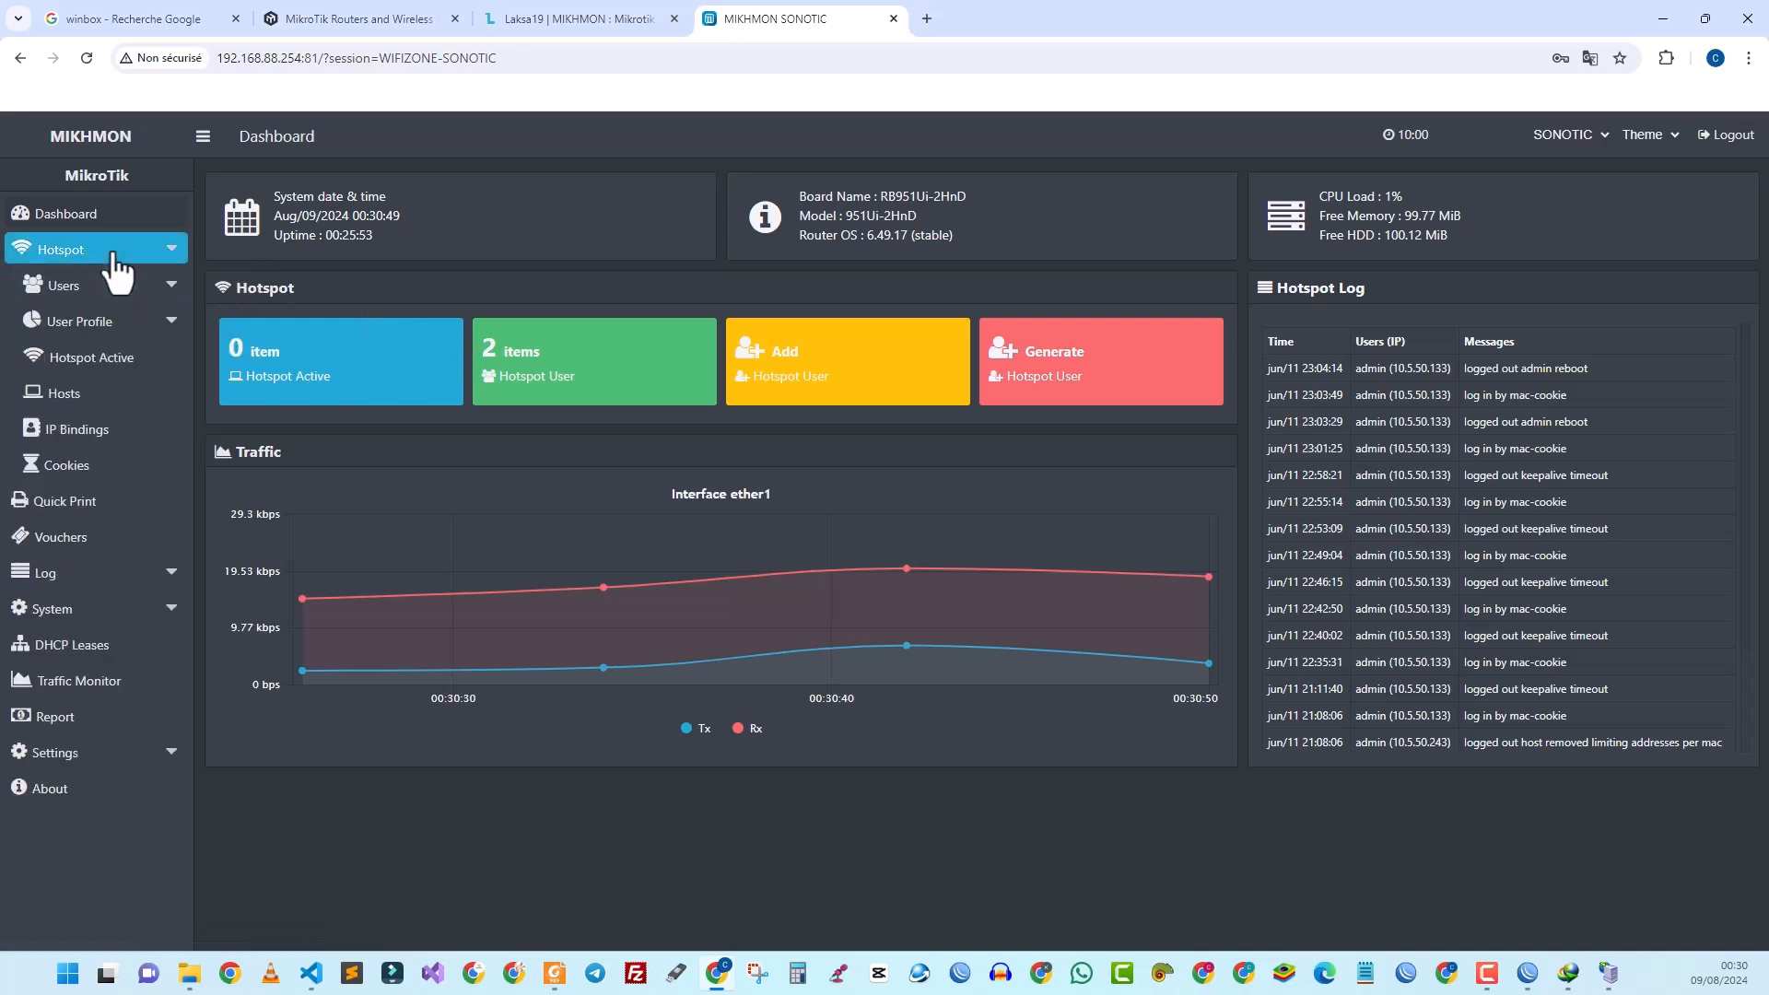
{"action": "left_click", "coordinate": [94, 333]}
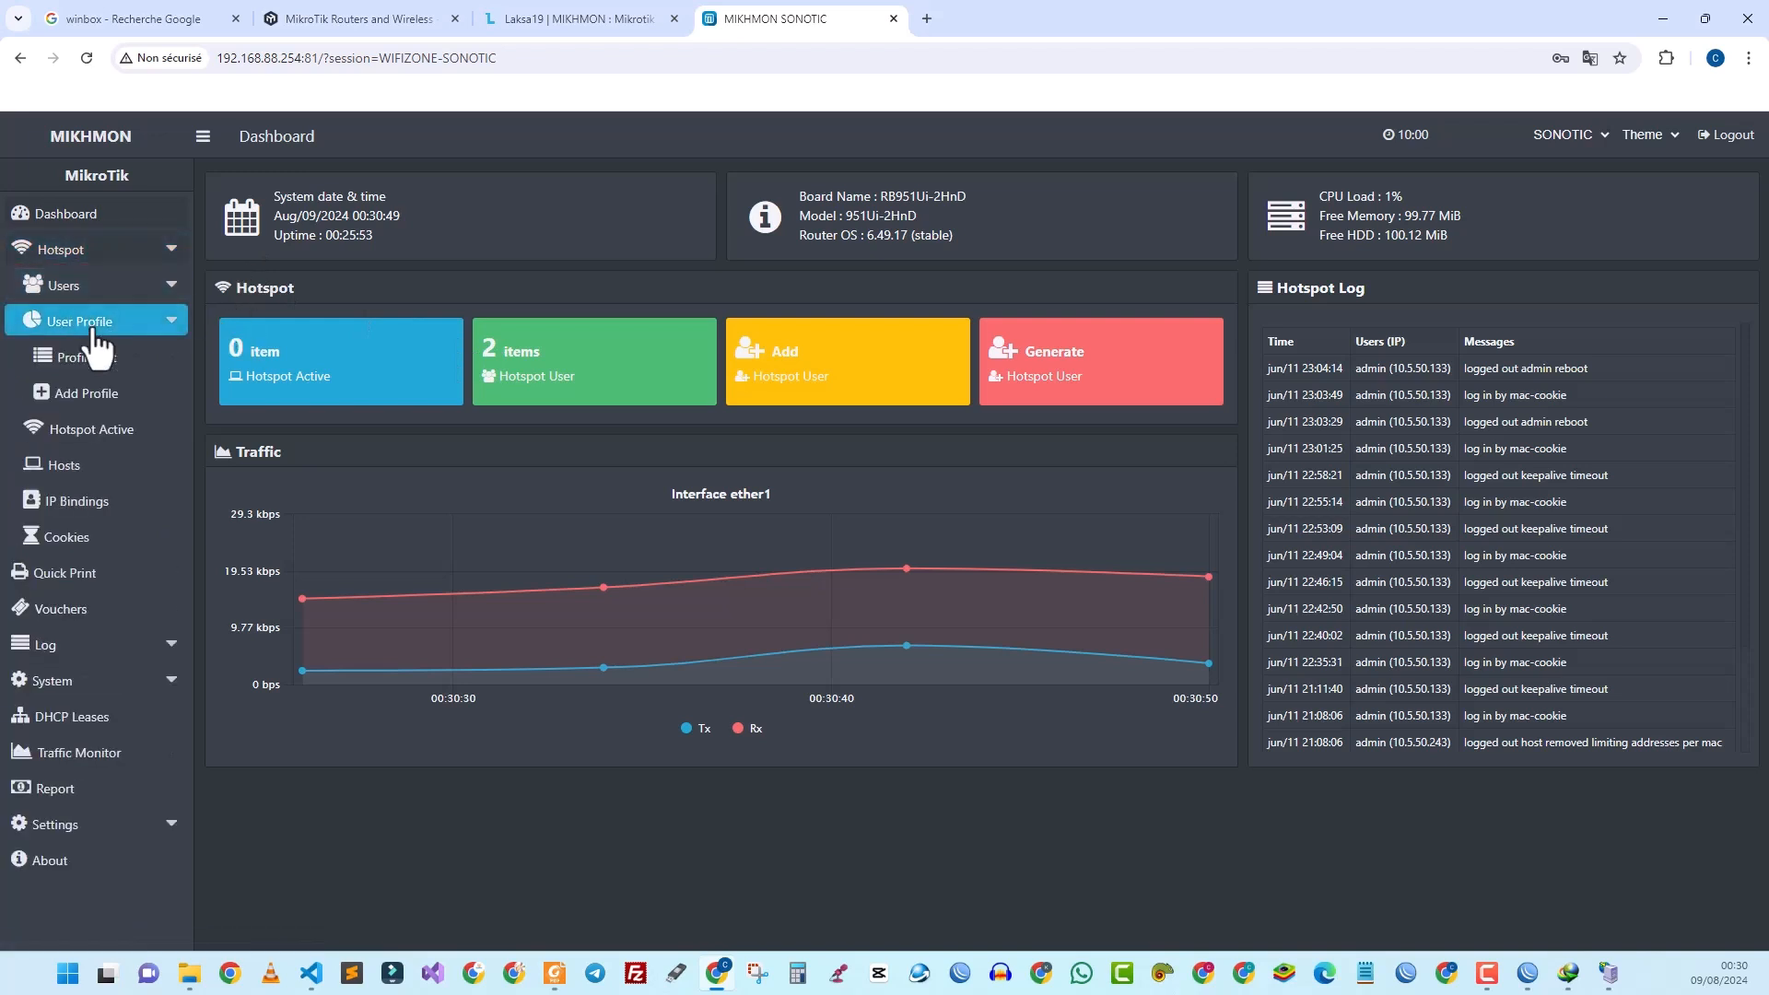
{"action": "left_click", "coordinate": [90, 406]}
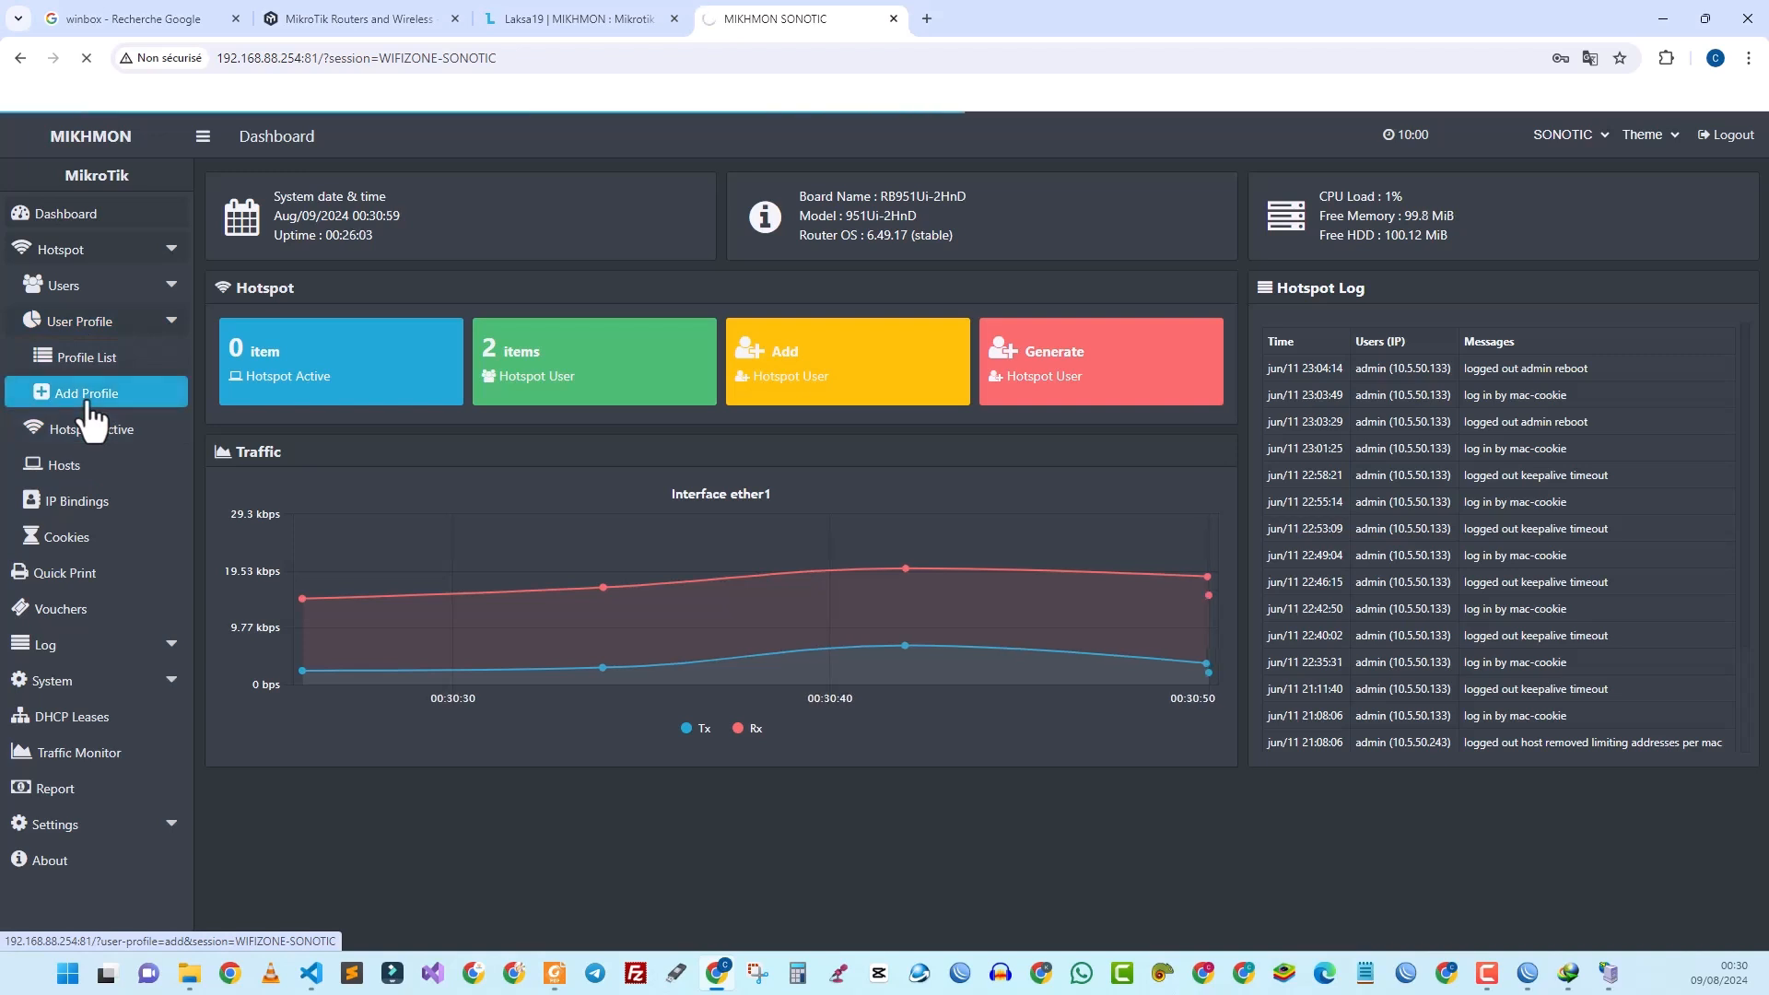
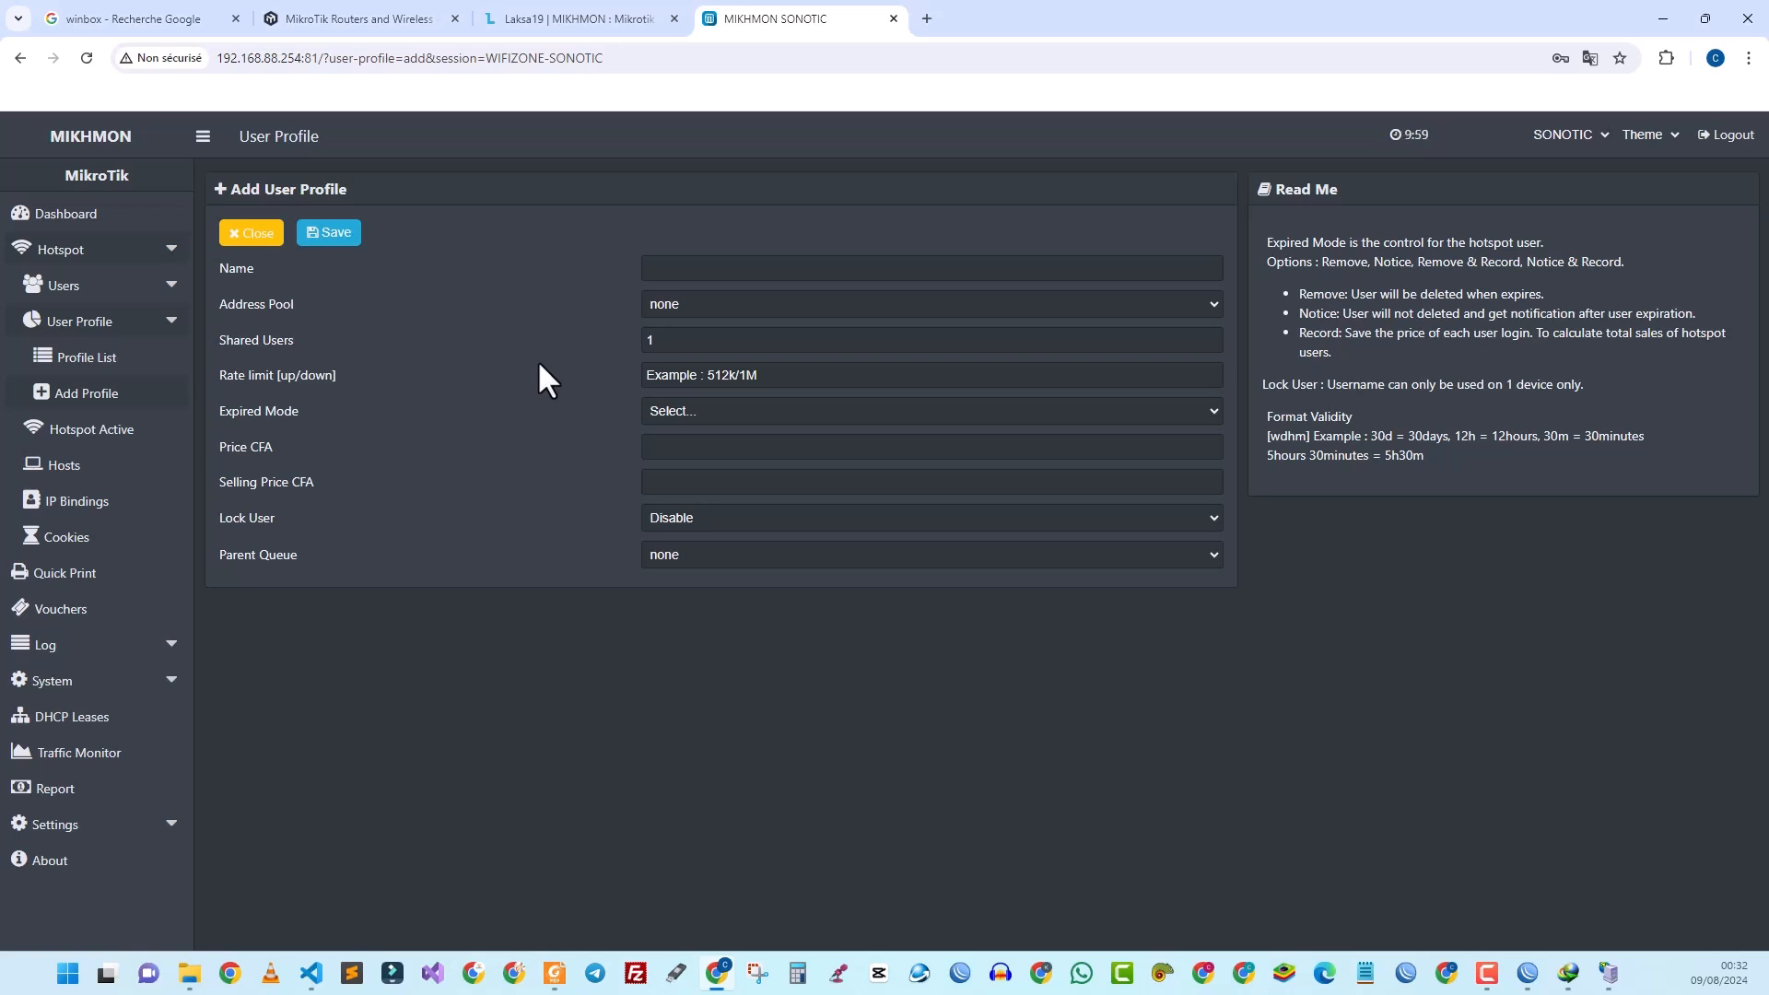
Step: Name the new user profile 1HEURE
{"action": "left_click", "coordinate": [741, 269]}
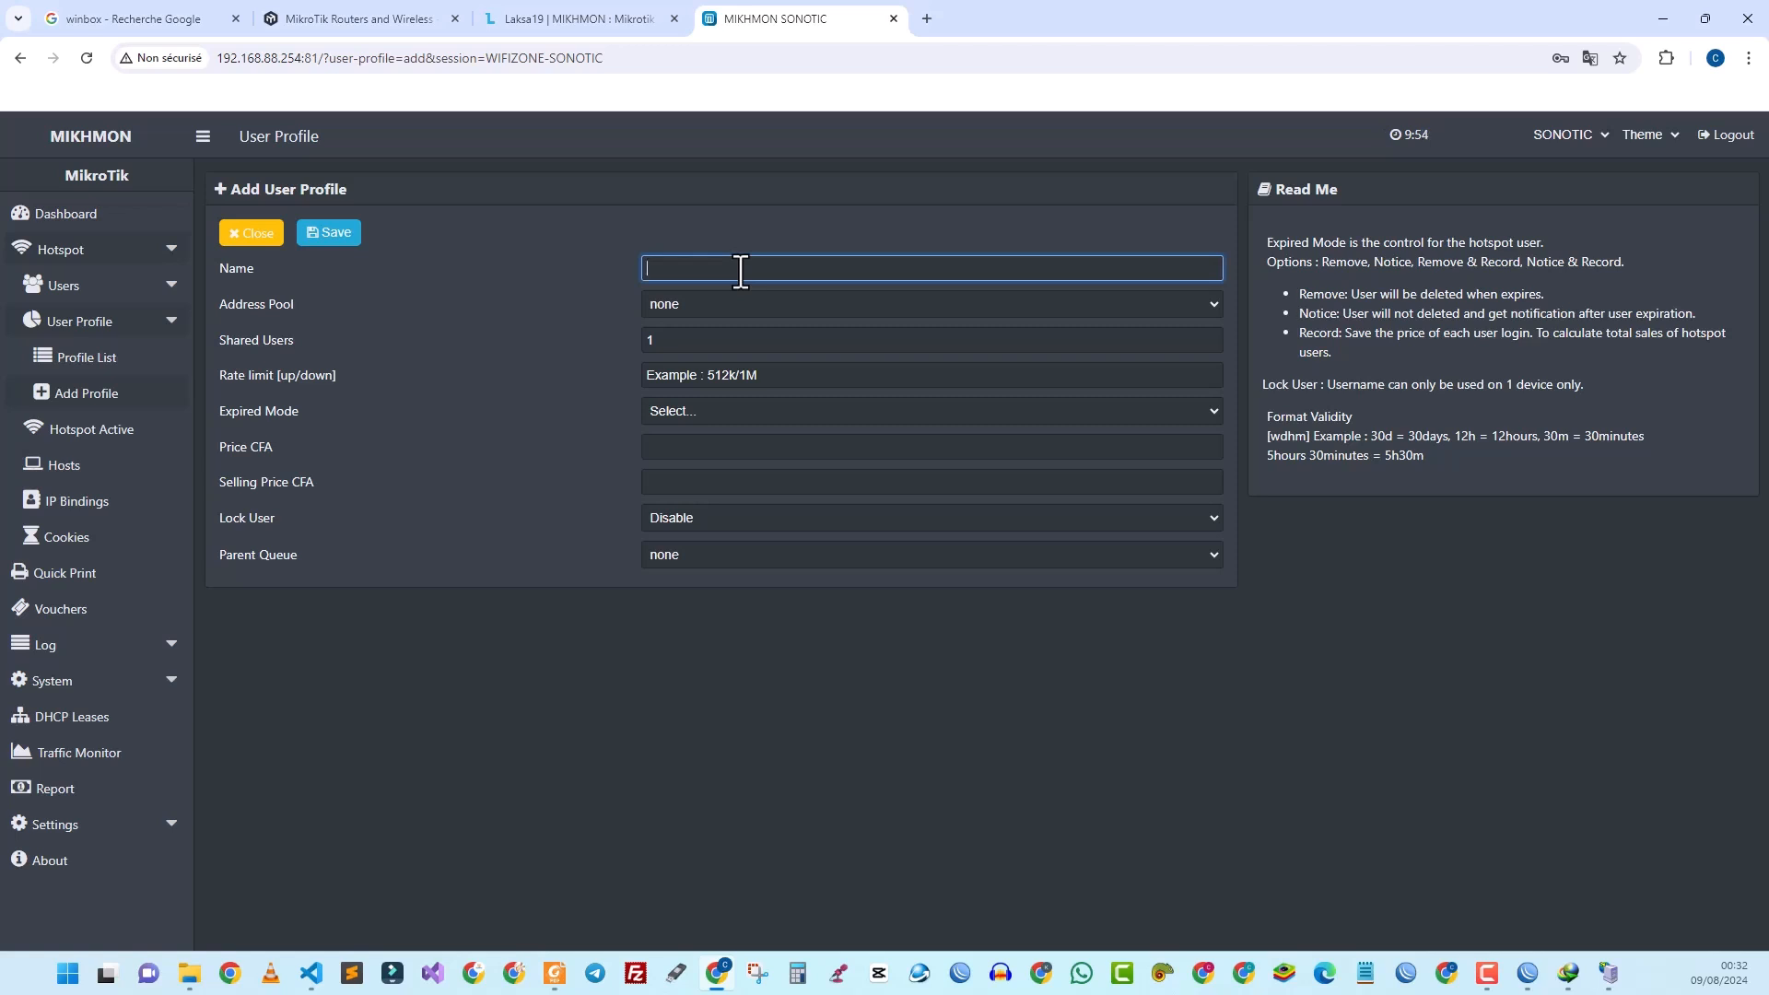
{"action": "type", "text": "1"}
{"action": "type", "text": "HEURE"}
Step: Set the 1HEURE profile's expired mode to Remove & Record, then go to Validity
{"action": "left_click", "coordinate": [678, 414]}
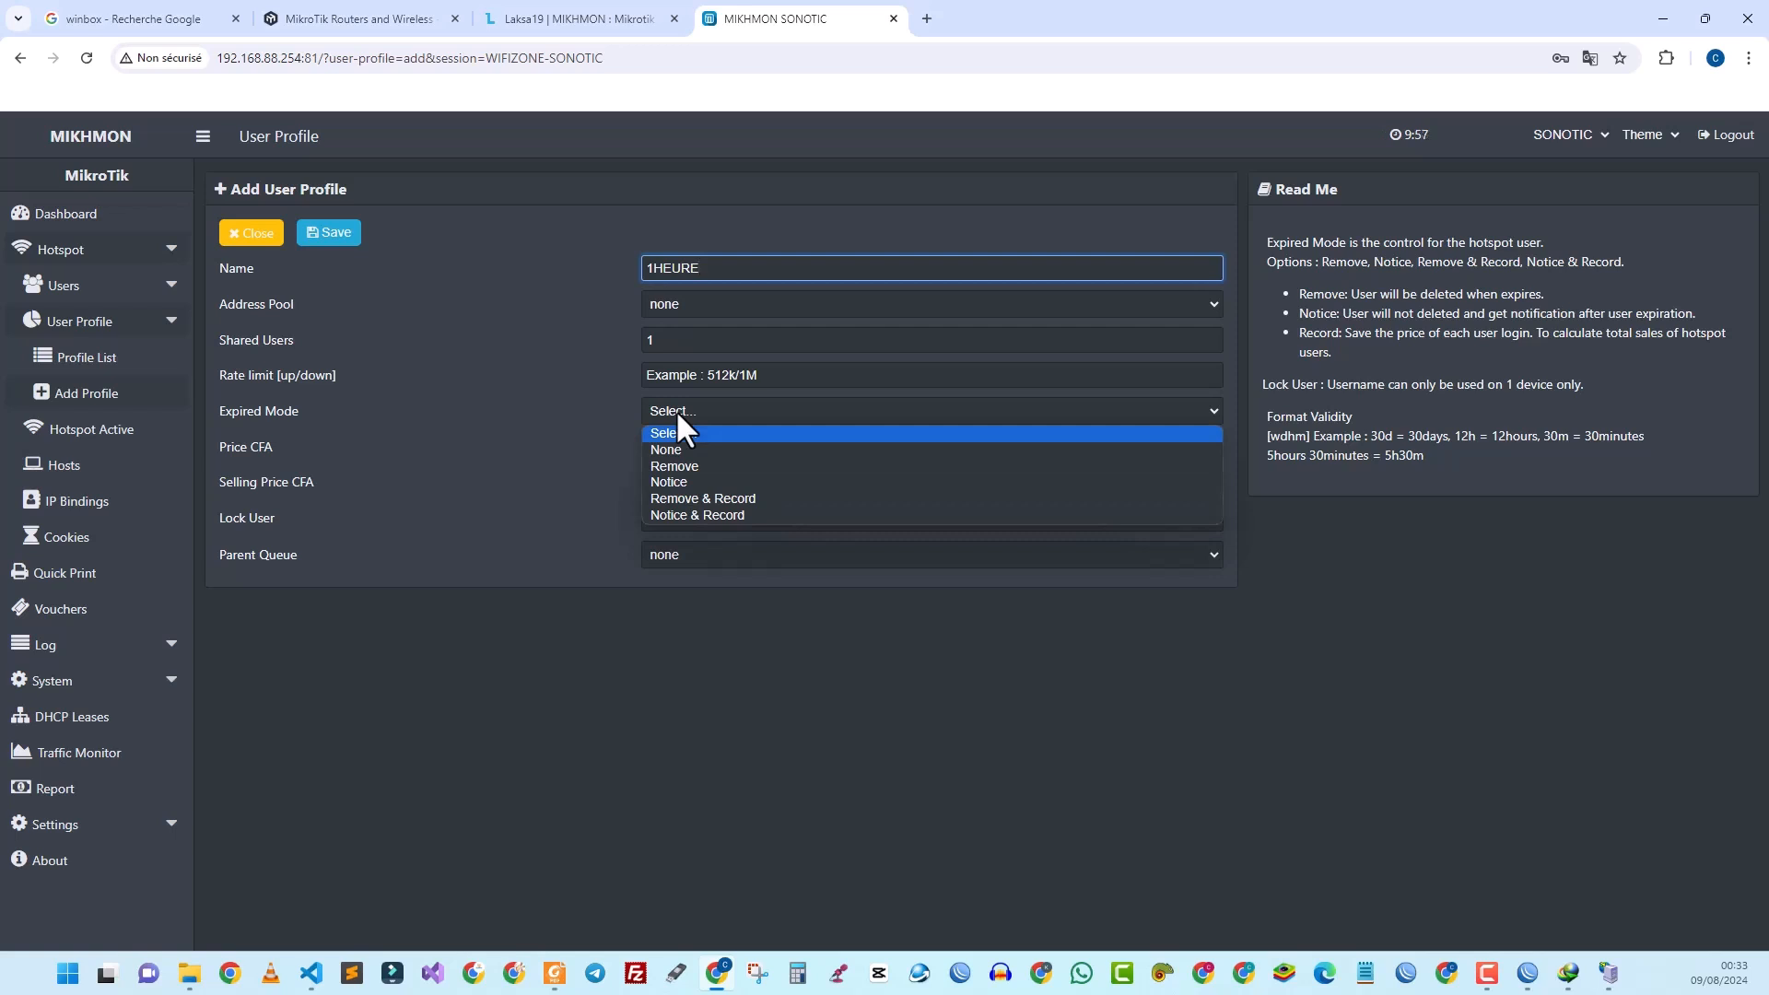
{"action": "left_click", "coordinate": [682, 497]}
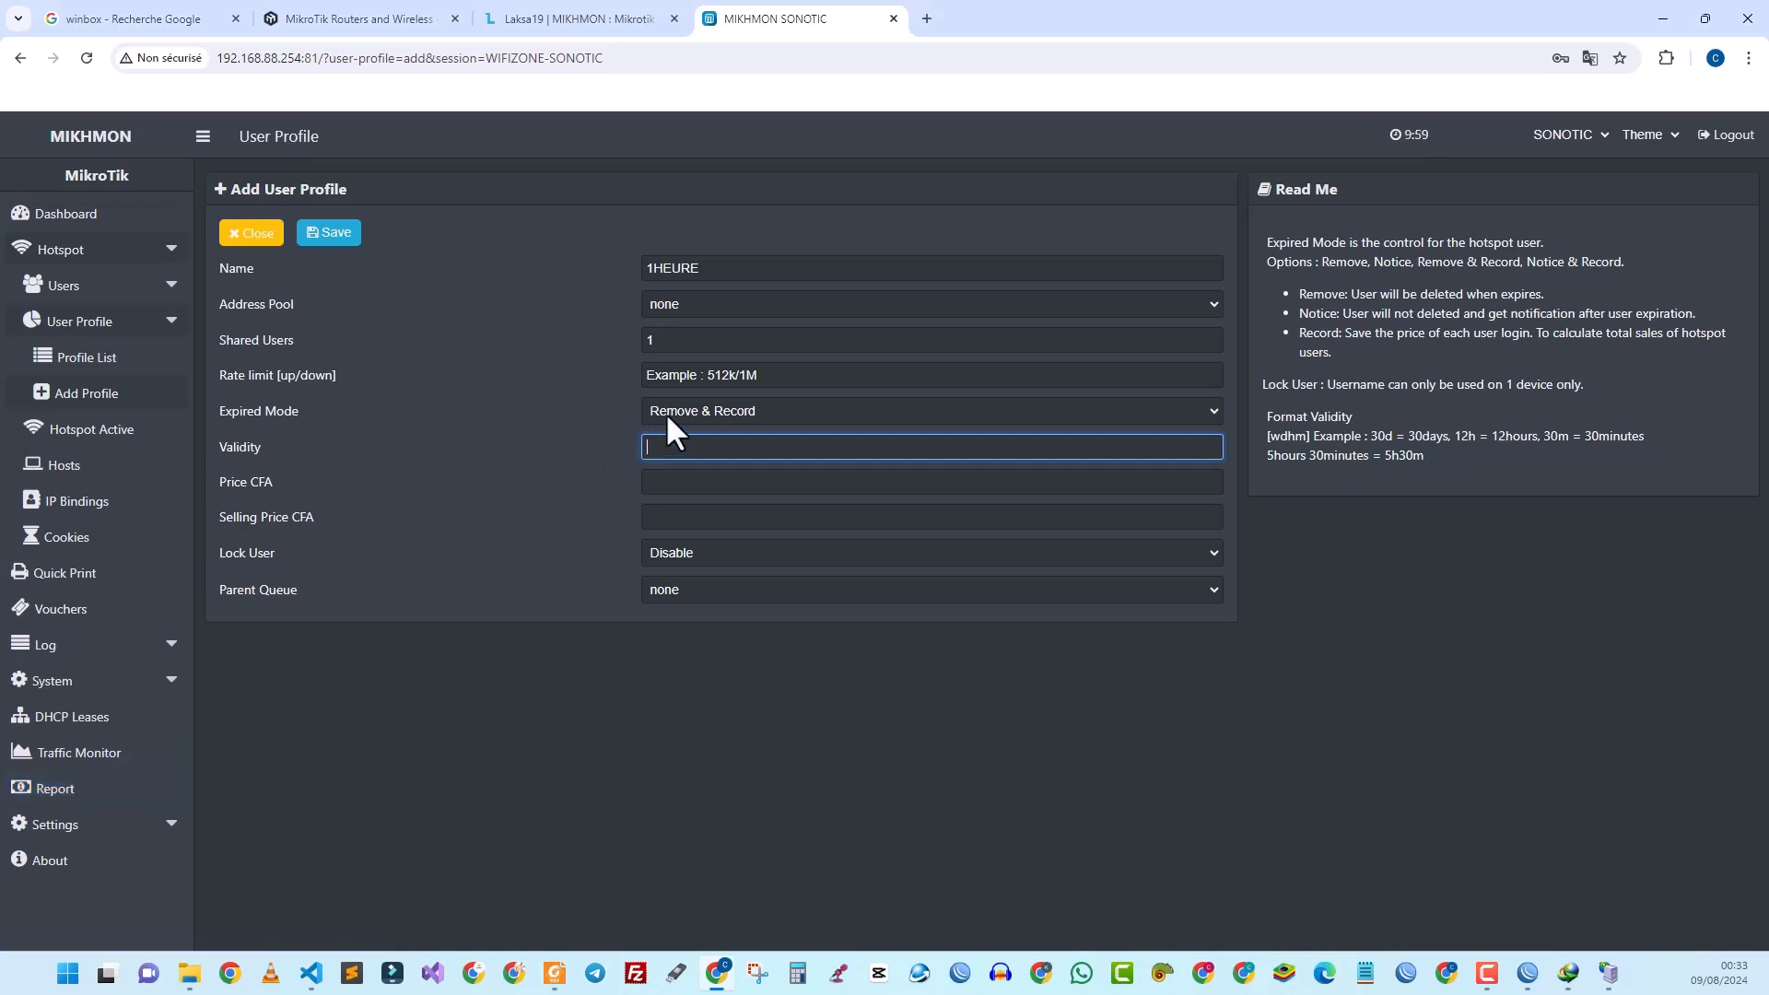
{"action": "left_click", "coordinate": [714, 269]}
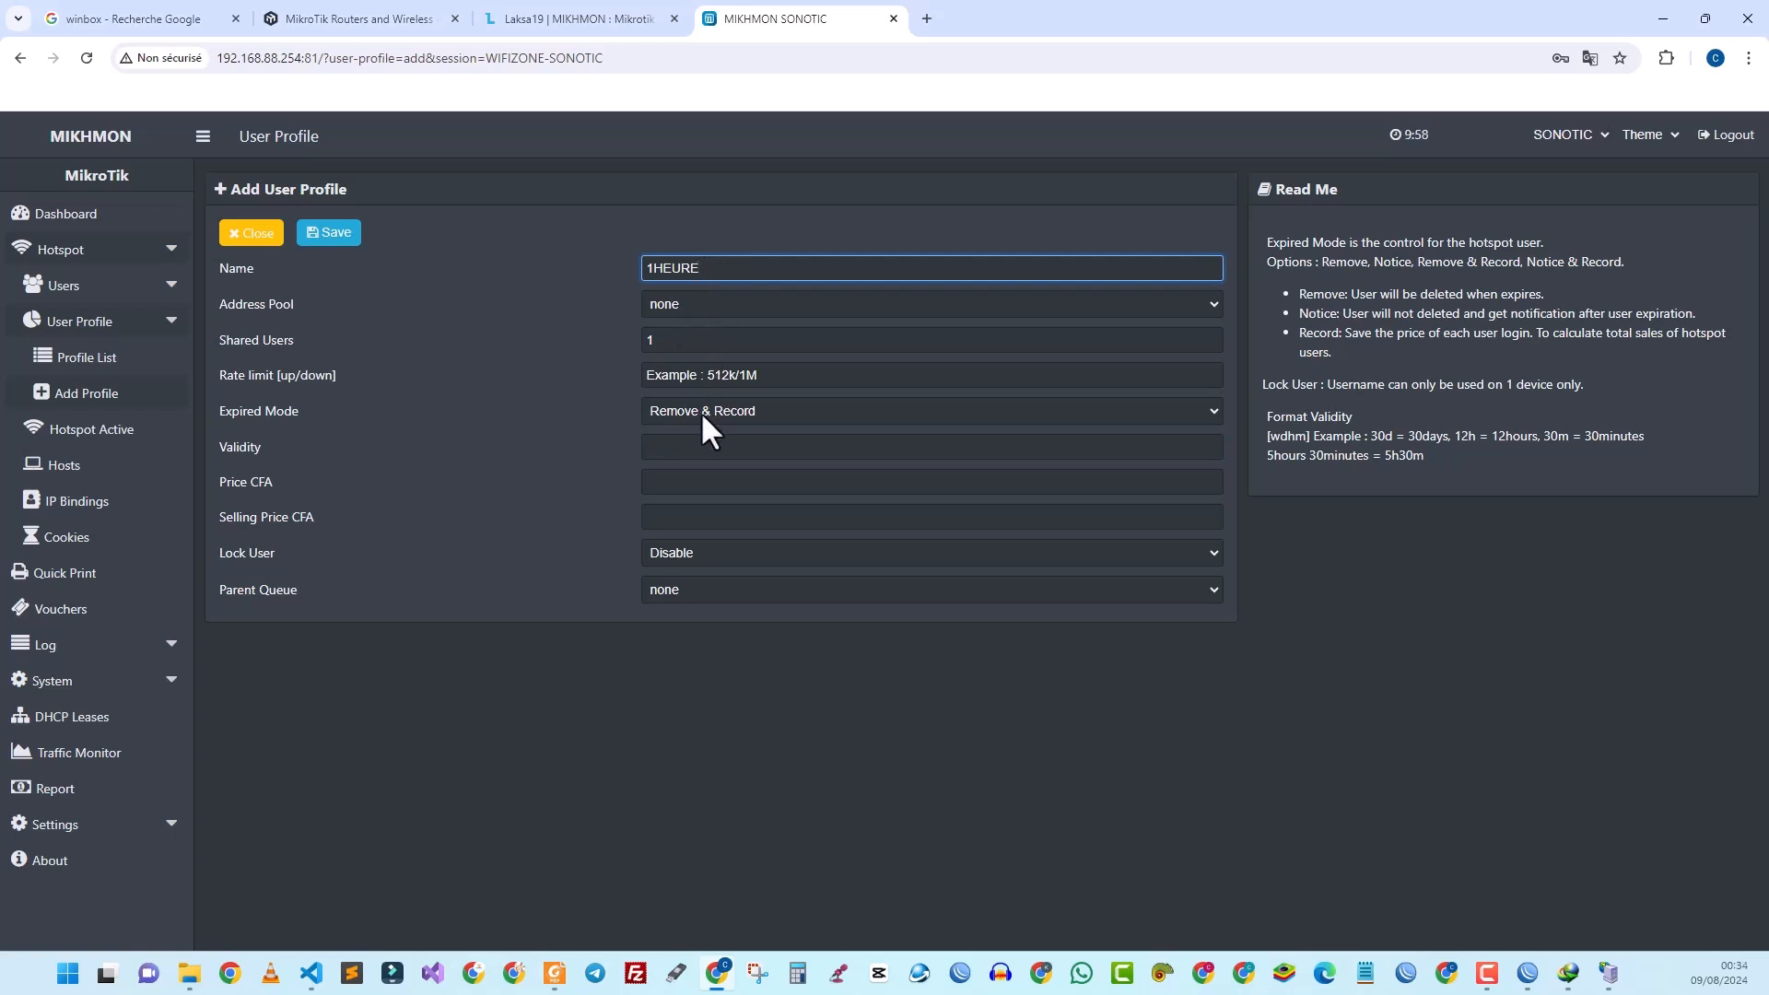
{"action": "left_click", "coordinate": [690, 447]}
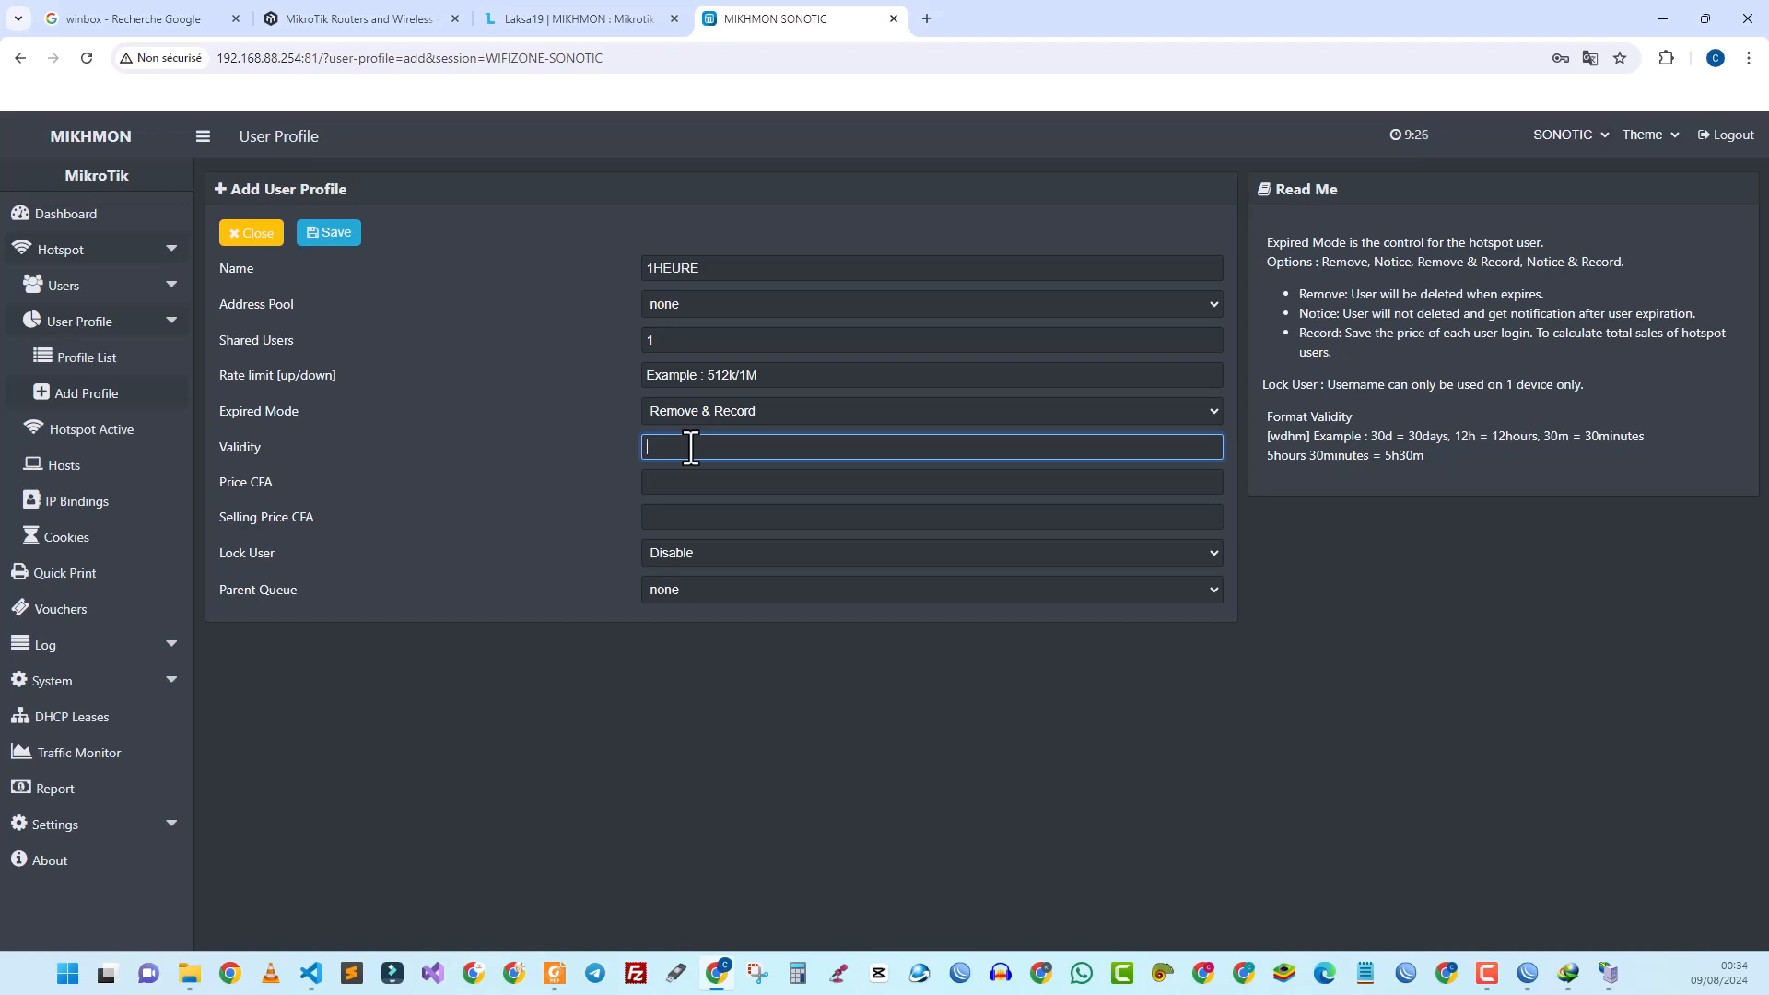
Step: Settle on 1d as the profile's validity after trying h, w and 30m values
{"action": "type", "text": "1d"}
{"action": "key", "text": "BackSpace"}
{"action": "type", "text": "h"}
{"action": "key", "text": "BackSpace"}
{"action": "type", "text": "w"}
{"action": "key", "text": "BackSpace"}
{"action": "type", "text": "30d"}
{"action": "key", "text": "BackSpace"}
{"action": "type", "text": "m"}
{"action": "key", "text": "BackSpace"}
{"action": "key", "text": "BackSpace"}
{"action": "type", "text": "30d"}
{"action": "key", "text": "BackSpace"}
{"action": "key", "text": "BackSpace"}
{"action": "key", "text": "BackSpace"}
{"action": "type", "text": "1d"}
Step: Set Price and Selling Price to 100 CFA and save the 1HEURE profile
{"action": "left_click", "coordinate": [686, 470]}
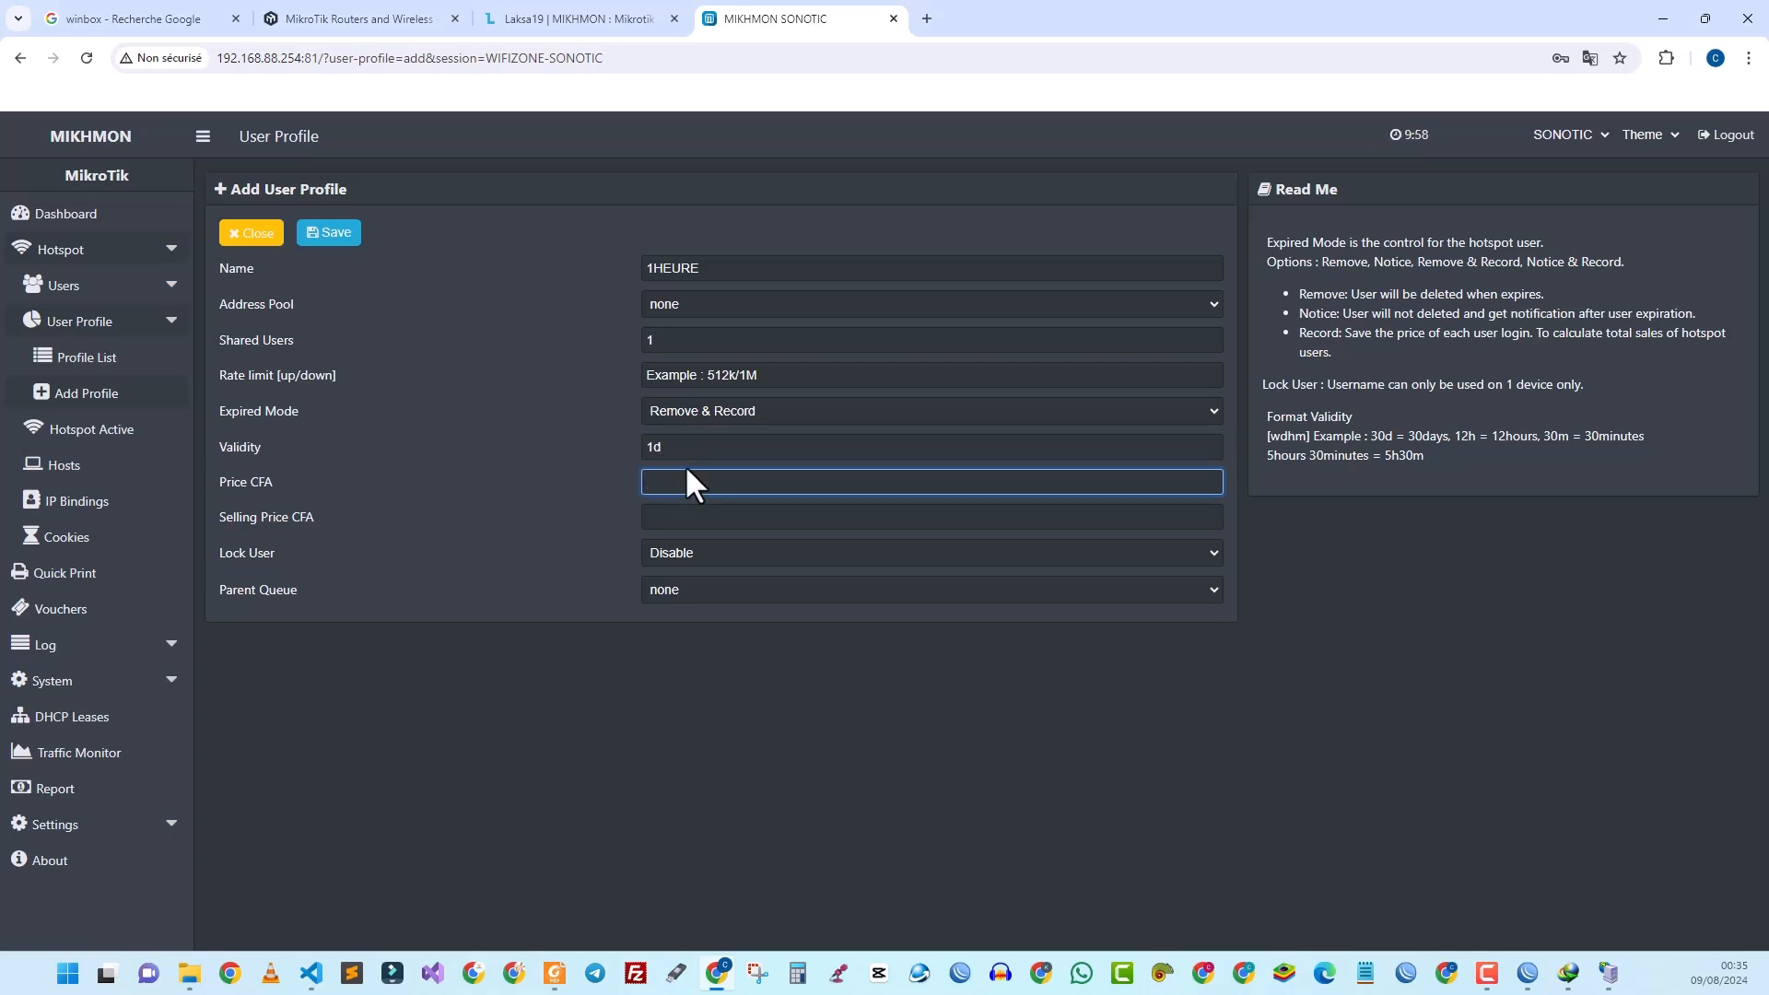
{"action": "type", "text": "100"}
{"action": "left_click", "coordinate": [688, 528]}
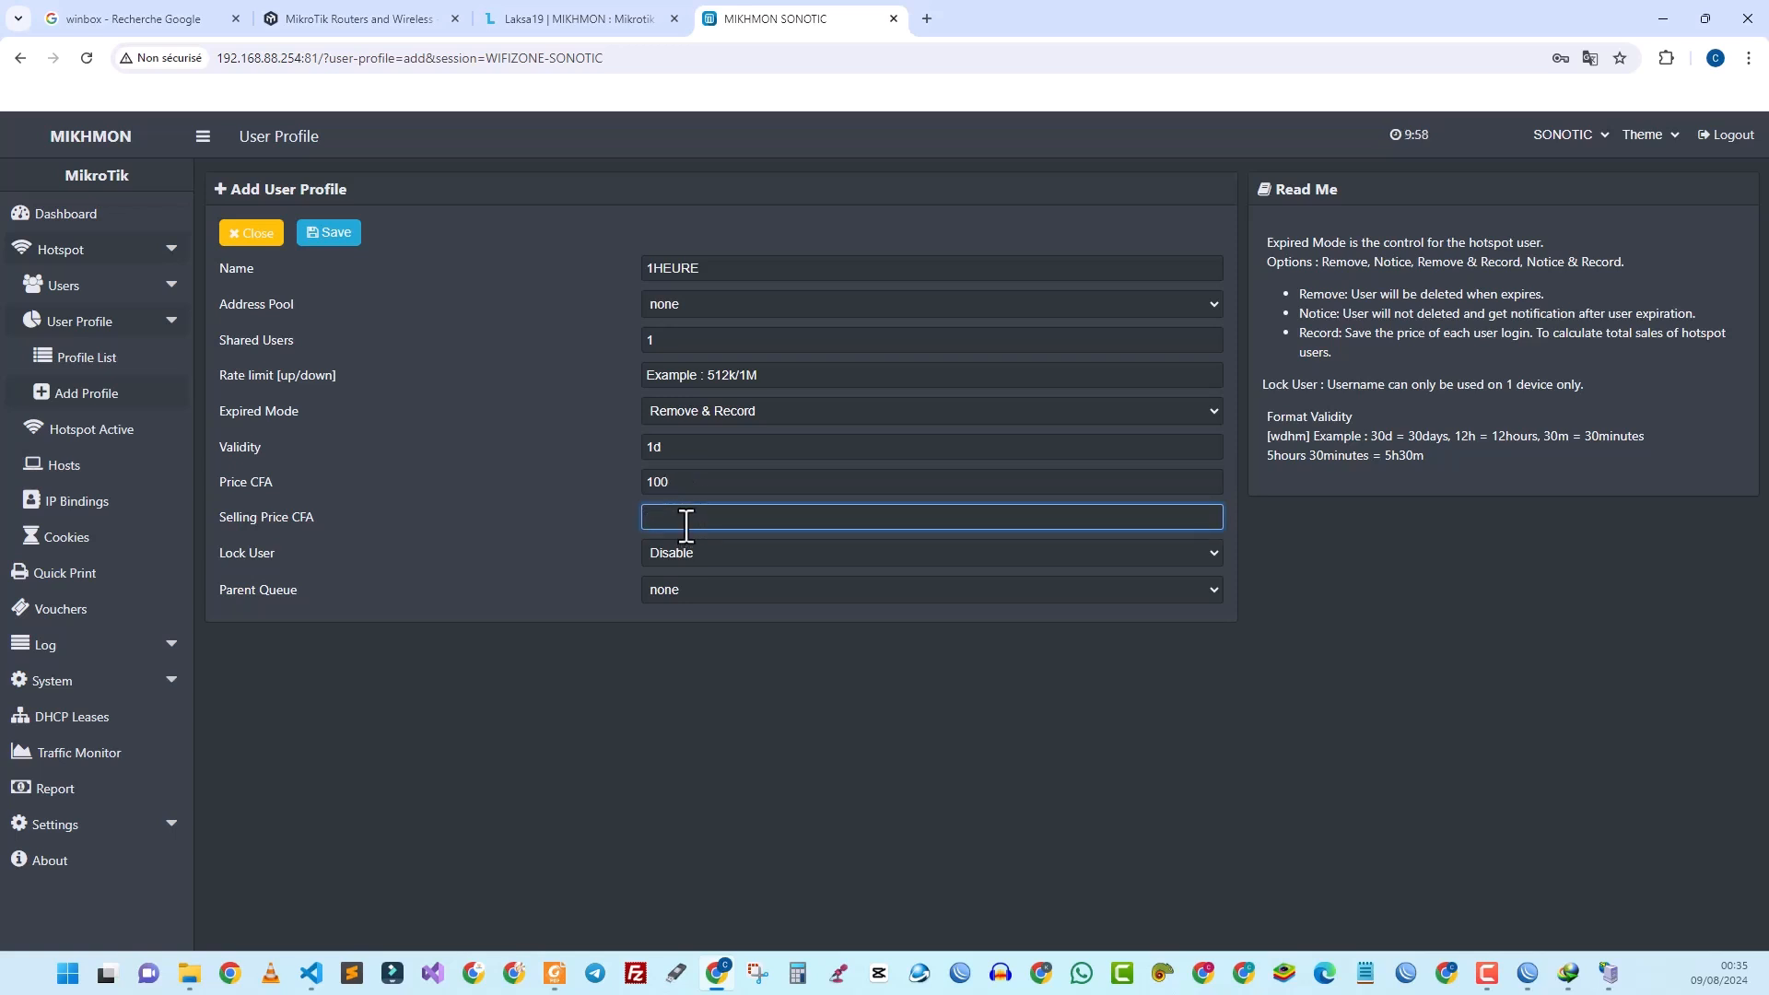
{"action": "type", "text": "100"}
{"action": "left_click", "coordinate": [314, 234]}
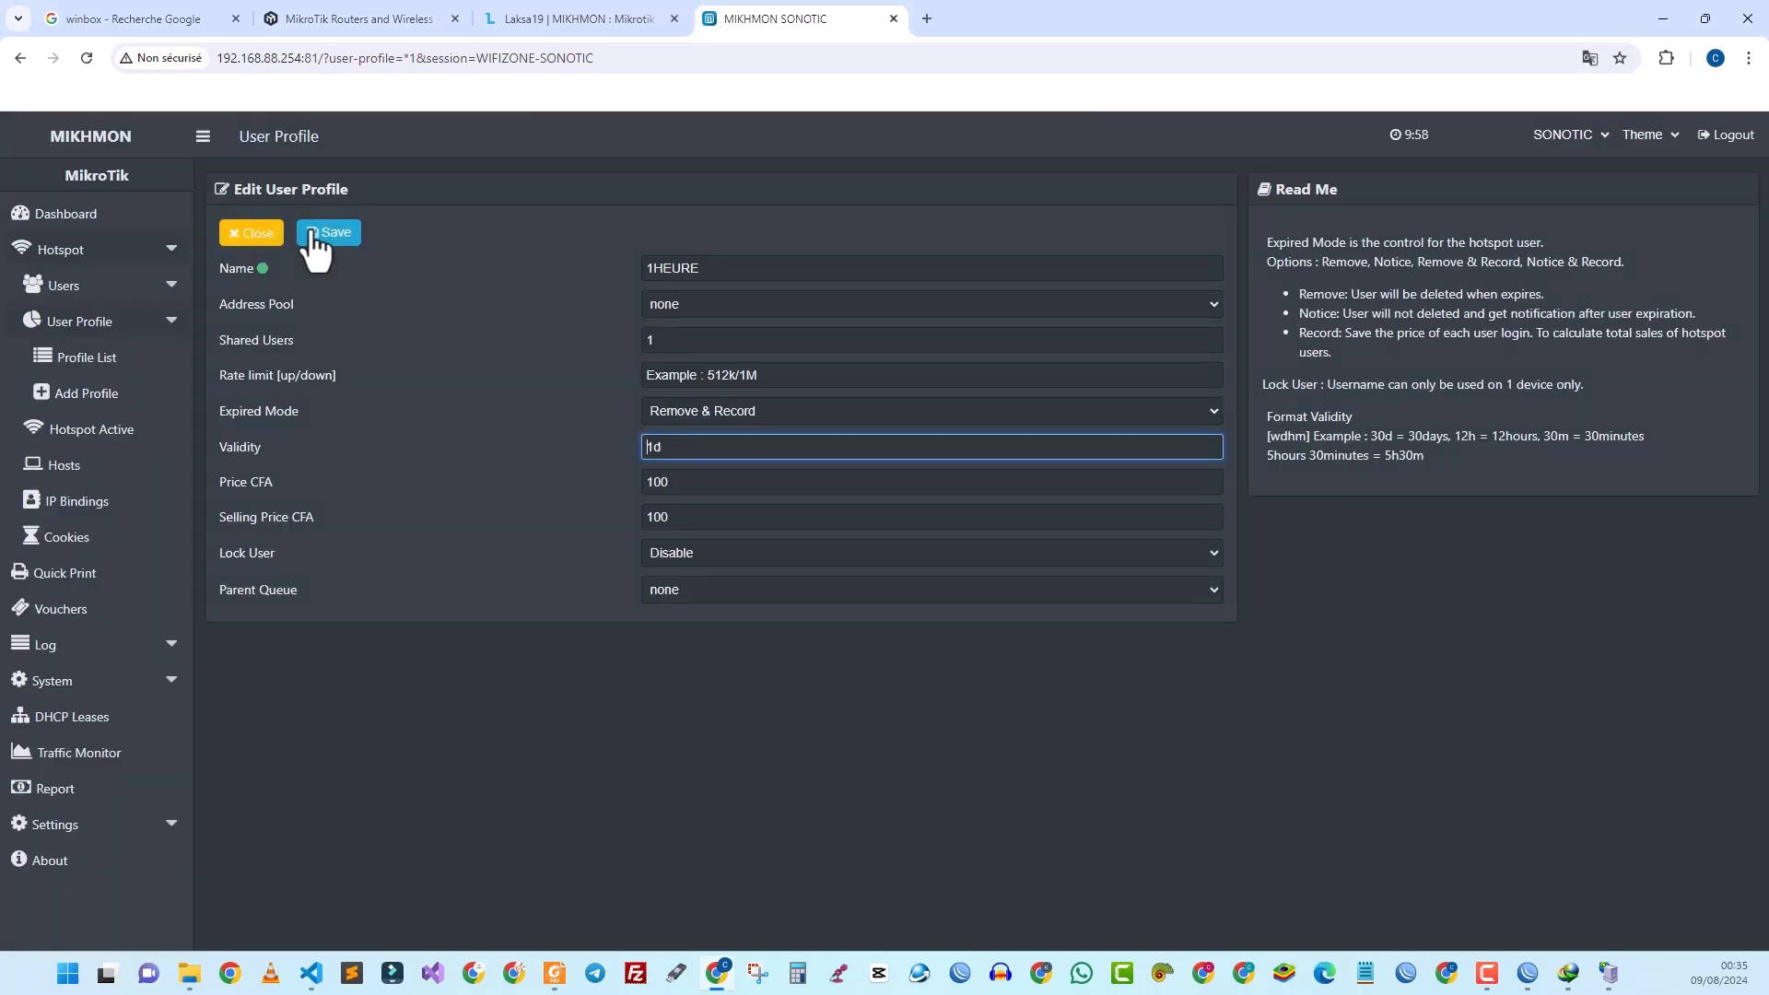
Step: Close the profile editor and go to the Vouchers page
{"action": "left_click", "coordinate": [253, 242]}
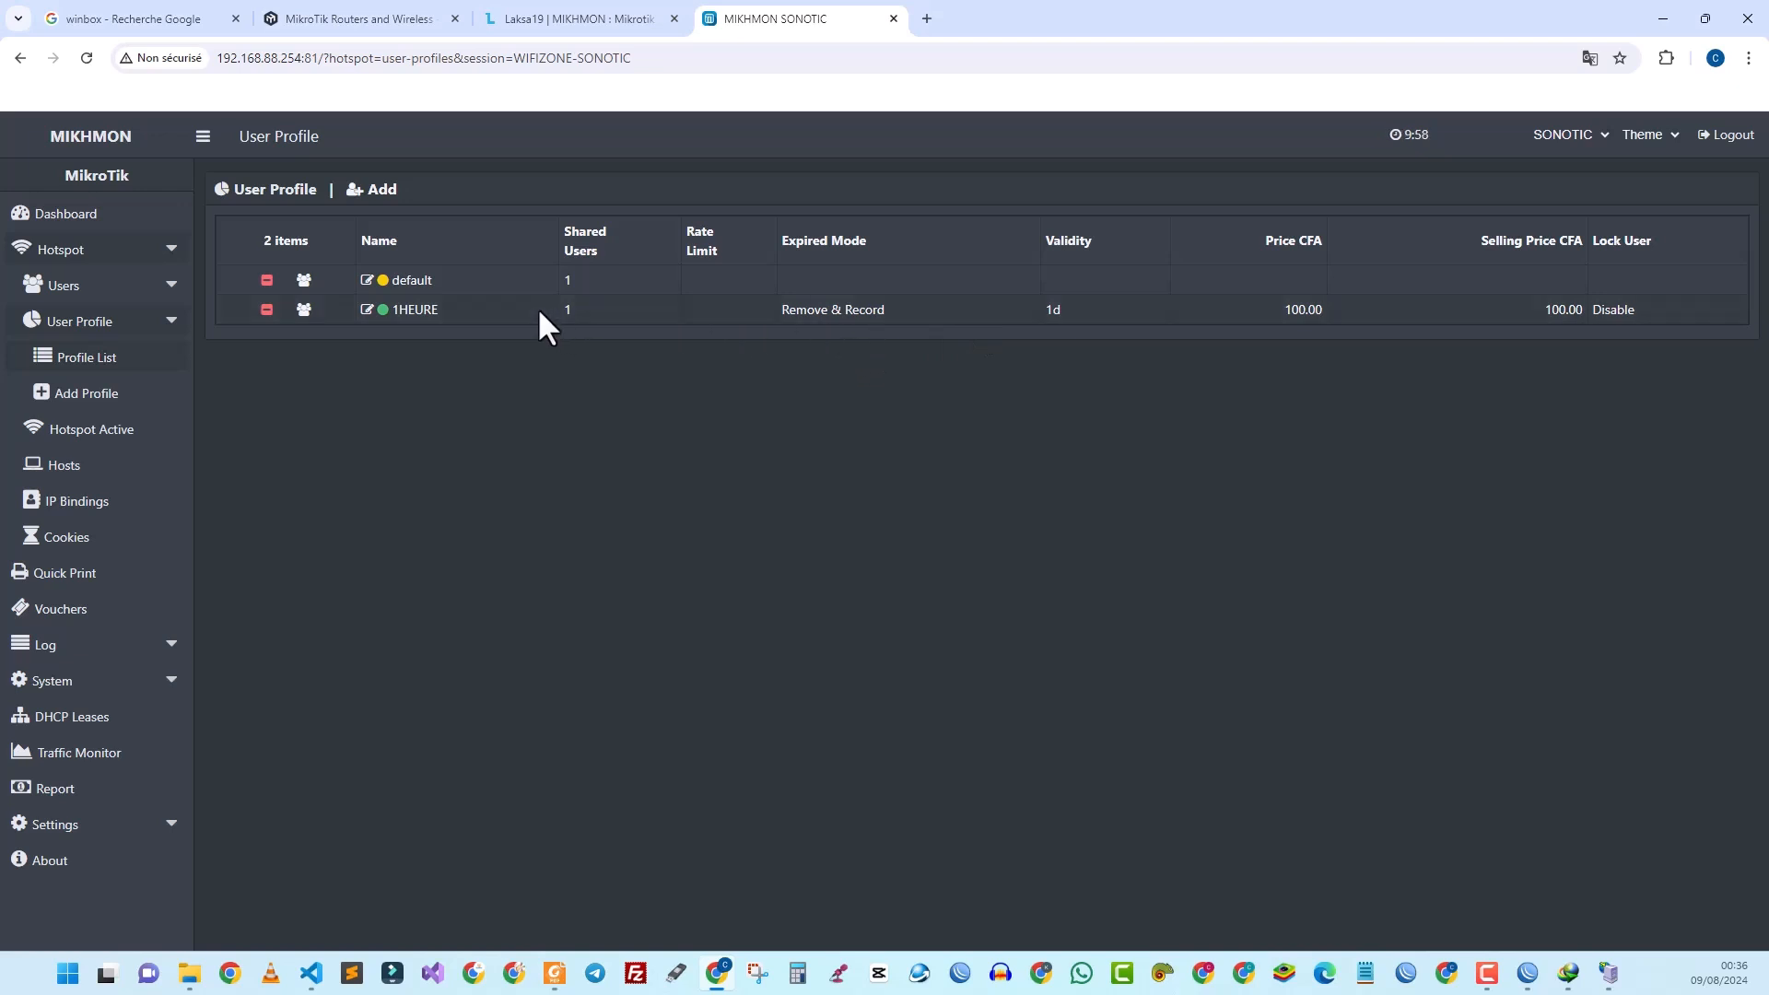
{"action": "left_click", "coordinate": [71, 614]}
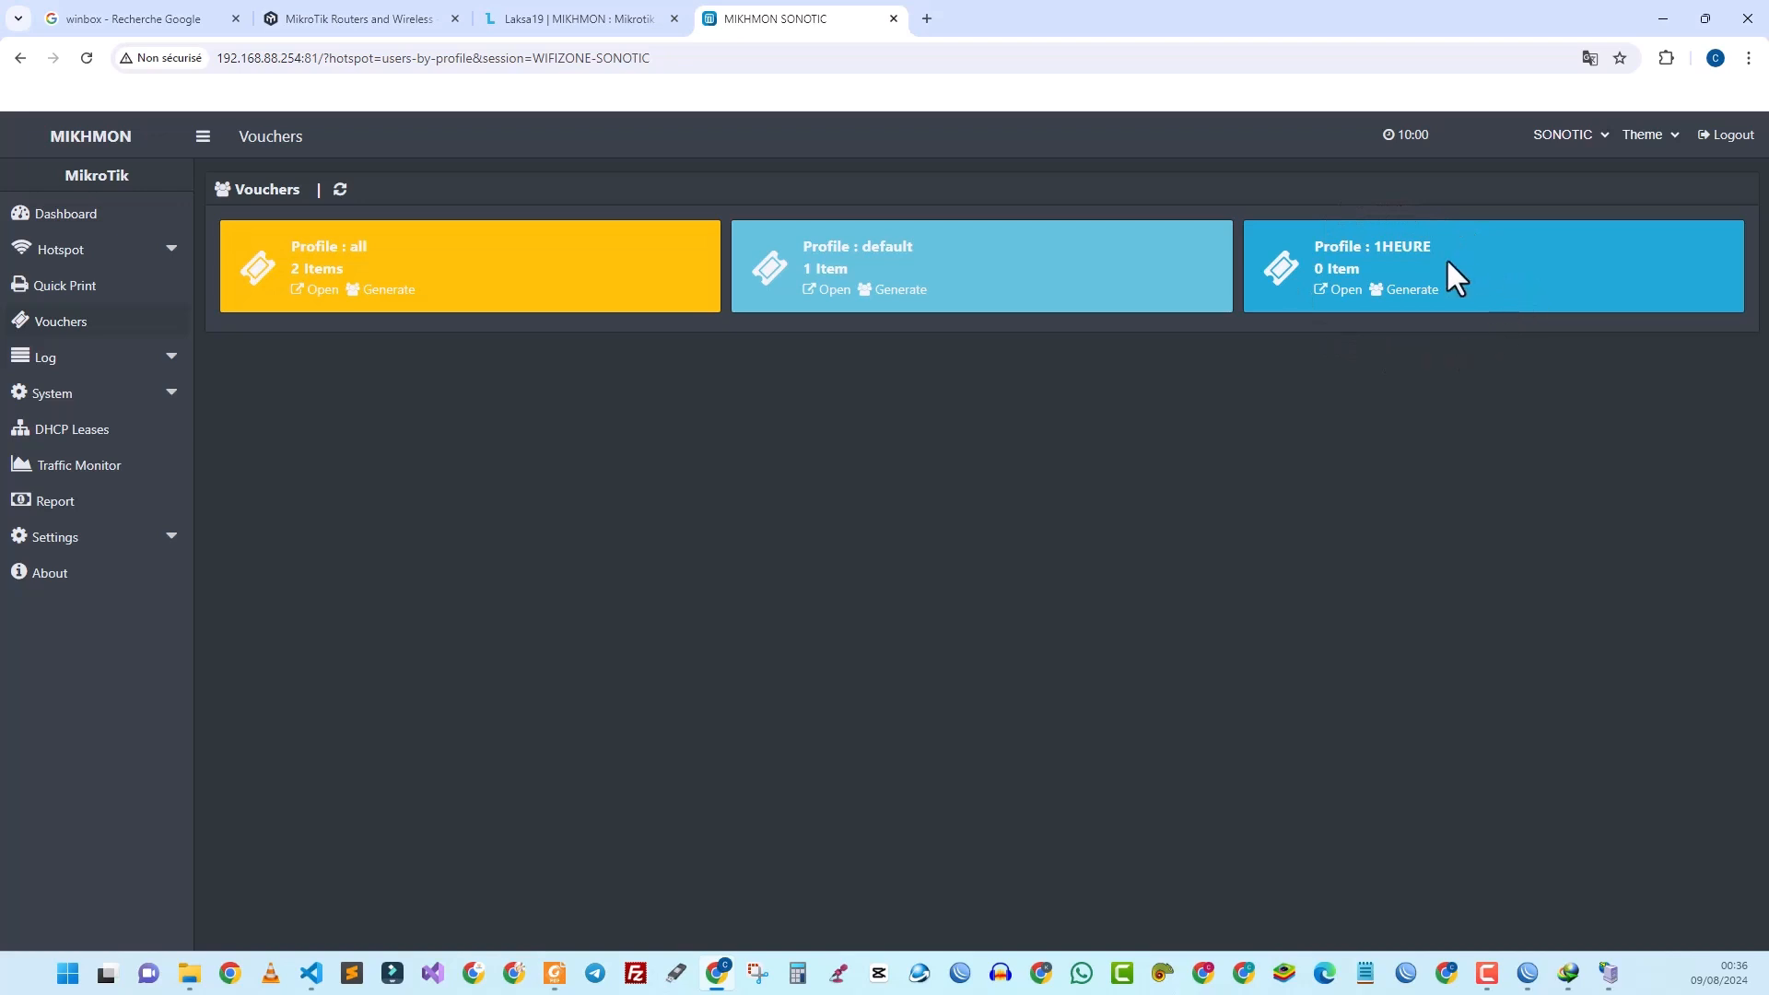
Step: Prepare 1HEURE vouchers with quantity 10, server hotspot1 and Username & Password mode
{"action": "left_click", "coordinate": [1408, 291]}
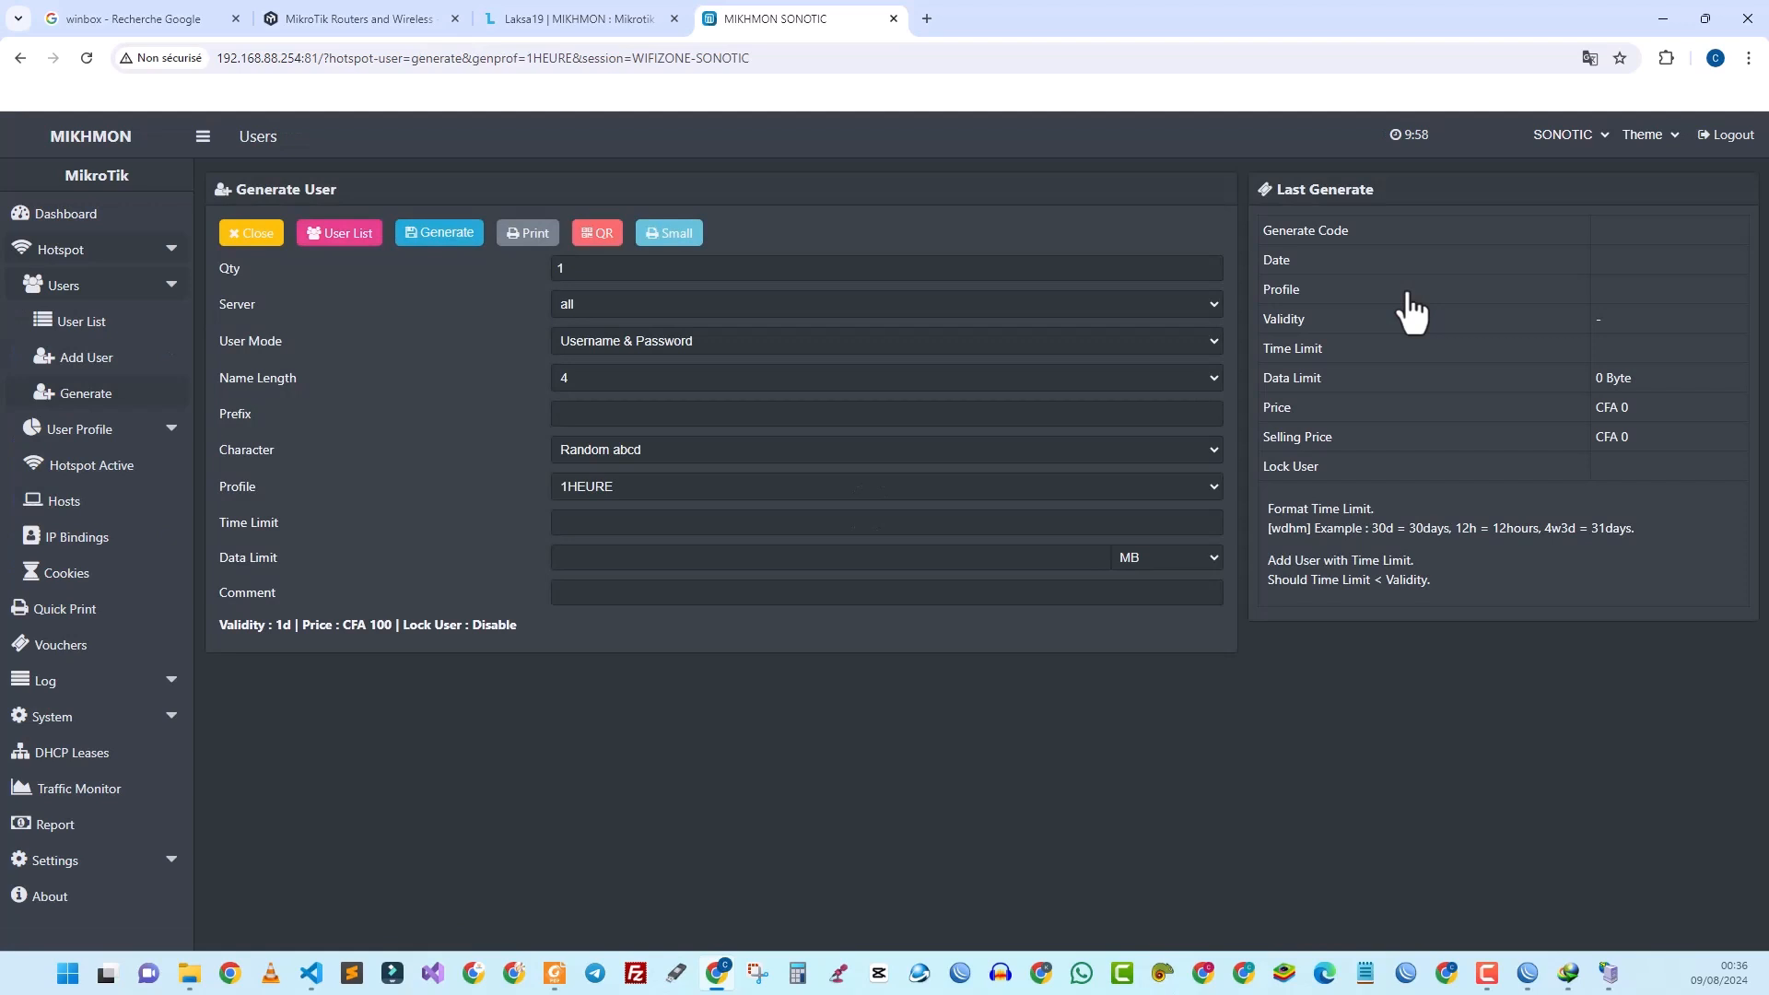
{"action": "left_click", "coordinate": [559, 269]}
{"action": "key", "text": "BackSpace"}
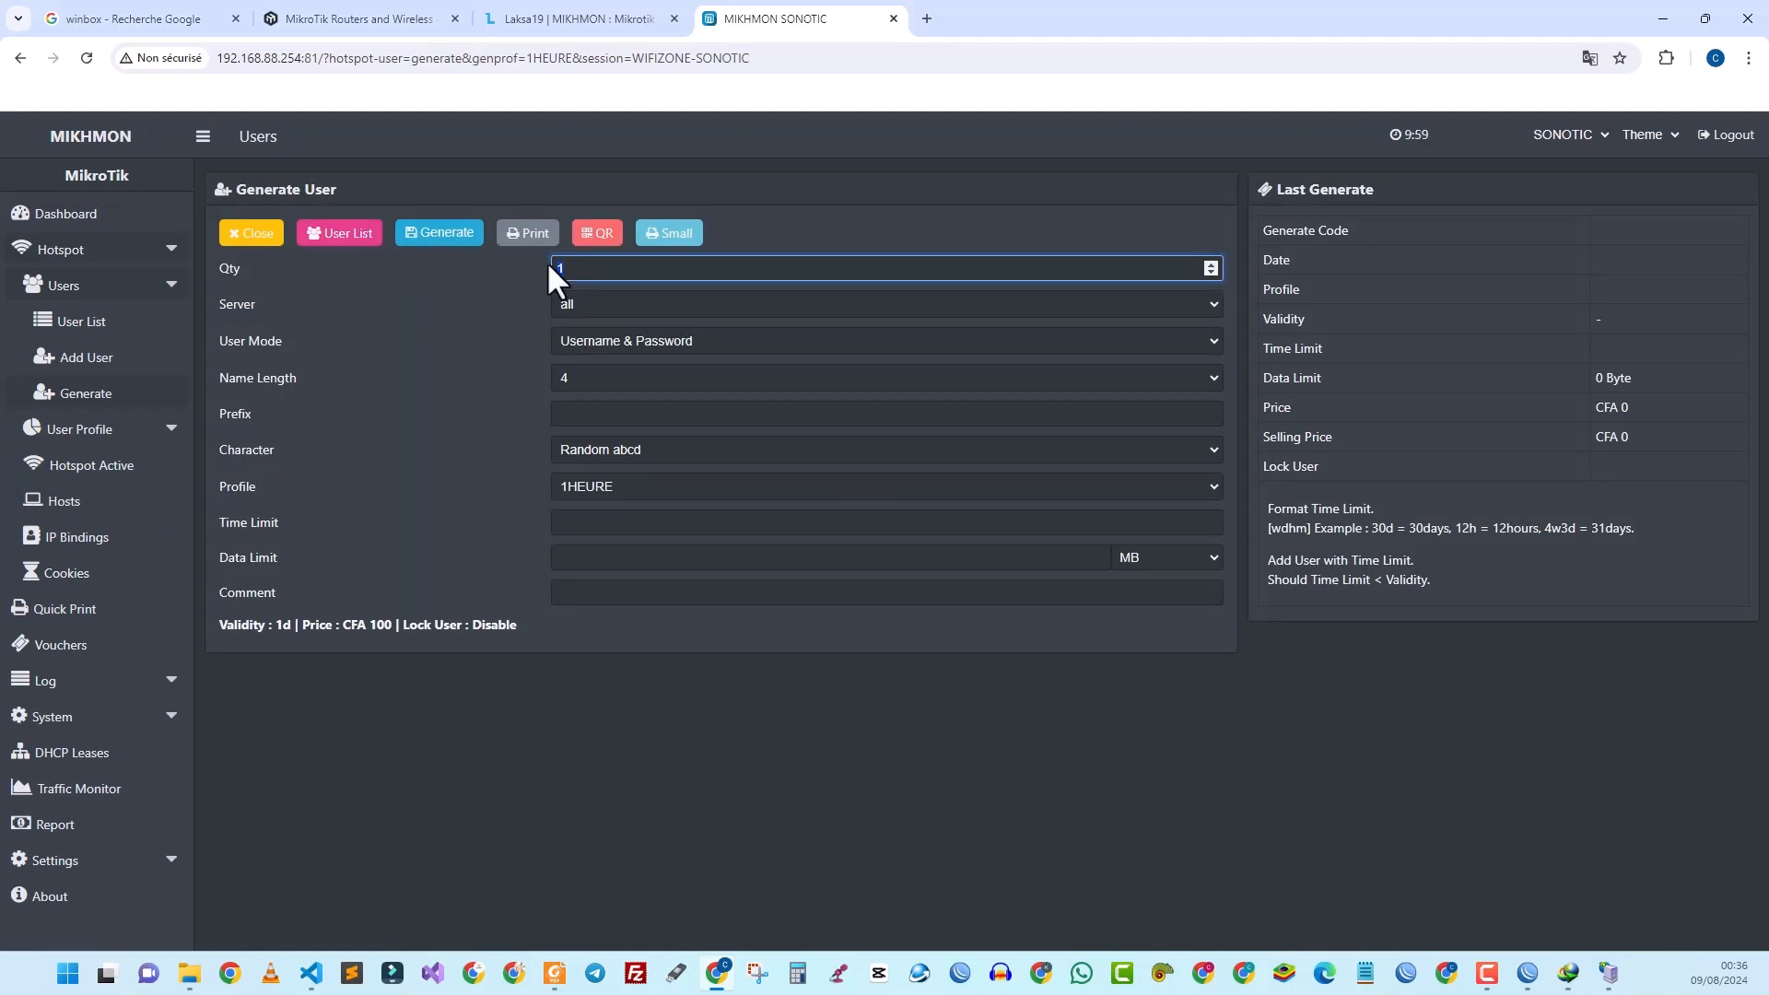
{"action": "type", "text": "10"}
{"action": "left_click", "coordinate": [592, 304]}
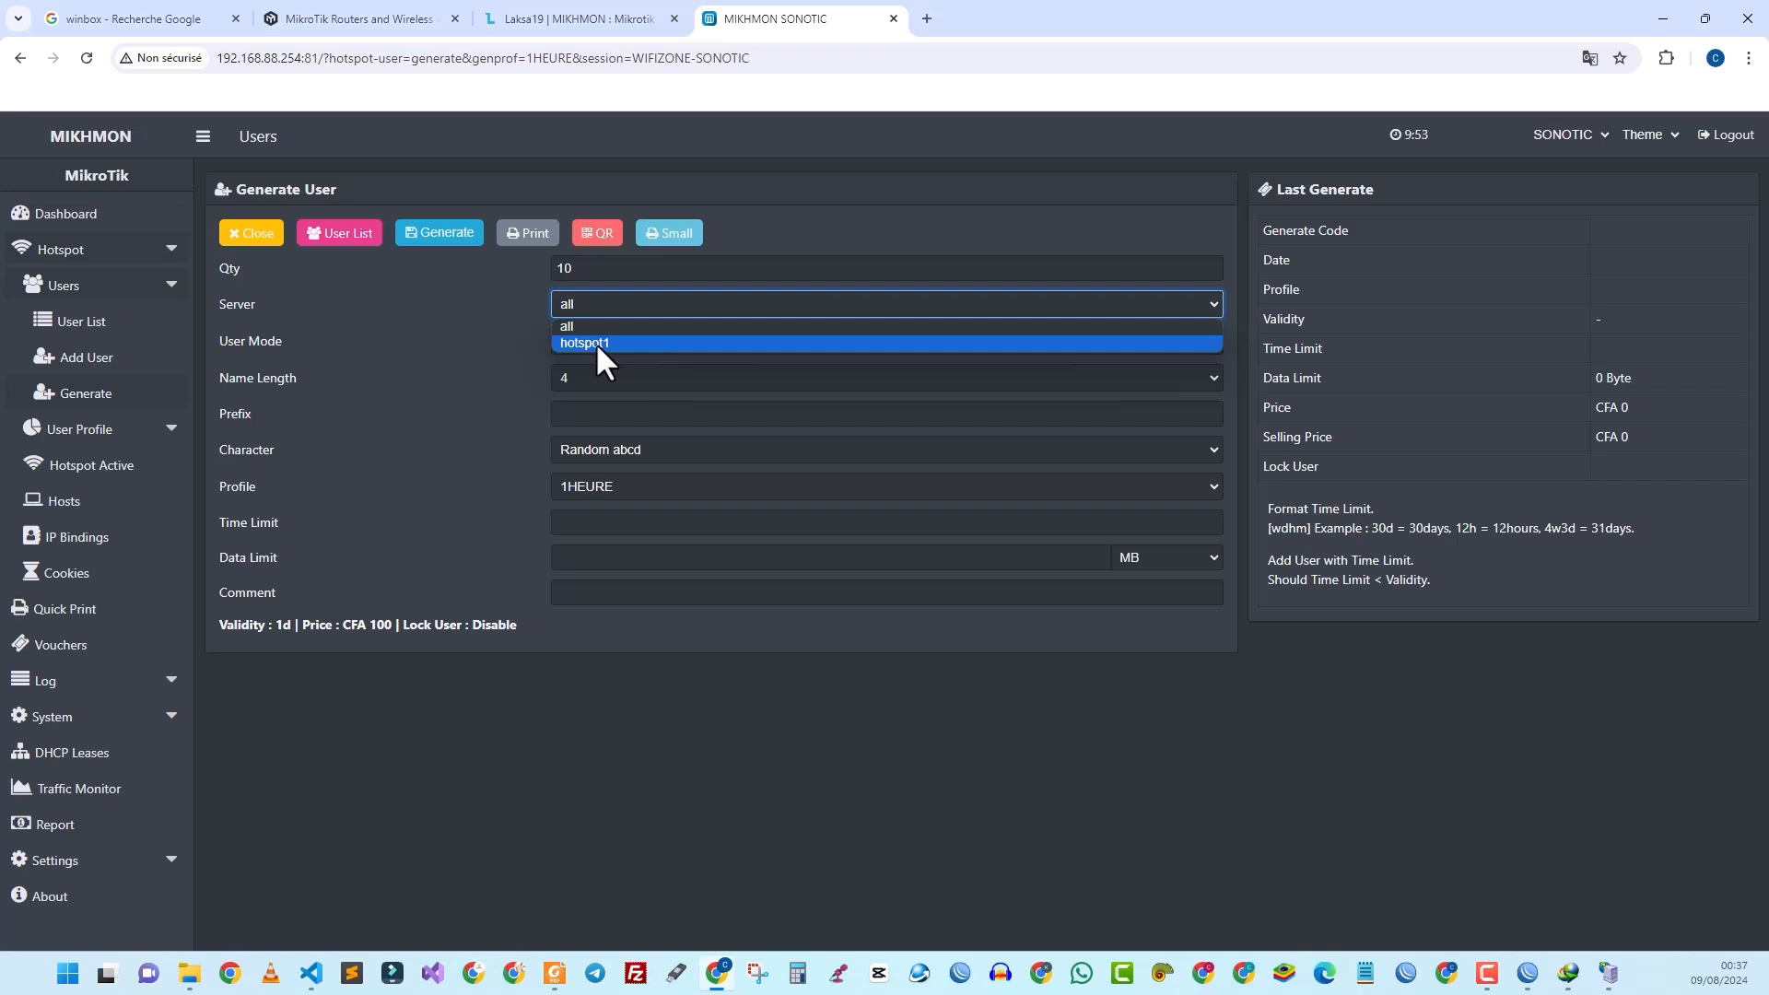
{"action": "left_click", "coordinate": [595, 342]}
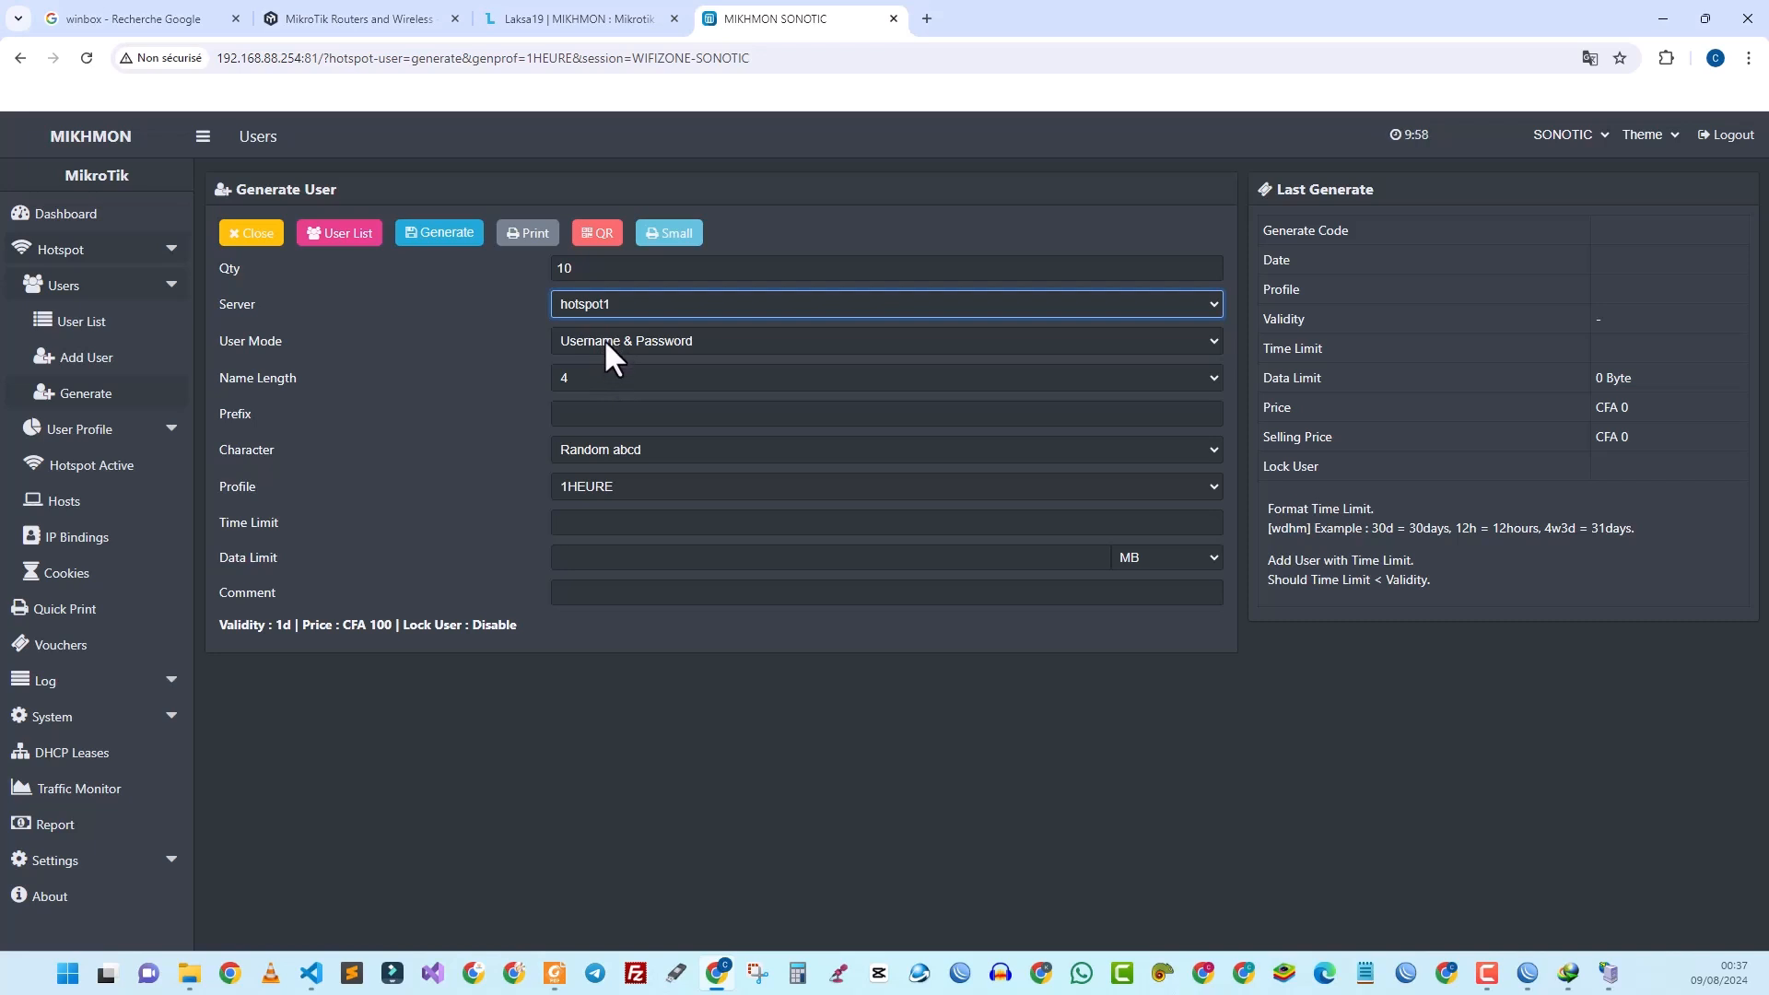
{"action": "left_click", "coordinate": [604, 340]}
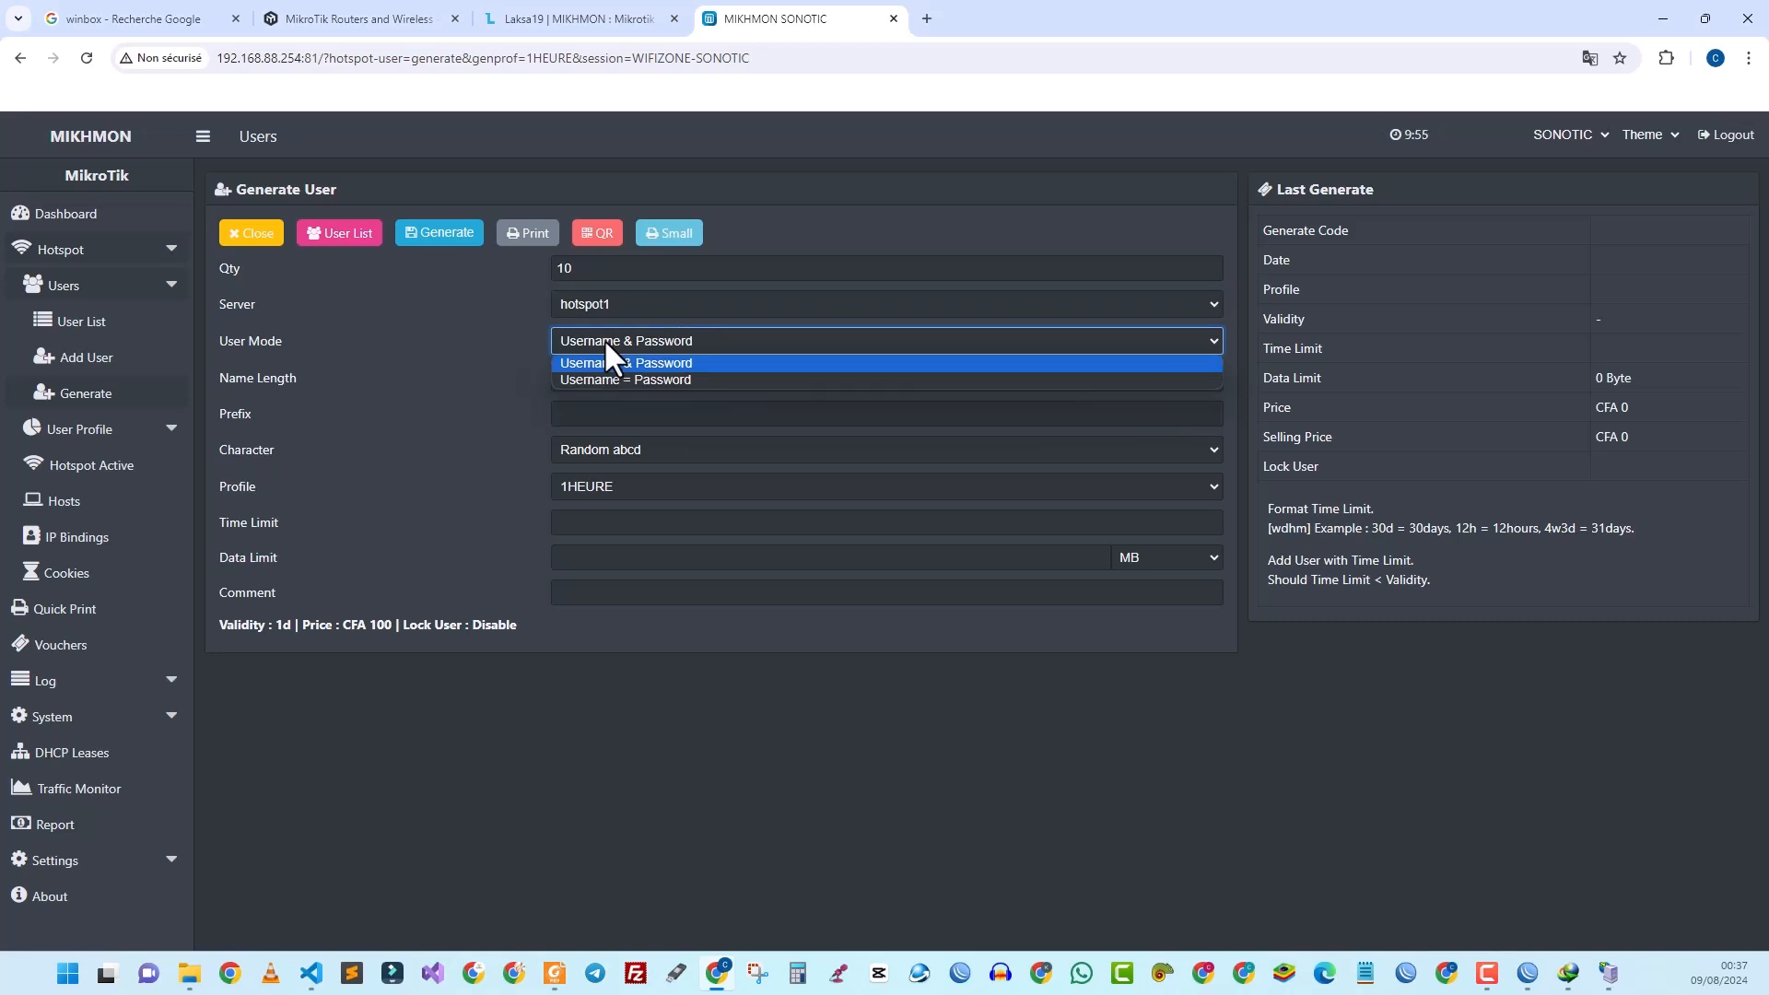
{"action": "left_click", "coordinate": [605, 339]}
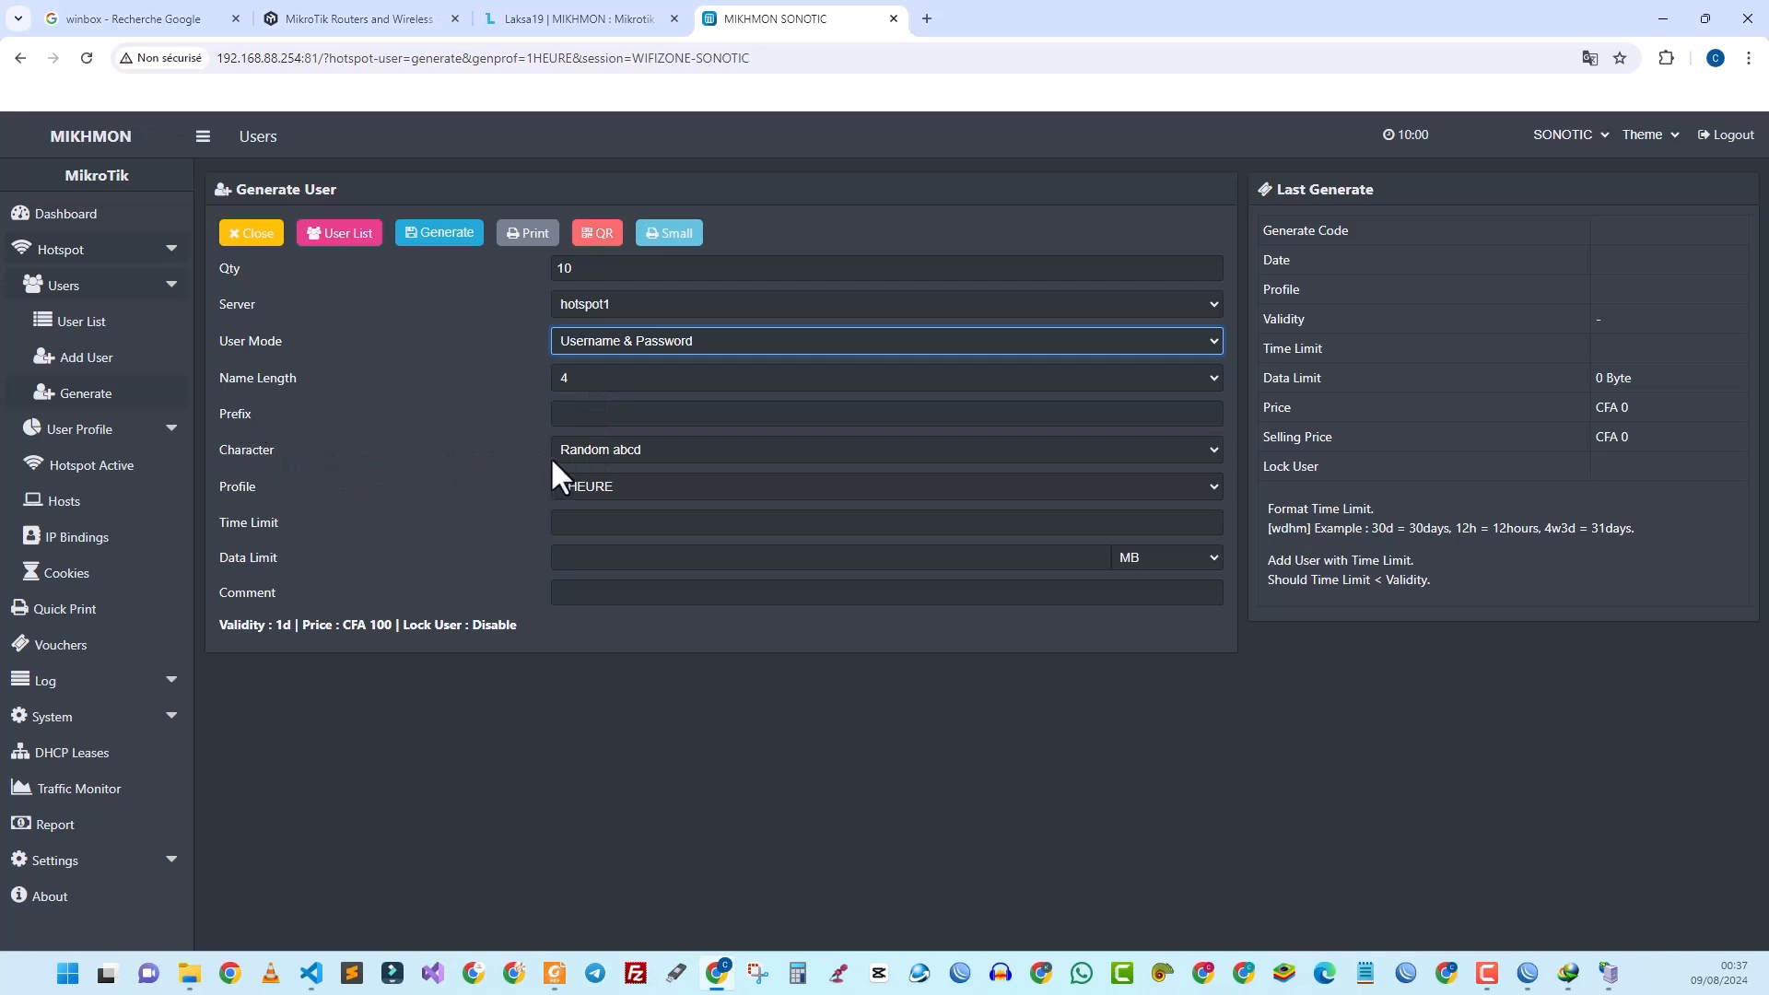
Step: Use the Random 5ab2c34d character set and a 1h time limit, then generate the vouchers
{"action": "left_click", "coordinate": [597, 452]}
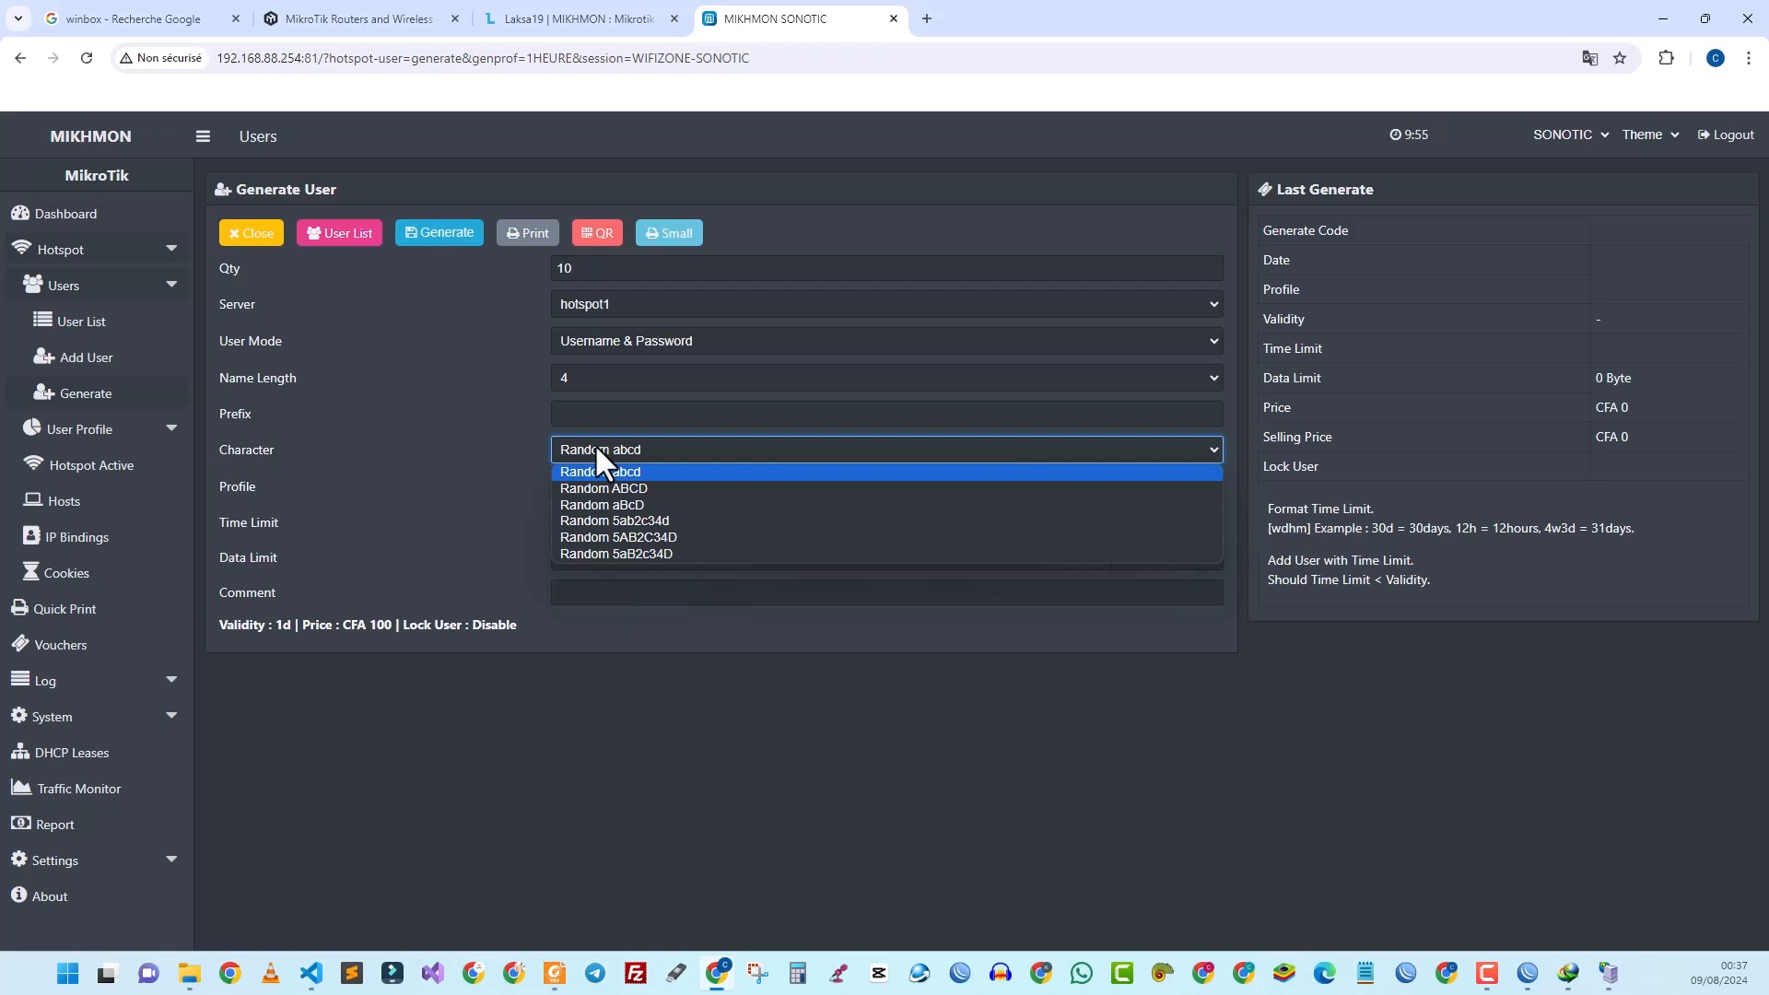
{"action": "left_click", "coordinate": [635, 522]}
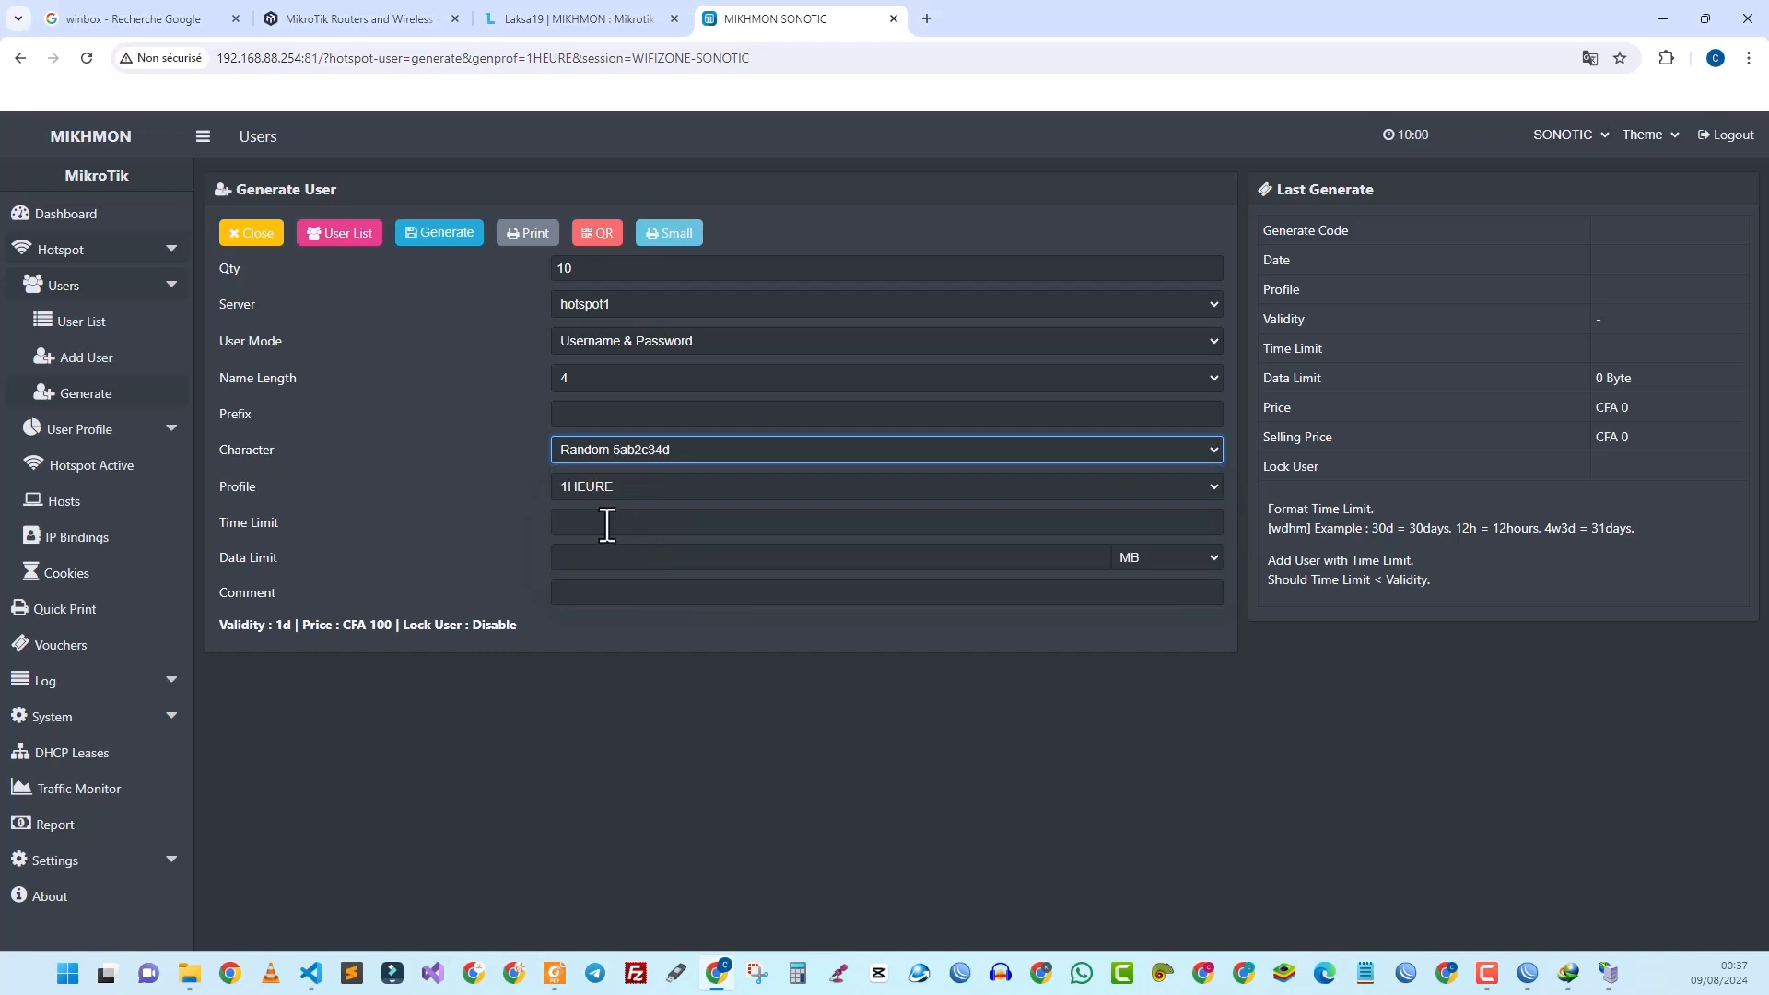
{"action": "left_click", "coordinate": [599, 525]}
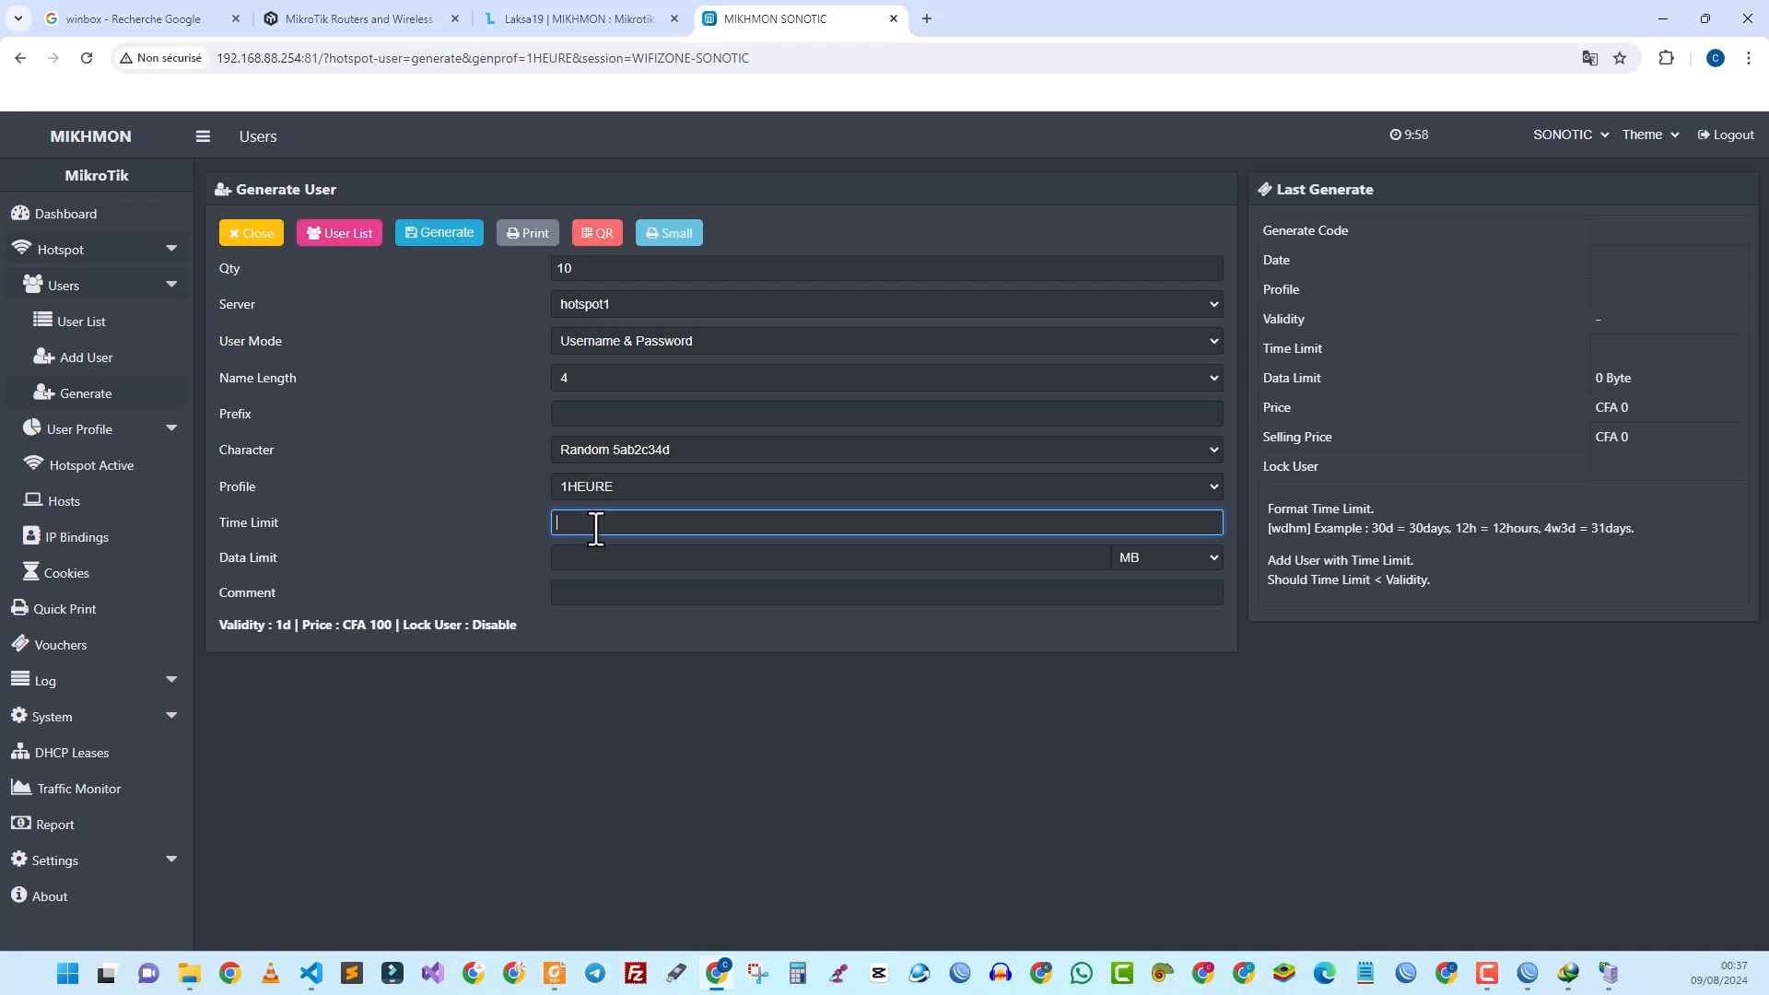
{"action": "type", "text": "1h"}
{"action": "left_click", "coordinate": [609, 593]}
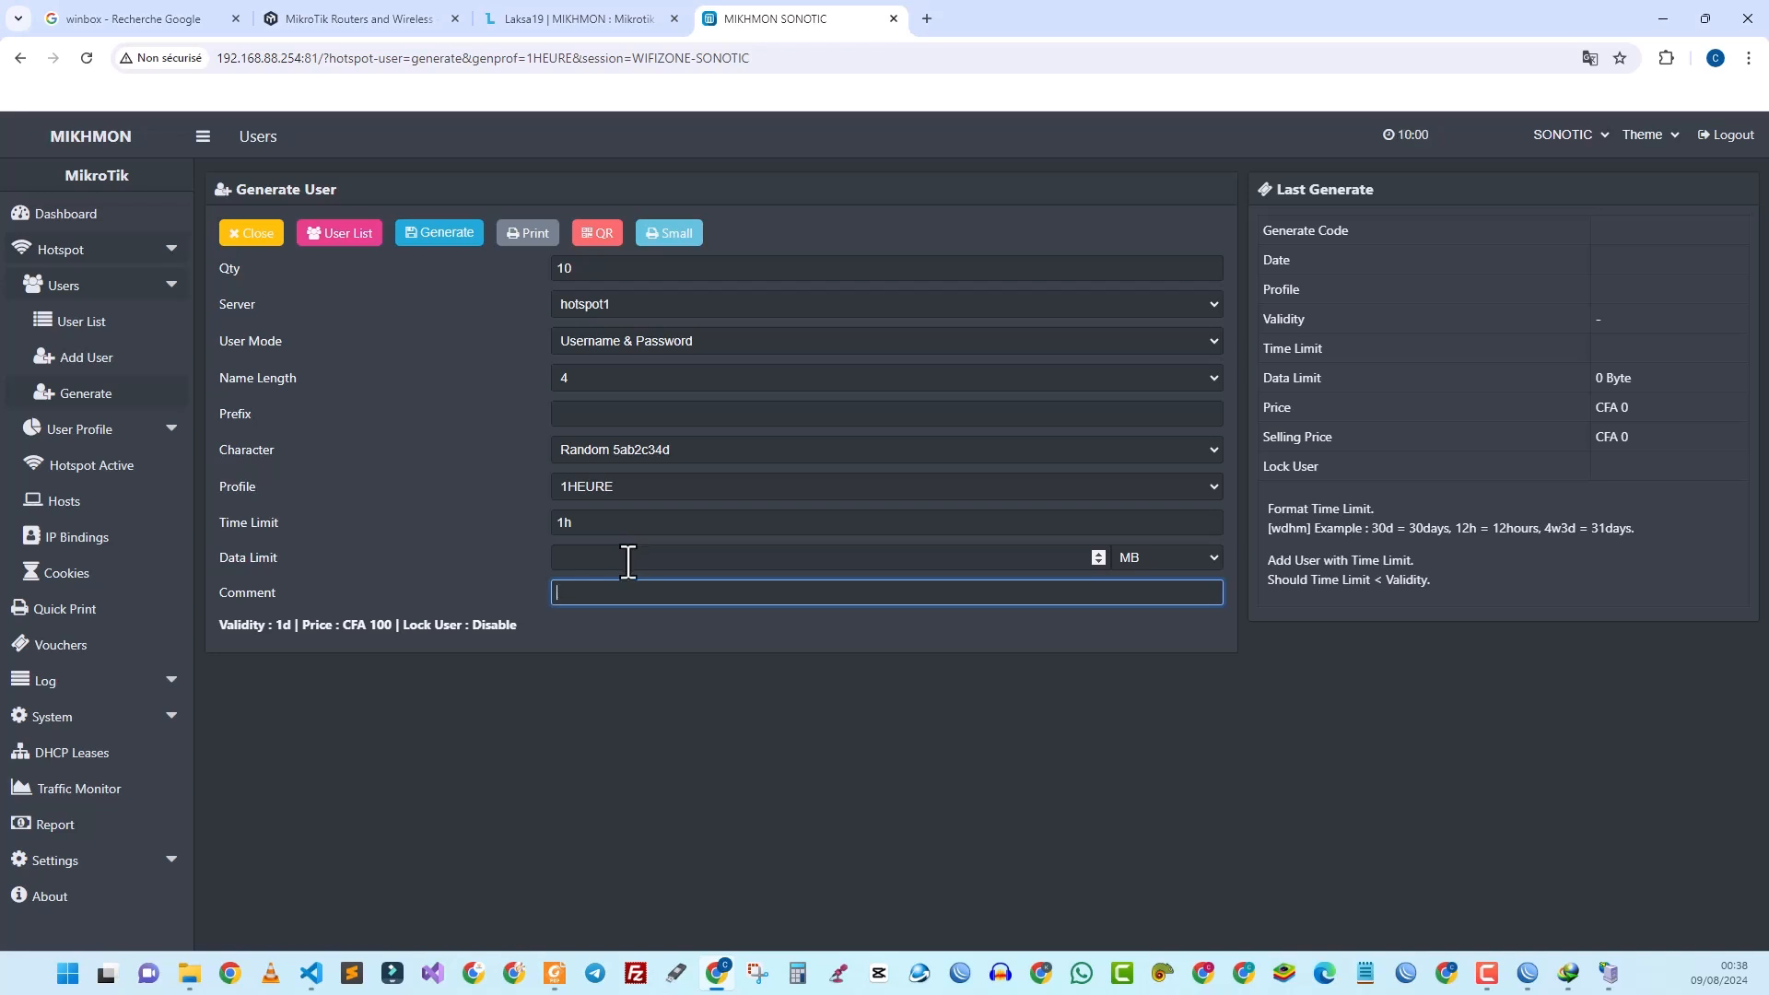
{"action": "left_click", "coordinate": [439, 238]}
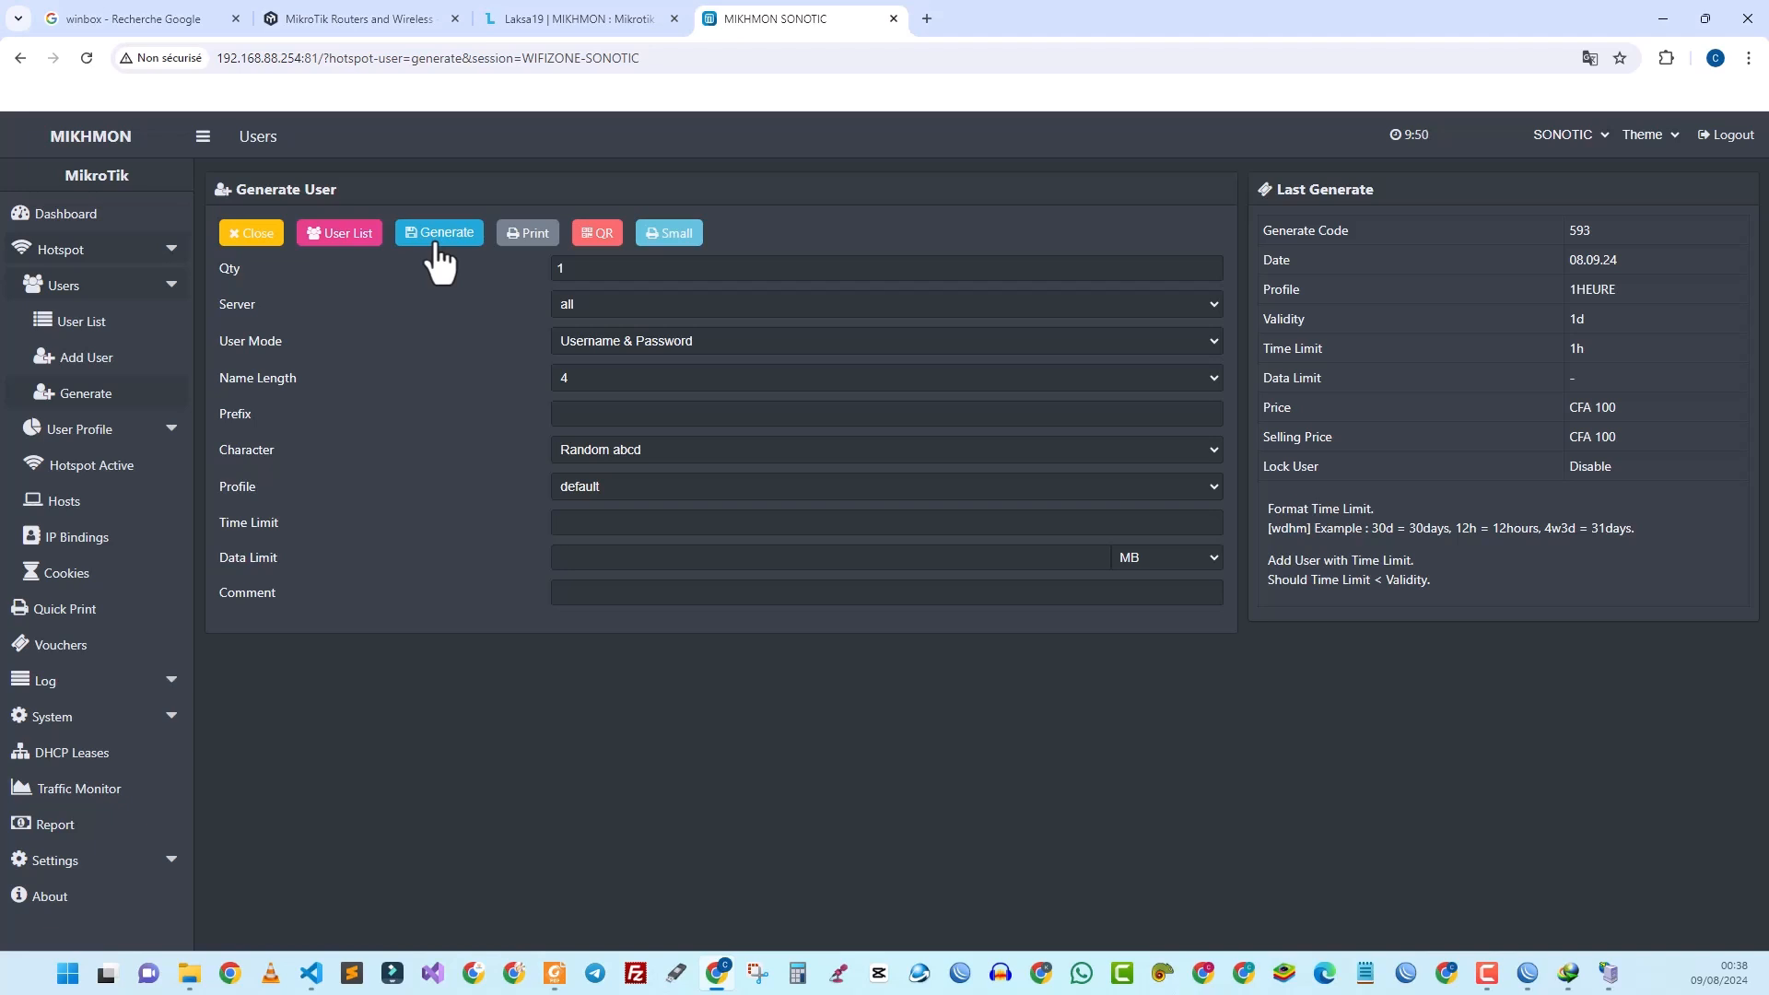
Step: Open the ten 1HEURE vouchers in a print tab and return to Generate User
{"action": "left_click", "coordinate": [527, 237]}
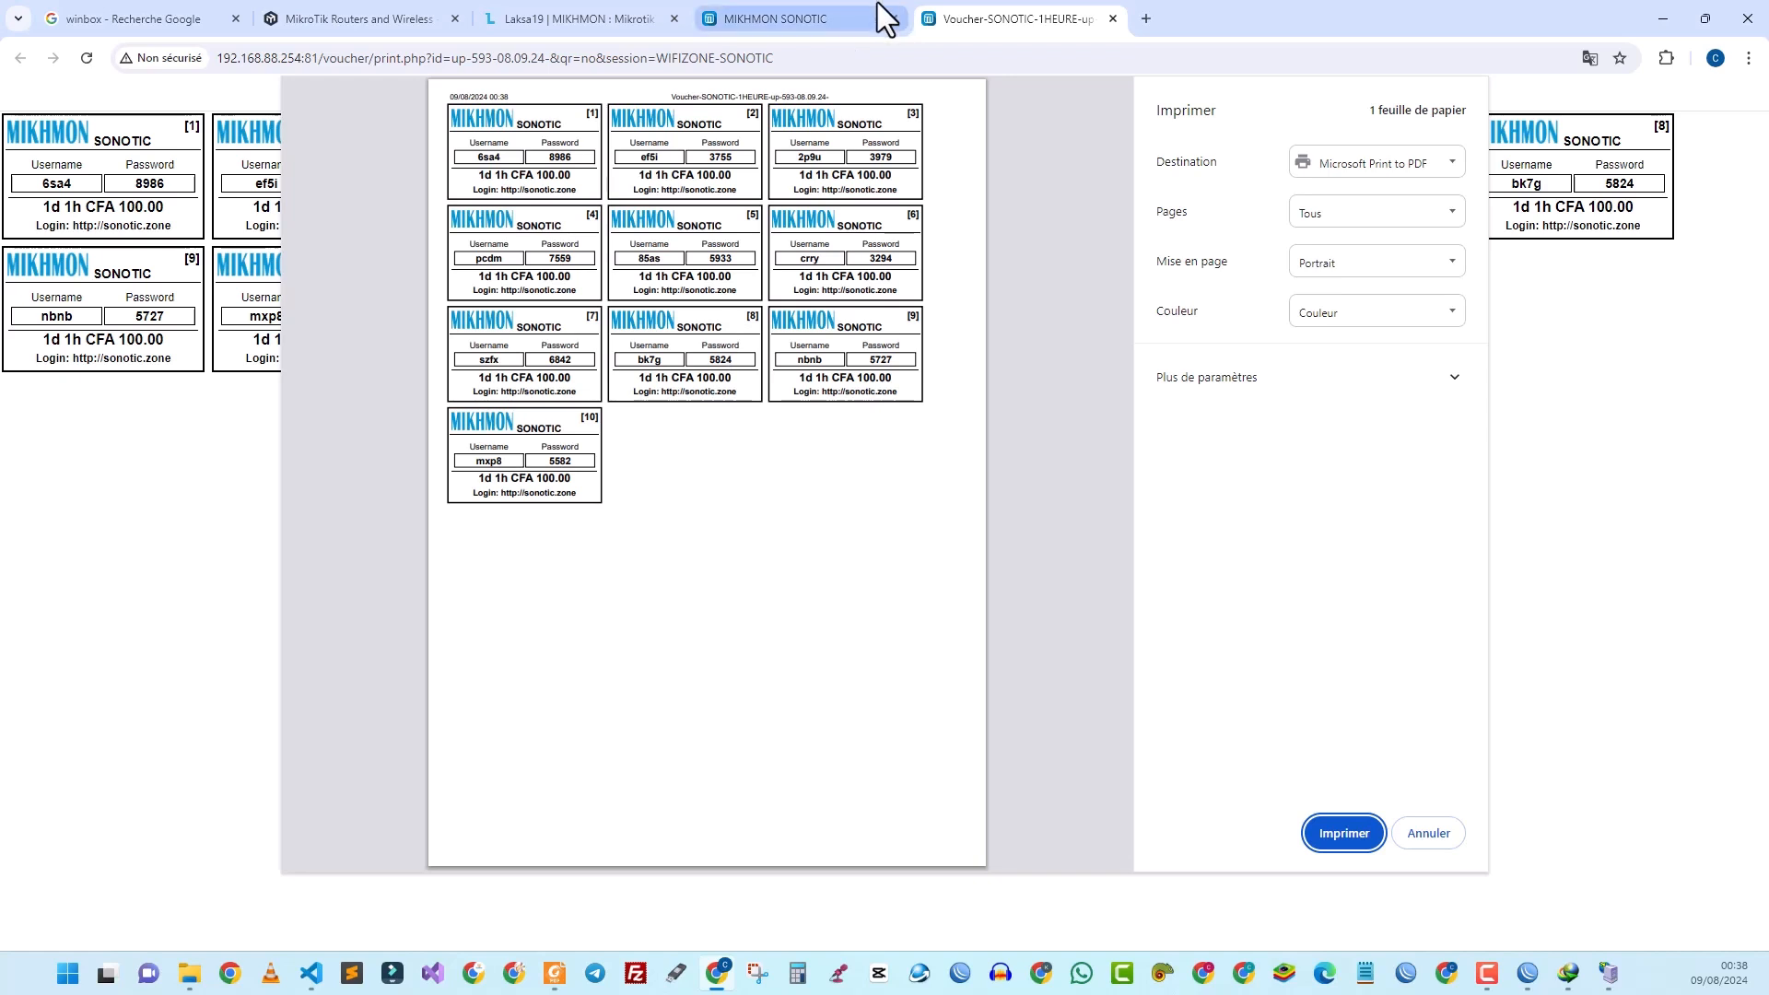
{"action": "left_click", "coordinate": [820, 19]}
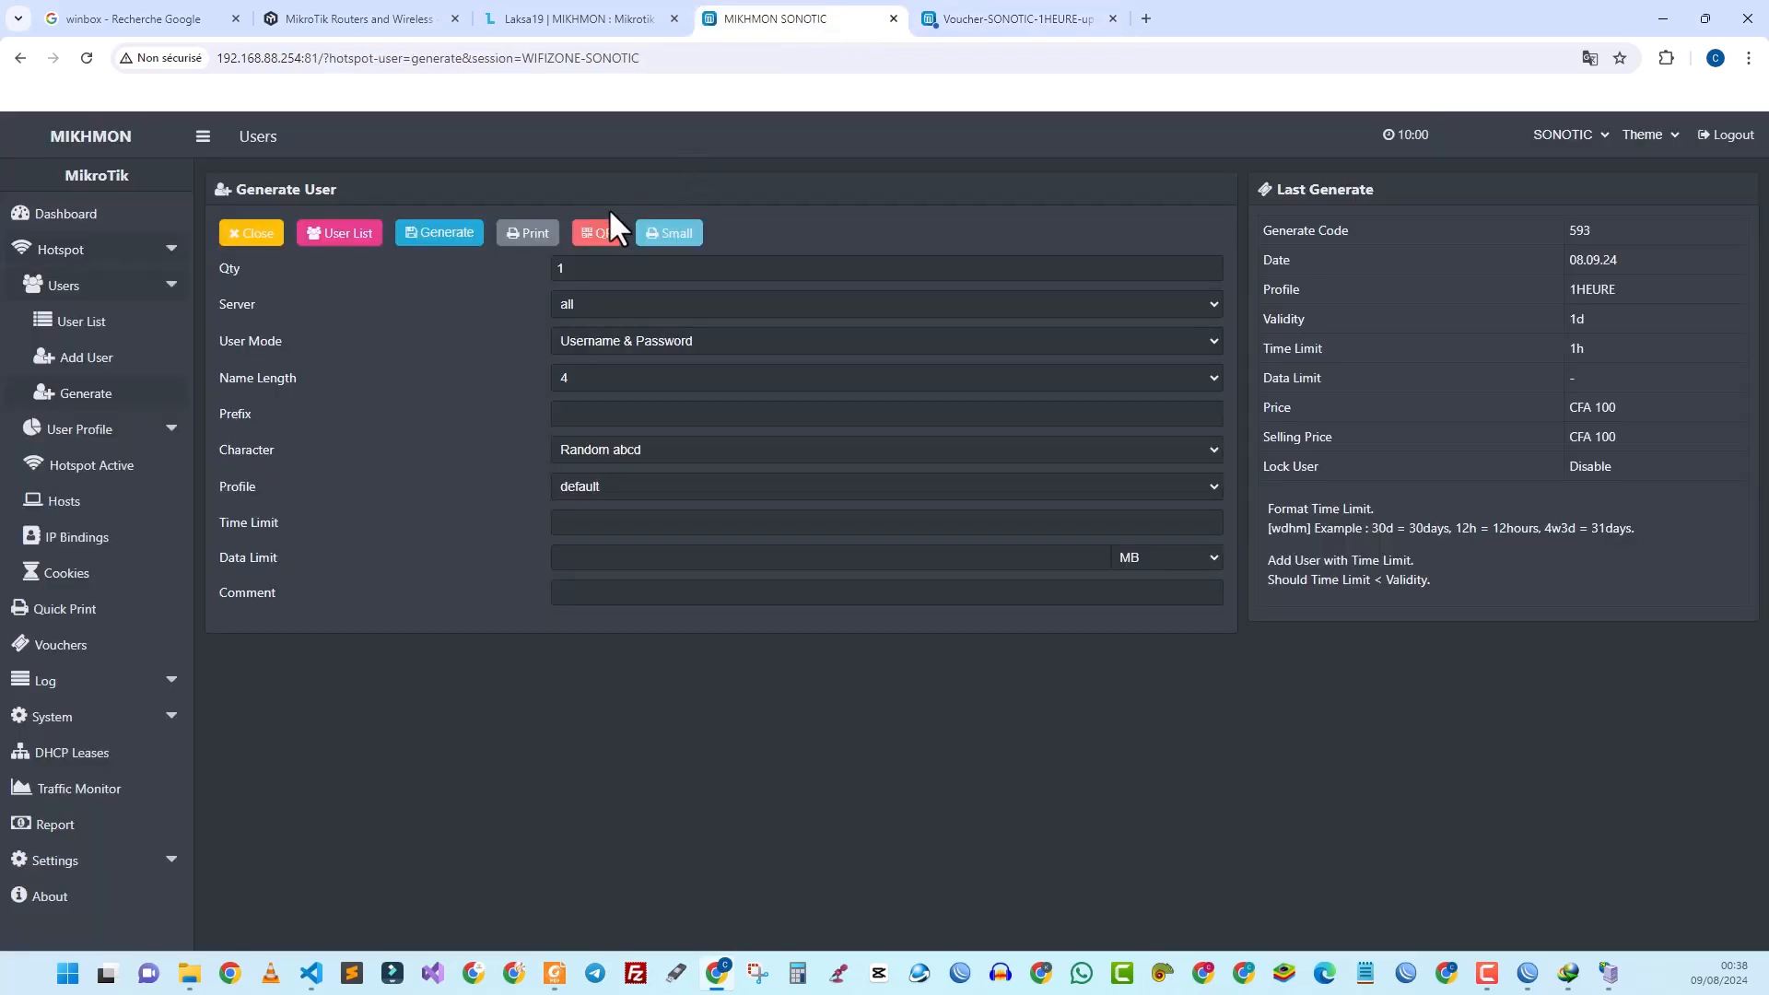
{"action": "left_click", "coordinate": [523, 236]}
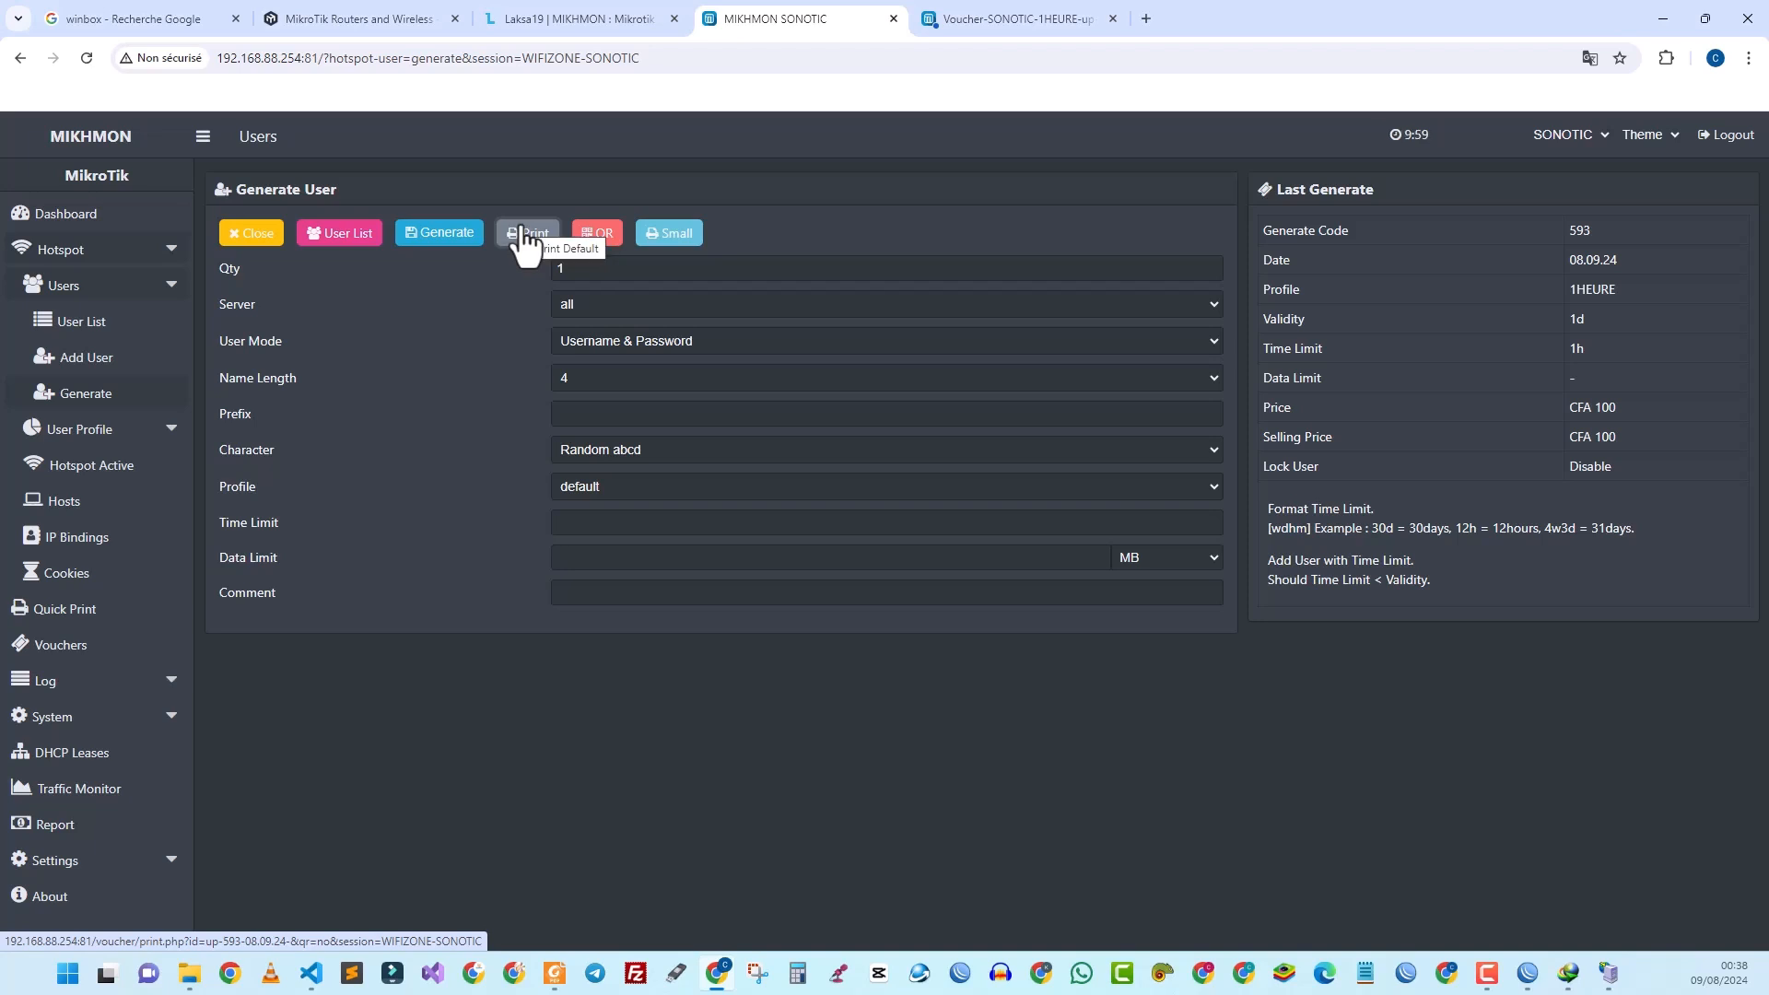
Step: Save the Small voucher layout as a PDF named 1H in the TICKET-WIFI folder
{"action": "left_click", "coordinate": [523, 236]}
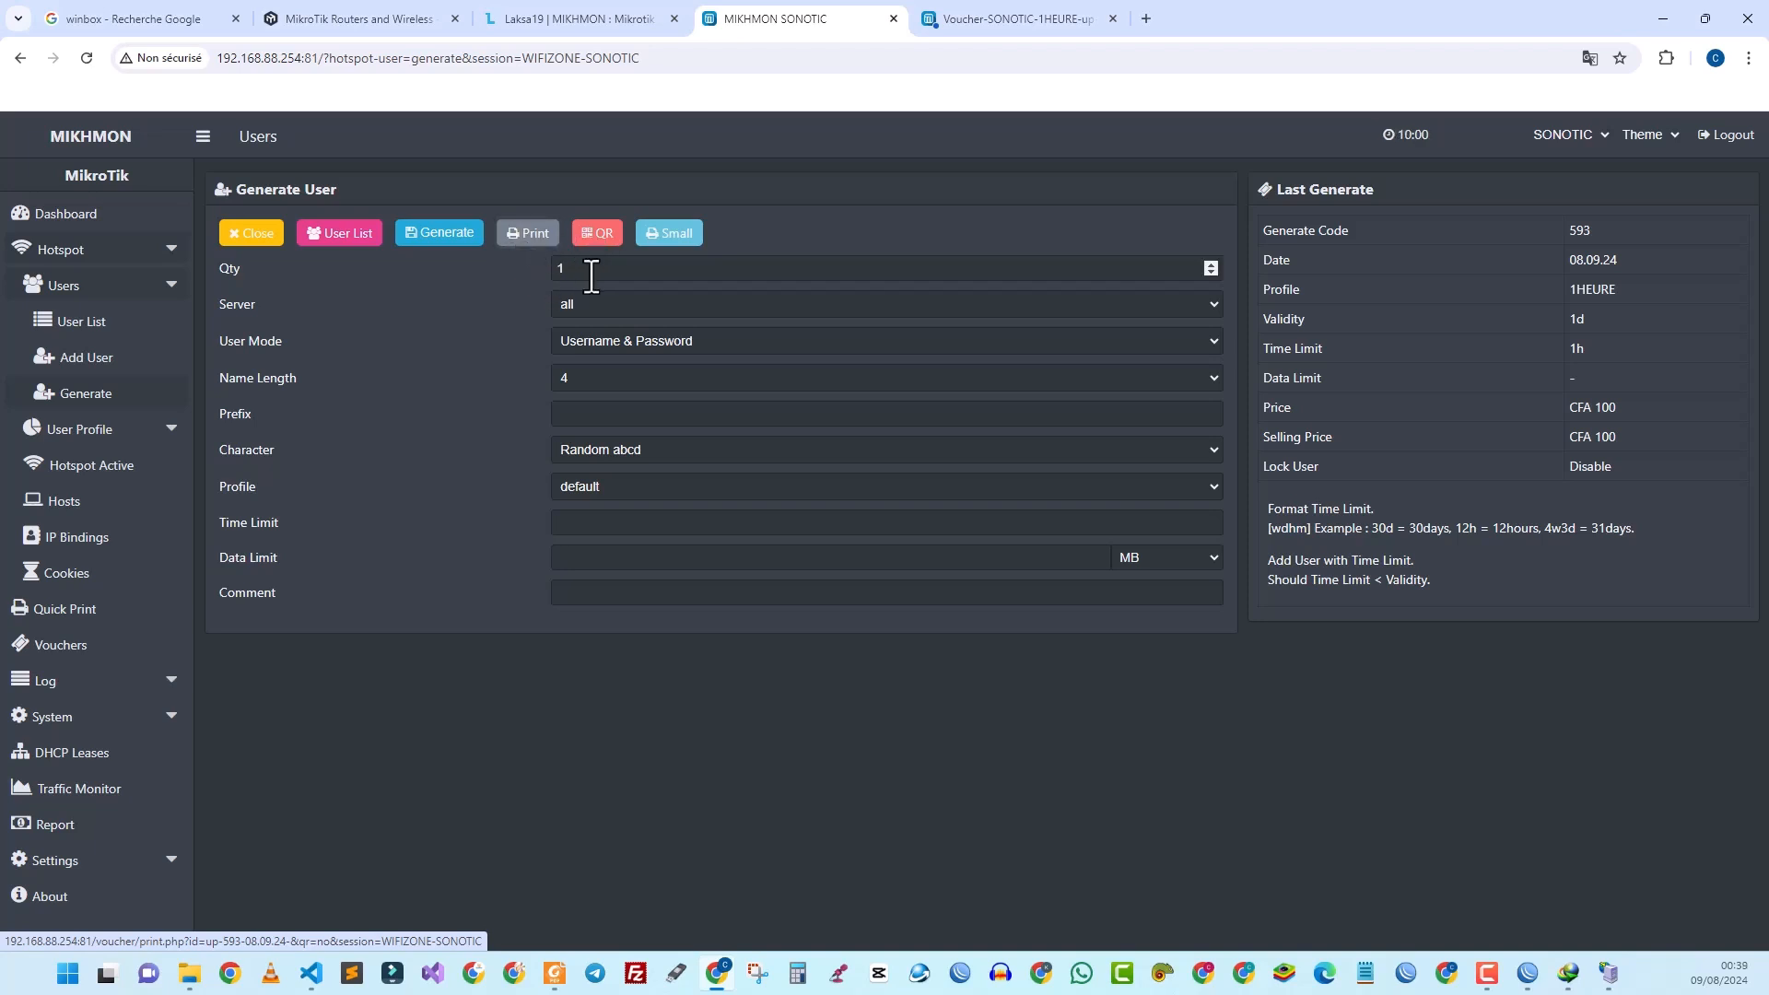
{"action": "left_click", "coordinate": [663, 243]}
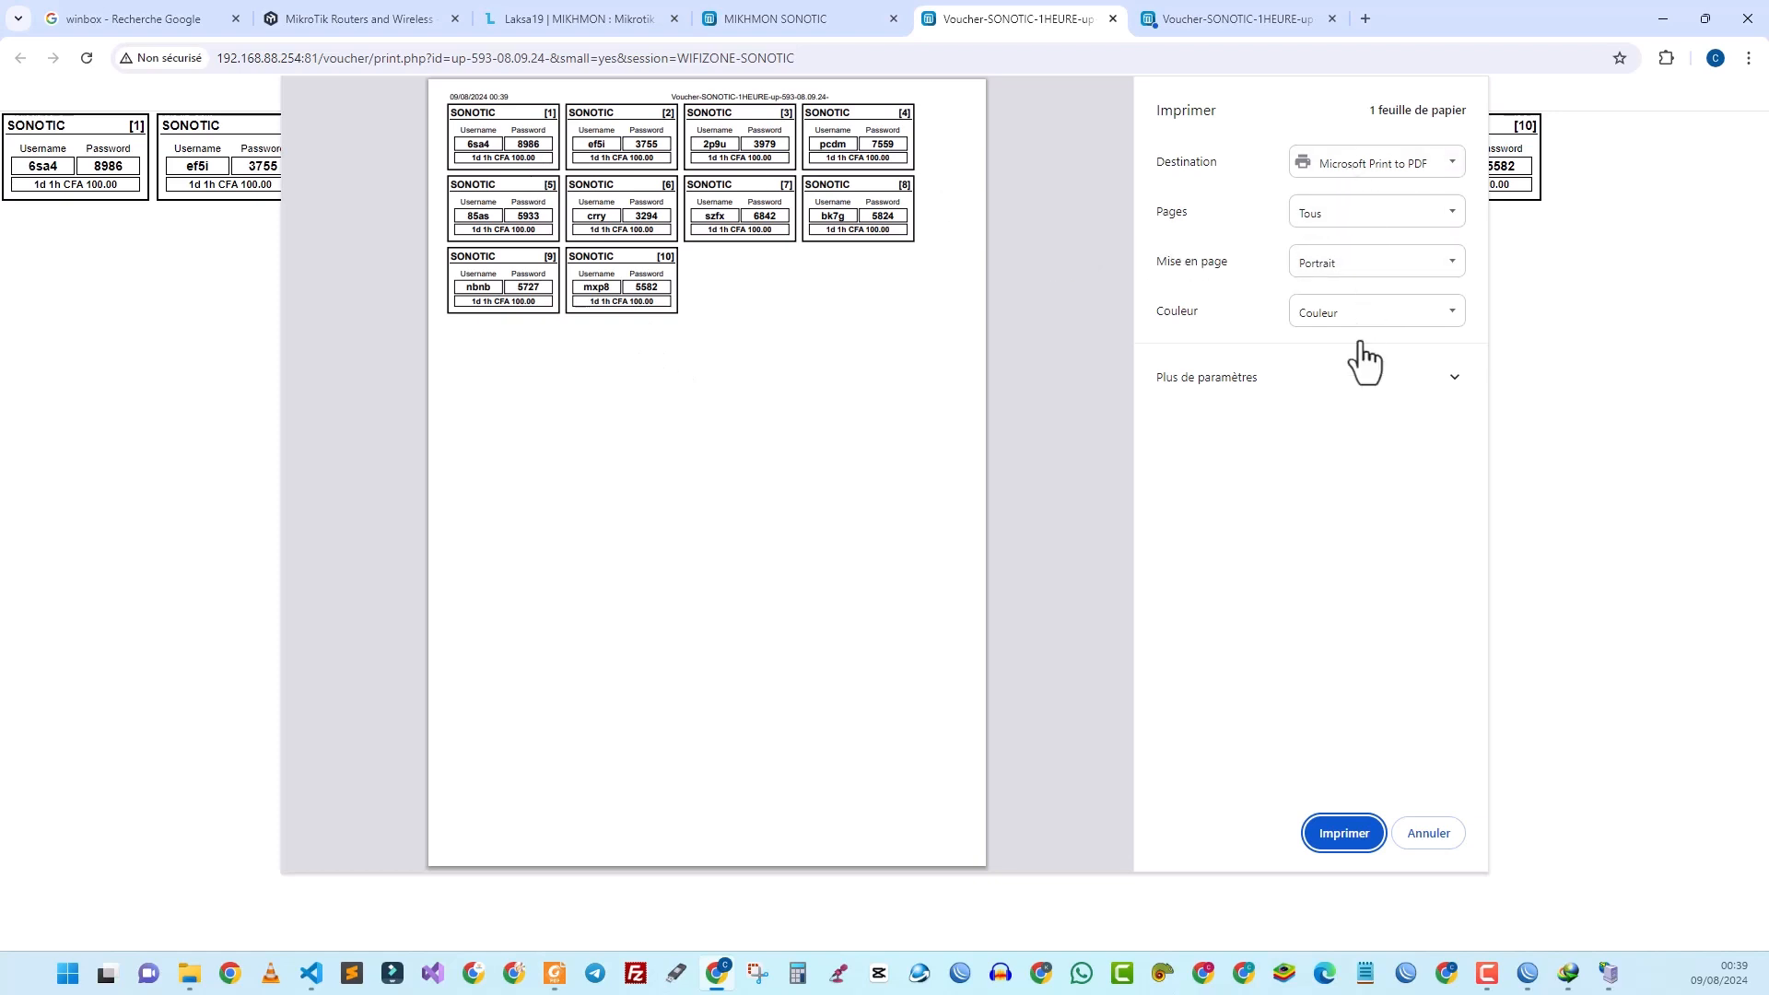
{"action": "left_click", "coordinate": [1356, 180]}
{"action": "left_click", "coordinate": [1347, 200]}
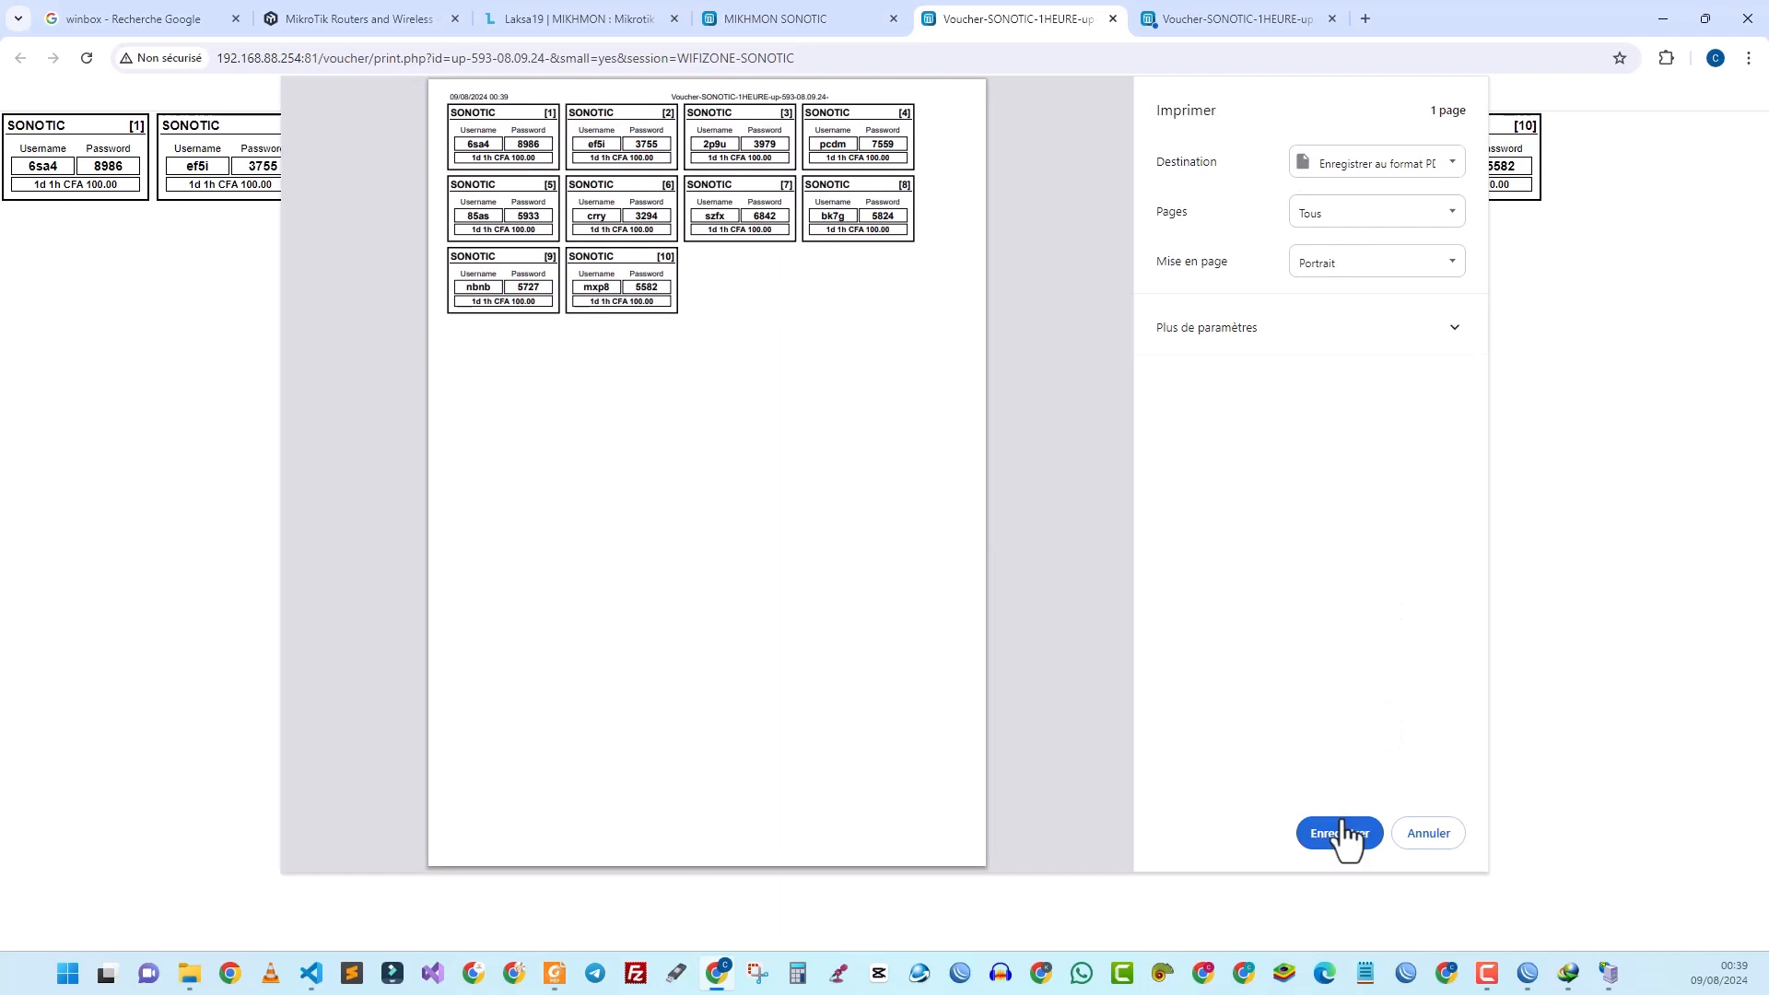
{"action": "left_click", "coordinate": [1341, 834]}
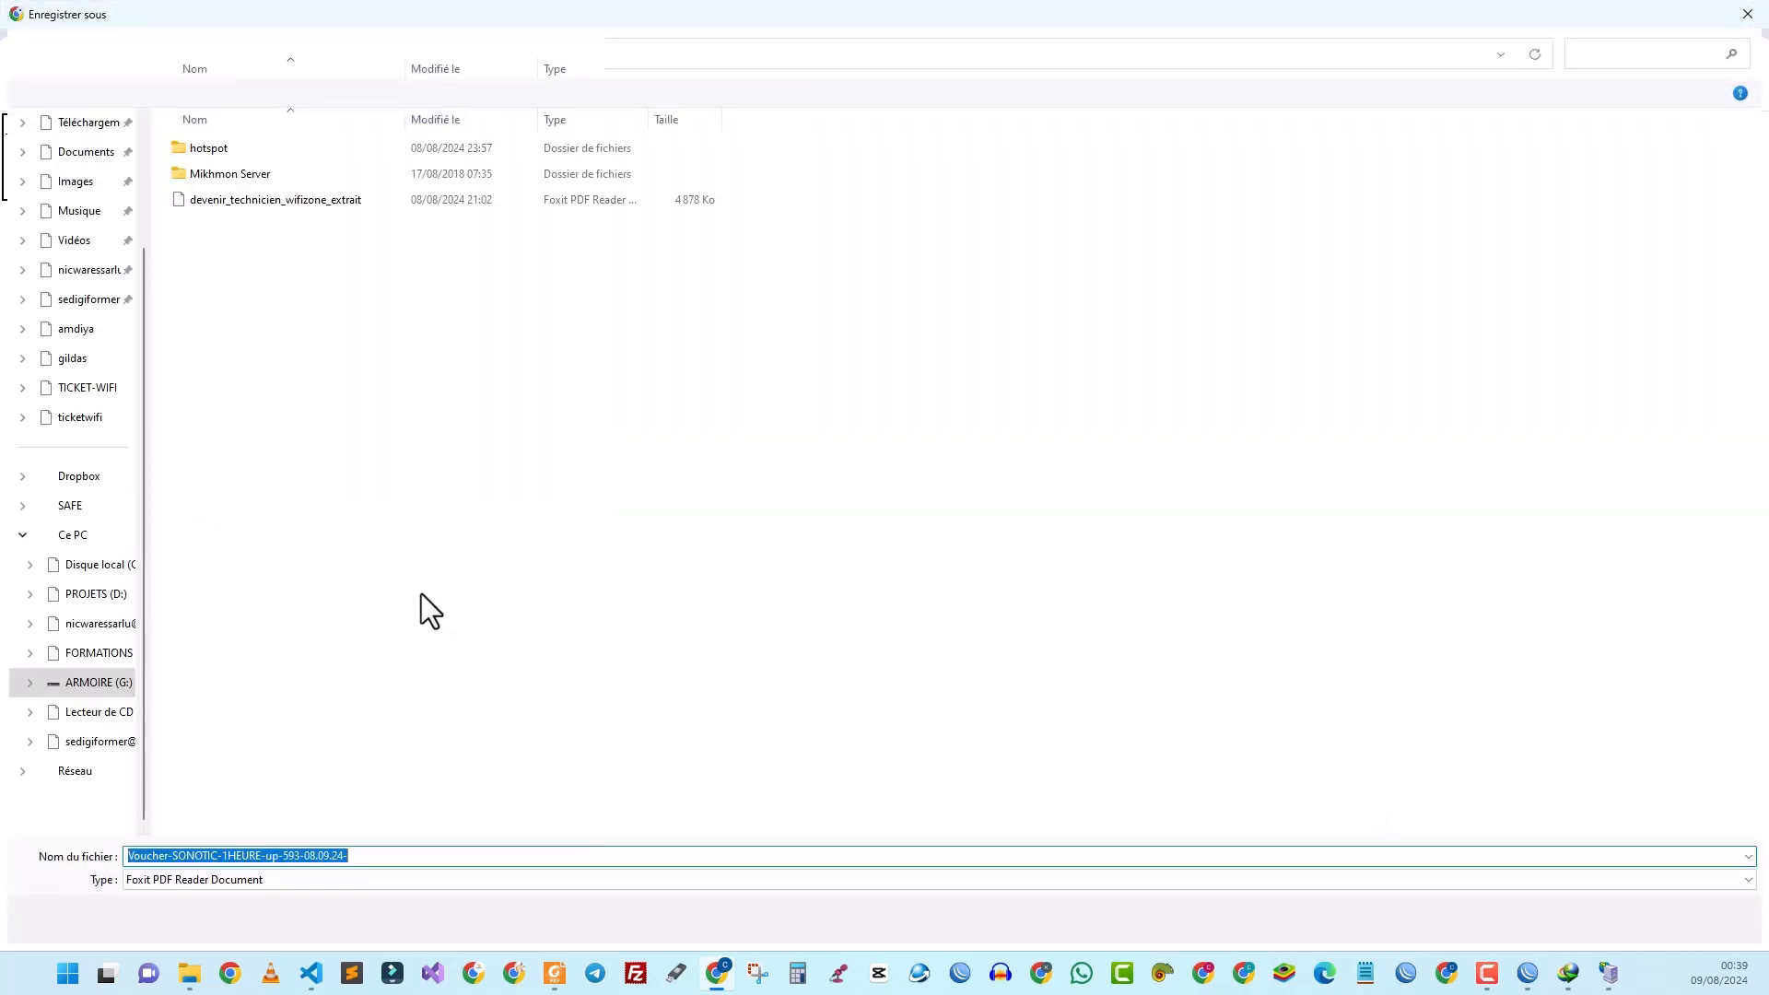
{"action": "left_click", "coordinate": [72, 387]}
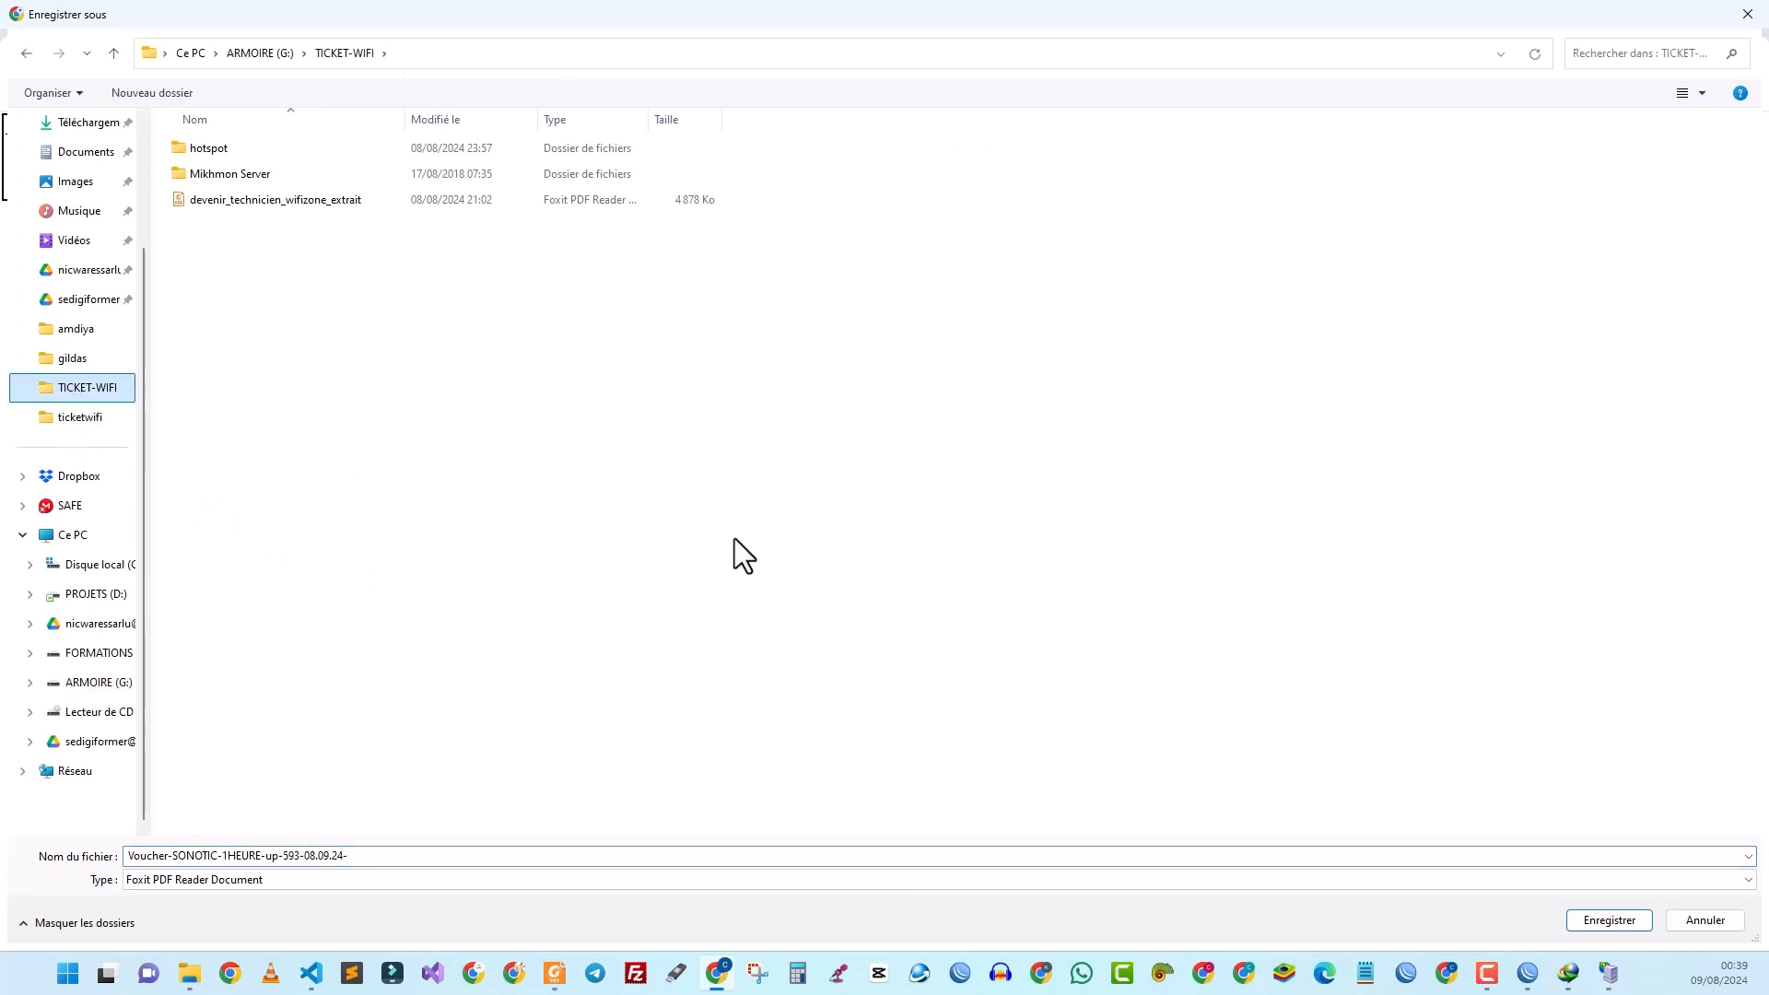
{"action": "left_click", "coordinate": [481, 853]}
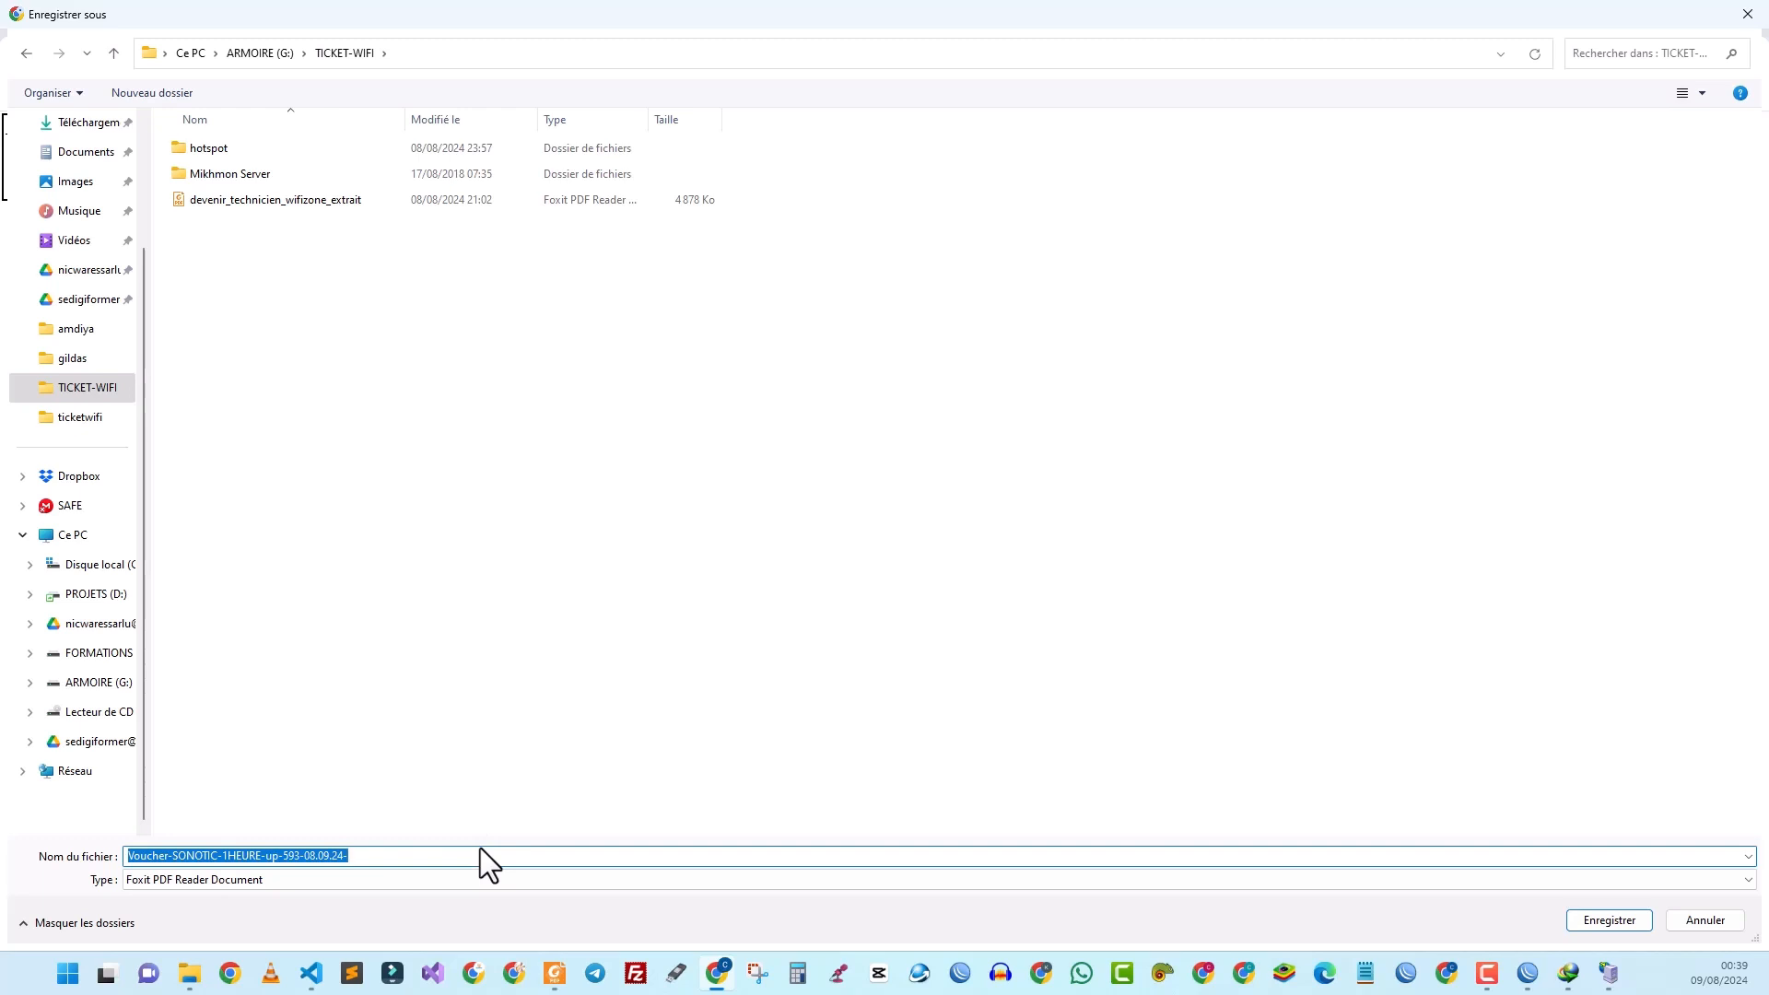
{"action": "type", "text": "1H"}
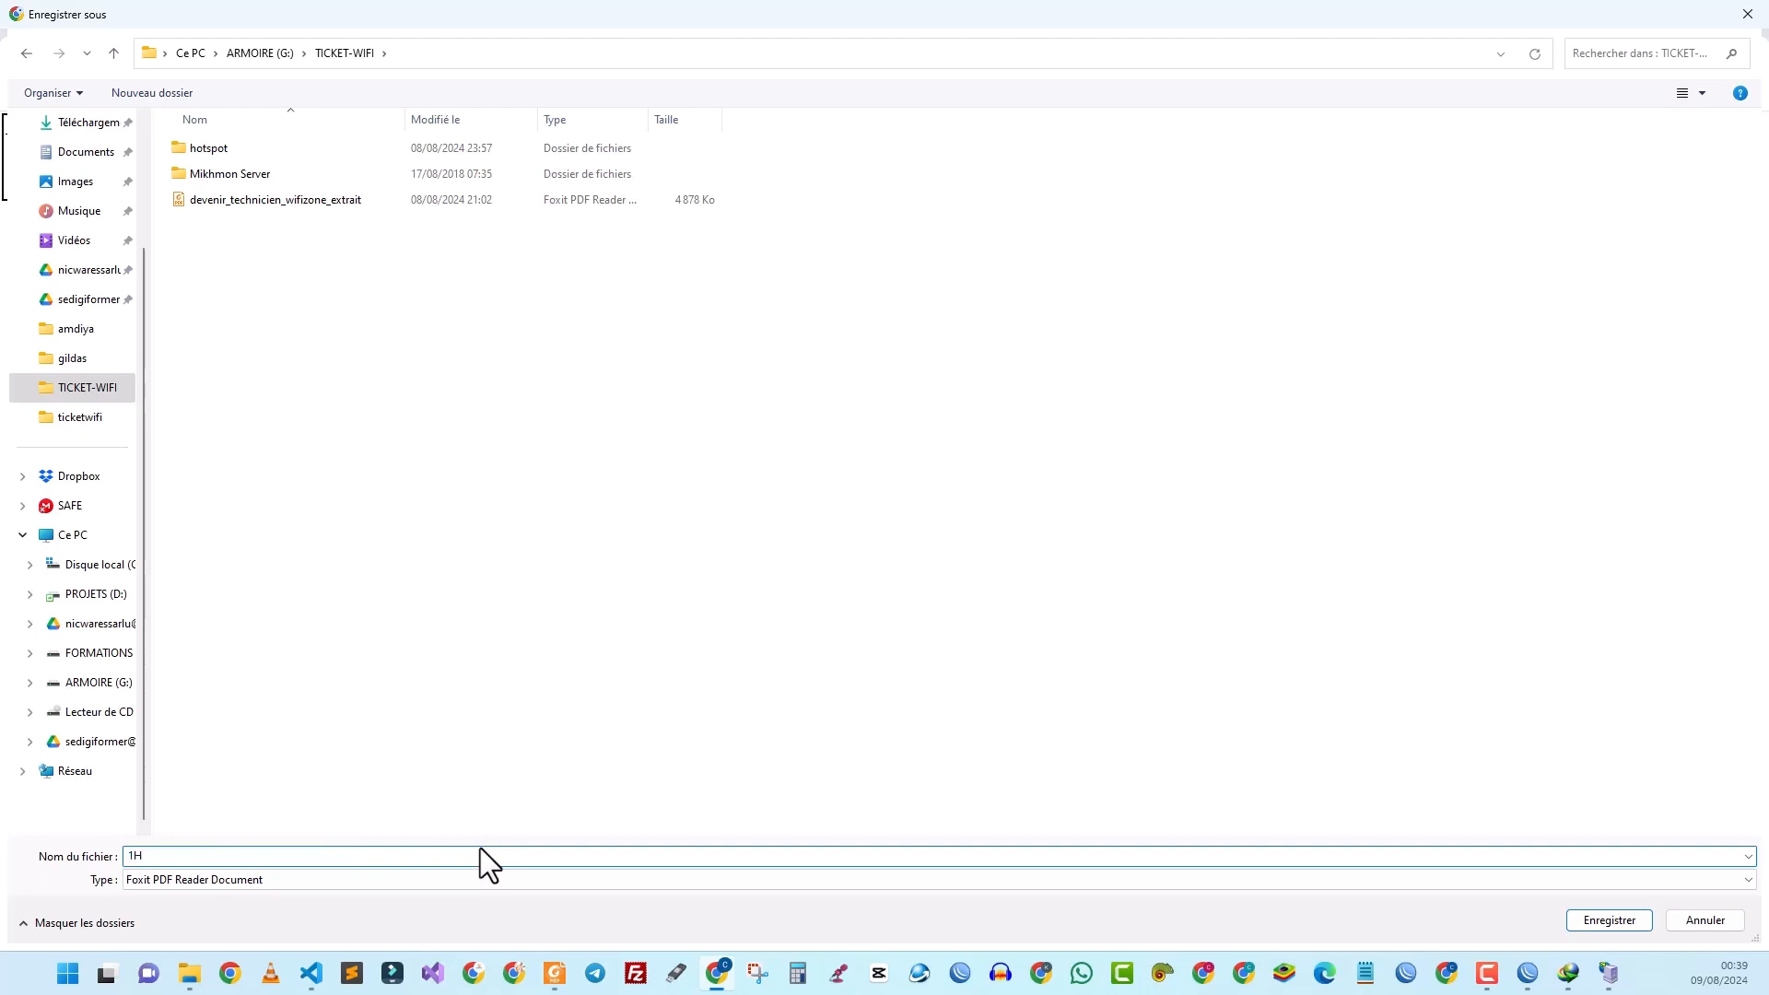
{"action": "key", "text": "Return"}
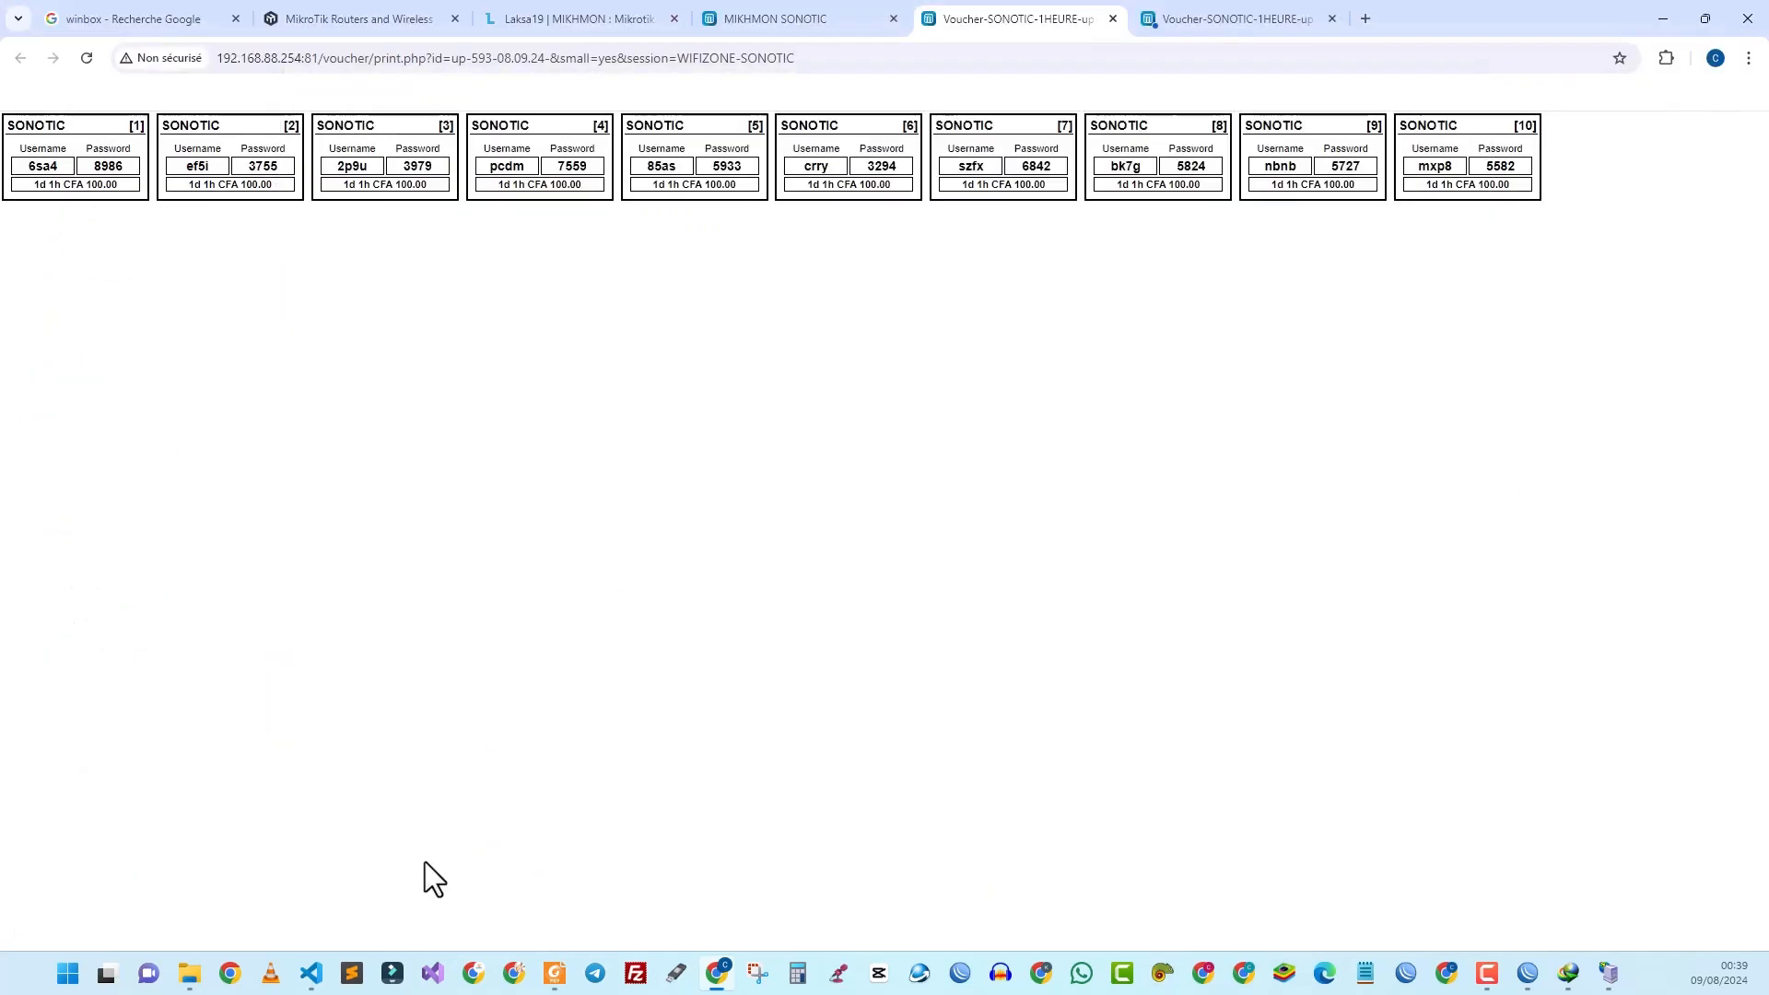
Step: Show the TICKET-WIFI folder in File Explorer and select the new 1H PDF
{"action": "mouse_move", "coordinate": [185, 978]}
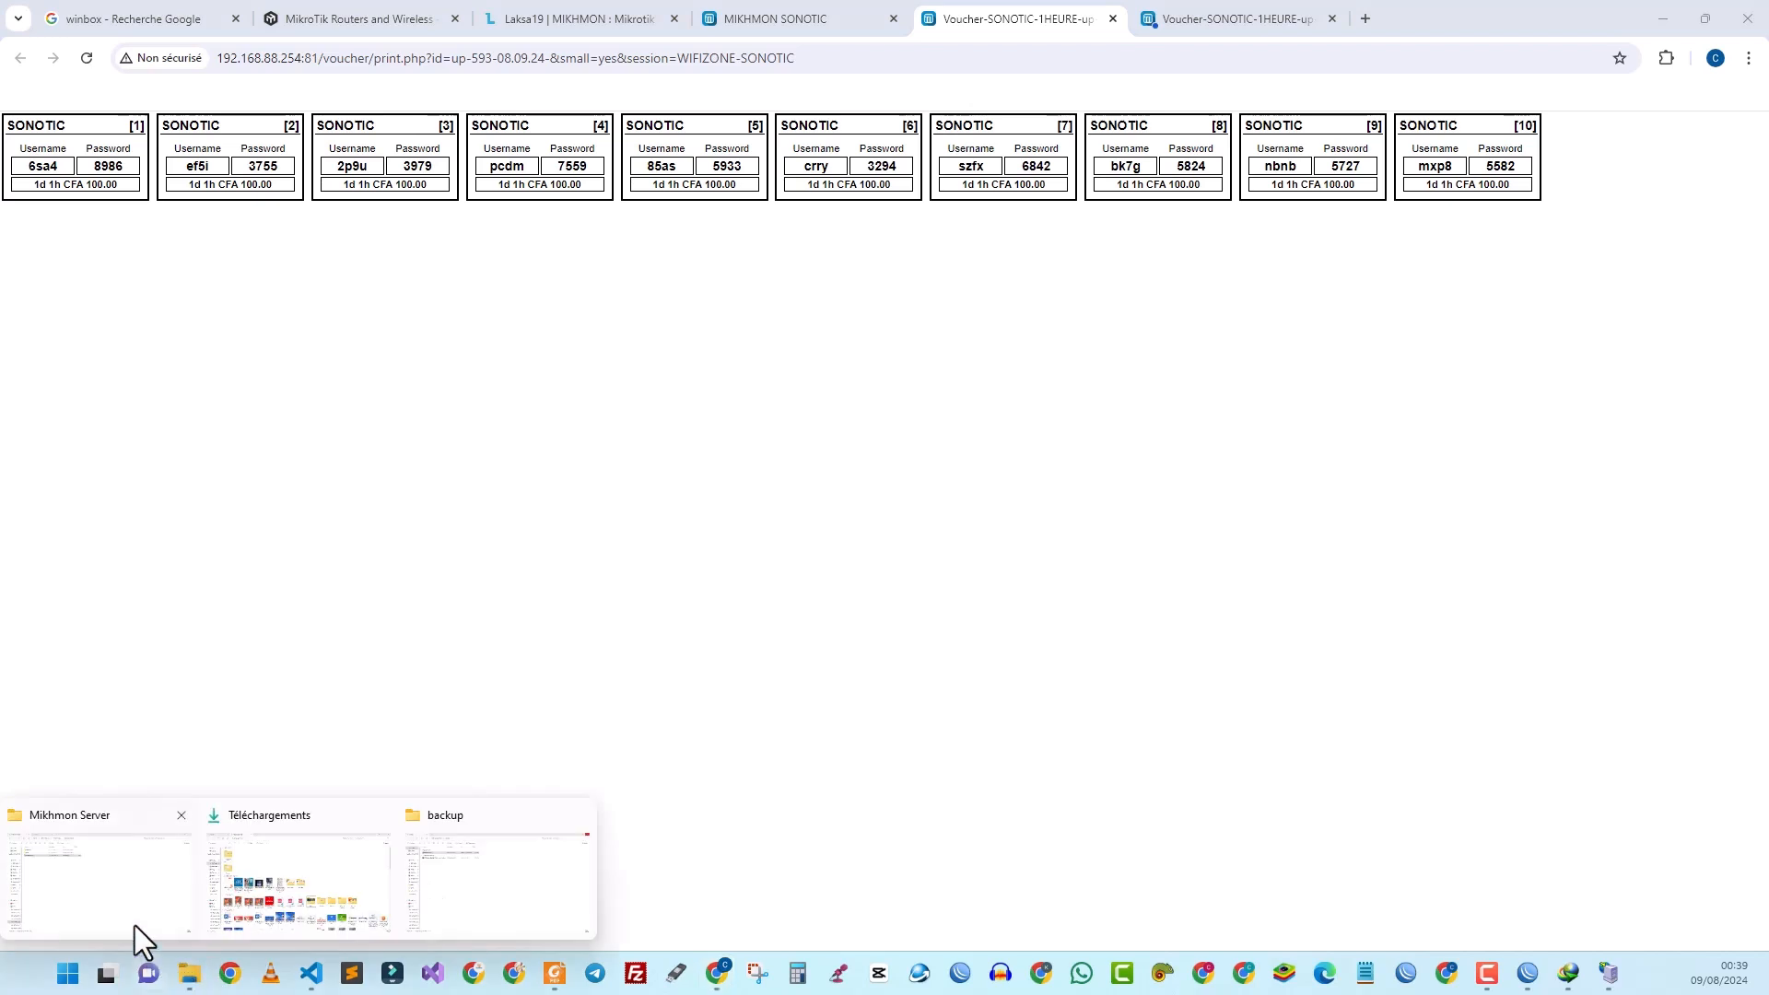
{"action": "left_click", "coordinate": [97, 892]}
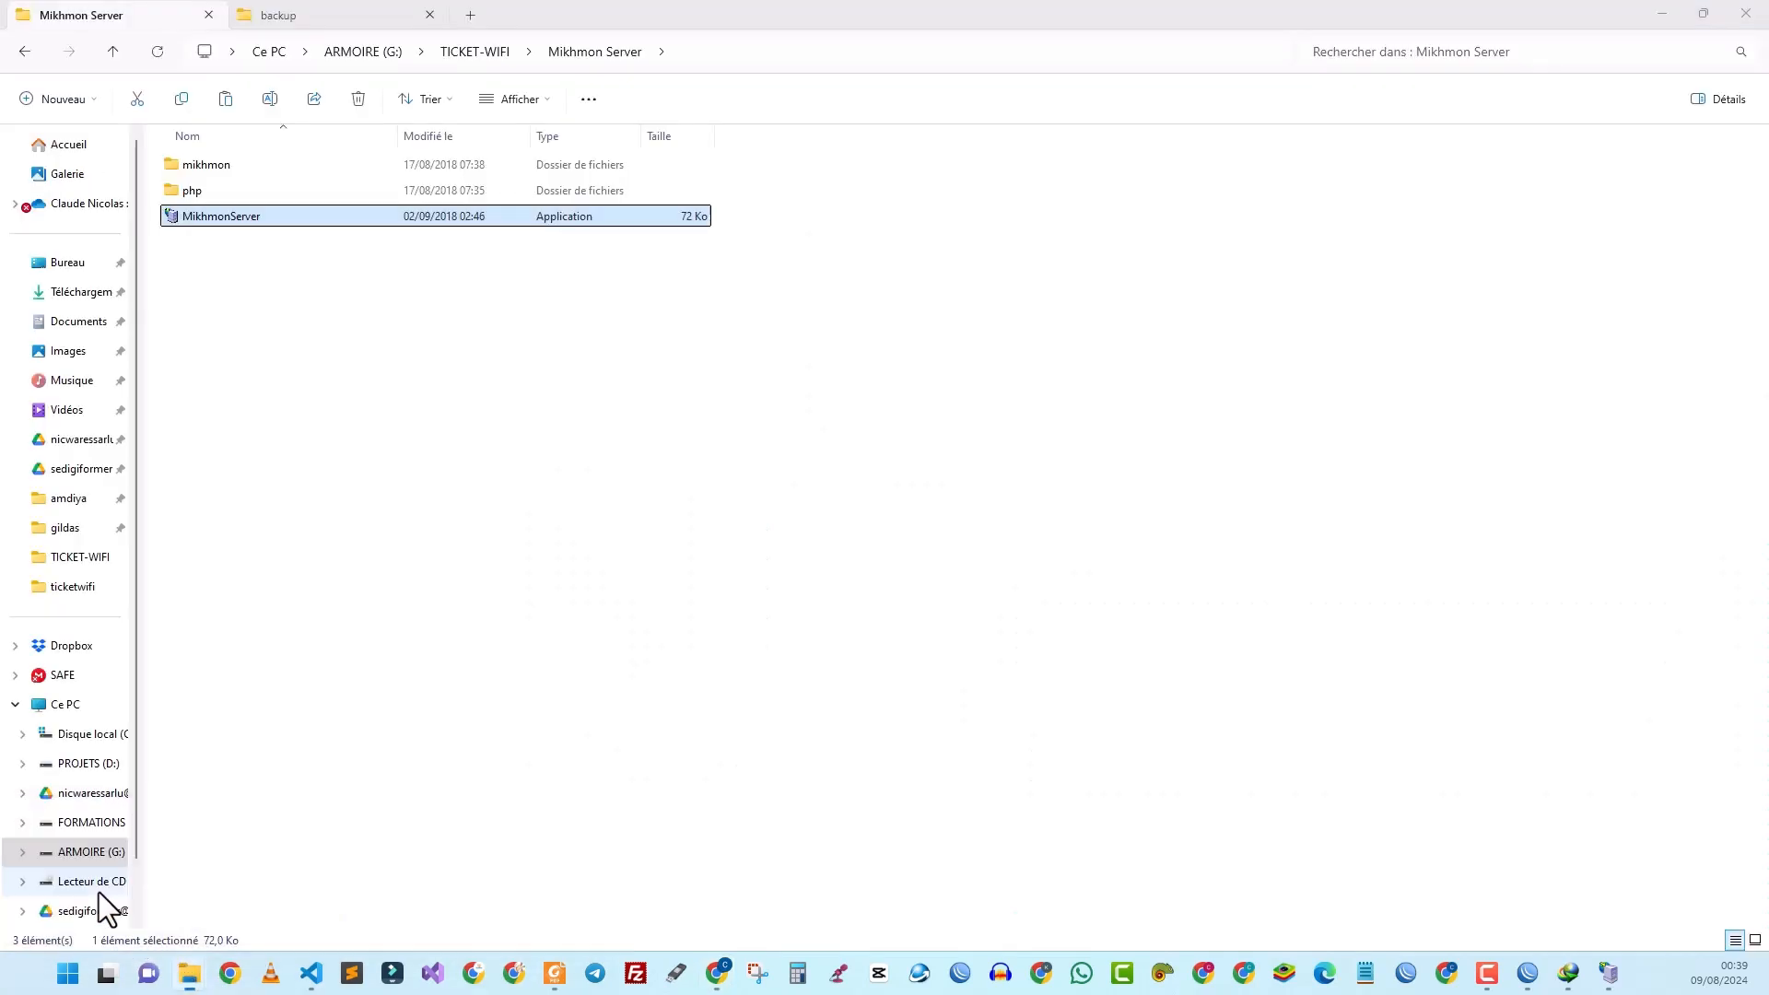
{"action": "left_click", "coordinate": [446, 51]}
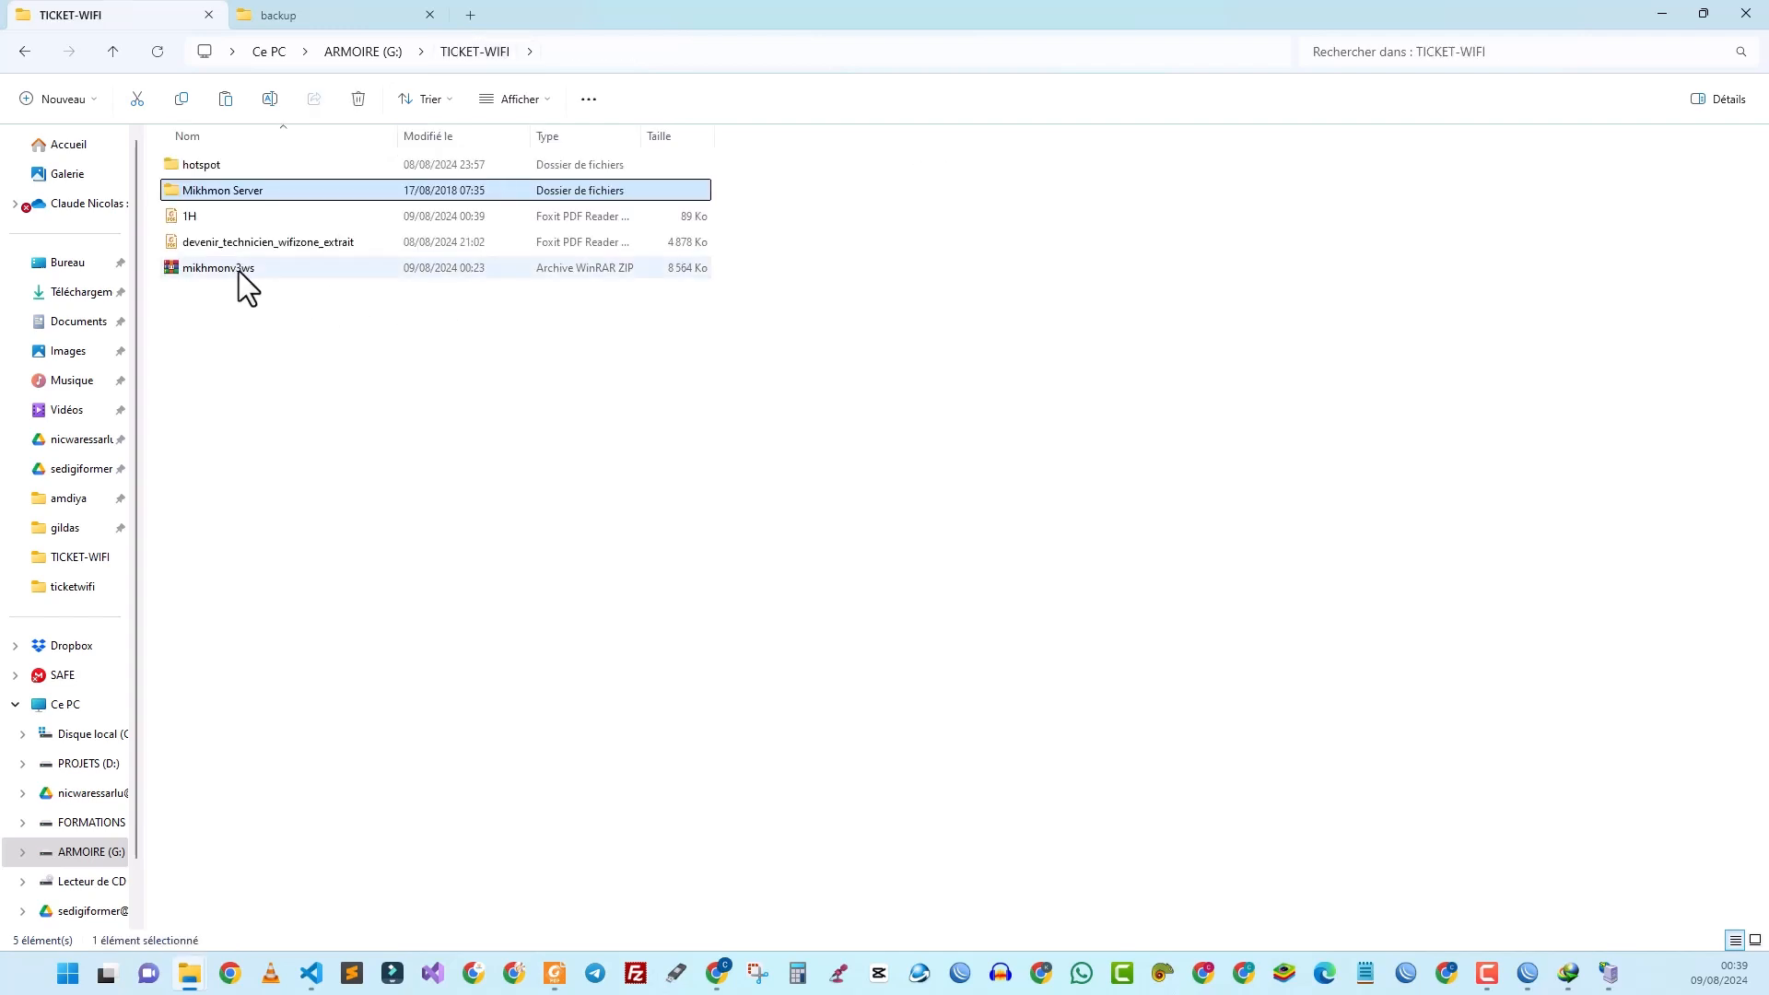
{"action": "left_click", "coordinate": [195, 221]}
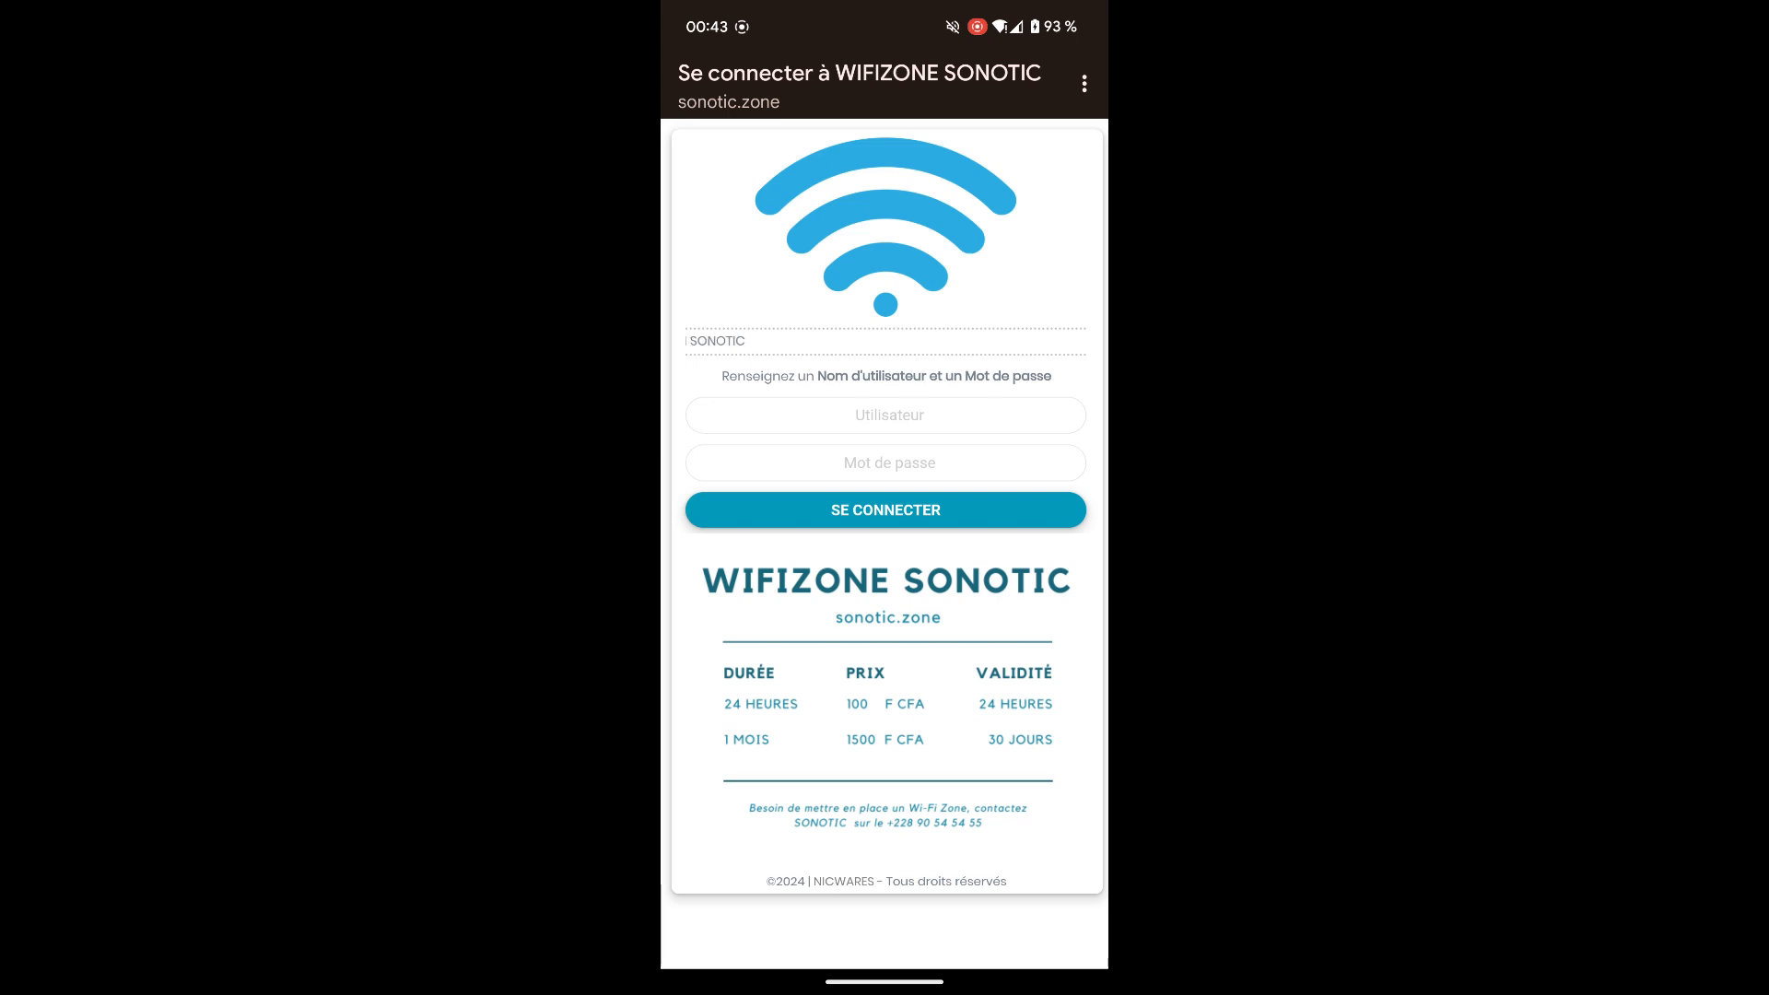
Step: On the phone, log in to the WIFIZONE SONOTIC portal with the first voucher's username and password
{"action": "left_click", "coordinate": [766, 408]}
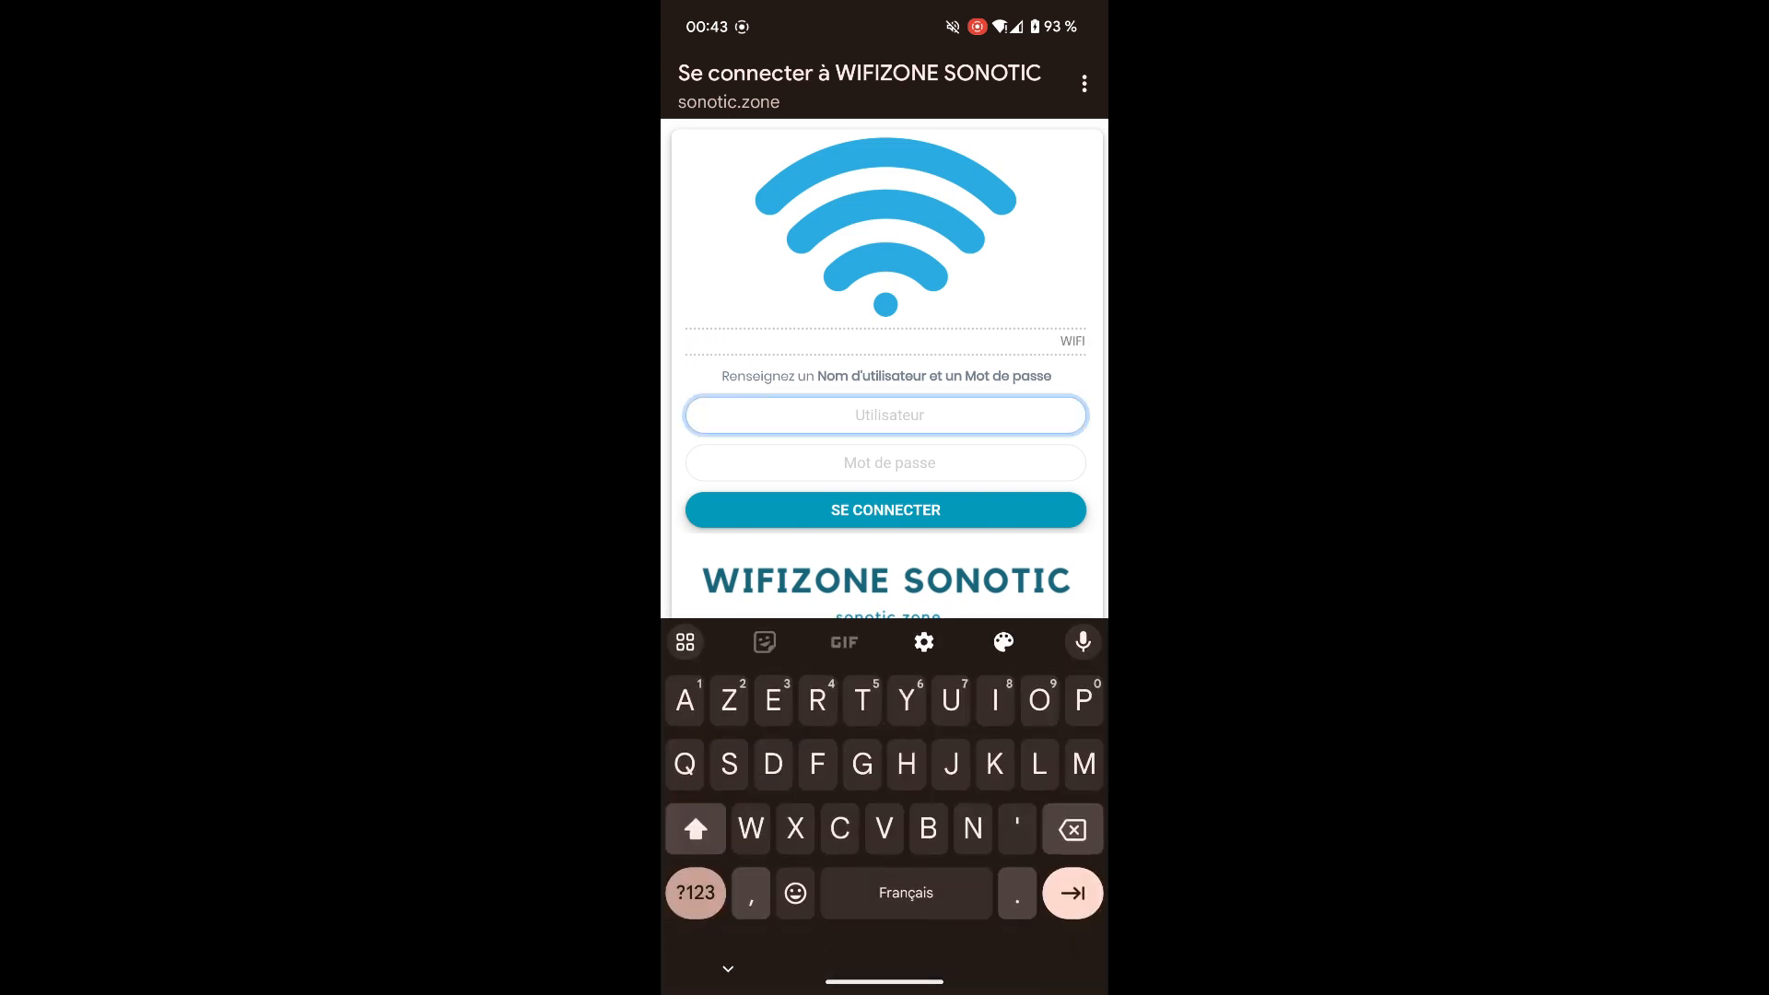
{"action": "left_click", "coordinate": [670, 906]}
{"action": "type", "text": "6sa"}
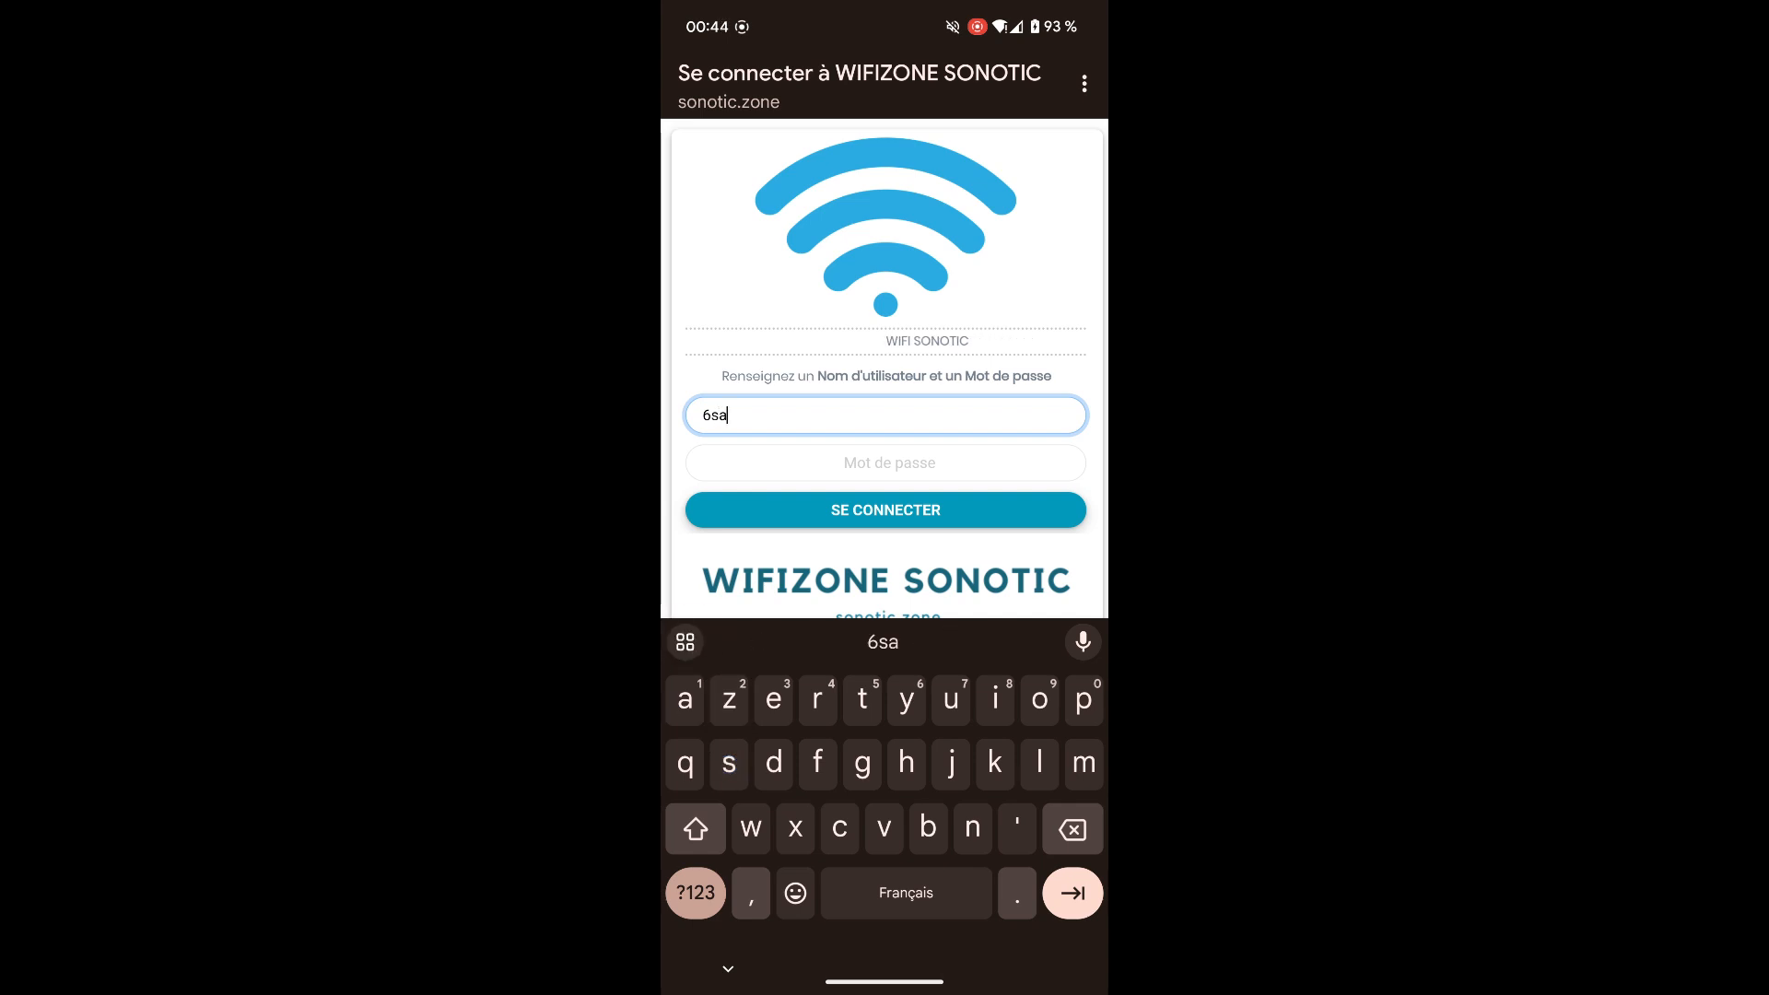
{"action": "left_click", "coordinate": [696, 892]}
{"action": "type", "text": "4"}
{"action": "left_click", "coordinate": [848, 463]}
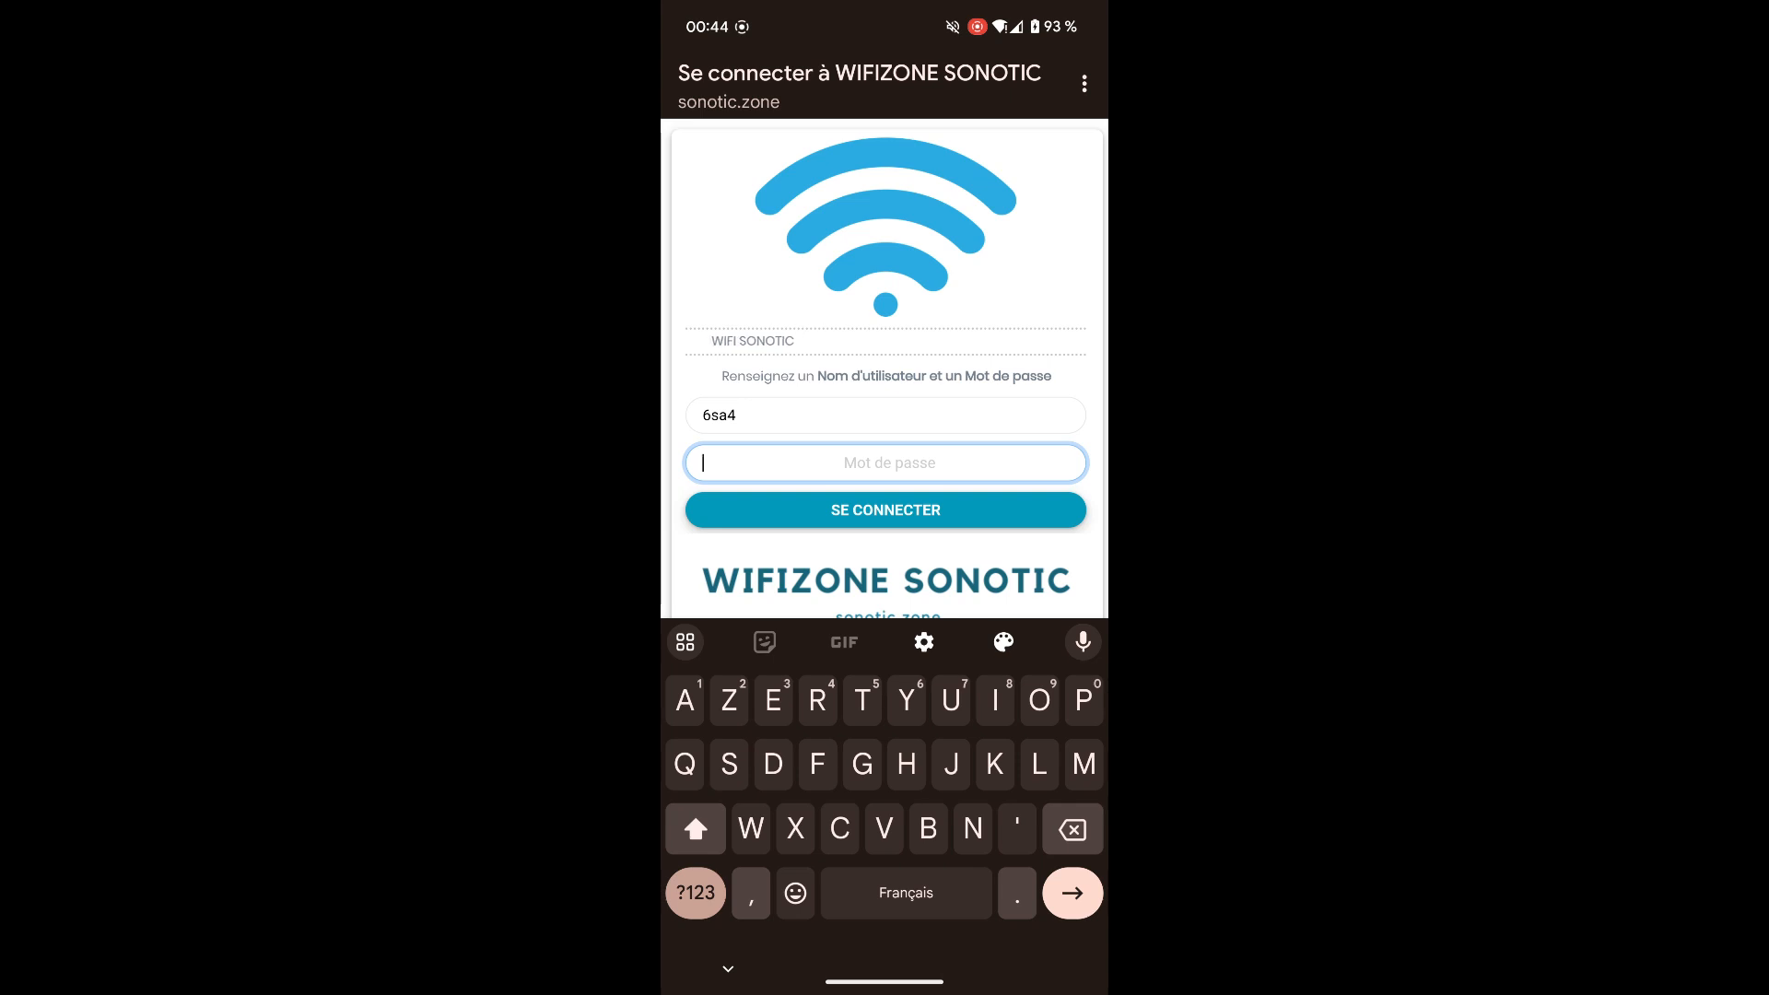
{"action": "left_click", "coordinate": [696, 893]}
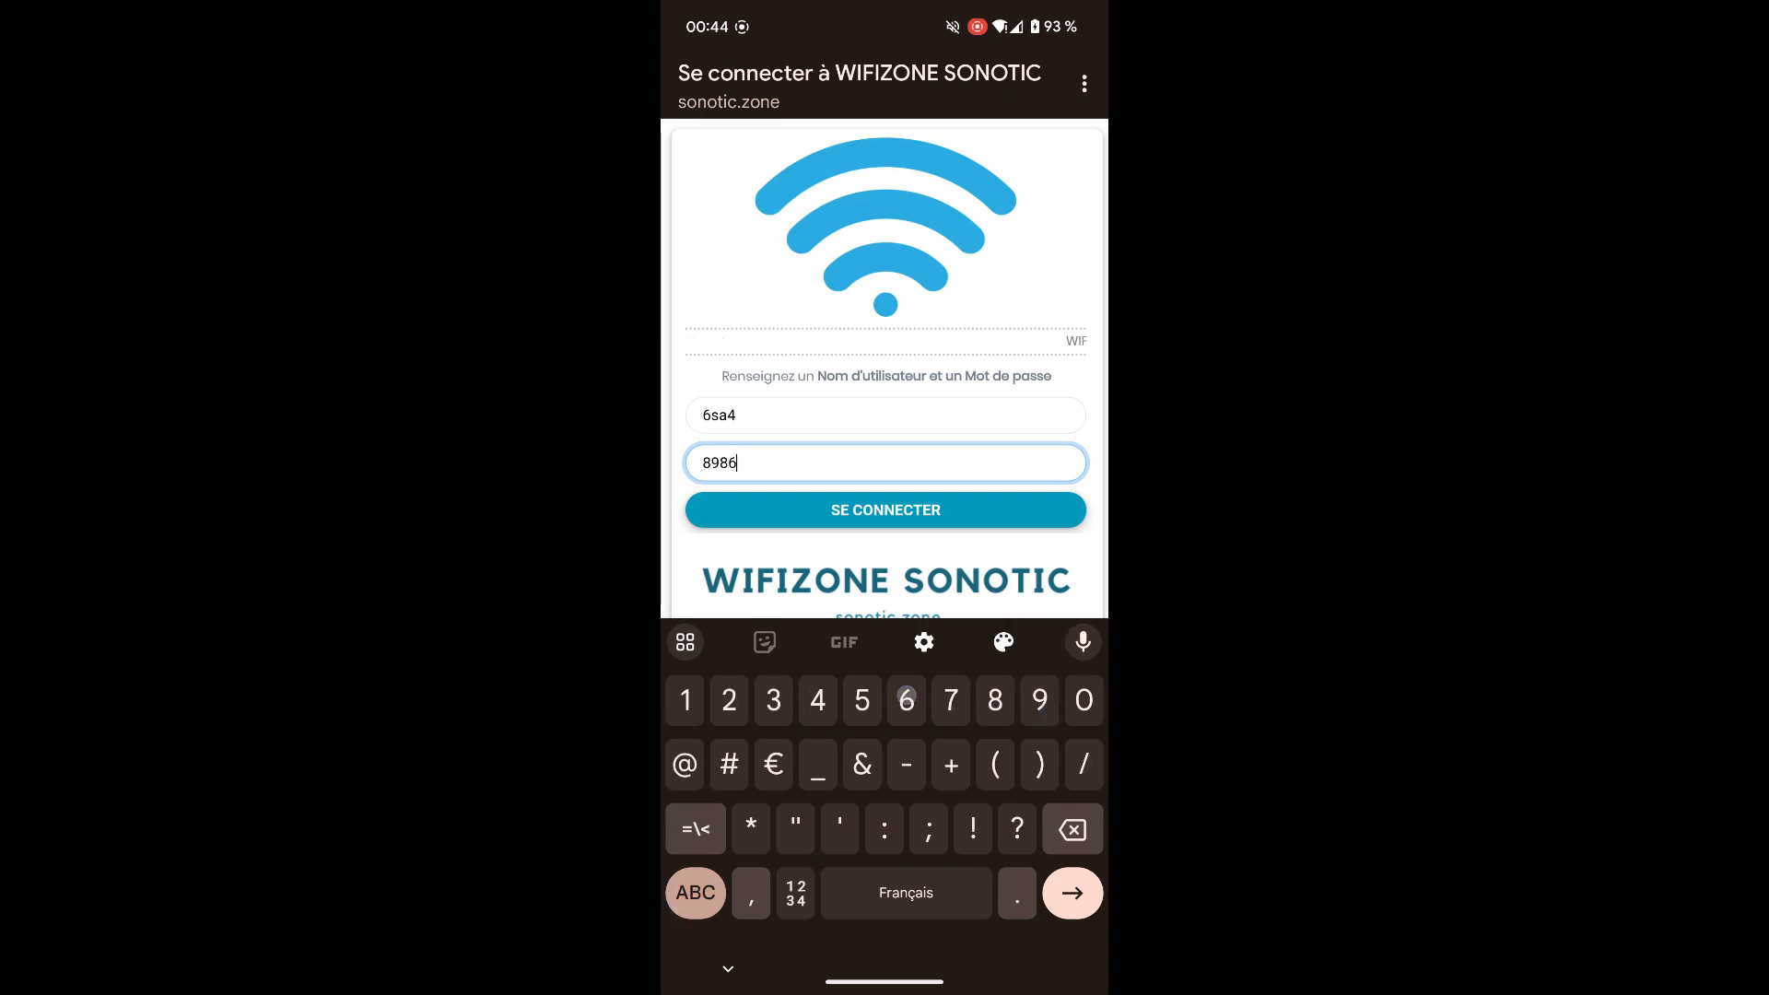
{"action": "left_click", "coordinate": [728, 969]}
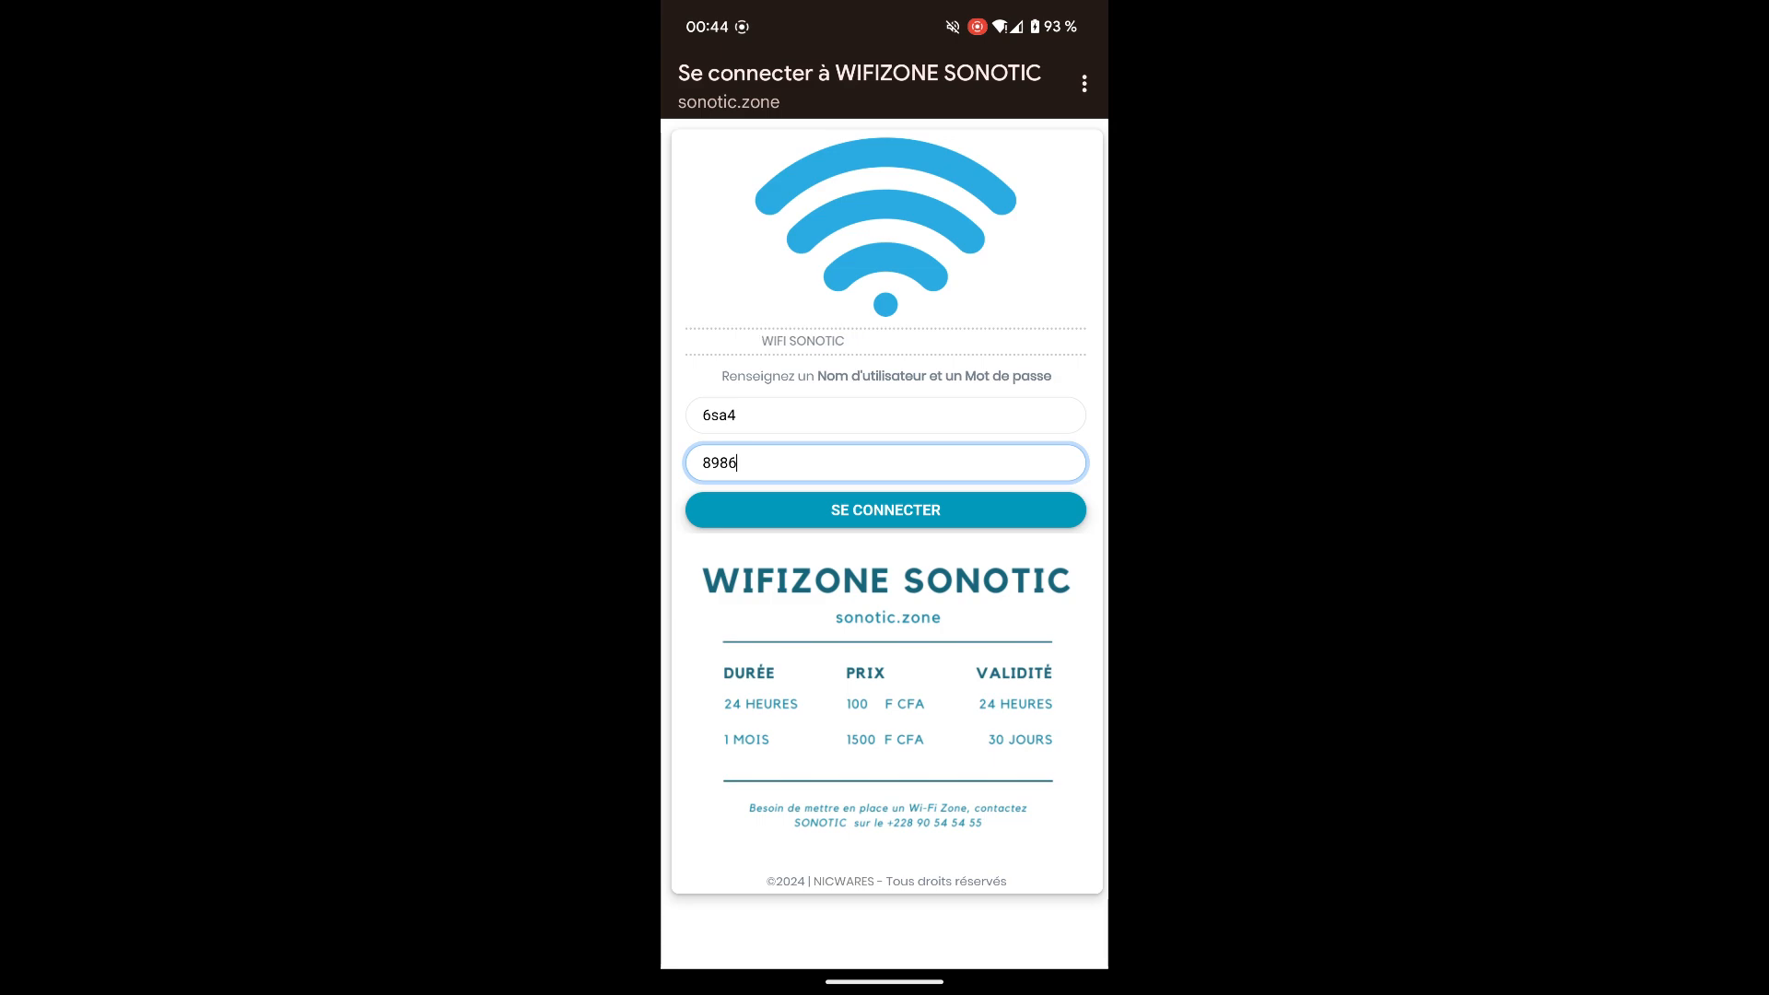
{"action": "left_click", "coordinate": [886, 509]}
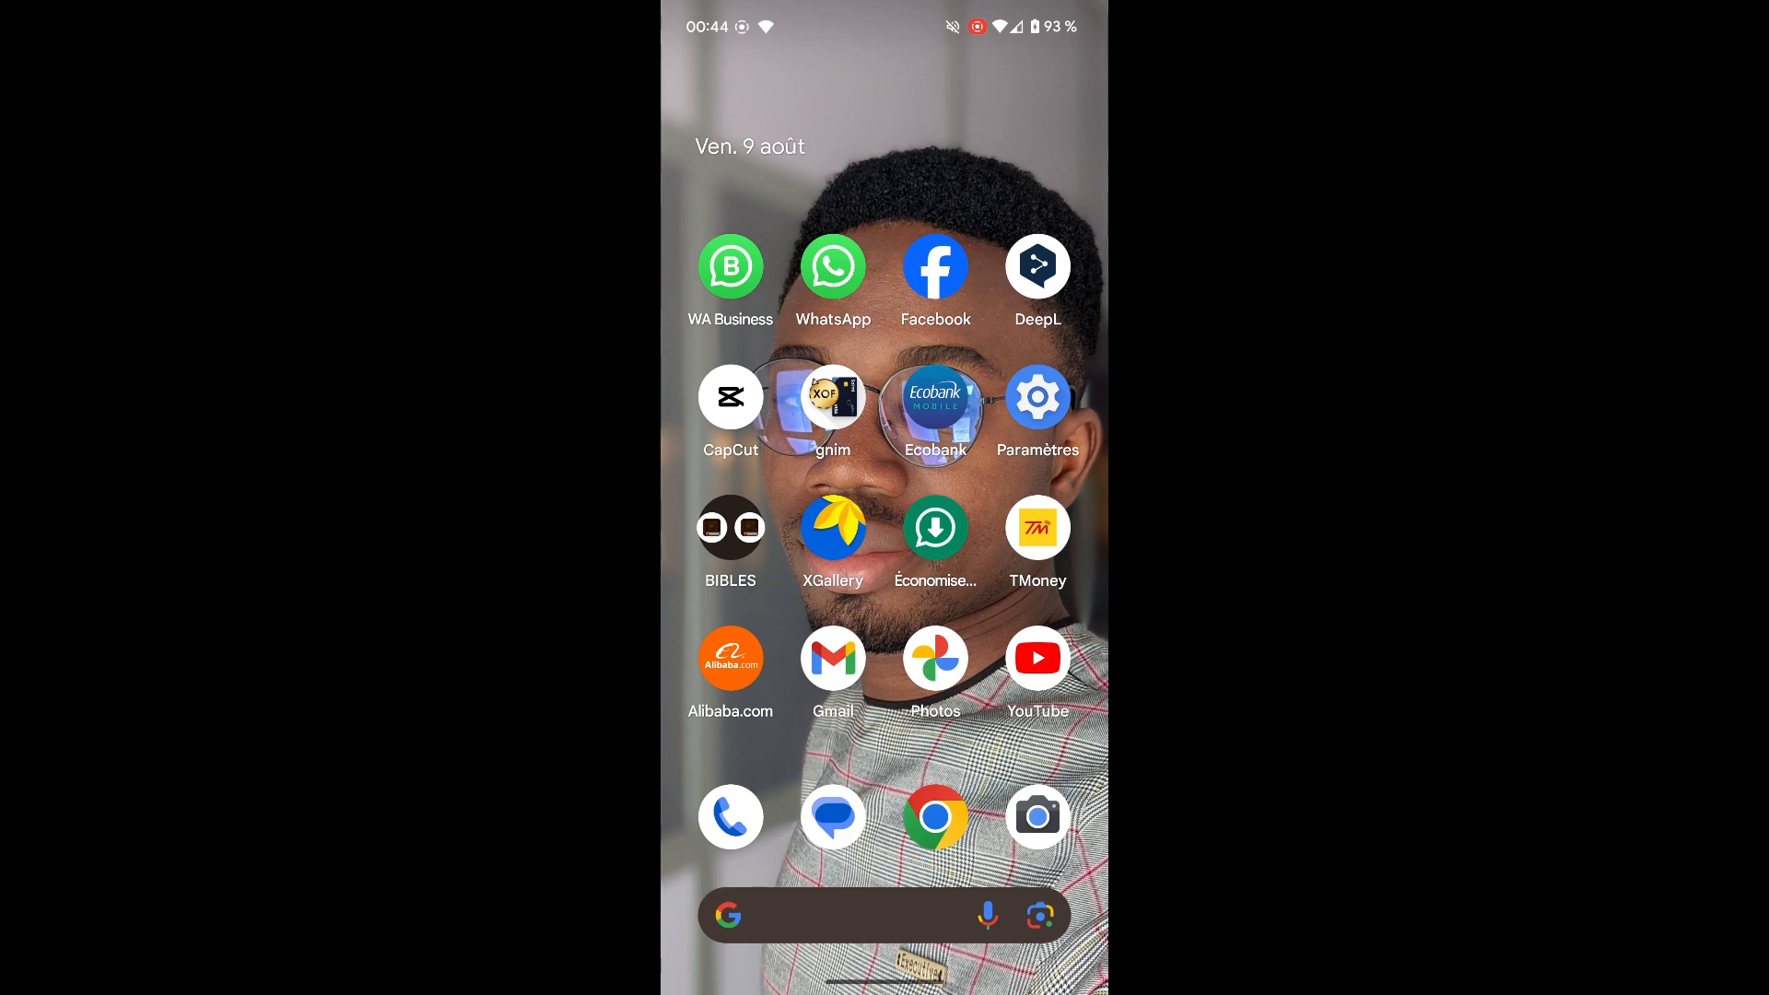
Step: On the phone, search Google for "c'est quoi un wifizone" in a new Chrome tab
{"action": "left_click", "coordinate": [935, 817]}
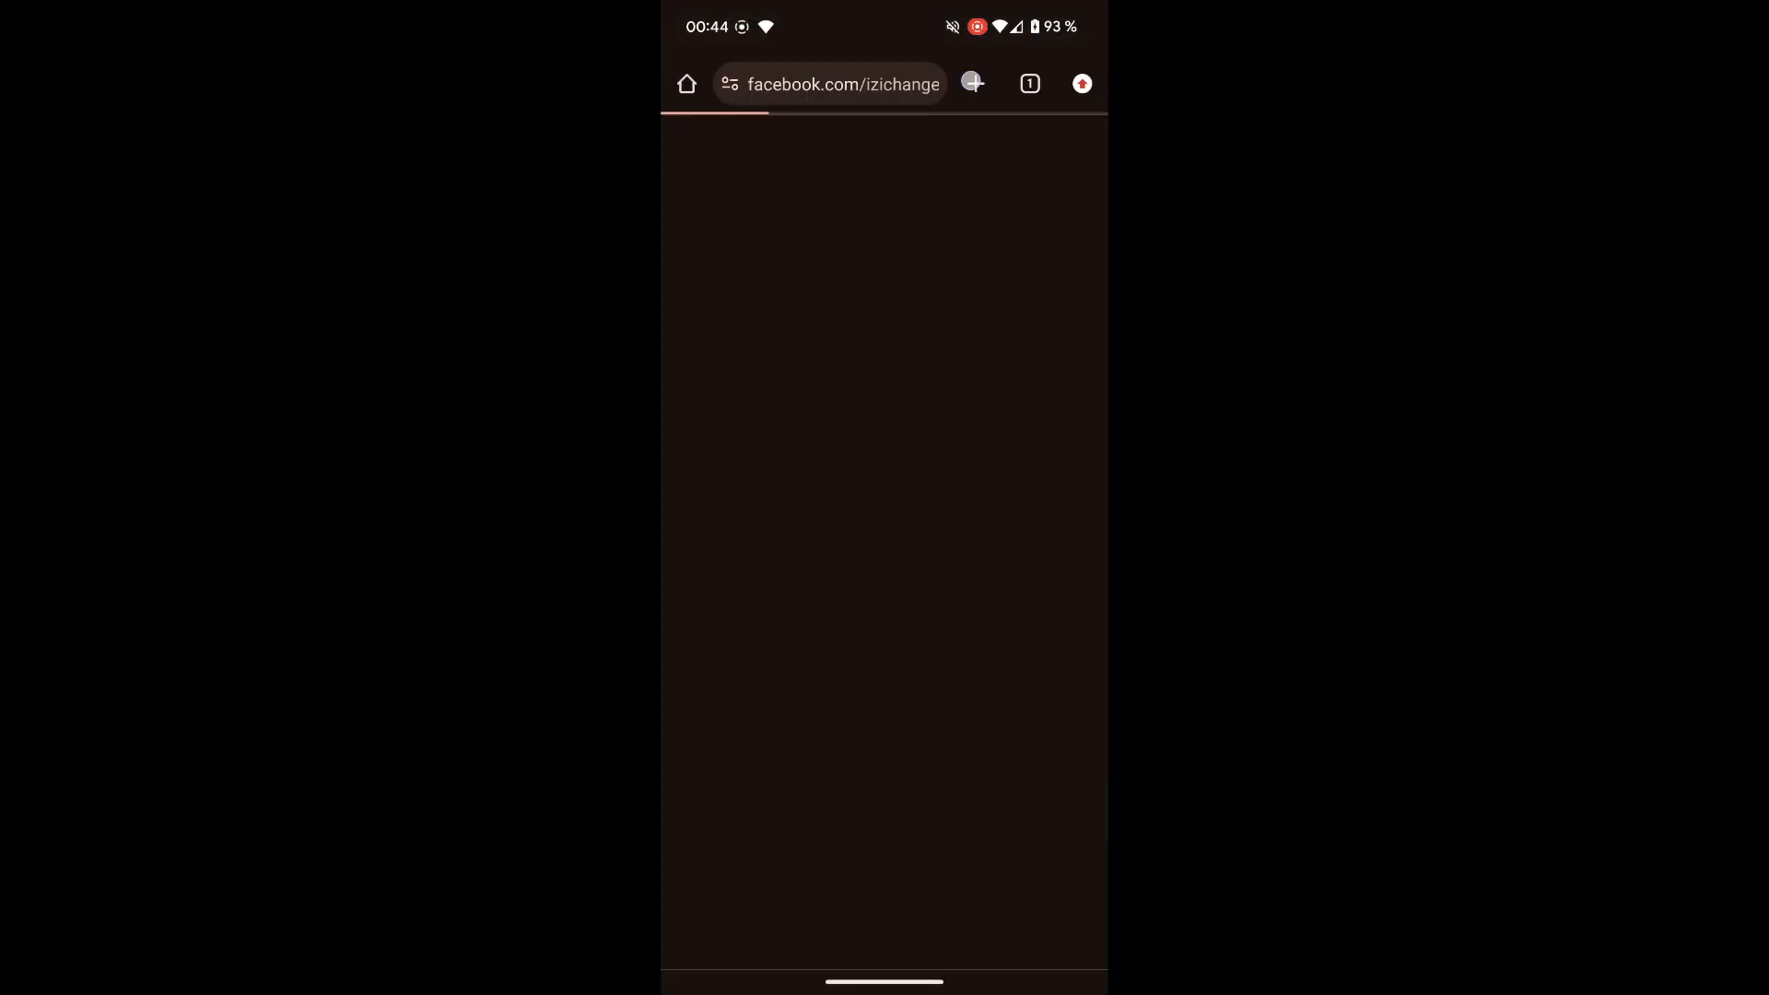
{"action": "left_click", "coordinate": [972, 82]}
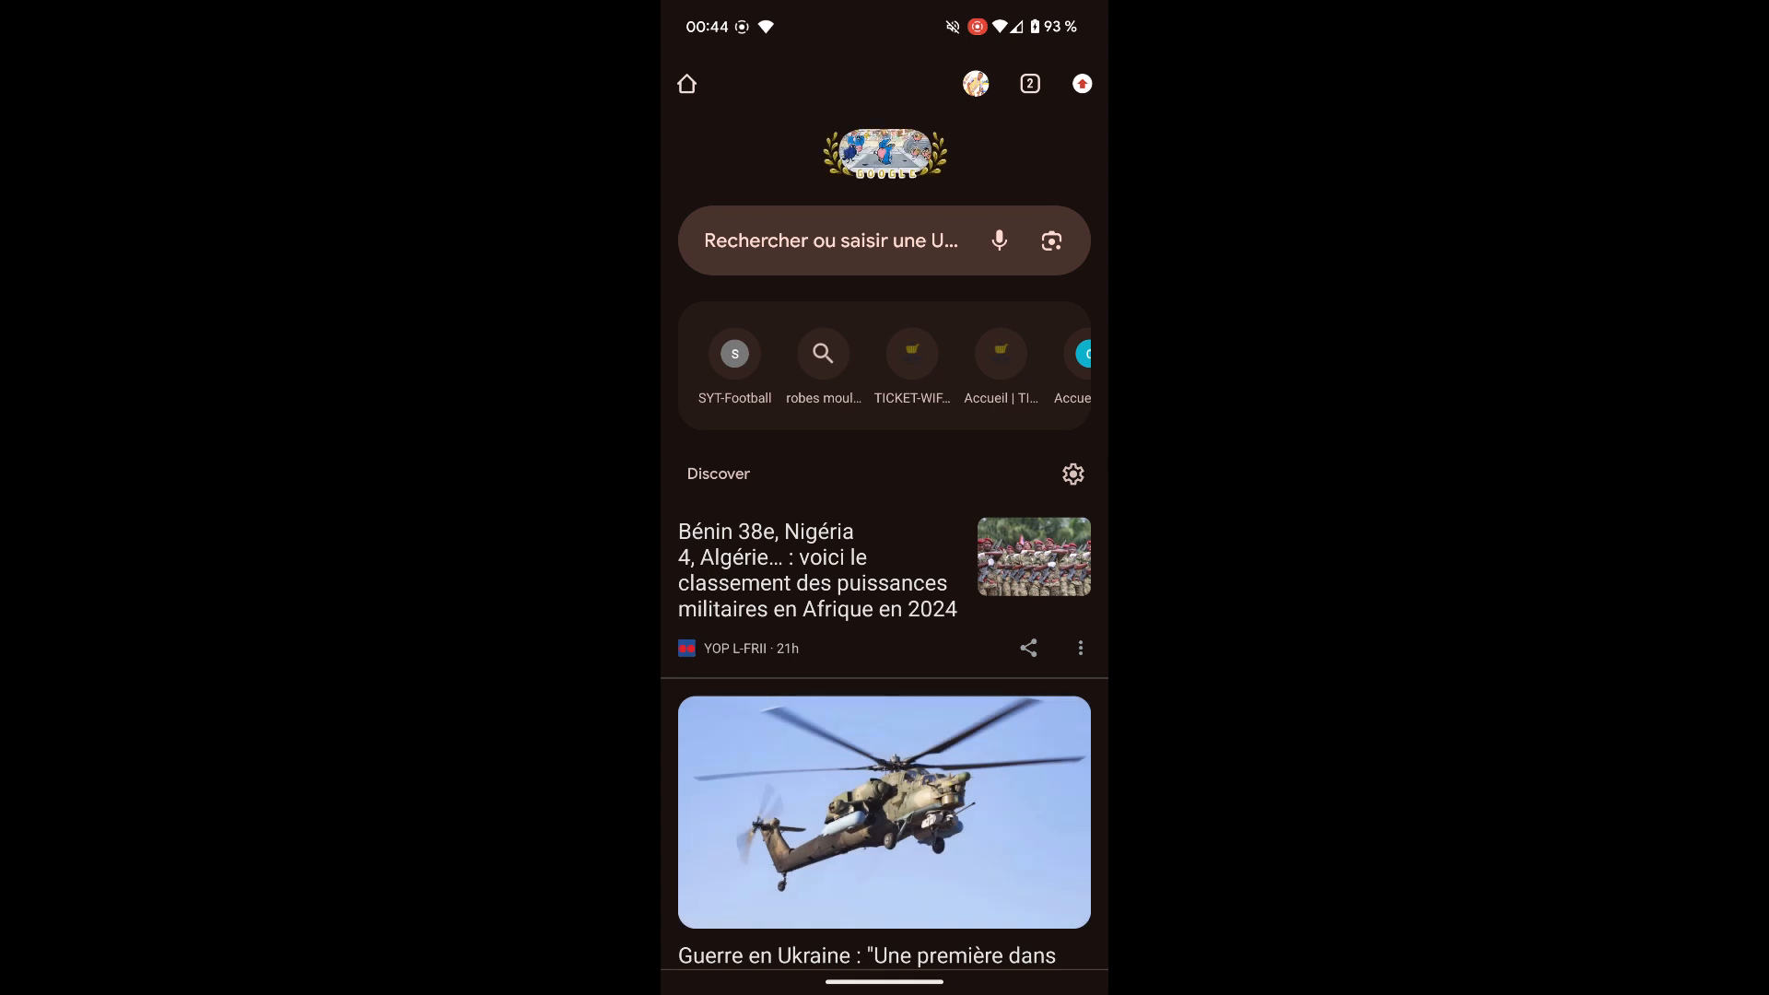
{"action": "left_click", "coordinate": [802, 235]}
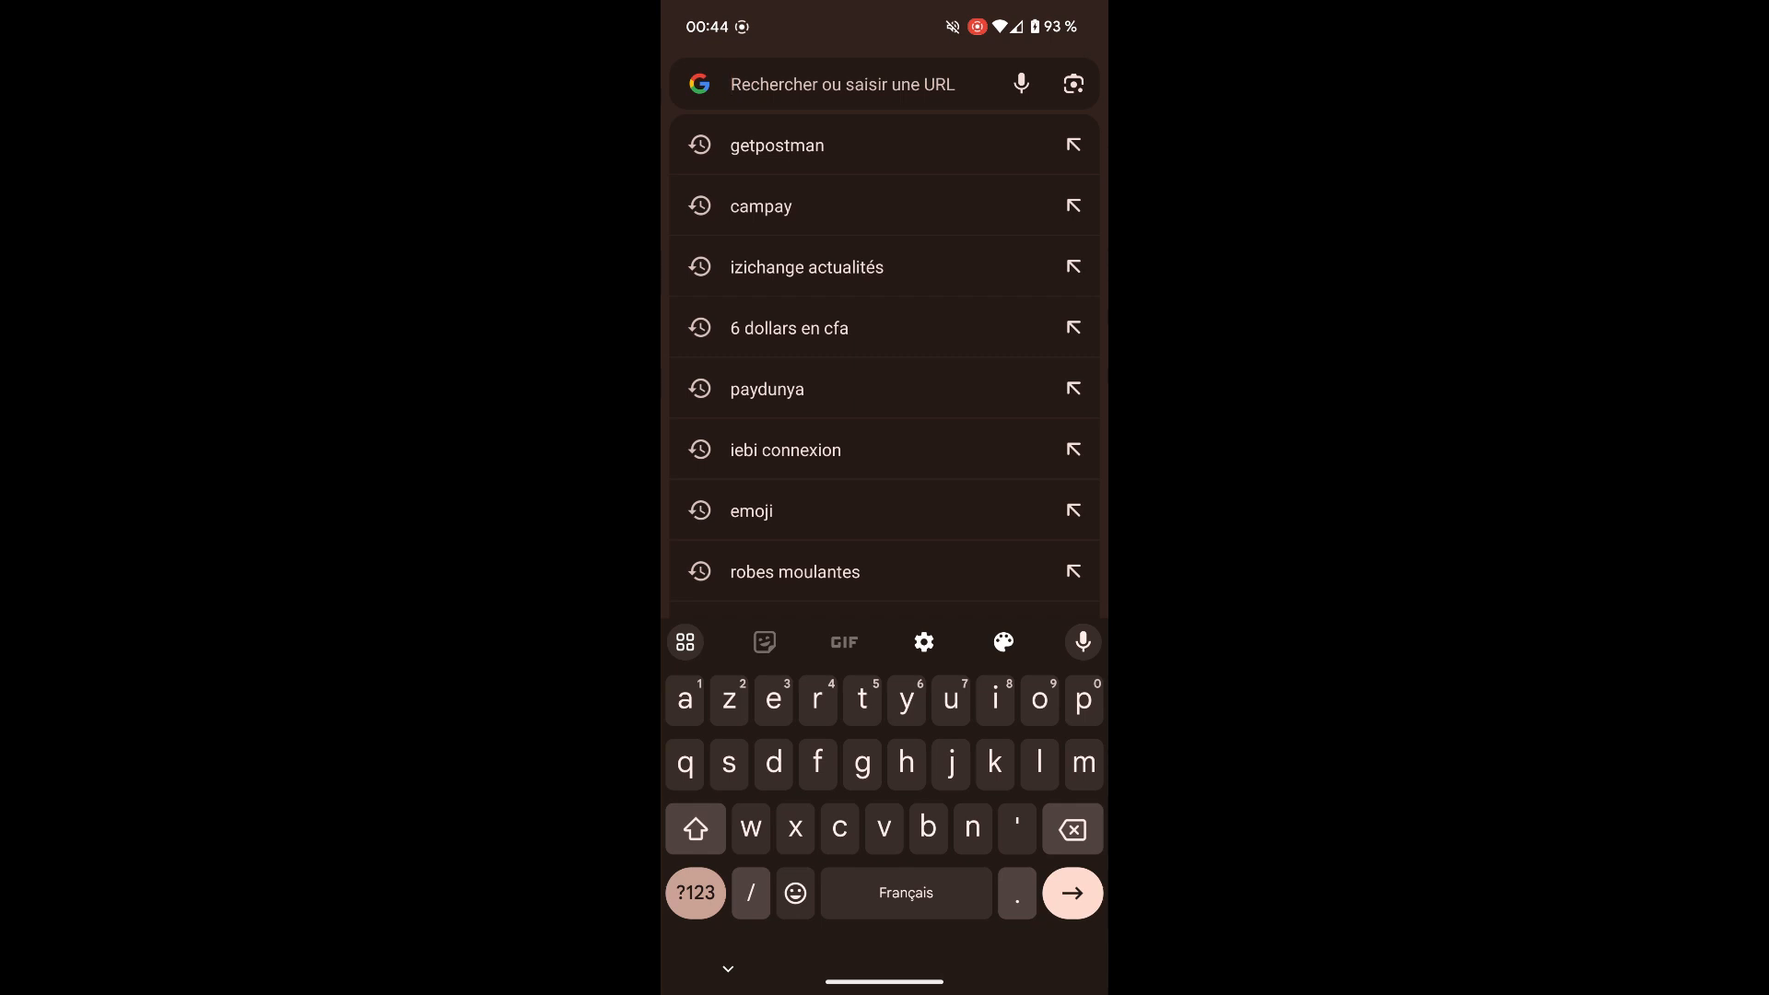
{"action": "type", "text": "c'"}
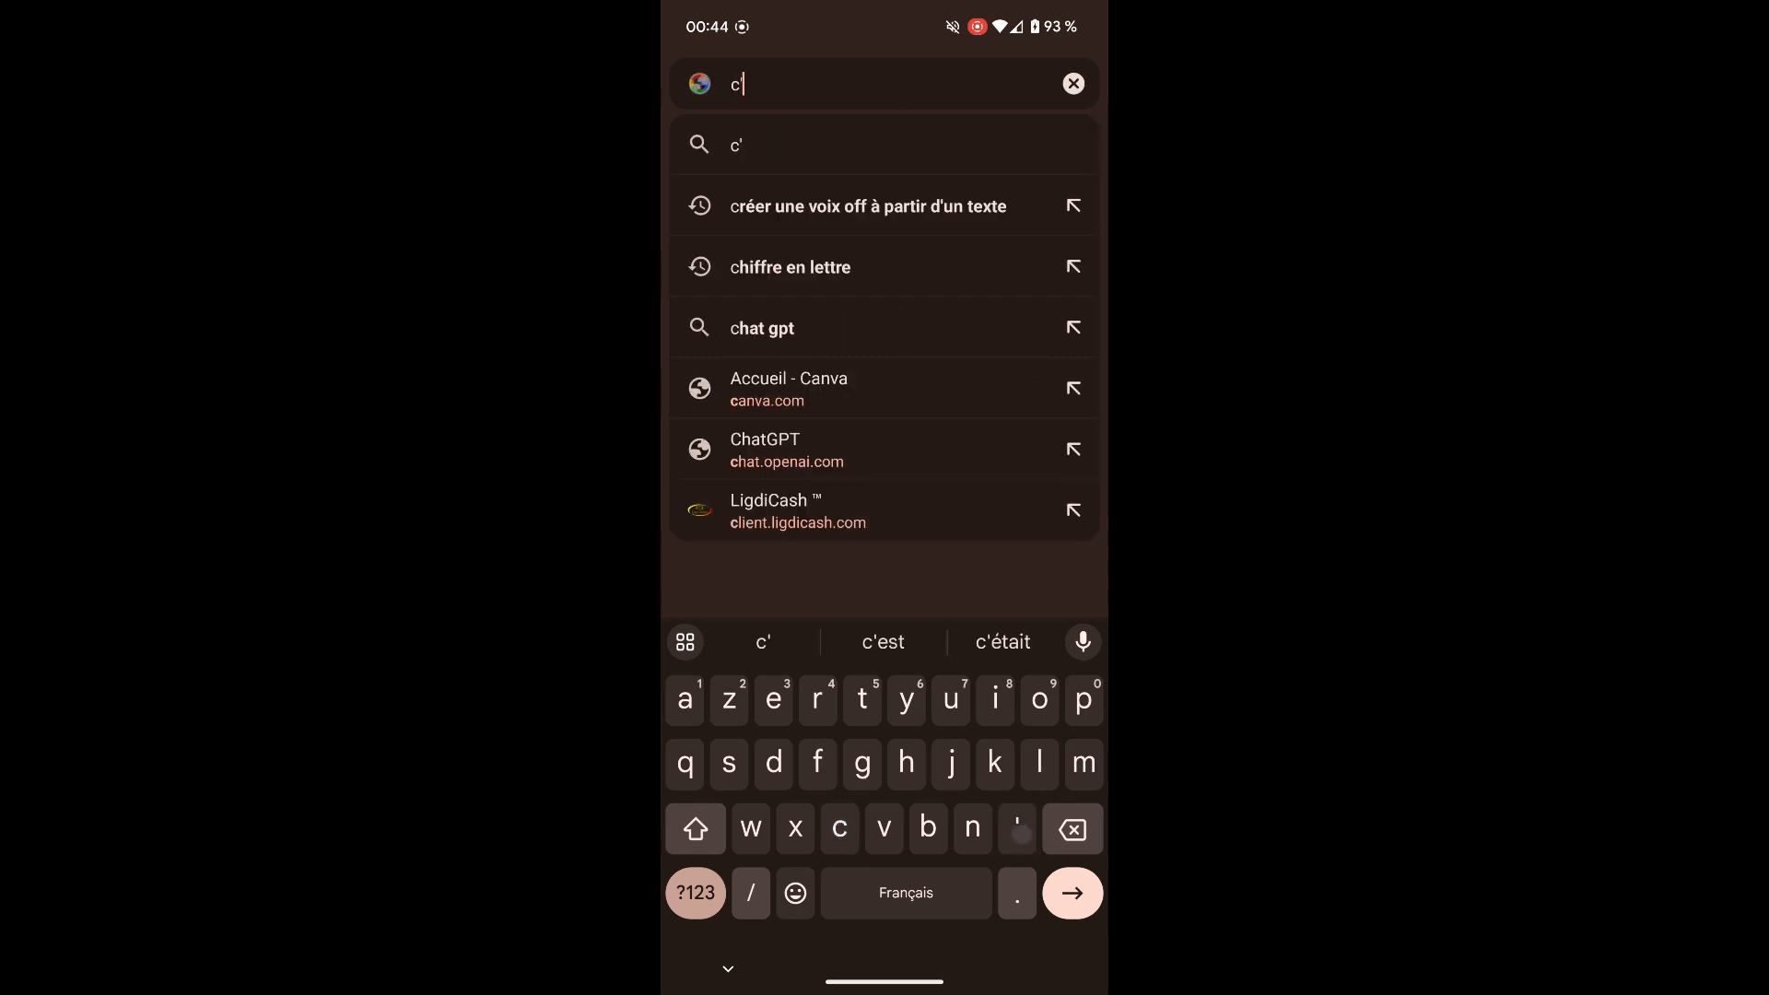
{"action": "type", "text": "est quoi un wi"}
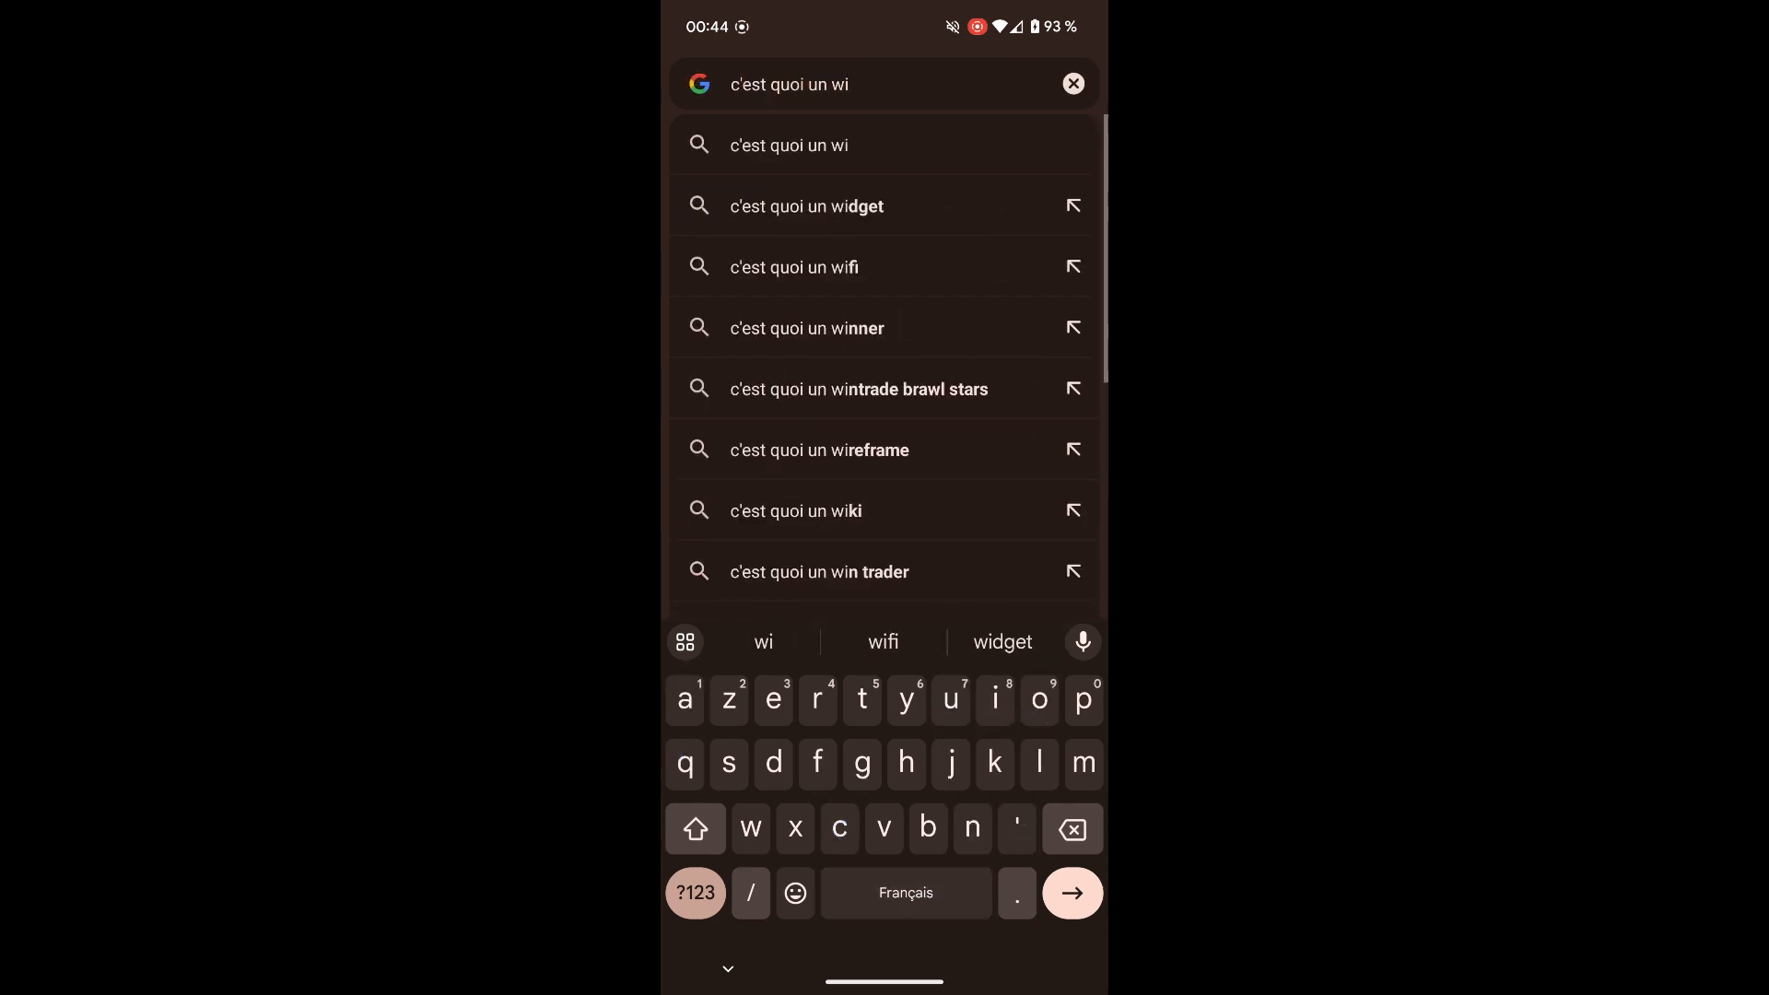
{"action": "type", "text": "fizone"}
{"action": "key", "text": "Return"}
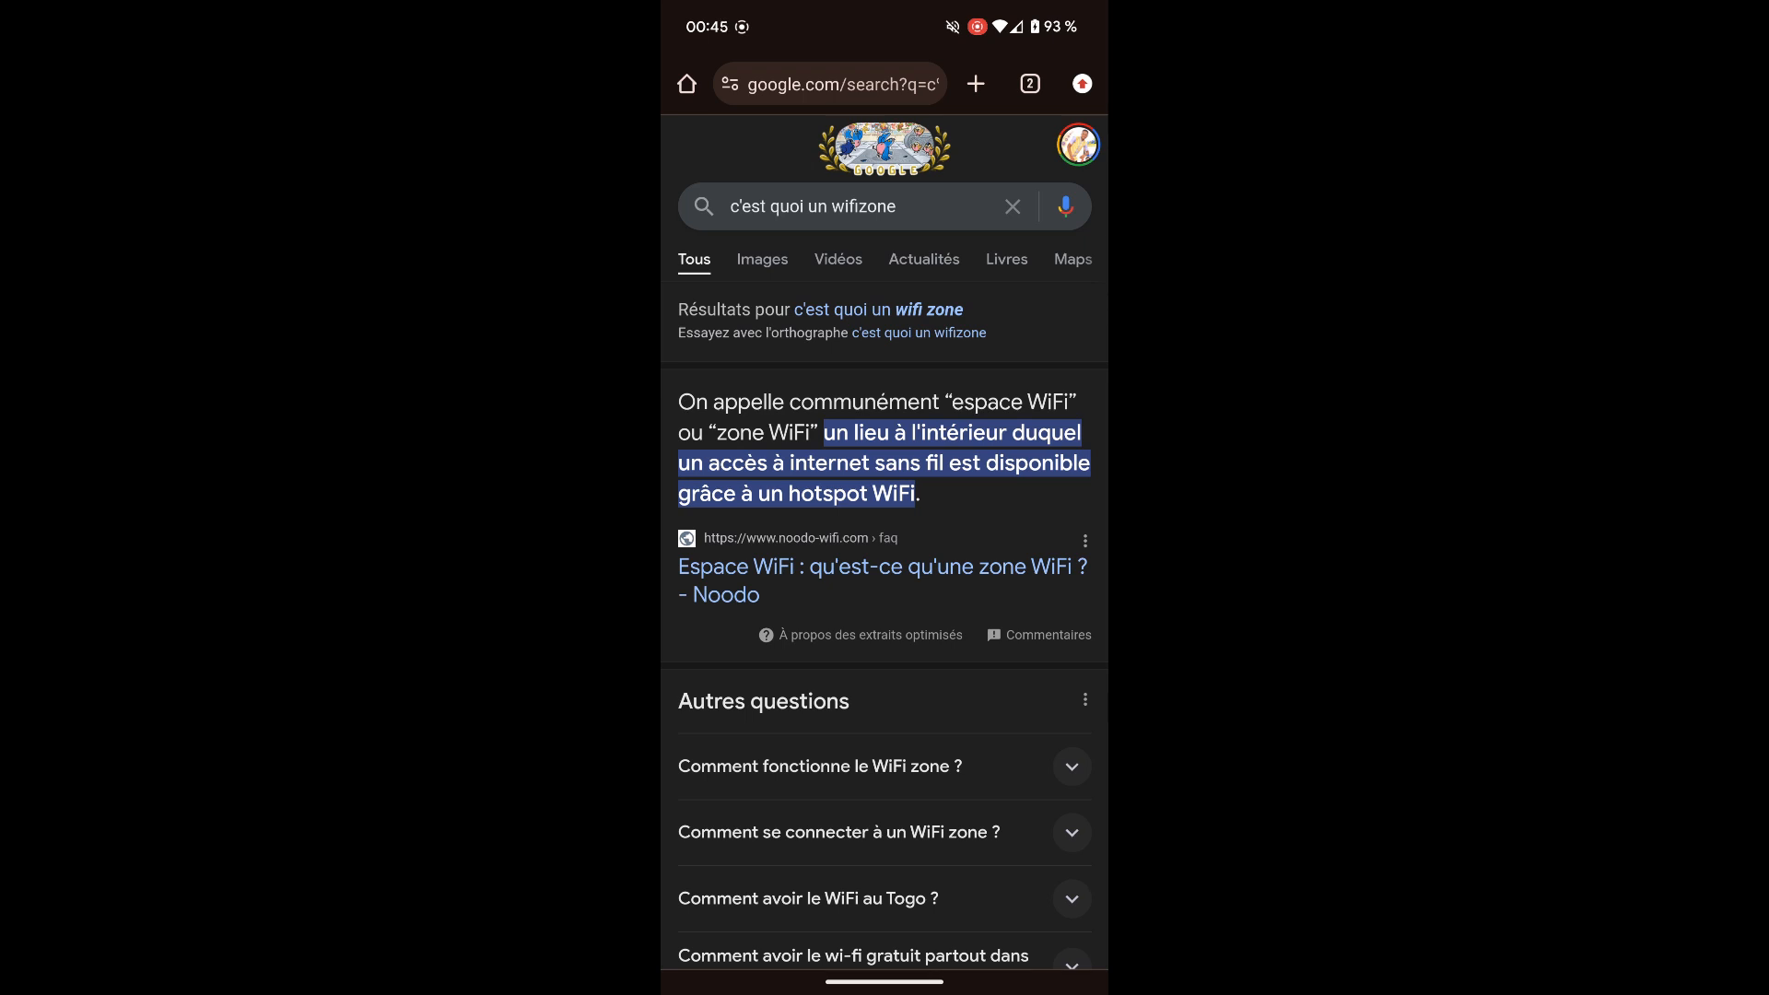
Step: Return the phone to its home screen and bring back Mikhmon's ten-voucher print page on the PC
{"action": "left_click_drag", "start_coordinate": [868, 976], "coordinate": [880, 700]}
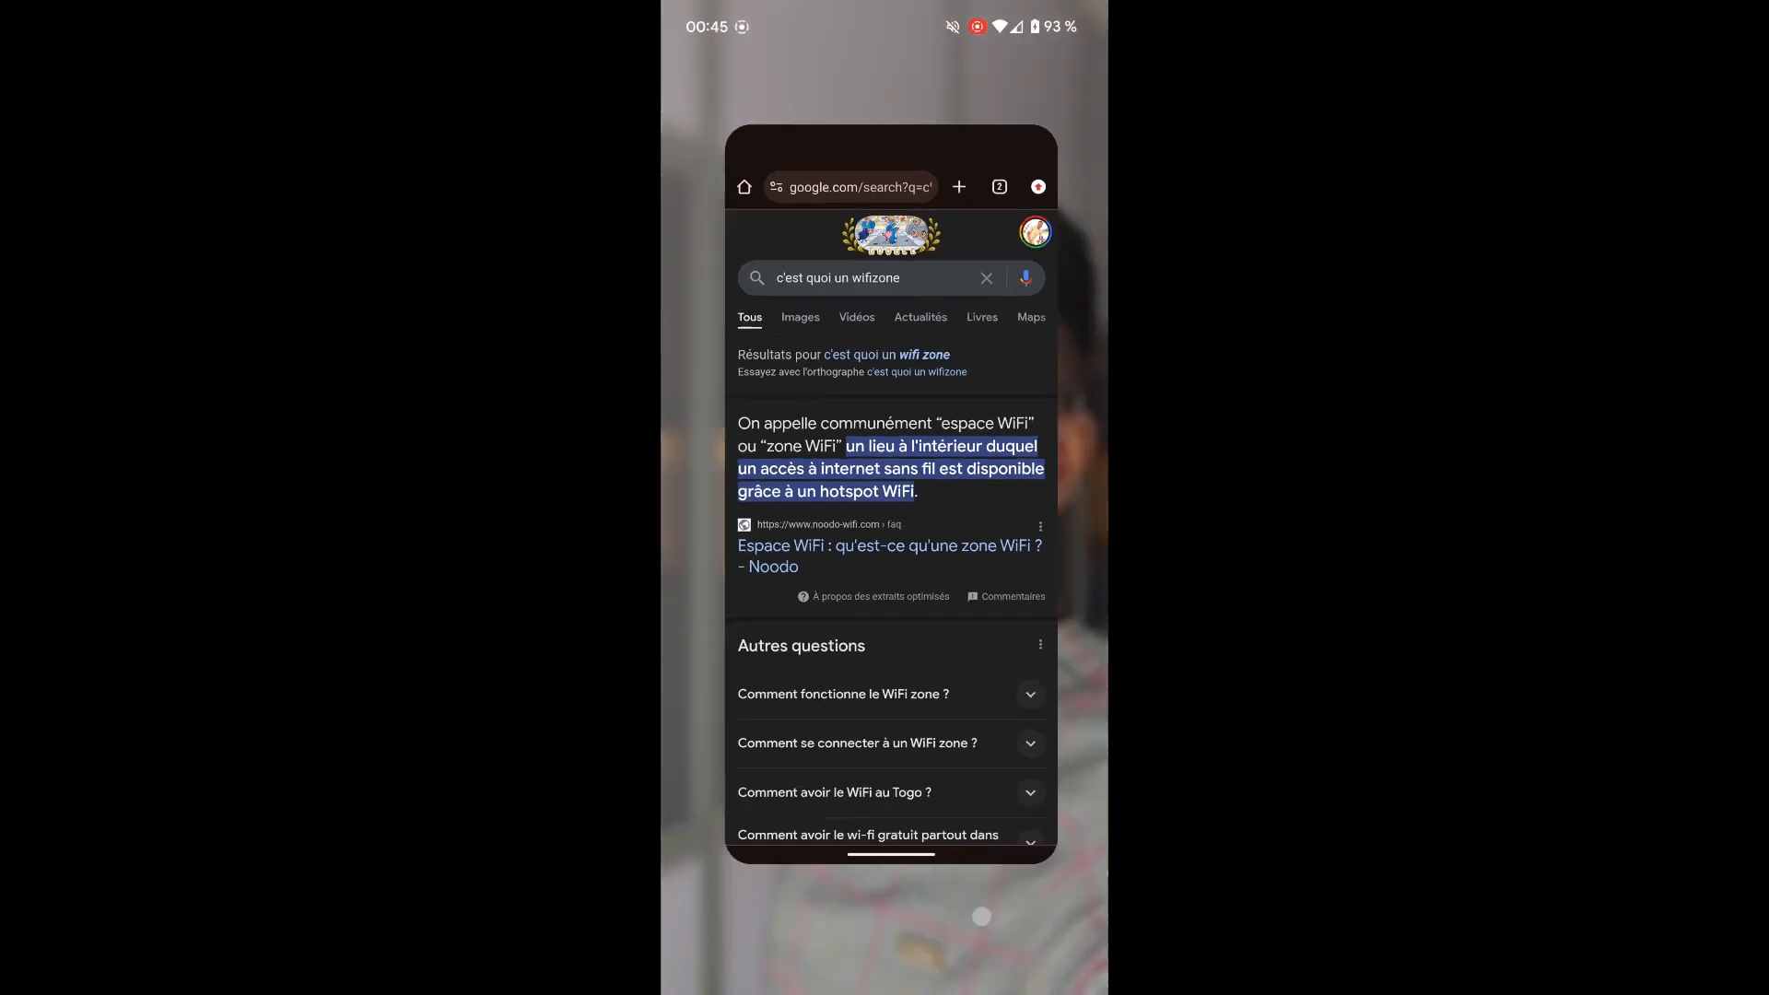
{"action": "left_click_drag", "start_coordinate": [899, 985], "coordinate": [890, 737]}
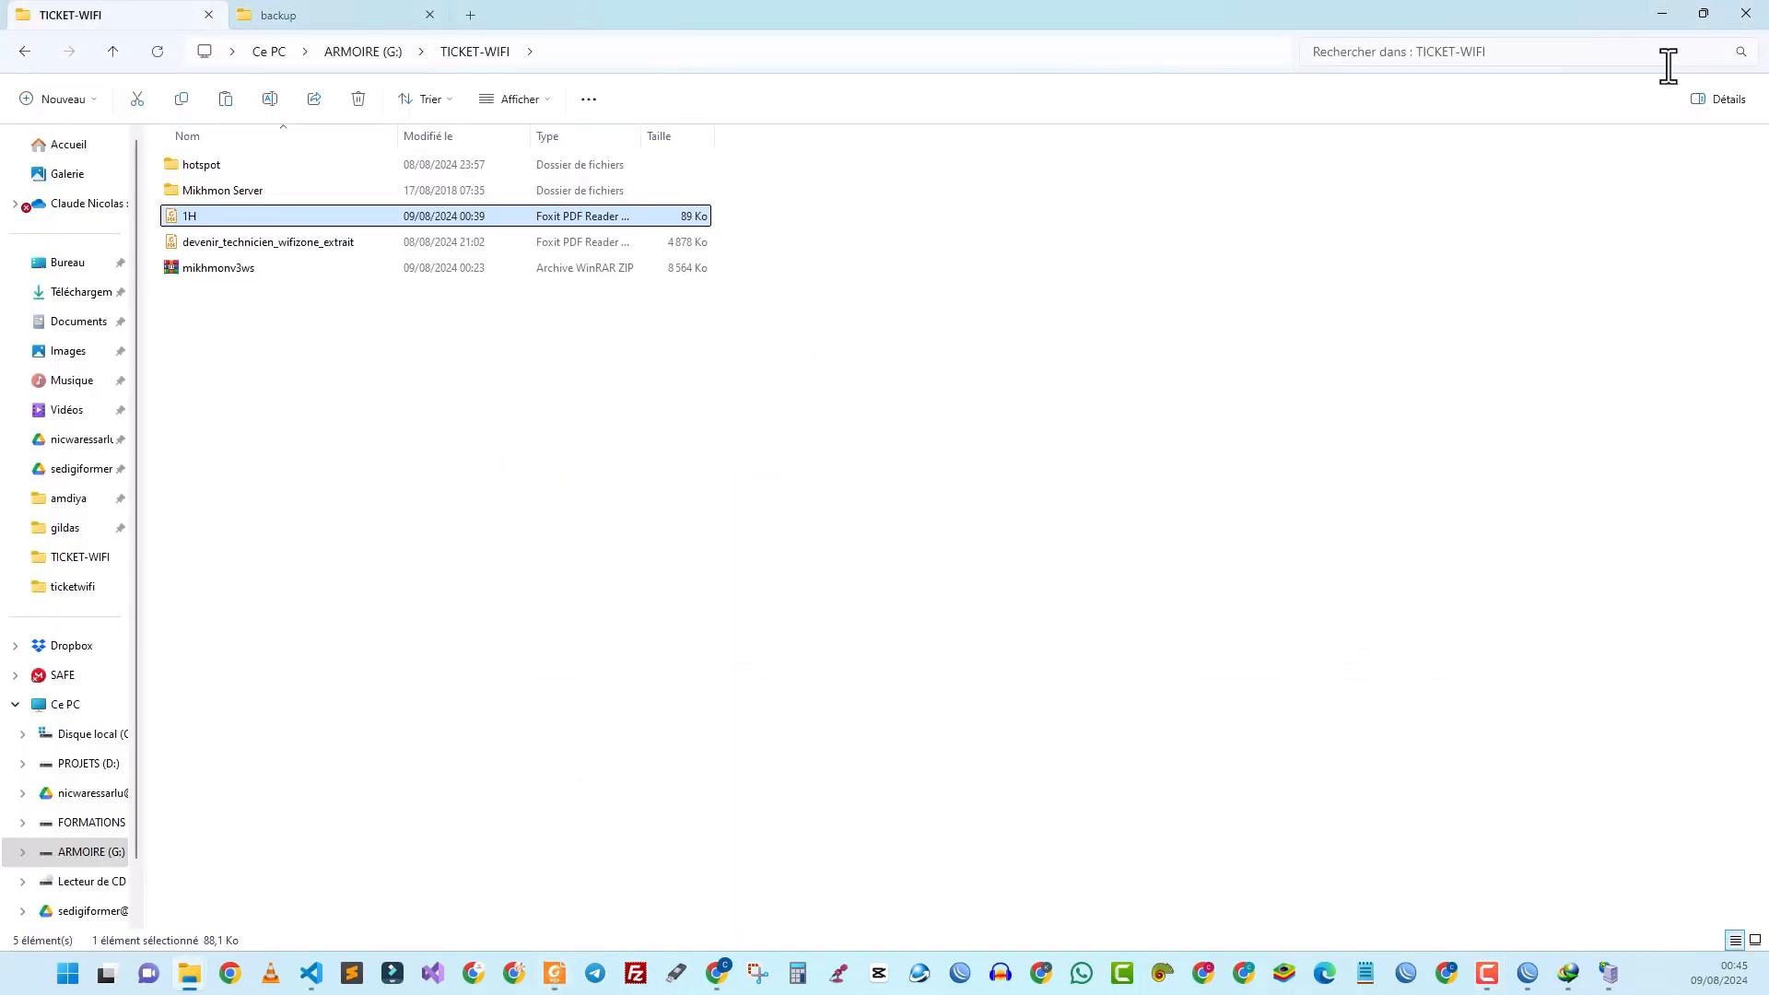
{"action": "left_click", "coordinate": [1658, 5]}
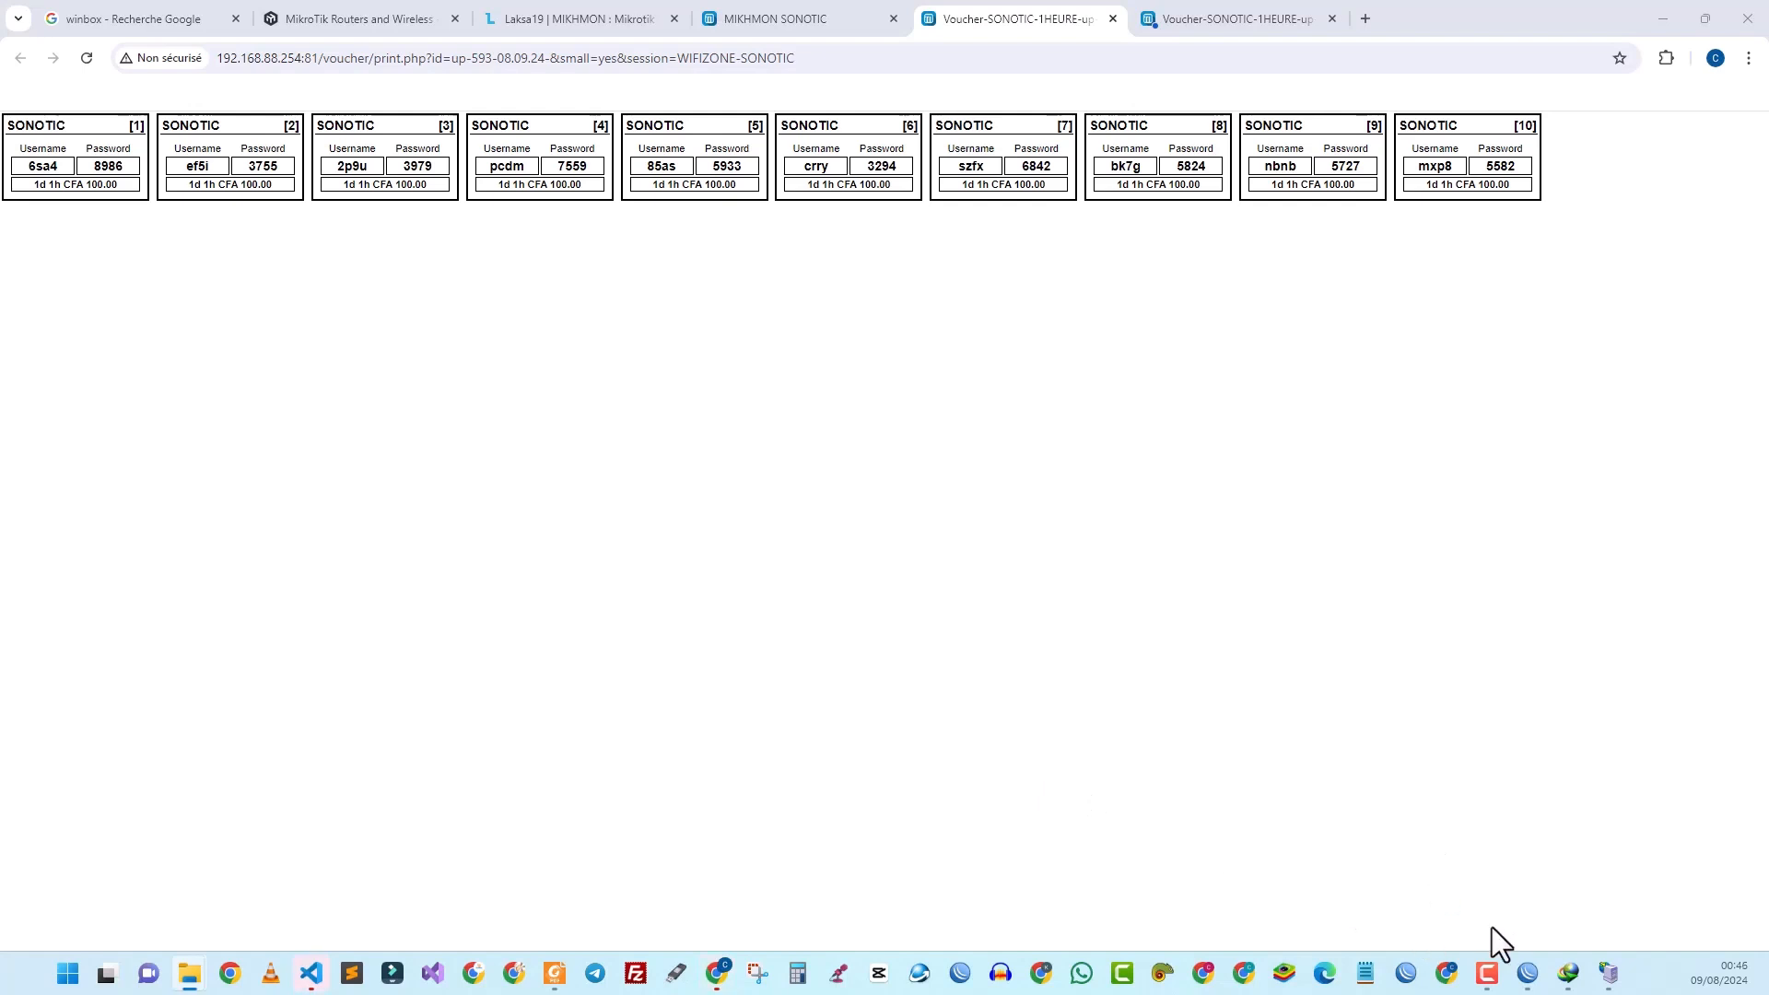
{"action": "left_click", "coordinate": [1527, 973]}
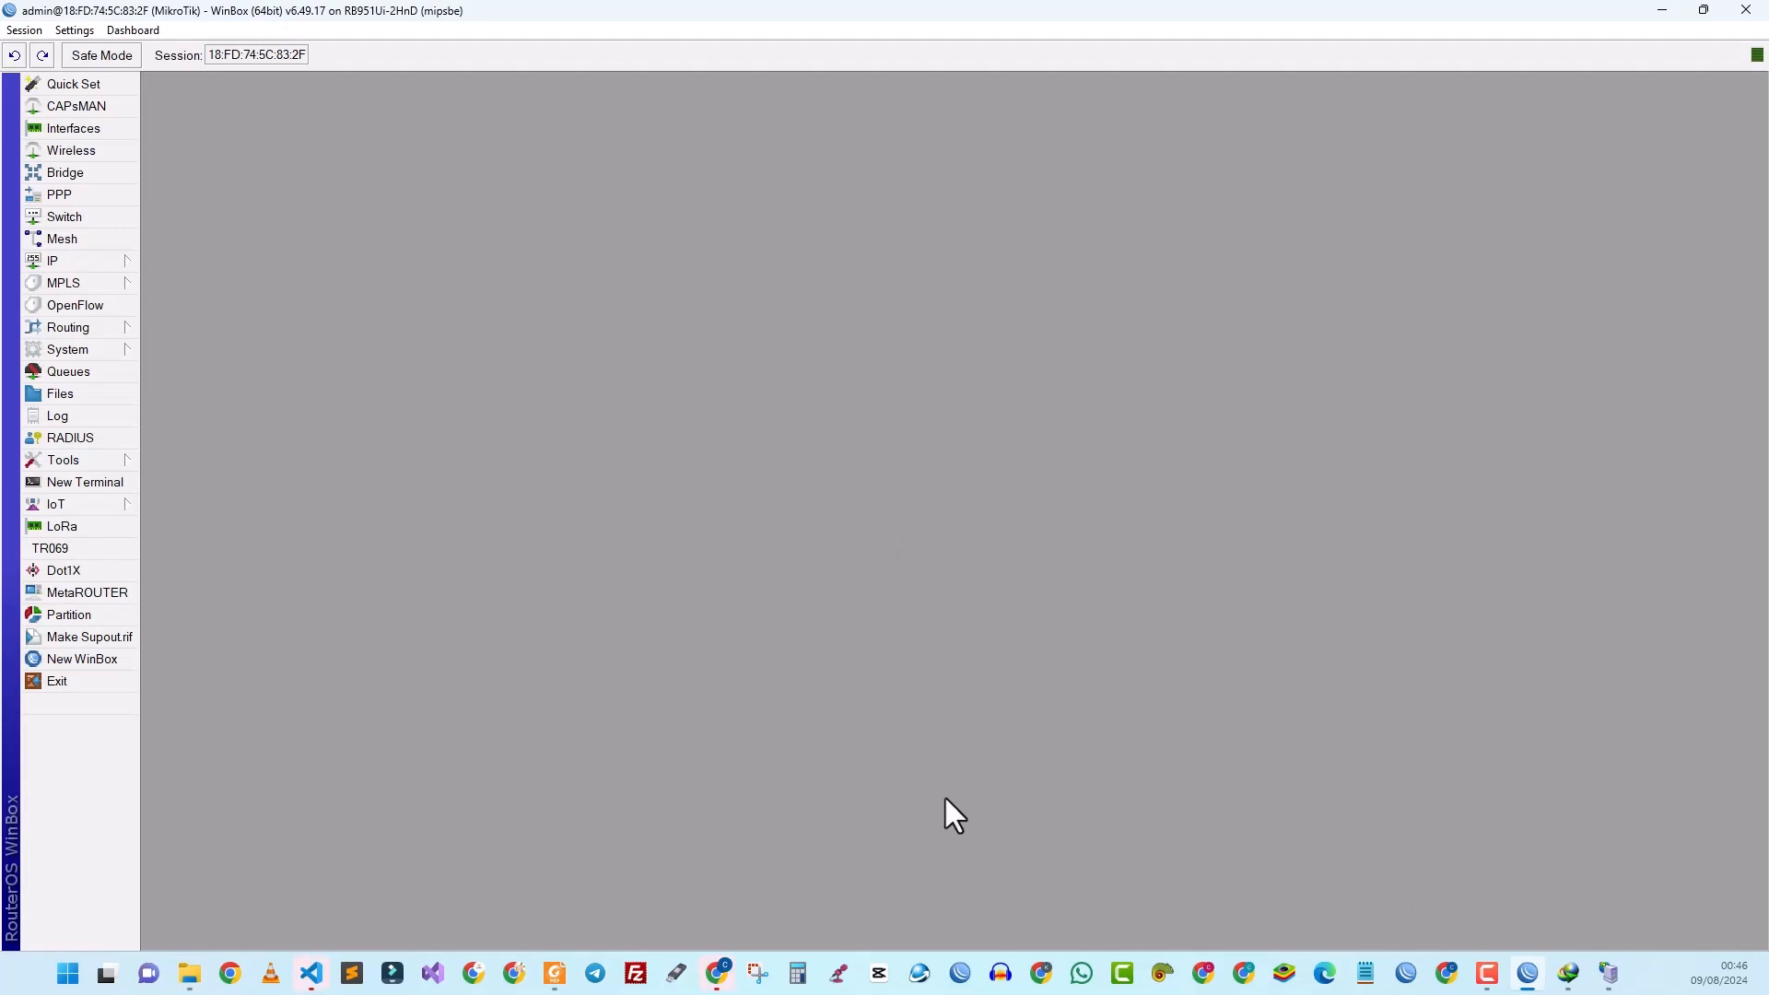
{"action": "left_click", "coordinate": [720, 974]}
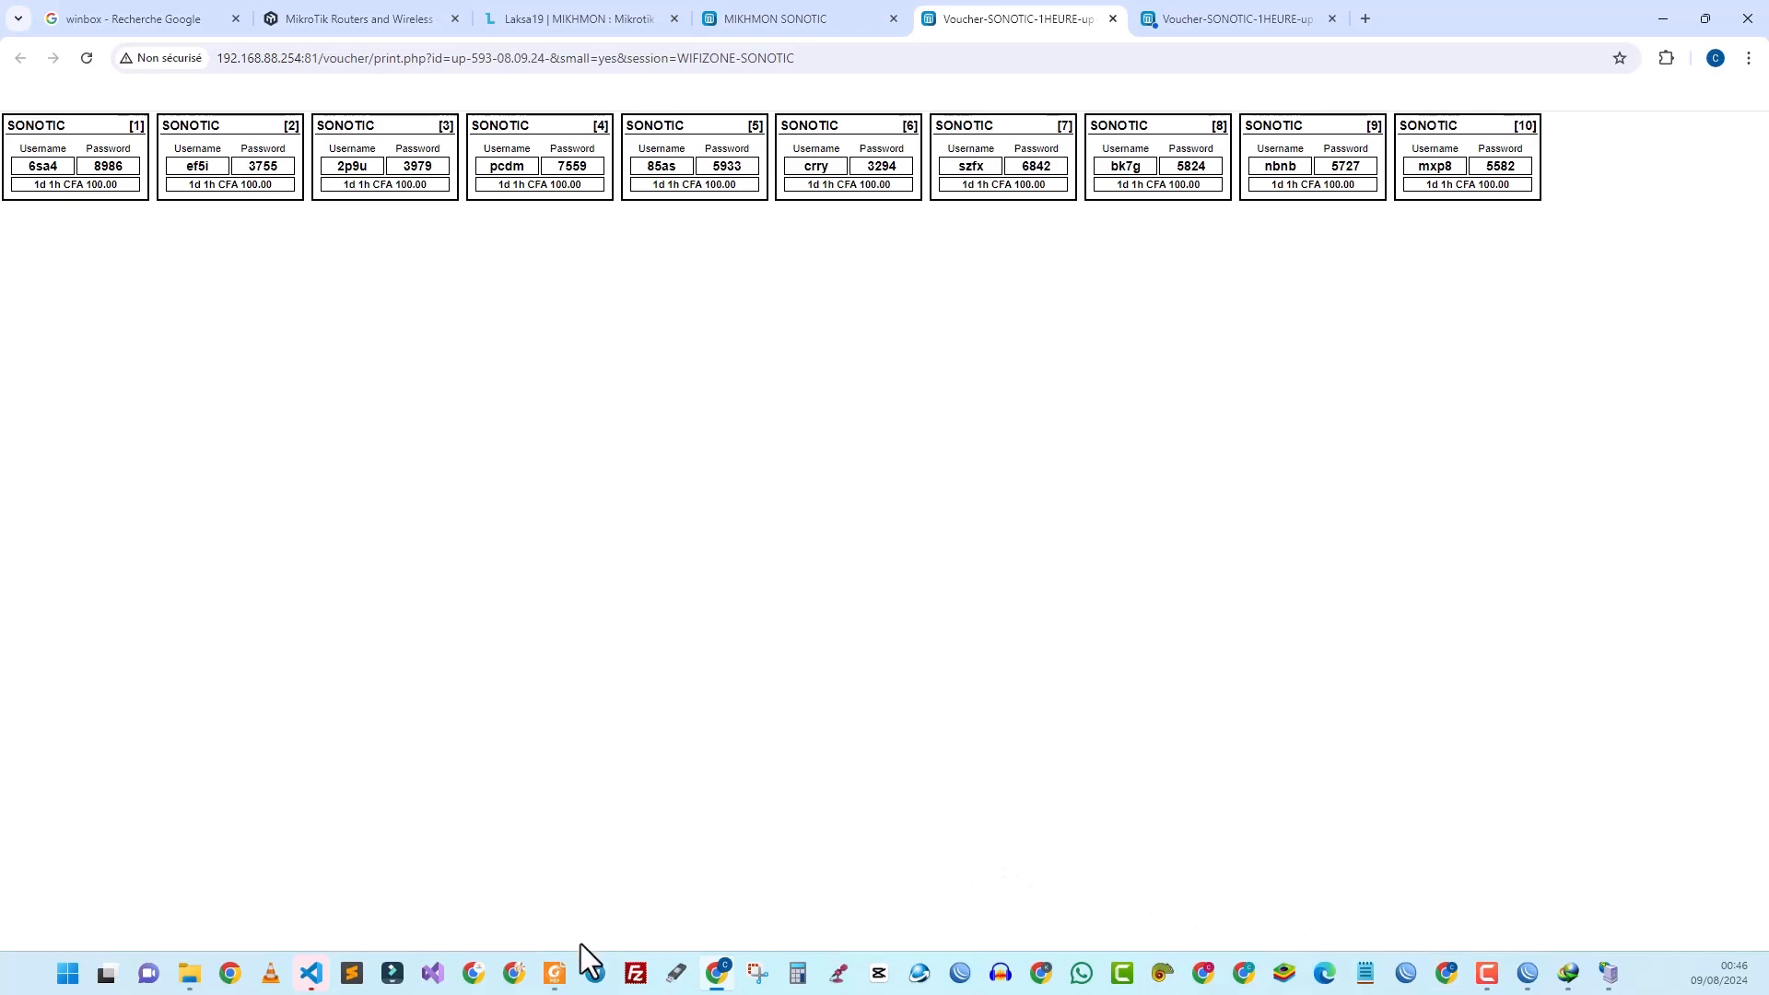
Step: Close the Voucher PDF in Foxit and show the DEVENIR TECHNICIEN WIFI-ZONE REVUE guide full-screen
{"action": "left_click", "coordinate": [559, 977]}
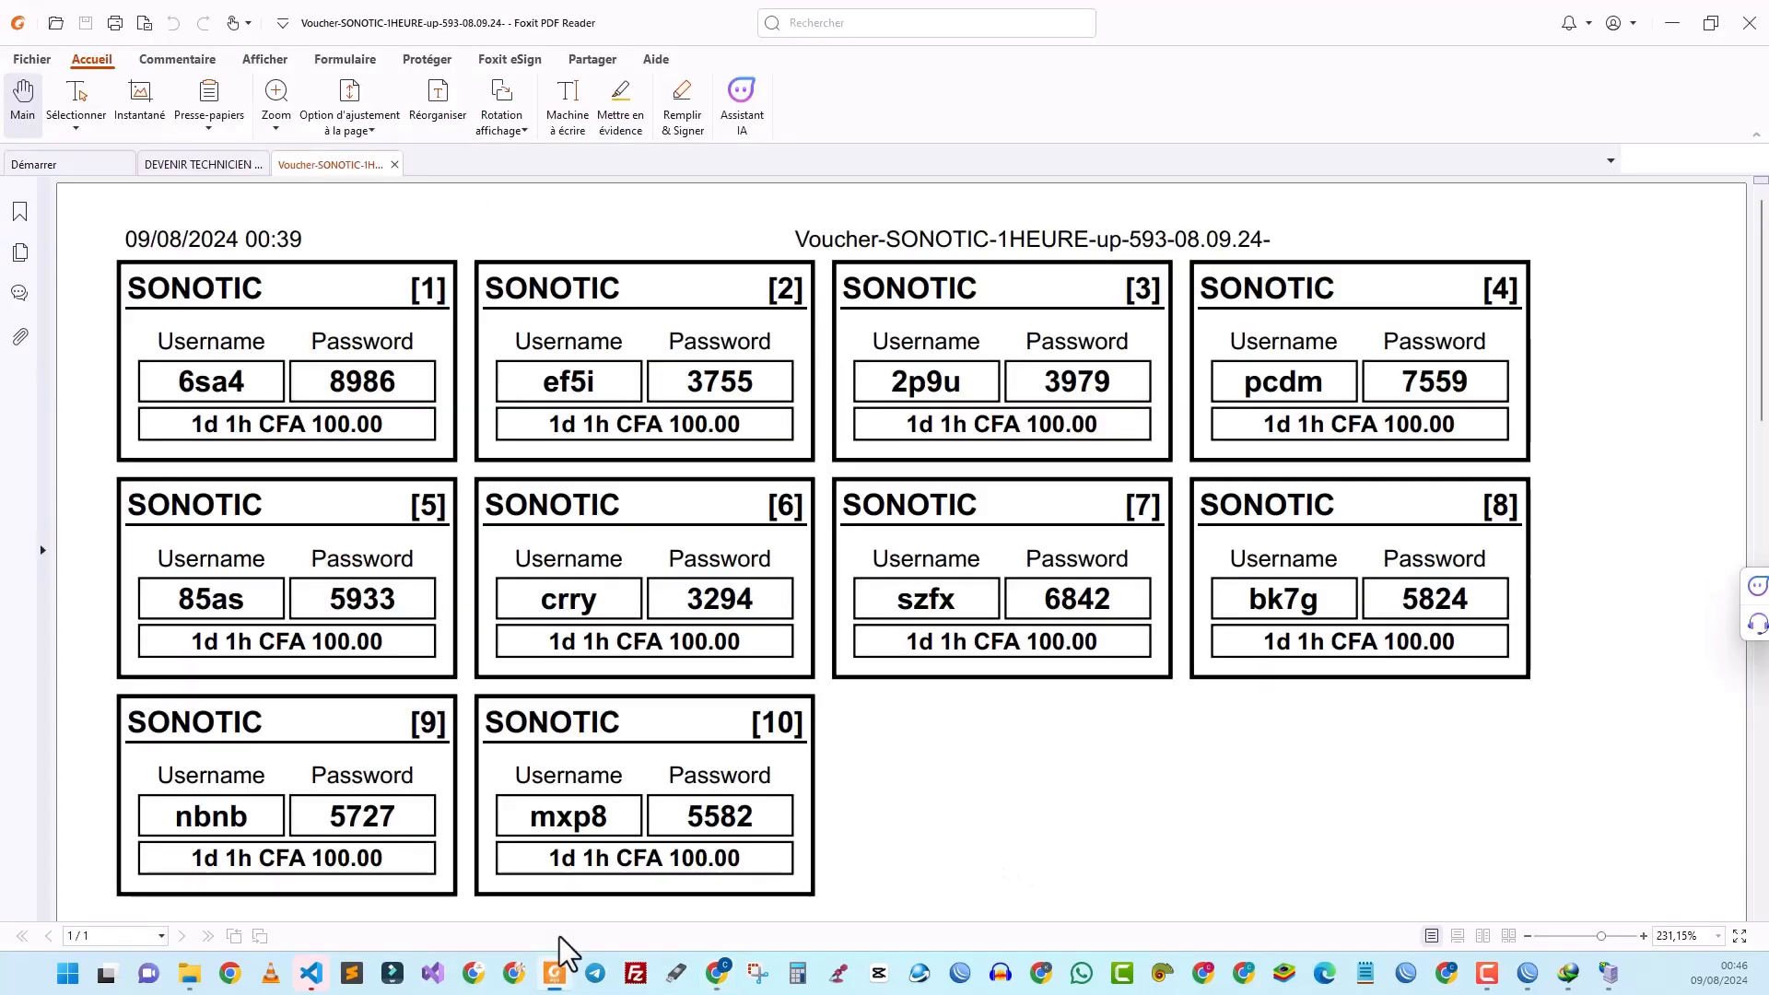
{"action": "left_click", "coordinate": [399, 167]}
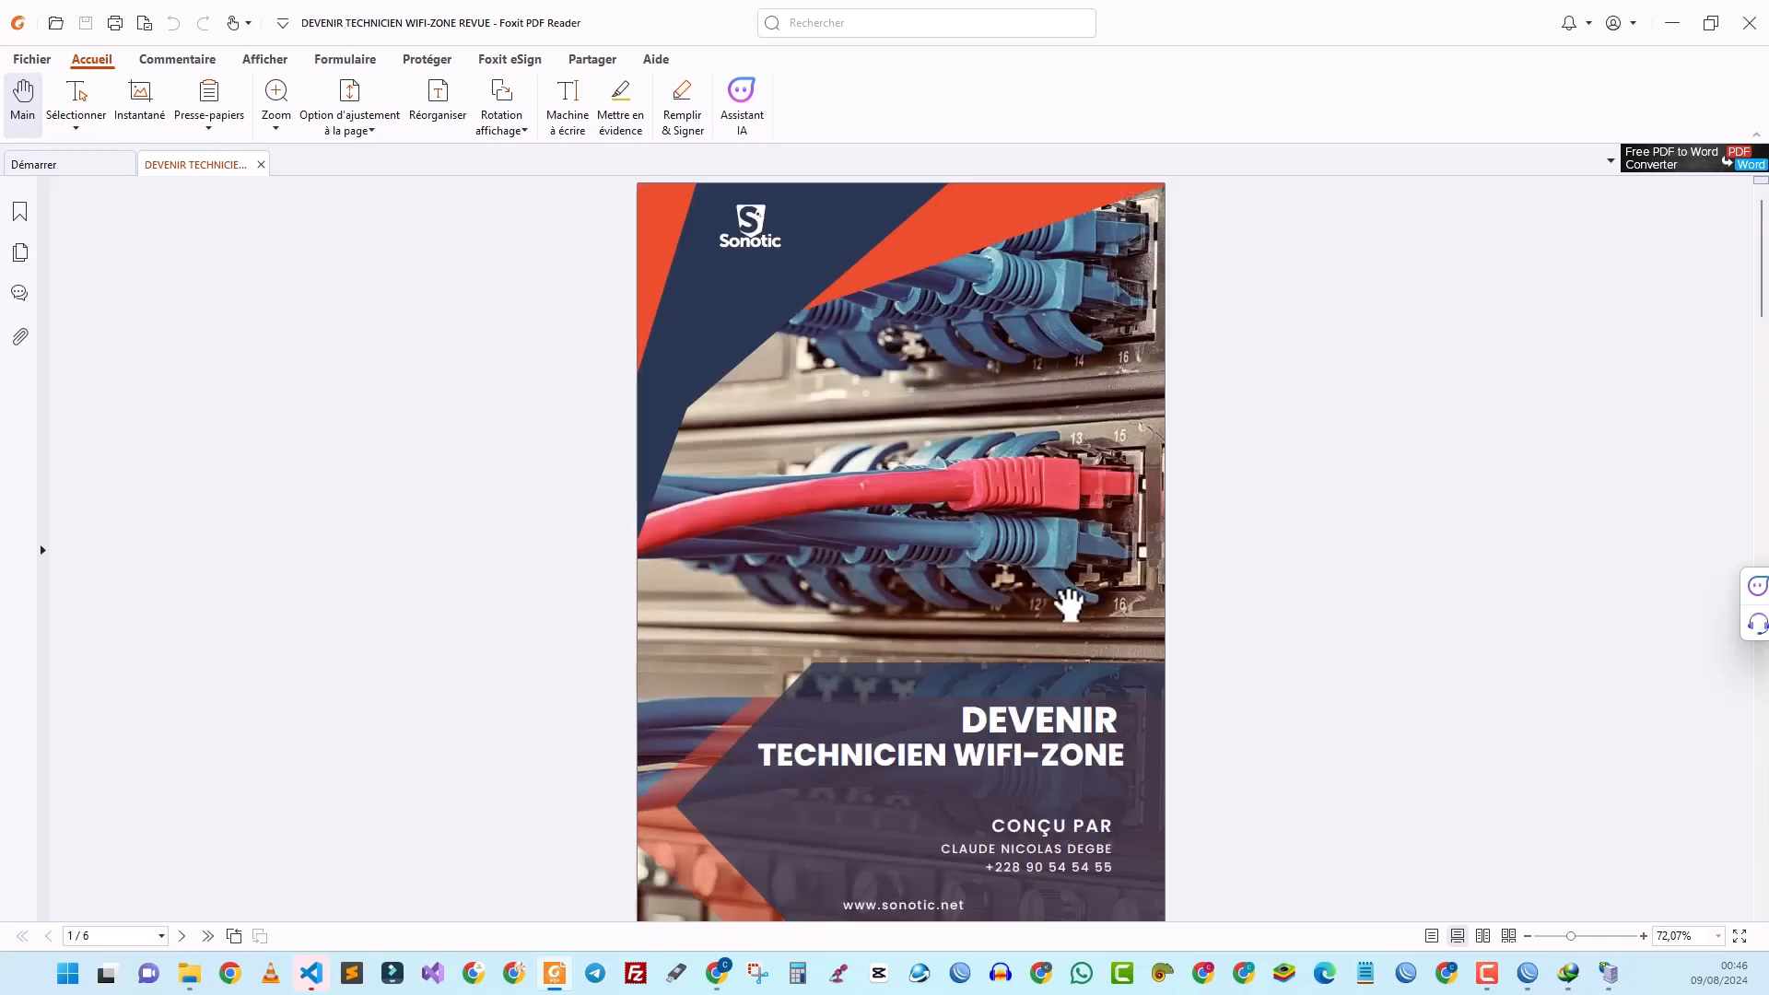
{"action": "key", "text": "F11"}
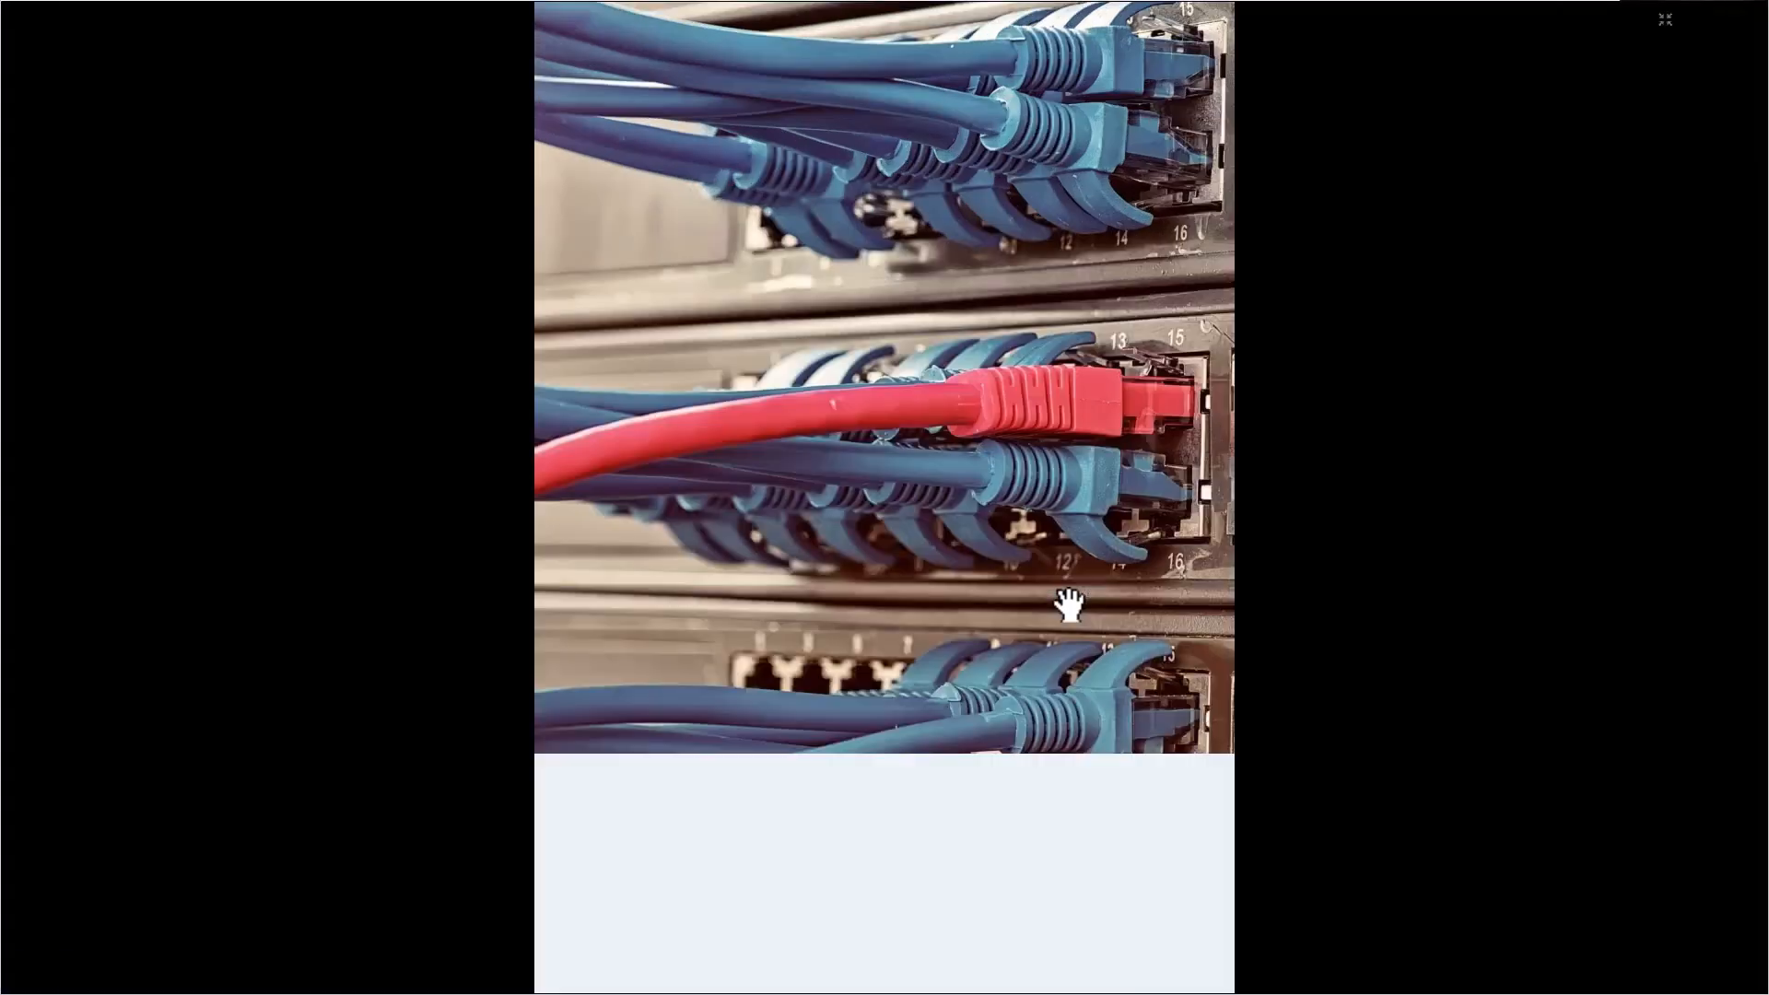